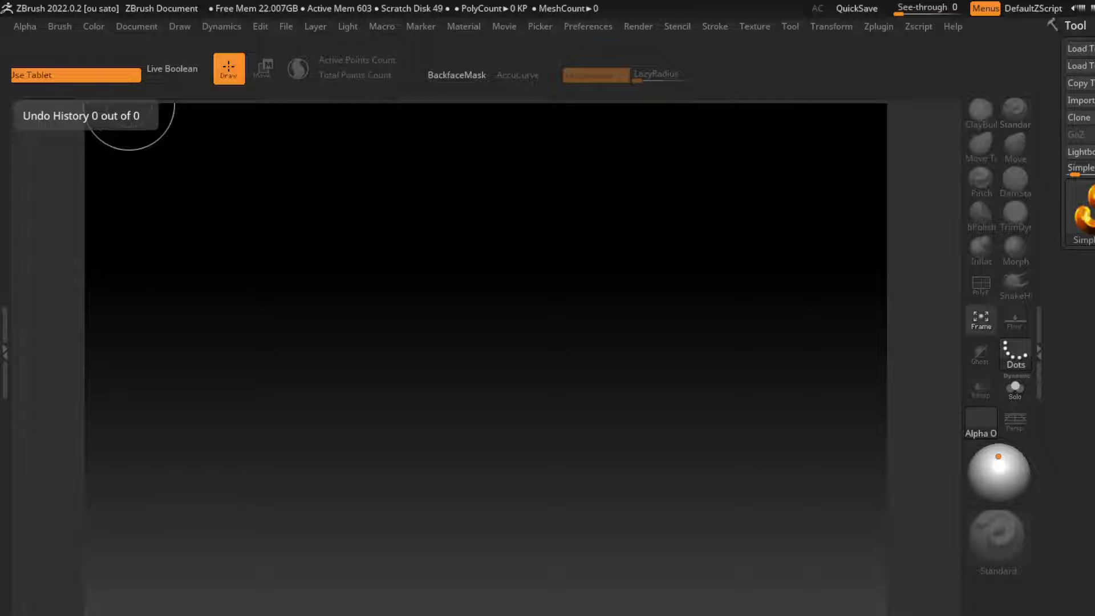
# Load the 8HeadFemale mannequin project from LightBox's Project > Mannequin folder.
pyautogui.click(588, 26)
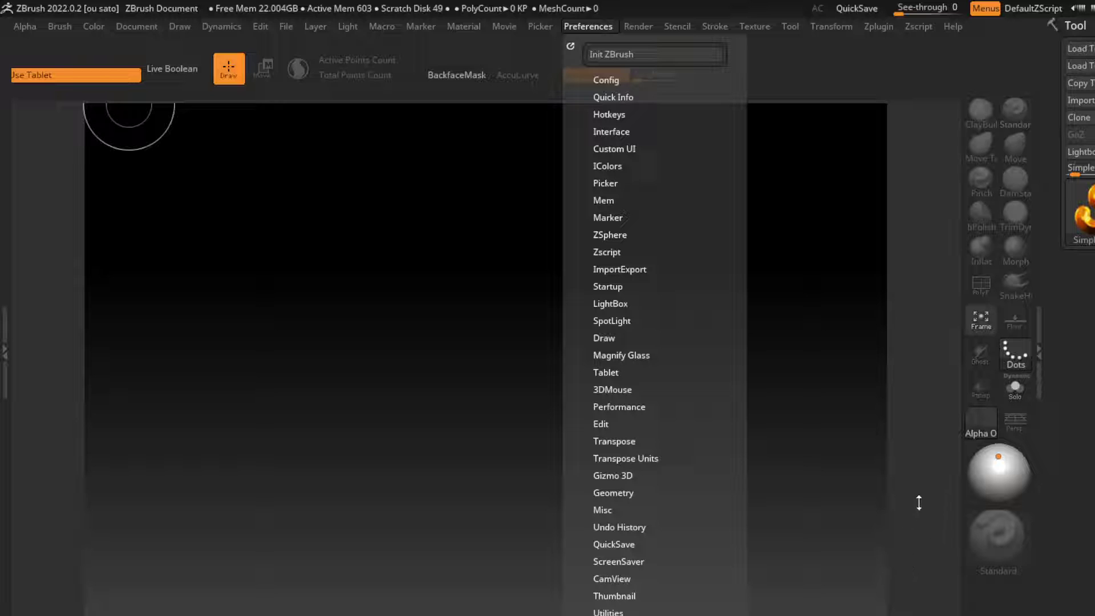
pyautogui.click(610, 304)
pyautogui.click(613, 338)
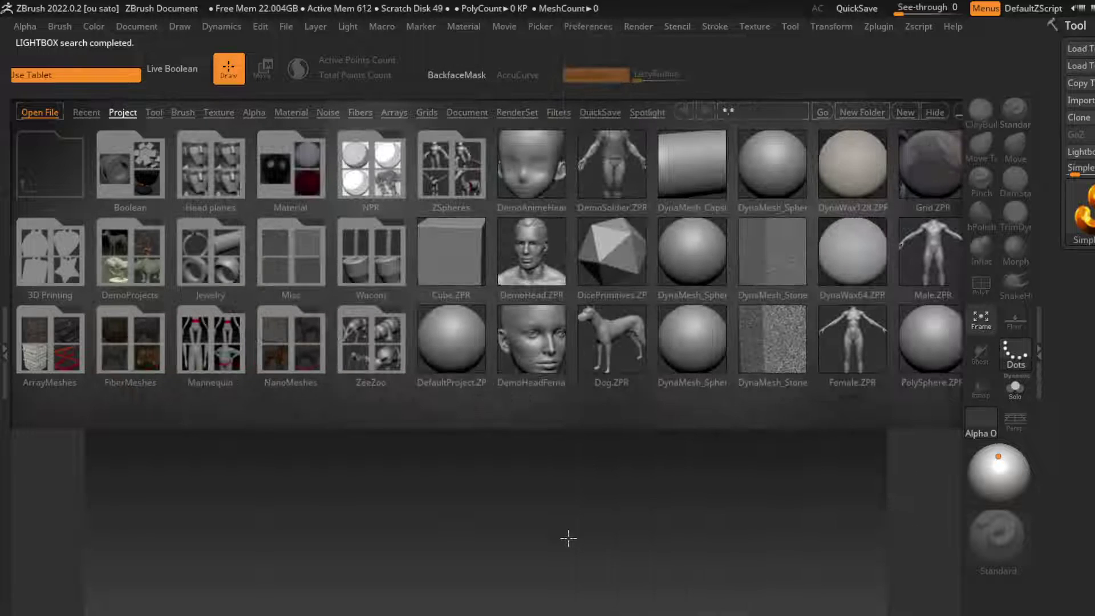
pyautogui.click(210, 341)
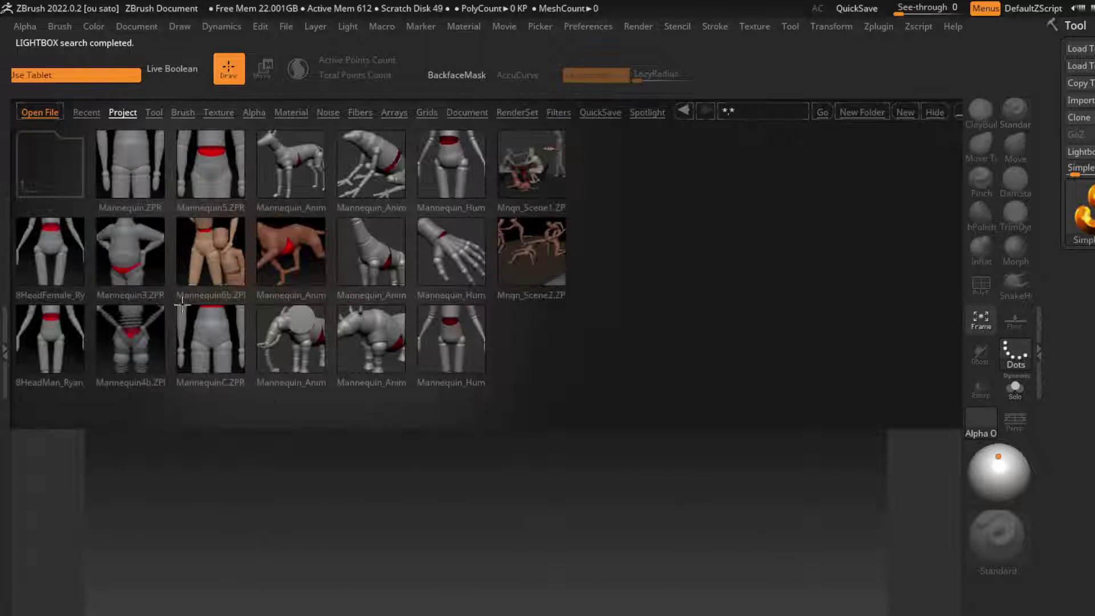
pyautogui.click(50, 250)
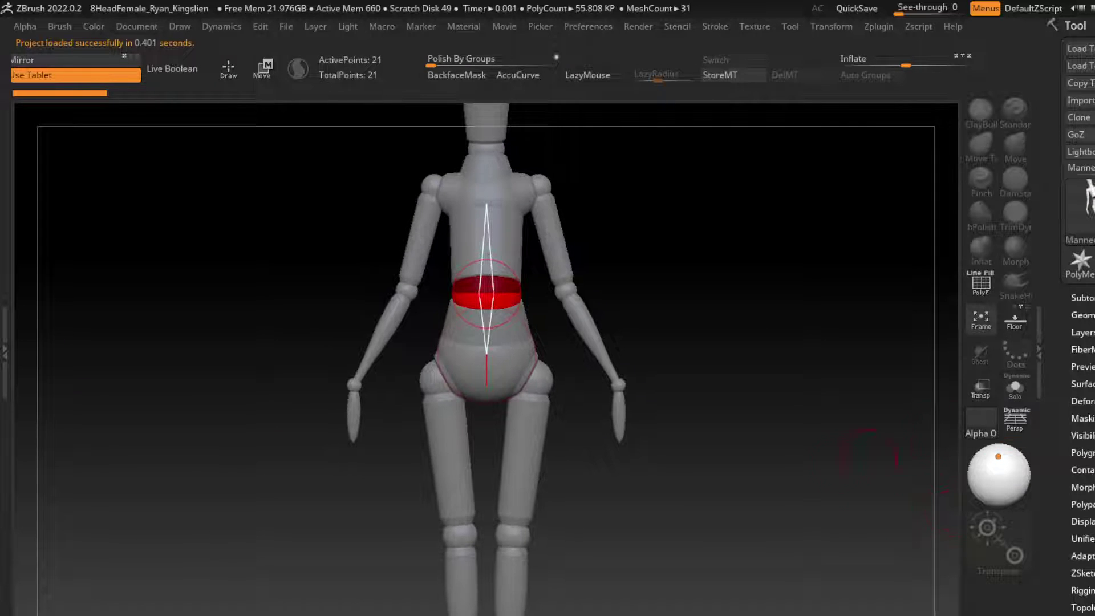
# Raise the arms overhead in a V, then rotate one arm down toward horizontal at the shoulder.
pyautogui.moveTo(661, 288); pyautogui.dragTo(733, 223)
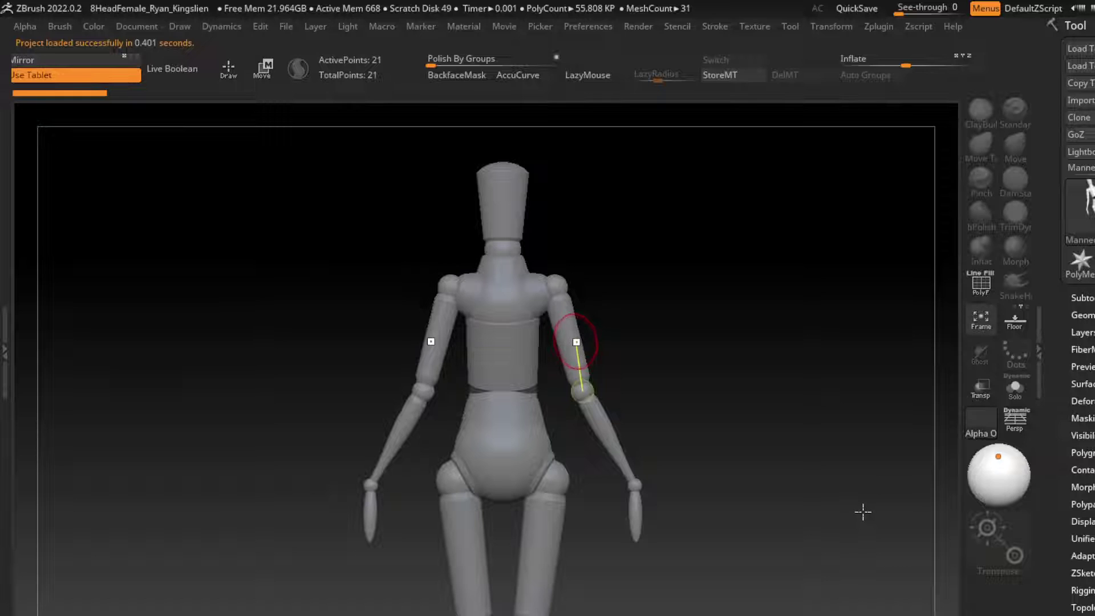
pyautogui.moveTo(576, 342); pyautogui.dragTo(654, 244)
pyautogui.moveTo(633, 176); pyautogui.dragTo(576, 342)
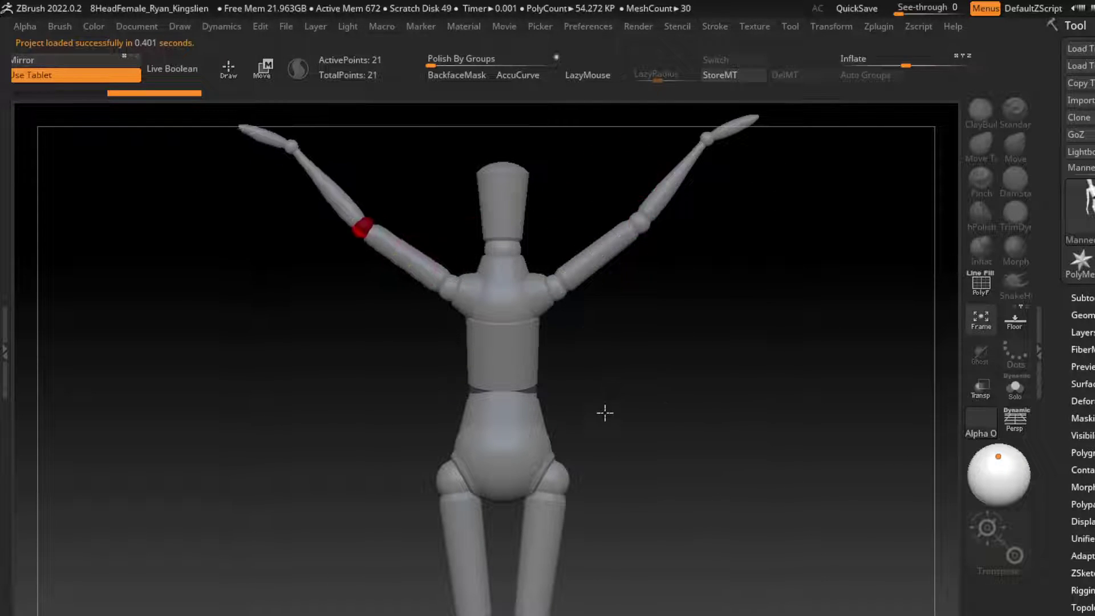
pyautogui.moveTo(605, 413); pyautogui.dragTo(561, 520)
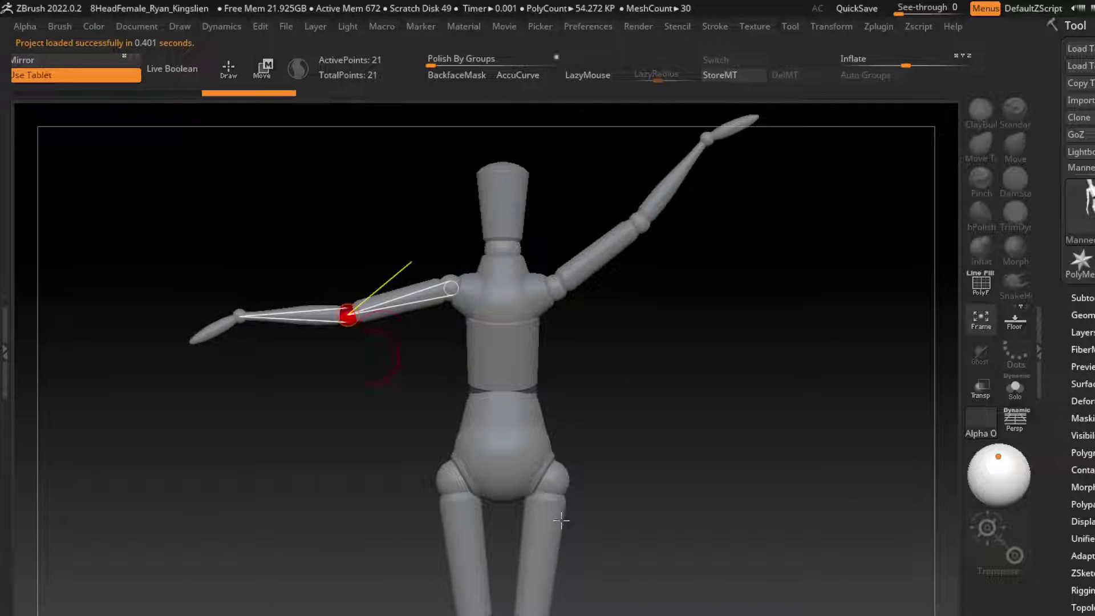
pyautogui.moveTo(687, 518); pyautogui.dragTo(674, 472)
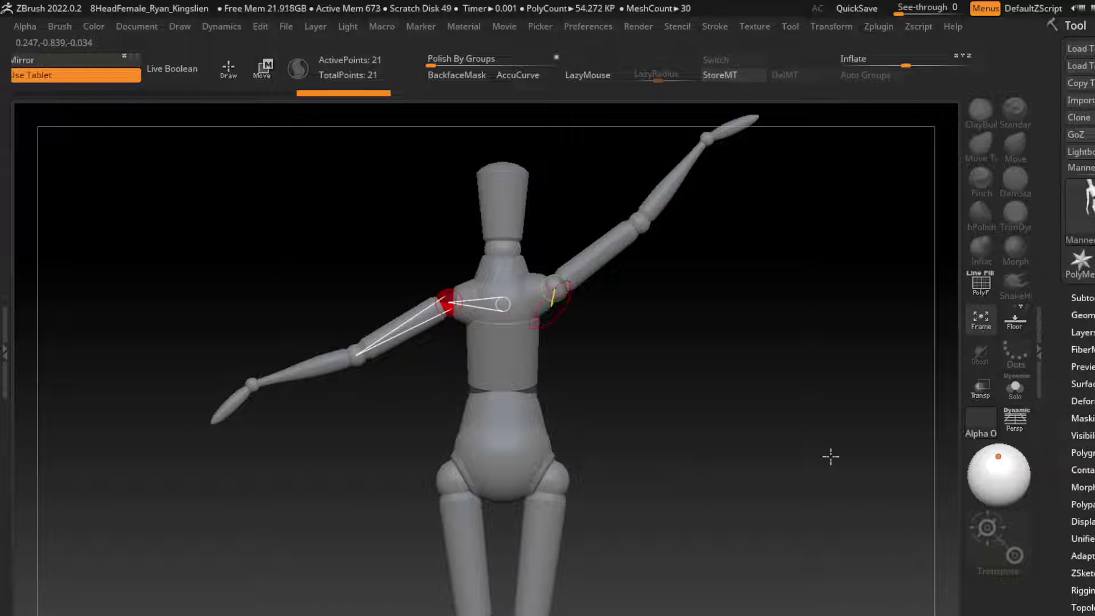
# Redo the stored arm, torso and forearm posing steps from the history.
pyautogui.hotkey('ctrl', 'shift', 'z')
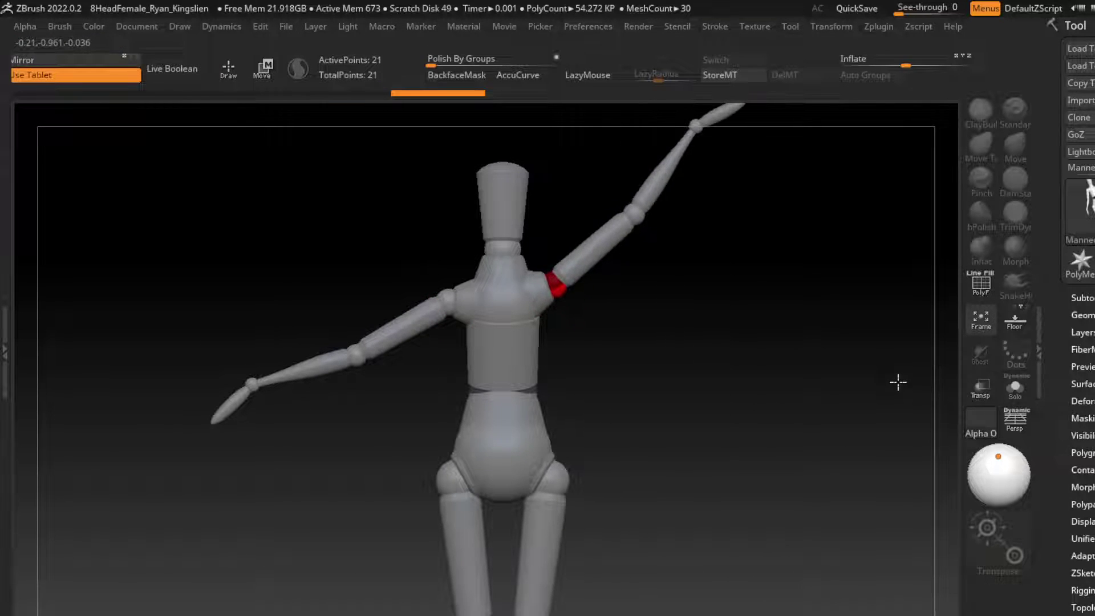
pyautogui.hotkey('ctrl', 'shift', 'z')
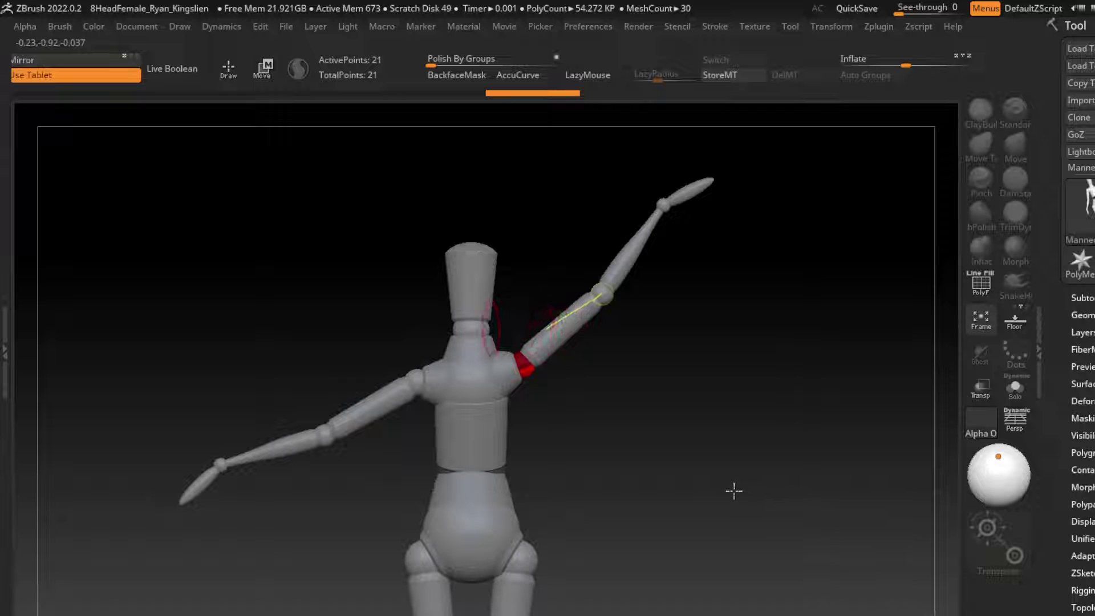
pyautogui.hotkey('ctrl', 'shift', 'z')
pyautogui.hotkey('ctrl', 'shift', 'z')
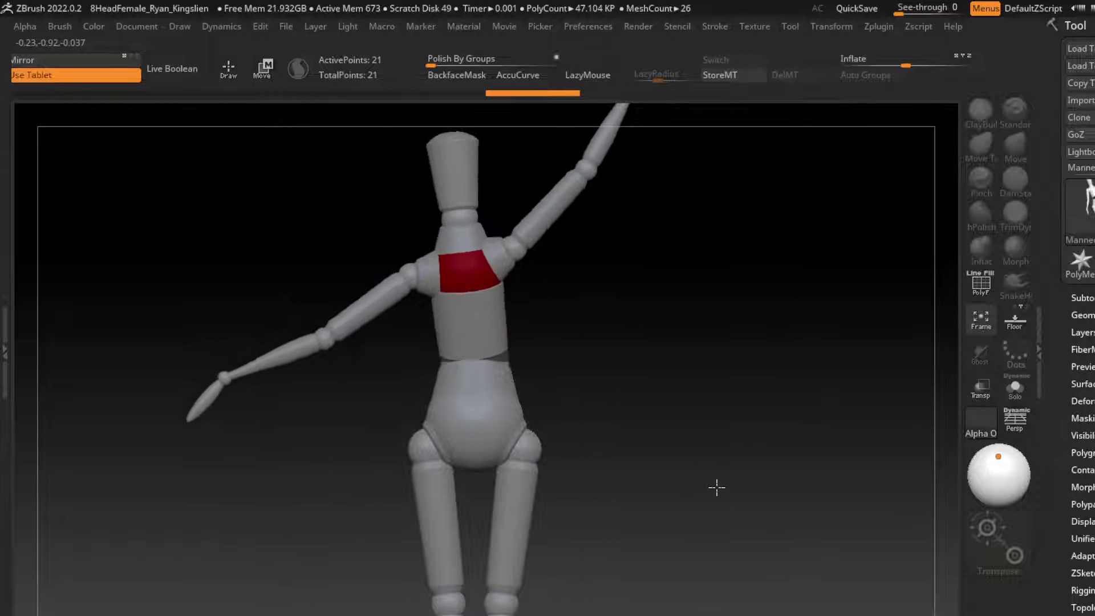
pyautogui.hotkey('ctrl', 'shift', 'z')
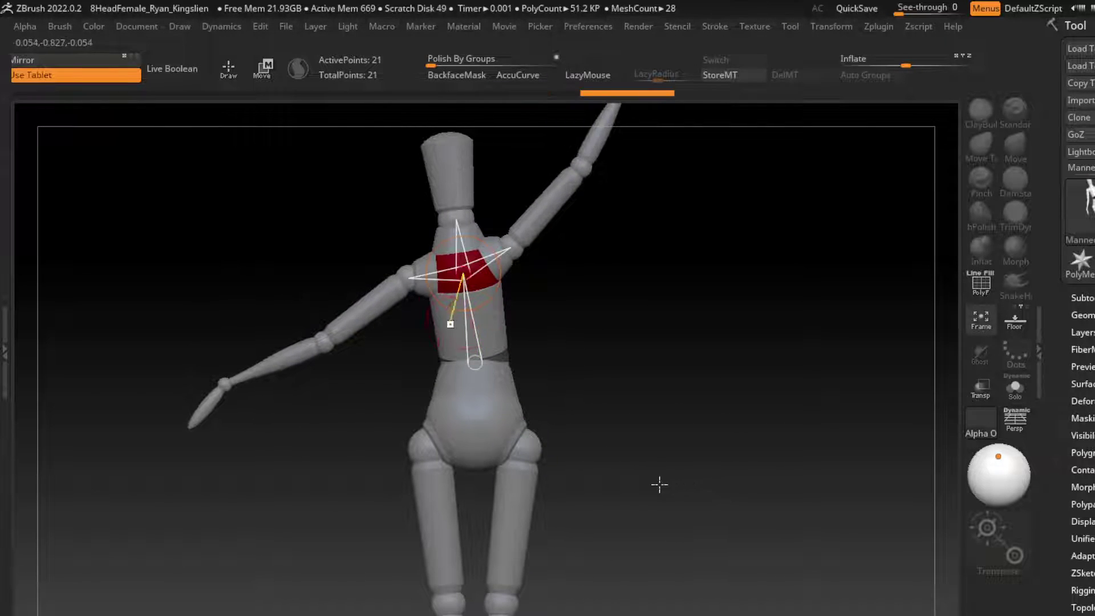
pyautogui.hotkey('ctrl', 'shift', 'z')
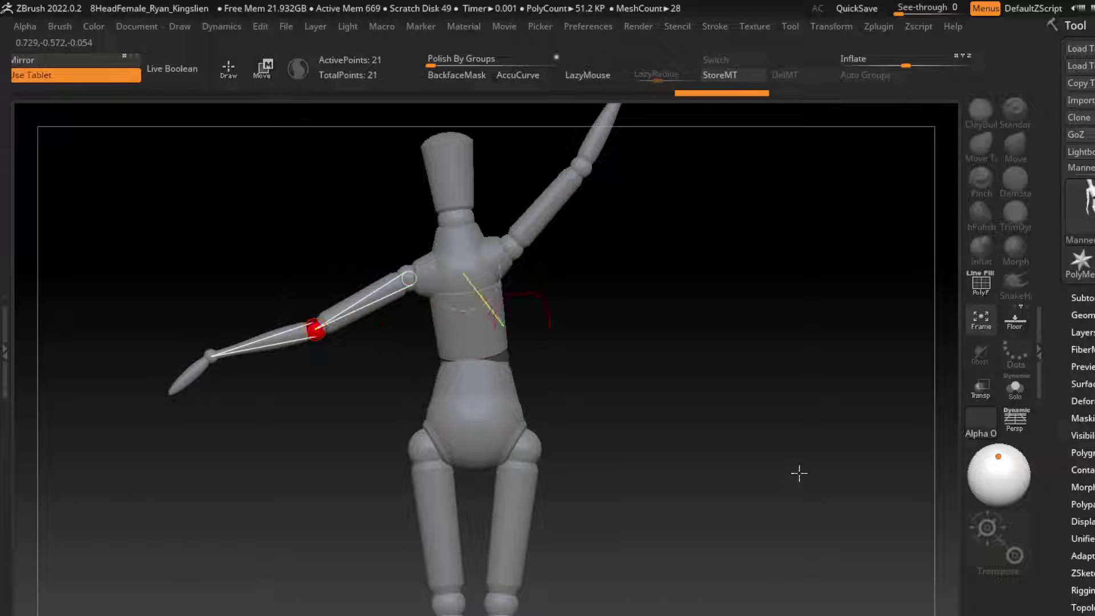
pyautogui.hotkey('ctrl', 'shift', 'z')
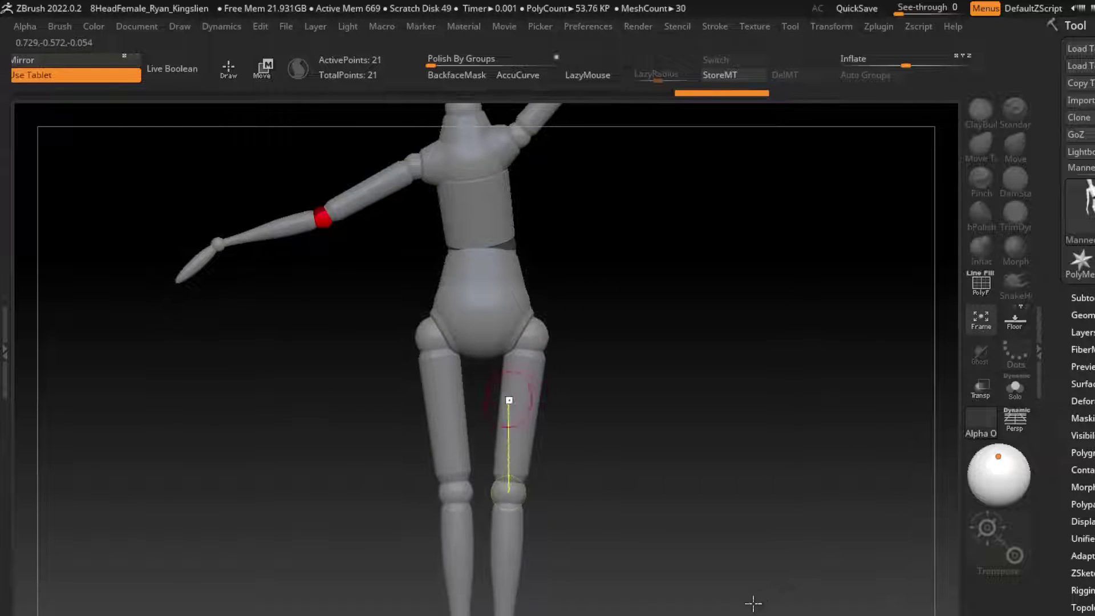
pyautogui.hotkey('ctrl', 'shift', 'z')
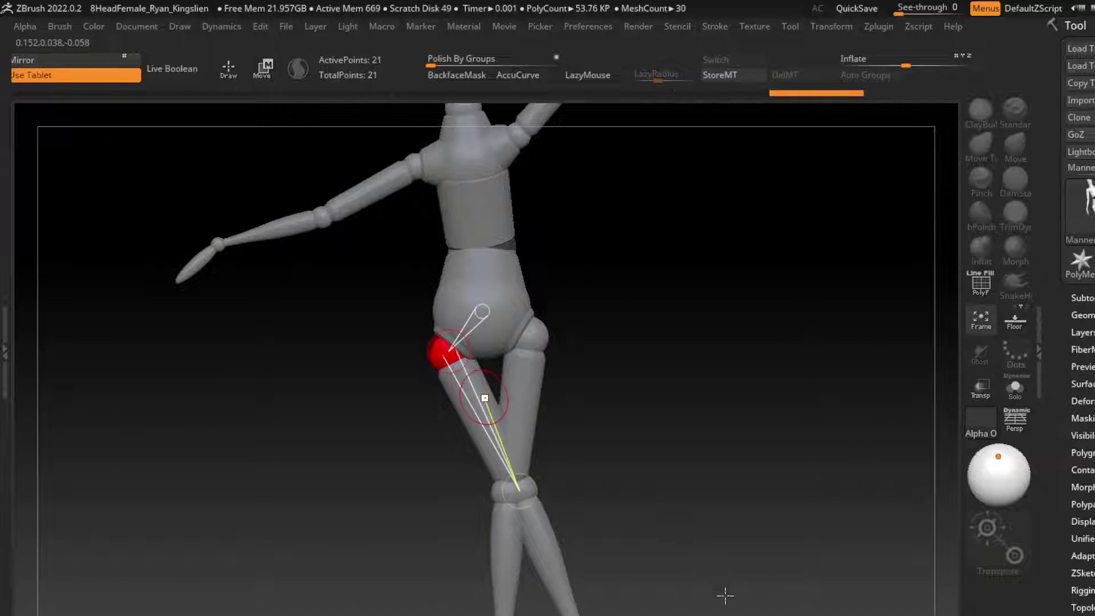
# Step back to straighter legs, then redo the knee bend and ankle rotation.
pyautogui.hotkey('ctrl', 'z')
pyautogui.hotkey('ctrl', 'z')
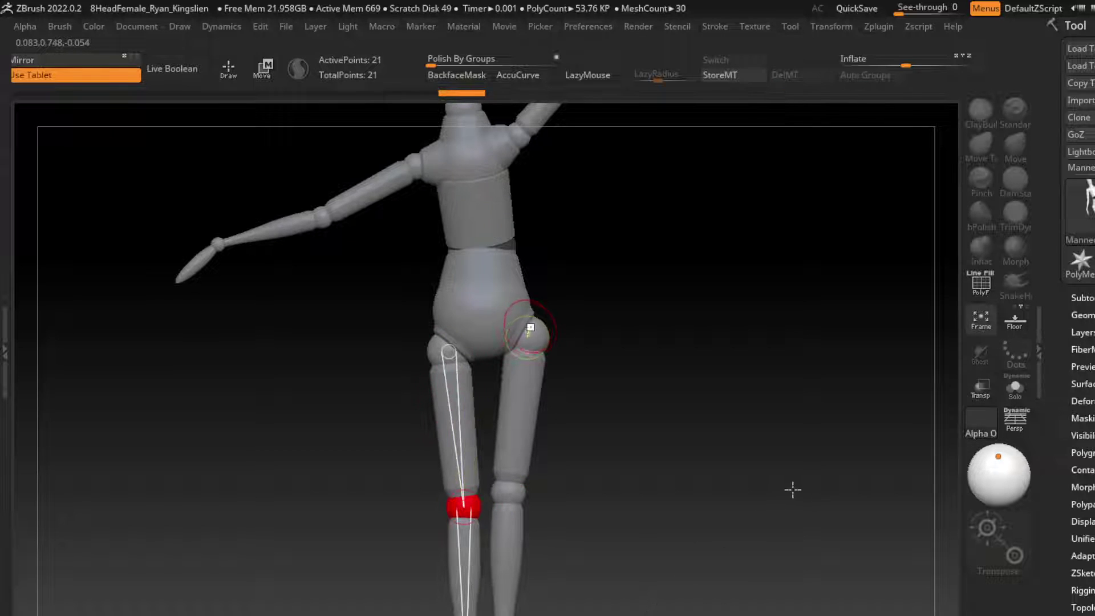
pyautogui.hotkey('ctrl', 'shift', 'z')
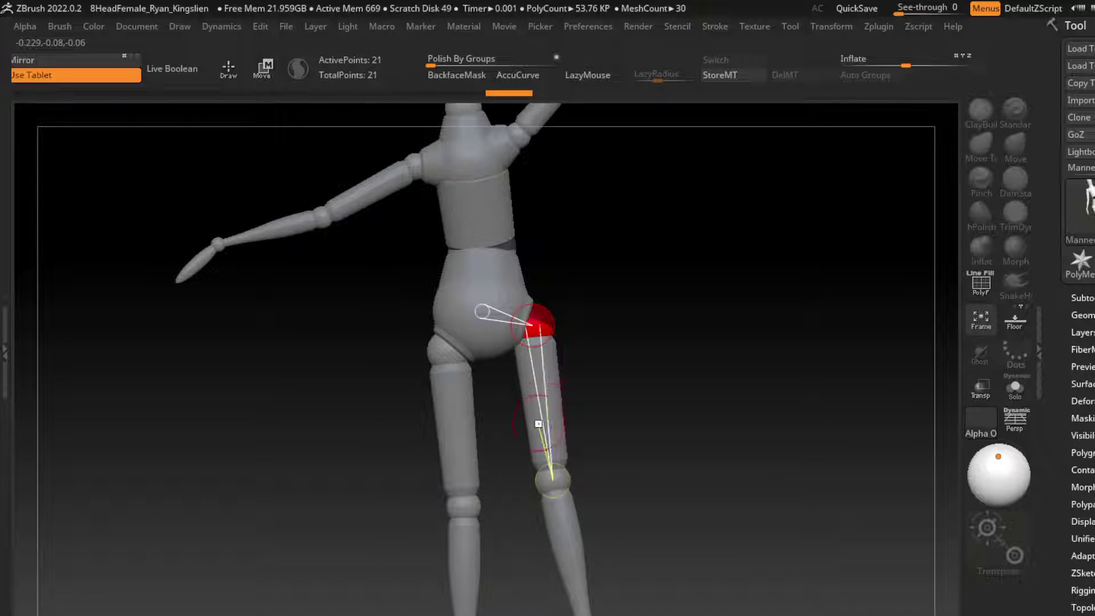
pyautogui.hotkey('ctrl', 'shift', 'z')
pyautogui.moveTo(427, 445)
pyautogui.keyDown('alt'); pyautogui.mouseDown()
pyautogui.moveTo(528, 516)
pyautogui.moveTo(504, 570)
pyautogui.mouseUp(); pyautogui.keyUp('alt')
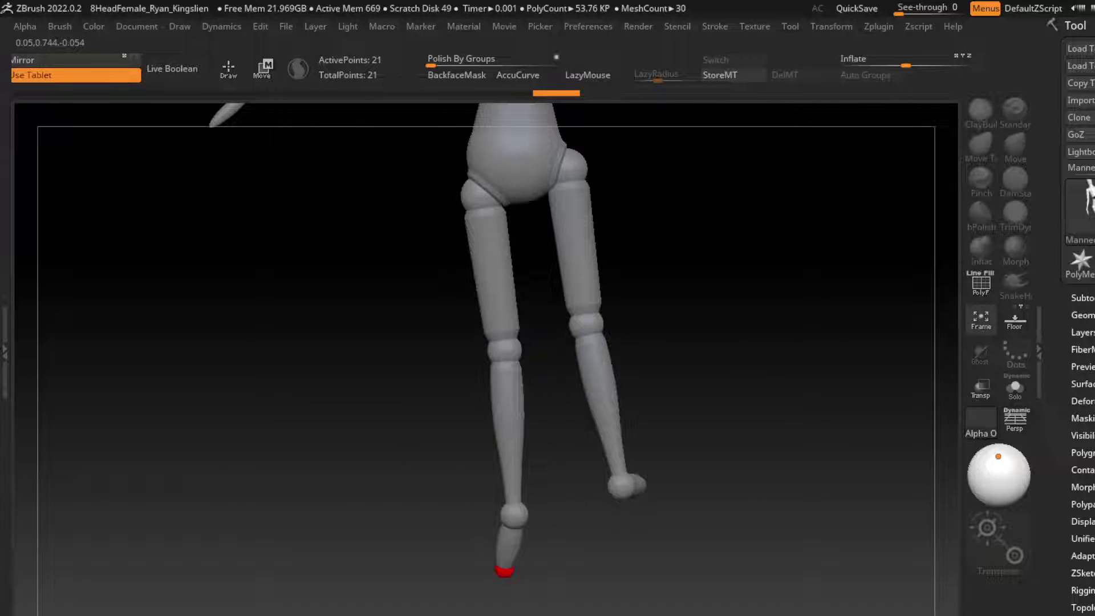
pyautogui.hotkey('ctrl', 'shift', 'z')
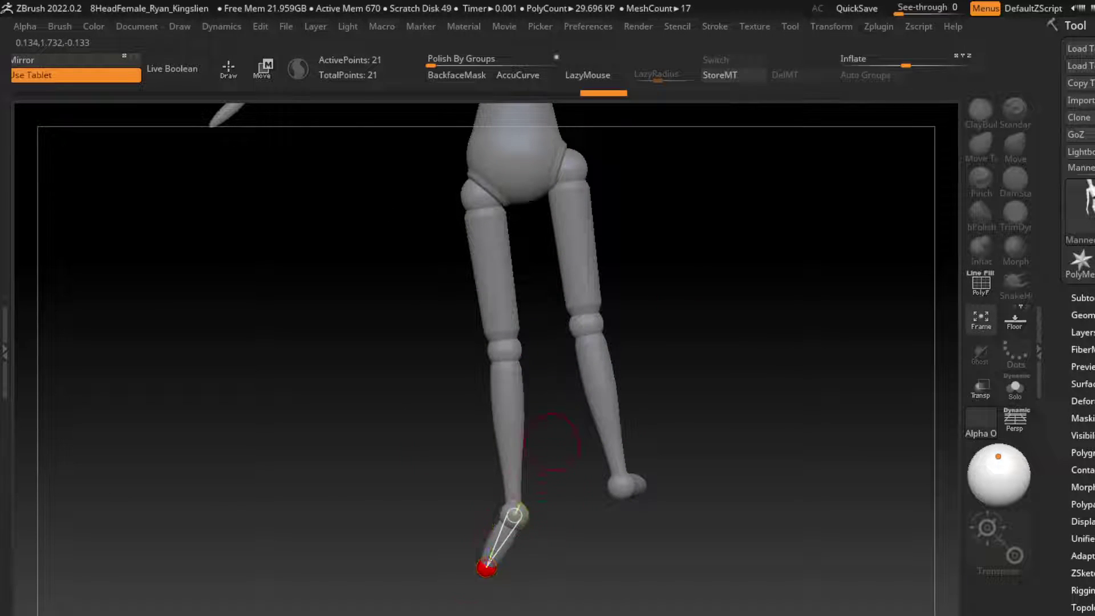
pyautogui.hotkey('ctrl', 'shift', 'z')
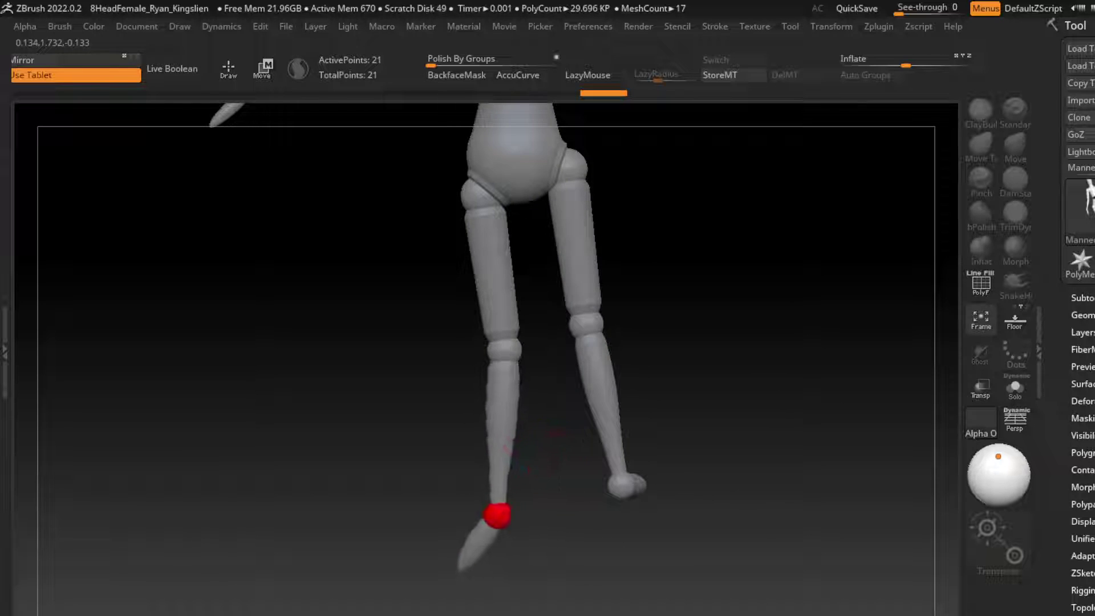
pyautogui.hotkey('ctrl', 'shift', 'z')
pyautogui.hotkey('ctrl', 'shift', 'z')
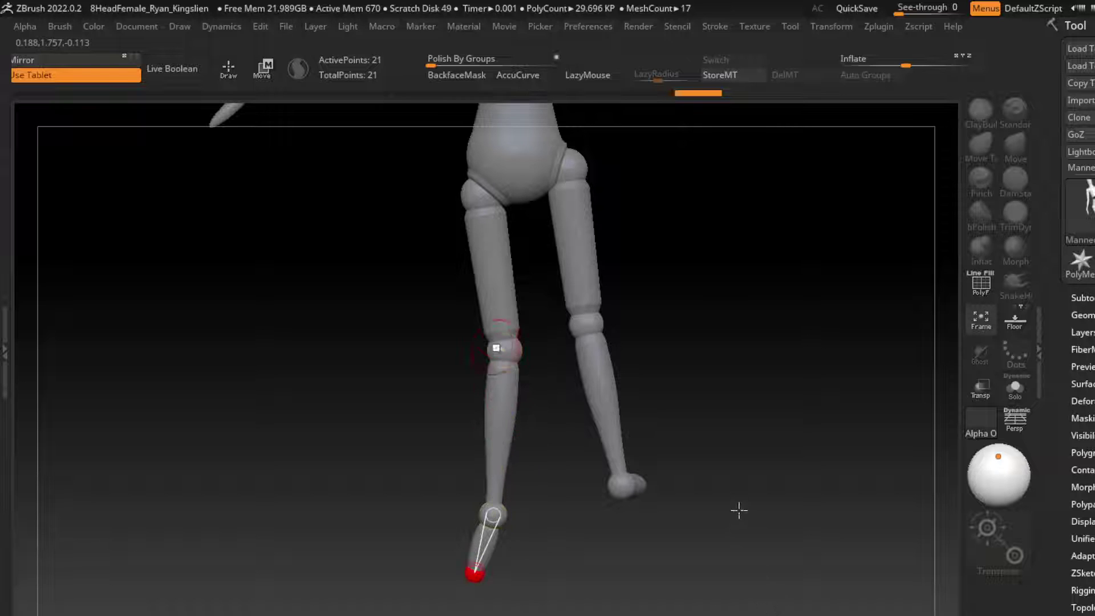
# Redo the knee and ankle poses up to the kick, then settle on the bent-leg pose.
pyautogui.hotkey('ctrl', 'shift', 'z')
pyautogui.hotkey('ctrl', 'shift', 'z')
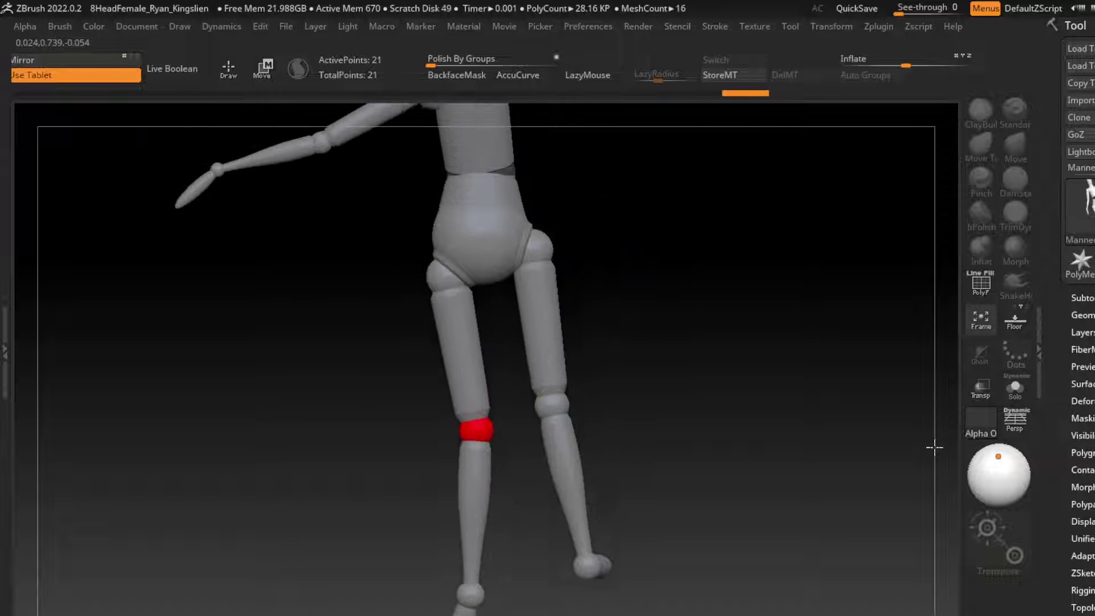
pyautogui.hotkey('ctrl', 'shift', 'z')
pyautogui.hotkey('ctrl', 'shift', 'z')
pyautogui.hotkey('ctrl', 'shift', 'z')
pyautogui.hotkey('ctrl', 'shift', 'z')
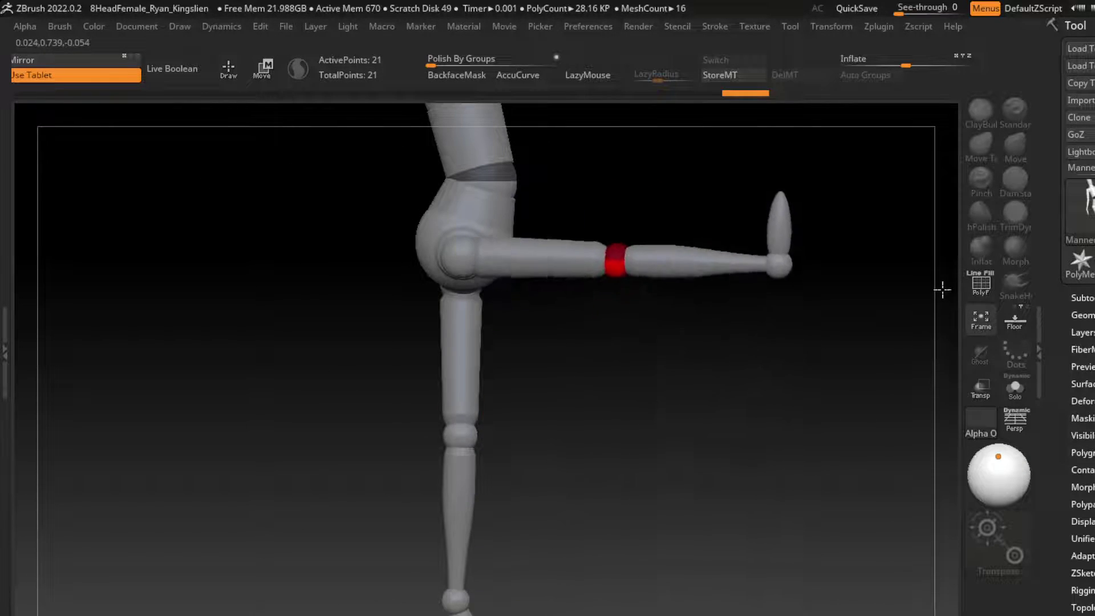
pyautogui.hotkey('ctrl', 'shift', 'z')
pyautogui.hotkey('ctrl', 'shift', 'z')
pyautogui.hotkey('ctrl', 'shift', 'z')
pyautogui.hotkey('ctrl', 'shift', 'z')
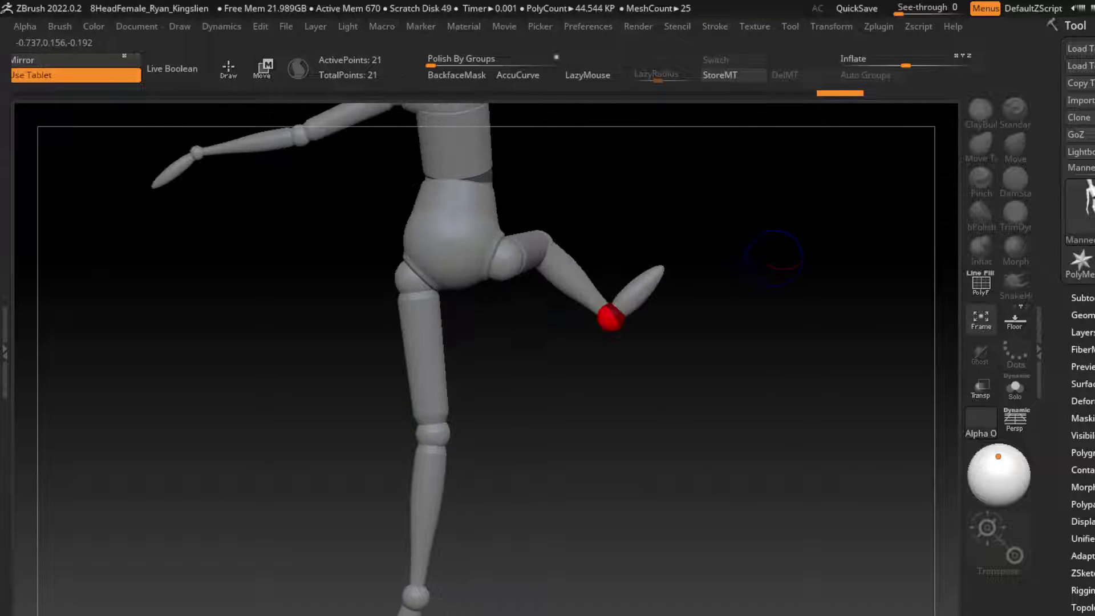
pyautogui.hotkey('ctrl', 'shift', 'z')
pyautogui.hotkey('ctrl', 'shift', 'z')
pyautogui.hotkey('ctrl', 'shift', 'z')
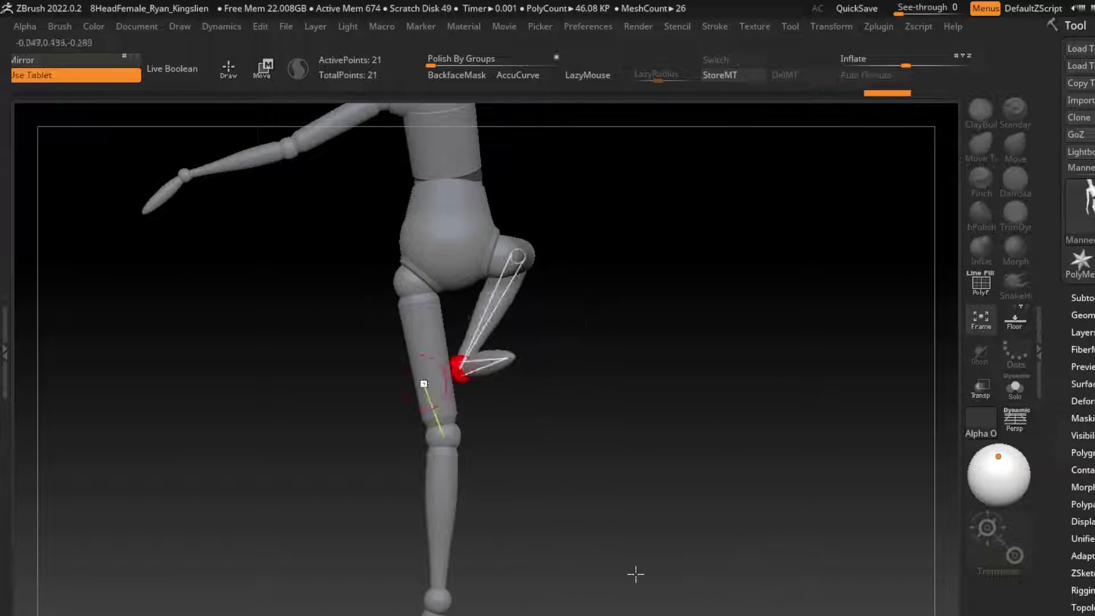
pyautogui.hotkey('ctrl', 'shift', 'z')
pyautogui.hotkey('ctrl', 'shift', 'z')
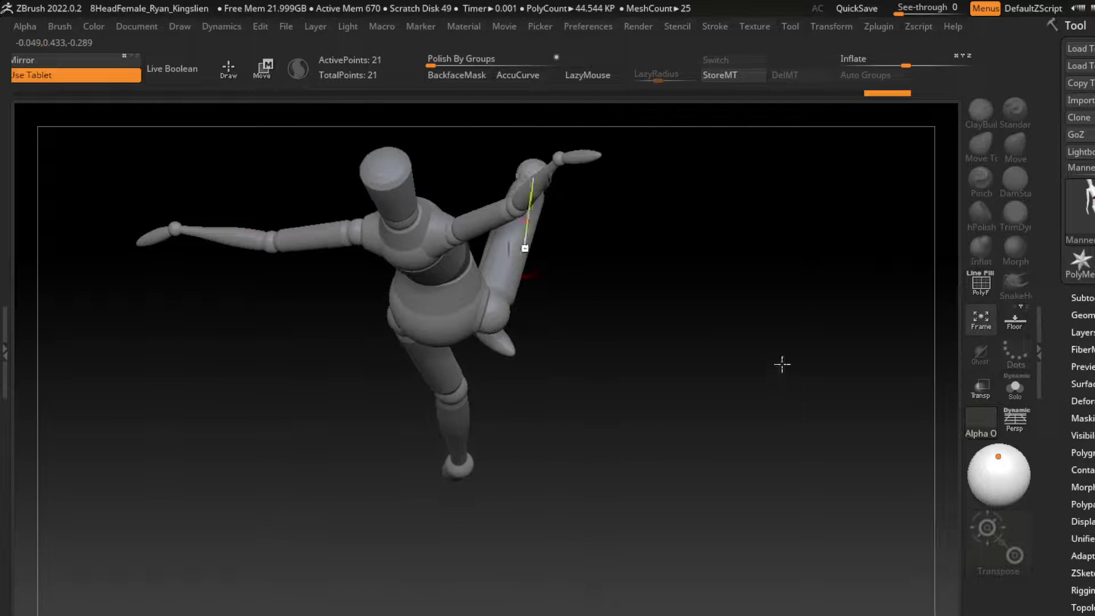
pyautogui.hotkey('ctrl', 'shift', 'z')
pyautogui.hotkey('ctrl', 'shift', 'z')
pyautogui.hotkey('ctrl', 'z')
pyautogui.hotkey('ctrl', 'z')
pyautogui.hotkey('ctrl', 'z')
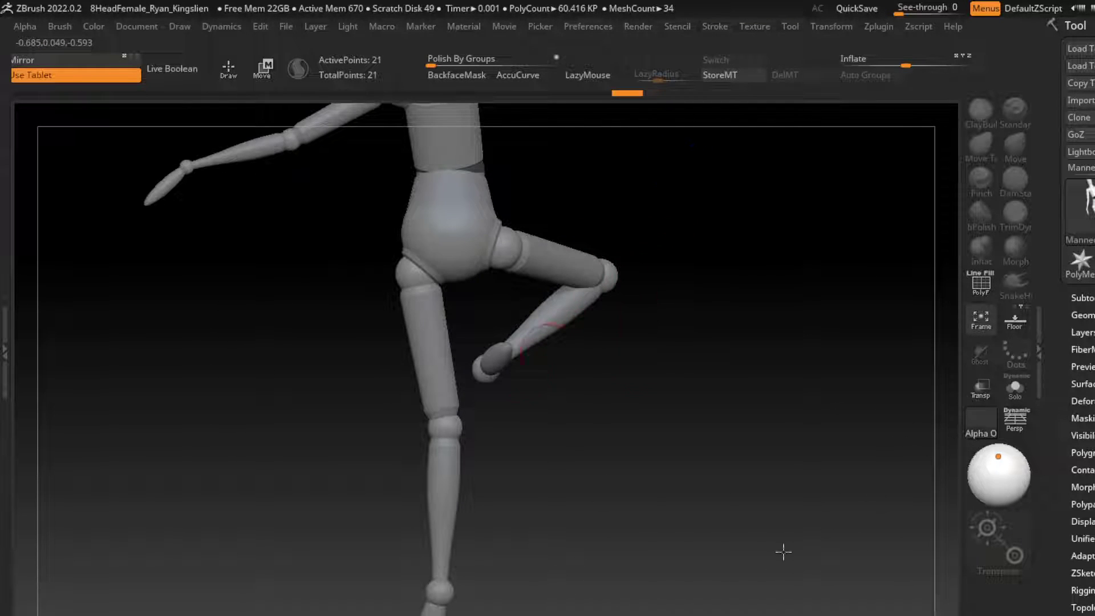
# Rotate the lower leg so the foot crosses the standing leg, then review the knee pose states.
pyautogui.moveTo(497, 366); pyautogui.dragTo(461, 402)
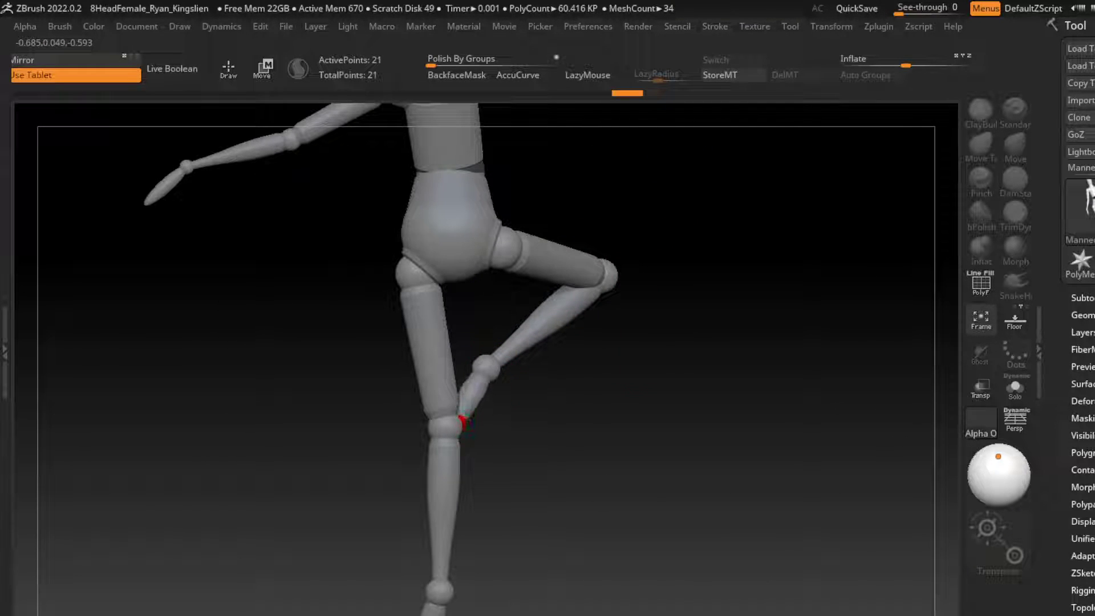
pyautogui.hotkey('ctrl', 'shift', 'z')
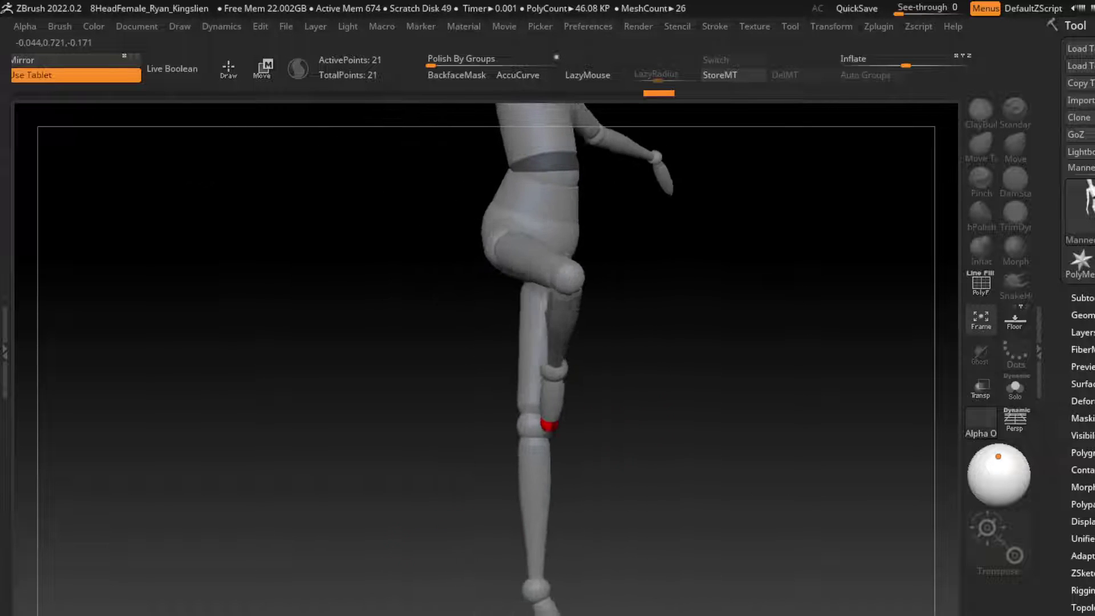
pyautogui.hotkey('ctrl', 'shift', 'z')
pyautogui.hotkey('ctrl', 'shift', 'z')
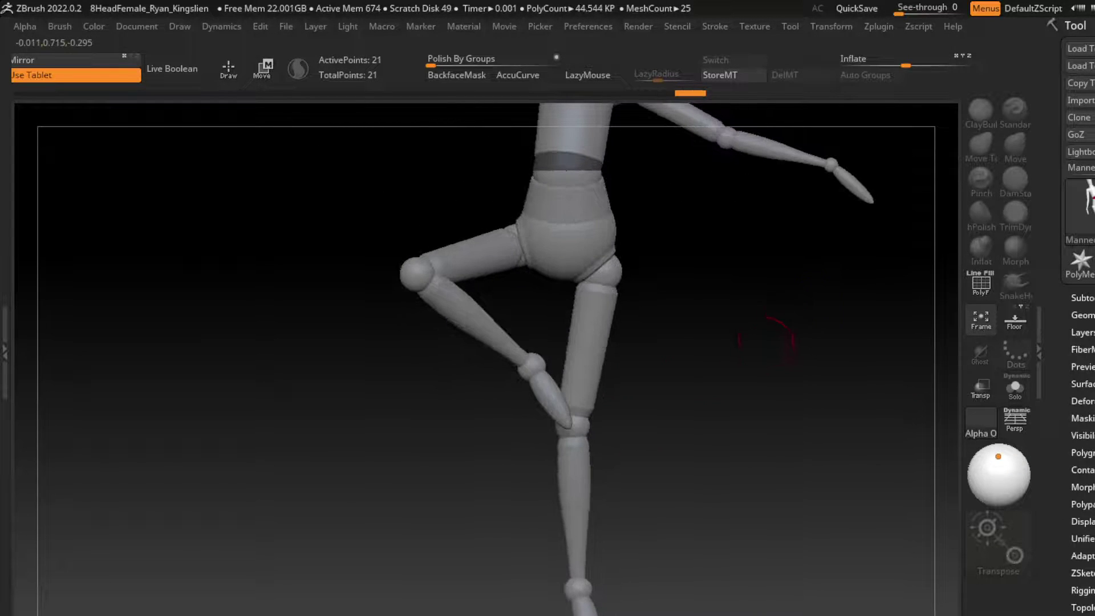
pyautogui.hotkey('ctrl', 'shift', 'z')
pyautogui.hotkey('ctrl', 'shift', 'z')
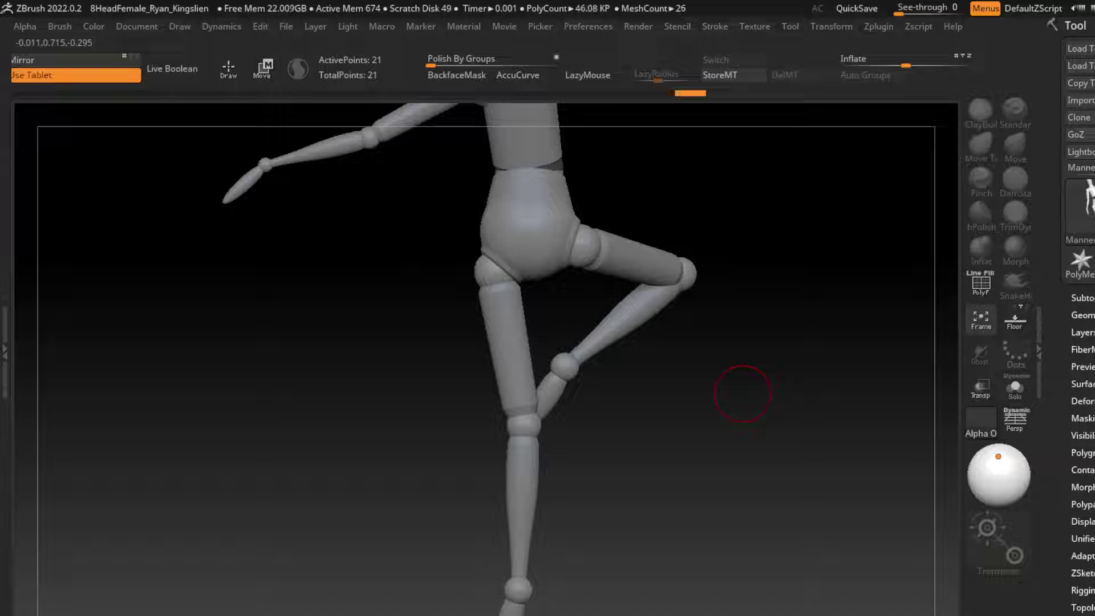
pyautogui.hotkey('ctrl', 'shift', 'z')
pyautogui.hotkey('ctrl', 'shift', 'z')
pyautogui.hotkey('ctrl', 'shift', 'z')
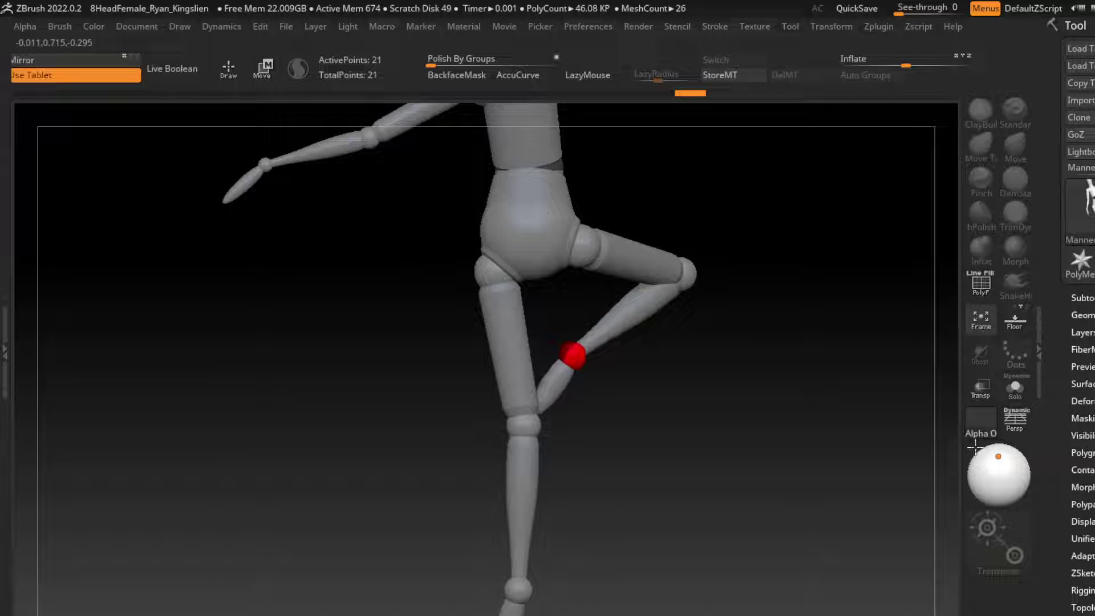
pyautogui.hotkey('ctrl', 'shift', 'z')
pyautogui.hotkey('ctrl', 'shift', 'z')
pyautogui.hotkey('ctrl', 'shift', 'z')
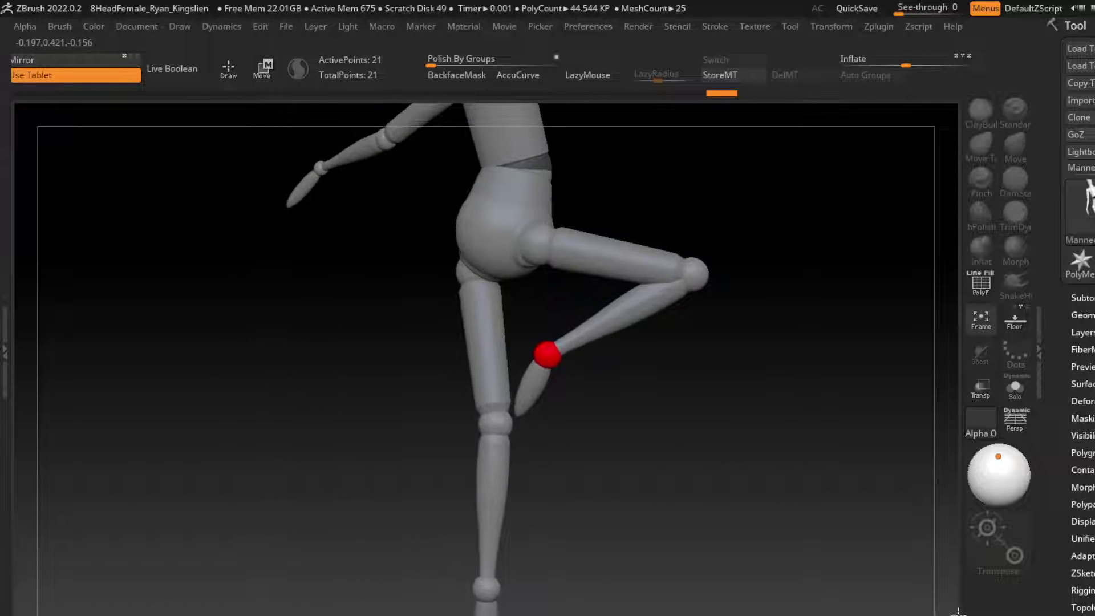
pyautogui.hotkey('ctrl', 'shift', 'z')
pyautogui.hotkey('ctrl', 'shift', 'z')
pyautogui.hotkey('ctrl', 'shift', 'z')
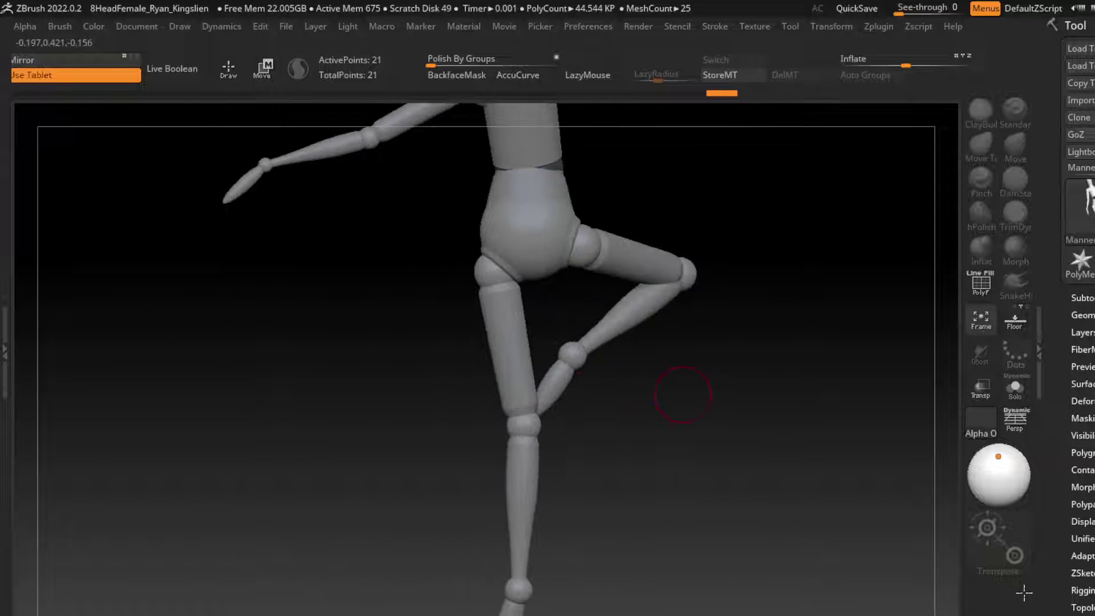
# Step forward through history to the raised hip and bent-knee full-figure pose.
pyautogui.hotkey('ctrl', 'shift', 'z')
pyautogui.hotkey('ctrl', 'shift', 'z')
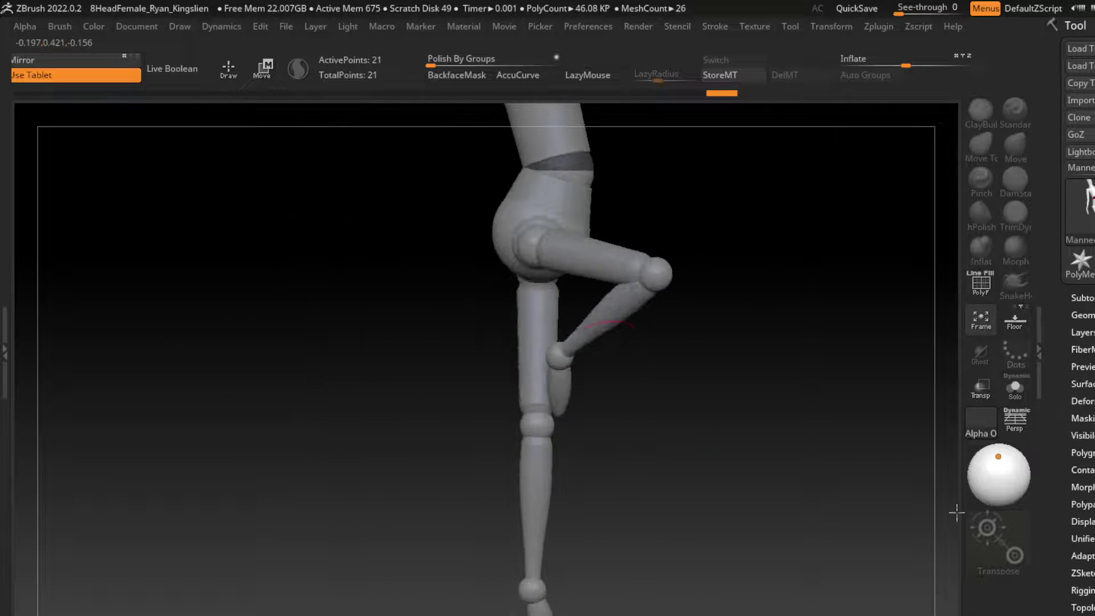
pyautogui.hotkey('ctrl', 'shift', 'z')
pyautogui.hotkey('ctrl', 'shift', 'z')
pyautogui.hotkey('ctrl', 'shift', 'z')
pyautogui.hotkey('ctrl', 'shift', 'z')
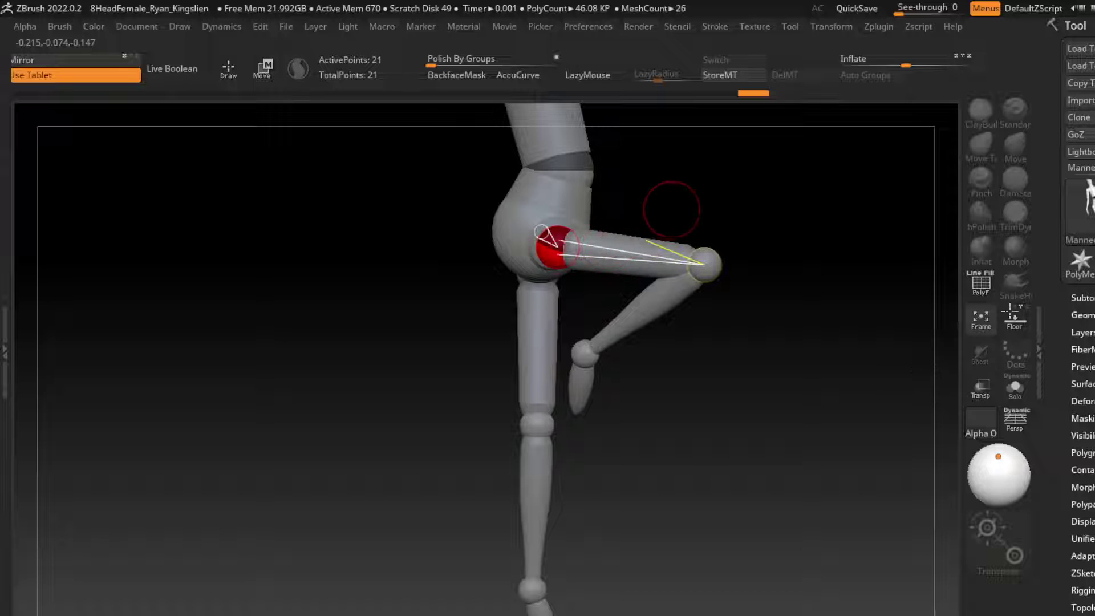
pyautogui.hotkey('ctrl', 'shift', 'z')
pyautogui.hotkey('ctrl', 'shift', 'z')
pyautogui.hotkey('ctrl', 'shift', 'z')
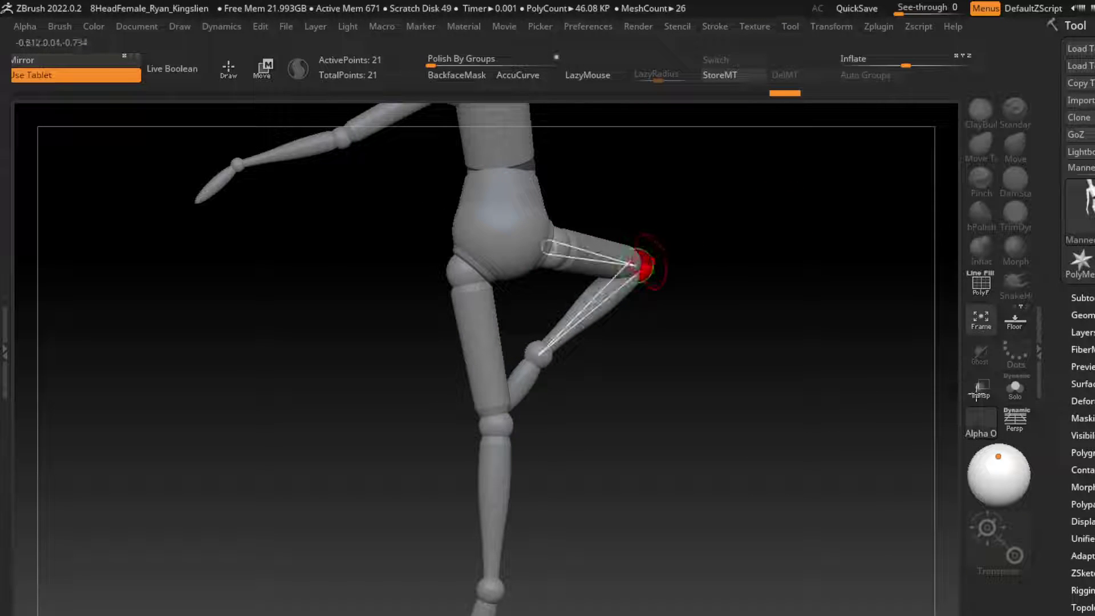
pyautogui.hotkey('ctrl', 'shift', 'z')
pyautogui.hotkey('ctrl', 'shift', 'z')
pyautogui.hotkey('ctrl', 'shift', 'z')
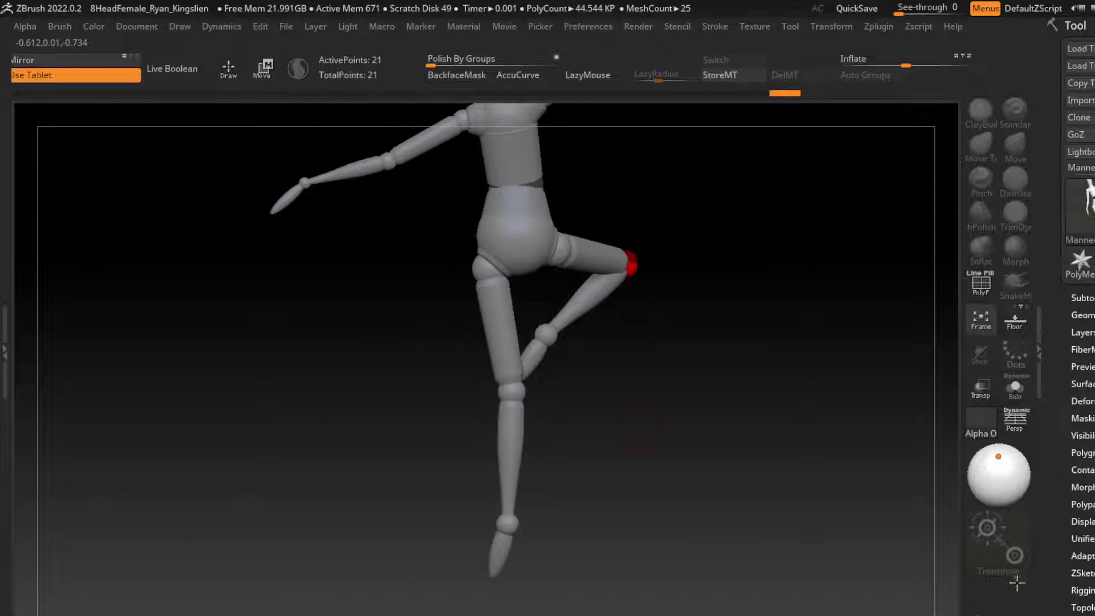
pyautogui.hotkey('ctrl', 'shift', 'z')
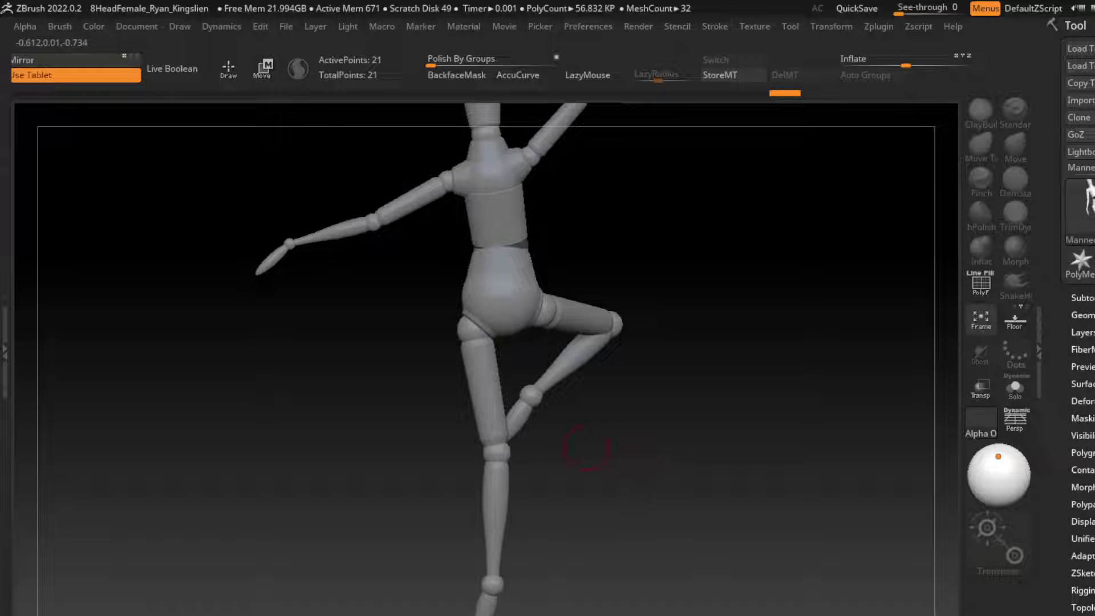
pyautogui.hotkey('ctrl', 'shift', 'z')
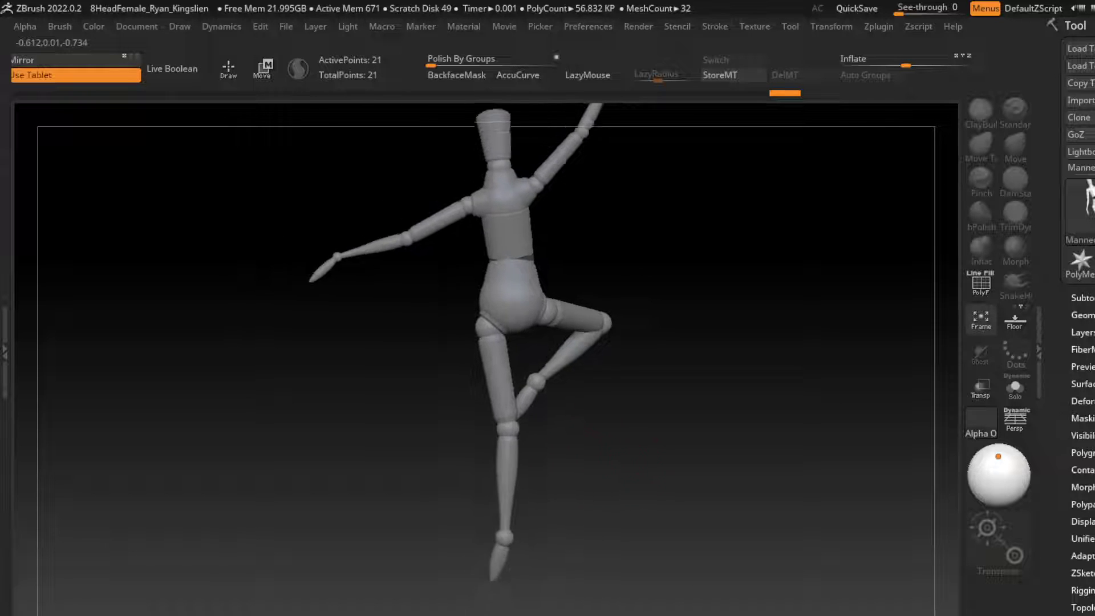
pyautogui.hotkey('ctrl', 'shift', 'z')
pyautogui.hotkey('ctrl', 'shift', 'z')
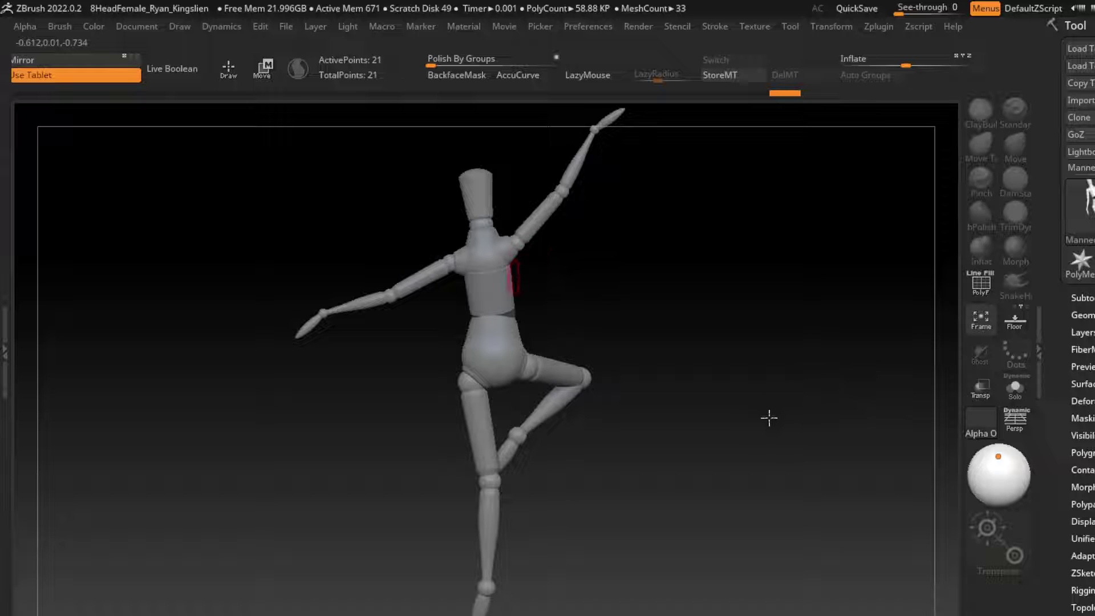
# Mask the upper chest and move it upright beneath the head, toward the raised hand.
pyautogui.hotkey('ctrl', 'shift', 'z')
pyautogui.hotkey('ctrl', 'shift', 'z')
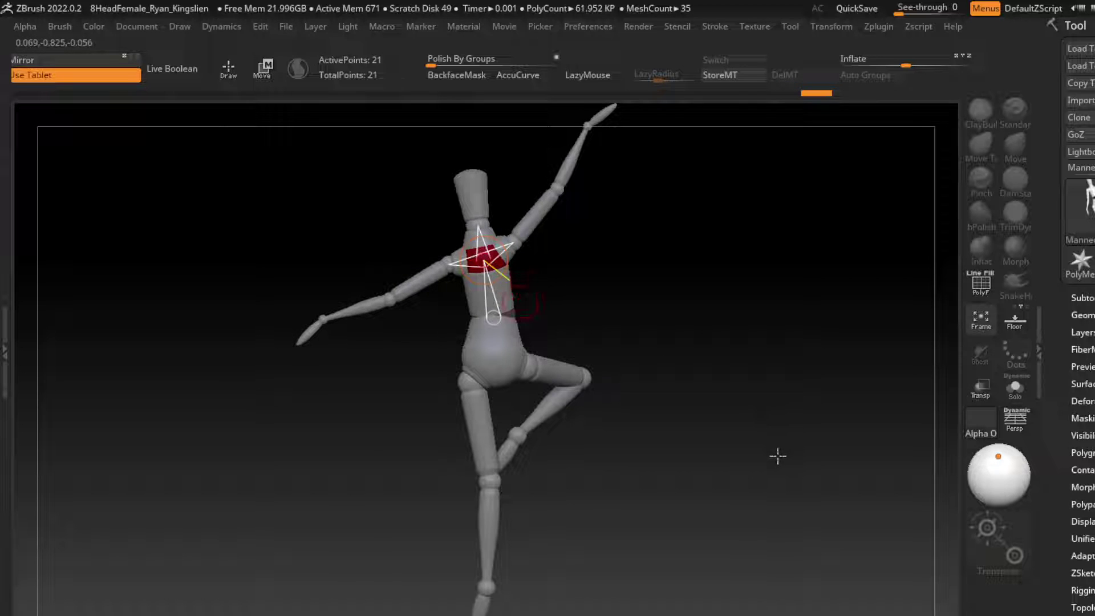
pyautogui.hotkey('ctrl', 'shift', 'z')
pyautogui.hotkey('ctrl', 'shift', 'z')
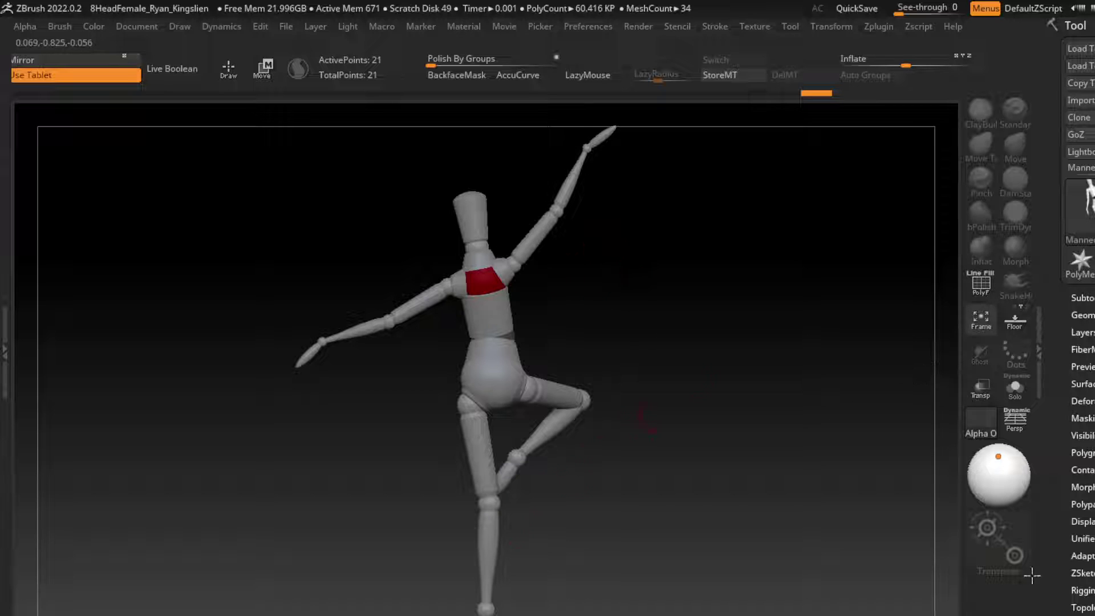
pyautogui.press('w')
pyautogui.hotkey('ctrl', 'shift', 'z')
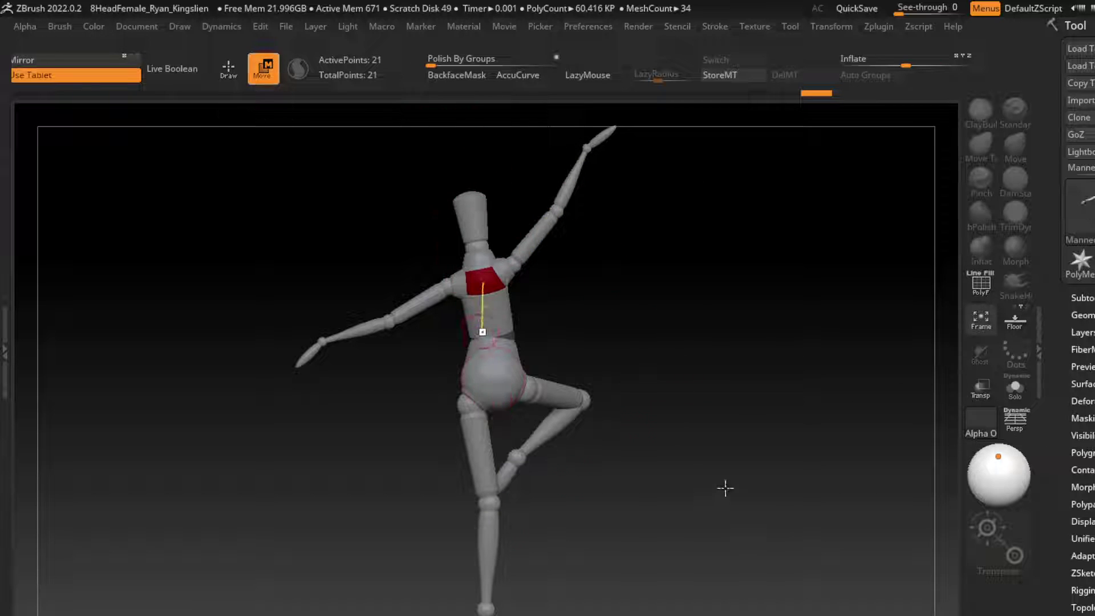
pyautogui.hotkey('ctrl', 'shift', 'z')
pyautogui.hotkey('ctrl', 'shift', 'z')
pyautogui.hotkey('ctrl', 'shift', 'z')
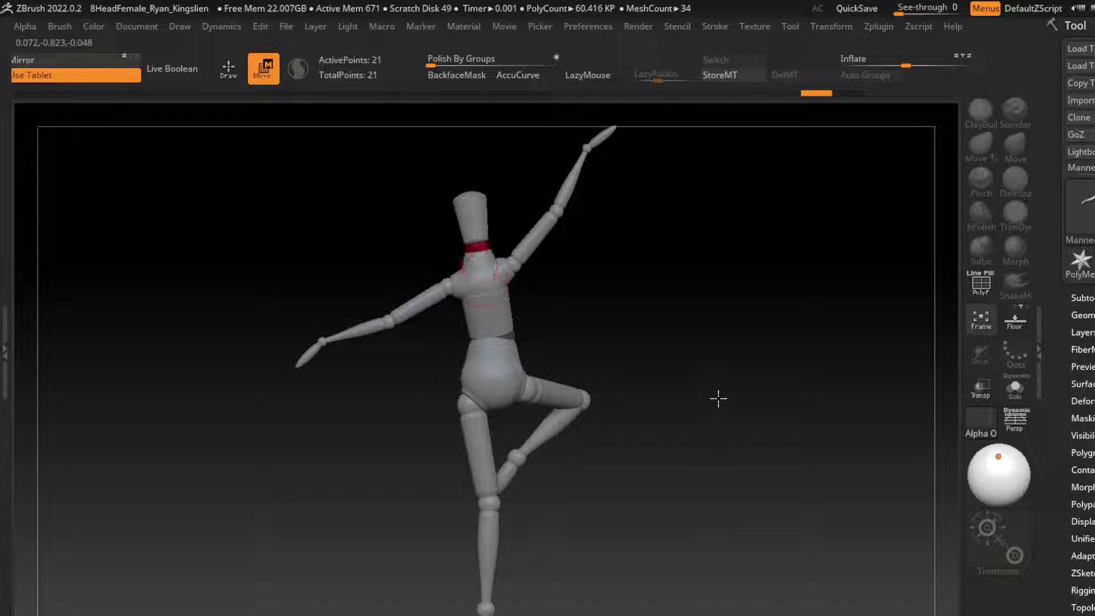
pyautogui.hotkey('ctrl', 'shift', 'z')
pyautogui.hotkey('ctrl', 'shift', 'z')
pyautogui.hotkey('ctrl', 'shift', 'z')
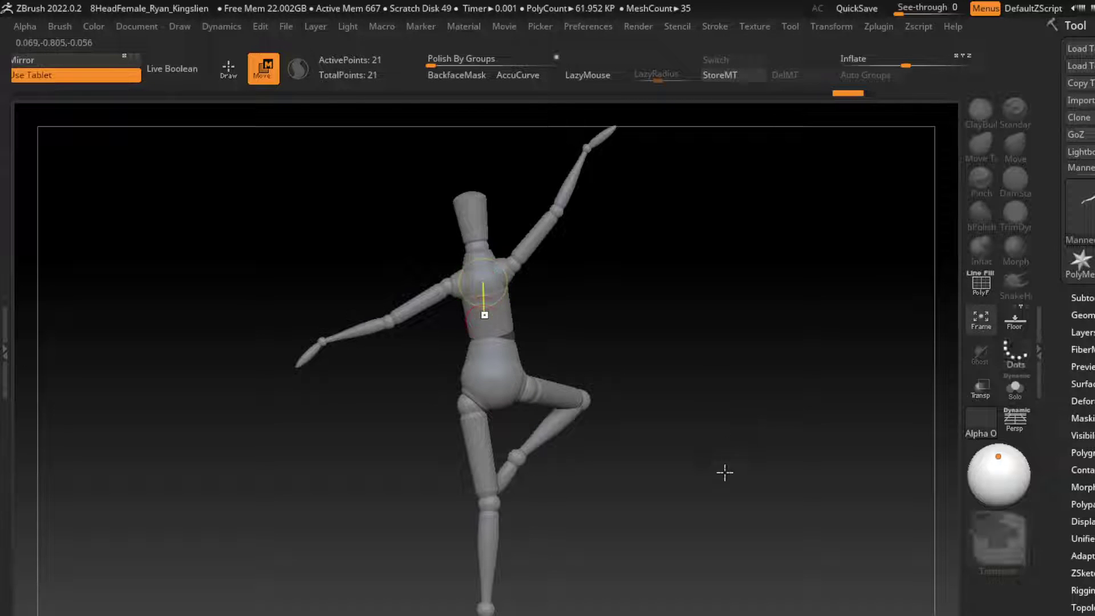
pyautogui.hotkey('ctrl', 'shift', 'z')
pyautogui.hotkey('ctrl', 'shift', 'z')
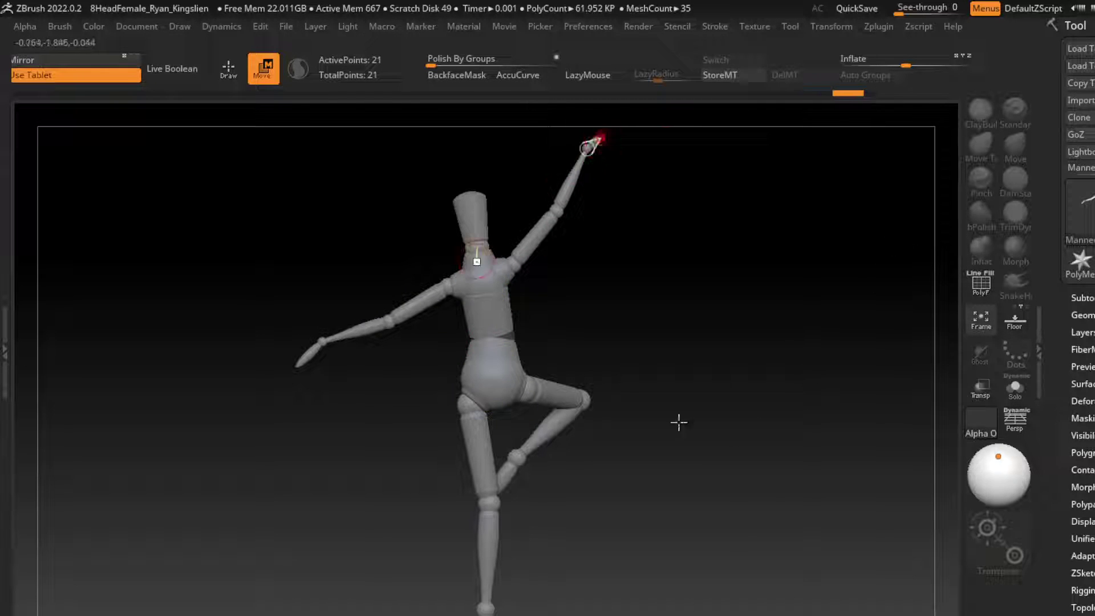
pyautogui.hotkey('ctrl', 'shift', 'z')
pyautogui.hotkey('ctrl', 'shift', 'z')
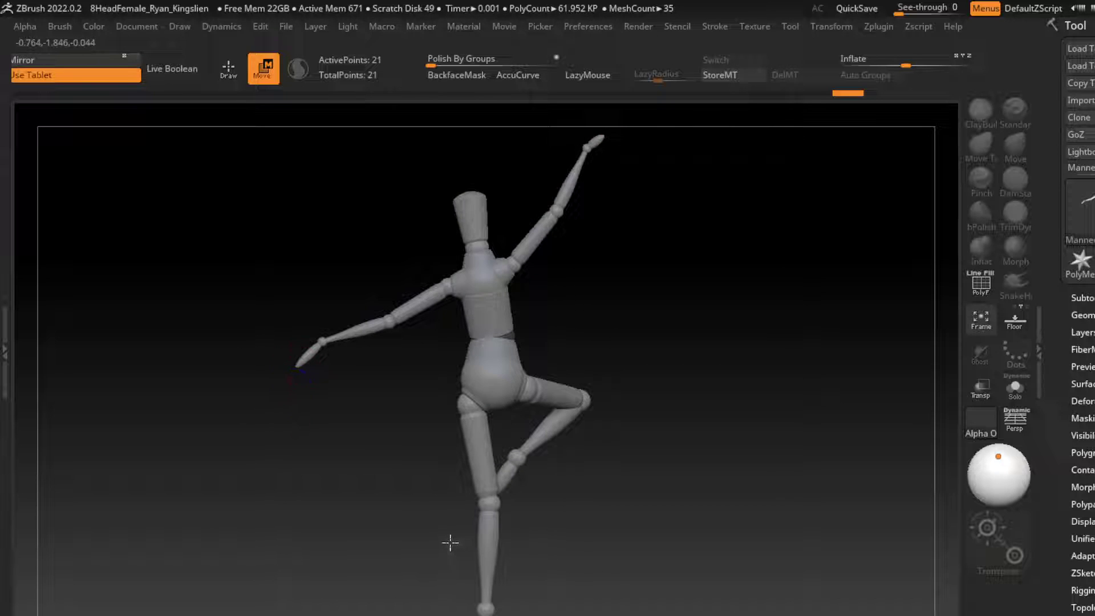
pyautogui.hotkey('ctrl', 'shift', 'z')
pyautogui.hotkey('ctrl', 'shift', 'z')
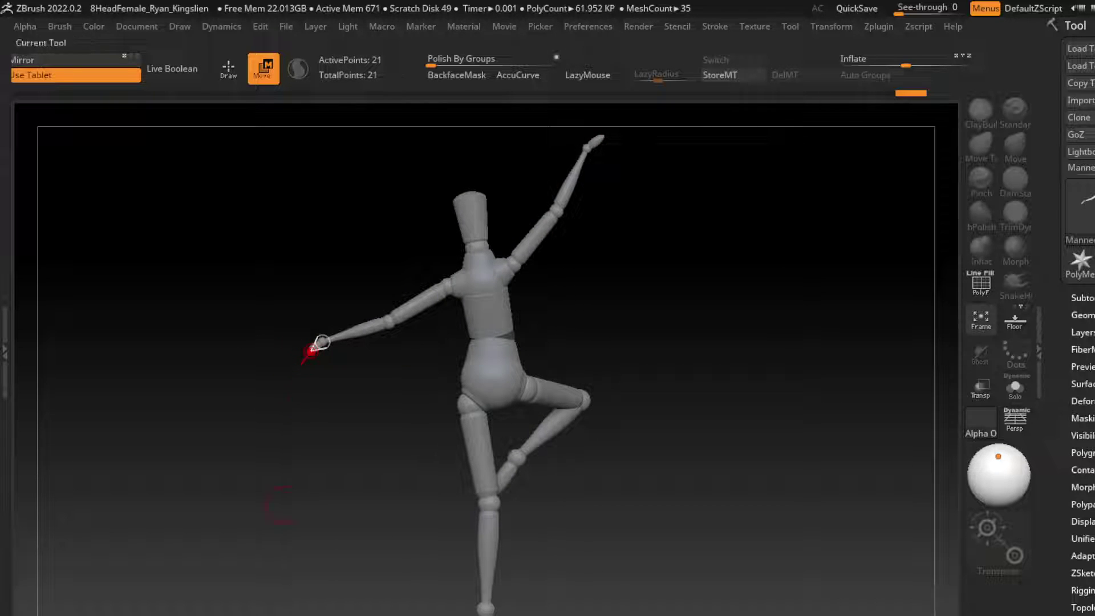
# Merge the mannequin into a 54,206-point PolyMesh3D, apply a tan clay material, and enable Sculptris Pro.
pyautogui.click(1090, 117)
pyautogui.press('space')
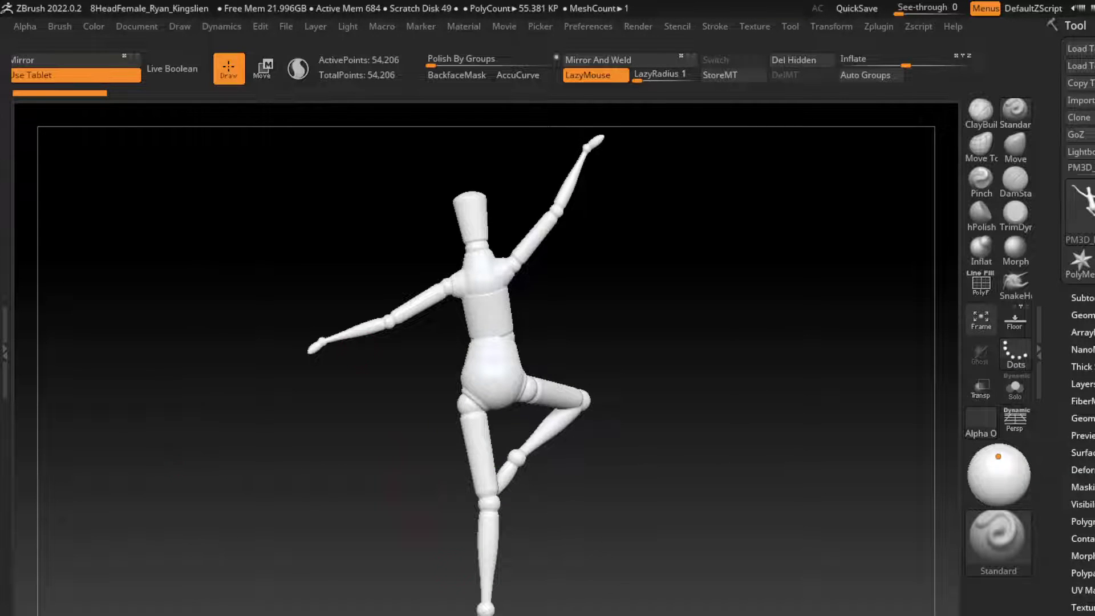
pyautogui.press('space')
pyautogui.click(468, 579)
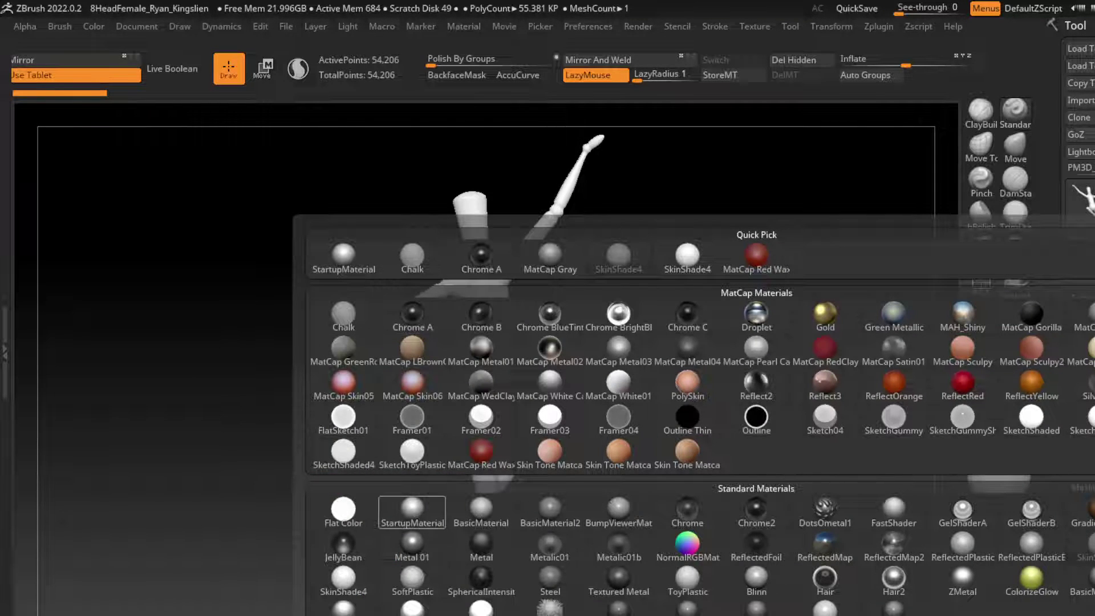
pyautogui.press('space')
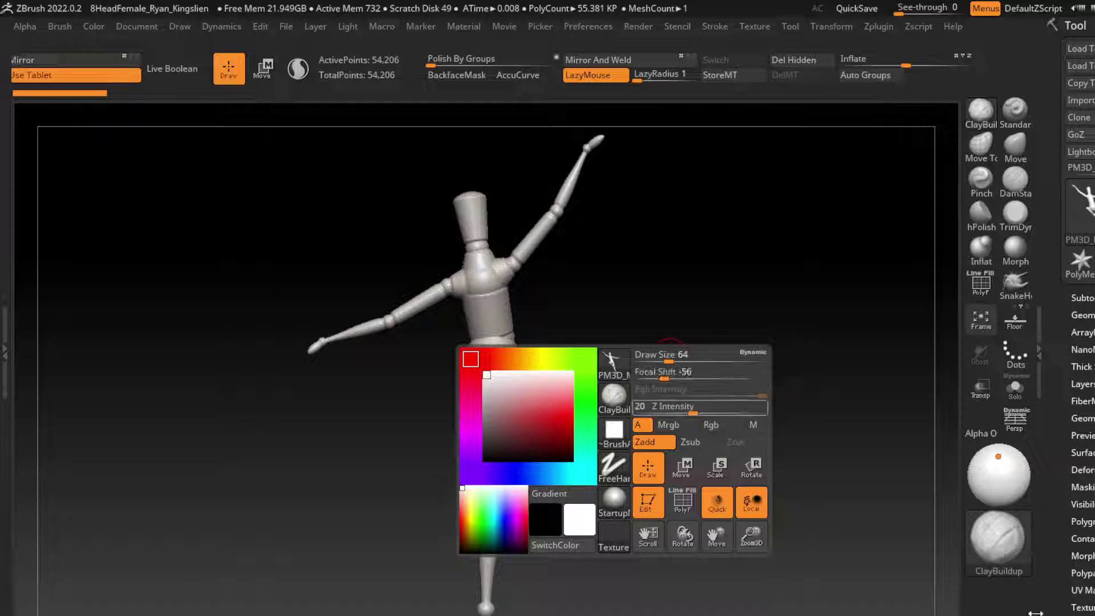
pyautogui.click(298, 68)
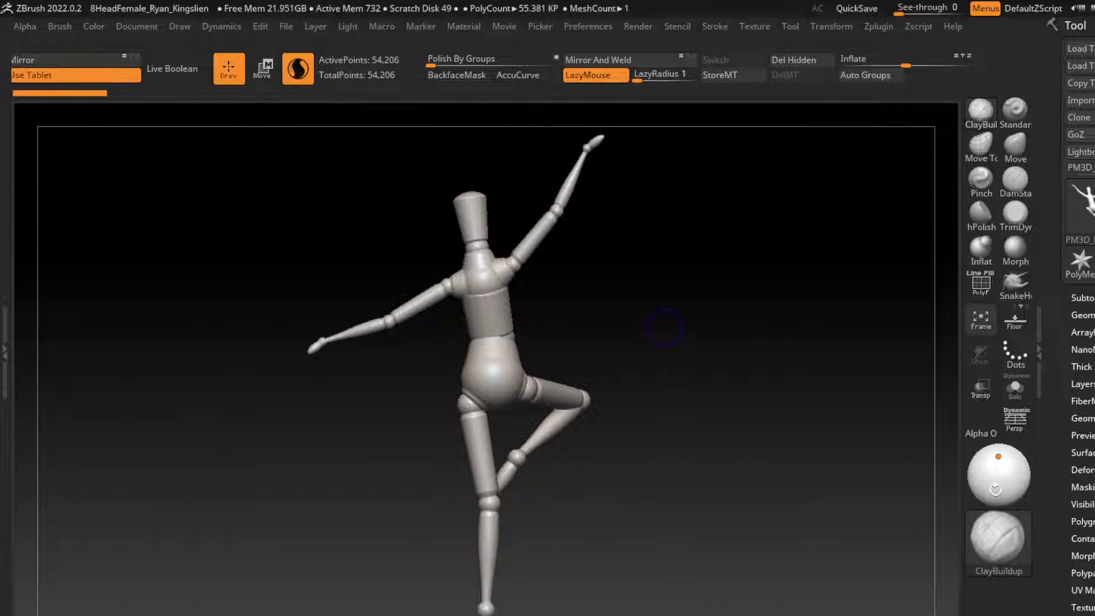
# Build up clay along both sides of the torso with ClayBuildup.
pyautogui.moveTo(664, 328)
pyautogui.mouseDown()
pyautogui.moveTo(655, 244)
pyautogui.moveTo(696, 323)
pyautogui.mouseUp()
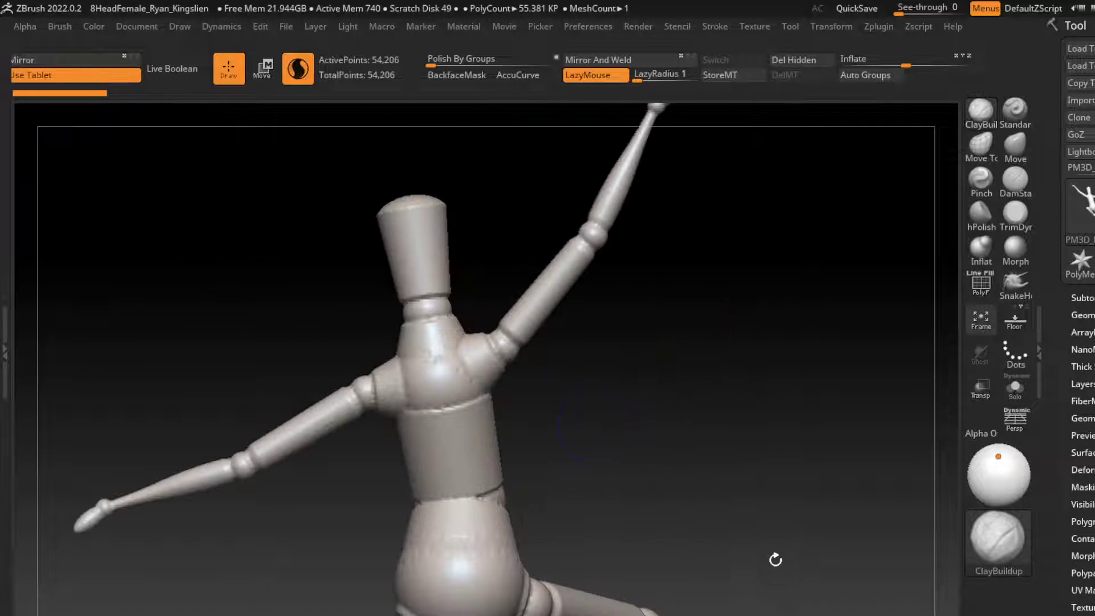
pyautogui.moveTo(487, 377); pyautogui.dragTo(485, 427)
pyautogui.moveTo(504, 345); pyautogui.dragTo(499, 501)
pyautogui.moveTo(399, 393)
pyautogui.mouseDown()
pyautogui.moveTo(430, 473)
pyautogui.moveTo(422, 513)
pyautogui.moveTo(439, 550)
pyautogui.mouseUp()
pyautogui.moveTo(350, 396)
pyautogui.mouseDown()
pyautogui.moveTo(396, 456)
pyautogui.moveTo(433, 564)
pyautogui.mouseUp()
# Add clay volume to the lower torso and hips.
pyautogui.keyDown('alt'); pyautogui.moveTo(586, 562); pyautogui.dragTo(585, 454); pyautogui.keyUp('alt')
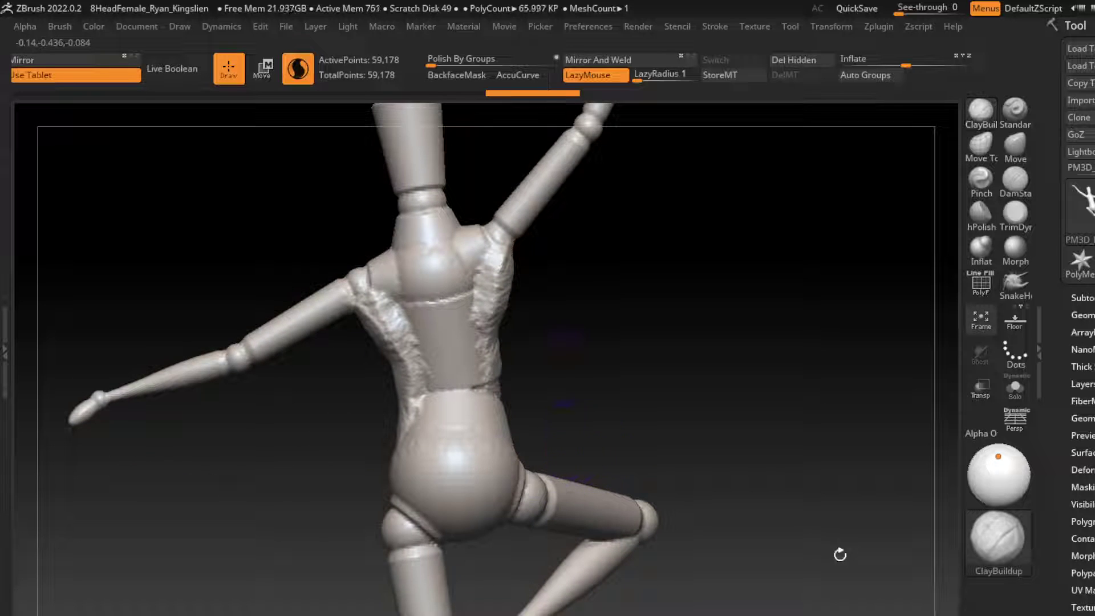
pyautogui.moveTo(839, 555); pyautogui.dragTo(966, 580)
pyautogui.moveTo(357, 456); pyautogui.dragTo(422, 522)
pyautogui.moveTo(377, 476); pyautogui.dragTo(422, 522)
pyautogui.moveTo(410, 467); pyautogui.dragTo(393, 491)
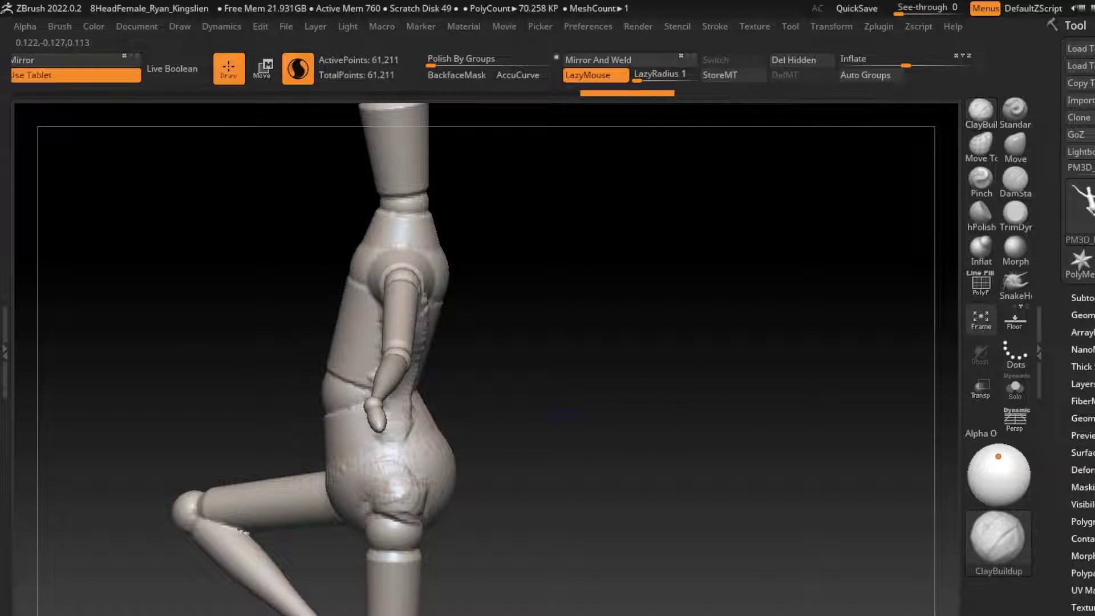
pyautogui.moveTo(564, 415); pyautogui.dragTo(712, 319)
pyautogui.moveTo(308, 550)
pyautogui.mouseDown()
pyautogui.moveTo(342, 521)
pyautogui.moveTo(331, 525)
pyautogui.mouseUp()
pyautogui.moveTo(627, 399); pyautogui.dragTo(742, 342)
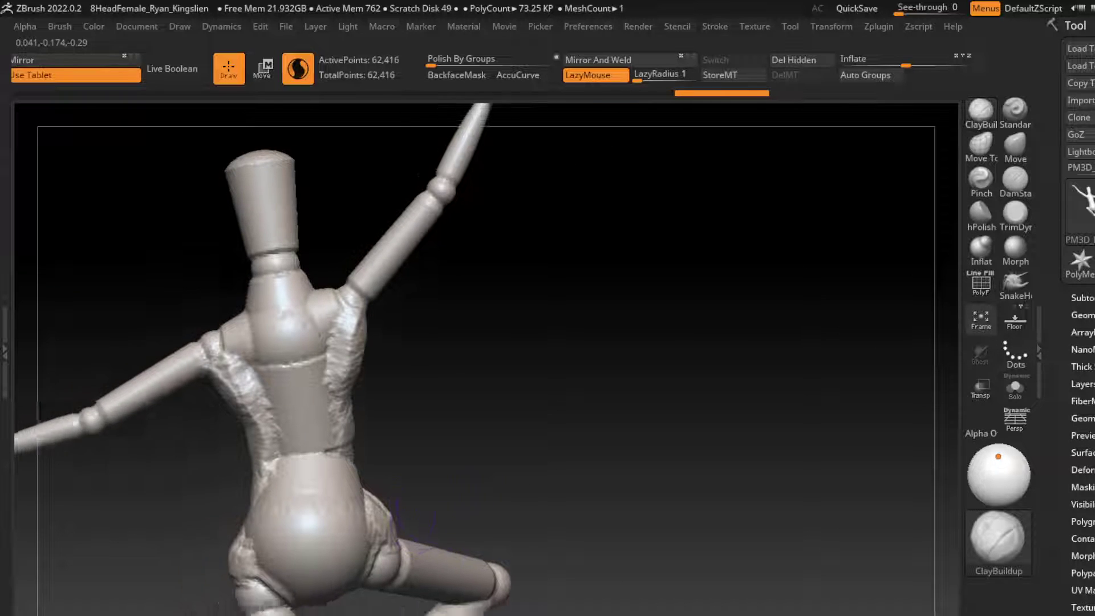
# From a rear view, build up the left hip and buttock.
pyautogui.moveTo(410, 522); pyautogui.dragTo(517, 488)
pyautogui.moveTo(570, 445)
pyautogui.mouseDown()
pyautogui.moveTo(524, 433)
pyautogui.moveTo(593, 507)
pyautogui.mouseUp()
pyautogui.moveTo(718, 433); pyautogui.dragTo(545, 465)
pyautogui.moveTo(456, 456)
pyautogui.mouseDown()
pyautogui.moveTo(437, 501)
pyautogui.moveTo(457, 513)
pyautogui.mouseUp()
pyautogui.moveTo(730, 513); pyautogui.dragTo(707, 371)
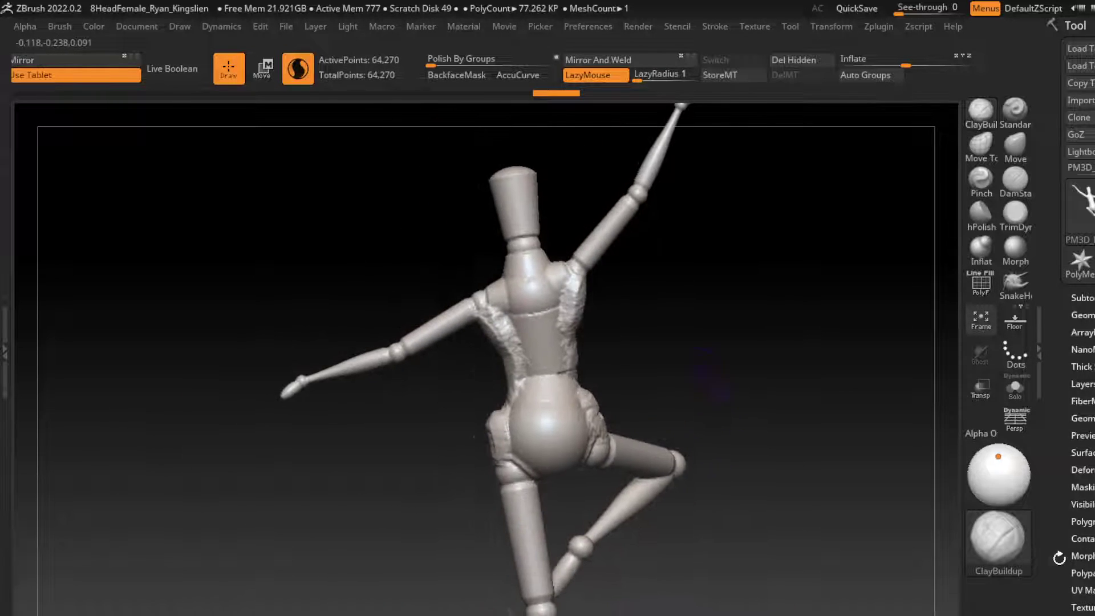
pyautogui.moveTo(495, 452)
pyautogui.mouseDown()
pyautogui.moveTo(502, 439)
pyautogui.moveTo(502, 468)
pyautogui.mouseUp()
pyautogui.moveTo(496, 422)
pyautogui.mouseDown()
pyautogui.moveTo(513, 456)
pyautogui.moveTo(502, 465)
pyautogui.mouseUp()
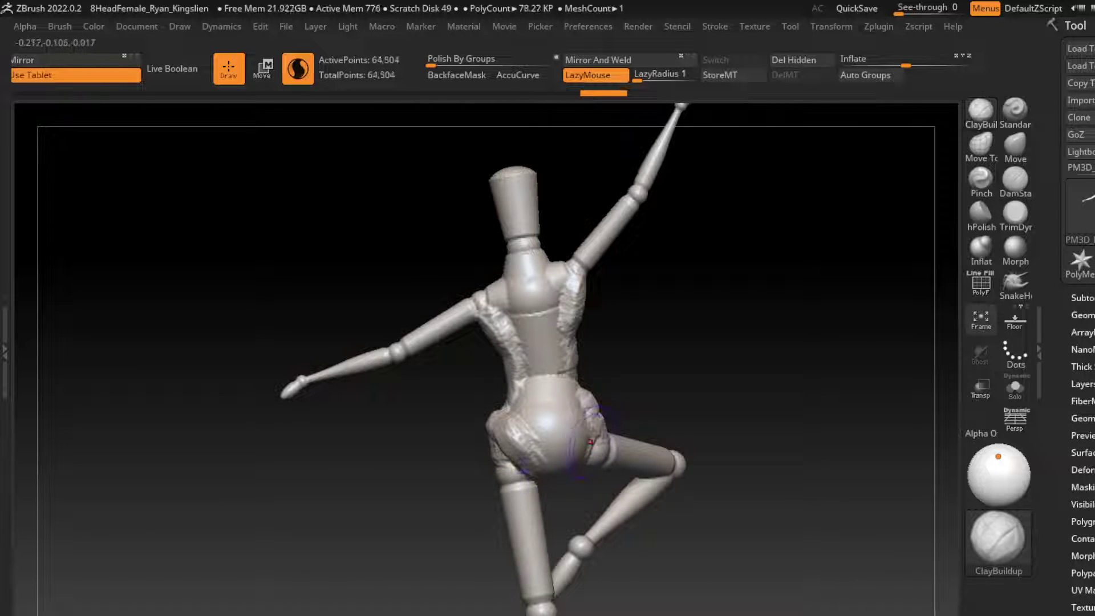
# Add volume to the right buttock, then carve the buttock crease with DamStandard.
pyautogui.moveTo(584, 399); pyautogui.dragTo(562, 465)
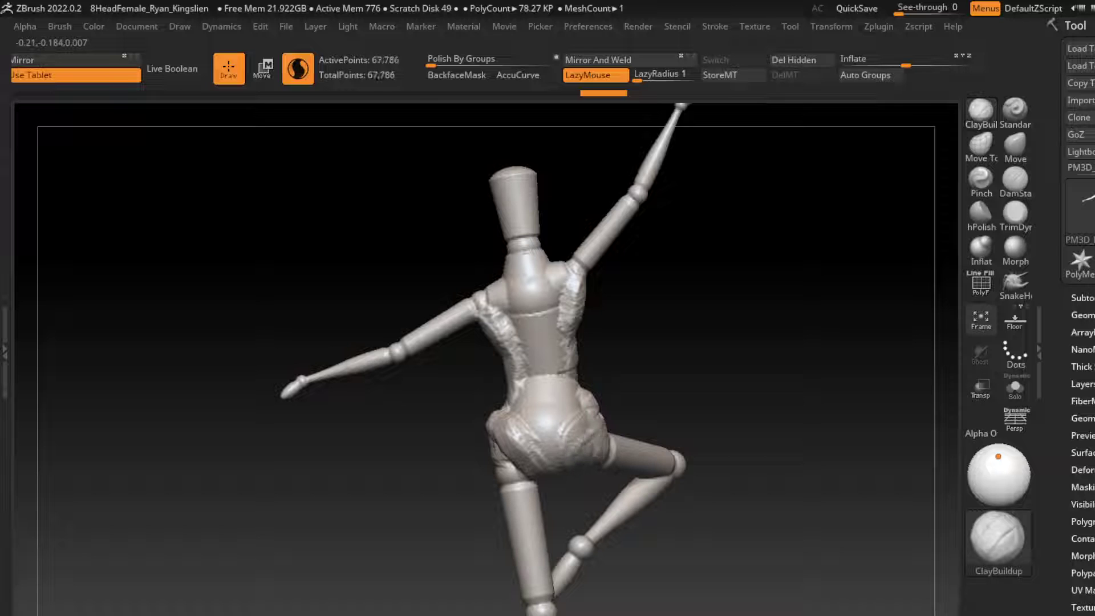
pyautogui.moveTo(599, 422); pyautogui.dragTo(581, 465)
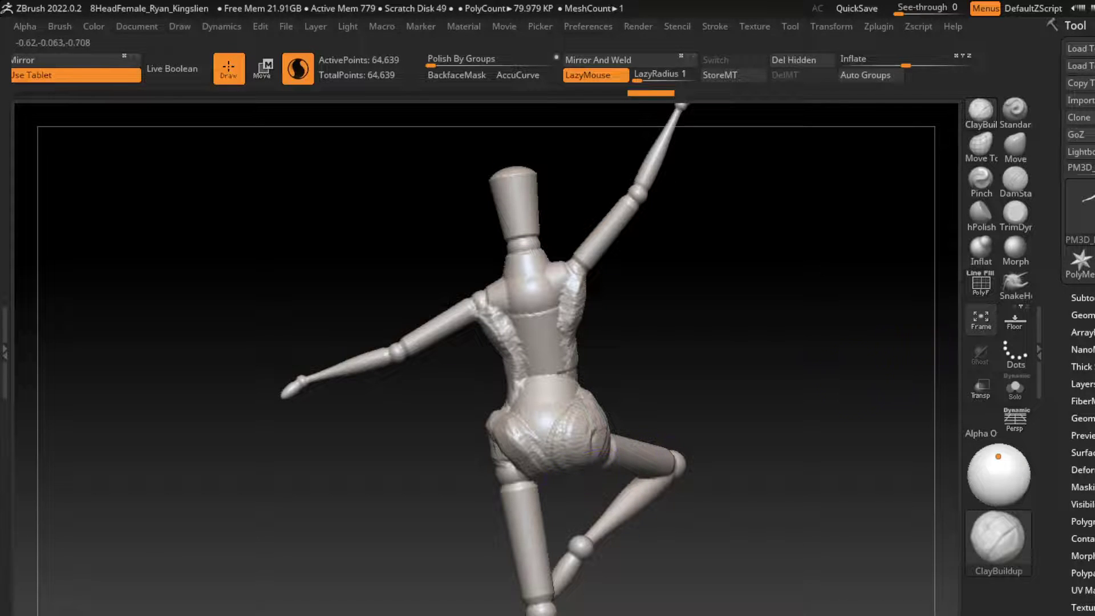
pyautogui.click(1015, 180)
pyautogui.moveTo(548, 399); pyautogui.dragTo(551, 465)
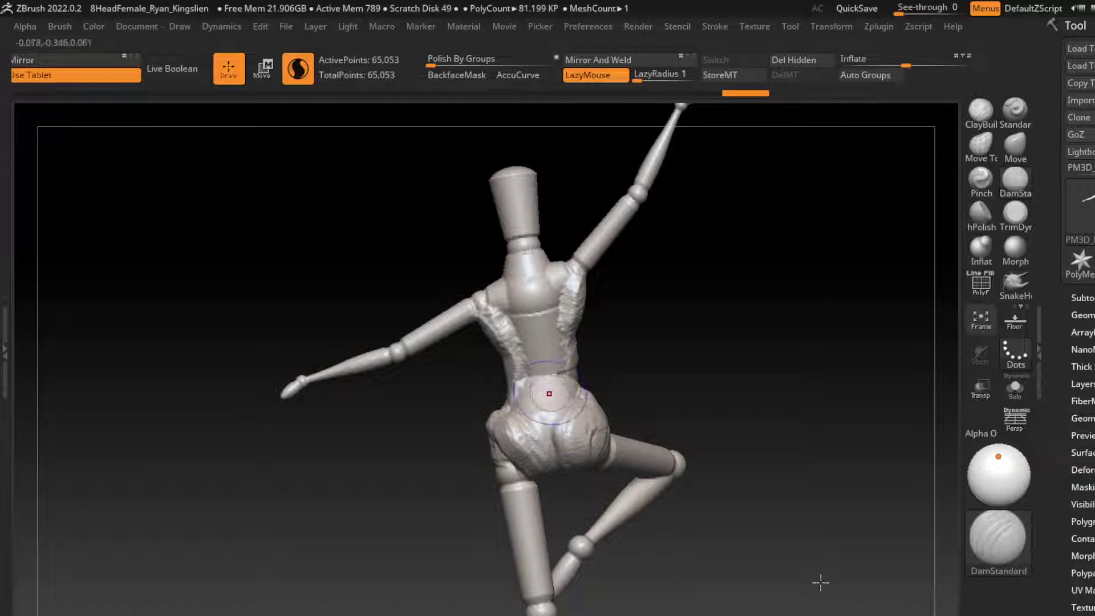
# Refine the lower back, buttocks and upper back surface.
pyautogui.moveTo(549, 393); pyautogui.dragTo(541, 408)
pyautogui.moveTo(542, 257)
pyautogui.keyDown('shift'); pyautogui.mouseDown()
pyautogui.moveTo(556, 296)
pyautogui.moveTo(533, 336)
pyautogui.mouseUp(); pyautogui.keyUp('shift')
pyautogui.moveTo(530, 260); pyautogui.dragTo(539, 297)
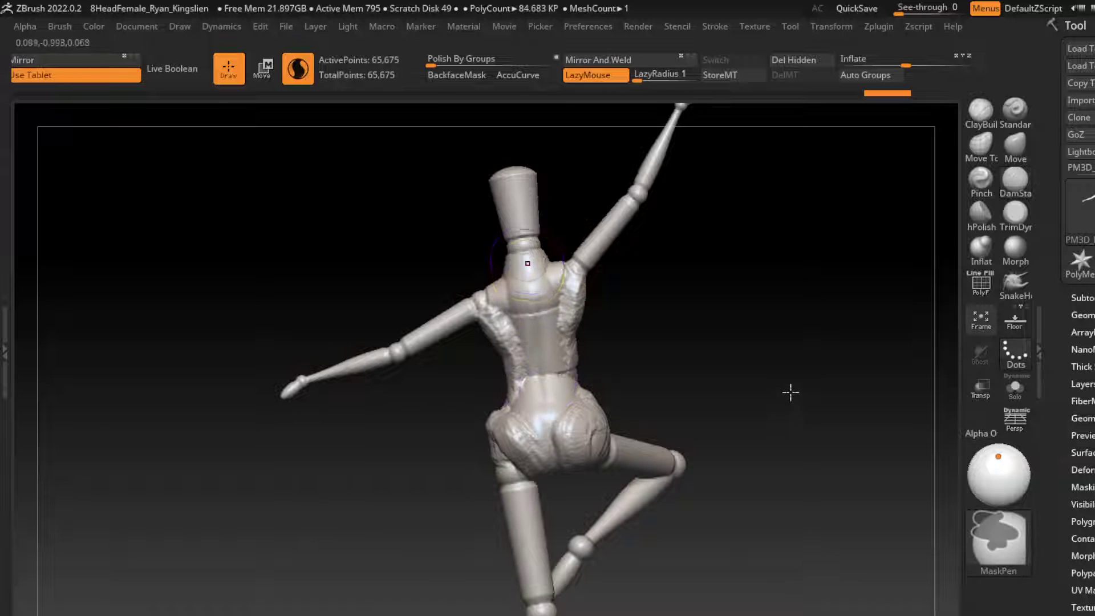
pyautogui.keyDown('alt'); pyautogui.moveTo(650, 610); pyautogui.dragTo(642, 550); pyautogui.keyUp('alt')
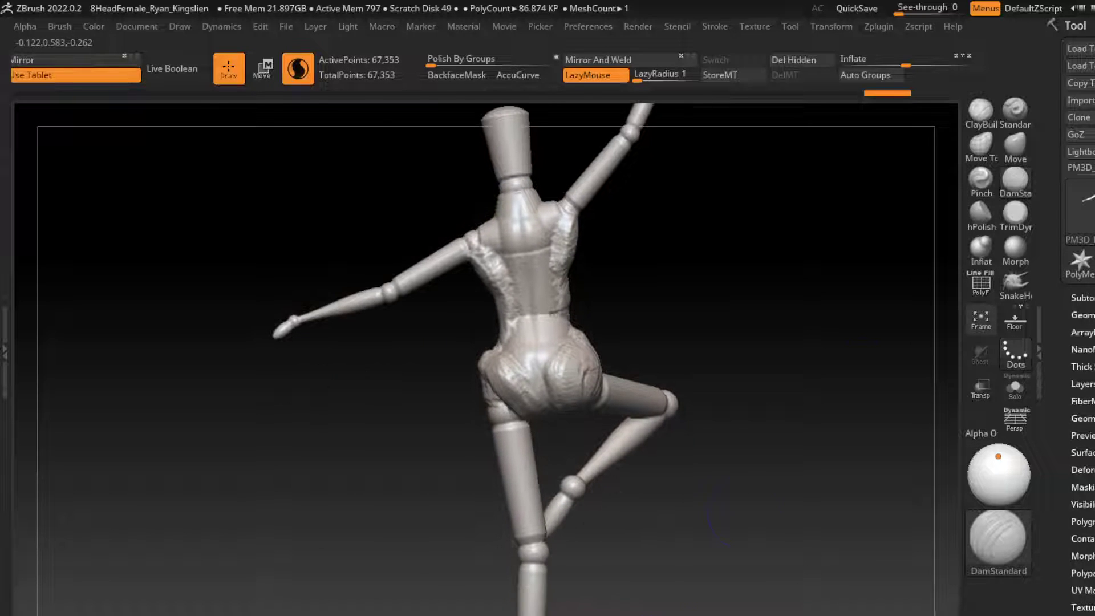
# Build up clay on the raised thigh and the back of the thigh with ClayBuildup.
pyautogui.click(981, 111)
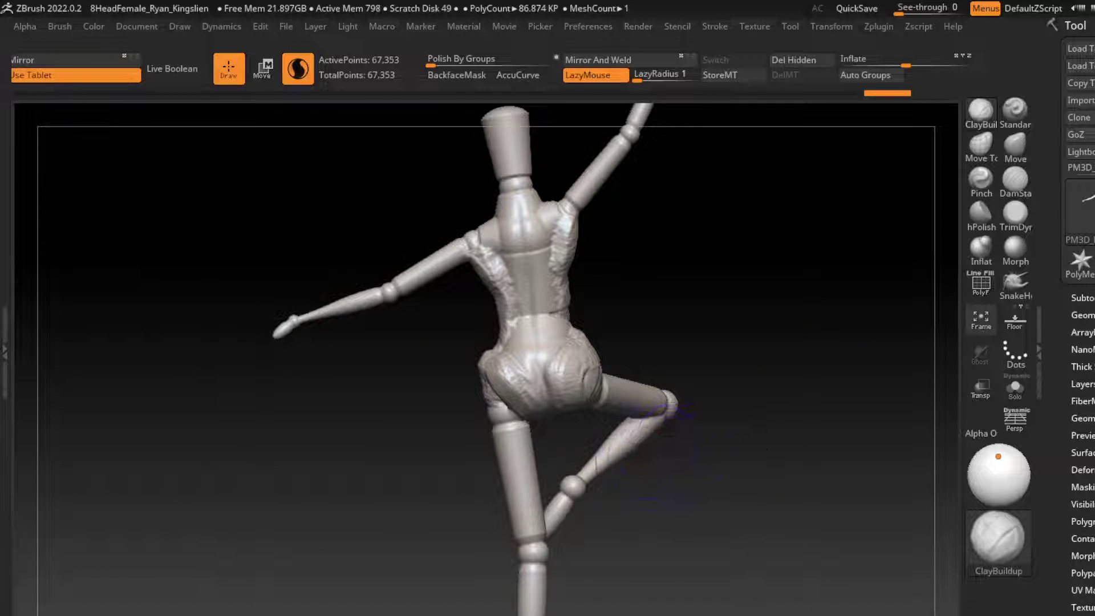
pyautogui.moveTo(664, 391)
pyautogui.mouseDown()
pyautogui.moveTo(712, 319)
pyautogui.moveTo(581, 462)
pyautogui.moveTo(604, 393)
pyautogui.mouseUp()
pyautogui.moveTo(576, 439); pyautogui.dragTo(621, 388)
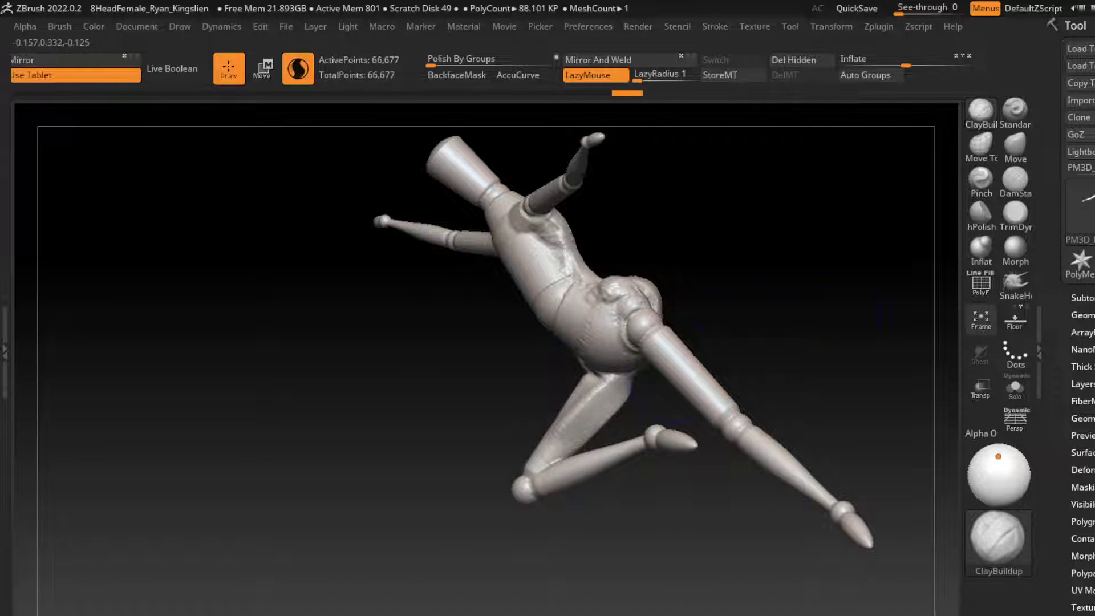
pyautogui.moveTo(741, 400); pyautogui.dragTo(807, 318)
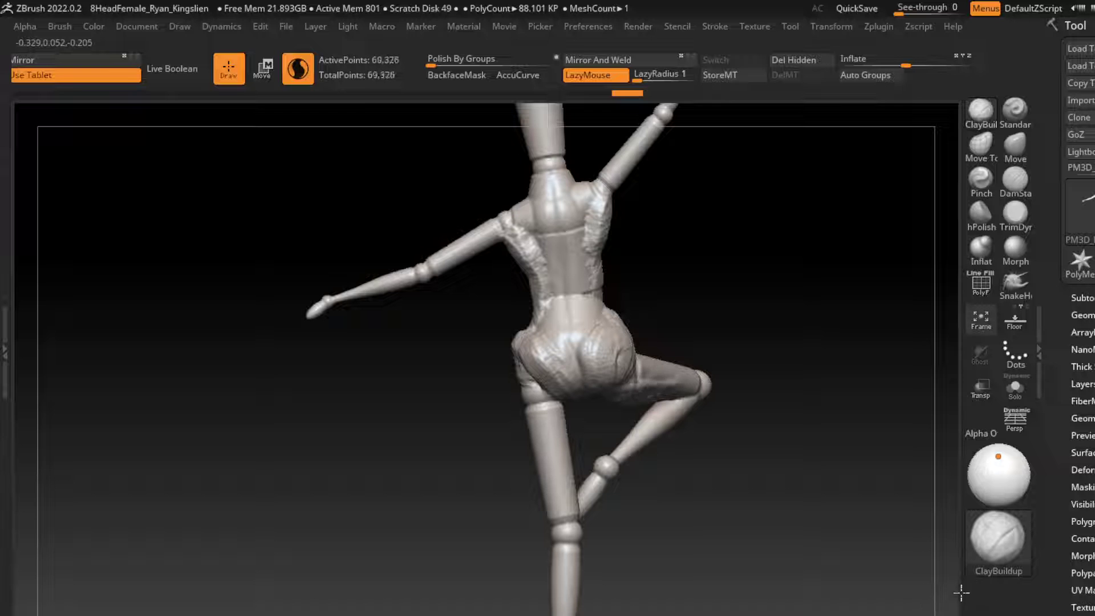
pyautogui.moveTo(613, 374)
pyautogui.mouseDown()
pyautogui.moveTo(661, 399)
pyautogui.moveTo(770, 354)
pyautogui.moveTo(832, 311)
pyautogui.moveTo(648, 439)
pyautogui.moveTo(501, 450)
pyautogui.moveTo(656, 393)
pyautogui.moveTo(530, 433)
pyautogui.moveTo(786, 489)
pyautogui.moveTo(764, 463)
pyautogui.mouseUp()
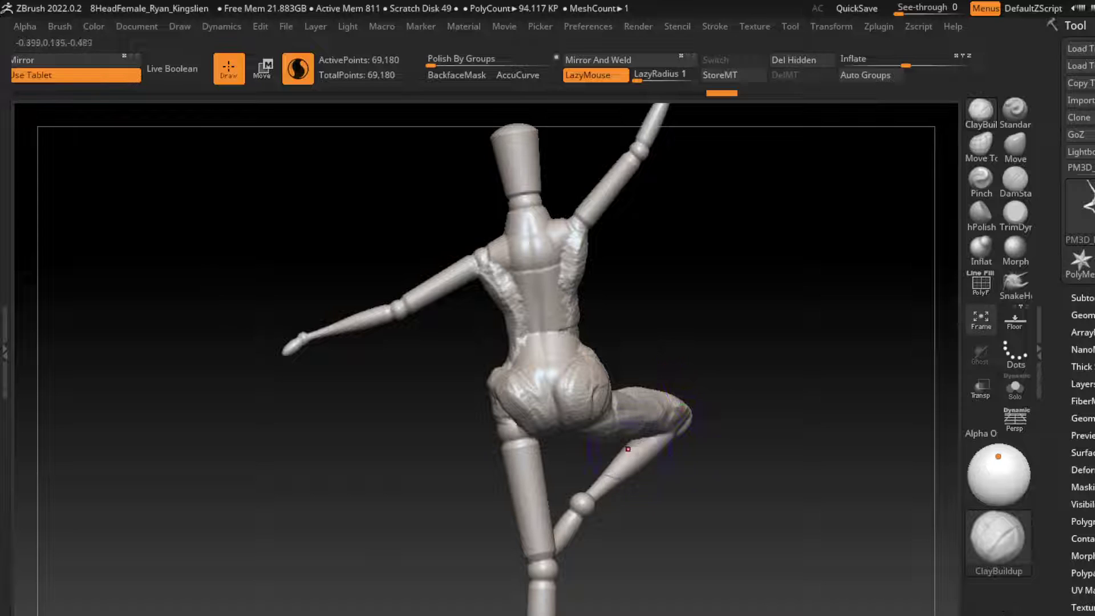
# Build up the raised leg's shin and the standing leg's thigh, orbiting around the figure.
pyautogui.moveTo(673, 469); pyautogui.dragTo(633, 476)
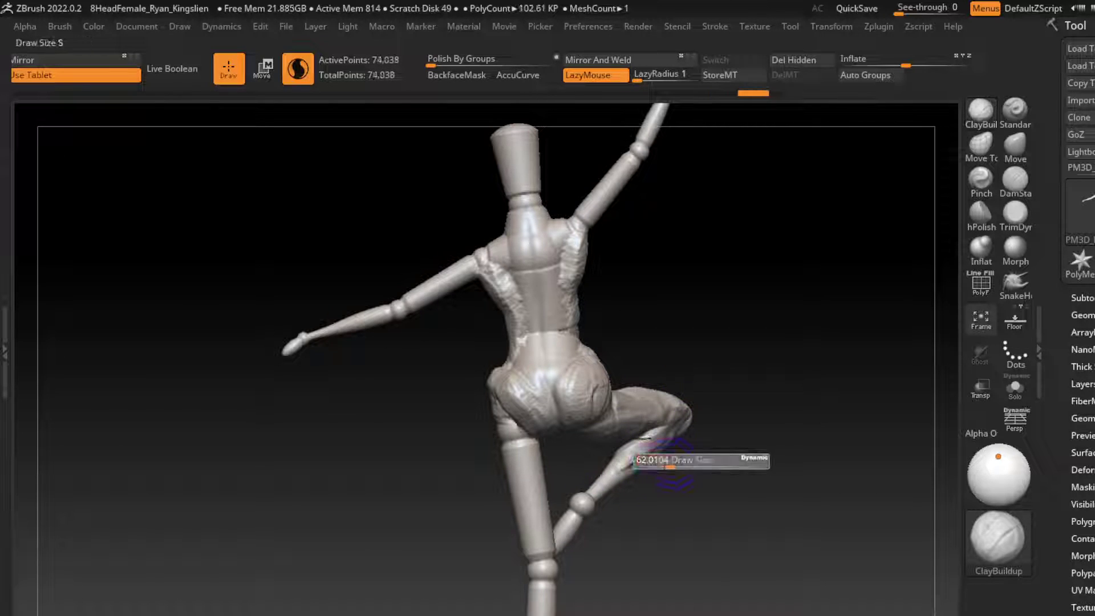
pyautogui.moveTo(644, 438)
pyautogui.mouseDown()
pyautogui.moveTo(684, 453)
pyautogui.moveTo(623, 463)
pyautogui.mouseUp()
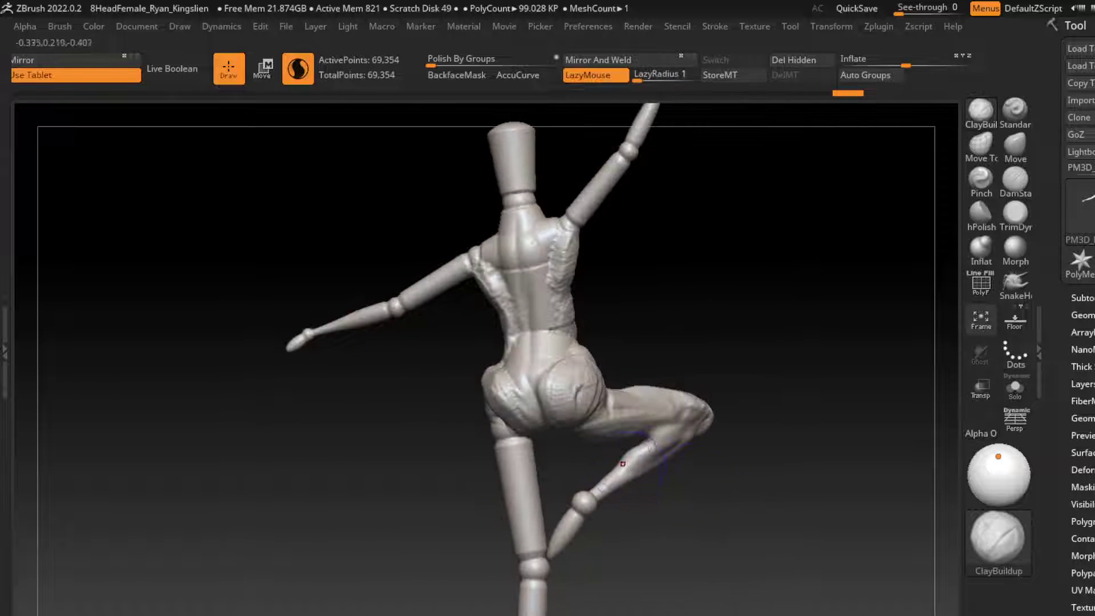
pyautogui.moveTo(741, 485)
pyautogui.mouseDown()
pyautogui.moveTo(740, 475)
pyautogui.moveTo(672, 482)
pyautogui.mouseUp()
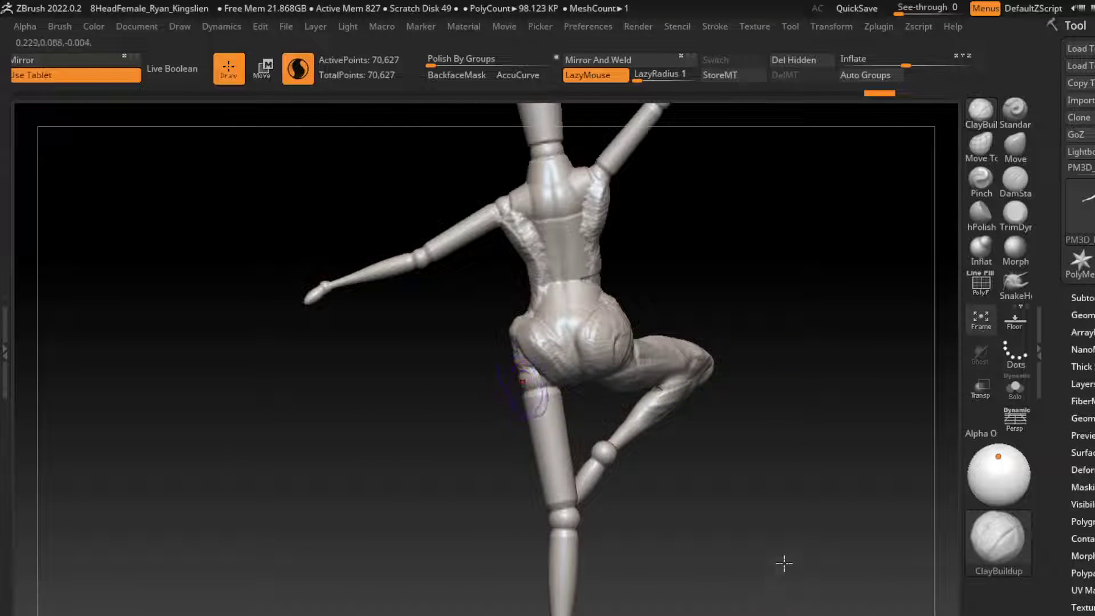
pyautogui.moveTo(544, 433); pyautogui.dragTo(562, 394)
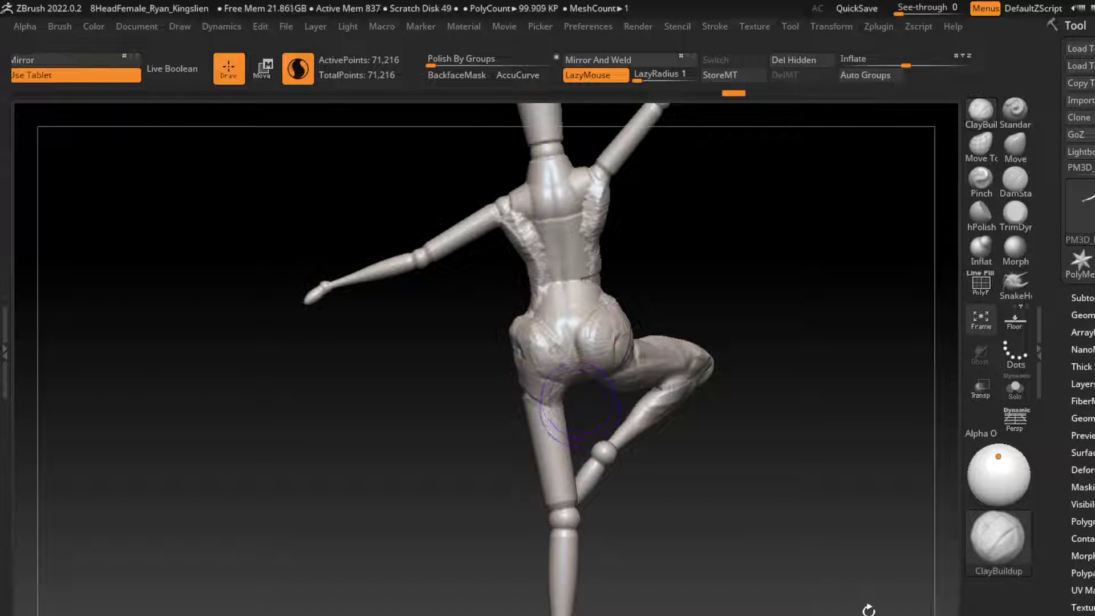
pyautogui.moveTo(872, 605)
pyautogui.mouseDown()
pyautogui.moveTo(832, 613)
pyautogui.moveTo(878, 609)
pyautogui.mouseUp()
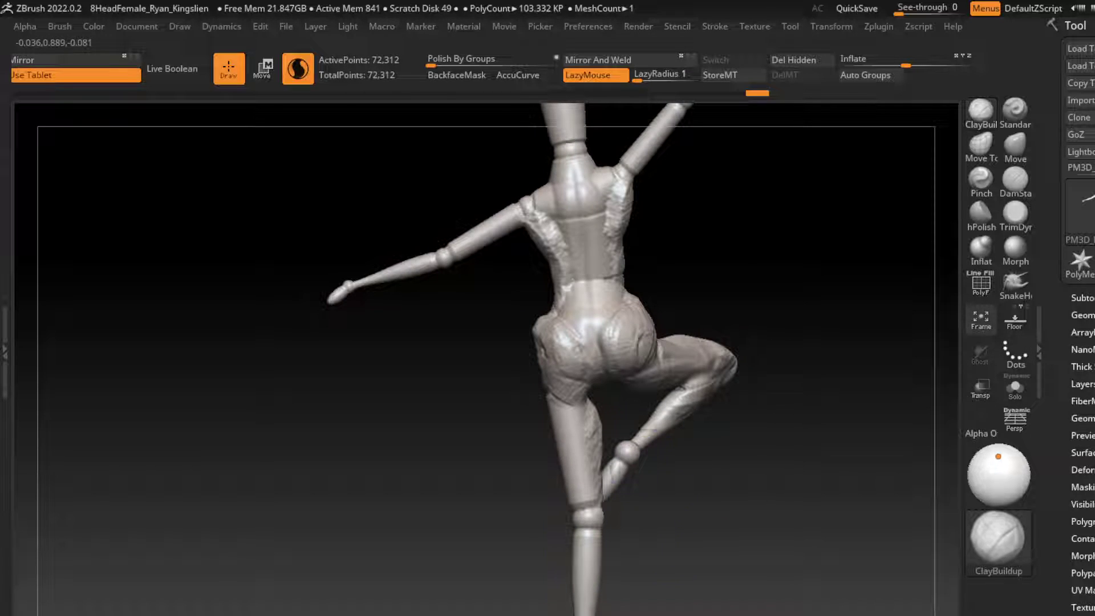
pyautogui.moveTo(583, 449); pyautogui.dragTo(727, 459)
# Resize the brush and sculpt the thigh, knee and lower leg, smoothing the surface.
pyautogui.press('s')
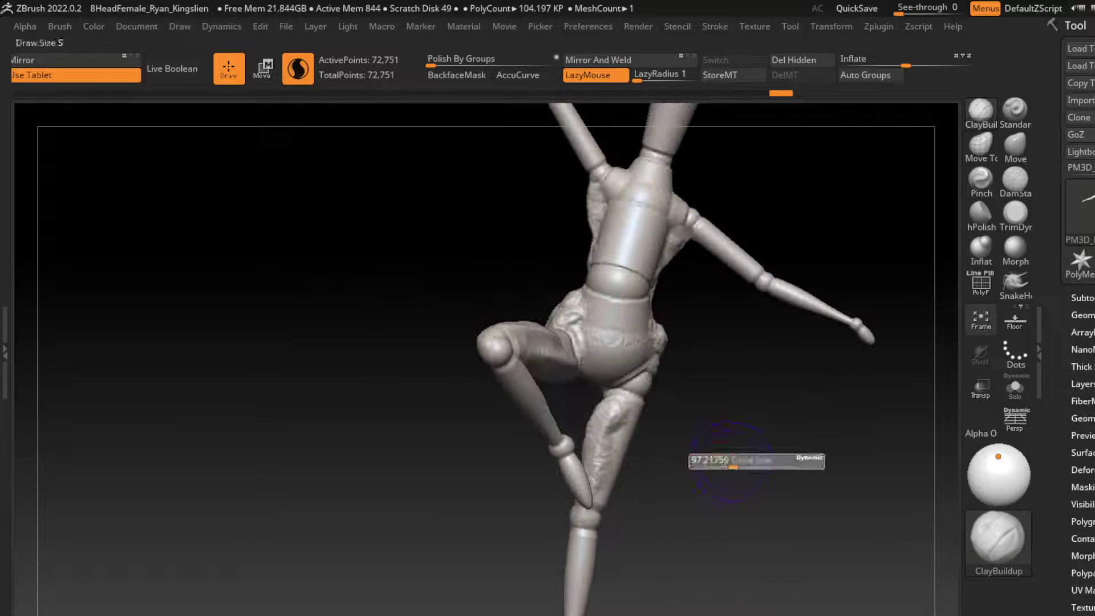
pyautogui.moveTo(577, 337); pyautogui.dragTo(621, 400)
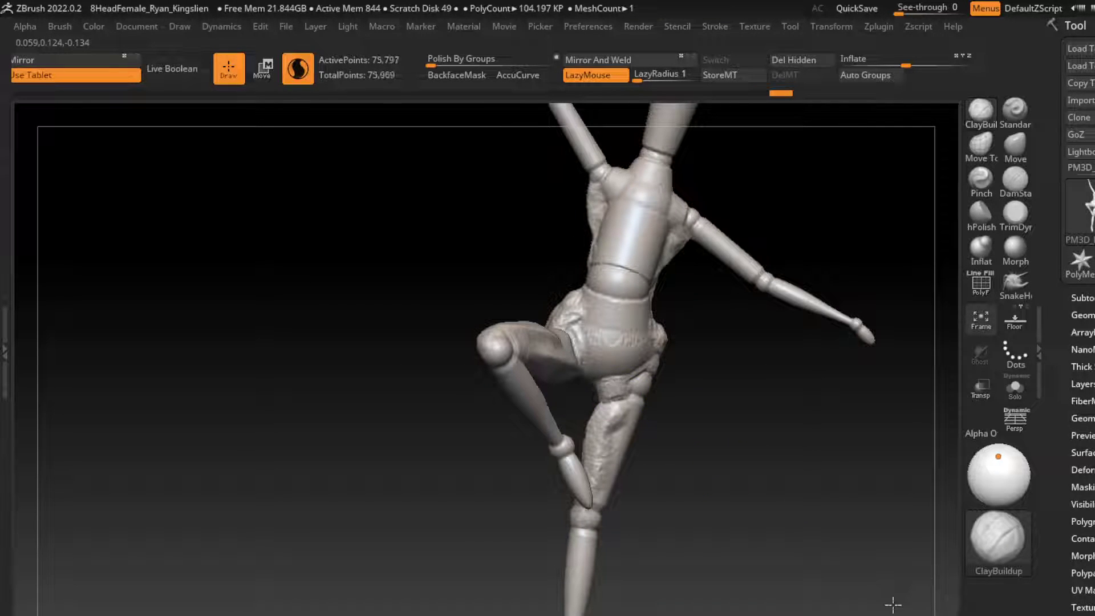
pyautogui.moveTo(456, 473); pyautogui.dragTo(710, 473)
pyautogui.press('s')
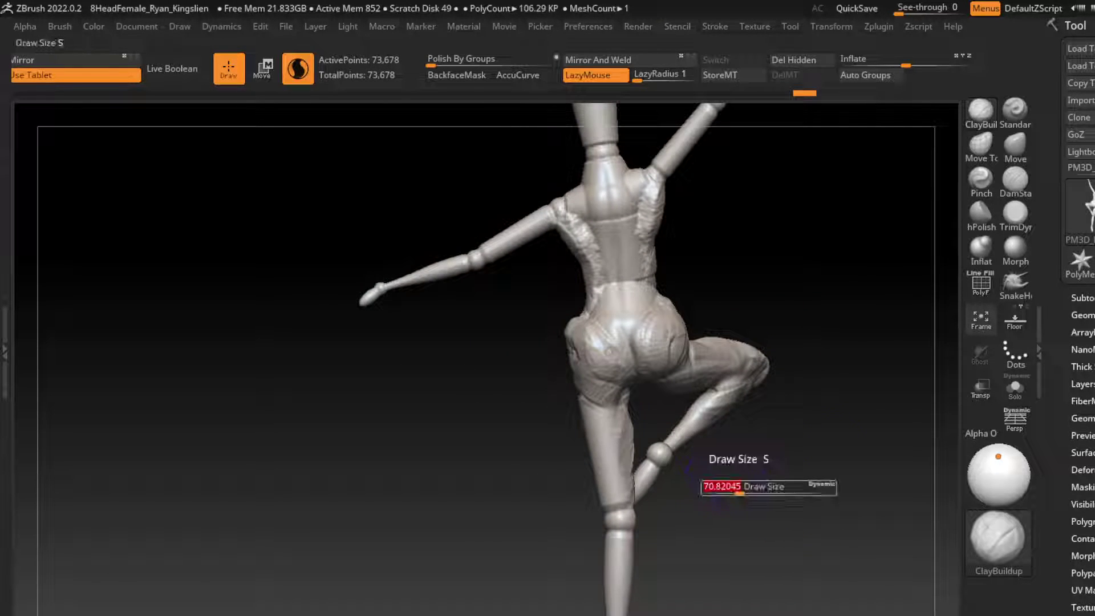
pyautogui.keyDown('shift'); pyautogui.moveTo(616, 490); pyautogui.dragTo(606, 424); pyautogui.keyUp('shift')
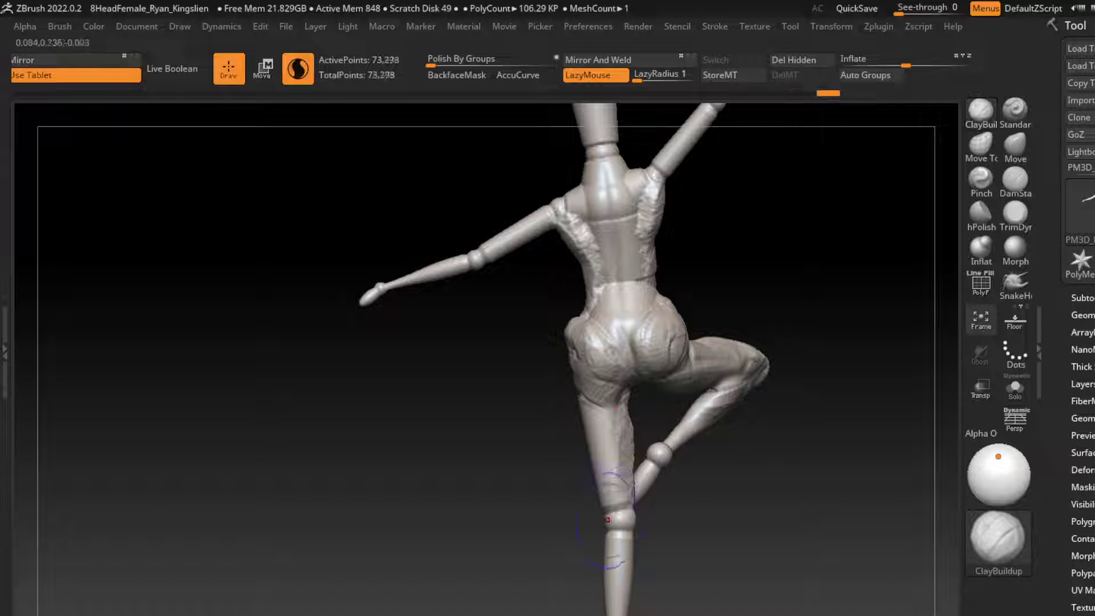
pyautogui.keyDown('shift'); pyautogui.moveTo(627, 497); pyautogui.dragTo(591, 444); pyautogui.keyUp('shift')
# Add clay down the front of the standing leg, smooth it, and build up the shin.
pyautogui.moveTo(456, 474); pyautogui.dragTo(742, 473)
pyautogui.moveTo(610, 513); pyautogui.dragTo(605, 388)
pyautogui.moveTo(616, 468); pyautogui.dragTo(616, 359)
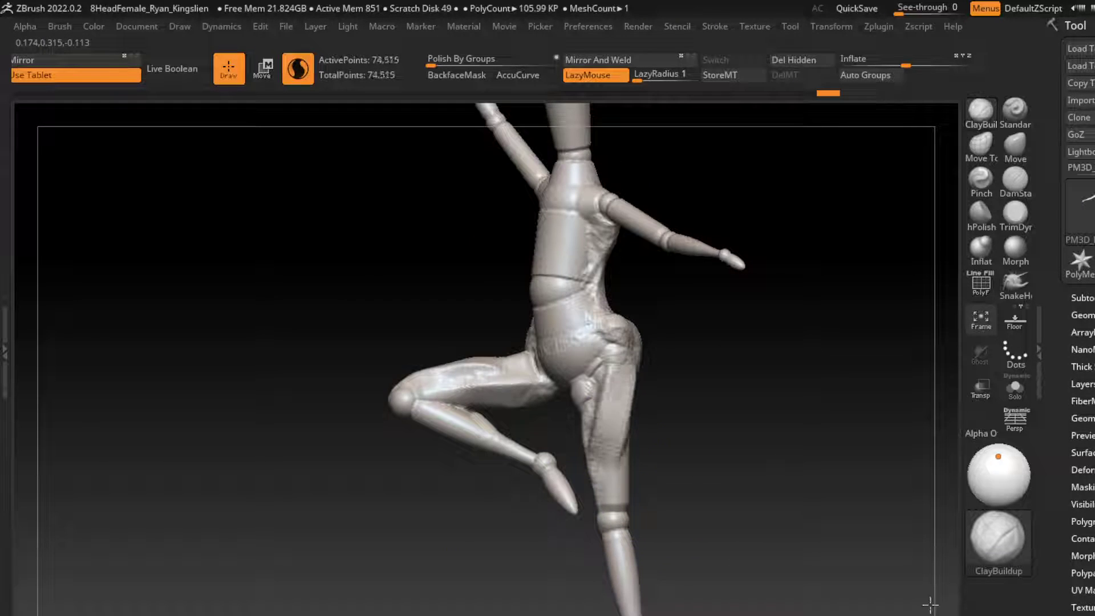
pyautogui.moveTo(610, 502); pyautogui.dragTo(610, 365)
pyautogui.moveTo(610, 456); pyautogui.dragTo(611, 513)
pyautogui.moveTo(400, 496); pyautogui.dragTo(742, 496)
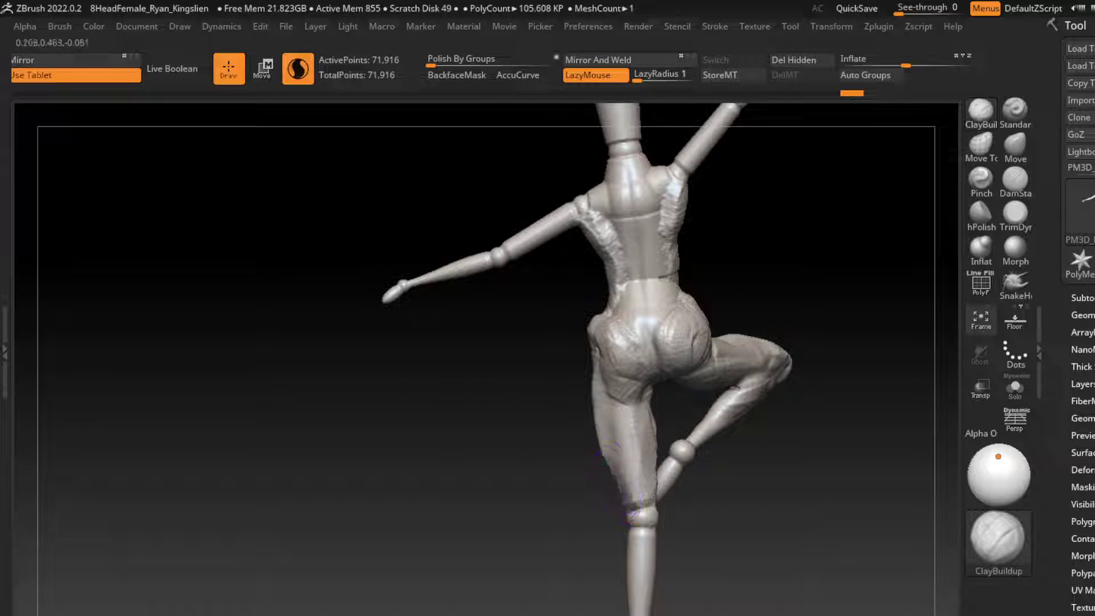
pyautogui.moveTo(633, 511); pyautogui.dragTo(624, 493)
# Sculpt the back of the left thigh, knee and shin down toward the ankle.
pyautogui.keyDown('alt'); pyautogui.moveTo(935, 576); pyautogui.dragTo(883, 465); pyautogui.keyUp('alt')
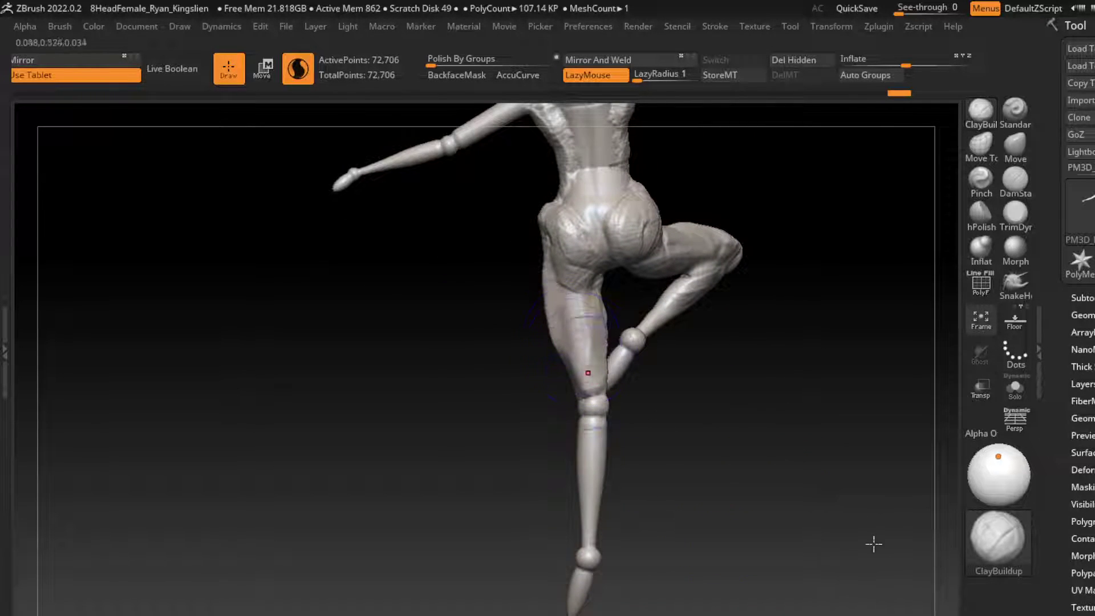
pyautogui.moveTo(588, 372); pyautogui.dragTo(562, 279)
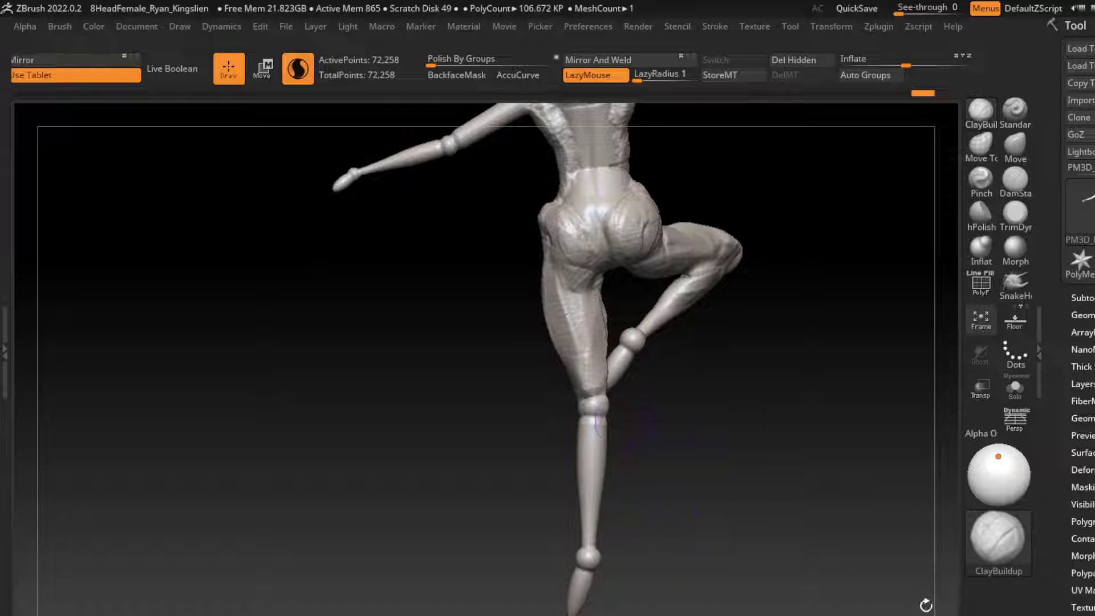
pyautogui.moveTo(601, 377); pyautogui.dragTo(582, 446)
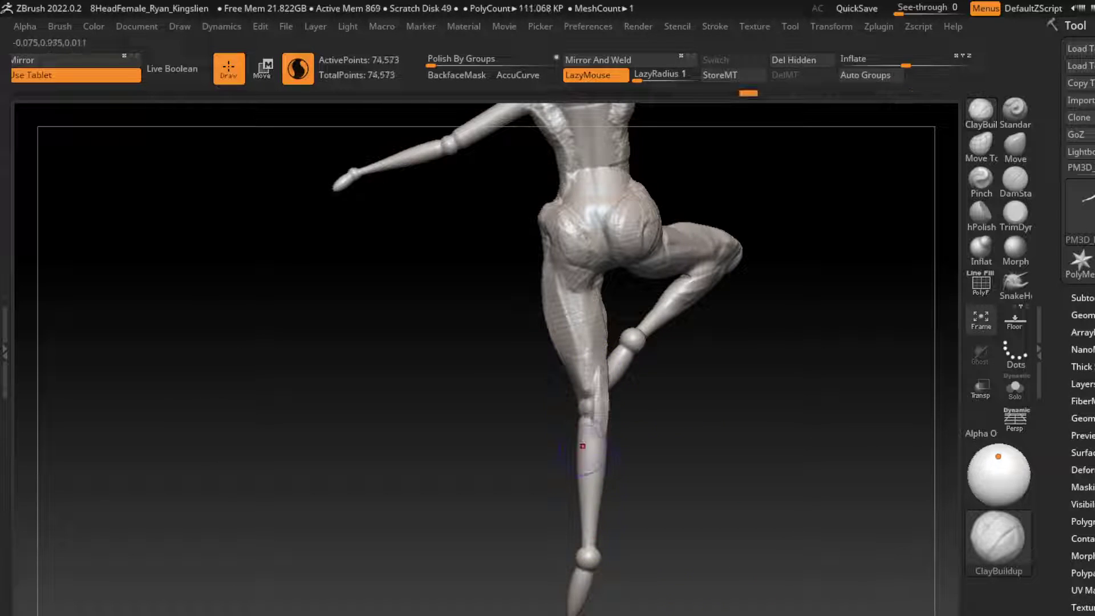
pyautogui.moveTo(590, 390); pyautogui.dragTo(588, 422)
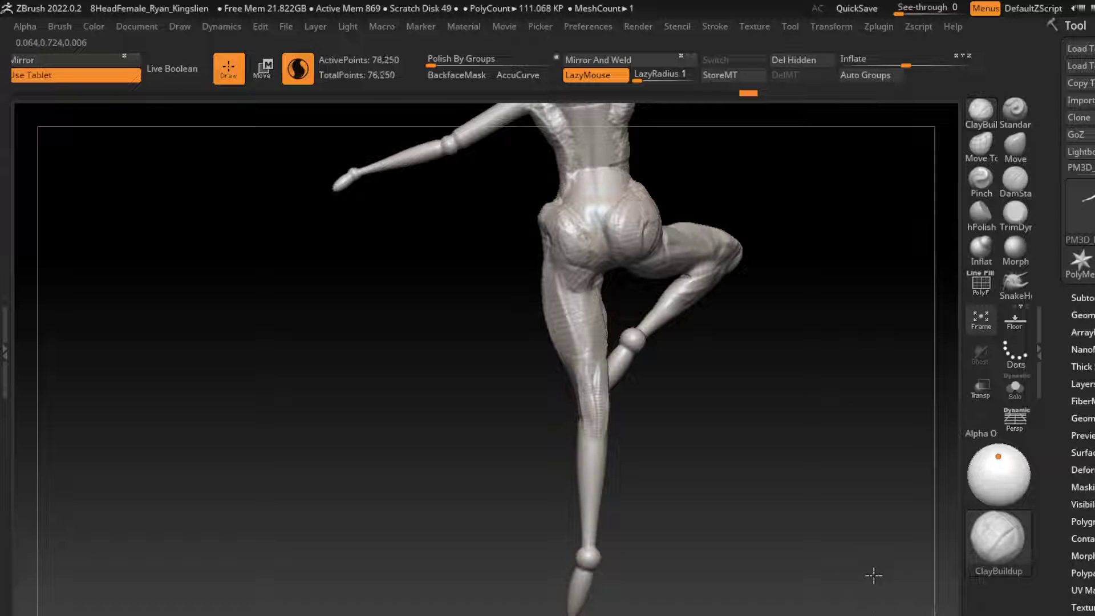
pyautogui.moveTo(588, 542); pyautogui.dragTo(596, 477)
pyautogui.moveTo(673, 556); pyautogui.dragTo(627, 556)
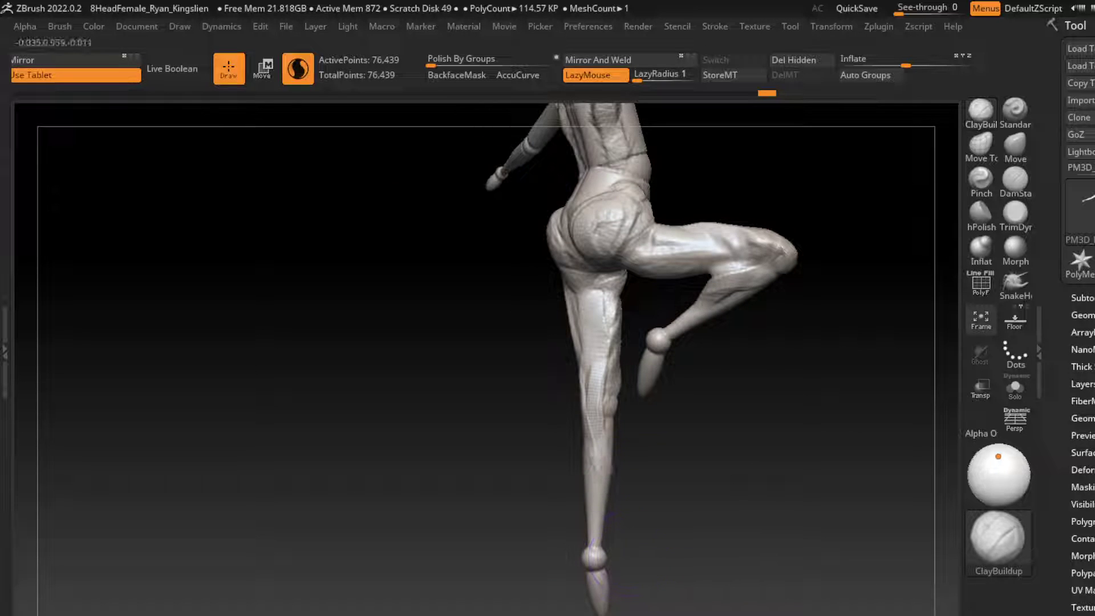
pyautogui.moveTo(599, 496)
pyautogui.mouseDown()
pyautogui.moveTo(610, 419)
pyautogui.moveTo(595, 412)
pyautogui.mouseUp()
# Resculpt the lower shin of the standing leg while orbiting around the legs.
pyautogui.moveTo(655, 456); pyautogui.dragTo(750, 452)
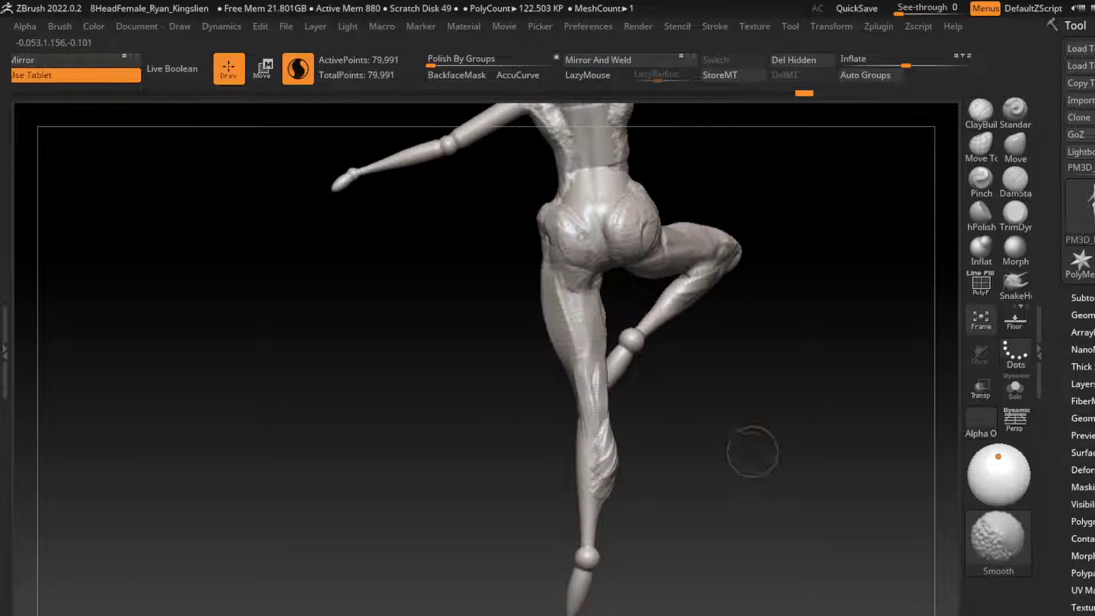
pyautogui.moveTo(593, 467); pyautogui.dragTo(599, 428)
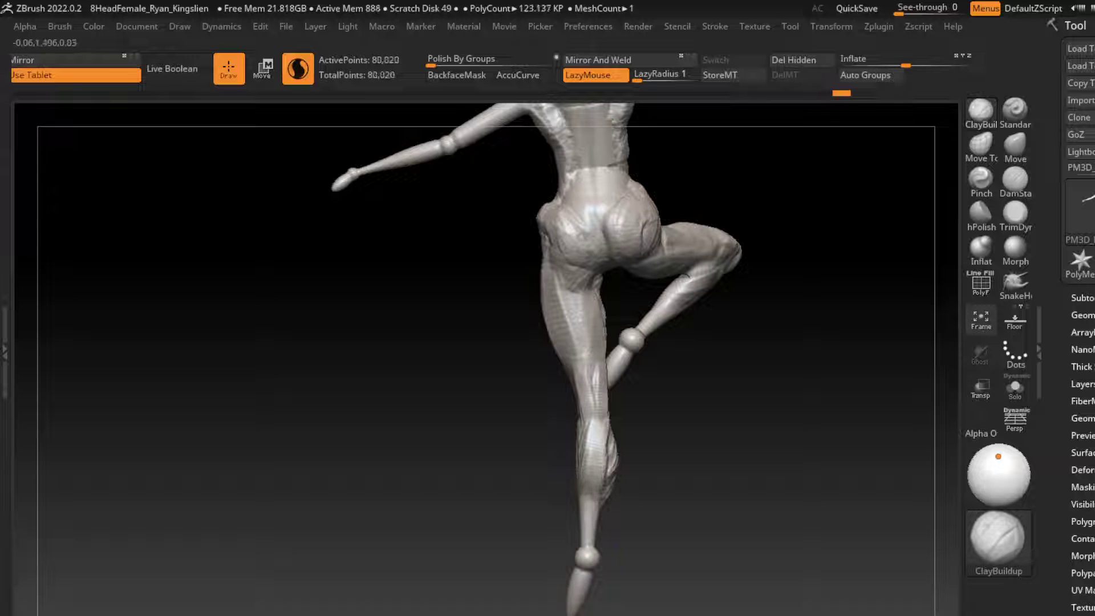
pyautogui.moveTo(583, 528)
pyautogui.mouseDown()
pyautogui.moveTo(608, 499)
pyautogui.moveTo(605, 549)
pyautogui.mouseUp()
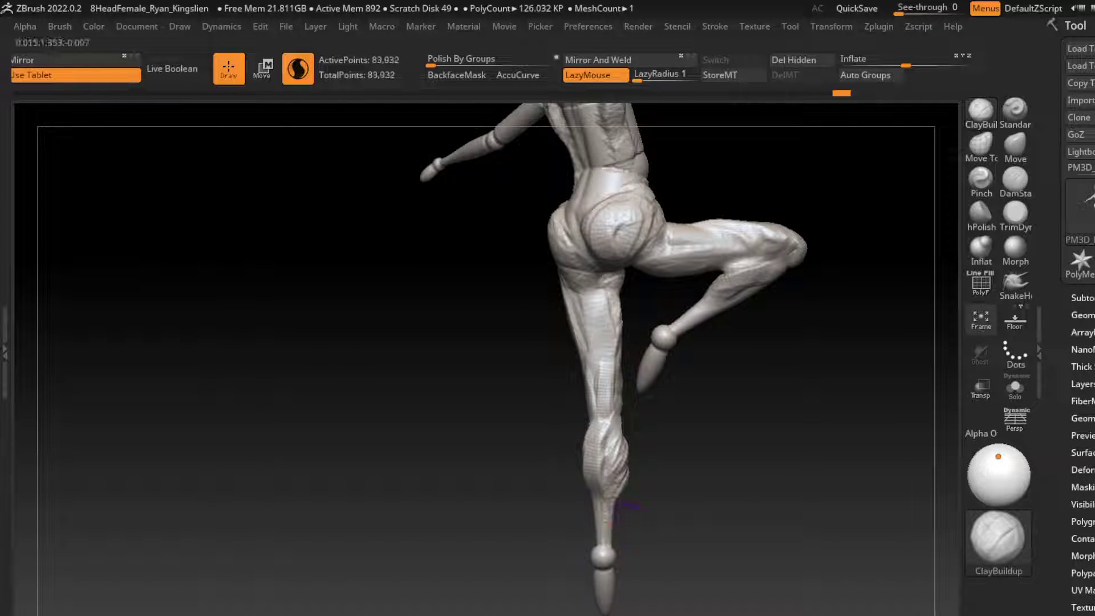
pyautogui.moveTo(609, 496); pyautogui.dragTo(604, 548)
pyautogui.moveTo(608, 496); pyautogui.dragTo(602, 559)
pyautogui.moveTo(713, 513); pyautogui.dragTo(616, 530)
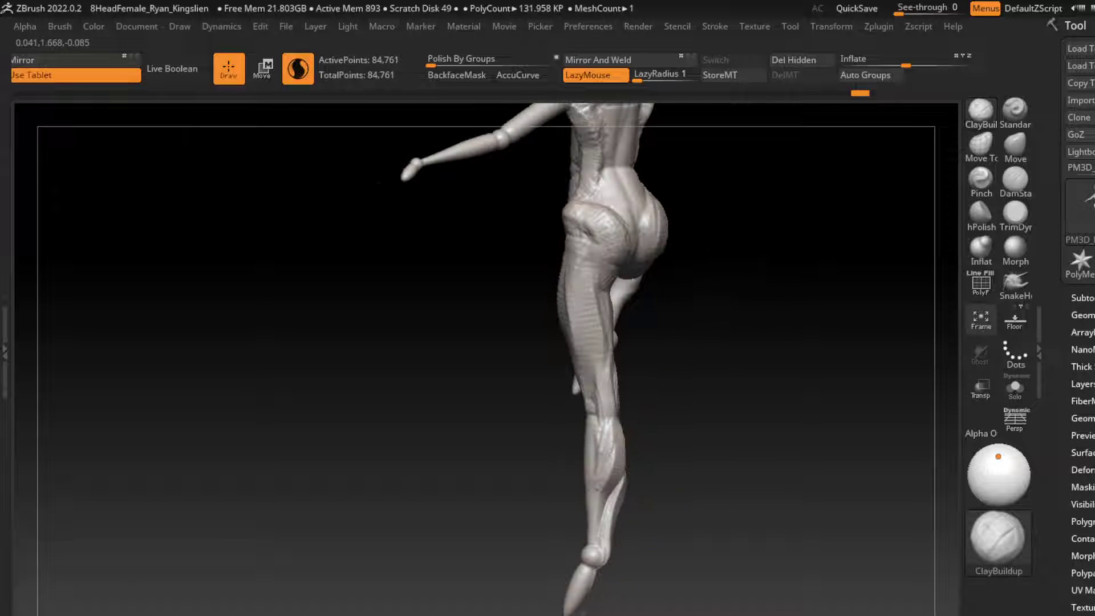
pyautogui.moveTo(685, 510)
pyautogui.mouseDown()
pyautogui.moveTo(622, 471)
pyautogui.moveTo(655, 433)
pyautogui.mouseUp()
pyautogui.moveTo(593, 587); pyautogui.dragTo(604, 599)
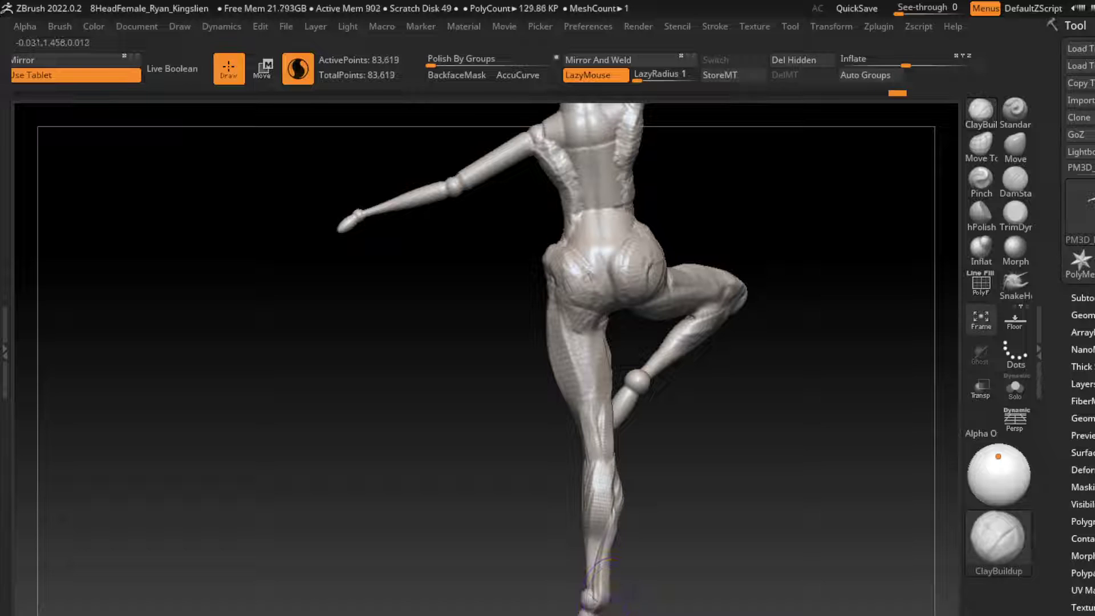
pyautogui.moveTo(655, 434)
pyautogui.mouseDown()
pyautogui.moveTo(672, 402)
pyautogui.moveTo(633, 502)
pyautogui.mouseUp()
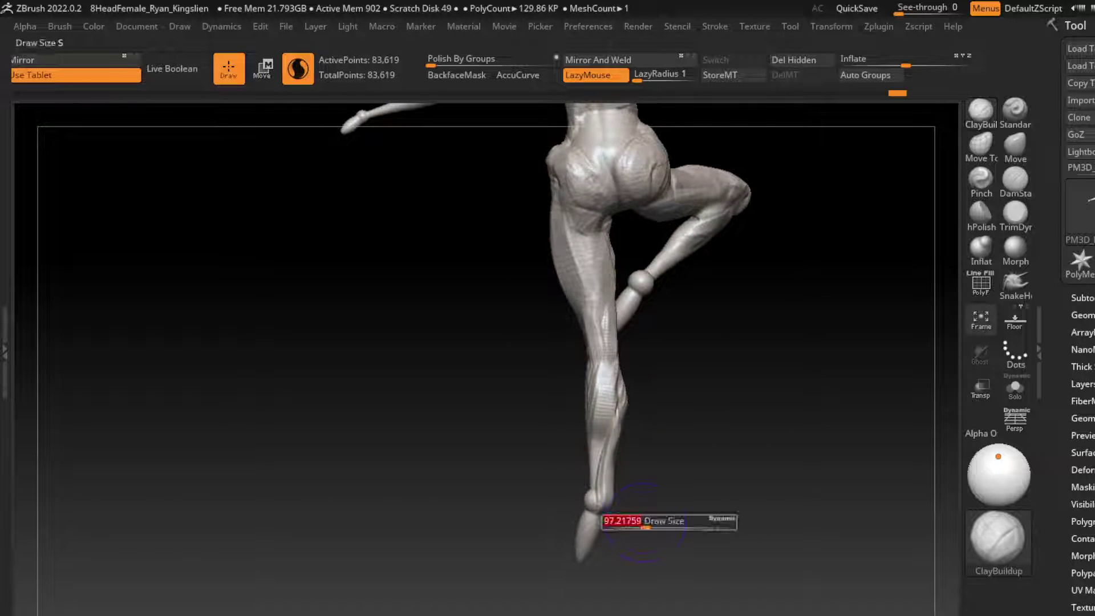
# Reshape the ankle, undo two calf strokes, and shrink the ClayBuildup brush to about 77.
pyautogui.click(596, 499)
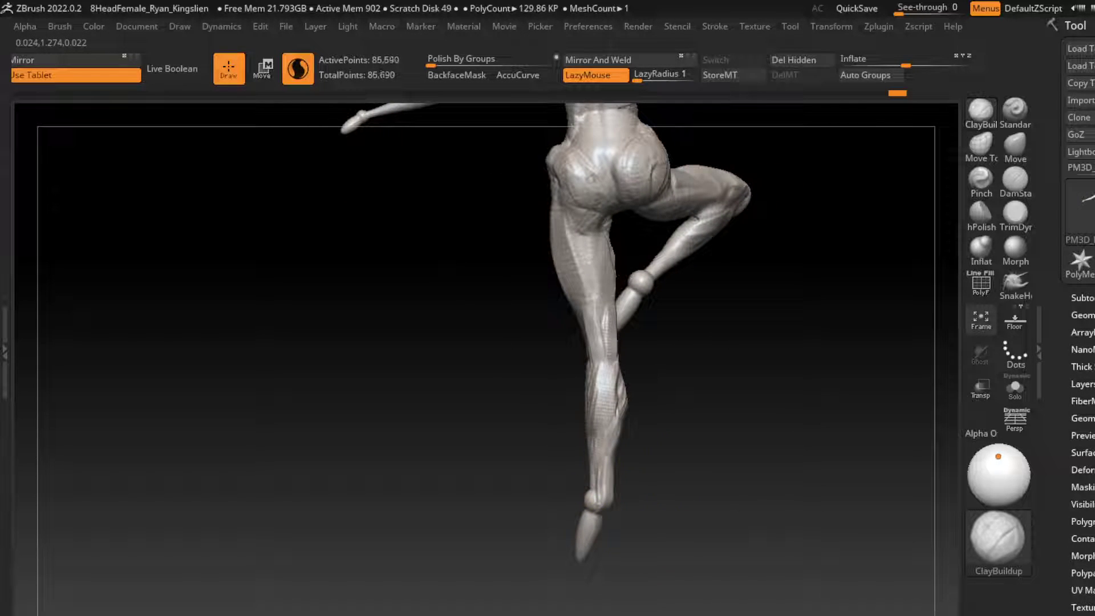
pyautogui.moveTo(616, 377); pyautogui.dragTo(604, 422)
pyautogui.hotkey('ctrl', 'z')
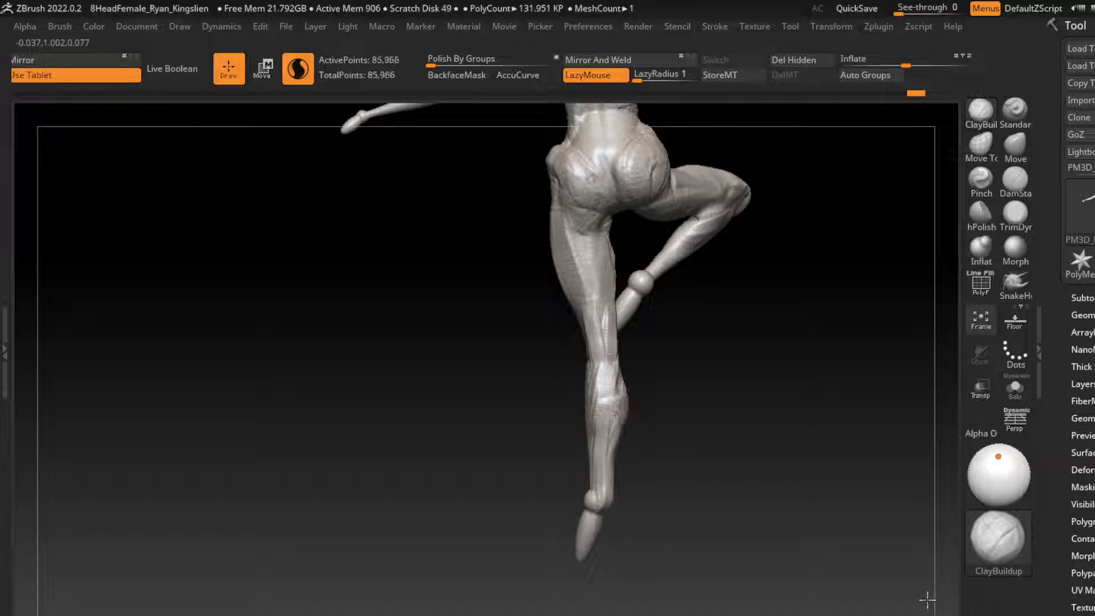
pyautogui.hotkey('ctrl', 'z')
pyautogui.hotkey('ctrl', 'z')
pyautogui.press('s')
pyautogui.moveTo(645, 569); pyautogui.dragTo(637, 560)
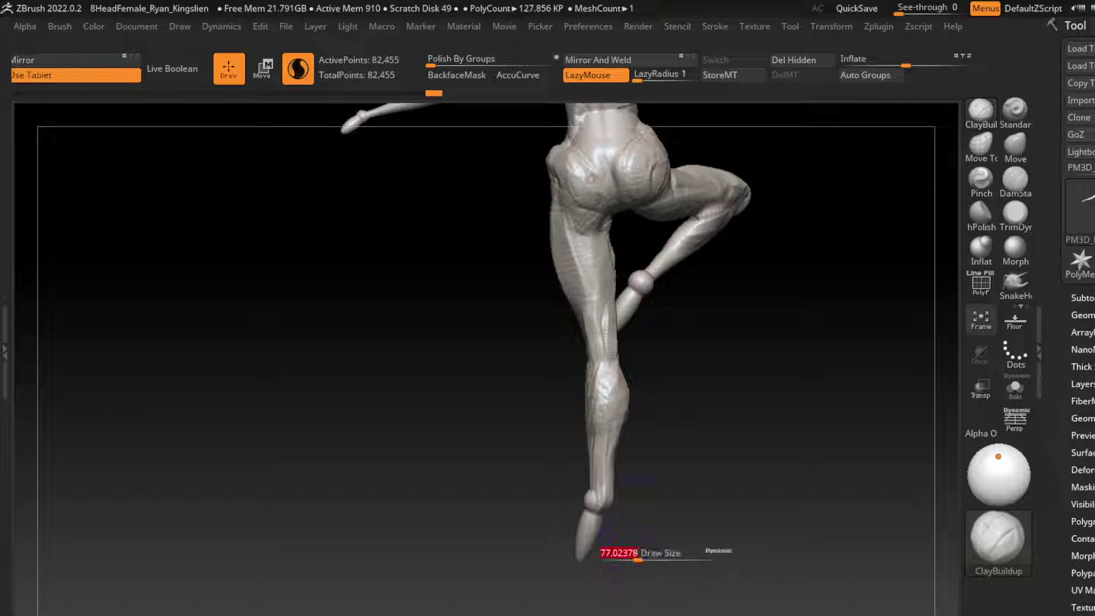
pyautogui.click(1015, 182)
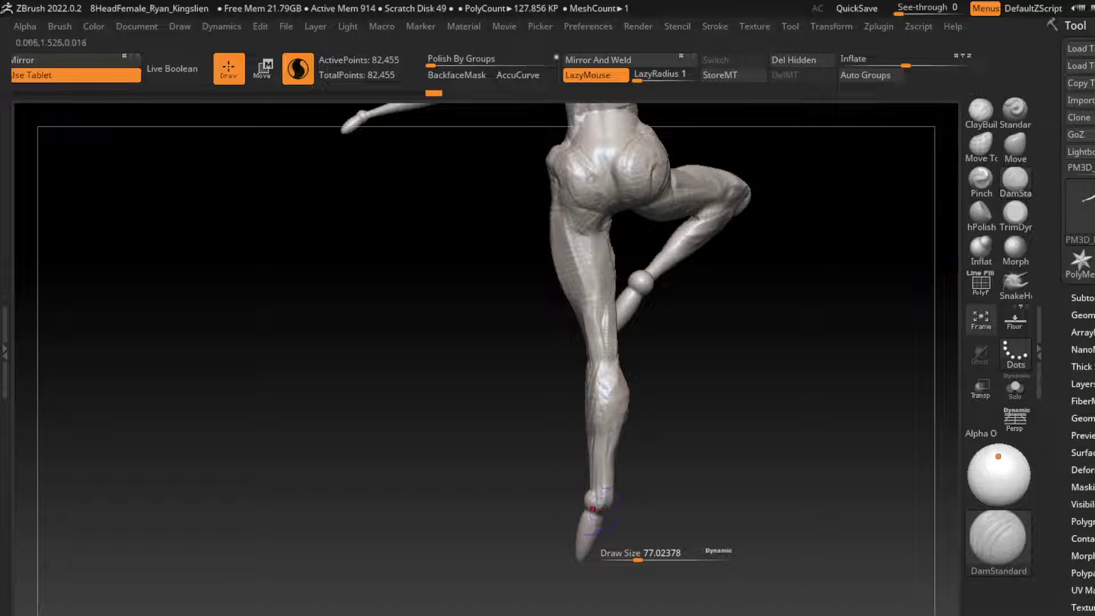
pyautogui.click(980, 109)
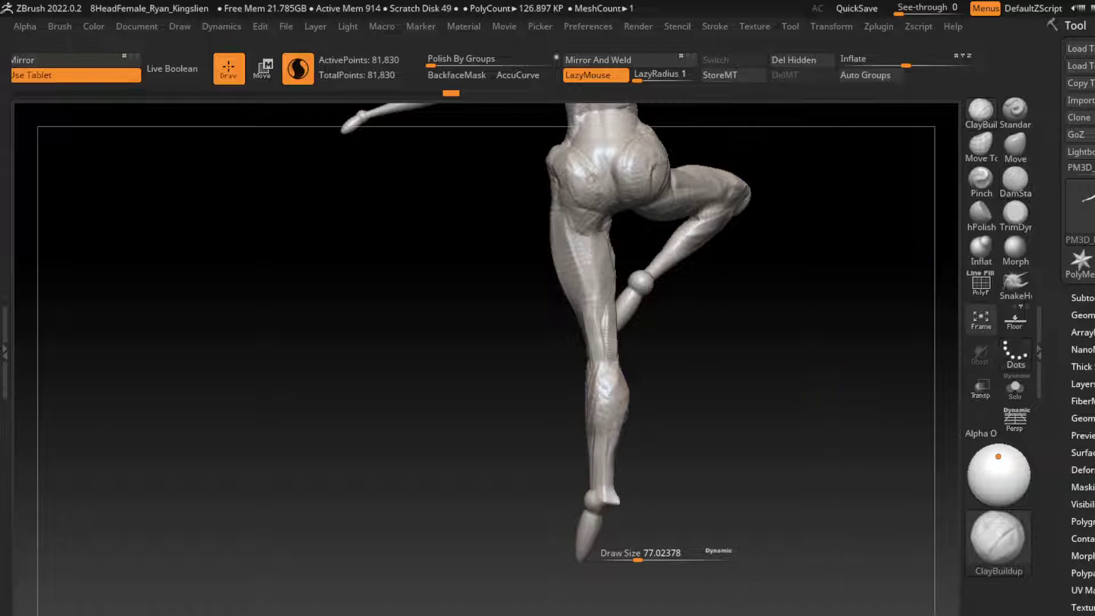
# Build up the standing leg's ankle and reshape the pointed foot tip.
pyautogui.moveTo(741, 433)
pyautogui.mouseDown()
pyautogui.moveTo(613, 499)
pyautogui.moveTo(593, 492)
pyautogui.moveTo(612, 462)
pyautogui.moveTo(660, 472)
pyautogui.moveTo(597, 491)
pyautogui.moveTo(685, 464)
pyautogui.mouseUp()
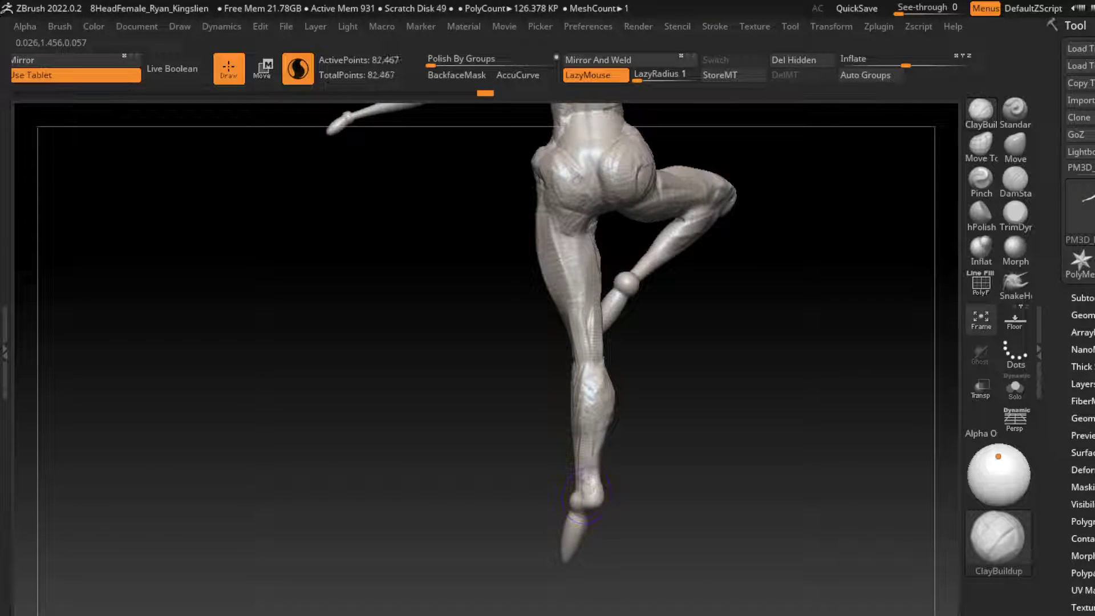
pyautogui.moveTo(582, 495); pyautogui.dragTo(586, 484)
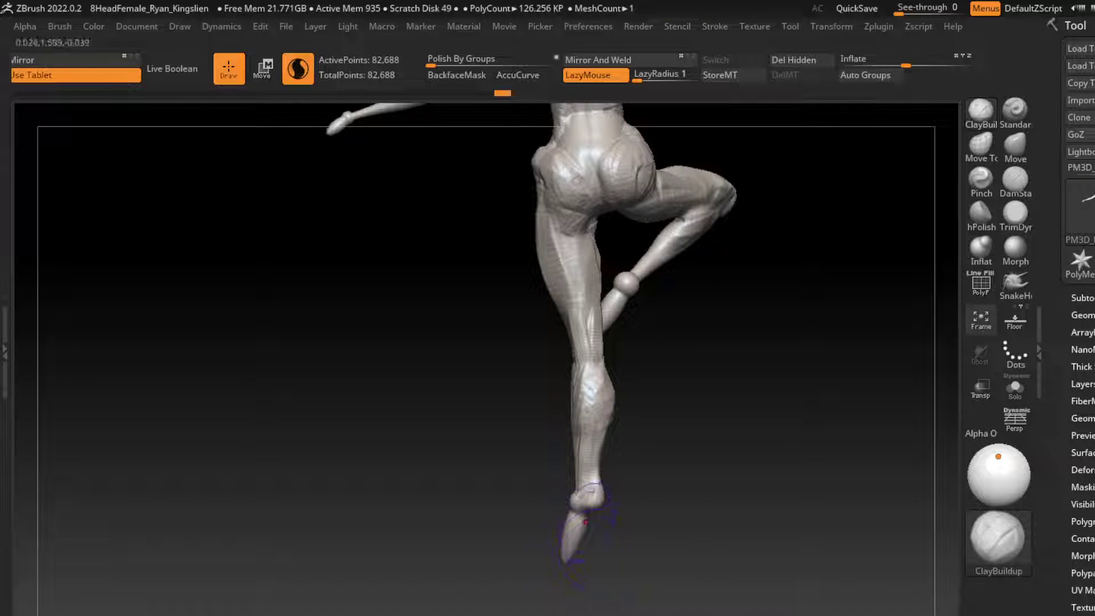
pyautogui.moveTo(586, 521); pyautogui.dragTo(572, 512)
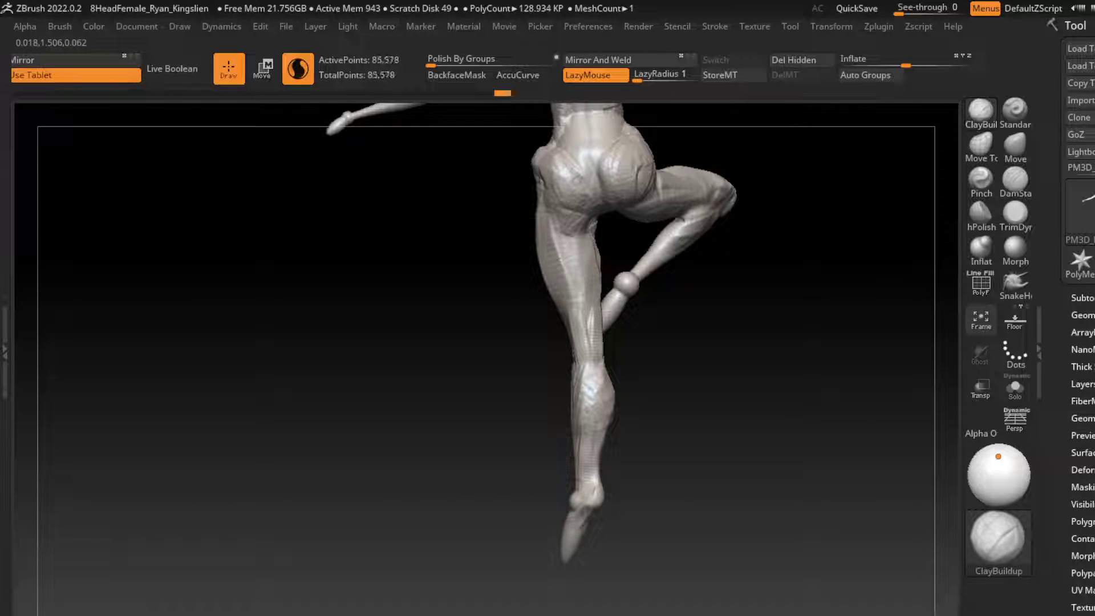
pyautogui.moveTo(565, 548); pyautogui.dragTo(582, 535)
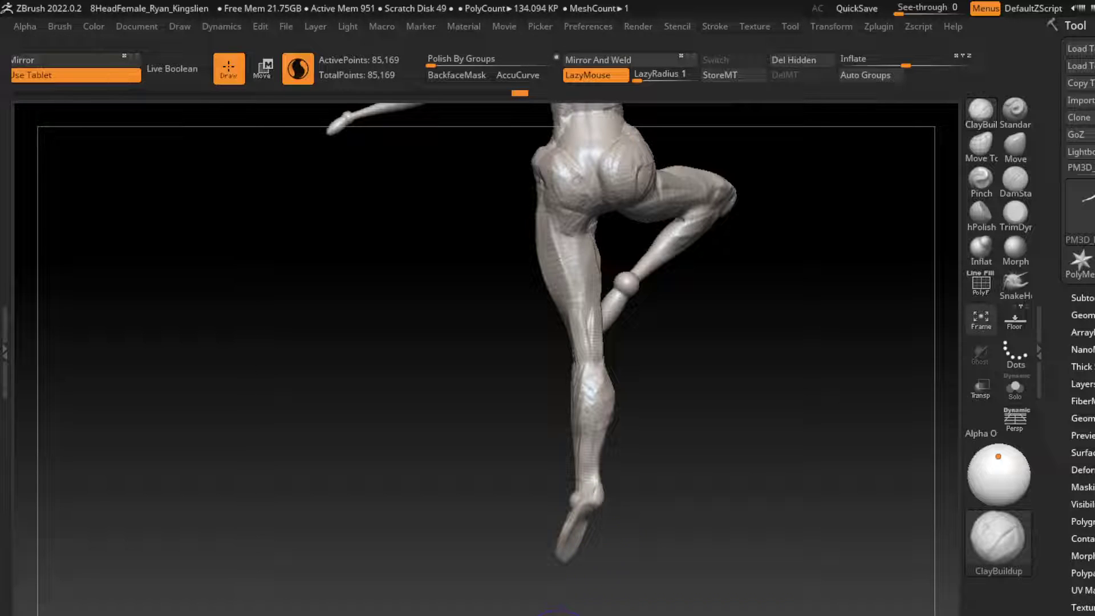
pyautogui.moveTo(559, 610); pyautogui.dragTo(575, 536)
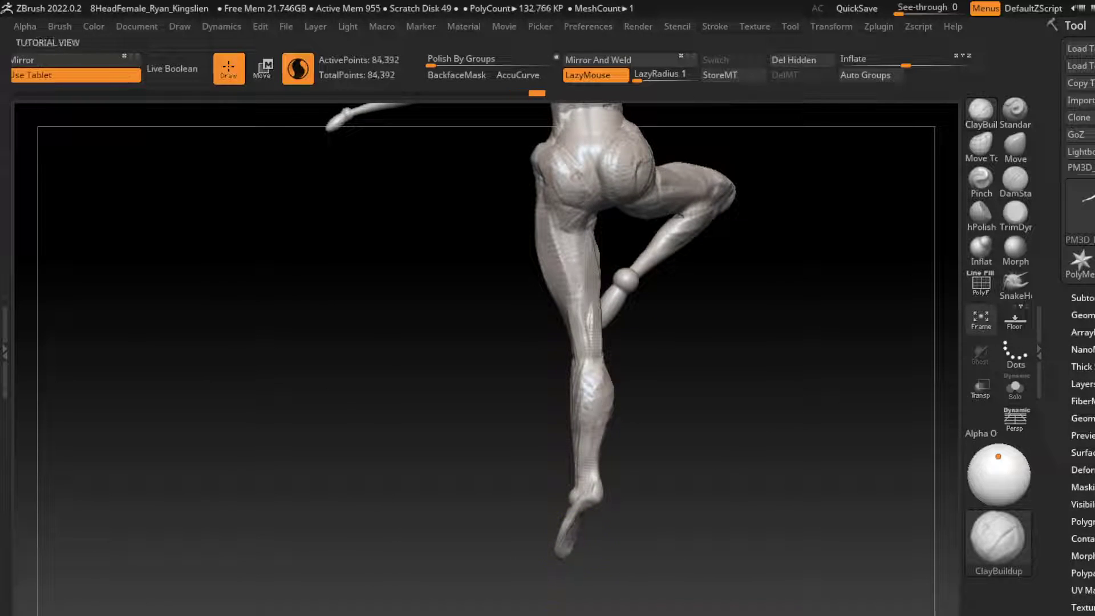
# Try a SnakeHook stroke on the foot tip, undo it, and return to ClayBuildup.
pyautogui.click(1015, 282)
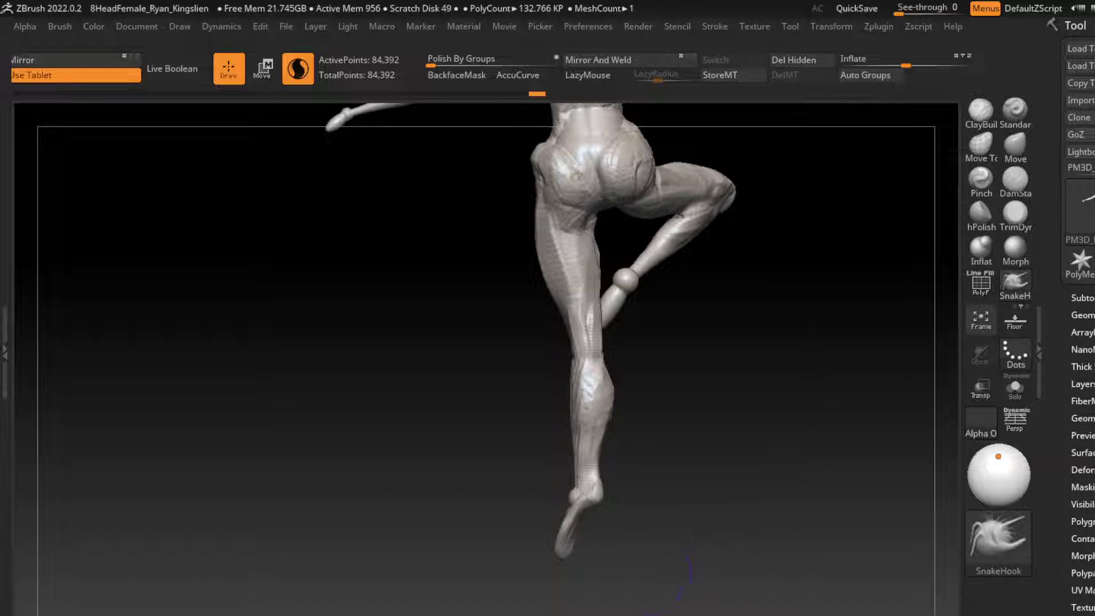
pyautogui.moveTo(656, 576)
pyautogui.mouseDown()
pyautogui.moveTo(604, 554)
pyautogui.moveTo(591, 561)
pyautogui.moveTo(605, 564)
pyautogui.moveTo(596, 526)
pyautogui.moveTo(664, 528)
pyautogui.mouseUp()
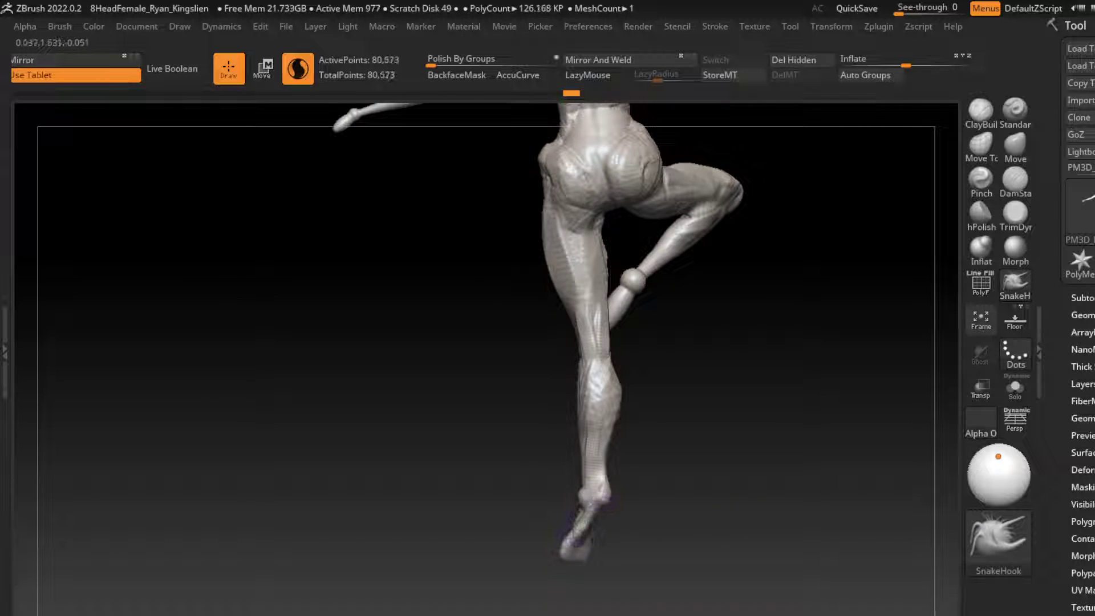
pyautogui.hotkey('ctrl', 'z')
pyautogui.click(981, 111)
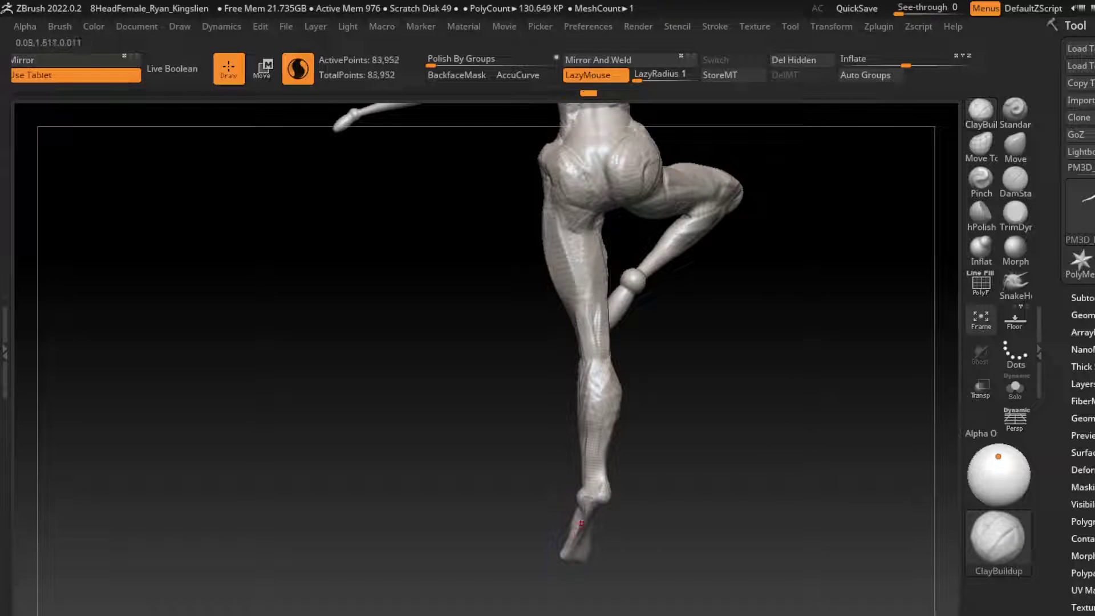
# Smooth the heel and foot, then frame the whole figure and face the upper body.
pyautogui.keyDown('shift'); pyautogui.moveTo(586, 506); pyautogui.dragTo(590, 531); pyautogui.keyUp('shift')
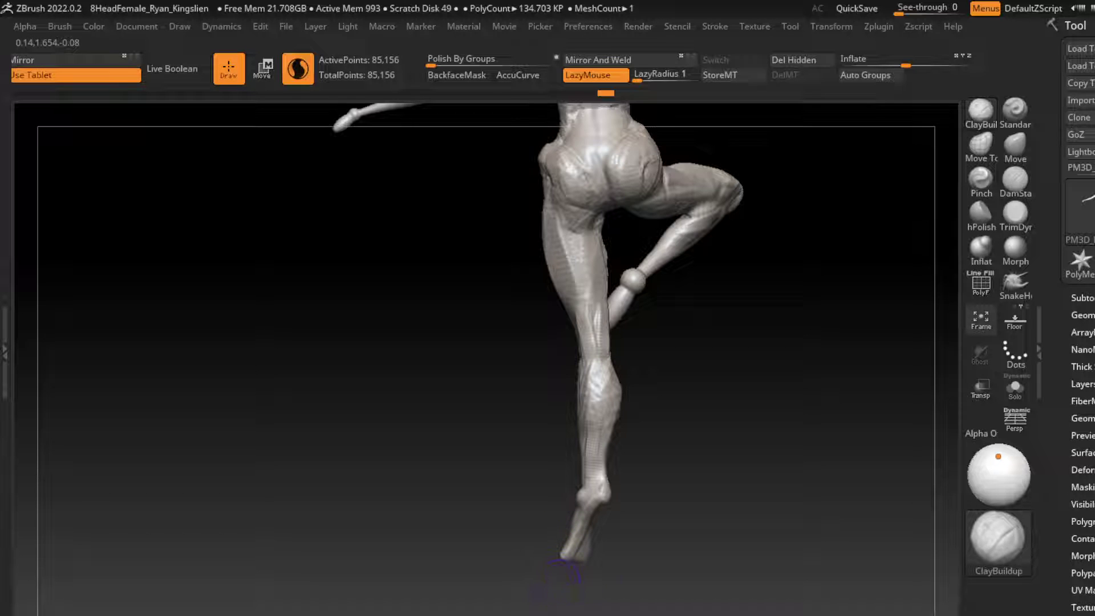
pyautogui.press('f')
pyautogui.moveTo(734, 293)
pyautogui.mouseDown()
pyautogui.moveTo(687, 334)
pyautogui.moveTo(610, 348)
pyautogui.moveTo(627, 331)
pyautogui.moveTo(631, 342)
pyautogui.moveTo(650, 308)
pyautogui.moveTo(621, 342)
pyautogui.mouseUp()
# Build up the left shoulder and upper arm from back and front views.
pyautogui.moveTo(912, 399); pyautogui.dragTo(720, 330)
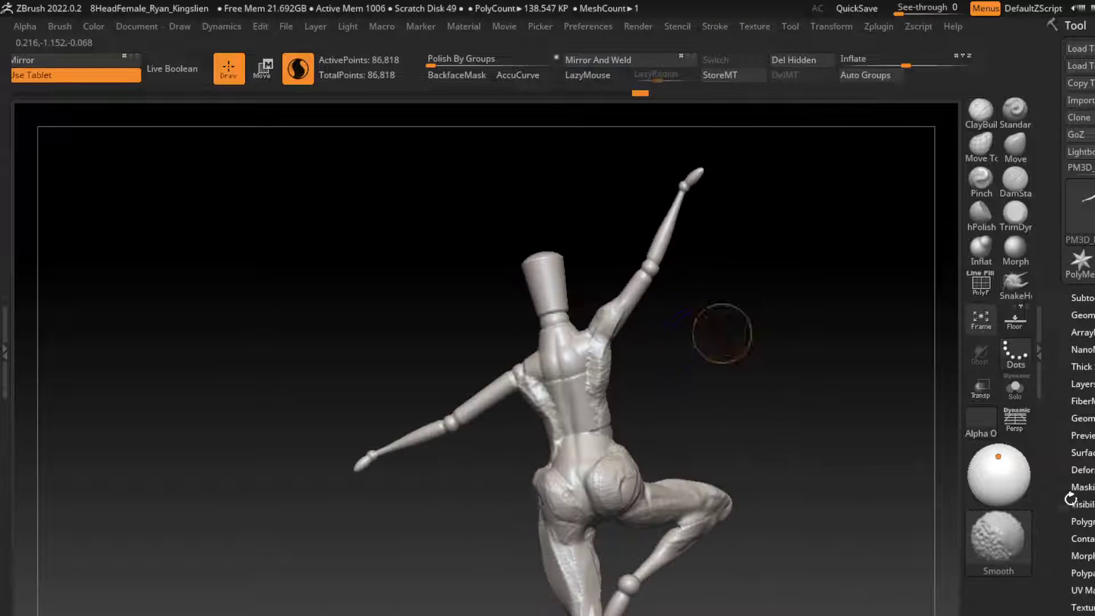
pyautogui.moveTo(910, 459); pyautogui.dragTo(678, 325)
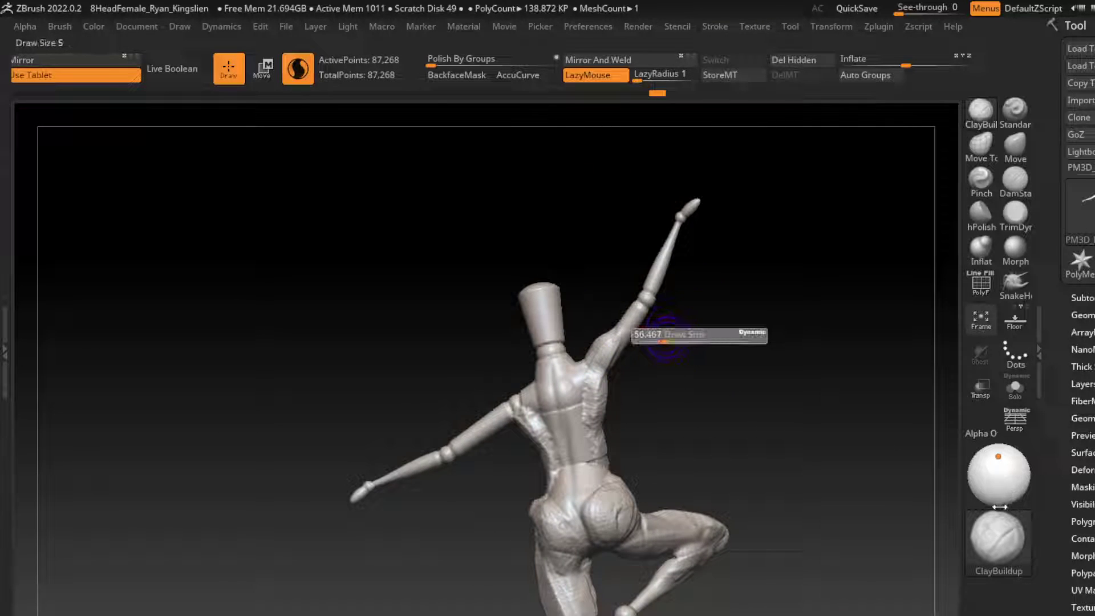
pyautogui.moveTo(528, 402); pyautogui.dragTo(470, 428)
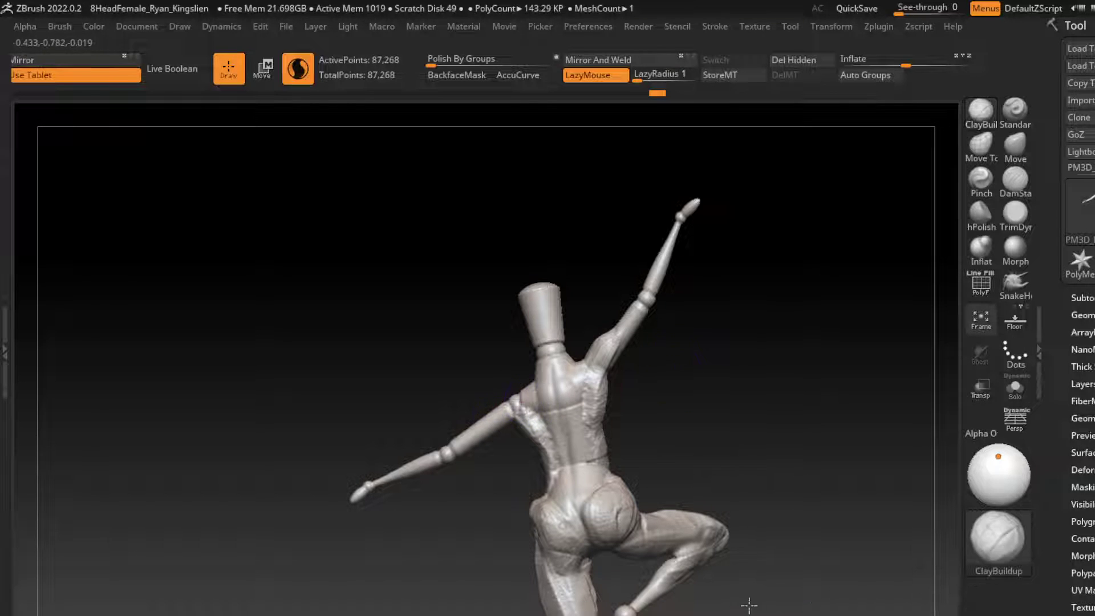
pyautogui.moveTo(530, 399); pyautogui.dragTo(496, 419)
pyautogui.moveTo(650, 373); pyautogui.dragTo(564, 399)
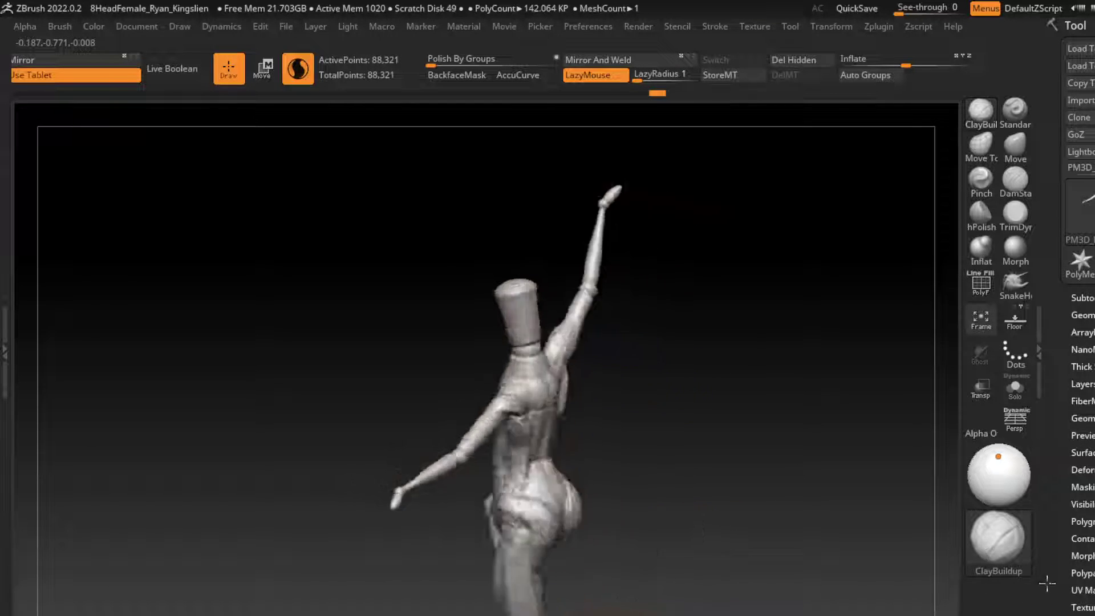
pyautogui.moveTo(482, 385); pyautogui.dragTo(502, 413)
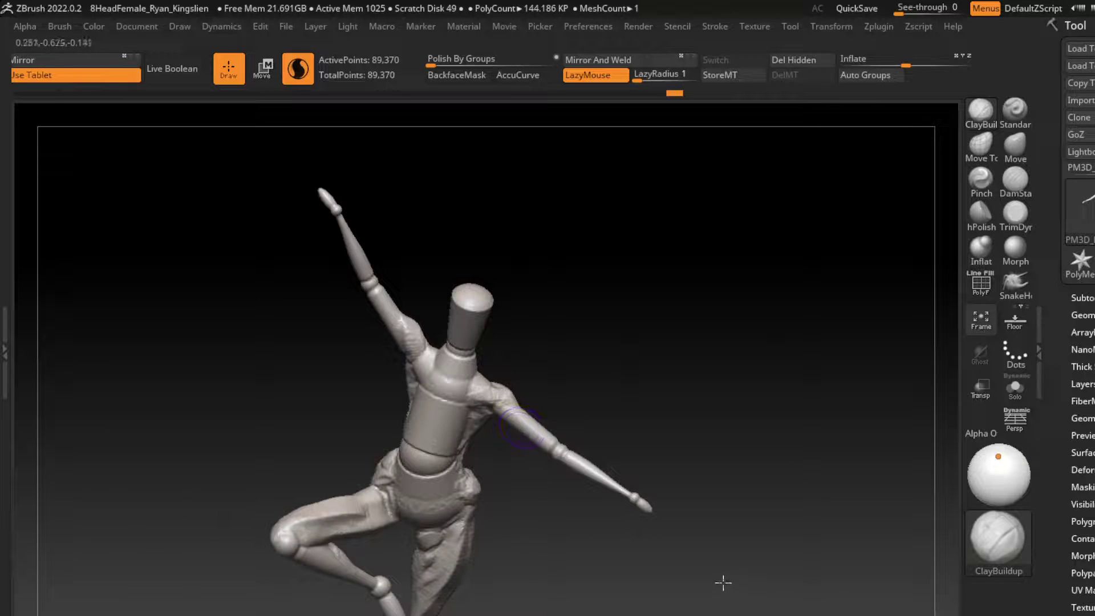
# Fill out the right shoulder, upper arm and shoulder blade, smoothing rough detail.
pyautogui.moveTo(751, 589); pyautogui.dragTo(1062, 593)
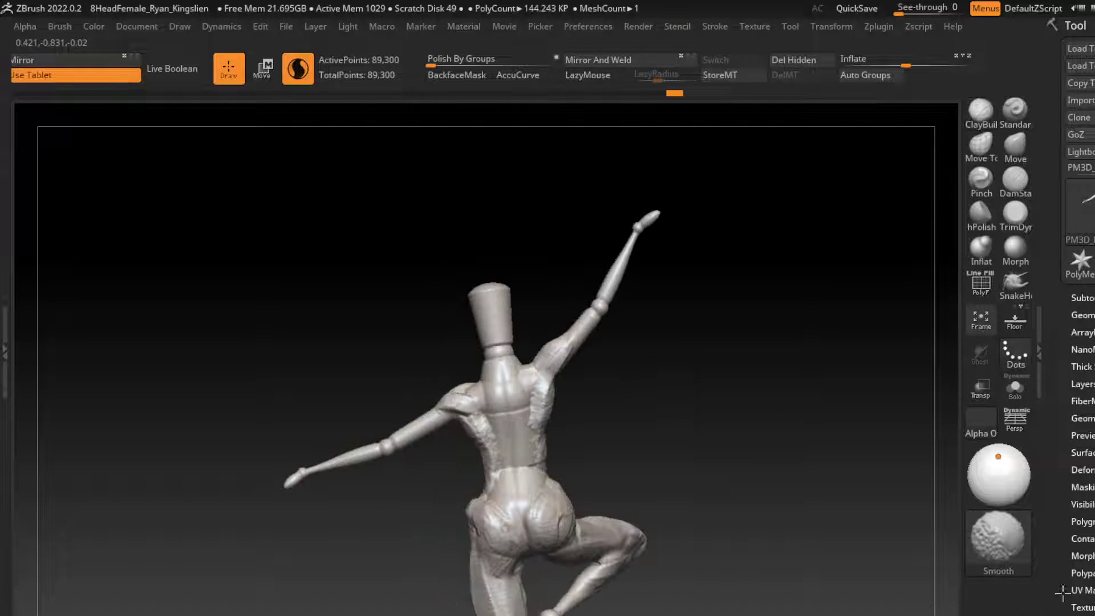
pyautogui.keyDown('alt'); pyautogui.moveTo(664, 388); pyautogui.dragTo(729, 394); pyautogui.keyUp('alt')
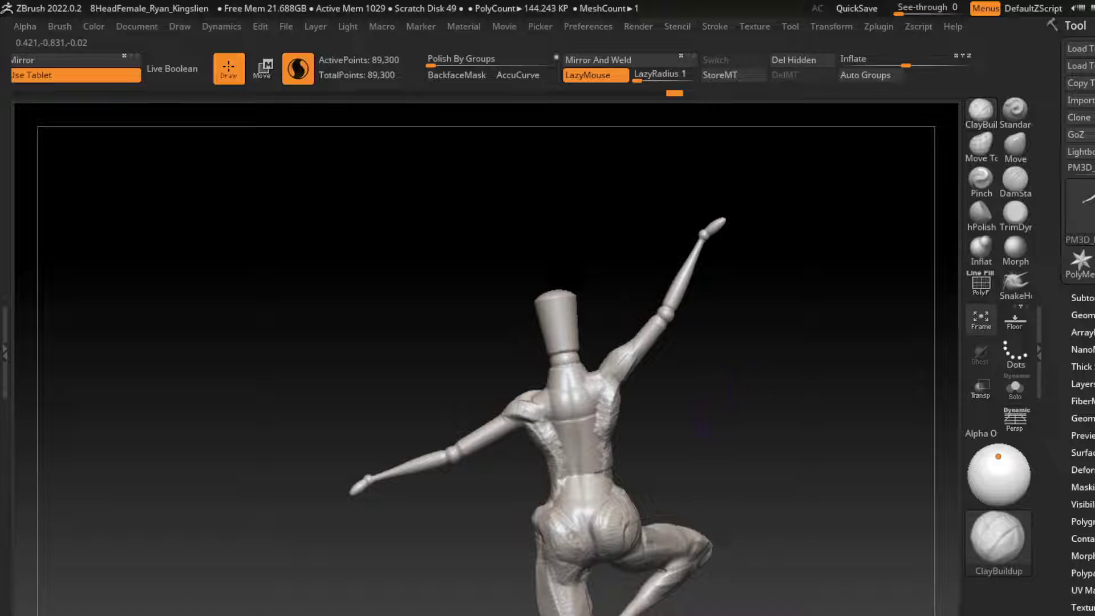
pyautogui.moveTo(637, 341)
pyautogui.mouseDown()
pyautogui.moveTo(570, 388)
pyautogui.moveTo(556, 451)
pyautogui.mouseUp()
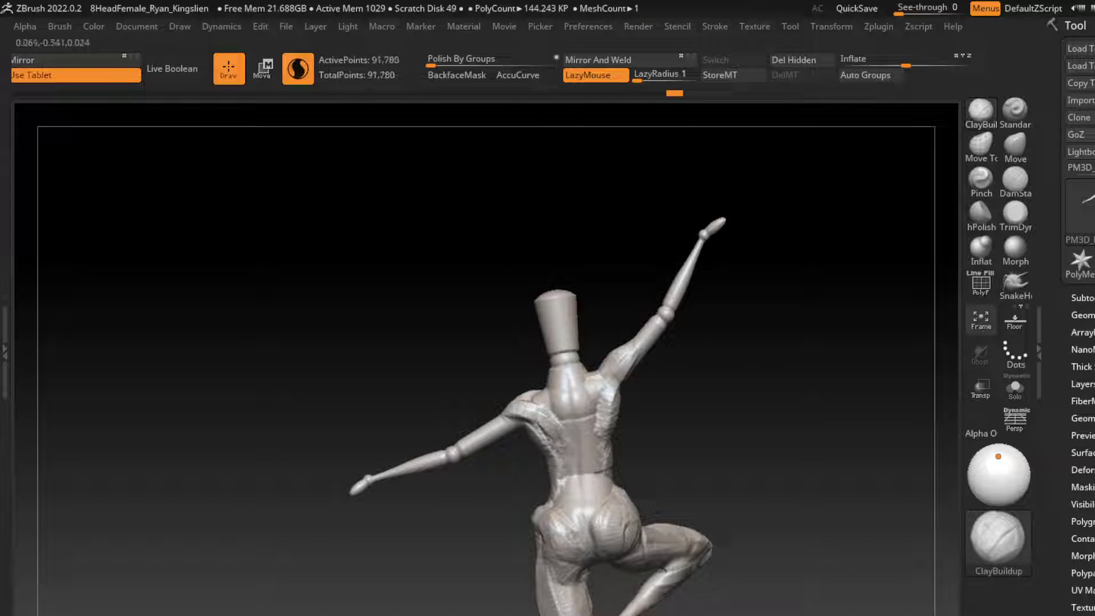
pyautogui.moveTo(570, 413); pyautogui.dragTo(607, 424)
pyautogui.moveTo(613, 359)
pyautogui.mouseDown()
pyautogui.moveTo(576, 411)
pyautogui.moveTo(593, 428)
pyautogui.moveTo(604, 399)
pyautogui.moveTo(611, 428)
pyautogui.moveTo(618, 425)
pyautogui.mouseUp()
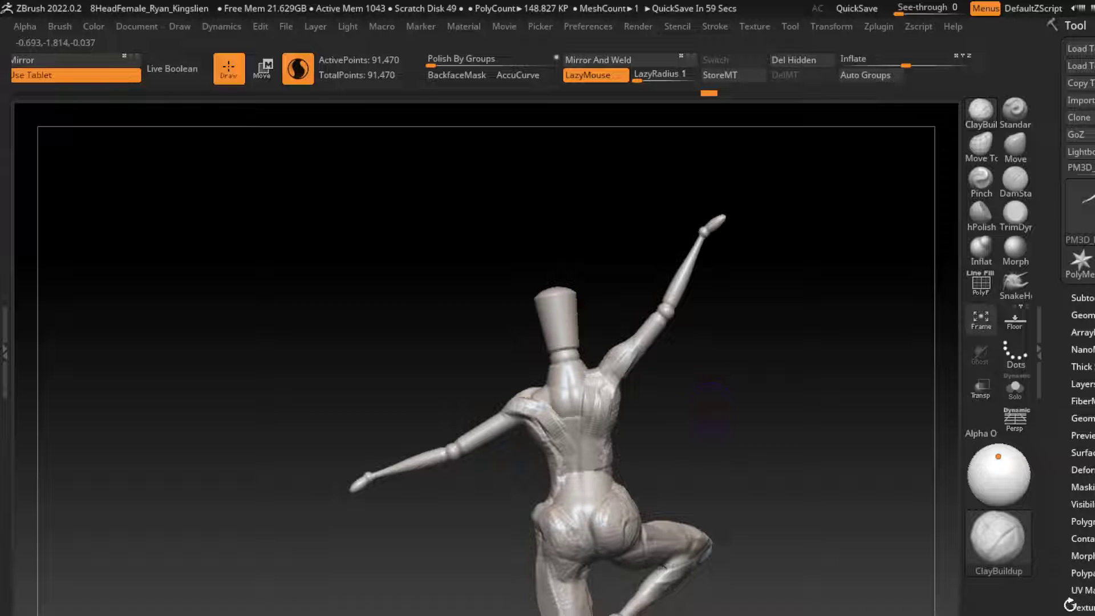
pyautogui.scroll(3, 627, 411)
pyautogui.moveTo(630, 413)
pyautogui.keyDown('shift'); pyautogui.mouseDown()
pyautogui.moveTo(656, 465)
pyautogui.moveTo(643, 408)
pyautogui.mouseUp(); pyautogui.keyUp('shift')
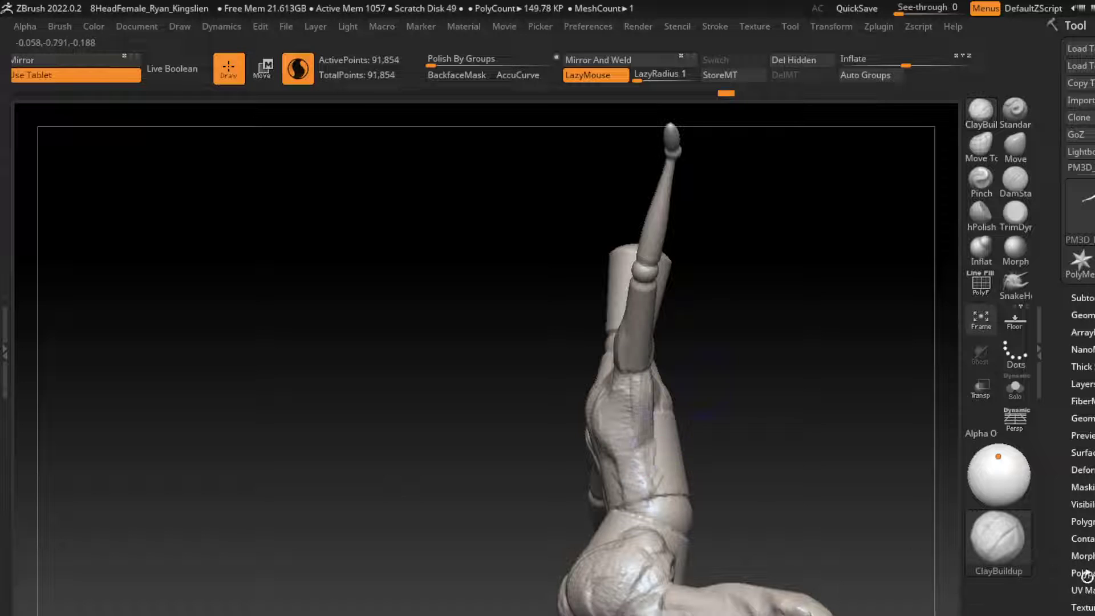
pyautogui.moveTo(712, 393); pyautogui.dragTo(831, 391)
# Carve a crease near the shoulder with the DamStandard brush.
pyautogui.press('s')
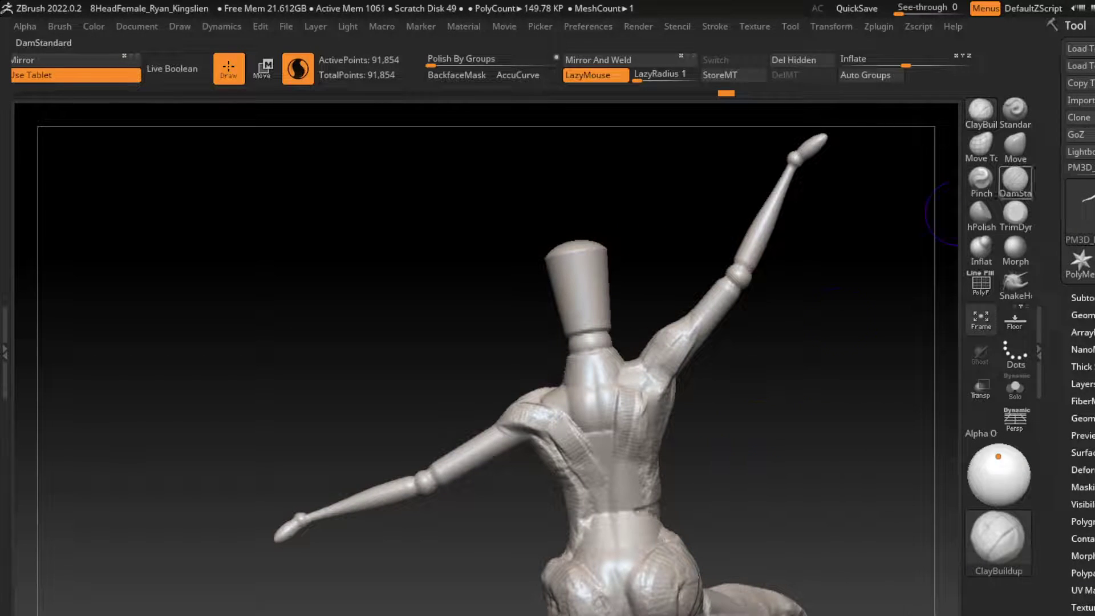
pyautogui.click(1015, 179)
pyautogui.press('s')
pyautogui.moveTo(650, 410); pyautogui.dragTo(667, 394)
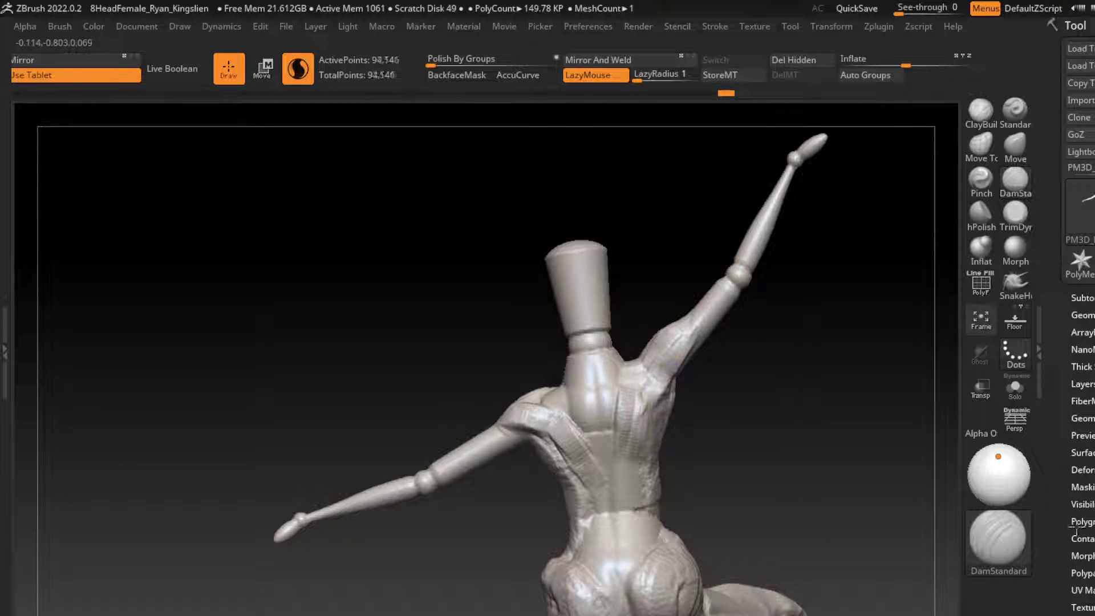
pyautogui.moveTo(855, 325); pyautogui.dragTo(1004, 343)
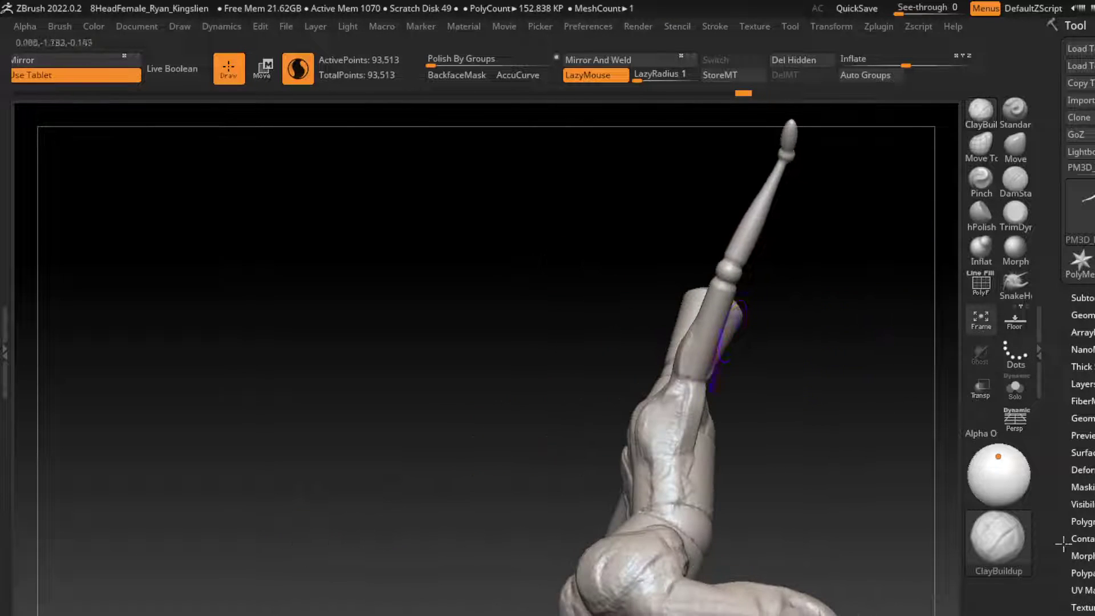
pyautogui.moveTo(940, 365)
pyautogui.mouseDown()
pyautogui.moveTo(876, 362)
pyautogui.moveTo(878, 425)
pyautogui.mouseUp()
# Add clay to the upper left arm, lower back and waist.
pyautogui.moveTo(542, 413); pyautogui.dragTo(439, 454)
pyautogui.moveTo(810, 582); pyautogui.dragTo(809, 602)
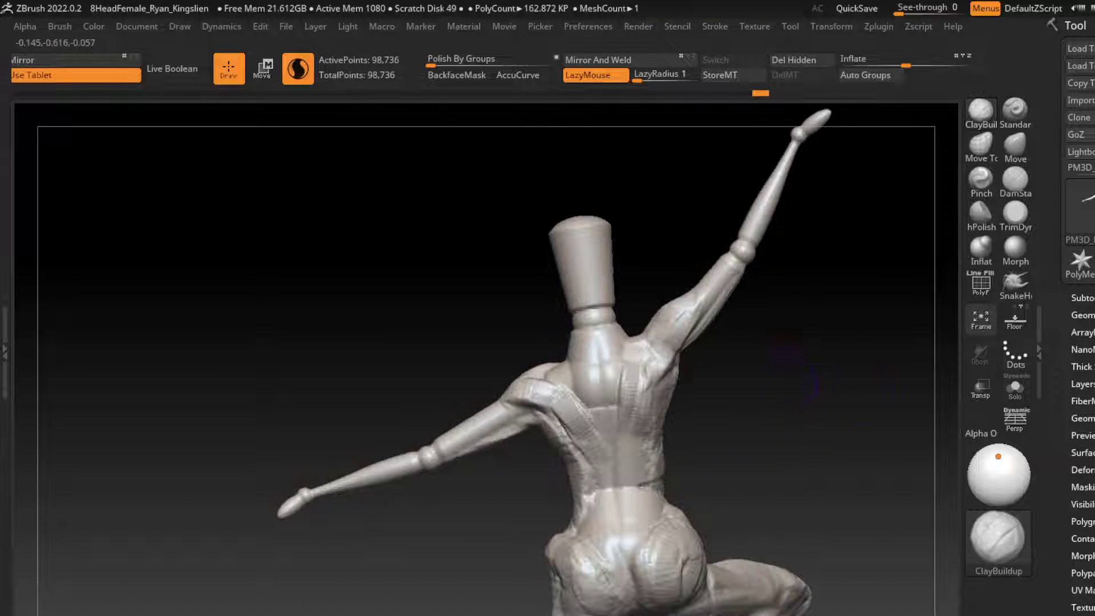
pyautogui.moveTo(556, 408); pyautogui.dragTo(593, 545)
pyautogui.moveTo(595, 491); pyautogui.dragTo(653, 570)
pyautogui.moveTo(590, 465); pyautogui.dragTo(636, 473)
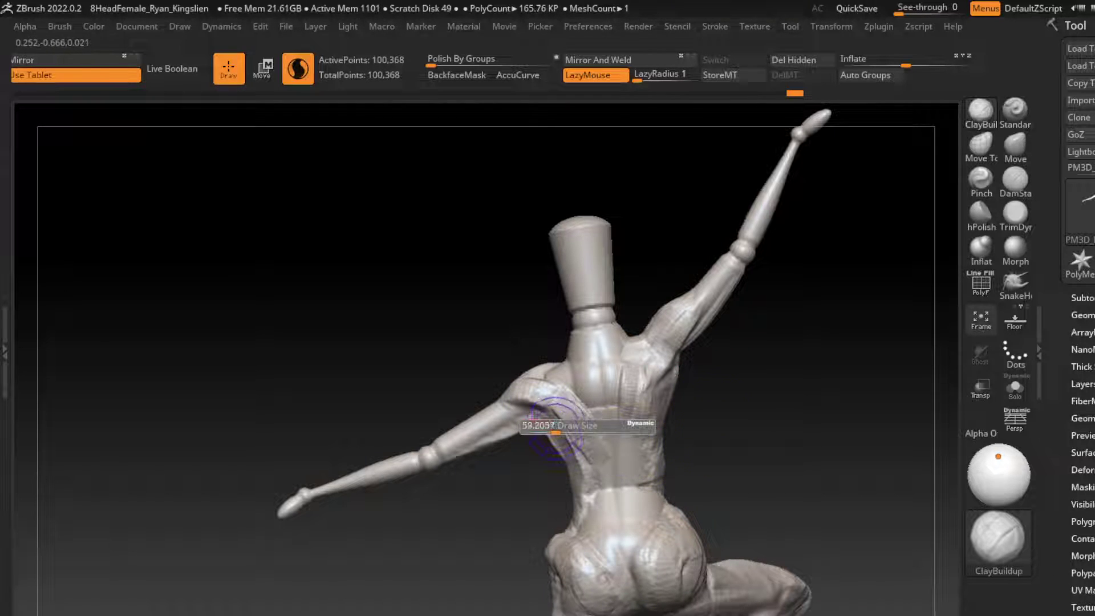
# Build up the armpit, shoulder, back under the right arm and along the spine.
pyautogui.press('s')
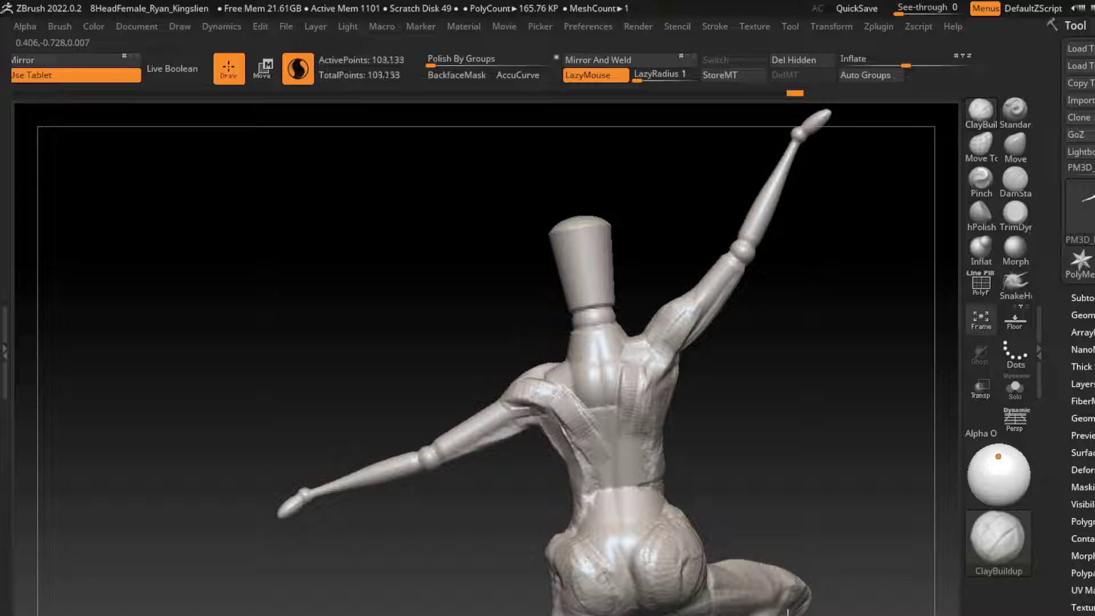
pyautogui.click(522, 415)
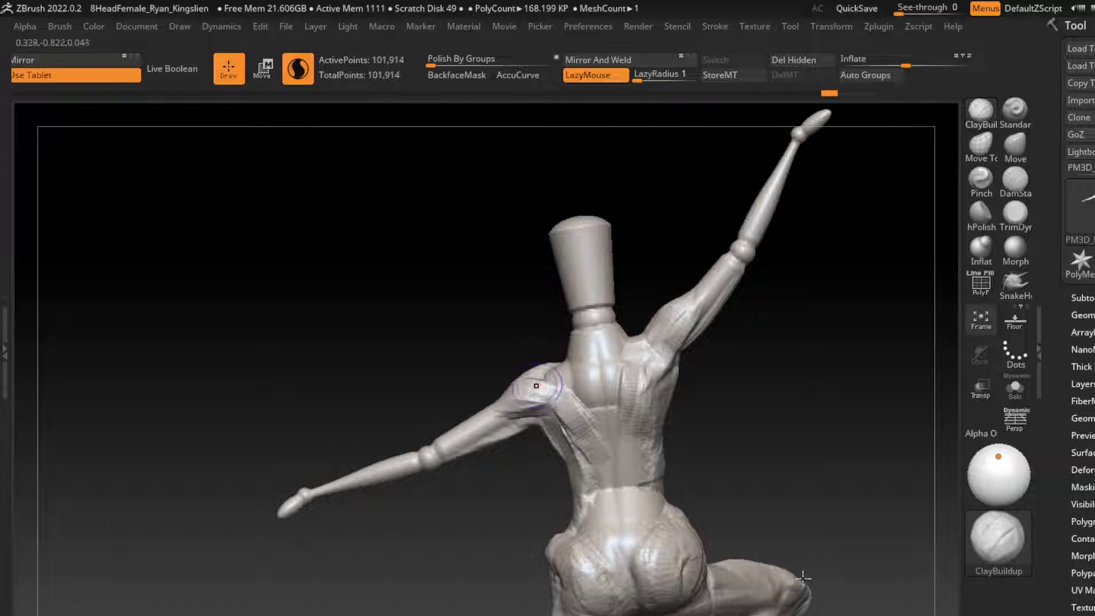
pyautogui.moveTo(536, 385)
pyautogui.mouseDown()
pyautogui.moveTo(531, 379)
pyautogui.moveTo(567, 379)
pyautogui.moveTo(544, 389)
pyautogui.mouseUp()
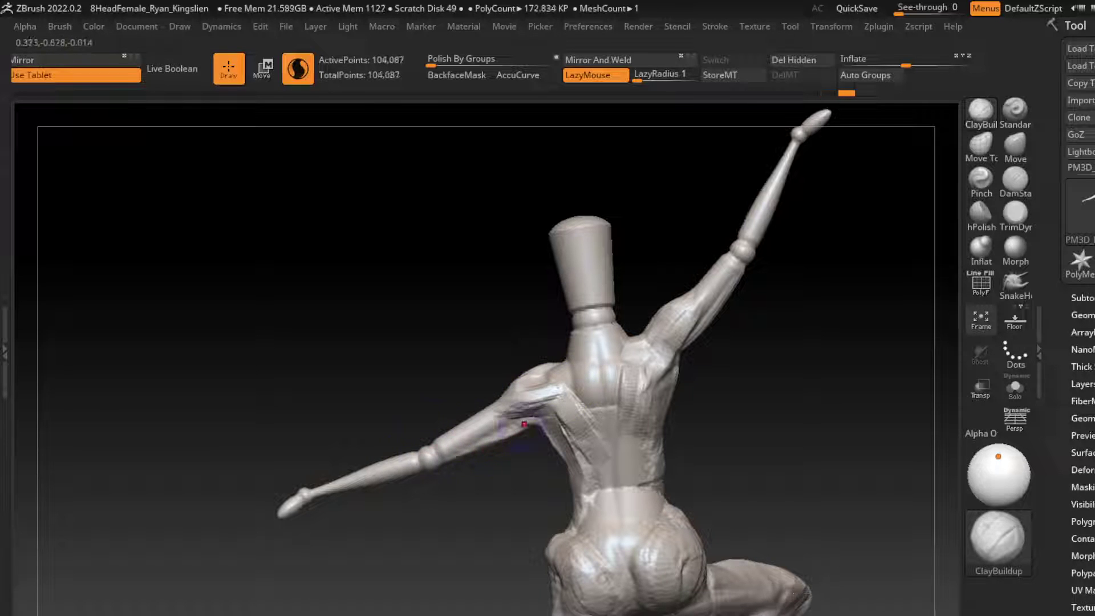
pyautogui.moveTo(567, 436)
pyautogui.mouseDown()
pyautogui.moveTo(564, 419)
pyautogui.moveTo(569, 471)
pyautogui.moveTo(582, 377)
pyautogui.moveTo(593, 393)
pyautogui.moveTo(570, 388)
pyautogui.moveTo(604, 439)
pyautogui.moveTo(595, 401)
pyautogui.moveTo(610, 365)
pyautogui.moveTo(587, 342)
pyautogui.moveTo(605, 370)
pyautogui.moveTo(599, 354)
pyautogui.mouseUp()
pyautogui.moveTo(606, 484); pyautogui.dragTo(607, 342)
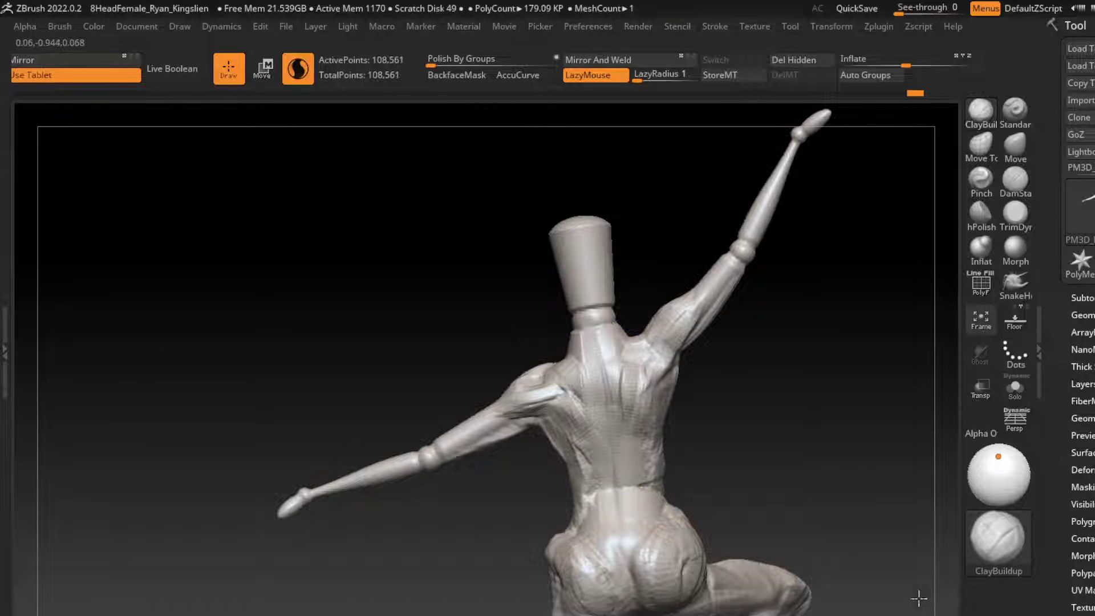
pyautogui.moveTo(632, 570); pyautogui.dragTo(570, 502)
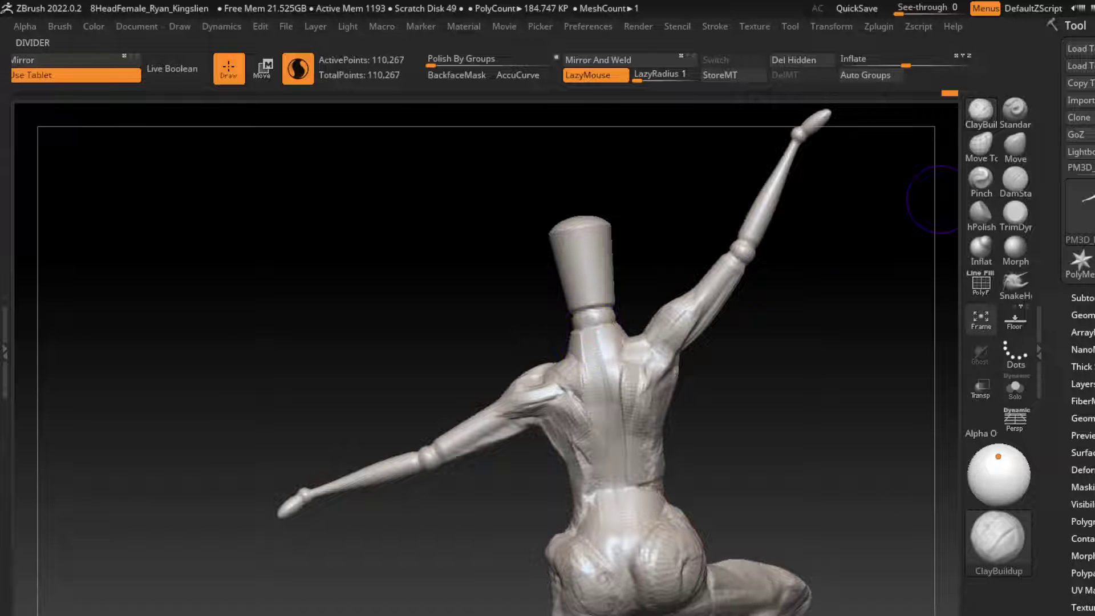
# Enlarge the DamStandard brush and carve a stroke on the lower back.
pyautogui.click(1015, 179)
pyautogui.press('s')
pyautogui.moveTo(604, 394); pyautogui.dragTo(595, 349)
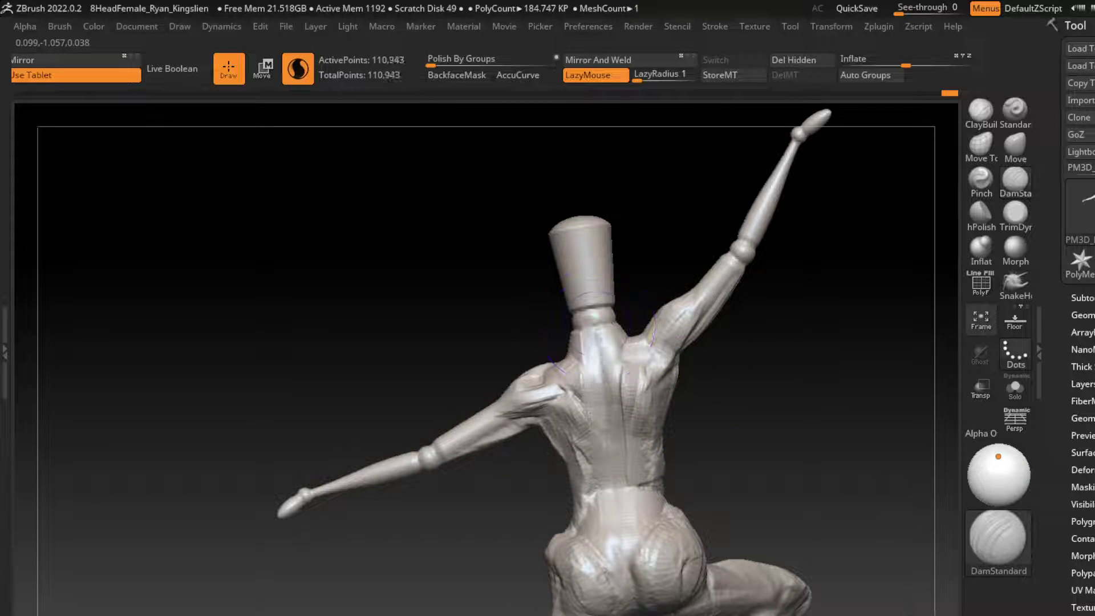
pyautogui.moveTo(607, 442); pyautogui.dragTo(618, 536)
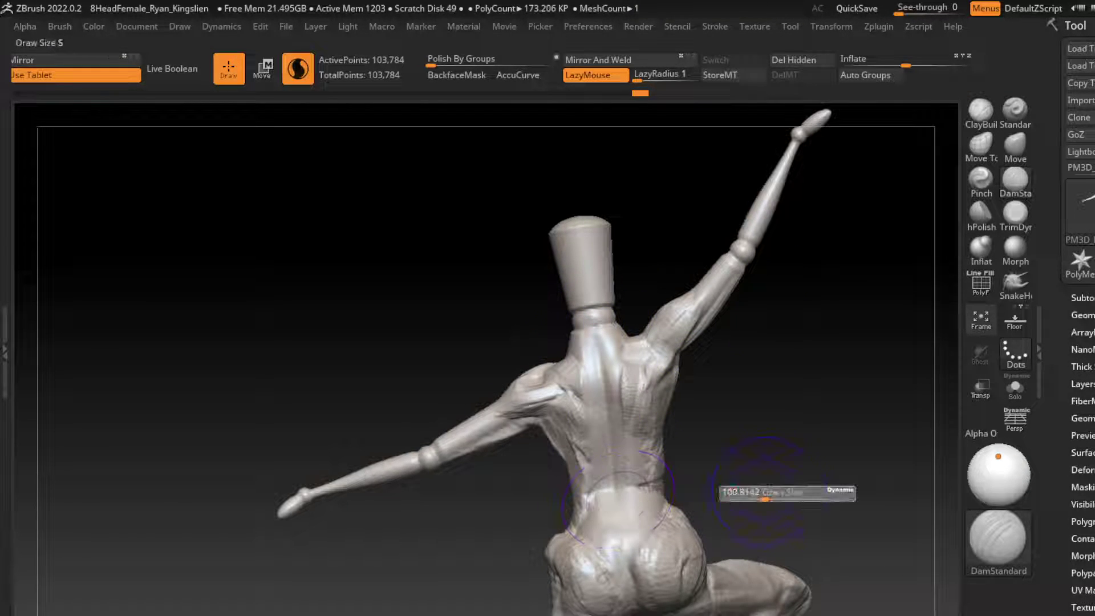
pyautogui.press('s')
pyautogui.click(981, 111)
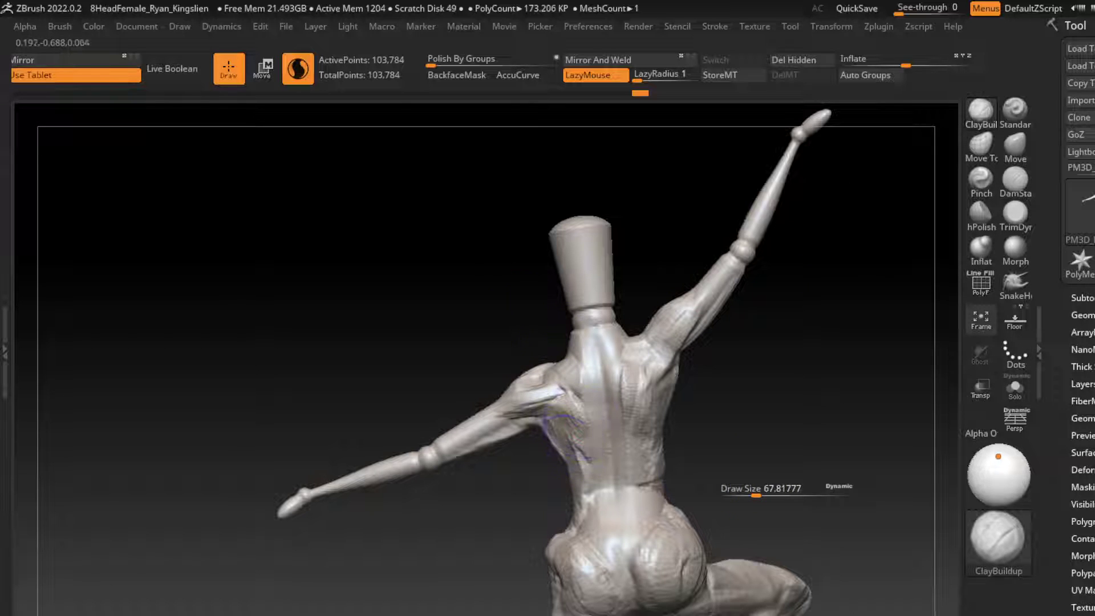
# Build up the left shoulder blade with ClayBuildup, undoing and redoing one stroke.
pyautogui.moveTo(533, 390)
pyautogui.mouseDown()
pyautogui.moveTo(568, 431)
pyautogui.moveTo(544, 399)
pyautogui.mouseUp()
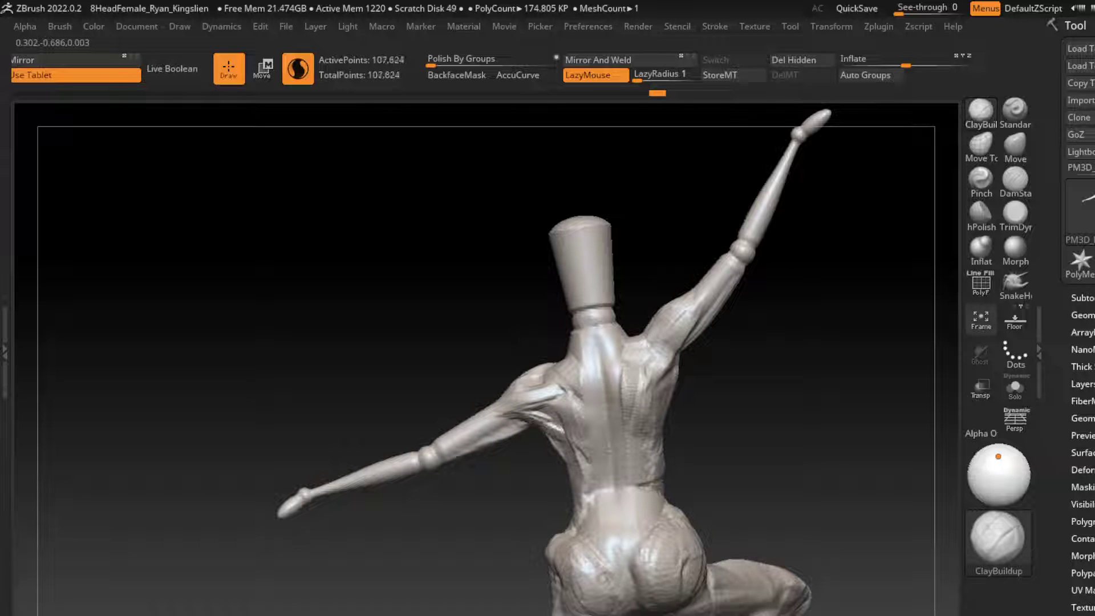
pyautogui.moveTo(570, 450)
pyautogui.mouseDown()
pyautogui.moveTo(540, 366)
pyautogui.moveTo(564, 453)
pyautogui.mouseUp()
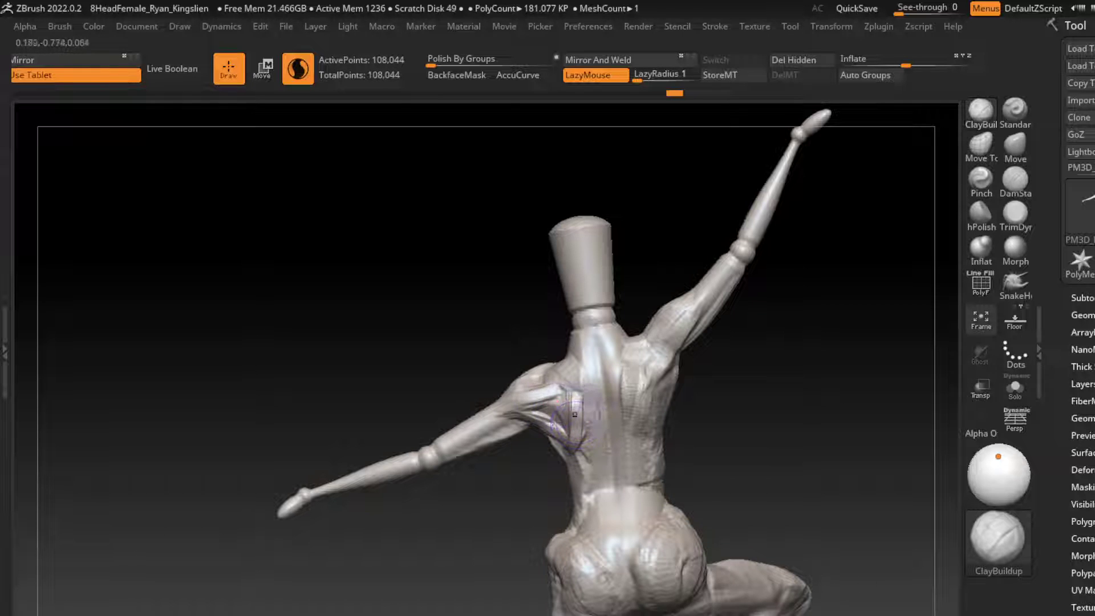
pyautogui.hotkey('ctrl', 'z')
pyautogui.hotkey('ctrl', 'shift', 'z')
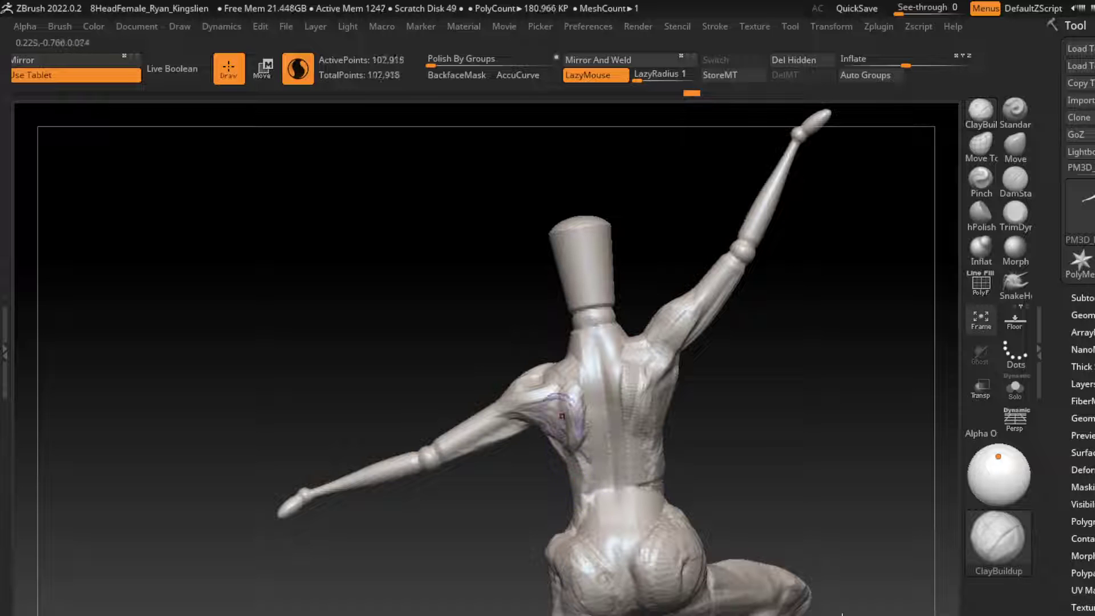
pyautogui.moveTo(562, 416)
pyautogui.mouseDown()
pyautogui.moveTo(578, 377)
pyautogui.moveTo(588, 396)
pyautogui.moveTo(582, 382)
pyautogui.moveTo(639, 342)
pyautogui.mouseUp()
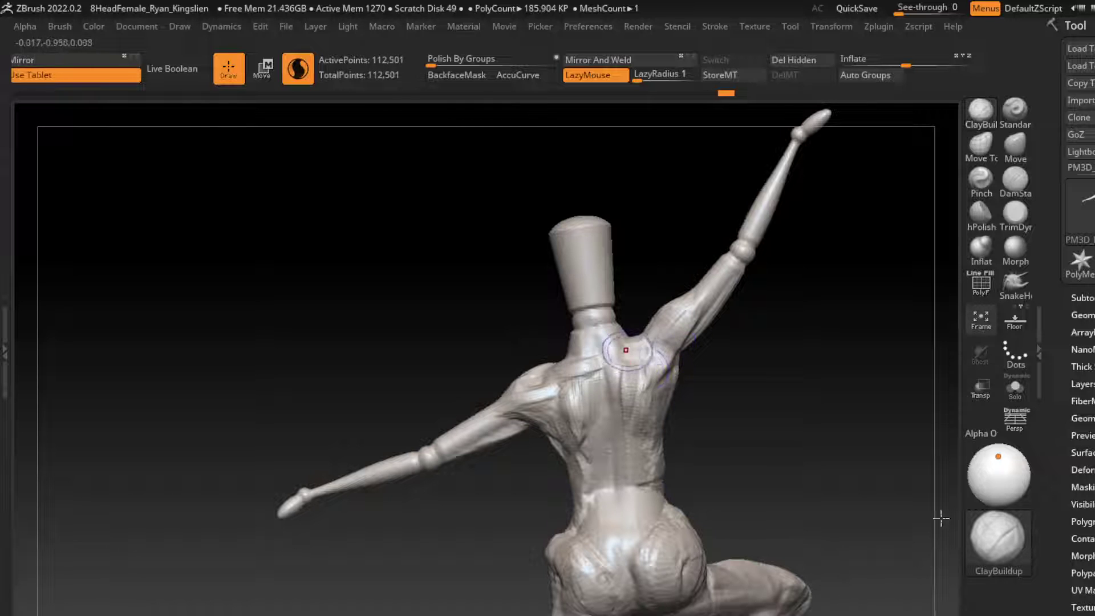
# Add muscle form over the shoulder blade and smooth the raised arm.
pyautogui.moveTo(587, 371); pyautogui.dragTo(627, 382)
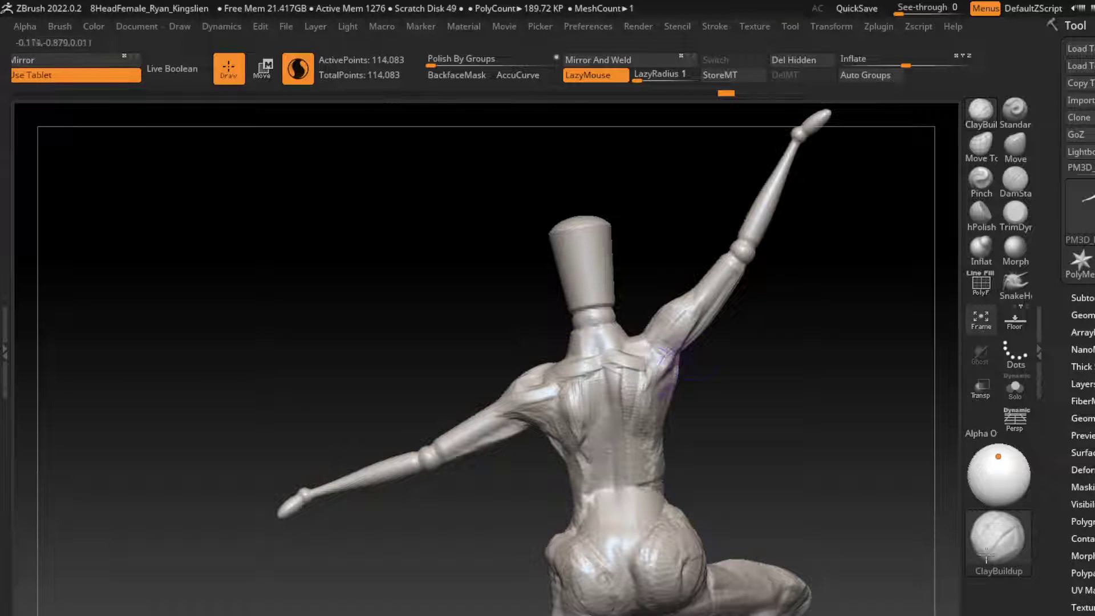
pyautogui.moveTo(951, 542); pyautogui.dragTo(954, 525)
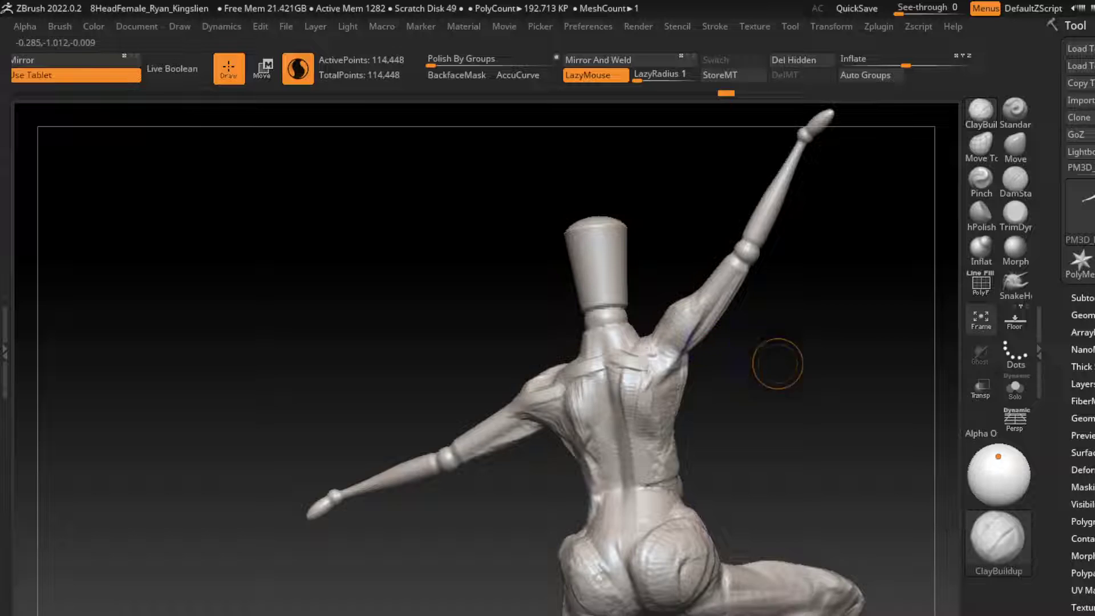
pyautogui.moveTo(777, 363); pyautogui.dragTo(736, 272)
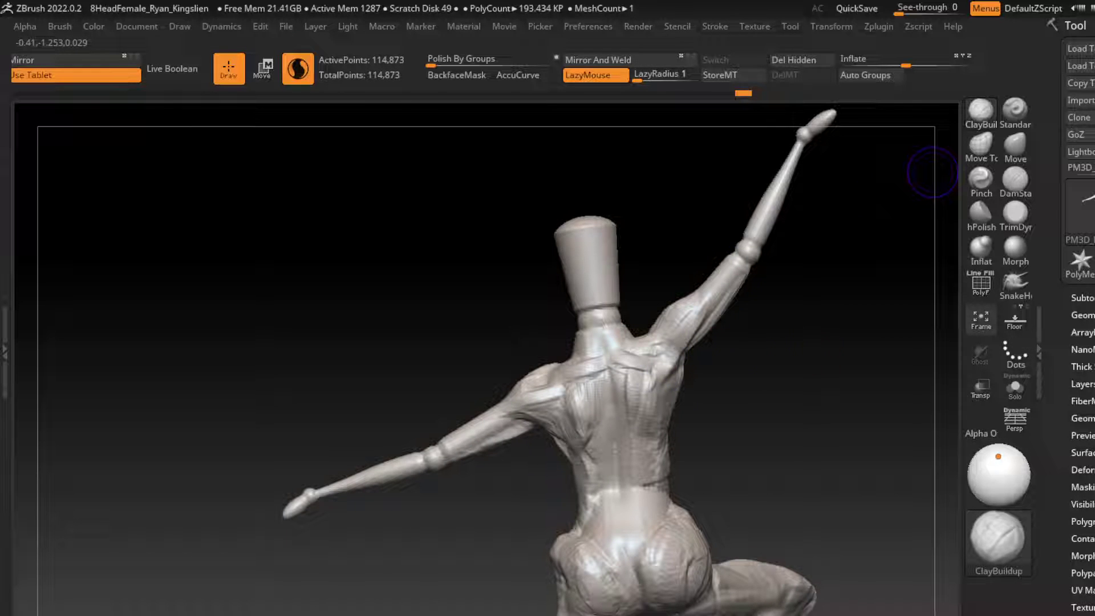
pyautogui.moveTo(824, 120)
pyautogui.keyDown('shift'); pyautogui.mouseDown()
pyautogui.moveTo(734, 349)
pyautogui.moveTo(1024, 509)
pyautogui.mouseUp(); pyautogui.keyUp('shift')
pyautogui.press('l')
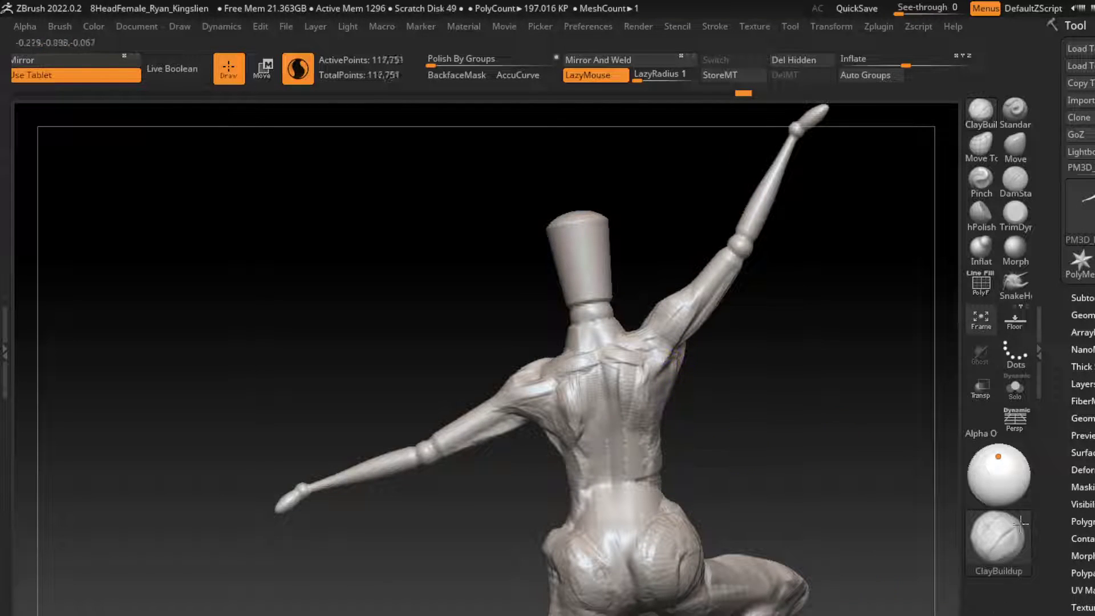
pyautogui.moveTo(672, 408); pyautogui.dragTo(703, 394)
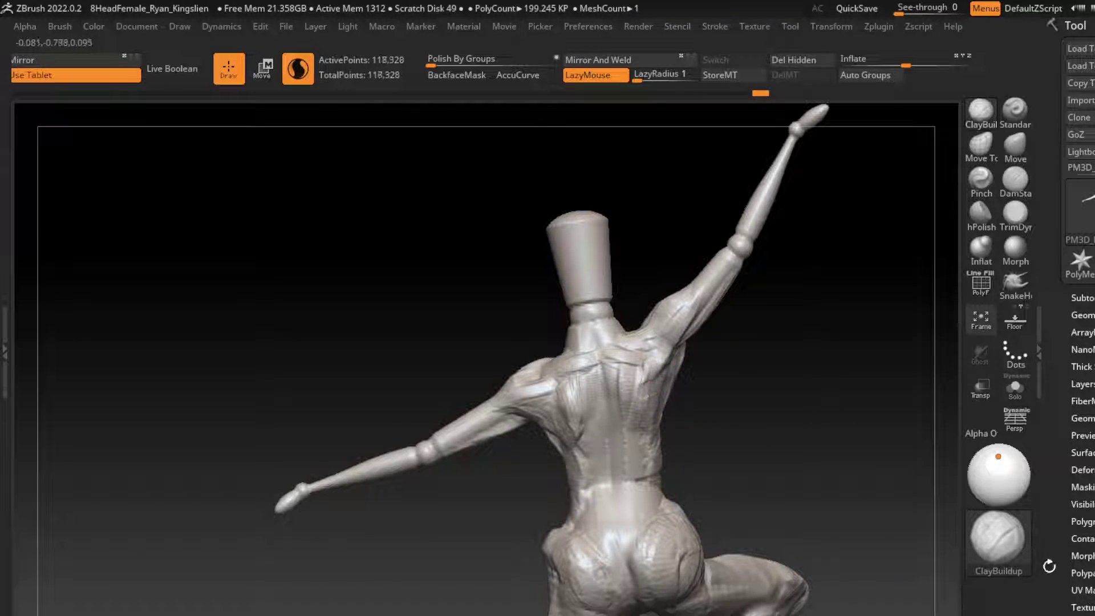
# Sculpt and smooth muscle form across the lower back from a side view.
pyautogui.moveTo(399, 314); pyautogui.dragTo(256, 314)
pyautogui.moveTo(693, 394); pyautogui.dragTo(695, 484)
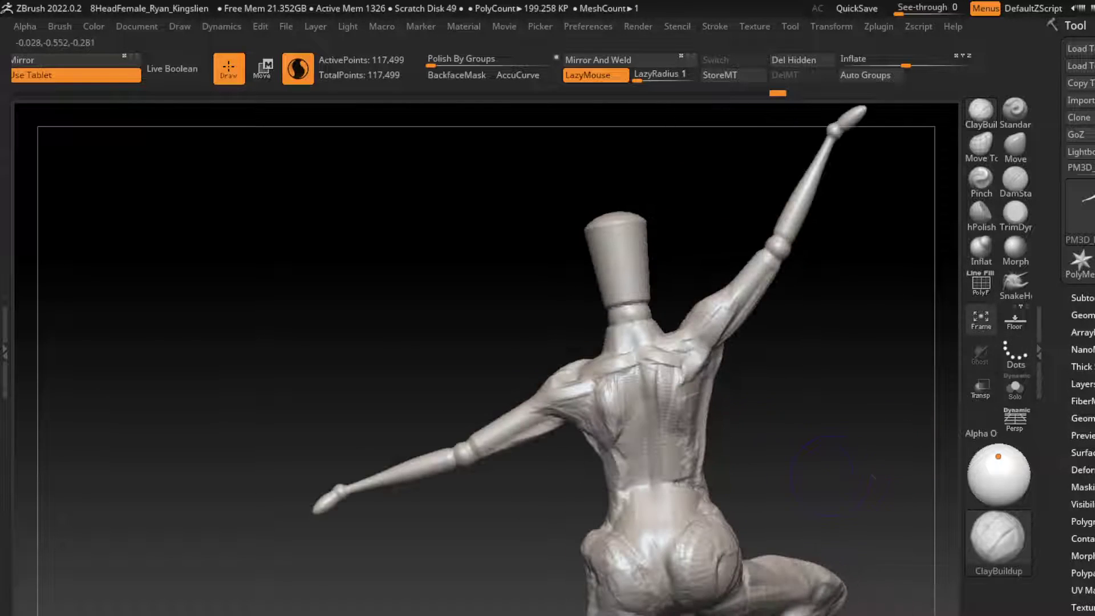
pyautogui.moveTo(648, 502); pyautogui.dragTo(696, 438)
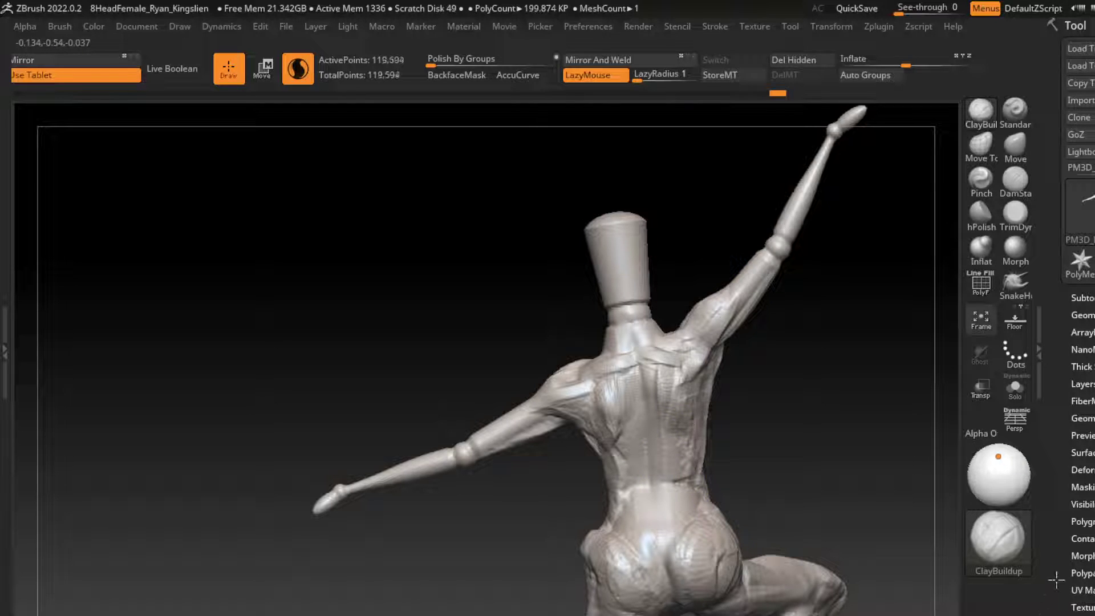
pyautogui.moveTo(696, 496); pyautogui.dragTo(674, 447)
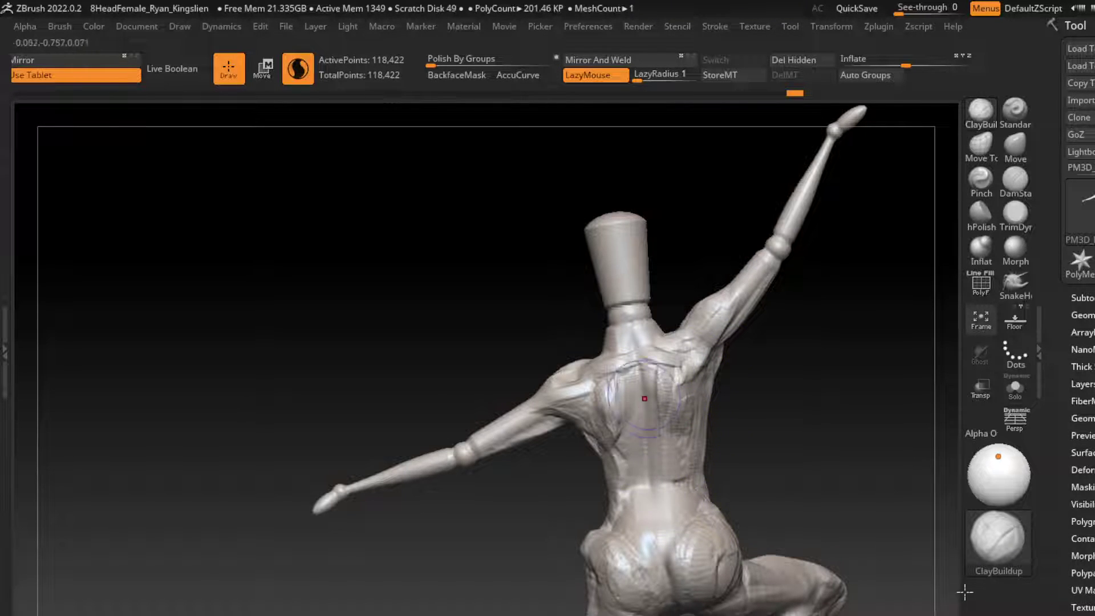
pyautogui.moveTo(673, 502); pyautogui.dragTo(644, 393)
pyautogui.moveTo(678, 490)
pyautogui.keyDown('shift'); pyautogui.mouseDown()
pyautogui.moveTo(705, 491)
pyautogui.moveTo(673, 464)
pyautogui.moveTo(679, 490)
pyautogui.mouseUp(); pyautogui.keyUp('shift')
pyautogui.moveTo(624, 528); pyautogui.dragTo(676, 502)
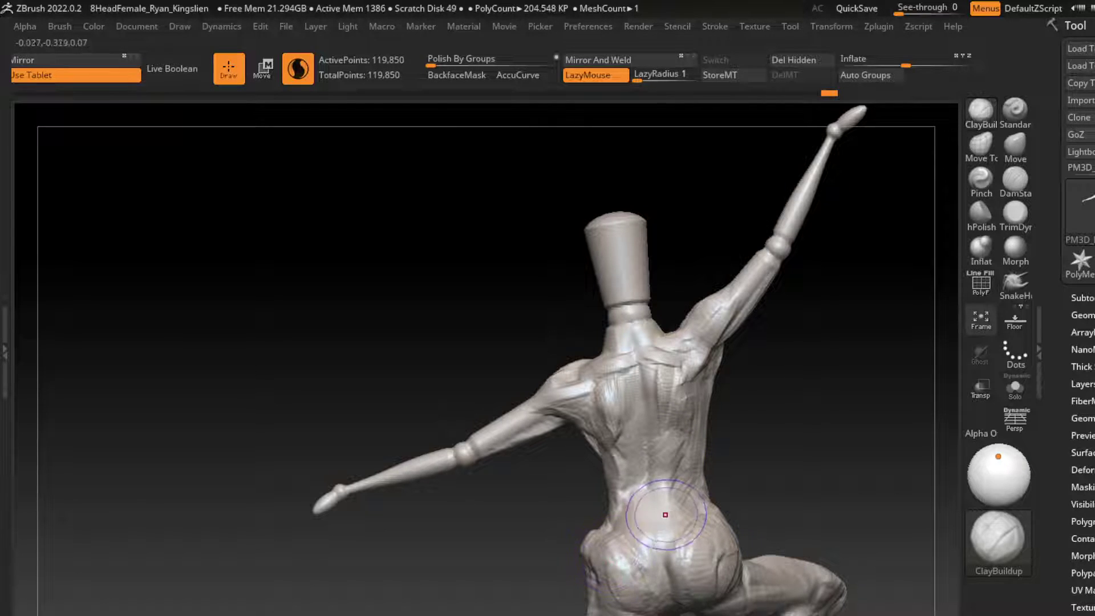
pyautogui.moveTo(645, 539); pyautogui.dragTo(692, 502)
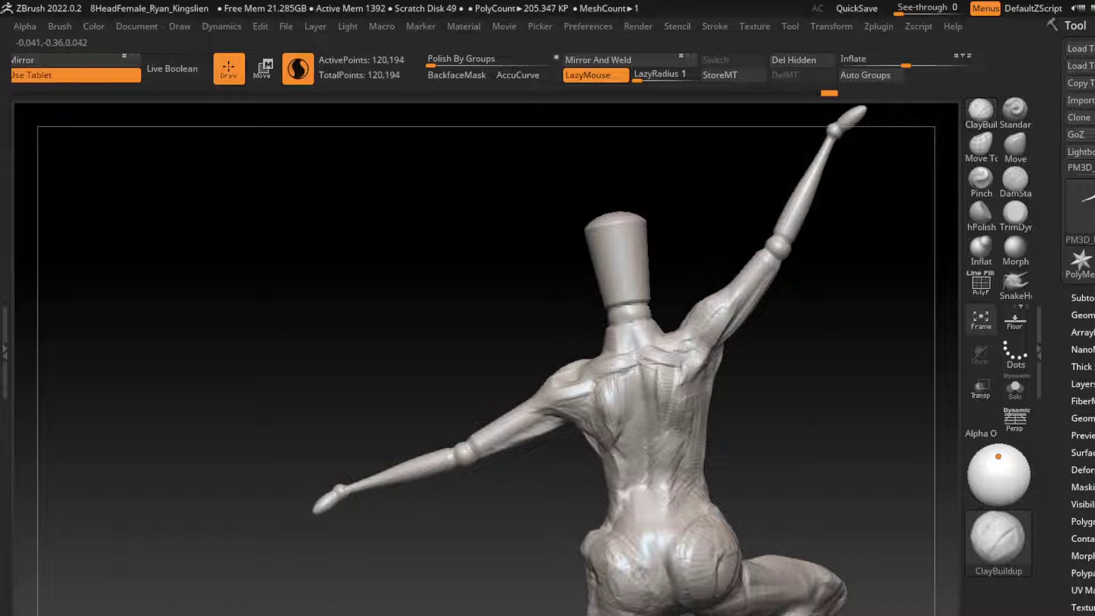
pyautogui.moveTo(656, 571)
pyautogui.mouseDown()
pyautogui.moveTo(627, 507)
pyautogui.moveTo(633, 479)
pyautogui.mouseUp()
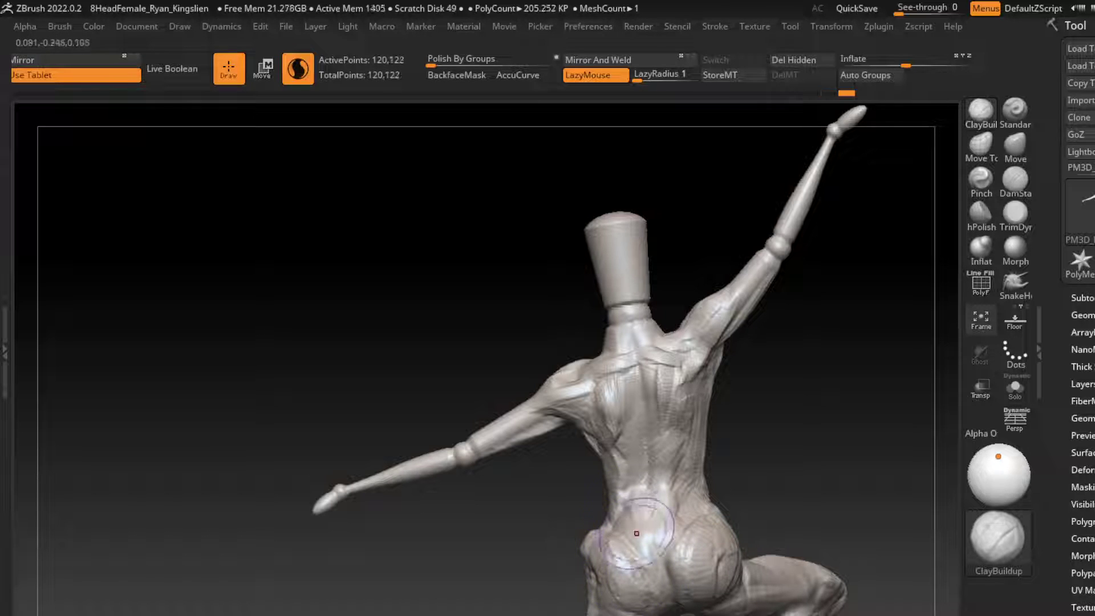
pyautogui.moveTo(655, 548)
pyautogui.mouseDown()
pyautogui.moveTo(615, 481)
pyautogui.moveTo(650, 499)
pyautogui.moveTo(632, 456)
pyautogui.moveTo(667, 502)
pyautogui.mouseUp()
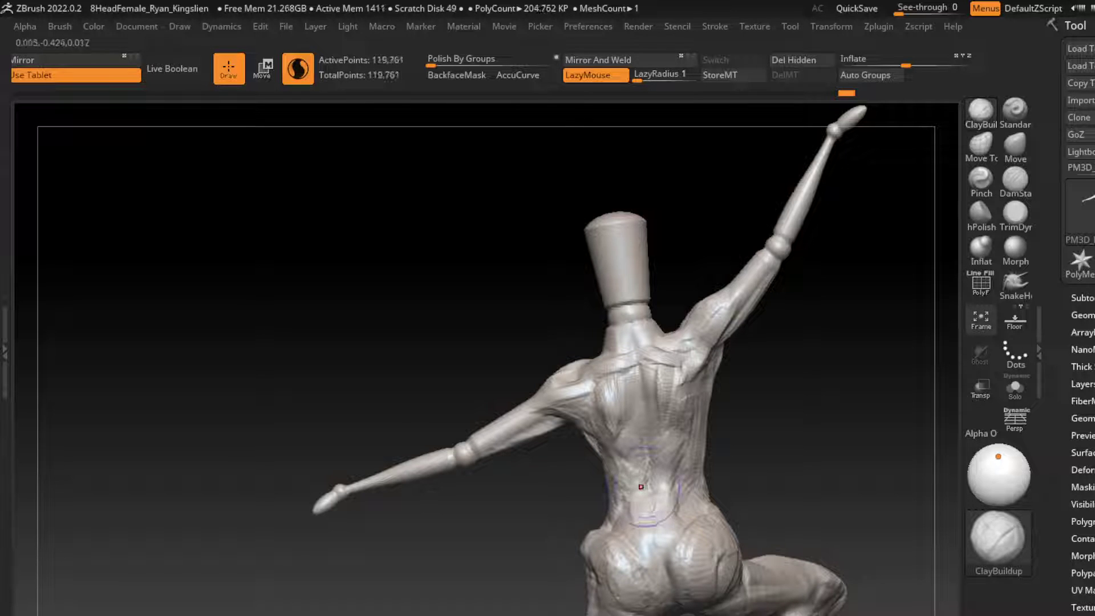
pyautogui.moveTo(228, 343); pyautogui.dragTo(513, 343)
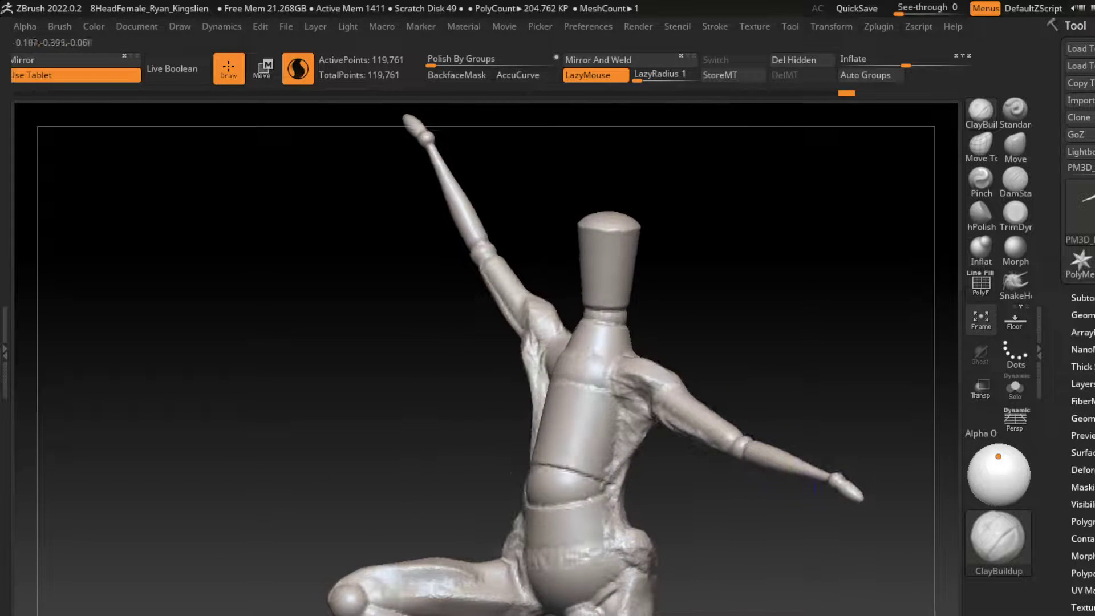
# Touch up the lower torso and resculpt the lower back with clay.
pyautogui.moveTo(618, 456); pyautogui.dragTo(624, 542)
pyautogui.moveTo(342, 342); pyautogui.dragTo(804, 443)
pyautogui.press('l')
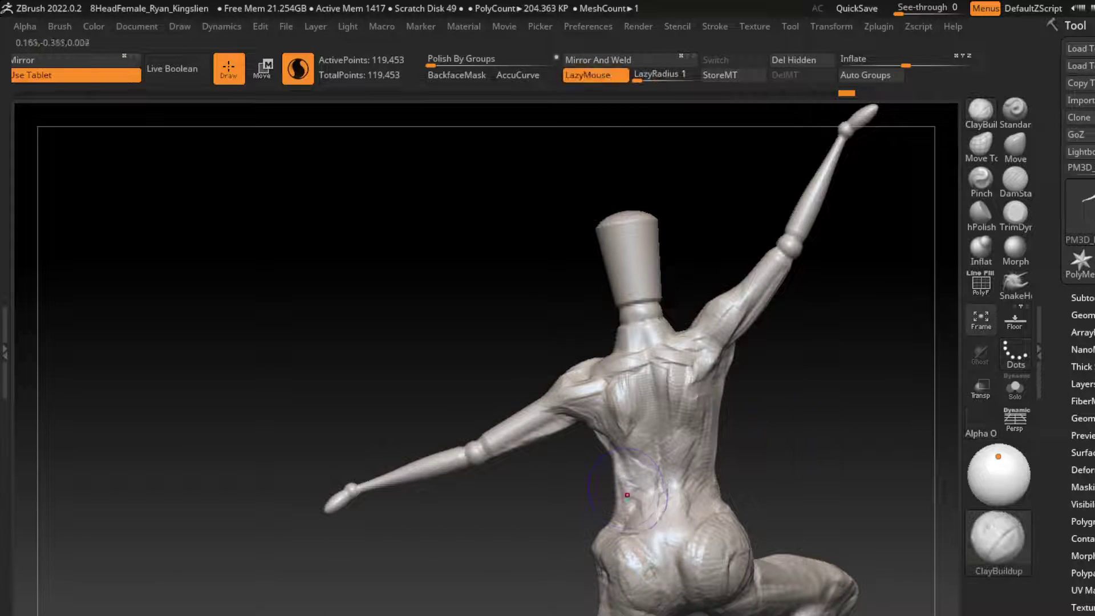
pyautogui.moveTo(627, 468); pyautogui.dragTo(644, 542)
pyautogui.moveTo(701, 484)
pyautogui.mouseDown()
pyautogui.moveTo(653, 541)
pyautogui.moveTo(608, 548)
pyautogui.mouseUp()
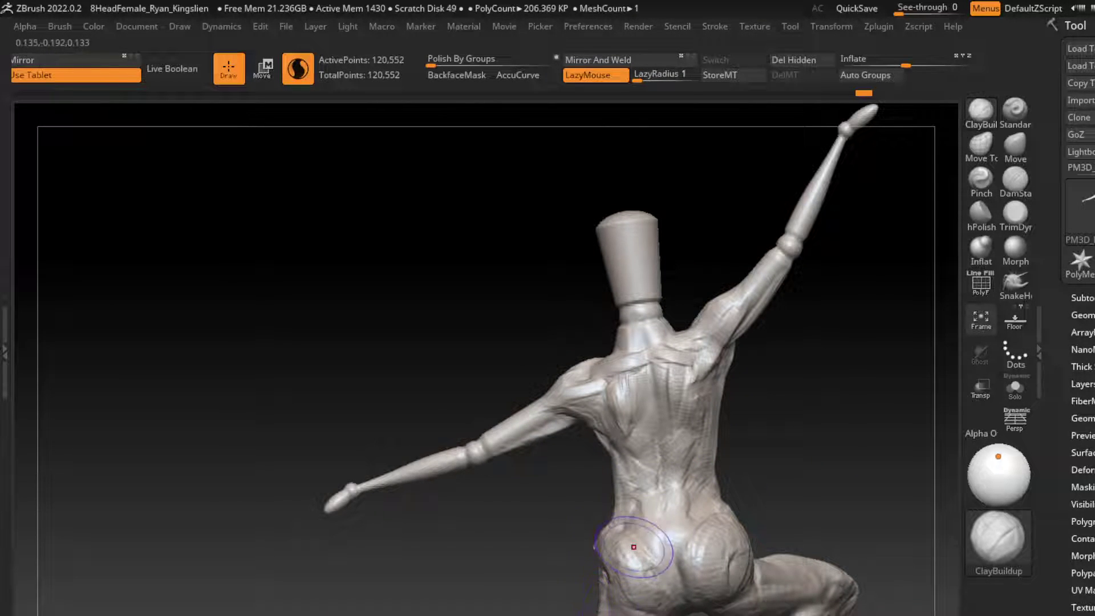
# Reshape and refine both buttocks with fuller clay strokes.
pyautogui.moveTo(598, 610)
pyautogui.mouseDown()
pyautogui.moveTo(647, 573)
pyautogui.moveTo(684, 564)
pyautogui.moveTo(628, 536)
pyautogui.moveTo(656, 536)
pyautogui.mouseUp()
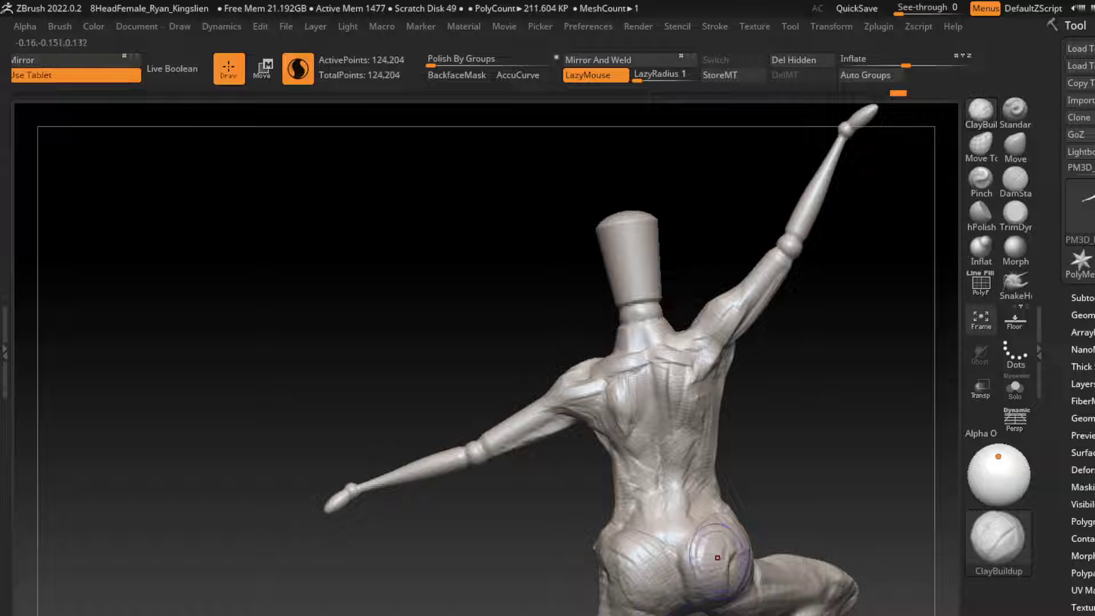
pyautogui.moveTo(725, 559)
pyautogui.mouseDown()
pyautogui.moveTo(703, 530)
pyautogui.moveTo(712, 513)
pyautogui.mouseUp()
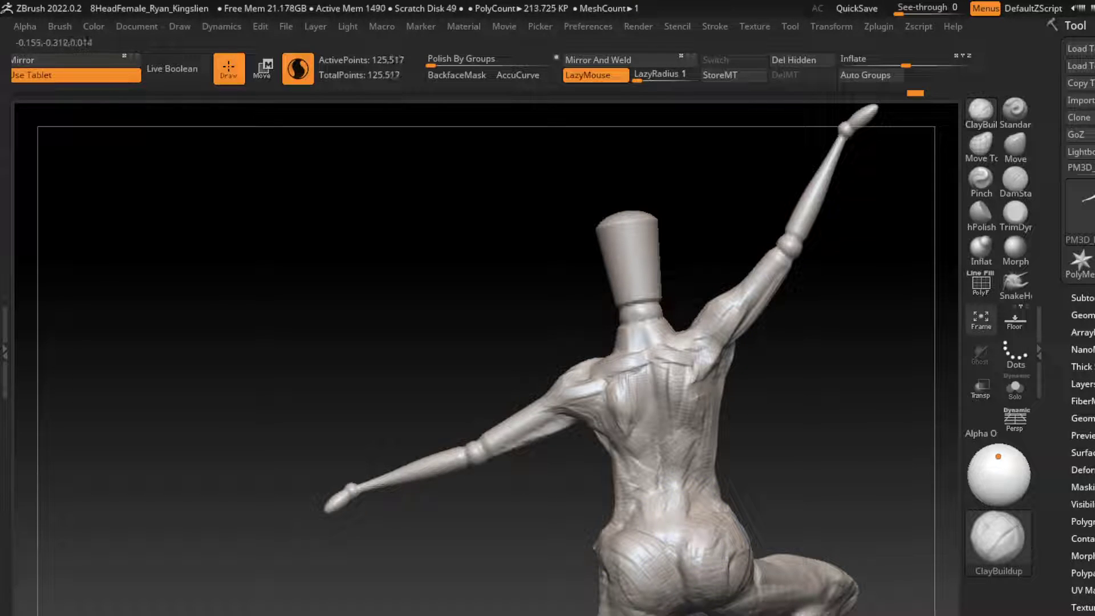
pyautogui.moveTo(695, 570); pyautogui.dragTo(727, 516)
pyautogui.moveTo(678, 596); pyautogui.dragTo(650, 553)
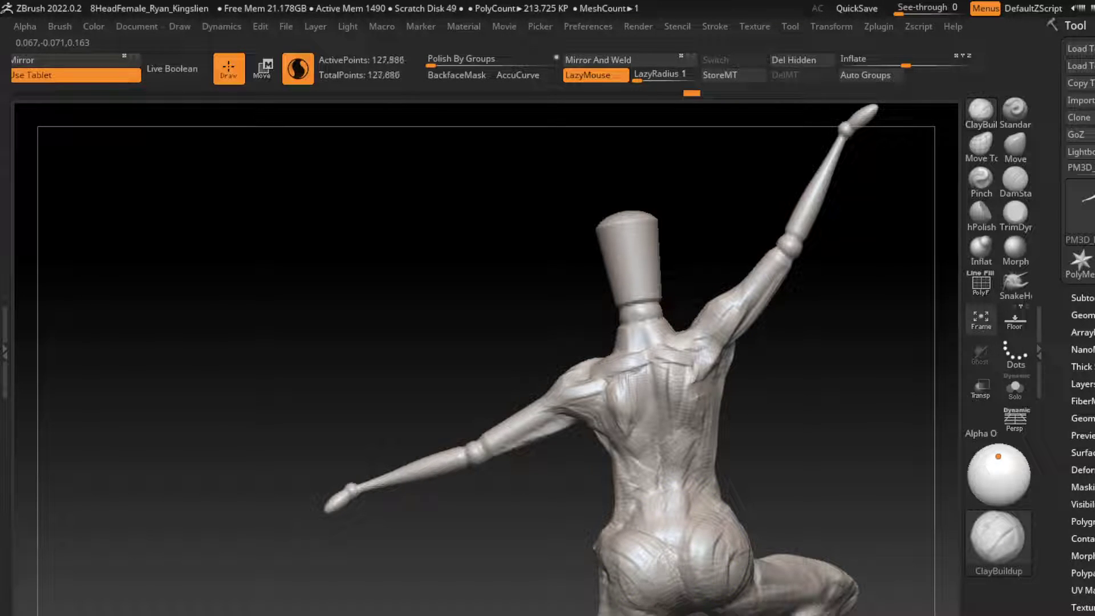
pyautogui.moveTo(639, 593)
pyautogui.mouseDown()
pyautogui.moveTo(684, 544)
pyautogui.moveTo(667, 533)
pyautogui.mouseUp()
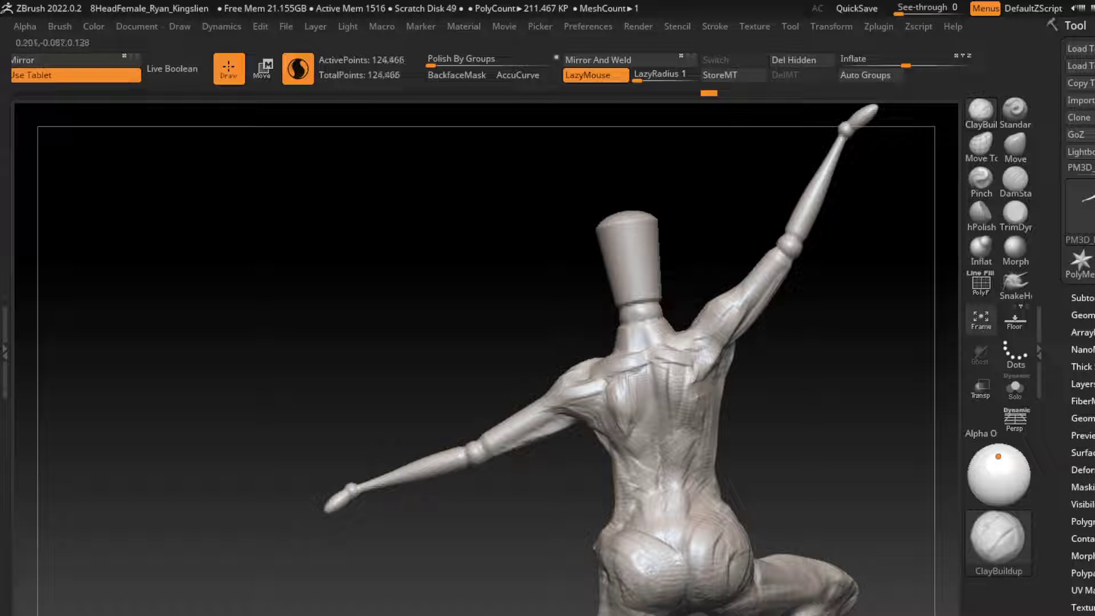
pyautogui.moveTo(627, 610)
pyautogui.mouseDown()
pyautogui.moveTo(624, 559)
pyautogui.moveTo(642, 565)
pyautogui.moveTo(741, 528)
pyautogui.mouseUp()
pyautogui.moveTo(679, 582); pyautogui.dragTo(723, 596)
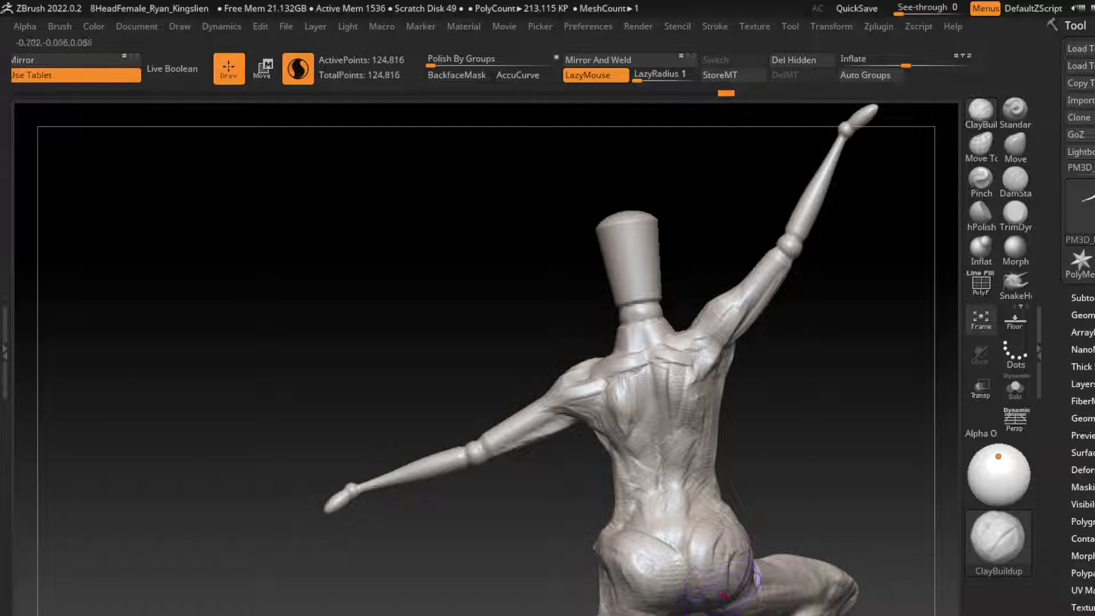
# Build up the back of the raised thigh and its buttock crease.
pyautogui.keyDown('alt'); pyautogui.moveTo(733, 558); pyautogui.dragTo(721, 482); pyautogui.keyUp('alt')
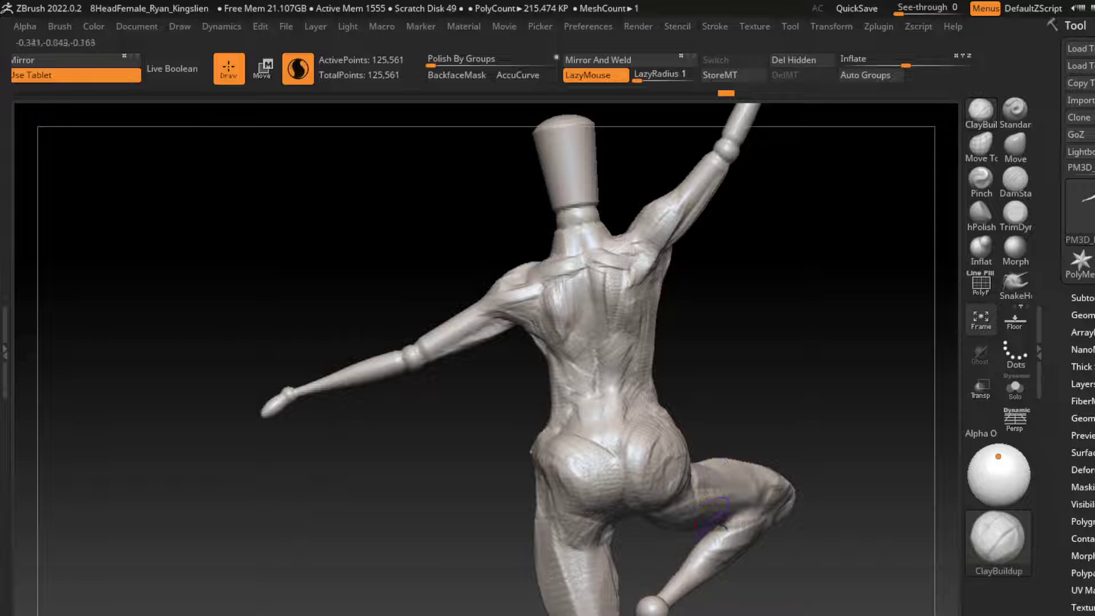
pyautogui.moveTo(723, 524)
pyautogui.mouseDown()
pyautogui.moveTo(684, 479)
pyautogui.moveTo(702, 473)
pyautogui.moveTo(723, 528)
pyautogui.mouseUp()
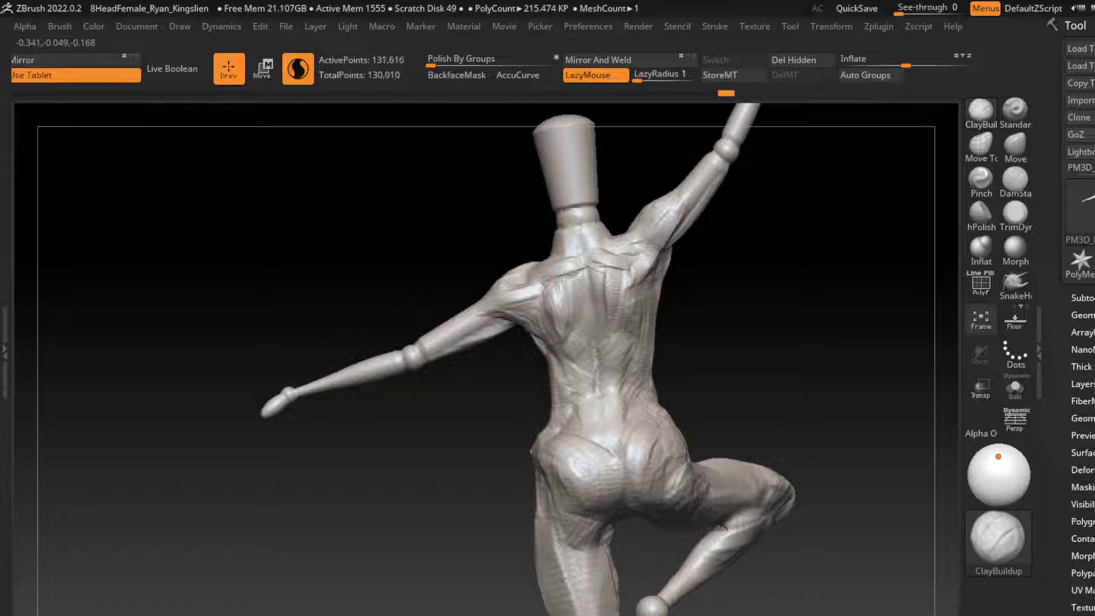
pyautogui.moveTo(764, 496); pyautogui.dragTo(678, 484)
pyautogui.moveTo(656, 434); pyautogui.dragTo(690, 507)
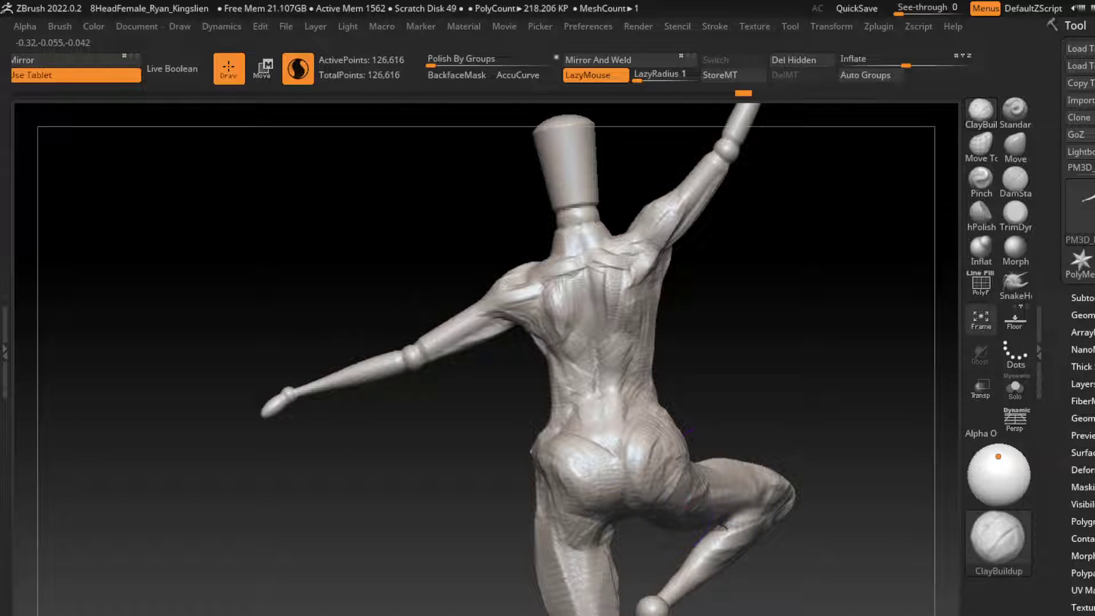
pyautogui.moveTo(796, 460); pyautogui.dragTo(734, 391)
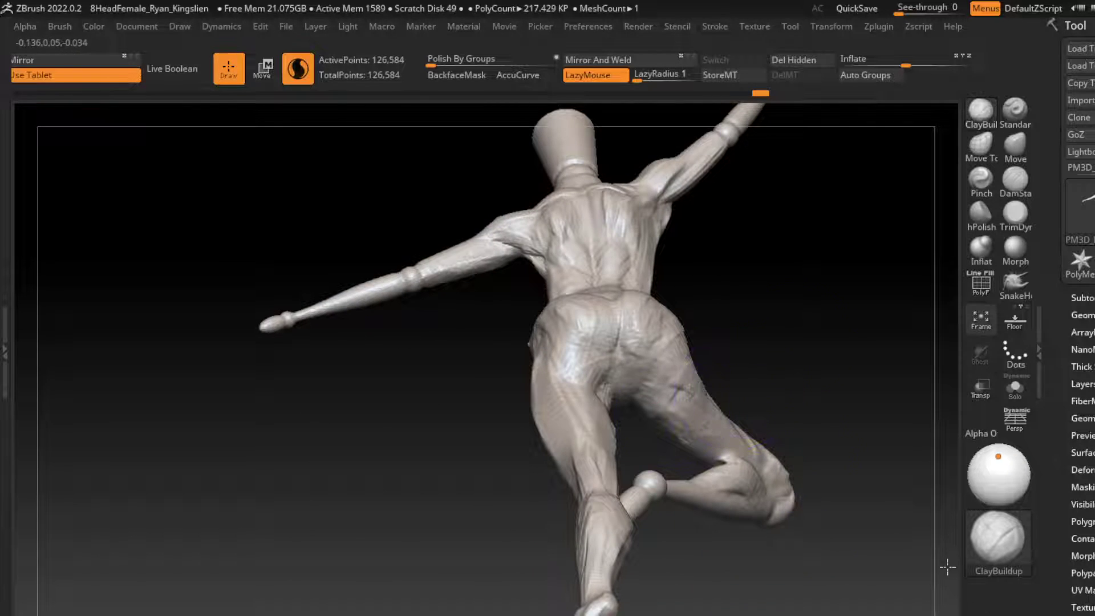
# Orbit around the figure's back, neck and shoulders, touching up the raised leg.
pyautogui.moveTo(947, 566)
pyautogui.mouseDown()
pyautogui.moveTo(798, 390)
pyautogui.moveTo(913, 502)
pyautogui.mouseUp()
pyautogui.moveTo(764, 302); pyautogui.dragTo(904, 562)
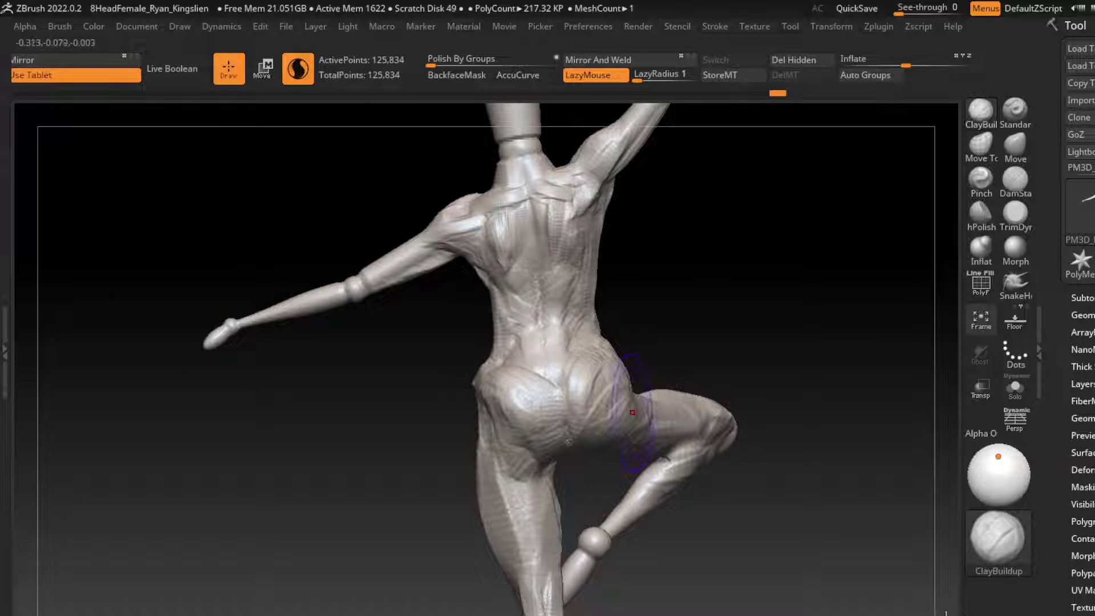
pyautogui.moveTo(816, 388)
pyautogui.mouseDown()
pyautogui.moveTo(691, 433)
pyautogui.moveTo(684, 451)
pyautogui.mouseUp()
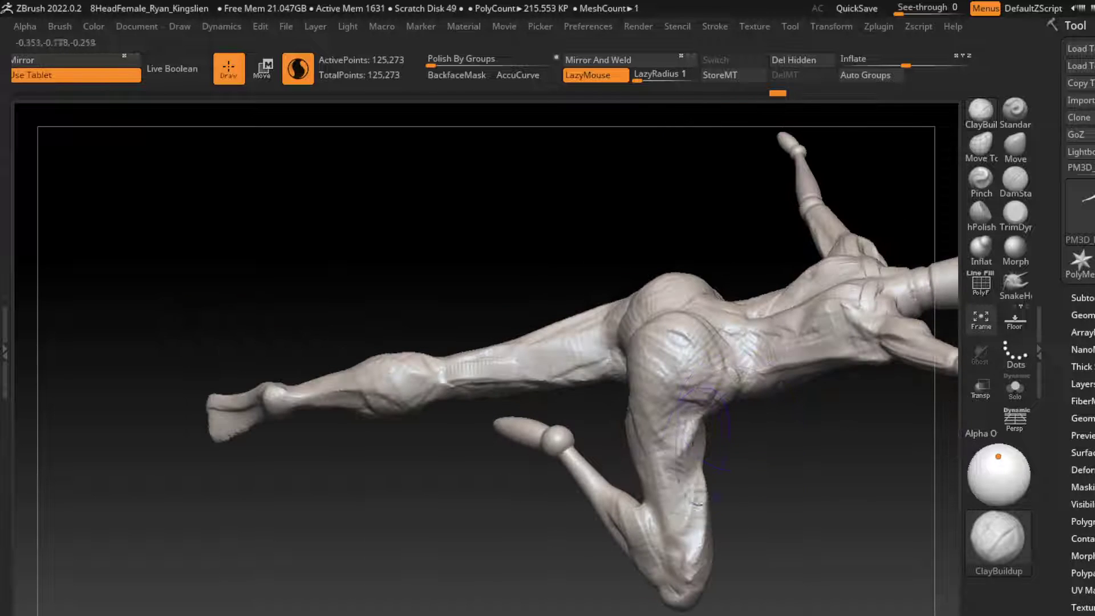
pyautogui.moveTo(720, 501)
pyautogui.mouseDown()
pyautogui.moveTo(696, 468)
pyautogui.moveTo(690, 570)
pyautogui.mouseUp()
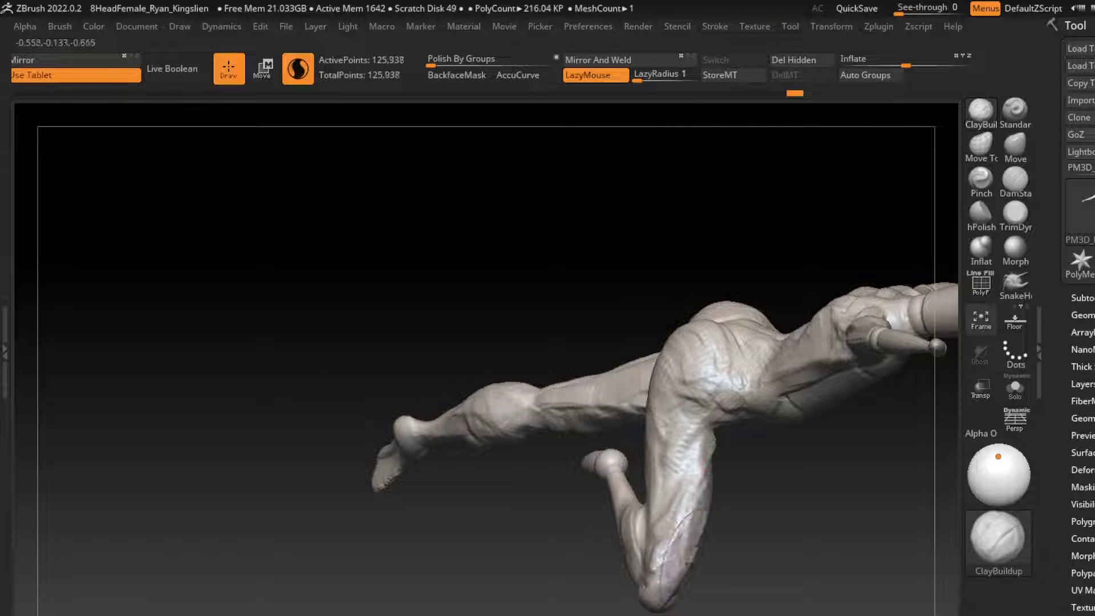
pyautogui.moveTo(713, 485)
pyautogui.mouseDown()
pyautogui.moveTo(816, 498)
pyautogui.moveTo(909, 489)
pyautogui.mouseUp()
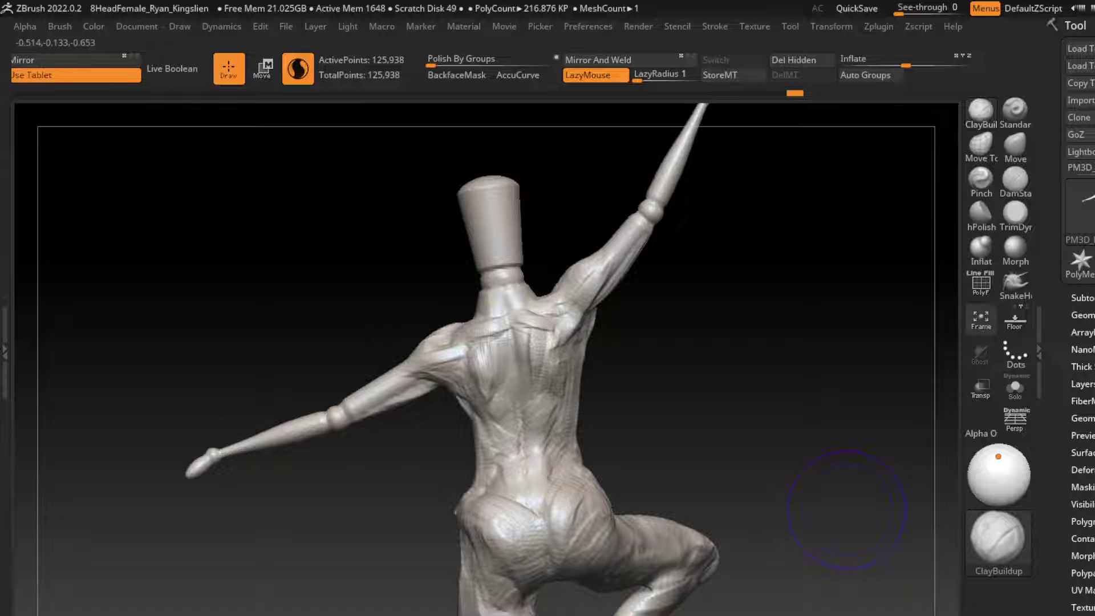
# Sculpt the raised knee and lower buttock, then pick DamStandard for the crease.
pyautogui.moveTo(847, 509); pyautogui.dragTo(712, 433)
pyautogui.moveTo(593, 454); pyautogui.dragTo(690, 433)
pyautogui.moveTo(769, 393)
pyautogui.mouseDown()
pyautogui.moveTo(668, 495)
pyautogui.moveTo(689, 491)
pyautogui.moveTo(585, 476)
pyautogui.mouseUp()
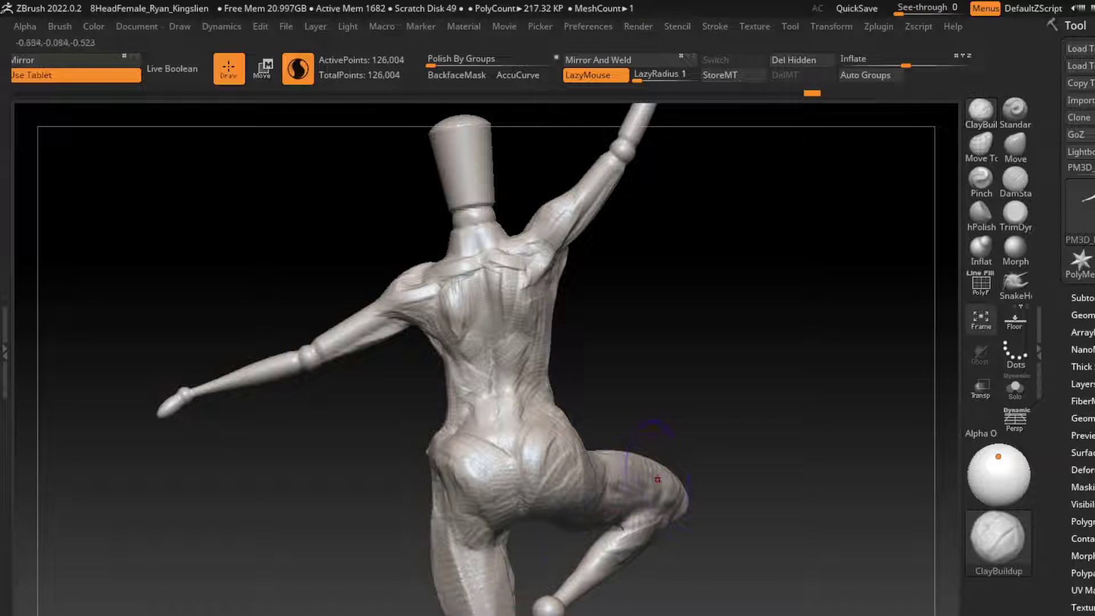
pyautogui.moveTo(799, 456); pyautogui.dragTo(798, 388)
pyautogui.click(1015, 180)
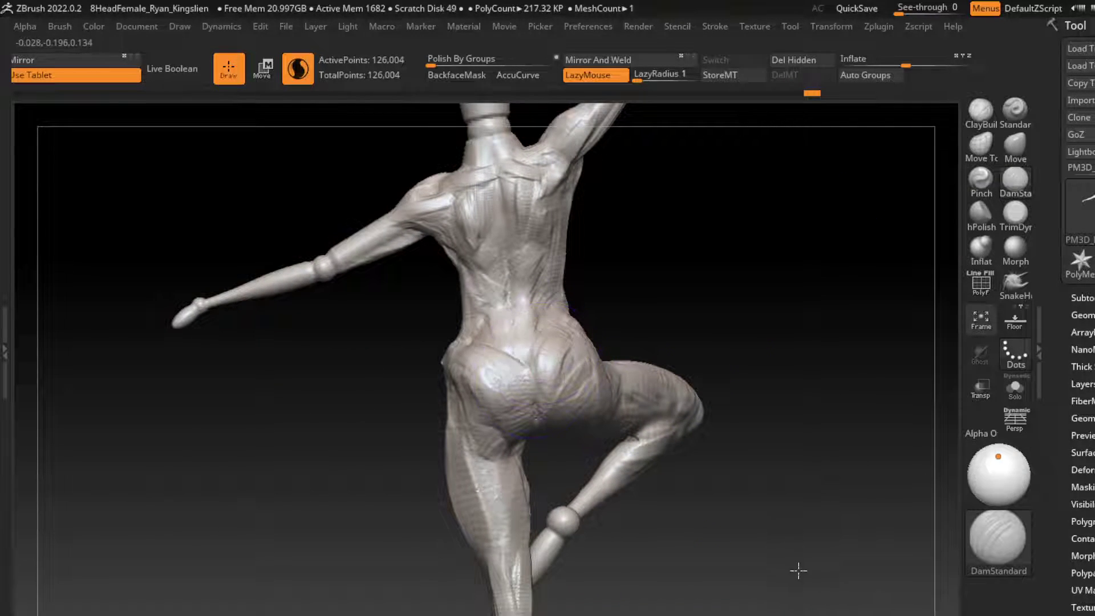
# Deepen the buttock cleft and build up the left buttock with ClayBuildup.
pyautogui.moveTo(530, 354); pyautogui.dragTo(545, 459)
pyautogui.press('s')
pyautogui.press('b')
pyautogui.press('c')
pyautogui.press('b')
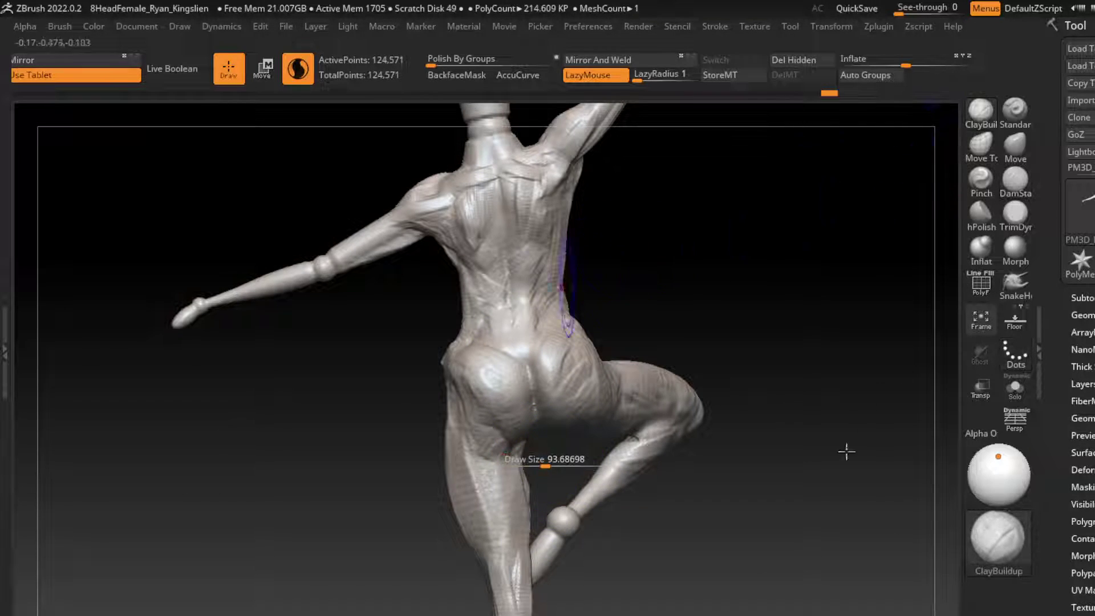
pyautogui.moveTo(547, 388)
pyautogui.mouseDown()
pyautogui.moveTo(565, 354)
pyautogui.moveTo(570, 399)
pyautogui.moveTo(512, 399)
pyautogui.mouseUp()
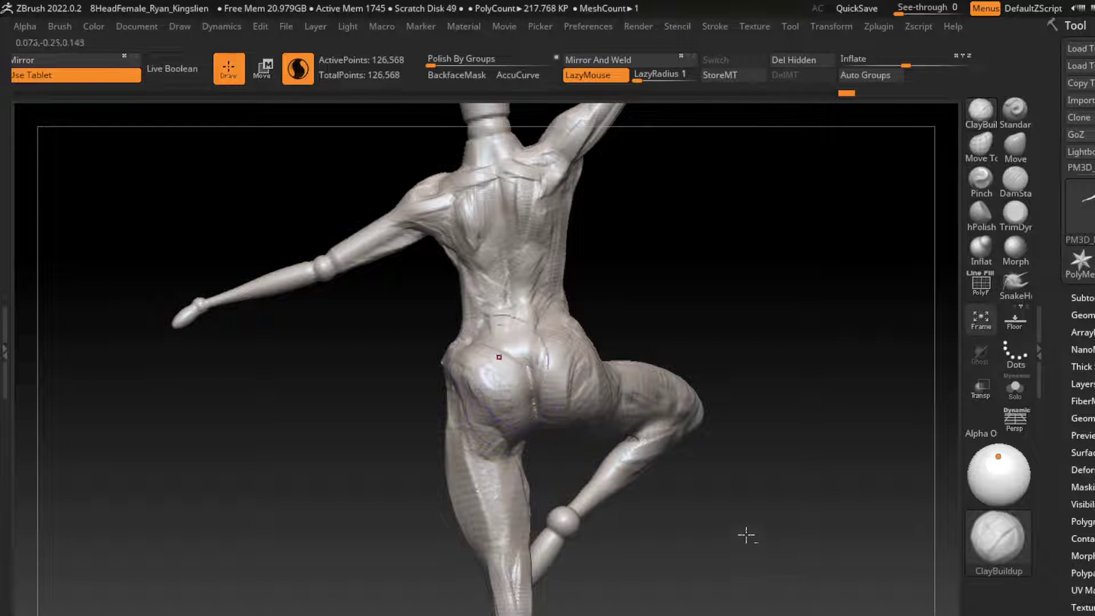
pyautogui.moveTo(499, 357)
pyautogui.mouseDown()
pyautogui.moveTo(514, 376)
pyautogui.moveTo(562, 365)
pyautogui.moveTo(501, 388)
pyautogui.mouseUp()
# Carve a DamStandard groove along the lower back, then build clay along the lower spine.
pyautogui.press('b')
pyautogui.press('d')
pyautogui.press('s')
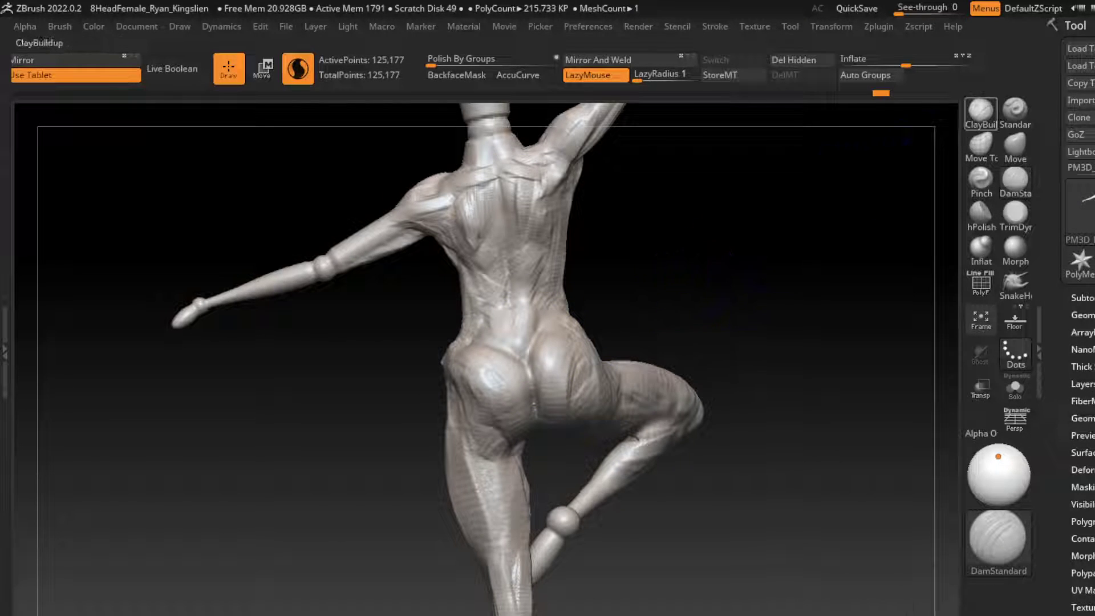
pyautogui.moveTo(496, 319); pyautogui.dragTo(513, 353)
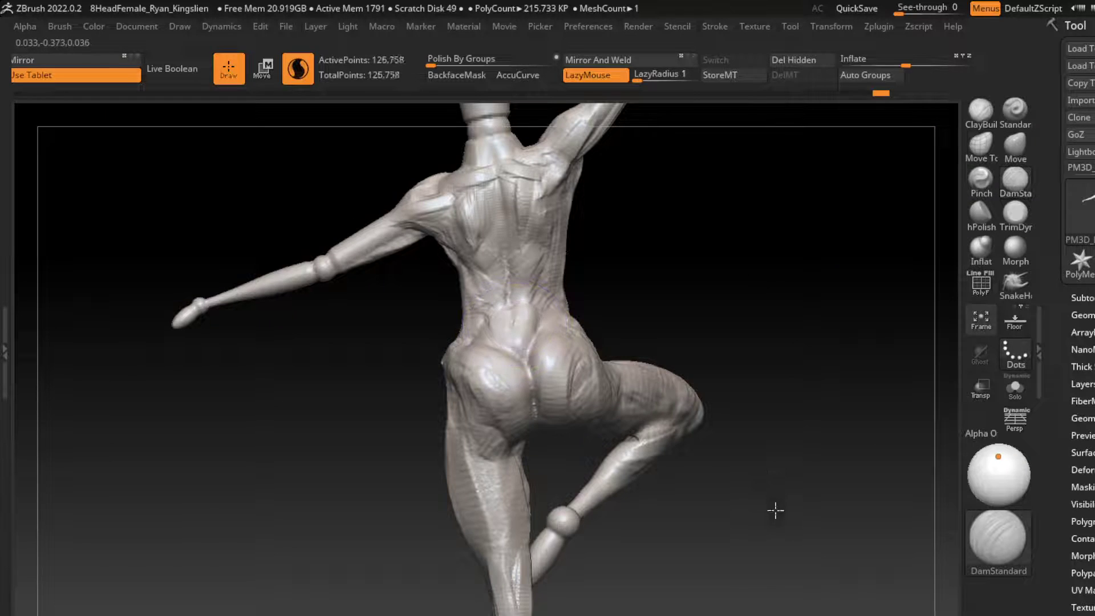
pyautogui.click(980, 111)
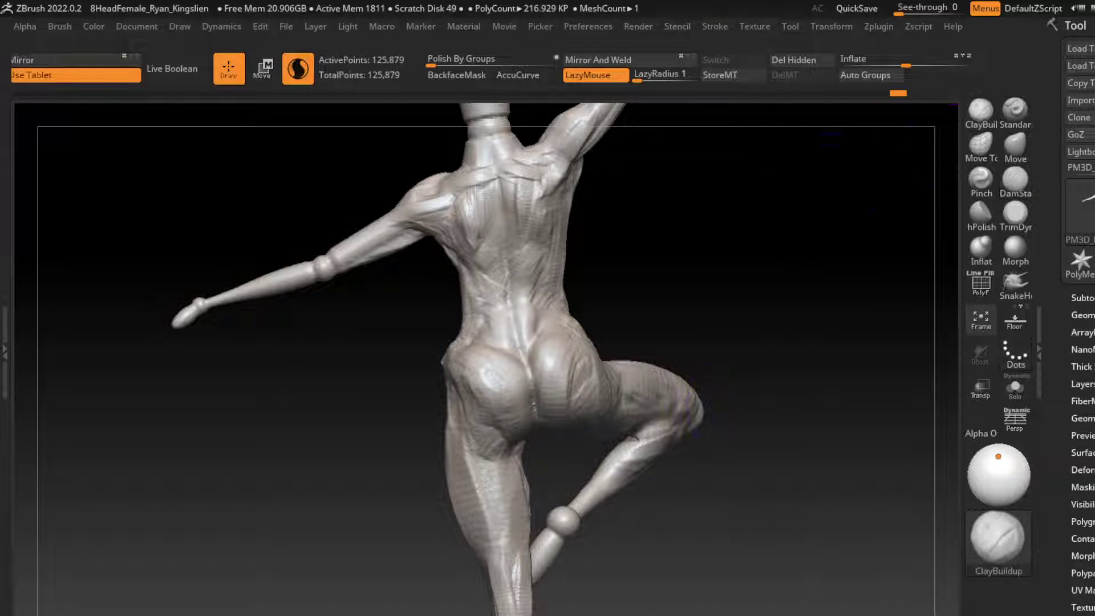
pyautogui.moveTo(523, 292); pyautogui.dragTo(516, 342)
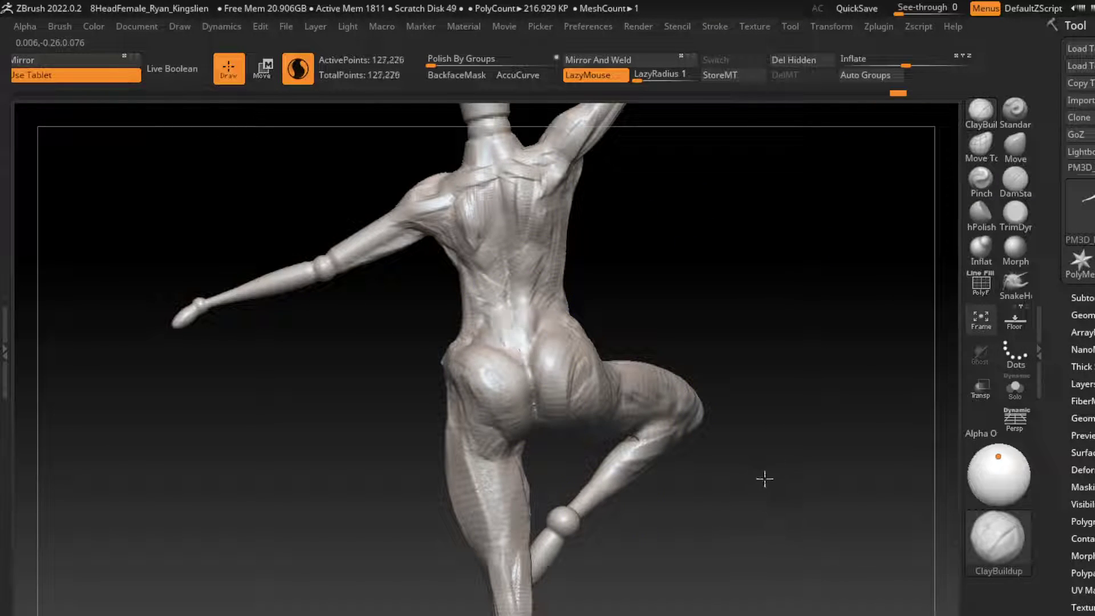
# Undo the lower-back strokes, resculpt the left buttock, then undo that smoothing too.
pyautogui.hotkey('ctrl', 'z')
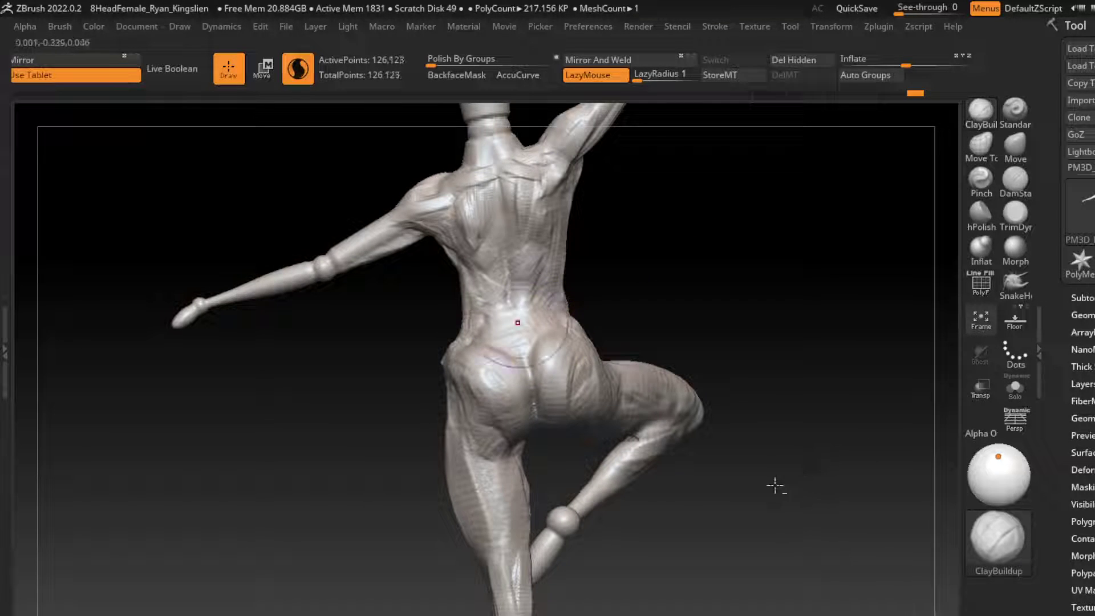
pyautogui.hotkey('ctrl', 'z')
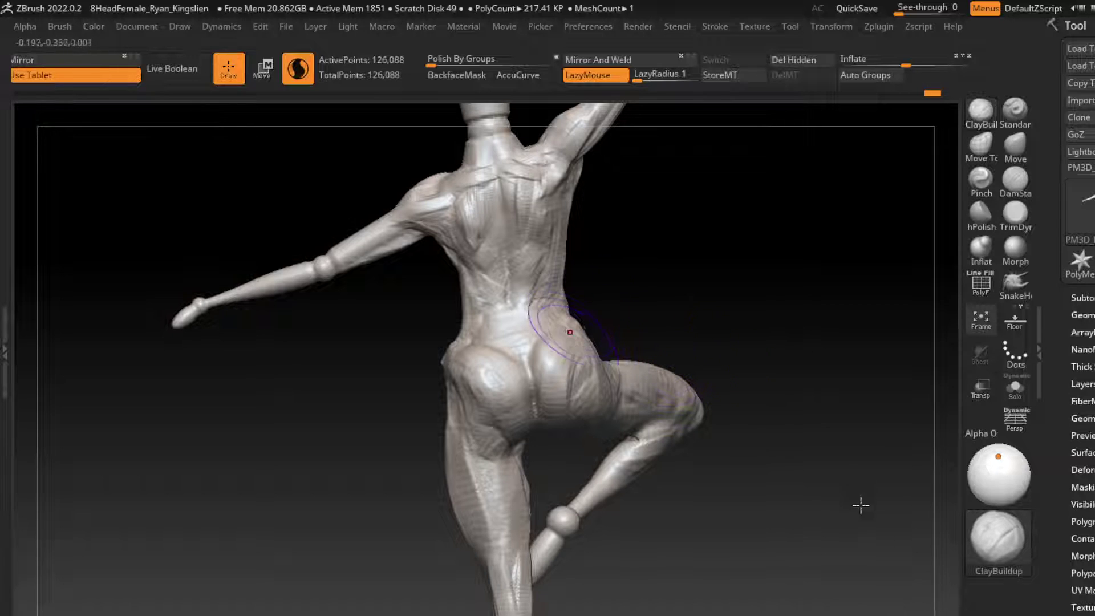
pyautogui.hotkey('ctrl', 'z')
pyautogui.keyDown('shift'); pyautogui.moveTo(473, 377); pyautogui.dragTo(462, 370); pyautogui.keyUp('shift')
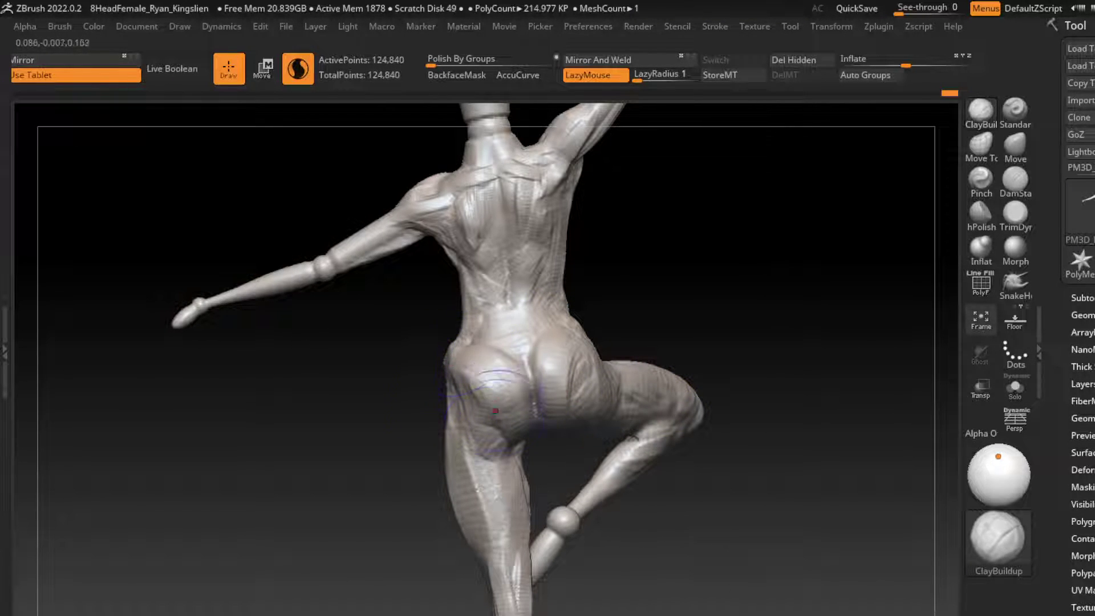
pyautogui.keyDown('shift'); pyautogui.moveTo(495, 410); pyautogui.dragTo(470, 419); pyautogui.keyUp('shift')
pyautogui.hotkey('ctrl', 'z')
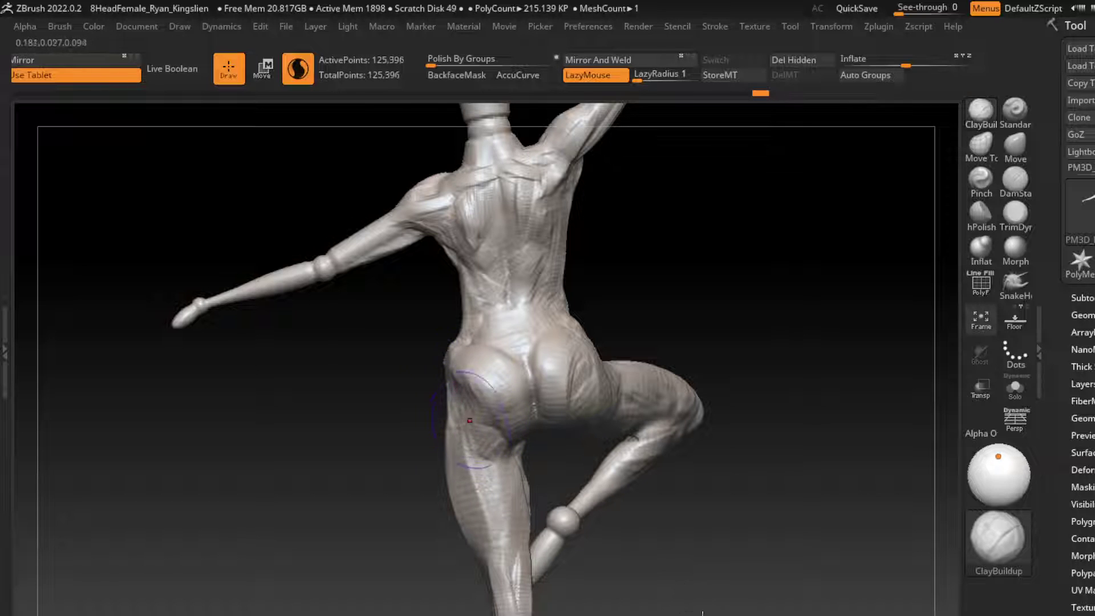
pyautogui.hotkey('ctrl', 'z')
pyautogui.hotkey('ctrl', 'z')
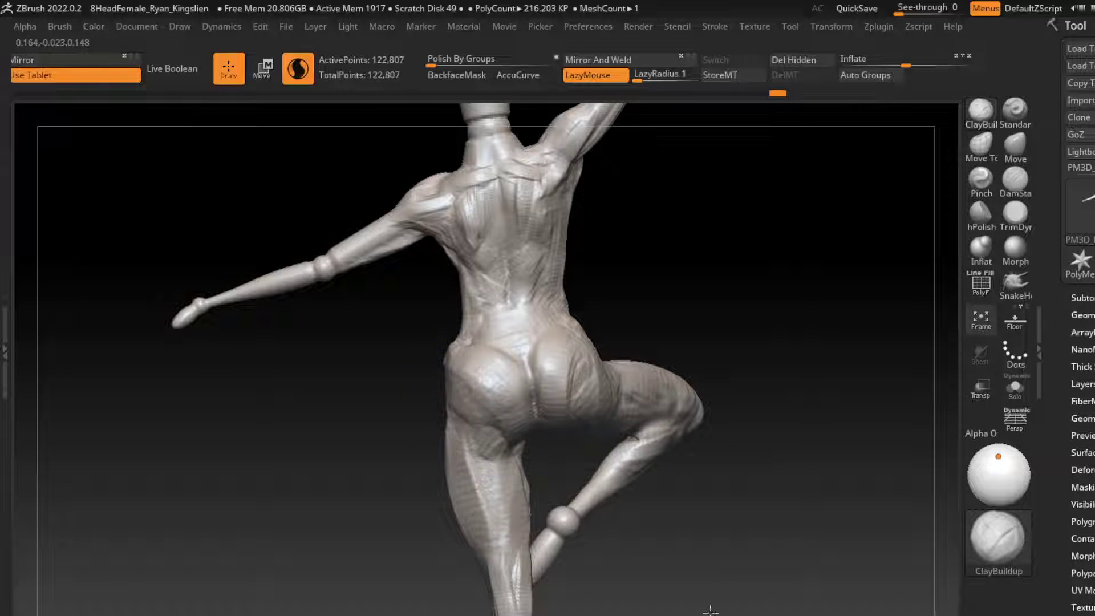
pyautogui.hotkey('ctrl', 'z')
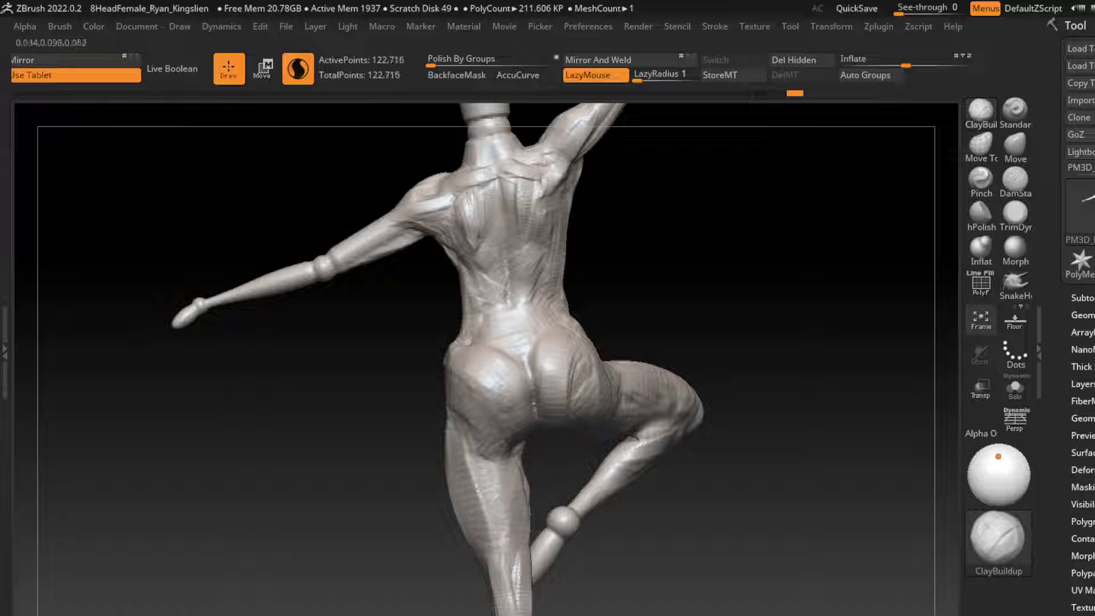
# Step back through the sculpt history, redo one step, and zoom in on the upper back and arm.
pyautogui.hotkey('ctrl', 'z')
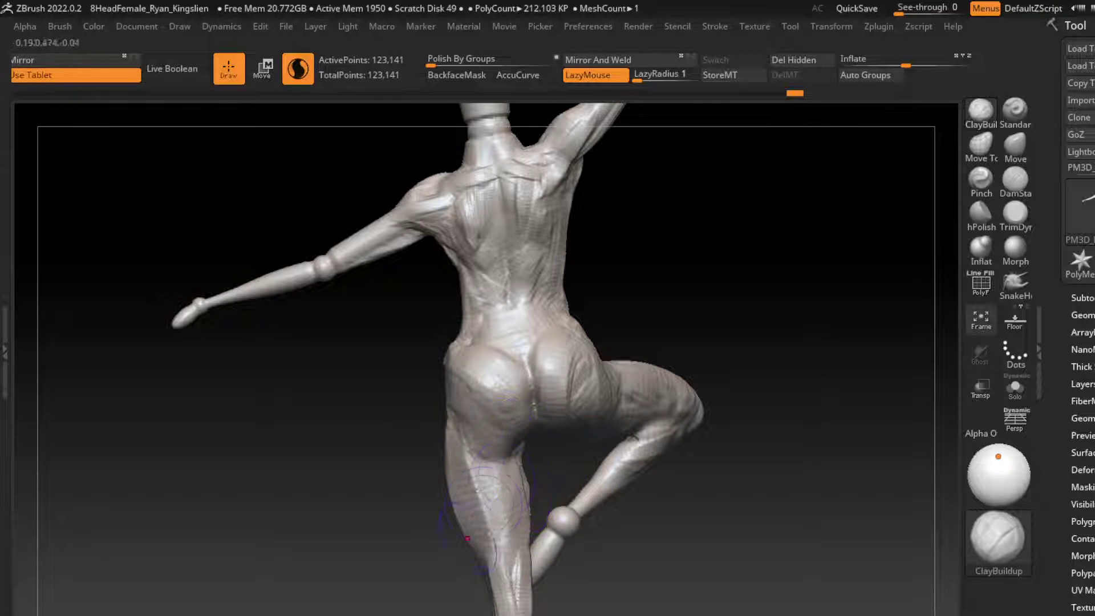
pyautogui.hotkey('ctrl', 'z')
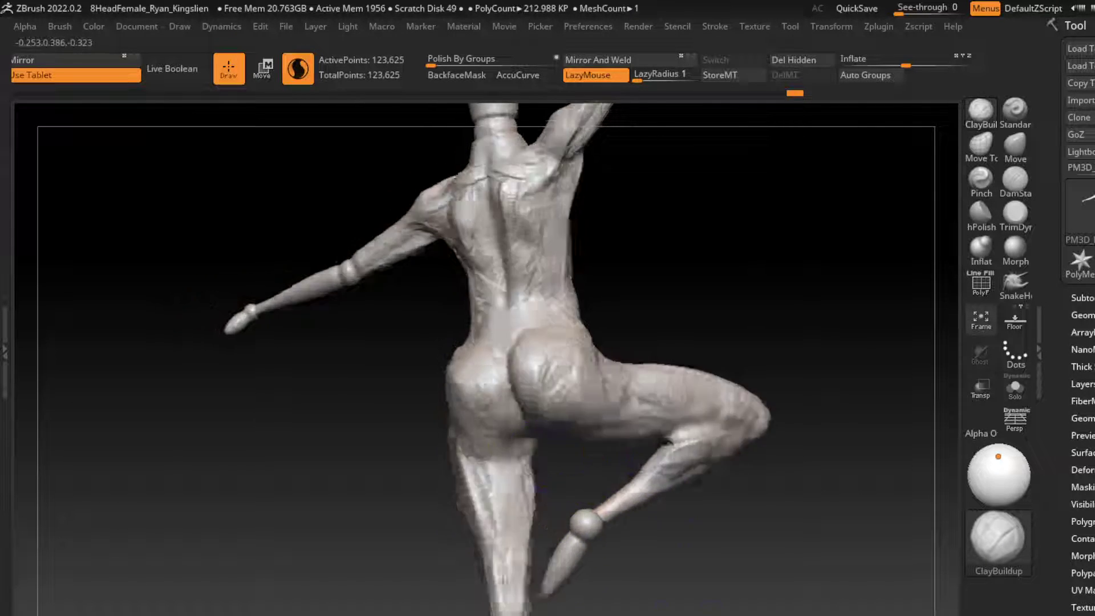
pyautogui.hotkey('ctrl', 'z')
pyautogui.hotkey('ctrl', 'z')
pyautogui.hotkey('ctrl', 'z')
pyautogui.hotkey('ctrl', 'z')
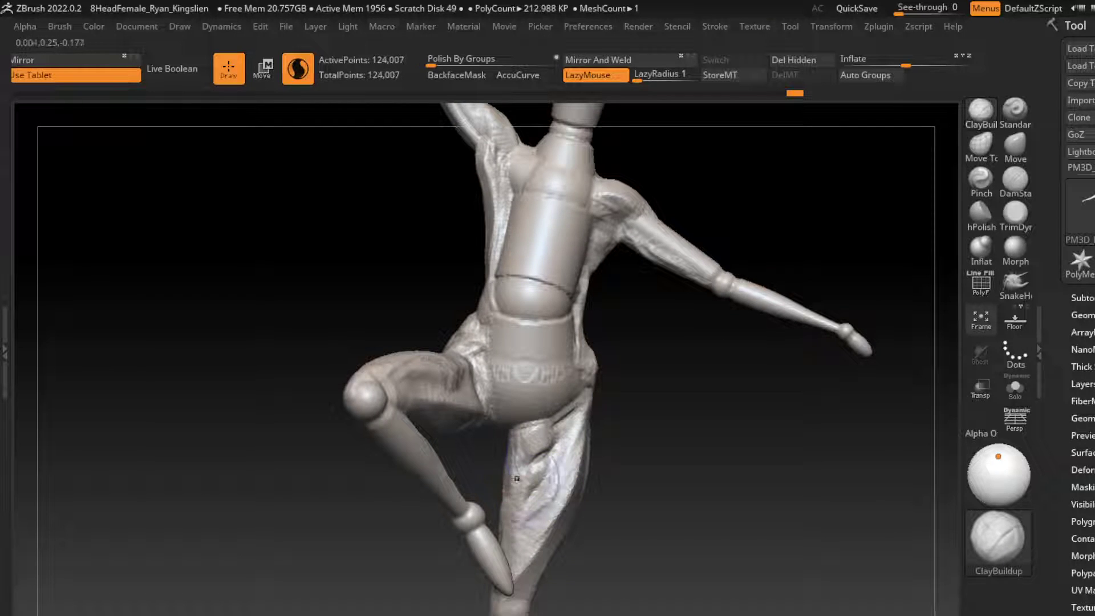
pyautogui.hotkey('ctrl', 'z')
pyautogui.hotkey('ctrl', 'z')
pyautogui.hotkey('ctrl', 'z')
pyautogui.hotkey('ctrl', 'z')
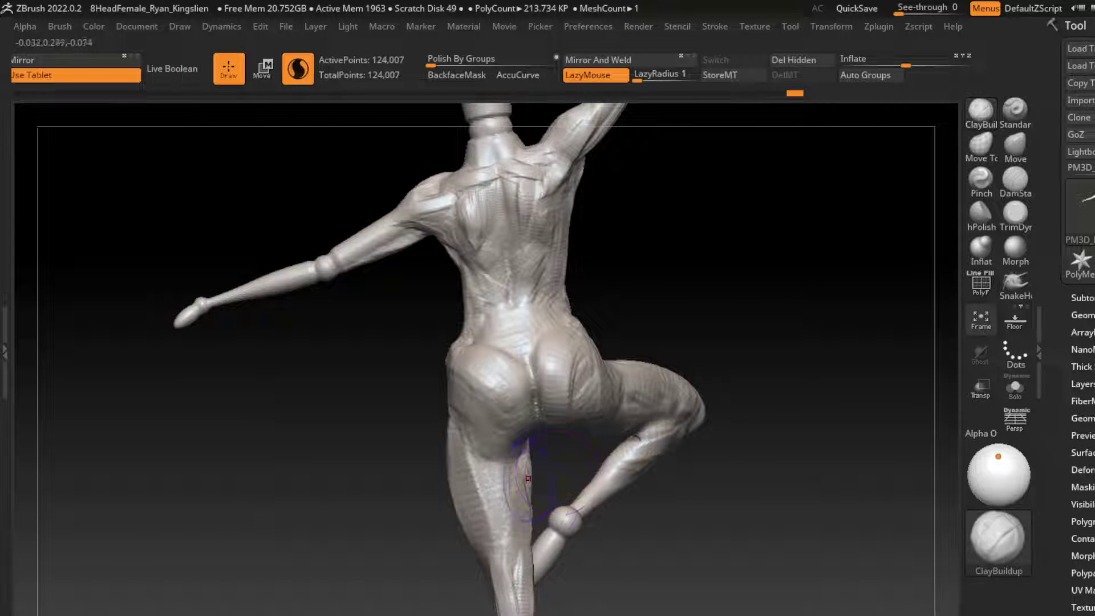
pyautogui.hotkey('ctrl', 'z')
pyautogui.hotkey('ctrl', 'shift', 'z')
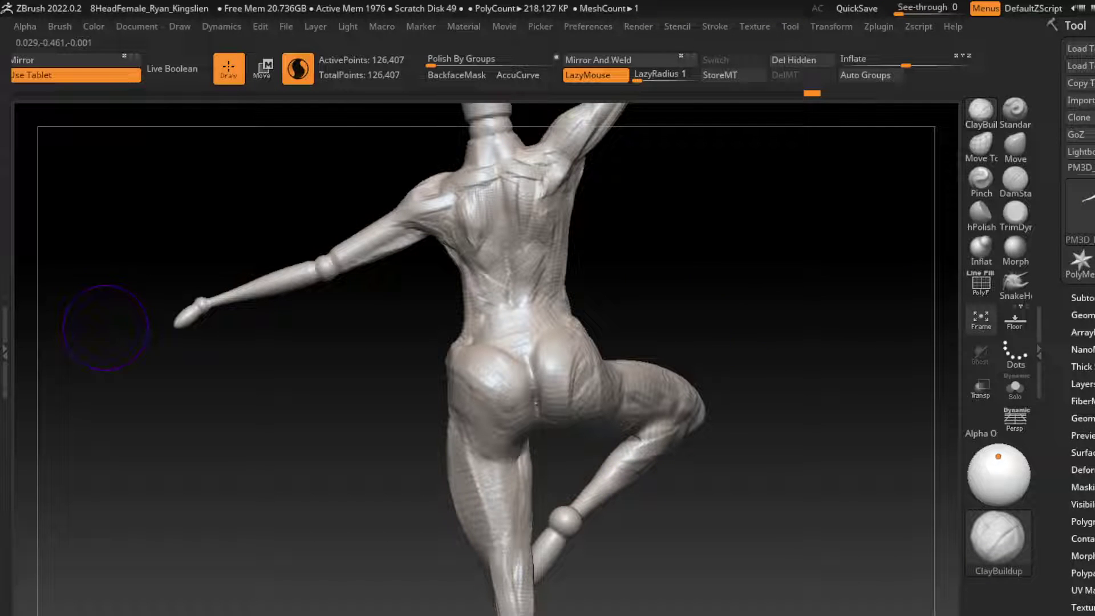
pyautogui.keyDown('alt'); pyautogui.moveTo(335, 352); pyautogui.dragTo(365, 353, button='right'); pyautogui.keyUp('alt')
pyautogui.press('s')
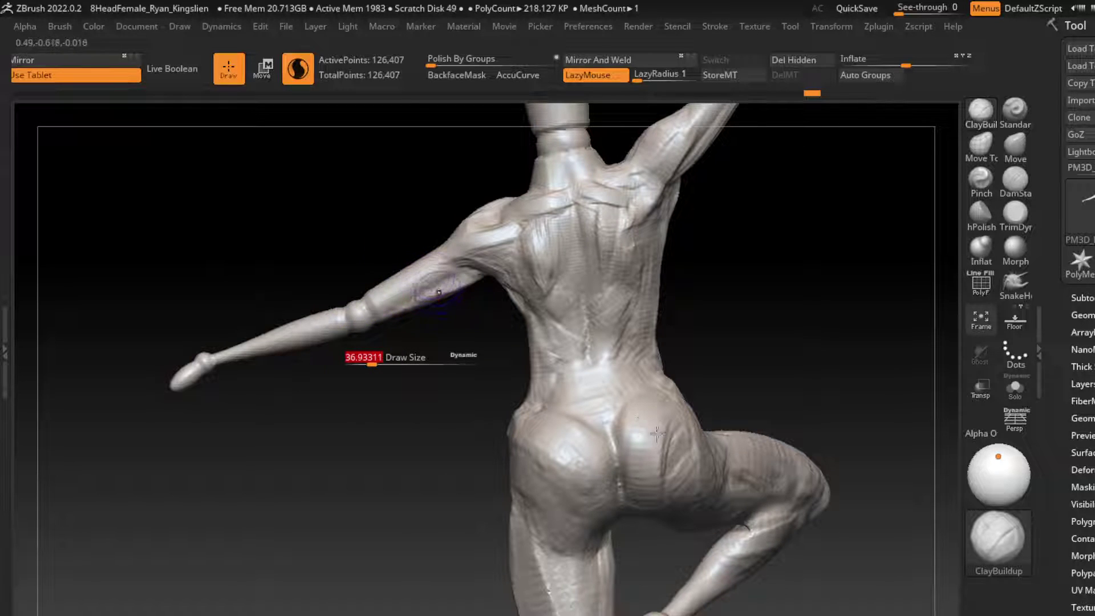
# Add muscle form to the upper arm and smooth the forearm near the elbow.
pyautogui.moveTo(424, 288)
pyautogui.mouseDown()
pyautogui.moveTo(462, 272)
pyautogui.moveTo(354, 330)
pyautogui.mouseUp()
pyautogui.press('ctrl')
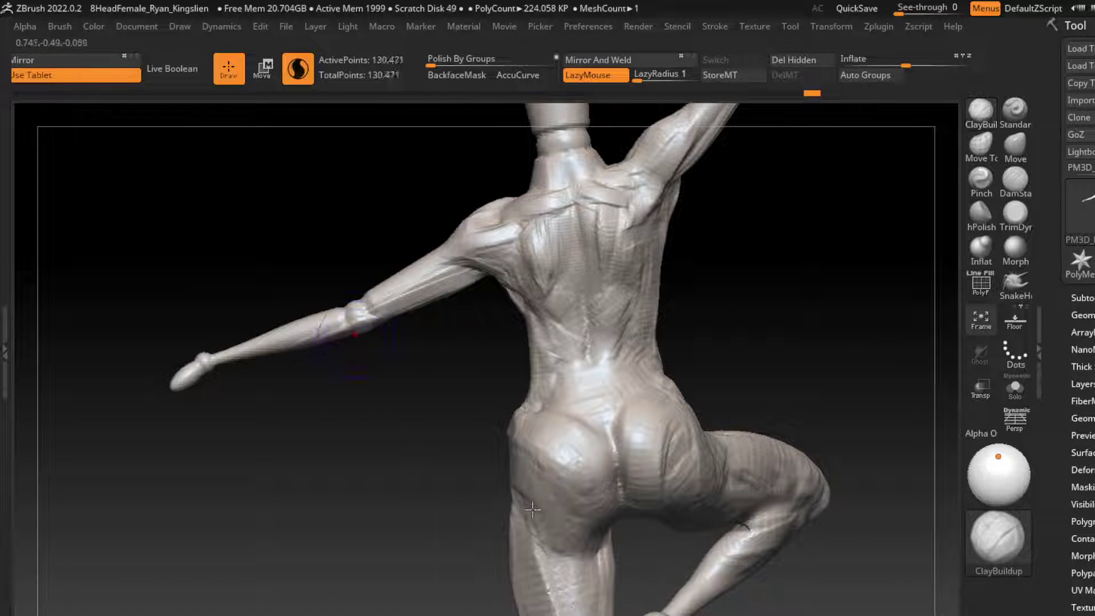
pyautogui.press('s')
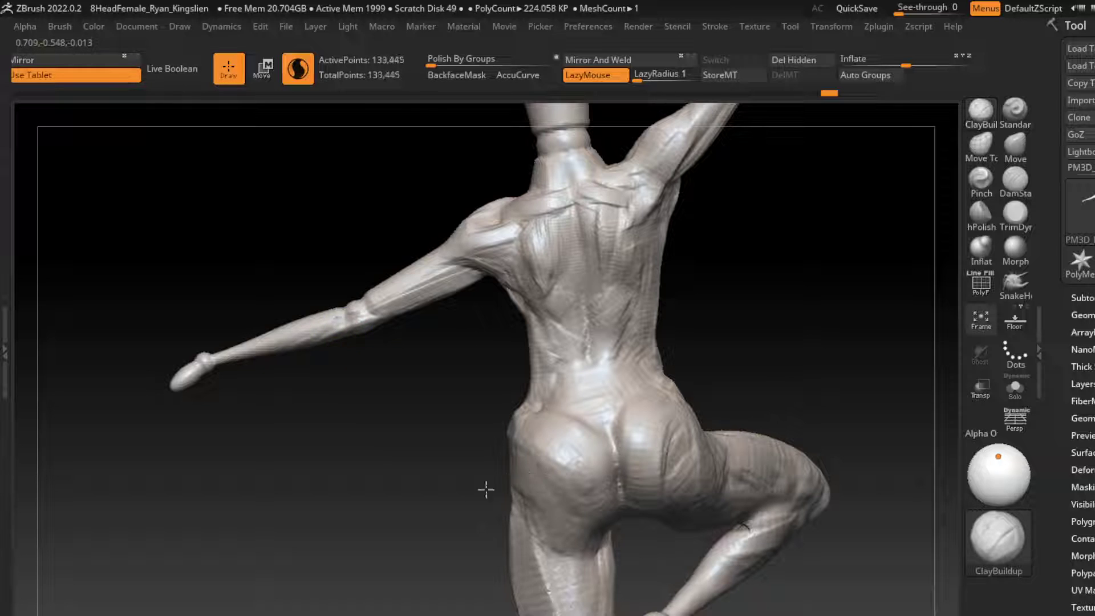
pyautogui.keyDown('shift'); pyautogui.moveTo(353, 317); pyautogui.dragTo(342, 323); pyautogui.keyUp('shift')
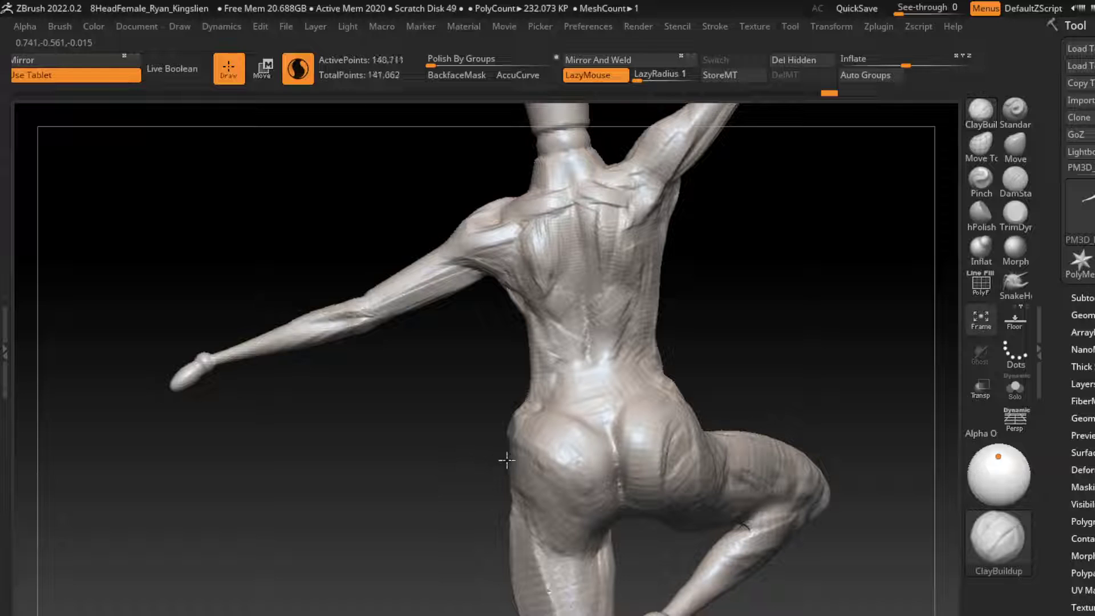
pyautogui.keyDown('shift'); pyautogui.moveTo(310, 322); pyautogui.dragTo(286, 331); pyautogui.keyUp('shift')
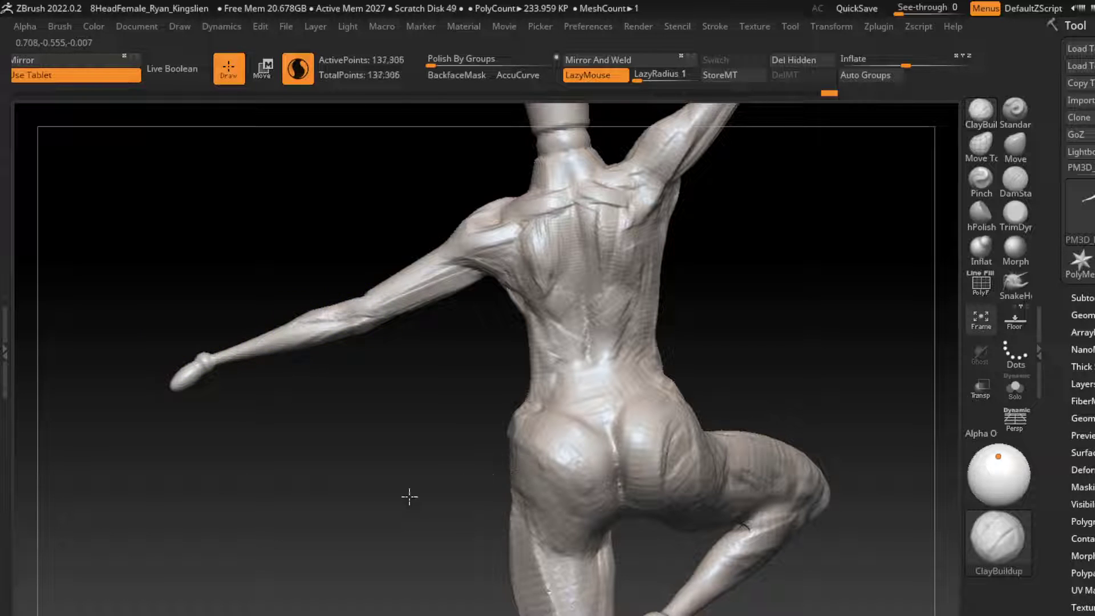
pyautogui.keyDown('shift'); pyautogui.moveTo(342, 311); pyautogui.dragTo(358, 297); pyautogui.keyUp('shift')
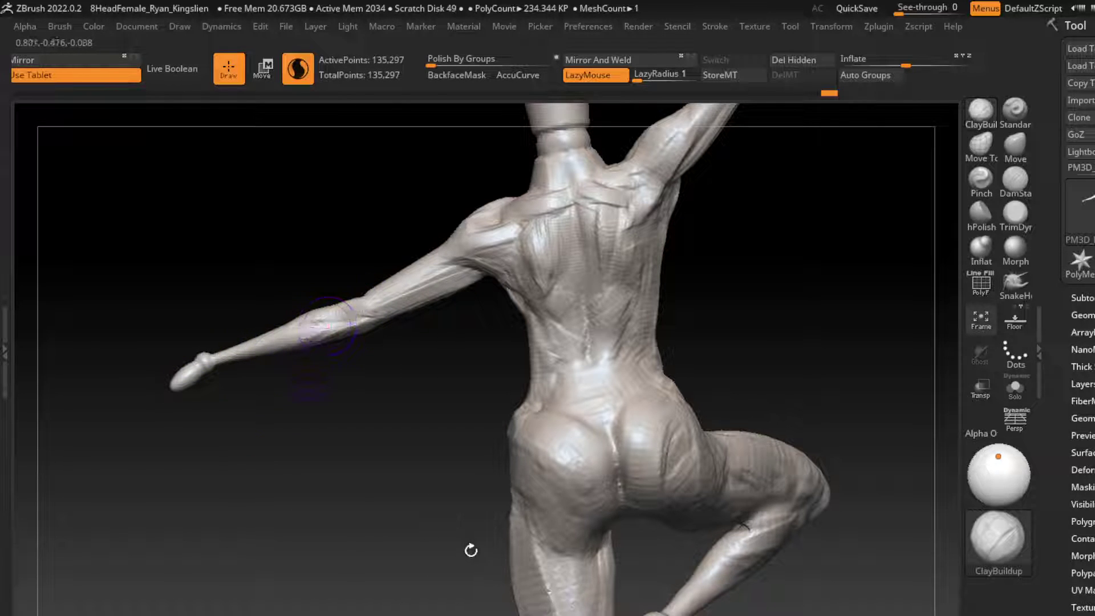
# Resculpt the hand and forearm, orbiting along the arm and back to the hips.
pyautogui.moveTo(447, 516)
pyautogui.mouseDown()
pyautogui.moveTo(426, 582)
pyautogui.moveTo(480, 466)
pyautogui.mouseUp()
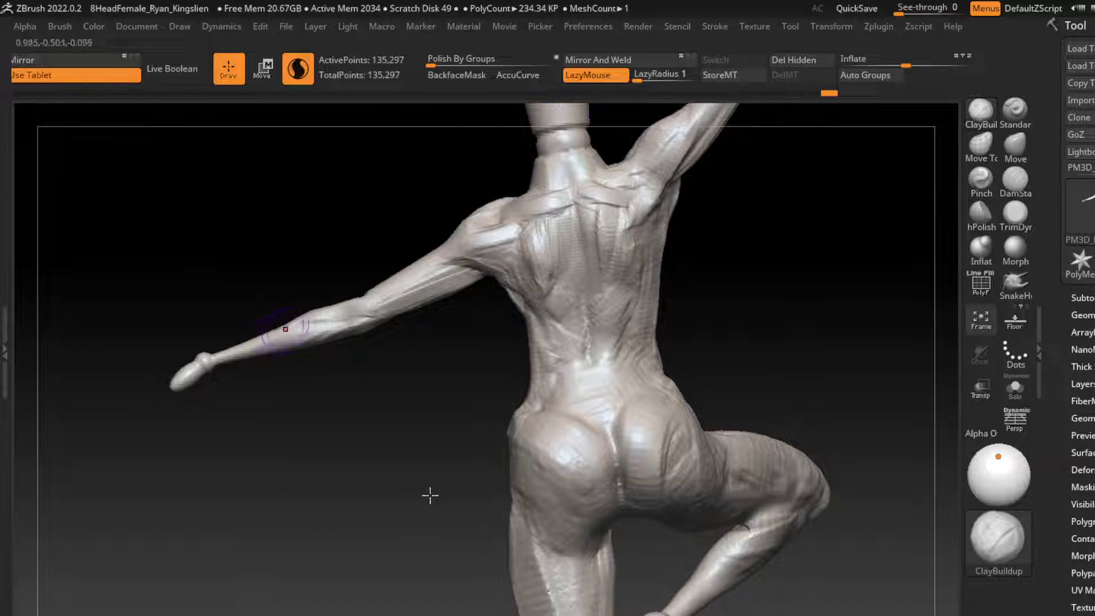
pyautogui.moveTo(273, 337); pyautogui.dragTo(199, 359)
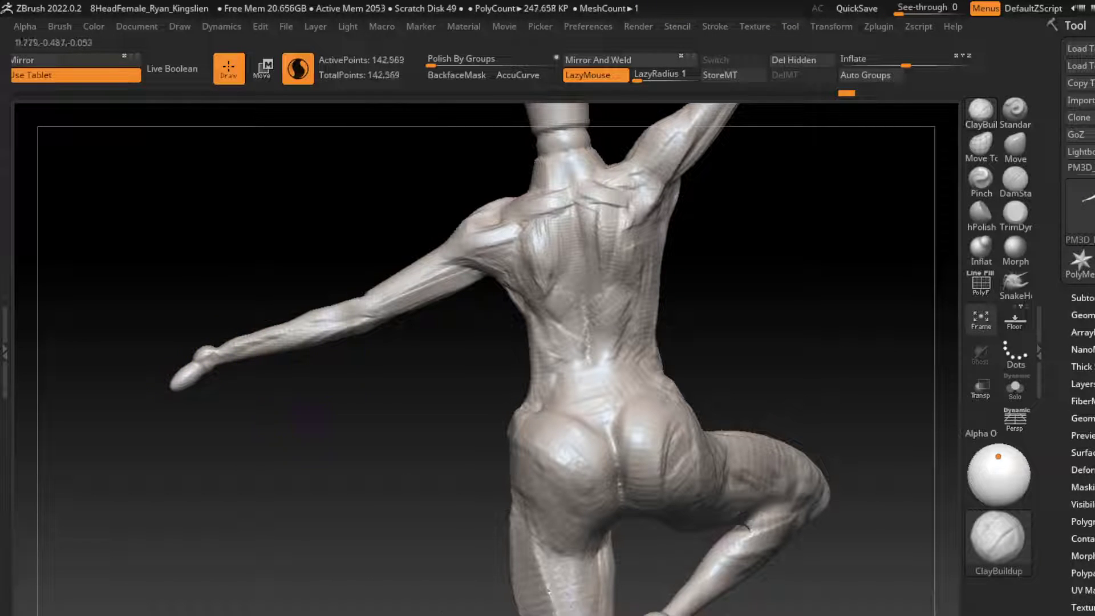
pyautogui.press('s')
pyautogui.moveTo(336, 422)
pyautogui.mouseDown()
pyautogui.moveTo(846, 544)
pyautogui.moveTo(624, 577)
pyautogui.mouseUp()
pyautogui.press('s')
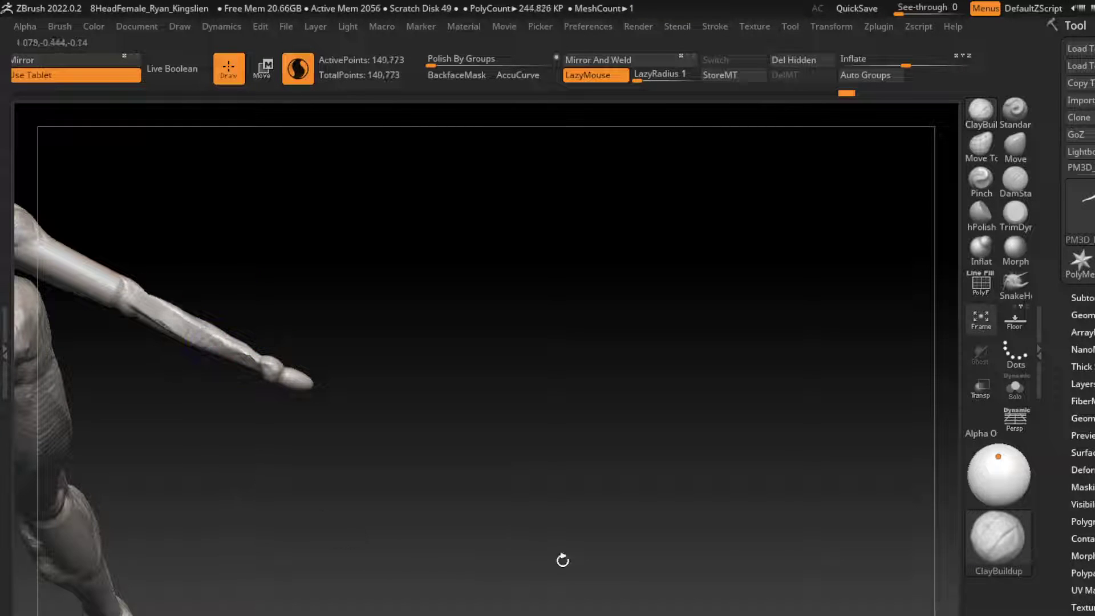
pyautogui.moveTo(562, 560)
pyautogui.mouseDown()
pyautogui.moveTo(748, 450)
pyautogui.moveTo(821, 323)
pyautogui.moveTo(704, 419)
pyautogui.moveTo(868, 400)
pyautogui.moveTo(386, 293)
pyautogui.moveTo(411, 305)
pyautogui.mouseUp()
# Smooth the elbow bump along the forearm and turn on BackfaceMask for further strokes.
pyautogui.press('s')
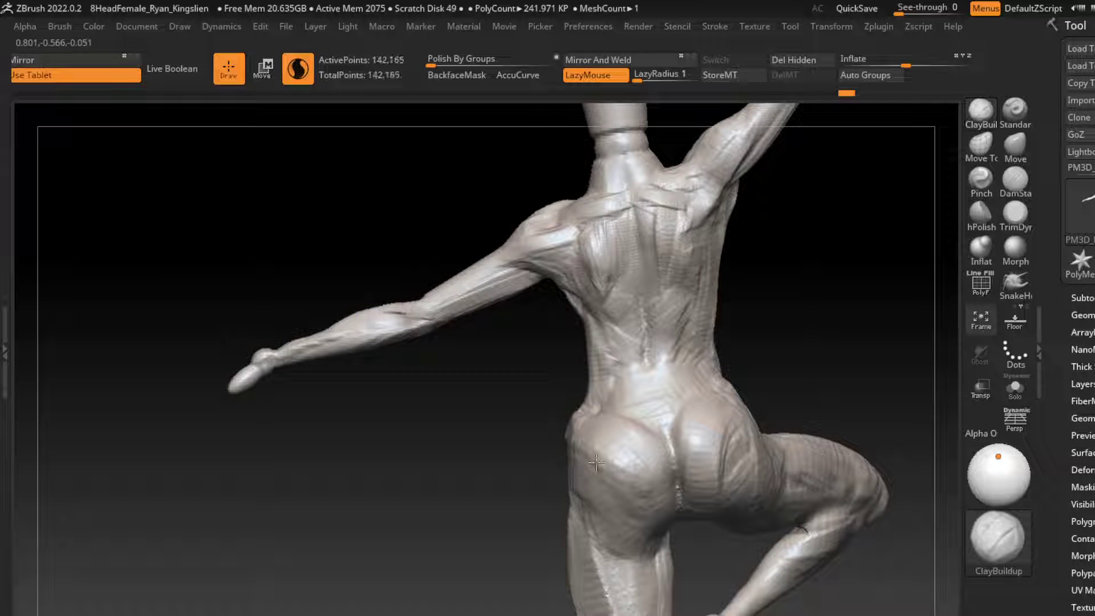
pyautogui.keyDown('shift'); pyautogui.moveTo(402, 312); pyautogui.dragTo(327, 334); pyautogui.keyUp('shift')
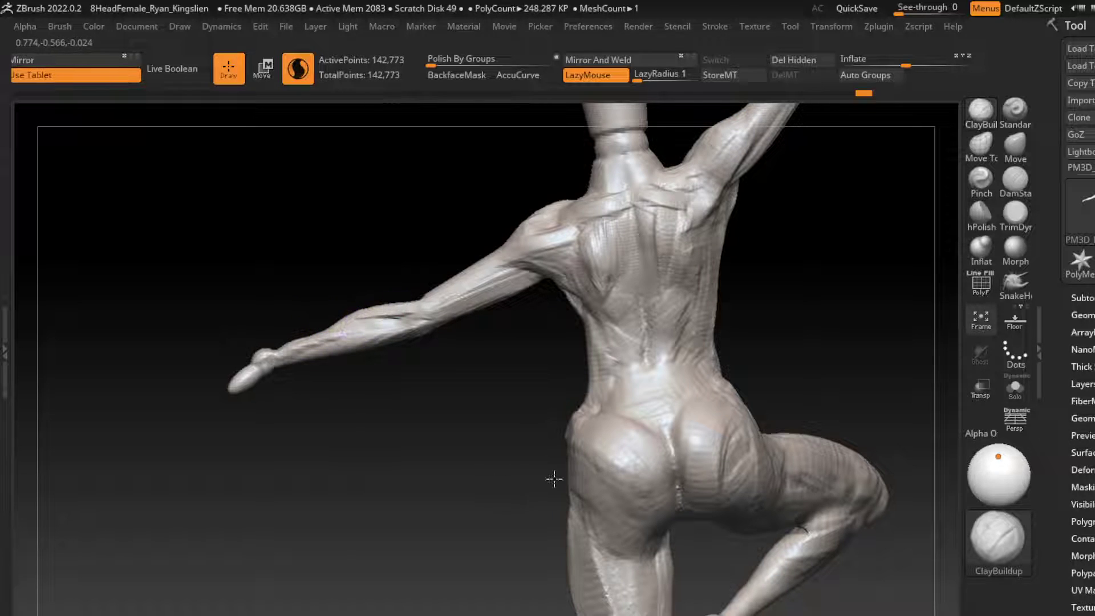
pyautogui.keyDown('shift'); pyautogui.moveTo(459, 297); pyautogui.dragTo(333, 323); pyautogui.keyUp('shift')
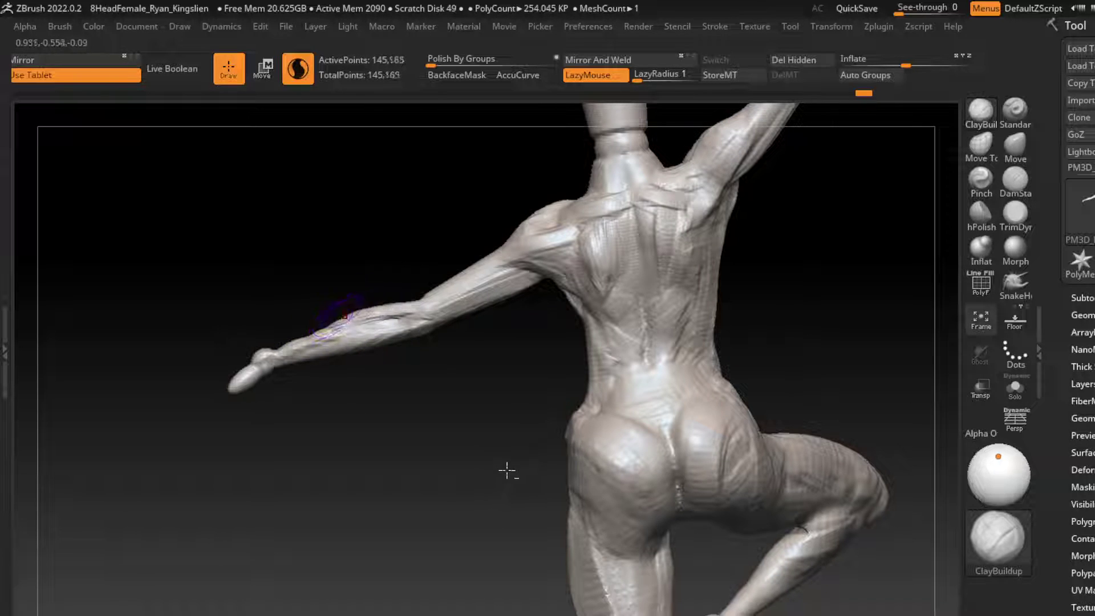
pyautogui.moveTo(388, 369)
pyautogui.keyDown('shift'); pyautogui.mouseDown()
pyautogui.moveTo(352, 380)
pyautogui.moveTo(307, 356)
pyautogui.mouseUp(); pyautogui.keyUp('shift')
pyautogui.click(456, 74)
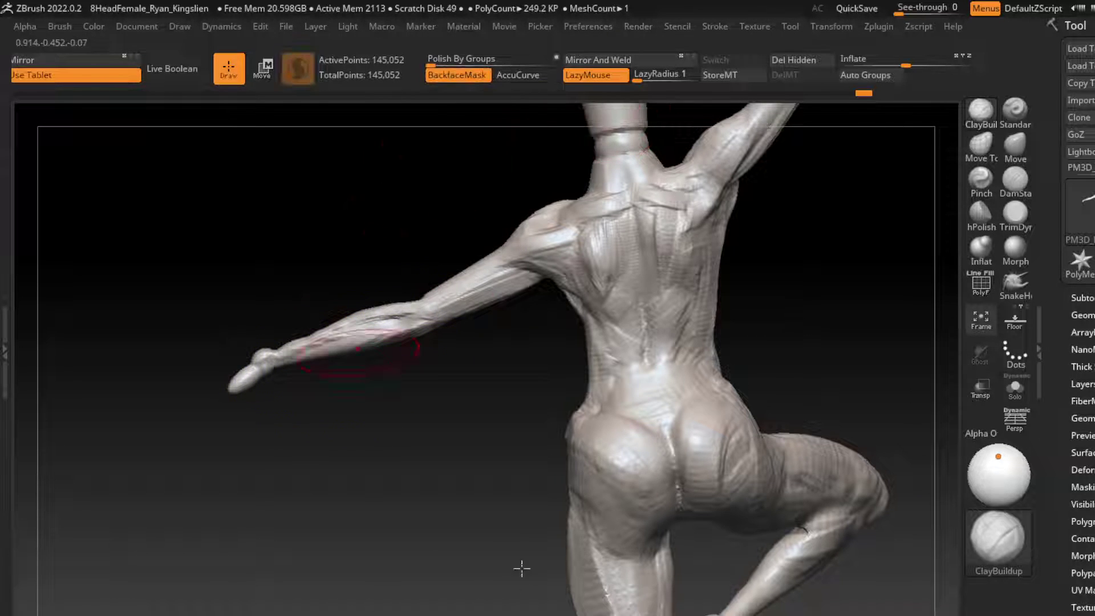
pyautogui.press('s')
pyautogui.keyDown('shift'); pyautogui.moveTo(337, 352); pyautogui.dragTo(305, 345); pyautogui.keyUp('shift')
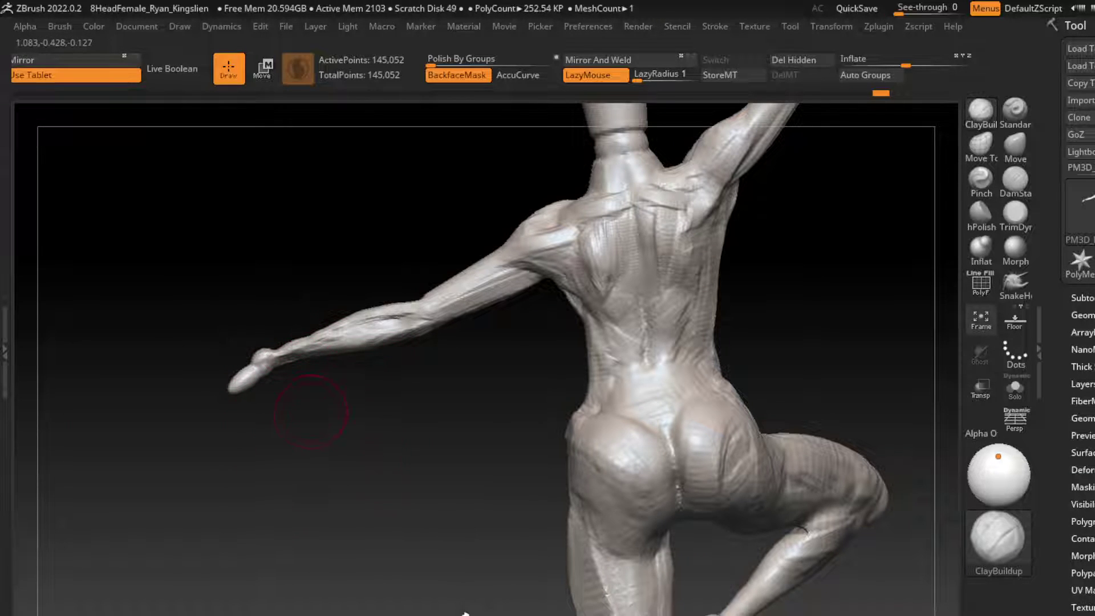
# Turn the figure to its back, dismiss the Sculptris Pro note, and select SnakeHook.
pyautogui.moveTo(311, 411); pyautogui.dragTo(289, 496)
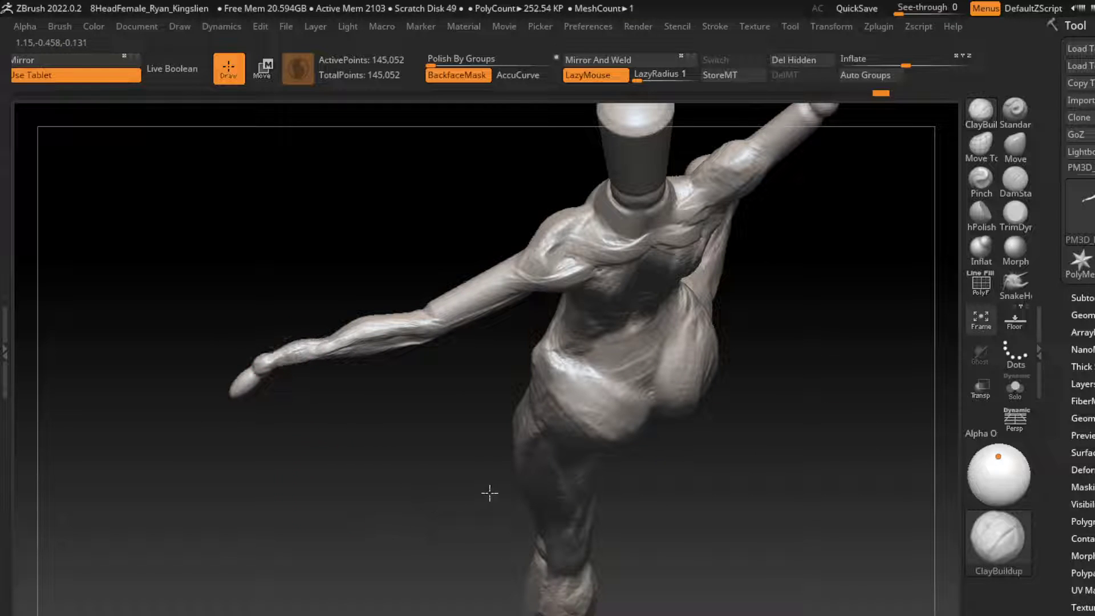
pyautogui.keyDown('shift'); pyautogui.moveTo(322, 485); pyautogui.dragTo(514, 485); pyautogui.keyUp('shift')
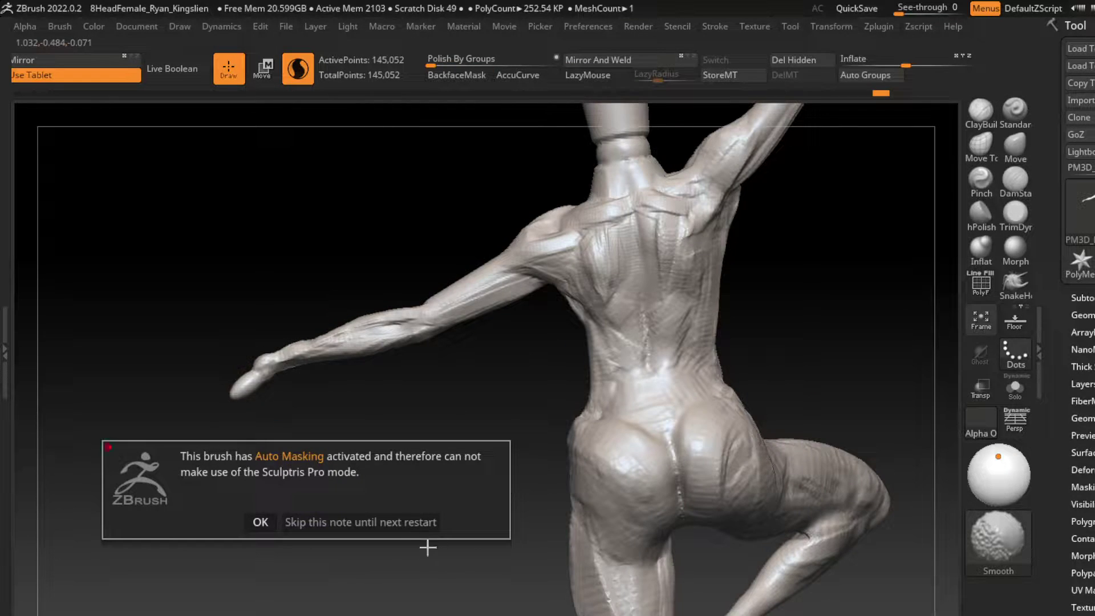
pyautogui.click(419, 522)
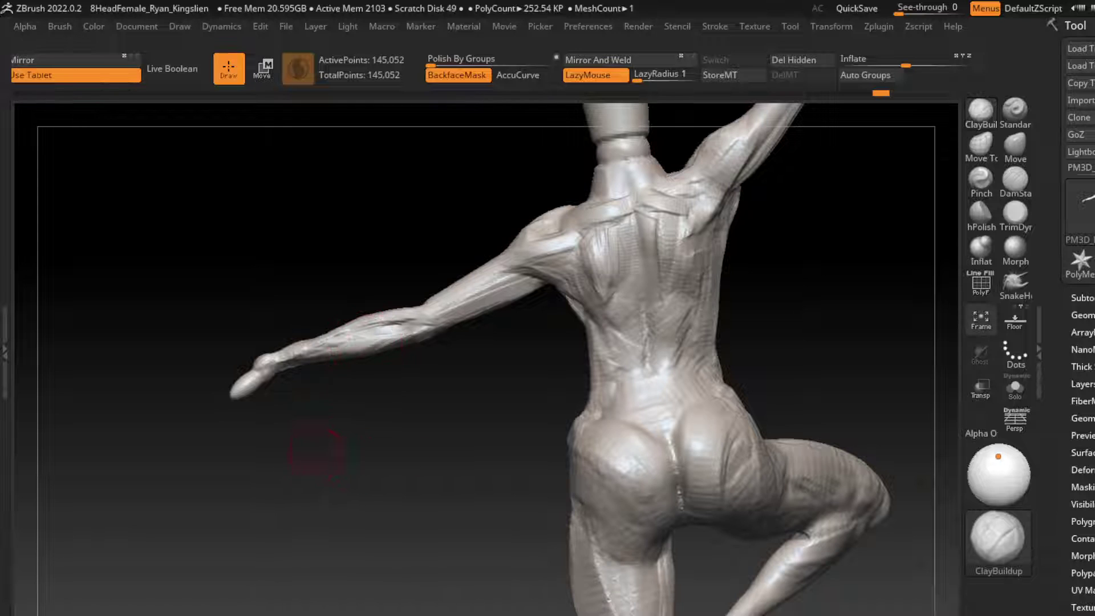
pyautogui.press('b')
pyautogui.press('s')
pyautogui.press('h')
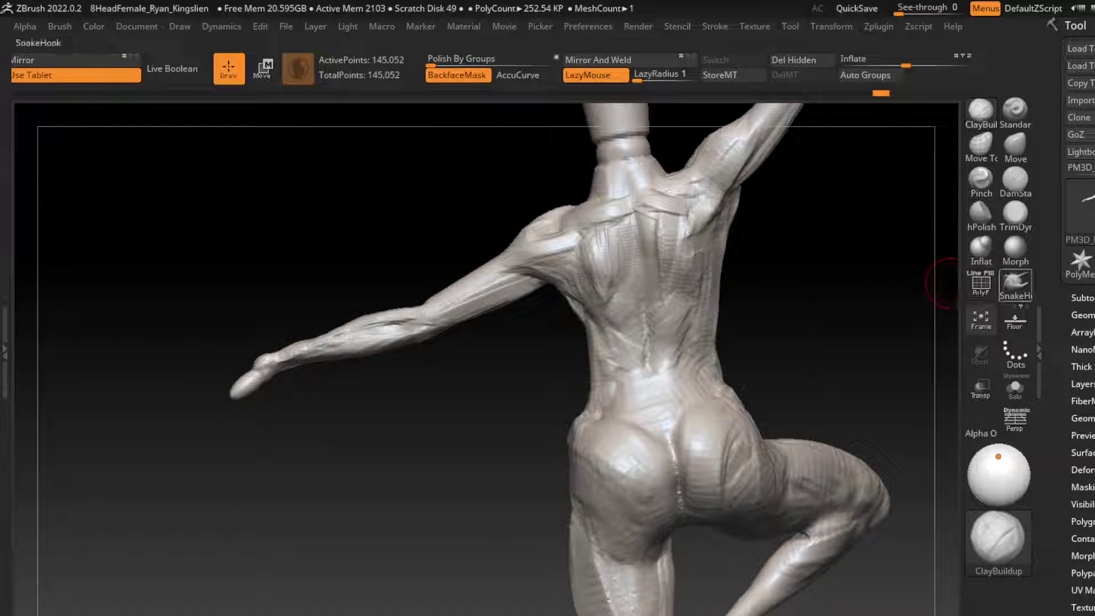
# Drag the hand further out to the left with SnakeHook, then try ClayBuildup and Standard brushes.
pyautogui.moveTo(387, 545)
pyautogui.mouseDown()
pyautogui.moveTo(360, 570)
pyautogui.moveTo(131, 419)
pyautogui.mouseUp()
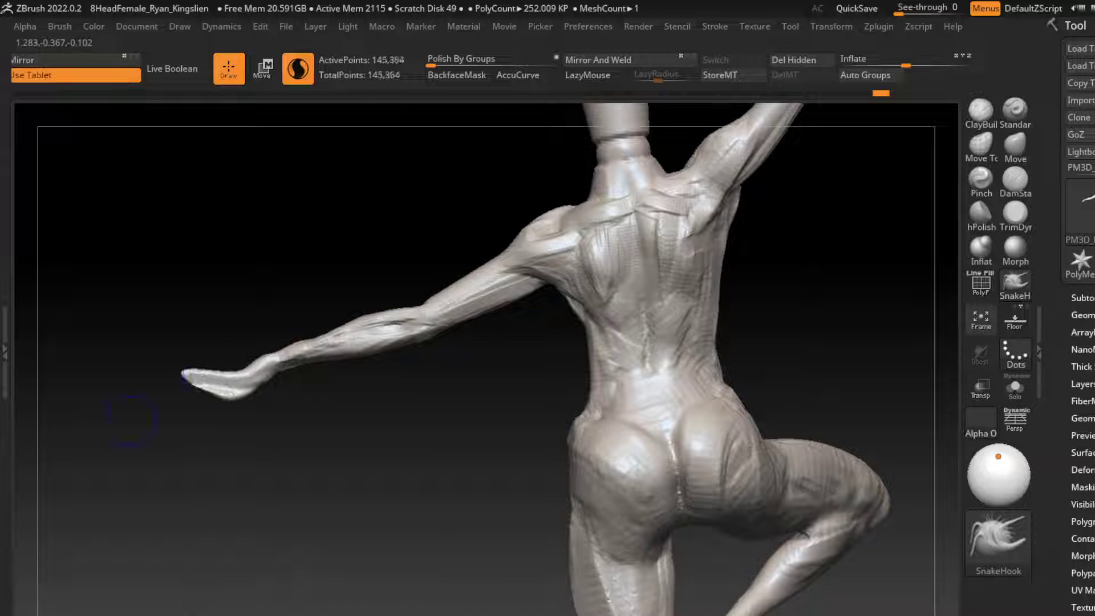
pyautogui.moveTo(279, 574); pyautogui.dragTo(313, 604)
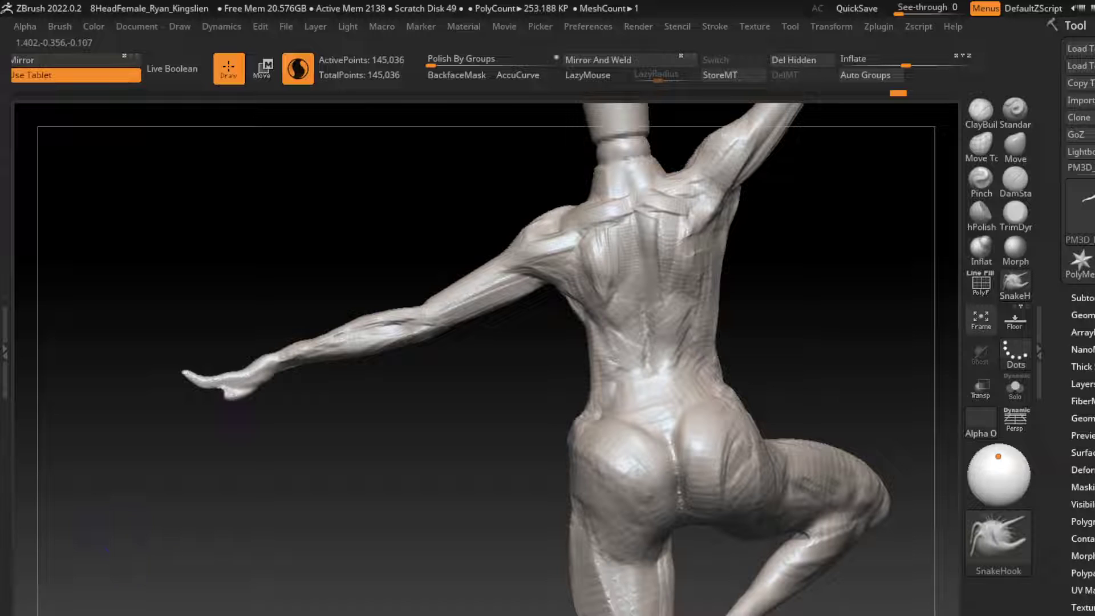
pyautogui.press('b')
pyautogui.press('c')
pyautogui.press('b')
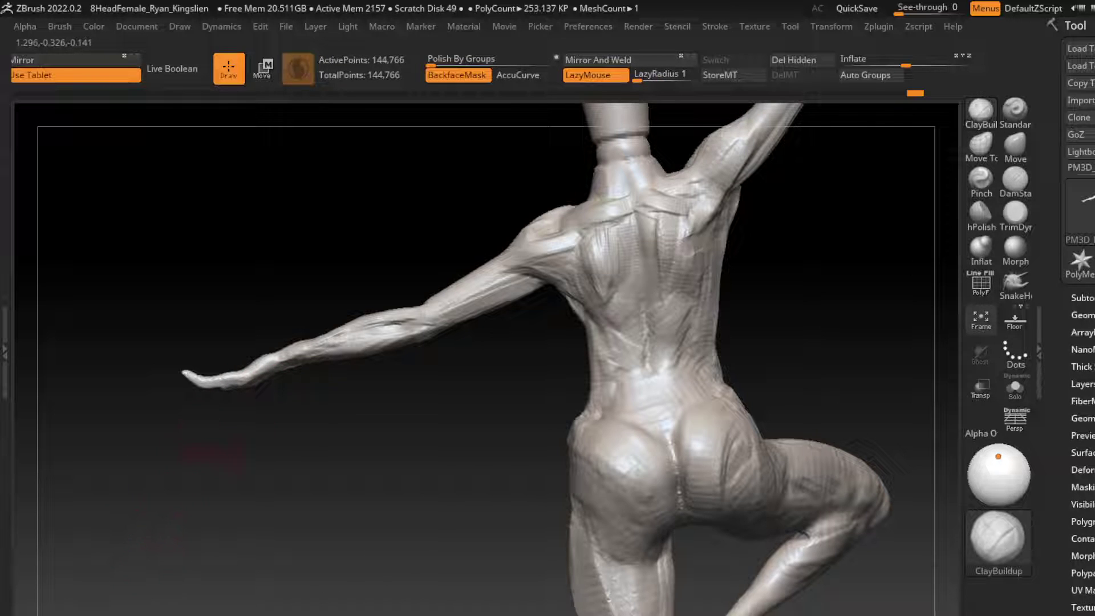
pyautogui.press('b')
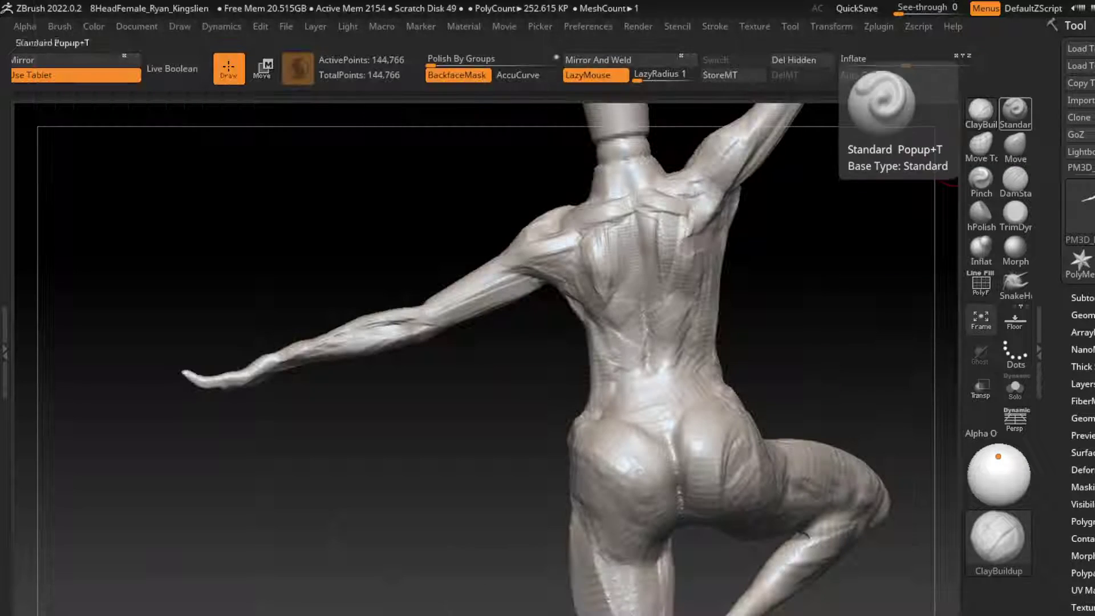
pyautogui.click(1015, 111)
# Orbit around the figure's back and arm, and reselect SnakeHook.
pyautogui.moveTo(826, 319); pyautogui.dragTo(588, 469)
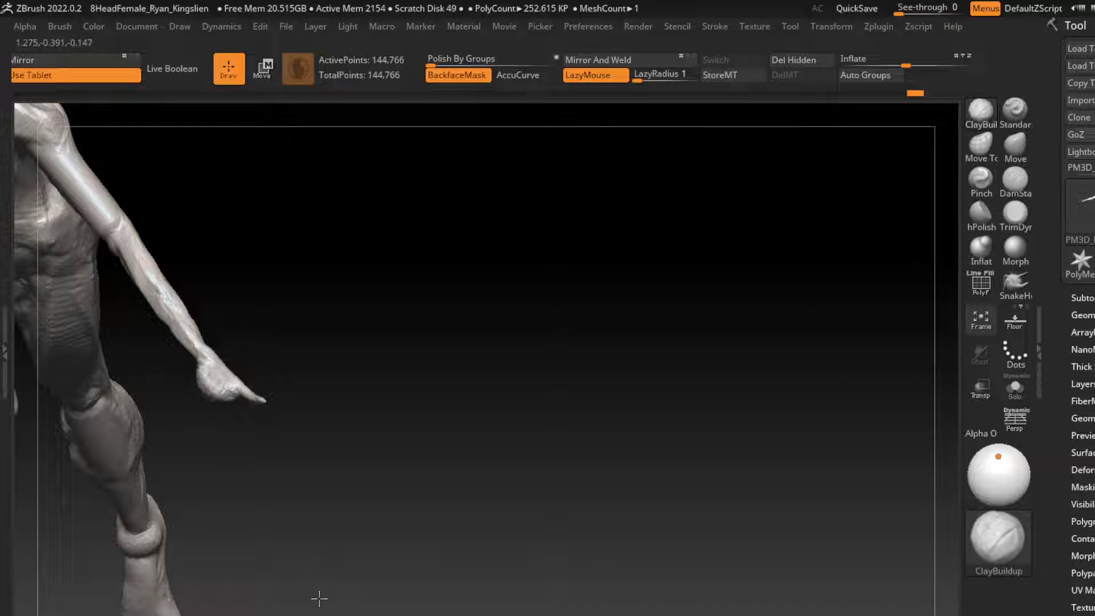
pyautogui.moveTo(319, 597)
pyautogui.mouseDown()
pyautogui.moveTo(699, 597)
pyautogui.moveTo(318, 447)
pyautogui.mouseUp()
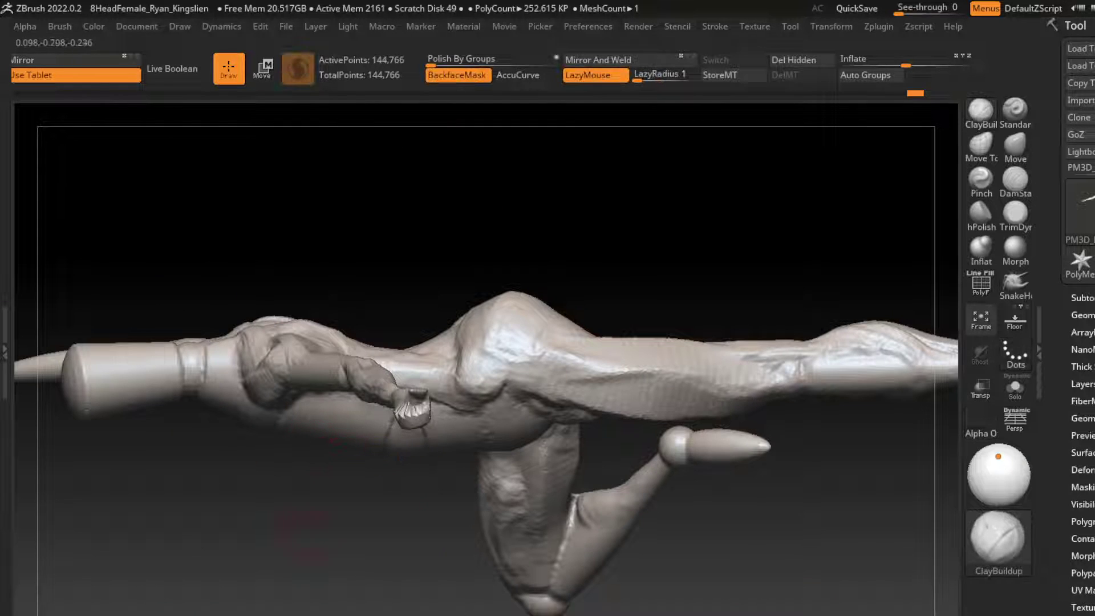
pyautogui.moveTo(303, 533)
pyautogui.mouseDown()
pyautogui.moveTo(752, 481)
pyautogui.moveTo(298, 472)
pyautogui.moveTo(409, 422)
pyautogui.moveTo(568, 464)
pyautogui.mouseUp()
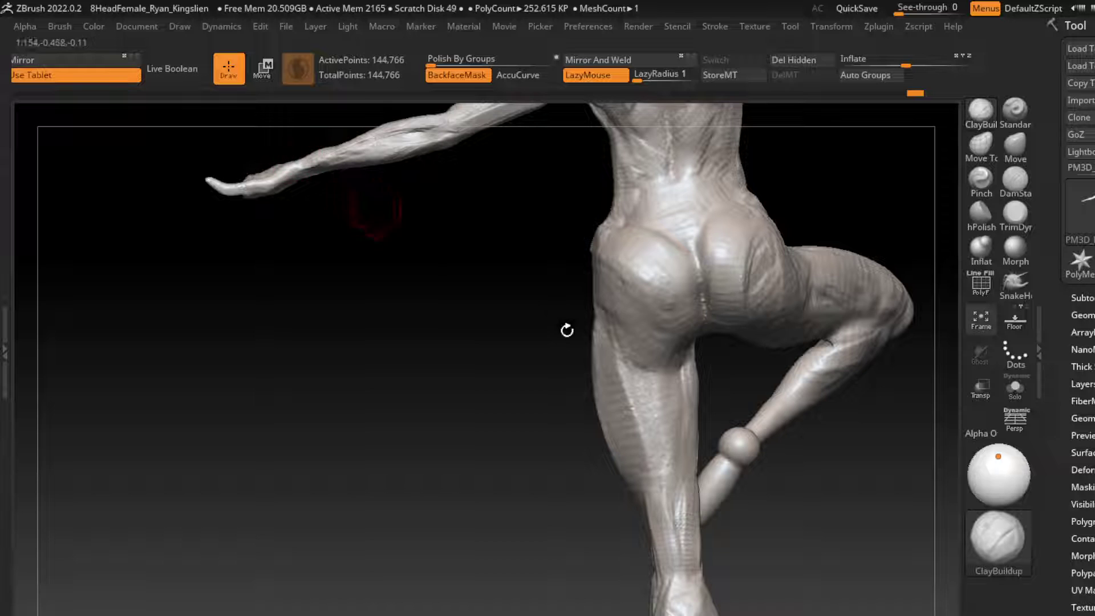
pyautogui.moveTo(522, 388)
pyautogui.mouseDown()
pyautogui.moveTo(642, 577)
pyautogui.moveTo(567, 499)
pyautogui.mouseUp()
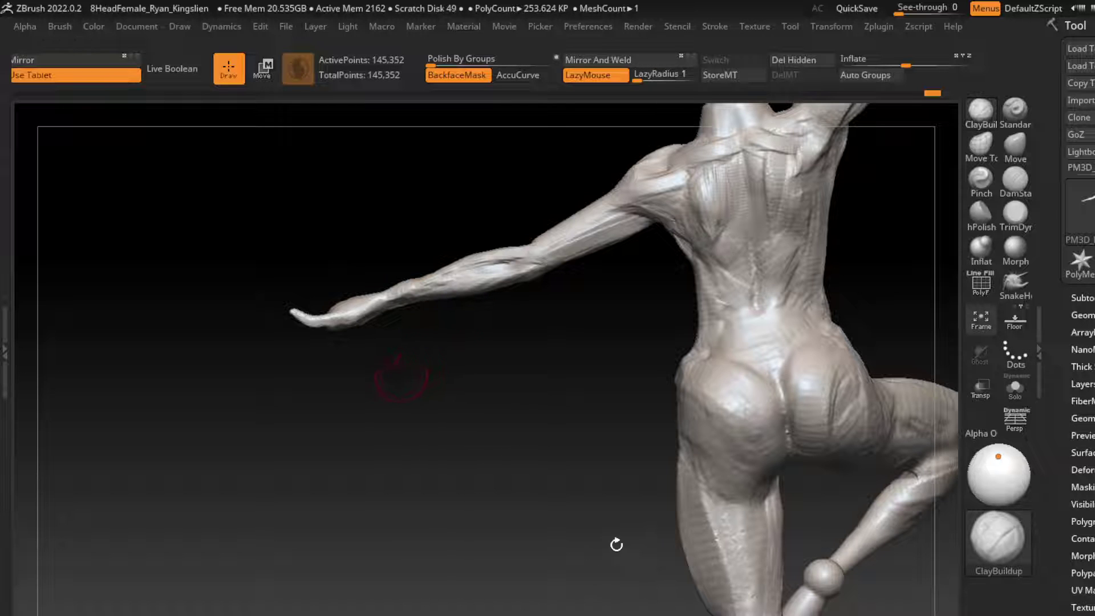
pyautogui.click(1015, 283)
pyautogui.moveTo(552, 579); pyautogui.dragTo(523, 436)
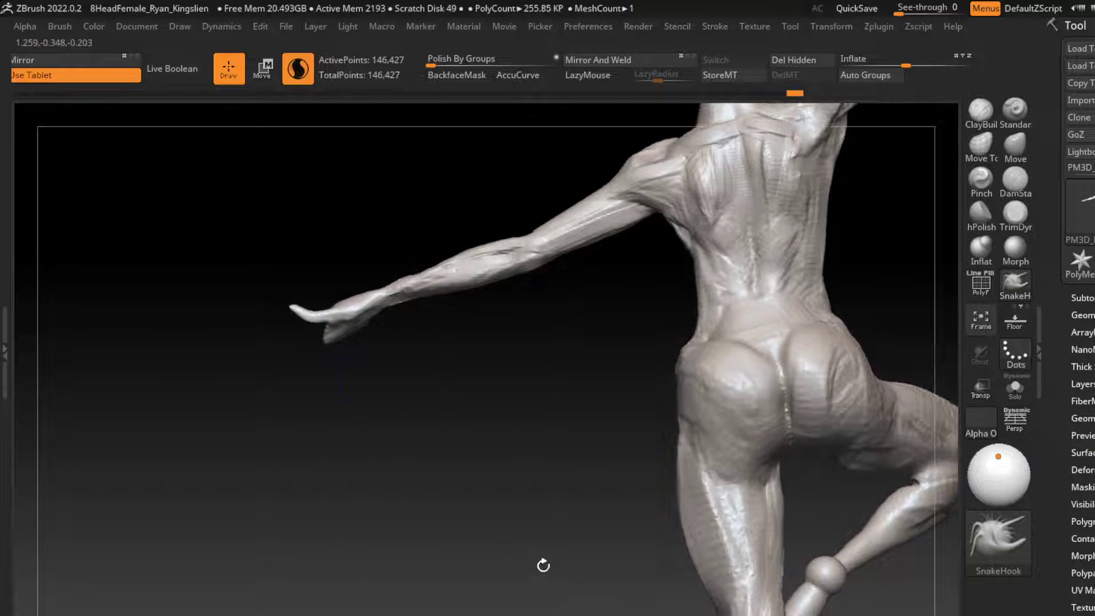
# Undo and redo the pulled finger stroke, orbiting to check the hand.
pyautogui.press('ctrl')
pyautogui.hotkey('ctrl', 'z')
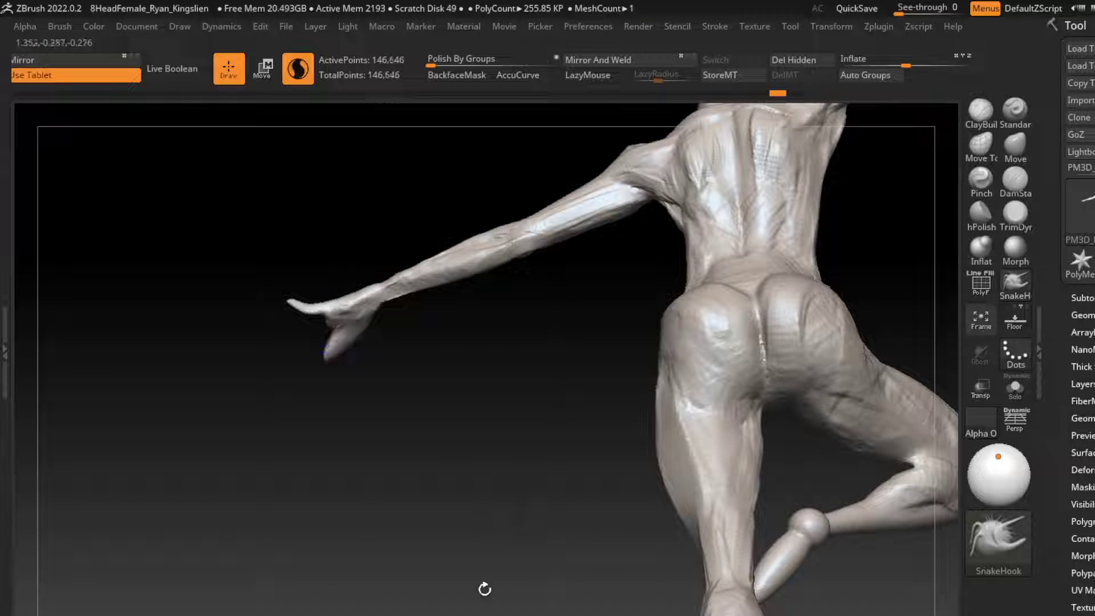
pyautogui.hotkey('ctrl', 'shift', 'z')
pyautogui.moveTo(485, 544); pyautogui.dragTo(534, 576)
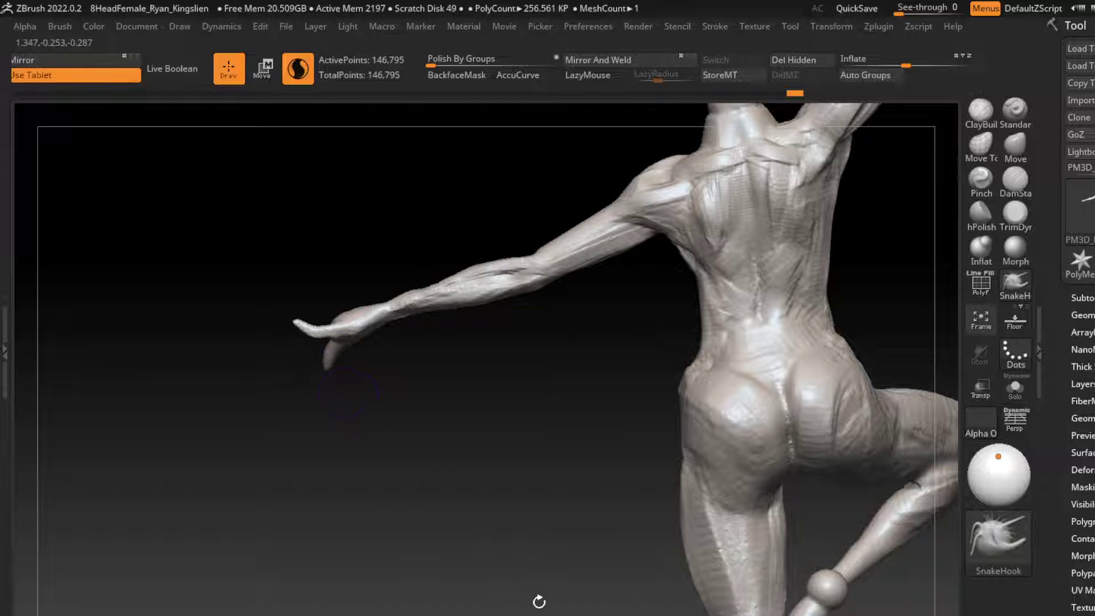
pyautogui.hotkey('ctrl', 'z')
pyautogui.moveTo(517, 543)
pyautogui.mouseDown()
pyautogui.moveTo(531, 552)
pyautogui.moveTo(545, 526)
pyautogui.mouseUp()
pyautogui.moveTo(517, 603); pyautogui.dragTo(553, 612)
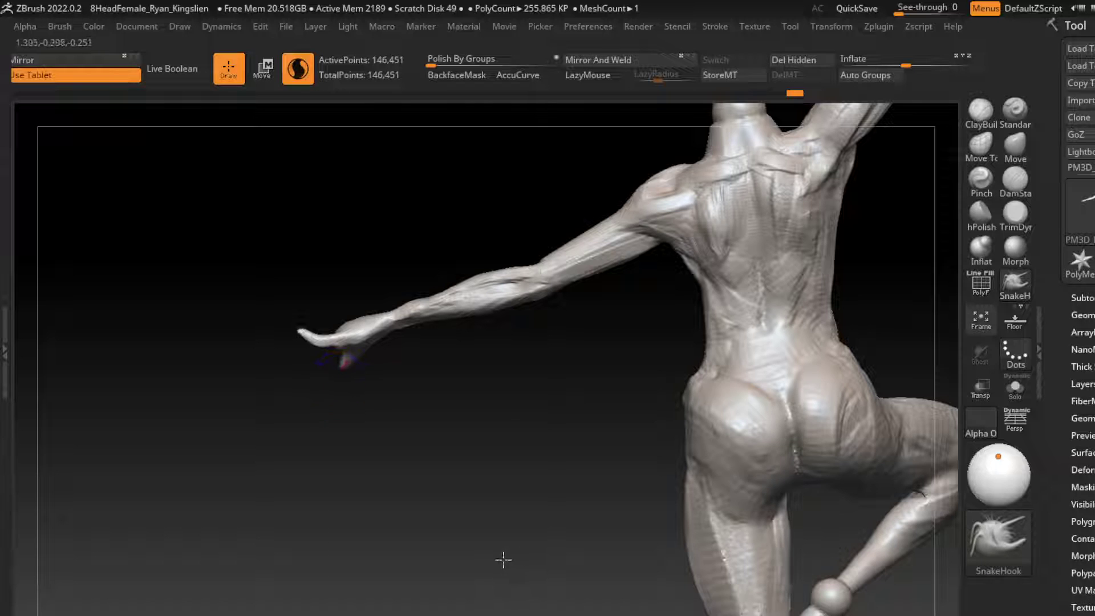
pyautogui.moveTo(495, 580); pyautogui.dragTo(562, 592)
# Lengthen the lower finger, pull the hand further left, and crease the thumb edge.
pyautogui.press('s')
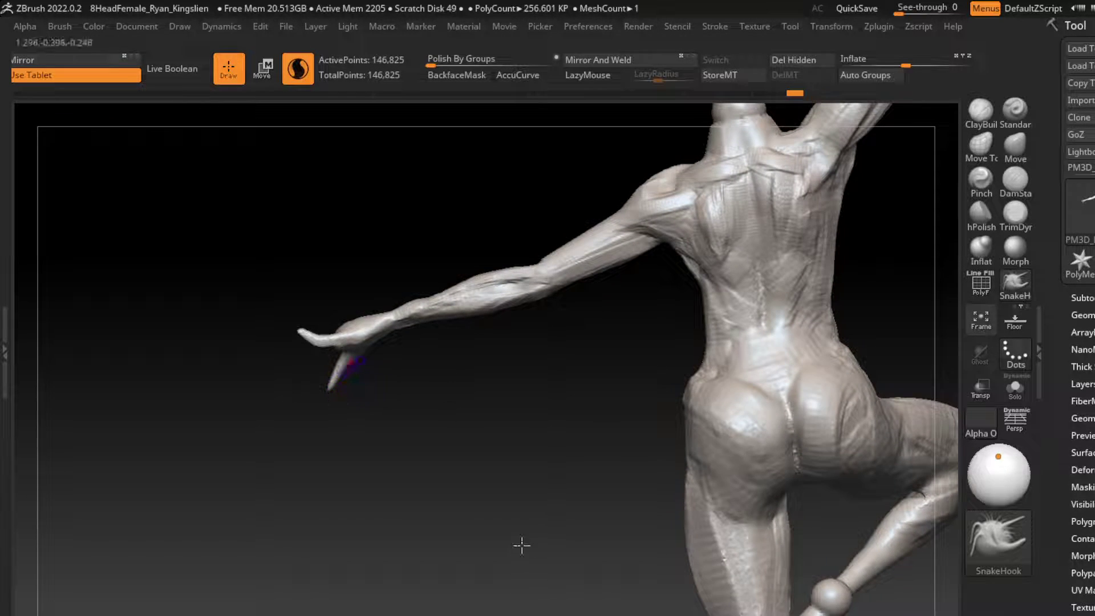
pyautogui.moveTo(528, 535); pyautogui.dragTo(549, 530)
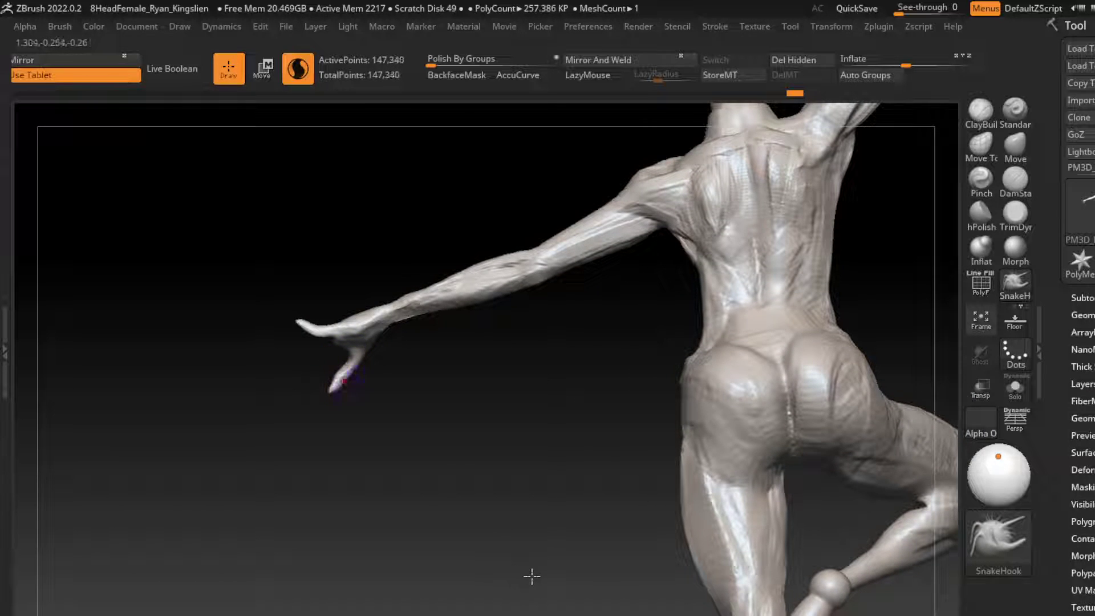
pyautogui.moveTo(531, 576); pyautogui.dragTo(513, 593)
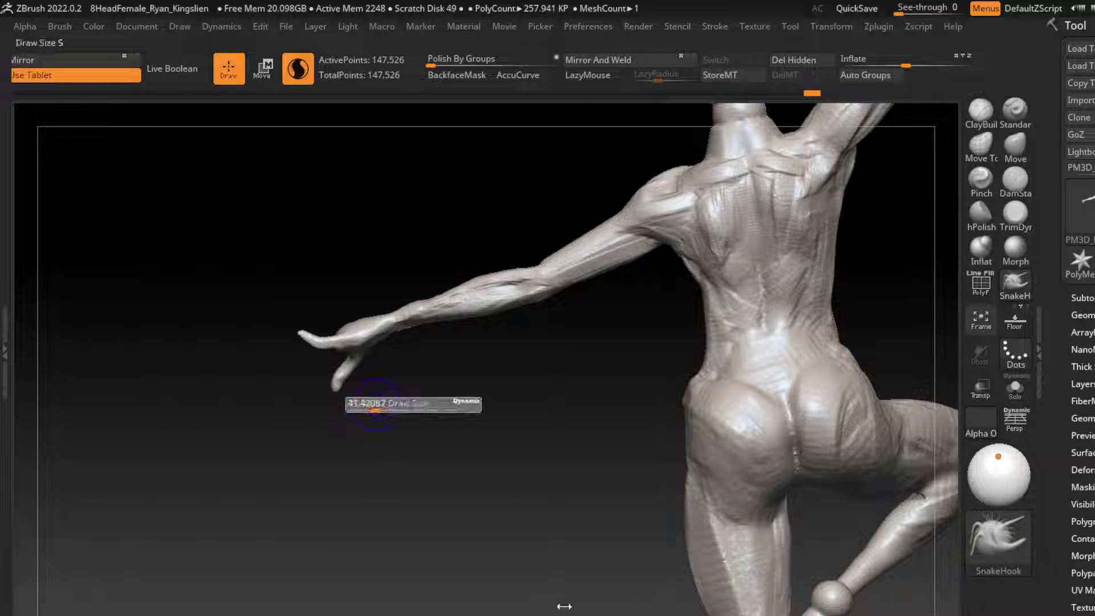
pyautogui.moveTo(639, 521); pyautogui.dragTo(540, 573)
pyautogui.moveTo(360, 383); pyautogui.dragTo(316, 394)
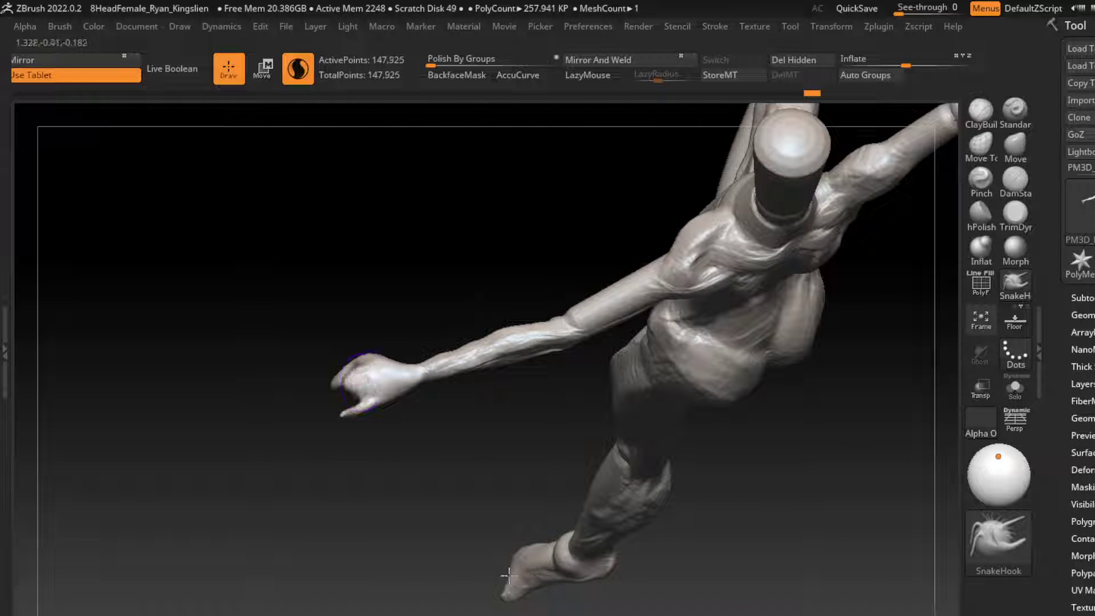
pyautogui.moveTo(481, 557)
pyautogui.mouseDown()
pyautogui.moveTo(502, 571)
pyautogui.moveTo(427, 396)
pyautogui.mouseUp()
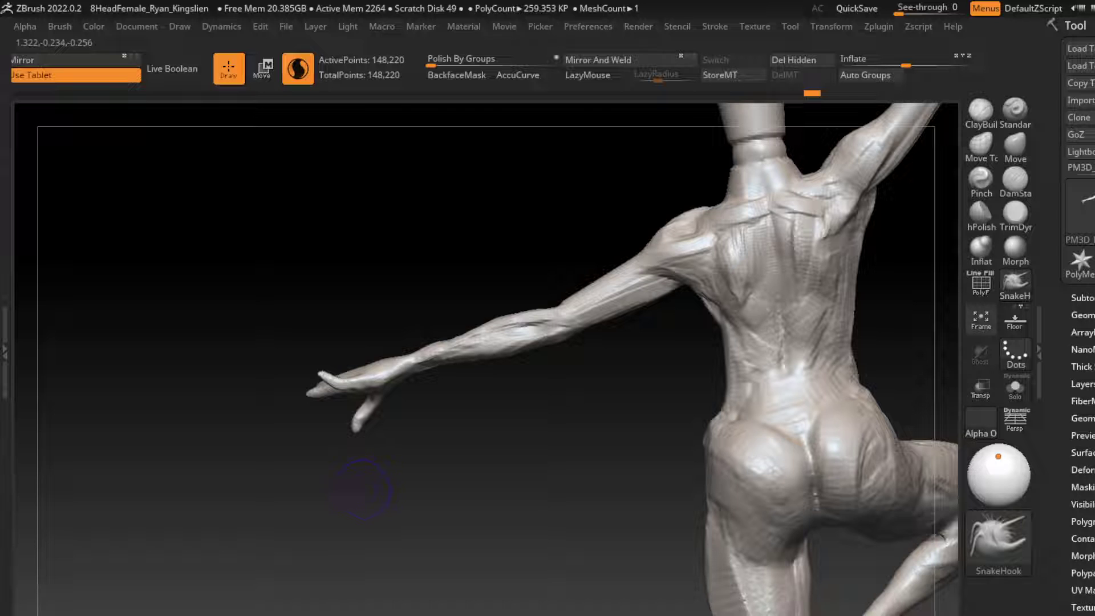
pyautogui.moveTo(362, 490); pyautogui.dragTo(490, 522)
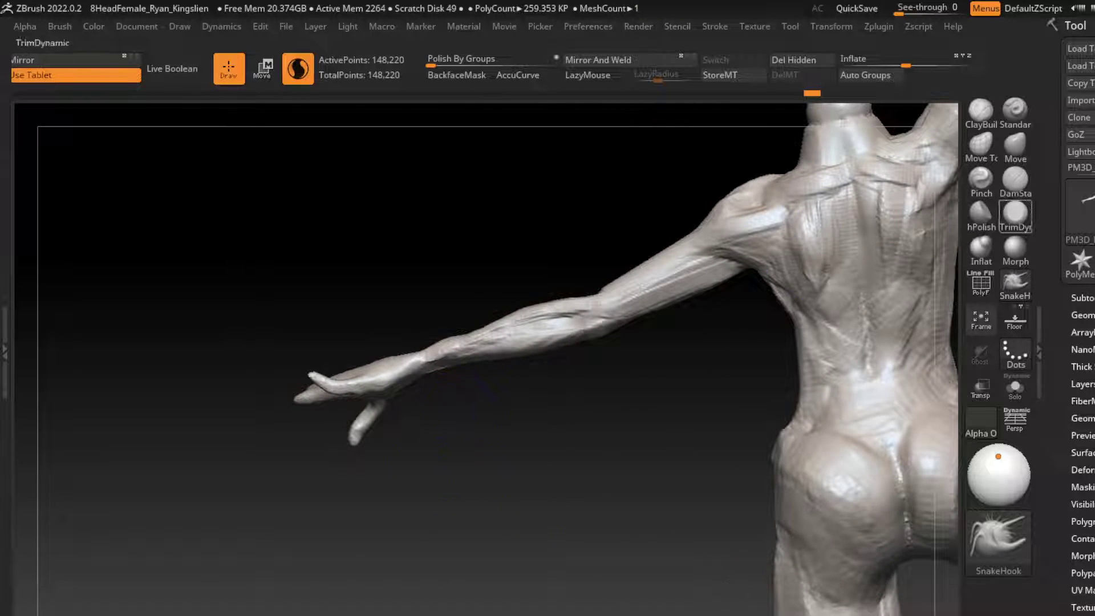
pyautogui.moveTo(311, 381); pyautogui.dragTo(331, 393)
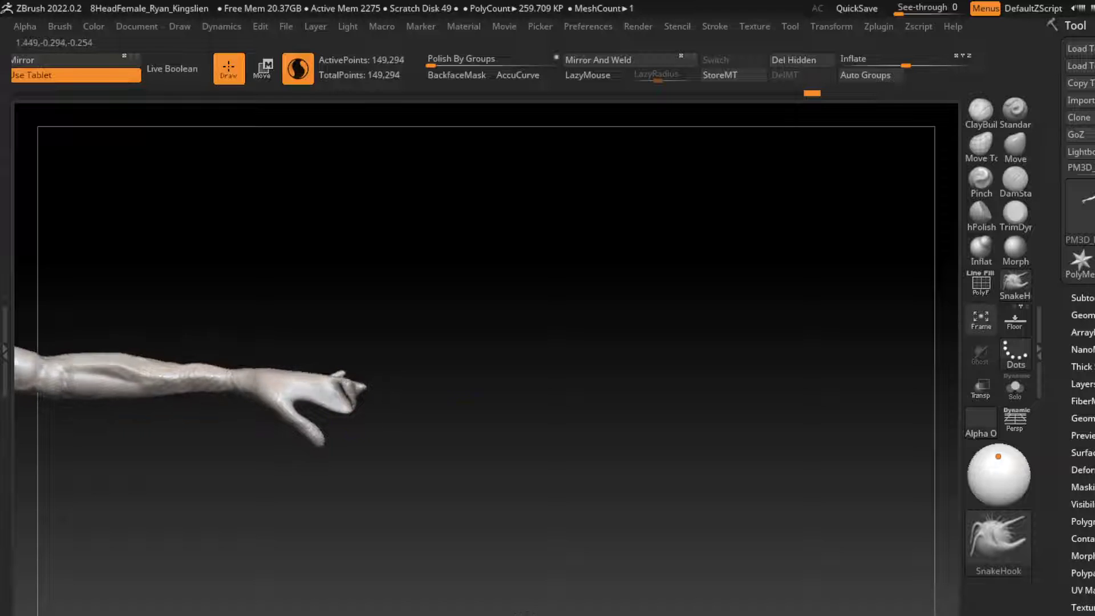
# Step back and forth through the recent hand edits, orbiting to the figure's back.
pyautogui.moveTo(455, 574); pyautogui.dragTo(456, 581)
pyautogui.hotkey('ctrl', 'z')
pyautogui.hotkey('ctrl', 'z')
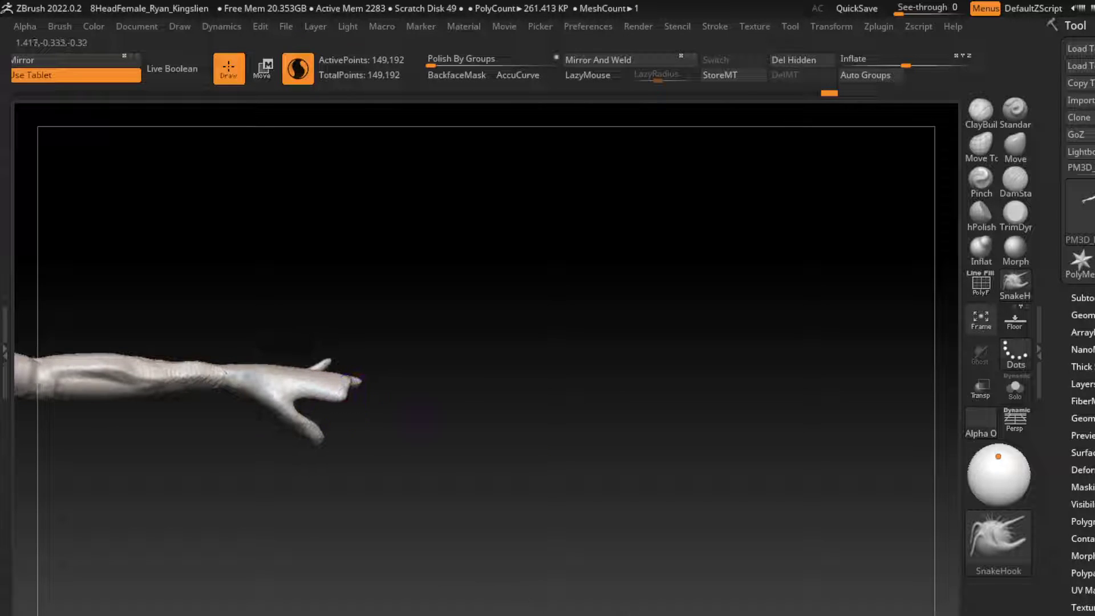
pyautogui.hotkey('ctrl', 'z')
pyautogui.hotkey('ctrl', 'z')
pyautogui.hotkey('ctrl', 'shift', 'z')
pyautogui.hotkey('ctrl', 'shift', 'z')
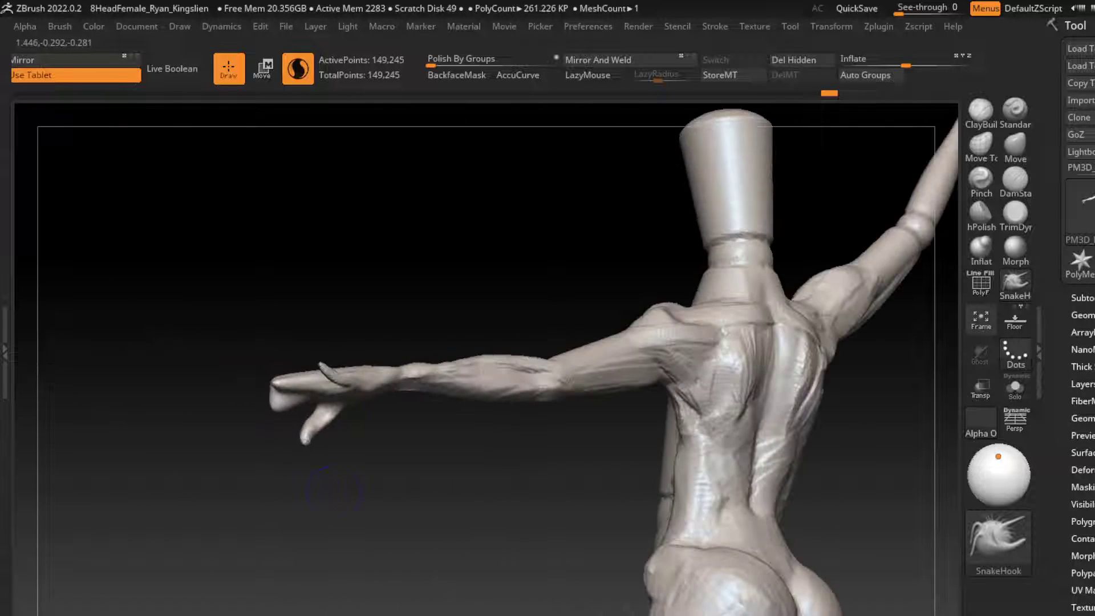
pyautogui.hotkey('ctrl', 'shift', 'z')
pyautogui.hotkey('ctrl', 'shift', 'z')
pyautogui.moveTo(836, 573); pyautogui.dragTo(343, 441)
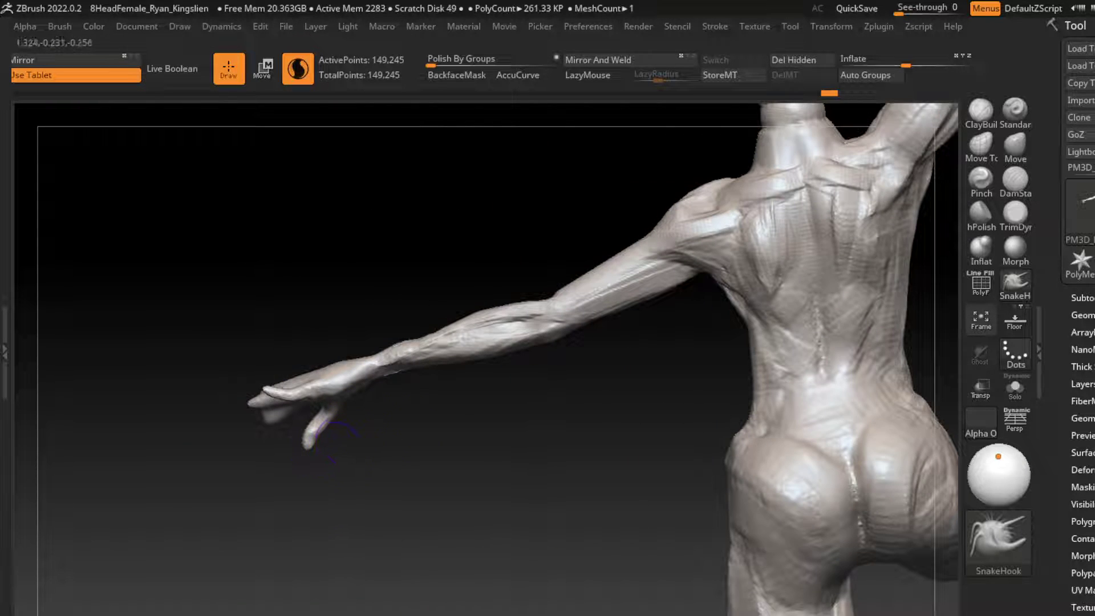
# Hook the fingertip into a deeper groove and pull the lower finger down, undoing the last stroke.
pyautogui.hotkey('ctrl', 'z')
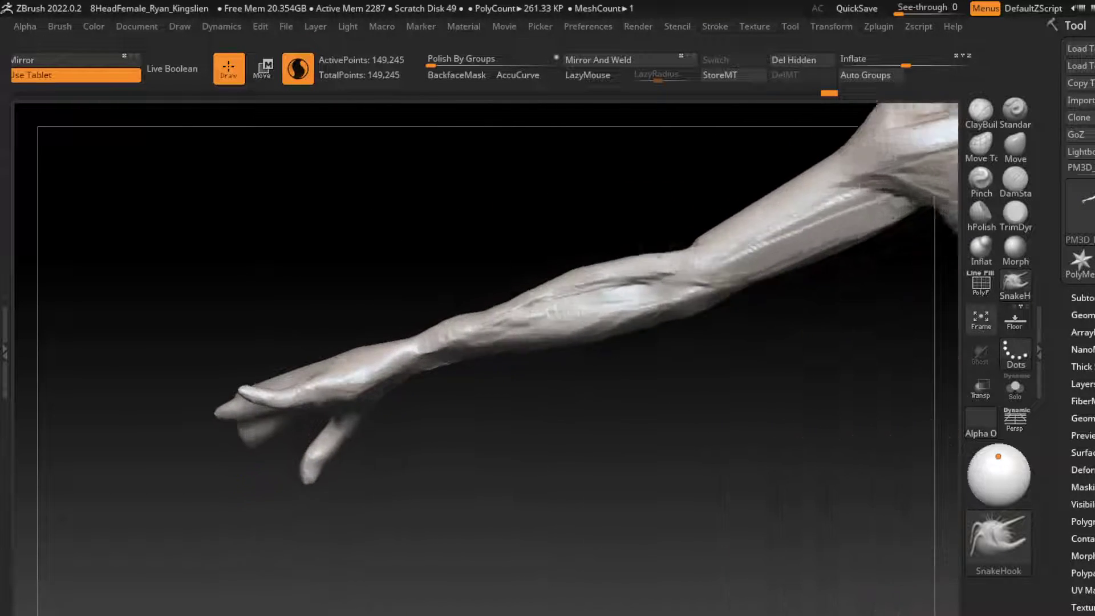
pyautogui.hotkey('ctrl', 'z')
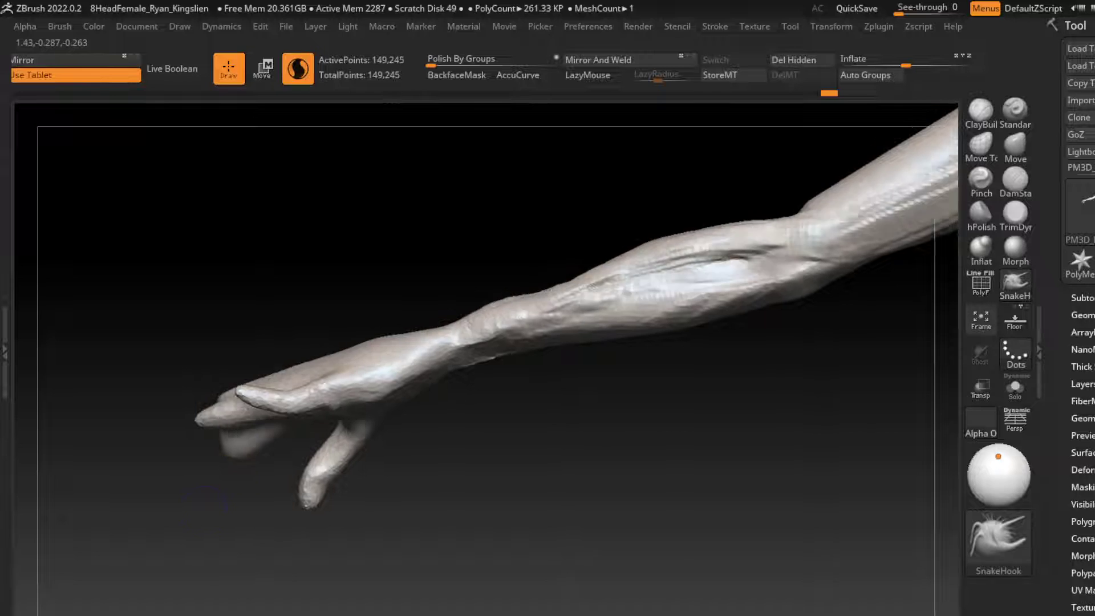
pyautogui.hotkey('ctrl', 'z')
pyautogui.moveTo(170, 403); pyautogui.dragTo(195, 413)
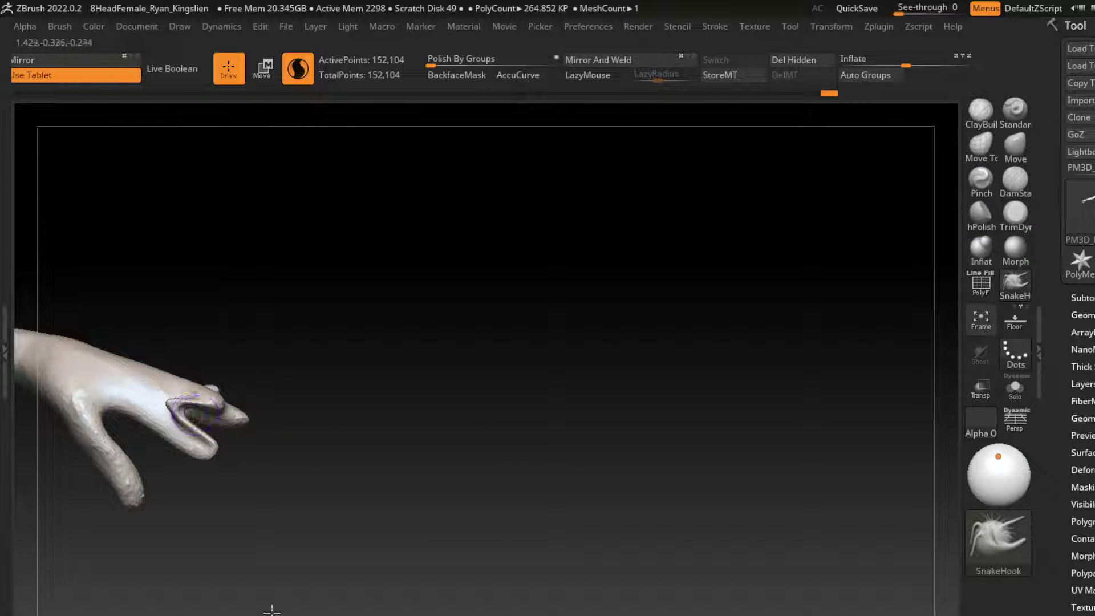
pyautogui.moveTo(197, 419); pyautogui.dragTo(209, 456)
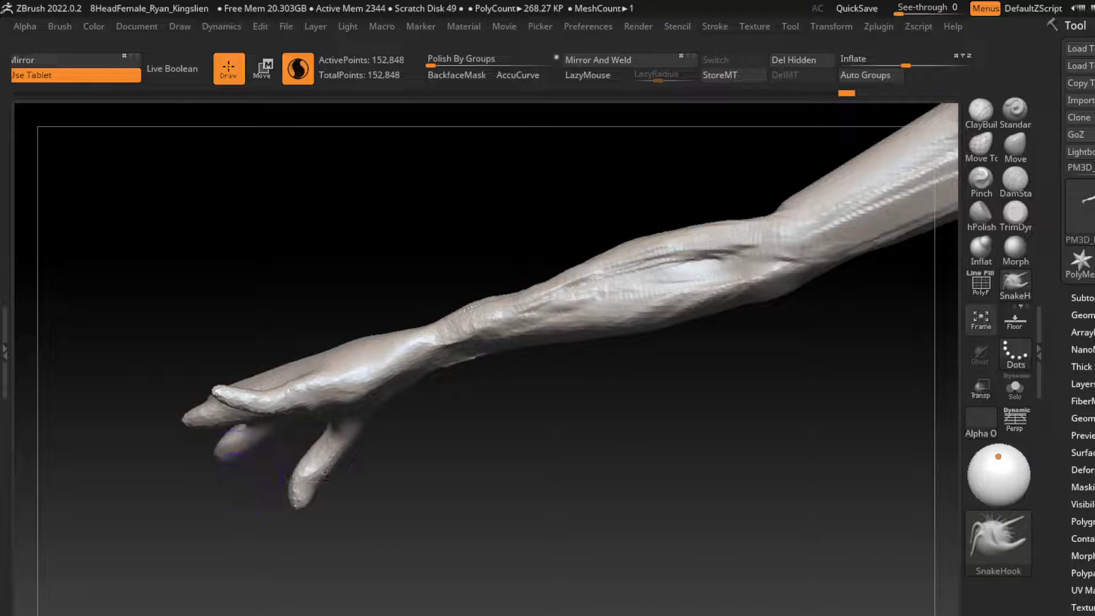
pyautogui.hotkey('ctrl', 'z')
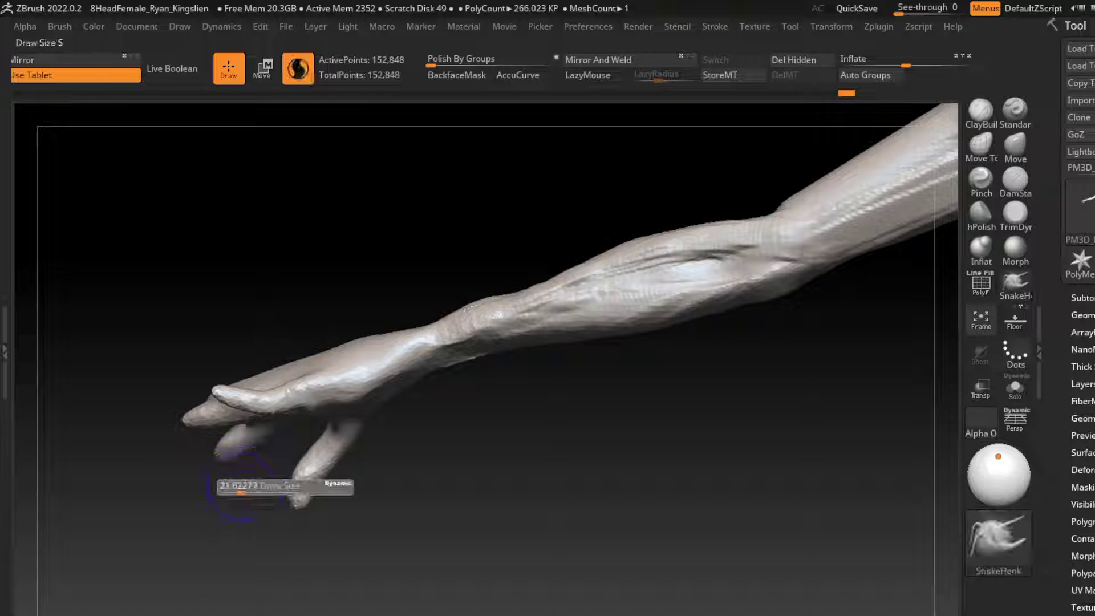
pyautogui.click(980, 179)
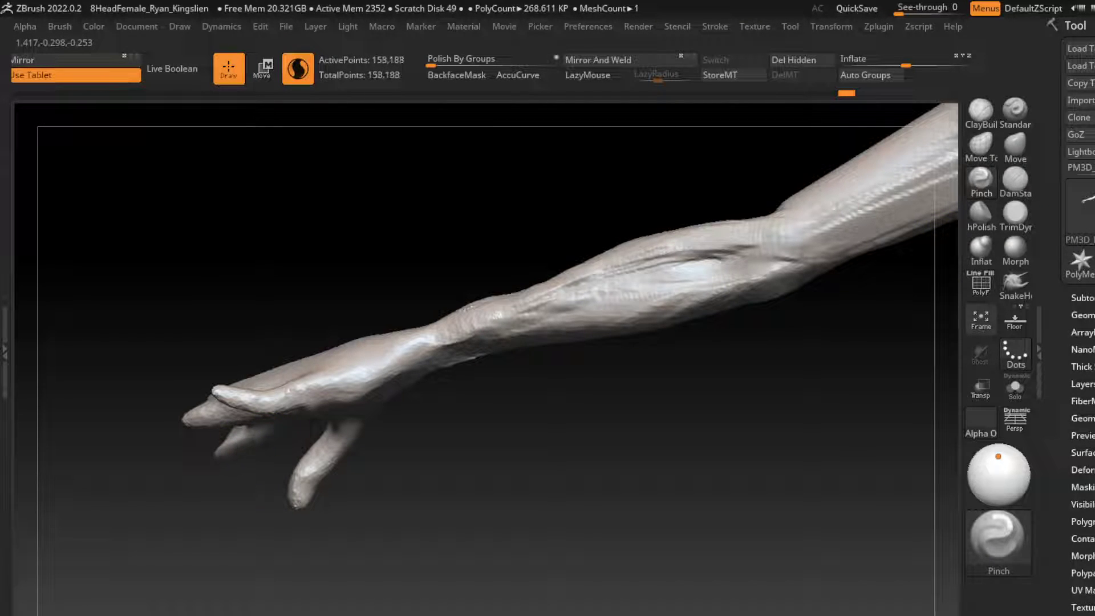
# Reshape the fingers with SnakeHook, Pinch and ClayBuildup, then Shift-smooth the fingertips.
pyautogui.click(1015, 281)
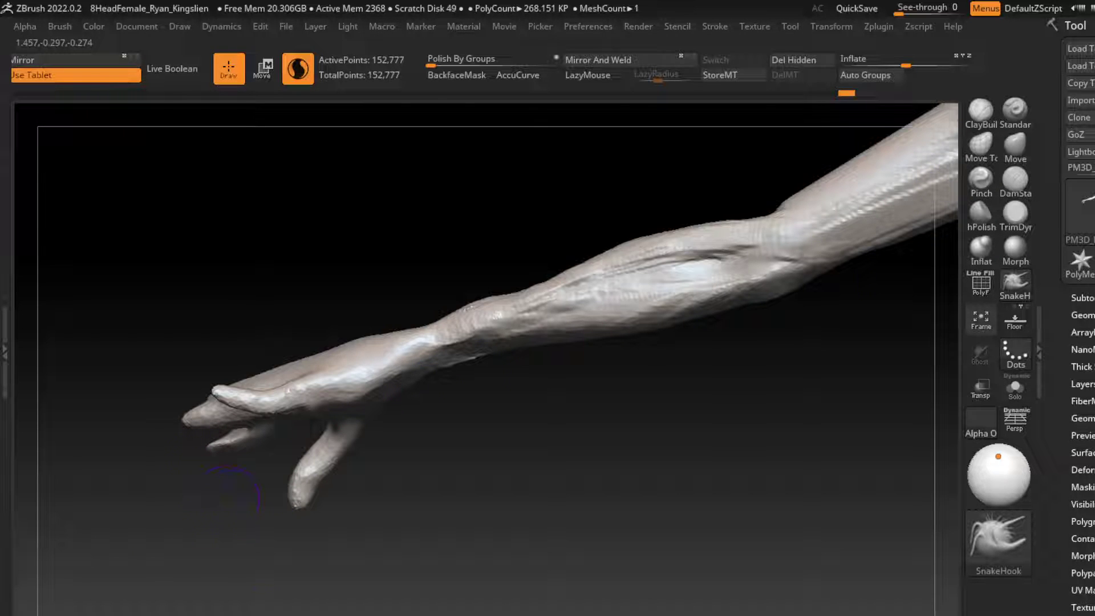
pyautogui.click(980, 246)
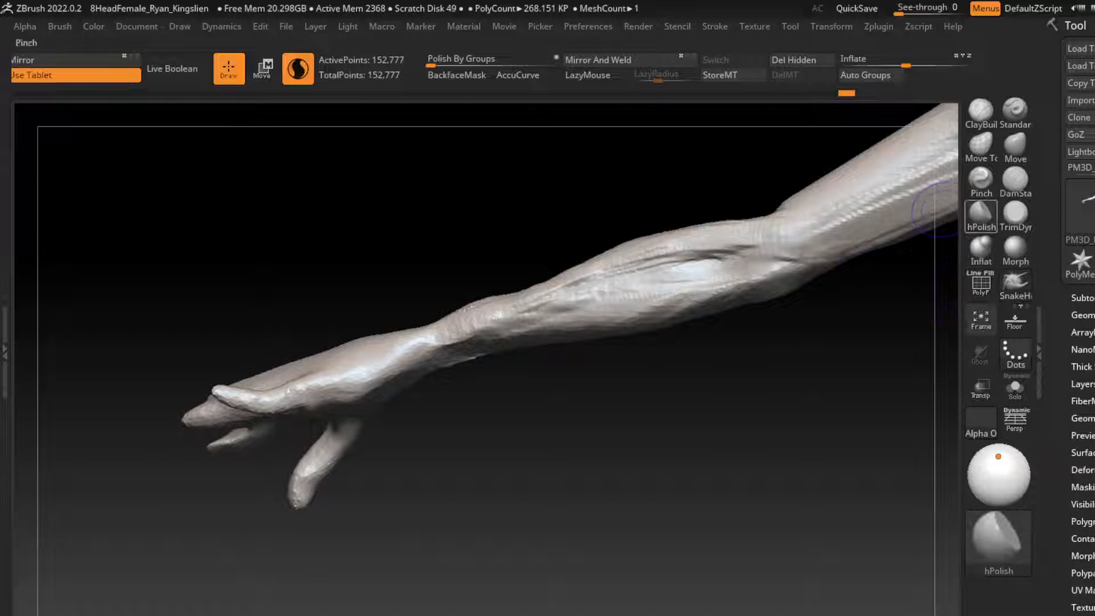
pyautogui.click(981, 179)
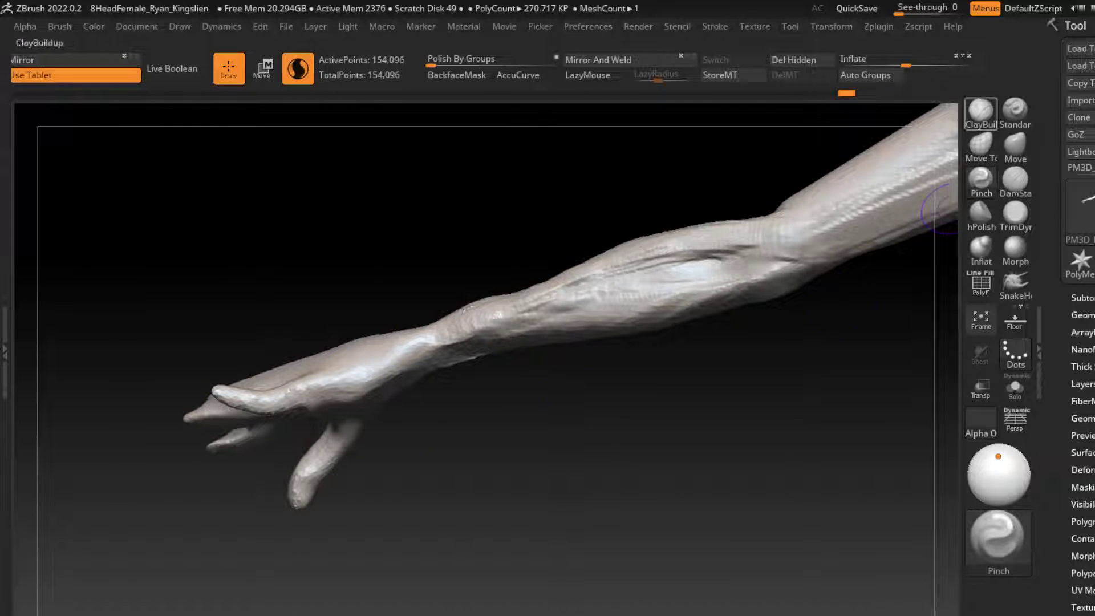
pyautogui.press('b')
pyautogui.press('c')
pyautogui.press('b')
pyautogui.moveTo(413, 479)
pyautogui.mouseDown()
pyautogui.moveTo(396, 557)
pyautogui.moveTo(295, 562)
pyautogui.moveTo(270, 578)
pyautogui.moveTo(538, 527)
pyautogui.moveTo(367, 557)
pyautogui.mouseUp()
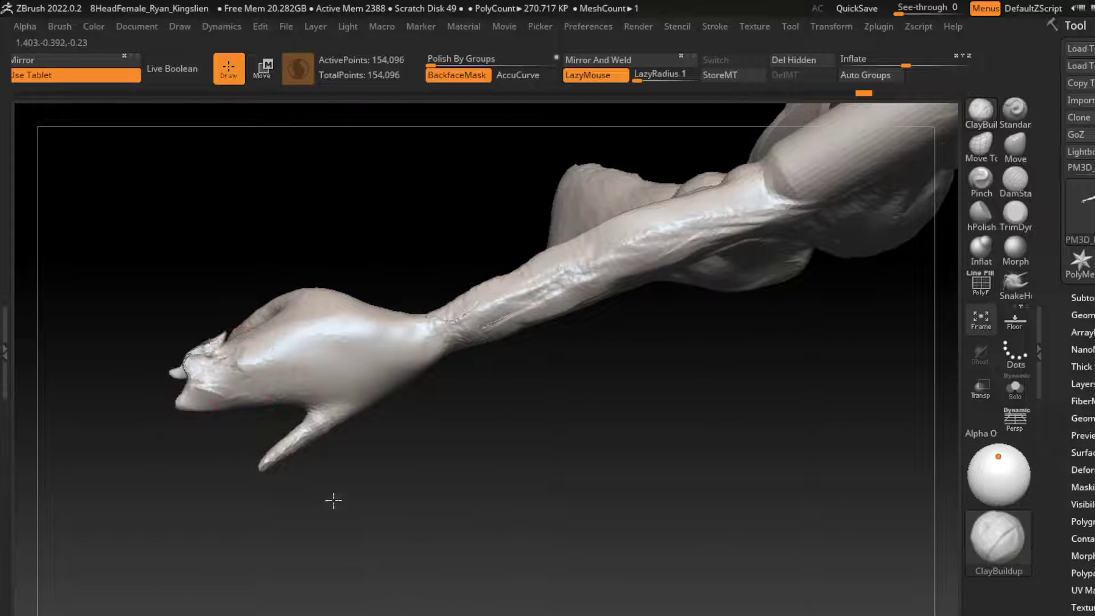
pyautogui.press('shift')
pyautogui.hotkey('ctrl', 'z')
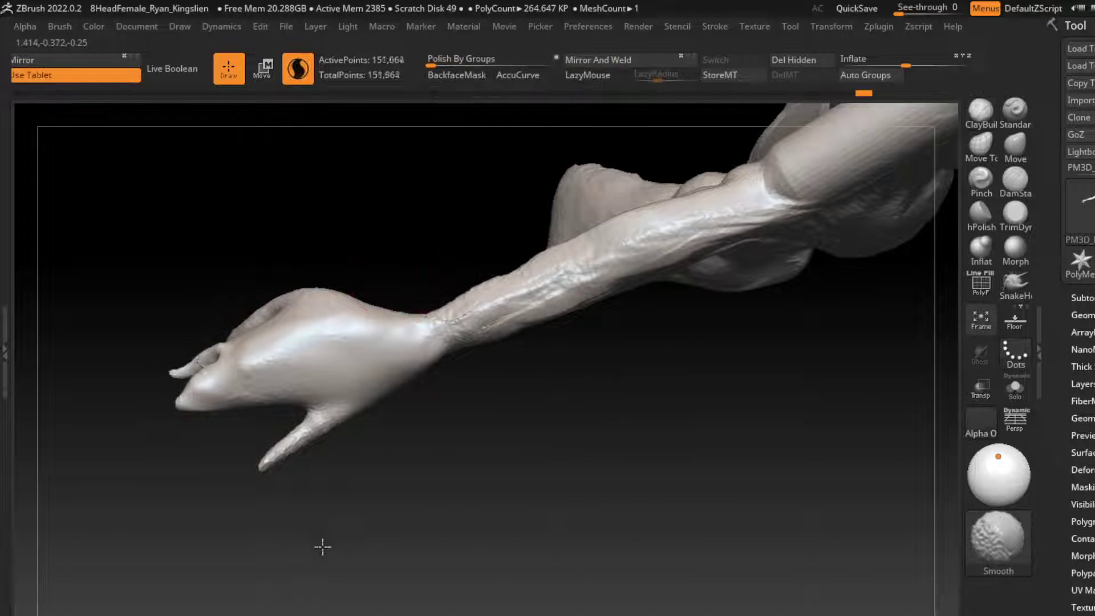
pyautogui.moveTo(320, 542)
pyautogui.mouseDown()
pyautogui.moveTo(475, 486)
pyautogui.moveTo(473, 459)
pyautogui.moveTo(501, 452)
pyautogui.moveTo(626, 599)
pyautogui.mouseUp()
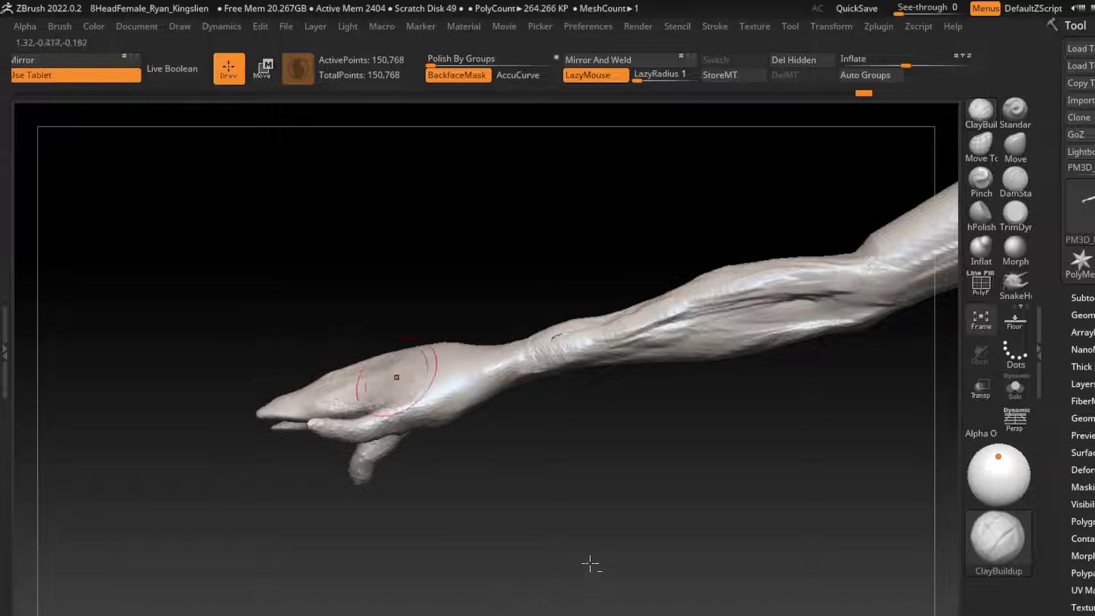
pyautogui.moveTo(674, 454); pyautogui.dragTo(814, 492)
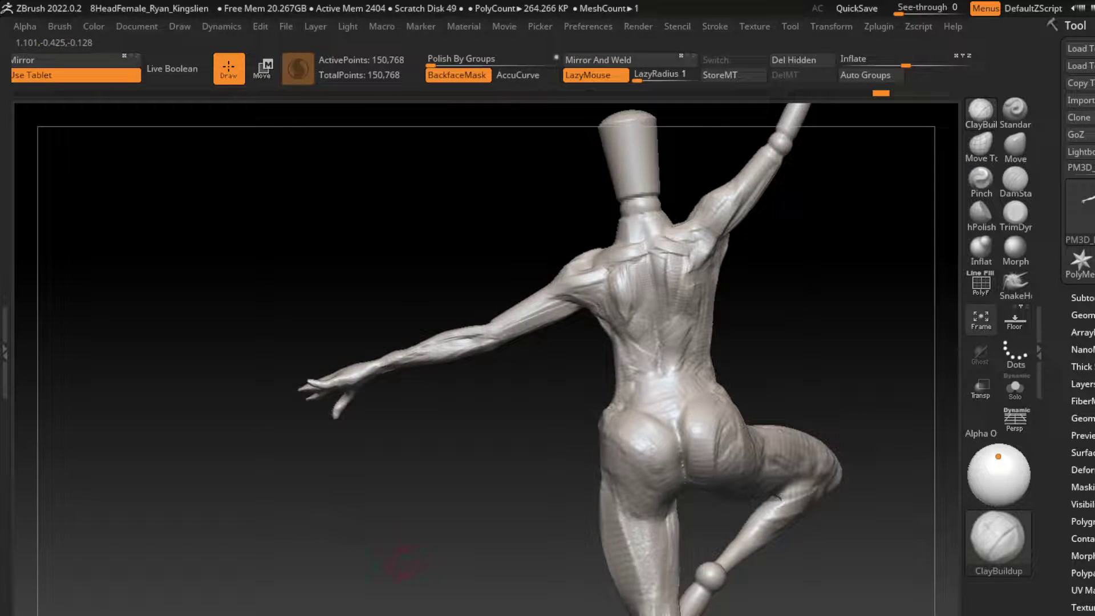
# Zoom in on the outstretched hand and pull a finger out with SnakeHook.
pyautogui.press('ctrl')
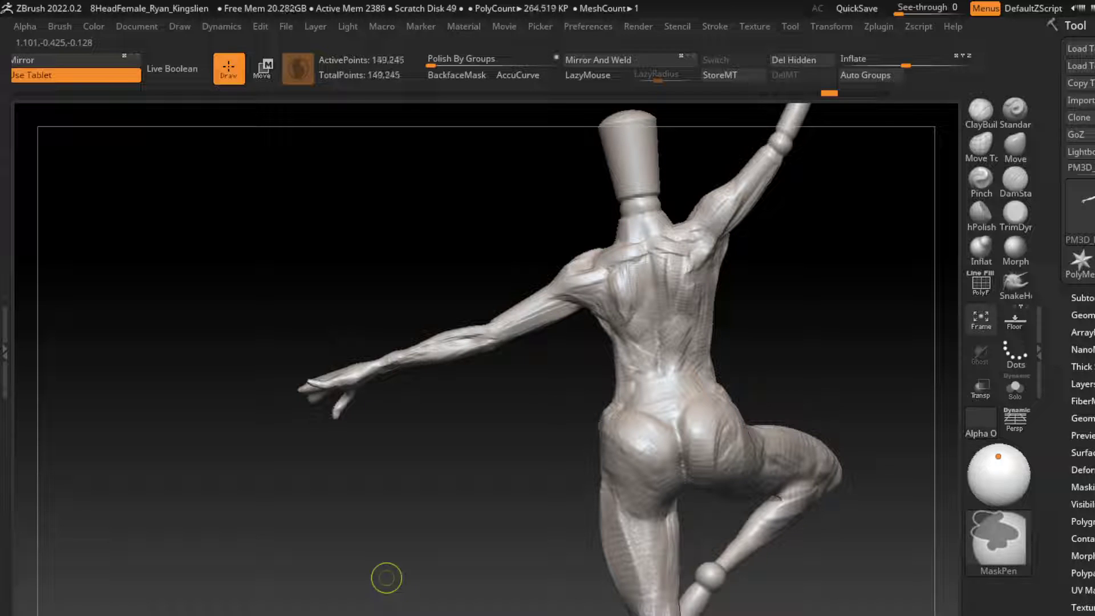
pyautogui.hotkey('ctrl', 'shift')
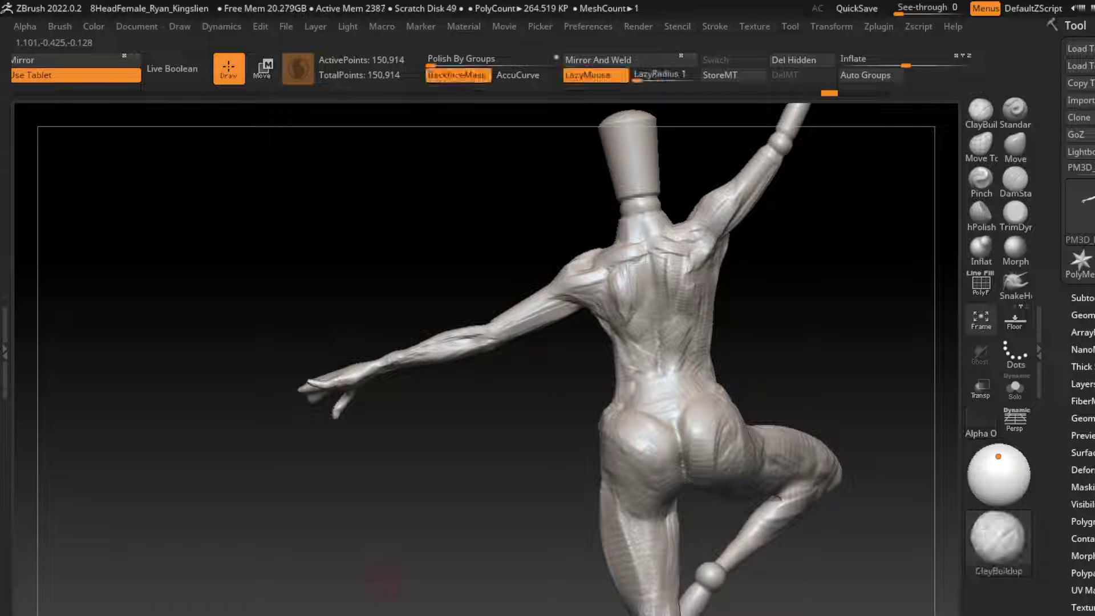
pyautogui.keyDown('alt'); pyautogui.moveTo(325, 476); pyautogui.dragTo(257, 507); pyautogui.keyUp('alt')
pyautogui.press('b')
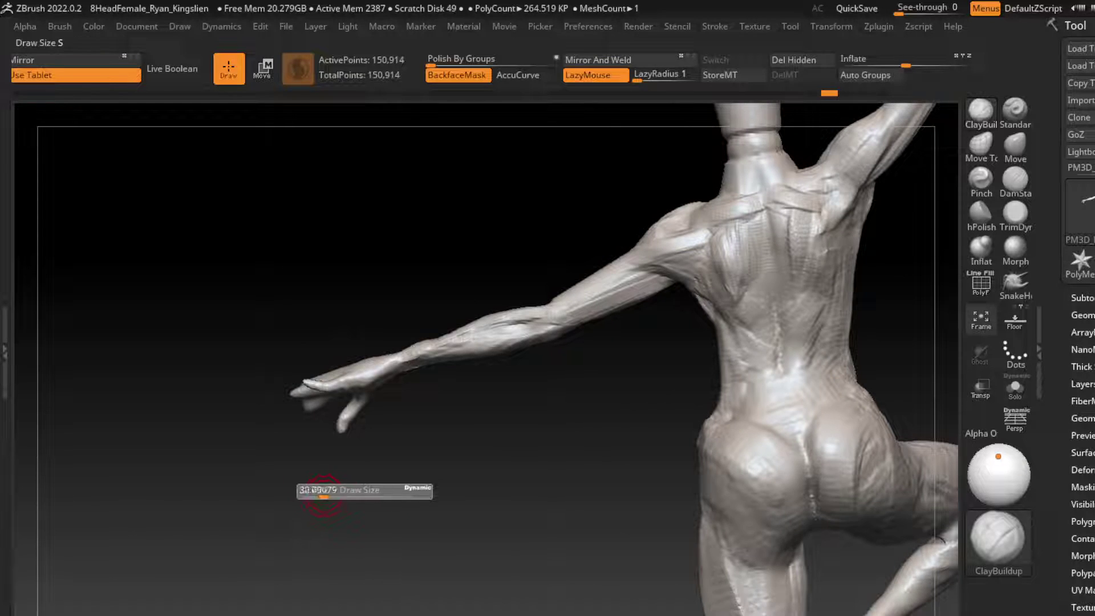
pyautogui.press('s')
pyautogui.press('h')
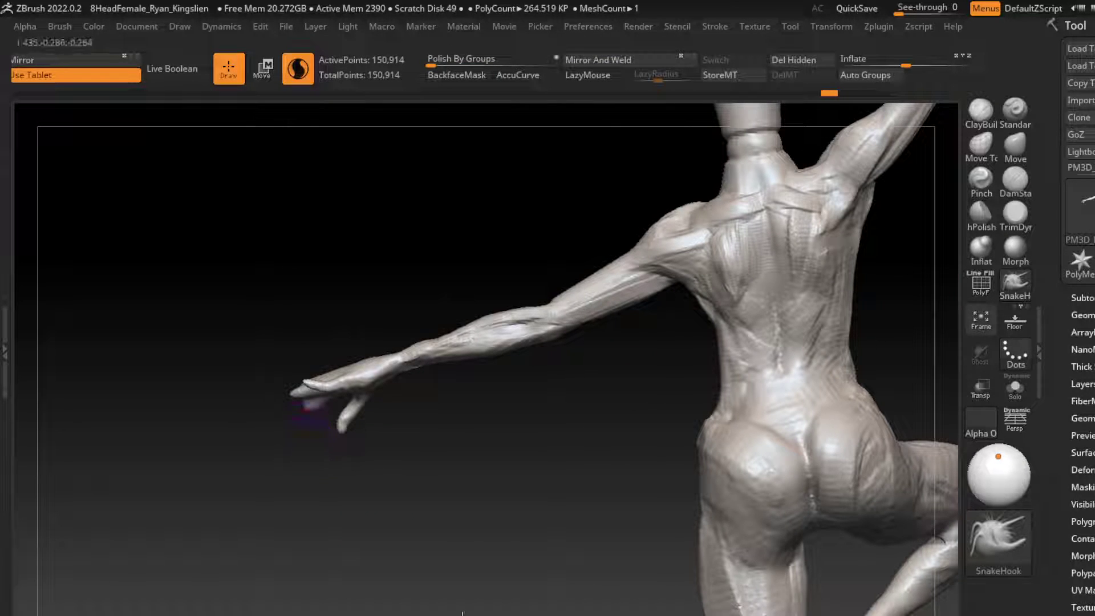
pyautogui.moveTo(273, 473); pyautogui.dragTo(305, 434)
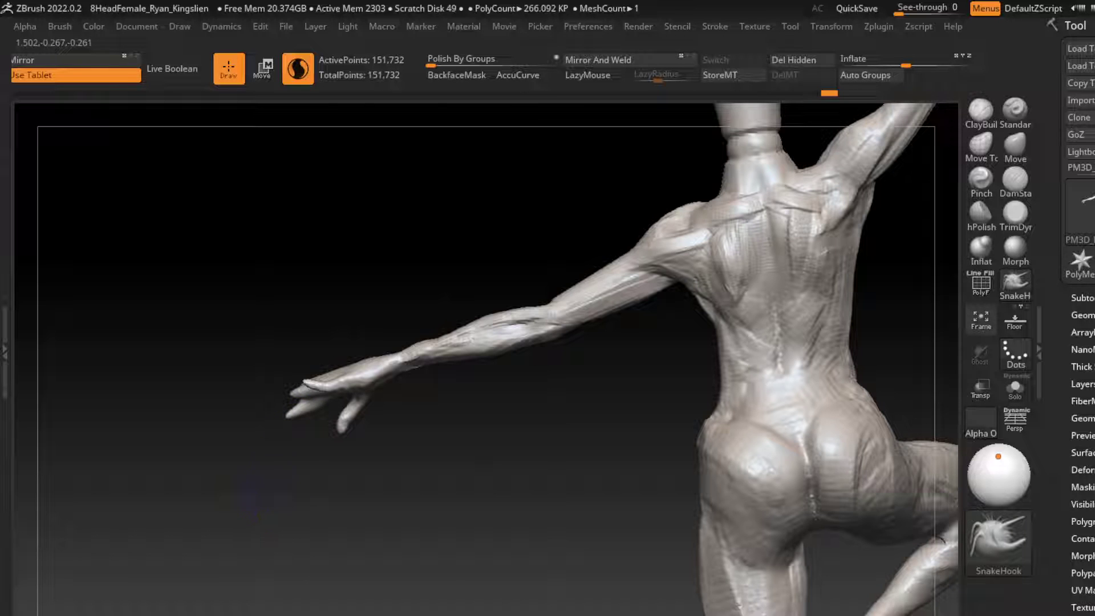
# Compare the finger edits with redo and undo, zooming out to the whole dancer and back in.
pyautogui.moveTo(303, 425)
pyautogui.mouseDown()
pyautogui.moveTo(307, 401)
pyautogui.moveTo(435, 421)
pyautogui.mouseUp()
pyautogui.press('ctrl')
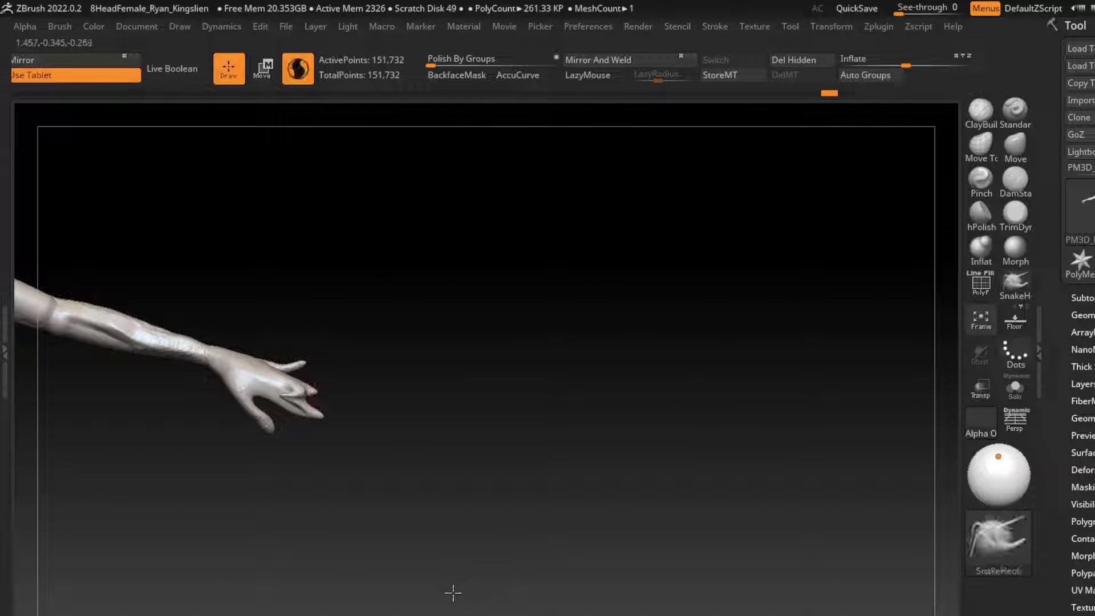
pyautogui.hotkey('ctrl', 'shift', 'z')
pyautogui.hotkey('ctrl', 'shift', 'z')
pyautogui.hotkey('ctrl', 'shift', 'z')
pyautogui.hotkey('ctrl', 'shift', 'z')
pyautogui.hotkey('ctrl', 'shift', 'z')
pyautogui.hotkey('ctrl', 'shift', 'z')
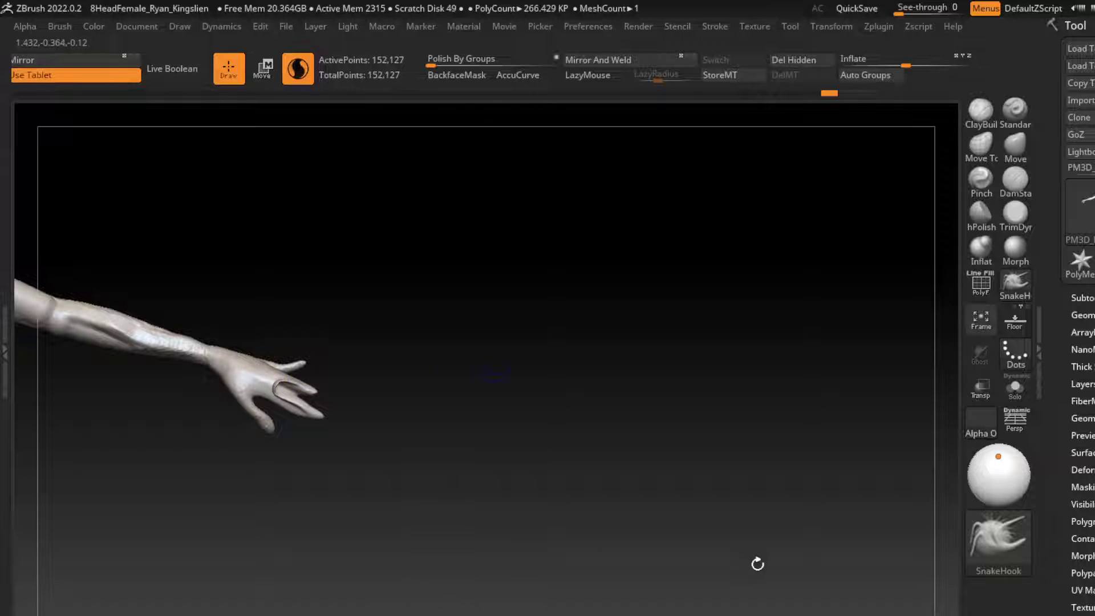
pyautogui.moveTo(494, 373)
pyautogui.mouseDown()
pyautogui.moveTo(434, 342)
pyautogui.moveTo(399, 353)
pyautogui.mouseUp()
pyautogui.moveTo(350, 575); pyautogui.dragTo(365, 558)
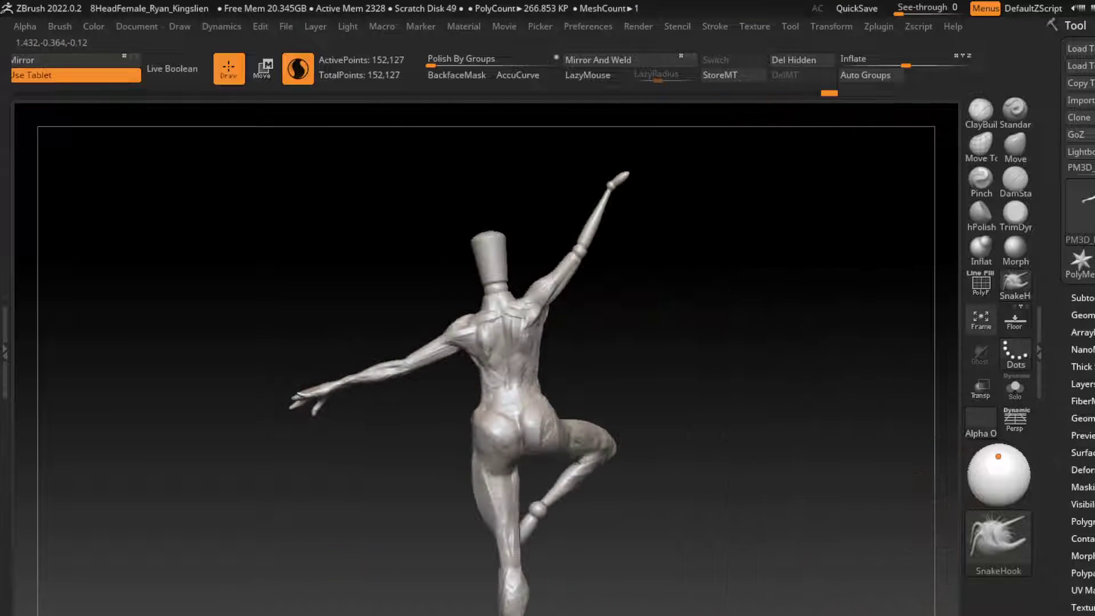
pyautogui.hotkey('ctrl', 'z')
pyautogui.hotkey('ctrl', 'z')
pyautogui.hotkey('ctrl', 'z')
pyautogui.hotkey('ctrl', 'z')
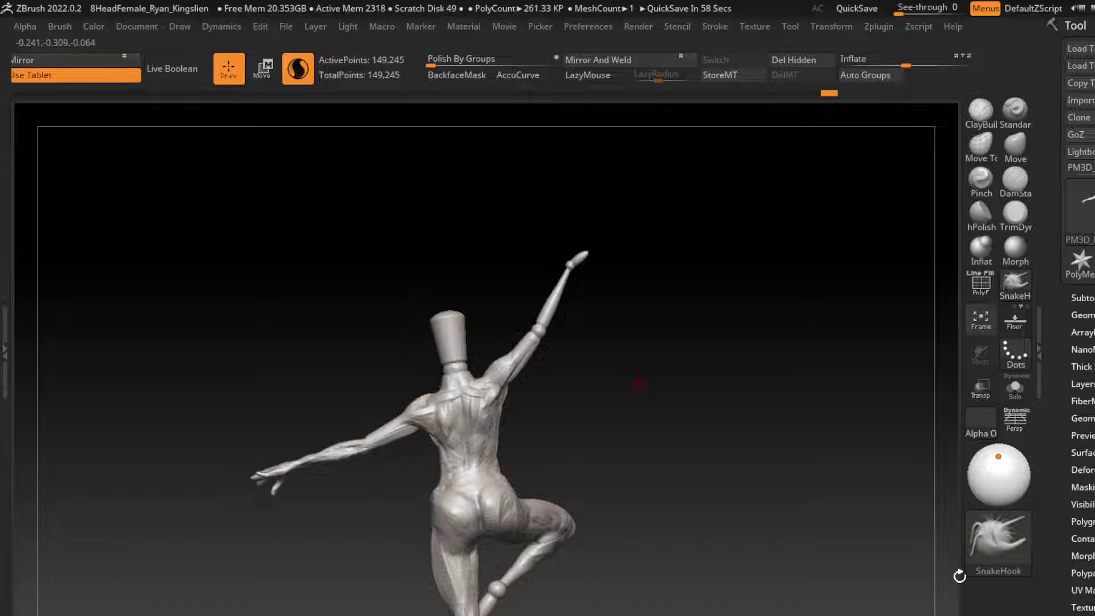
pyautogui.keyDown('alt'); pyautogui.moveTo(648, 410); pyautogui.dragTo(339, 587, button='right'); pyautogui.keyUp('alt')
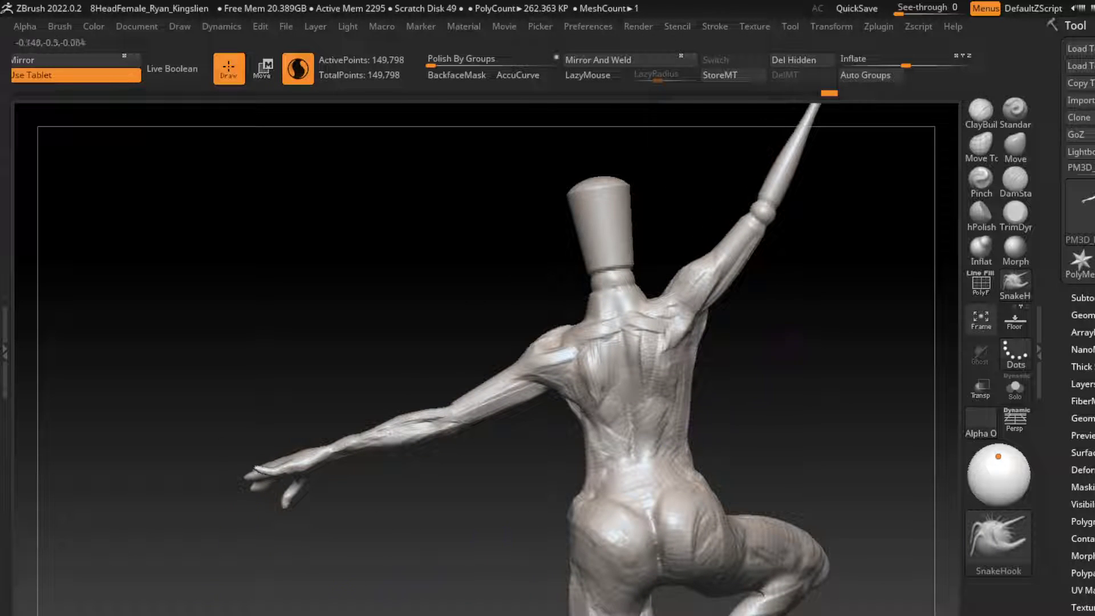
# Zoom in on the upper back and carve a DamStandard groove near the armpit, then undo it.
pyautogui.keyDown('alt'); pyautogui.moveTo(625, 463); pyautogui.dragTo(508, 615, button='right'); pyautogui.keyUp('alt')
pyautogui.press('b')
pyautogui.press('c')
pyautogui.press('b')
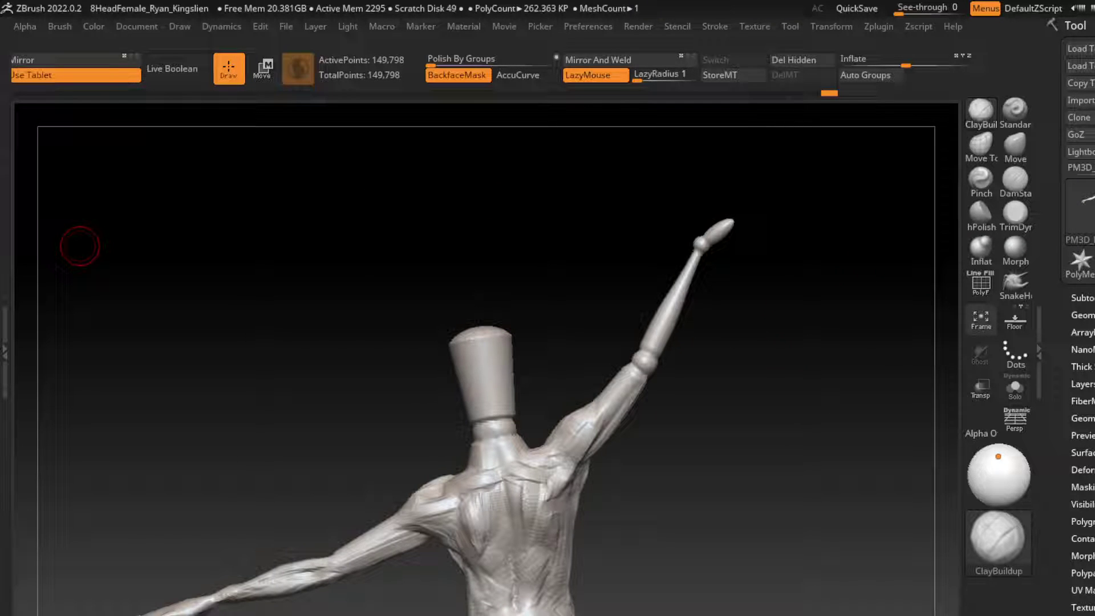
pyautogui.moveTo(654, 422); pyautogui.dragTo(952, 285, button='right')
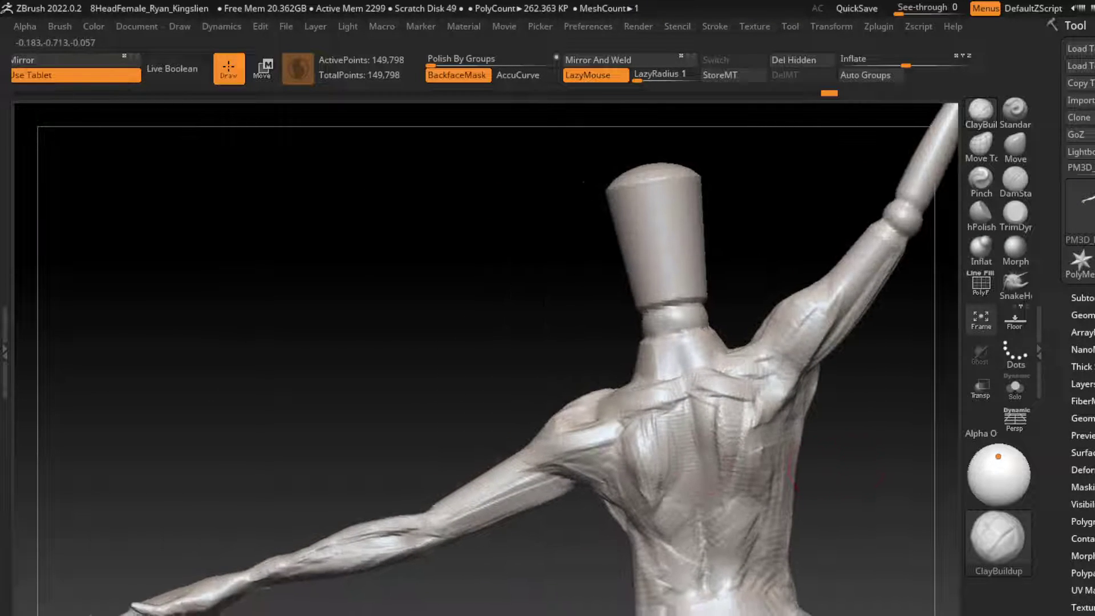
pyautogui.press('b')
pyautogui.press('d')
pyautogui.press('s')
pyautogui.press('s')
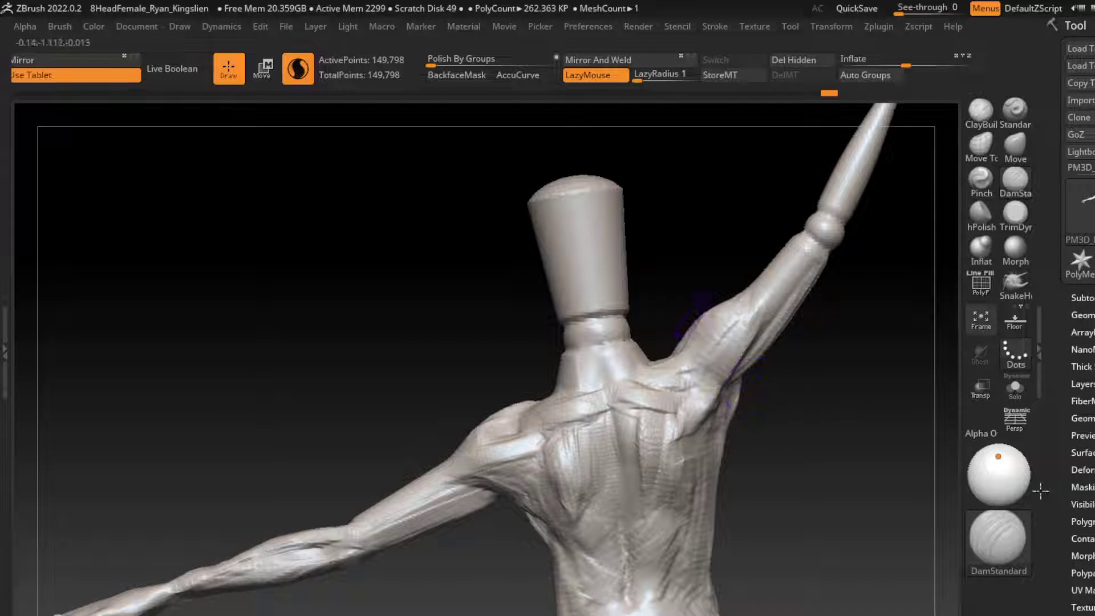
pyautogui.moveTo(732, 334)
pyautogui.mouseDown()
pyautogui.moveTo(693, 382)
pyautogui.moveTo(698, 339)
pyautogui.mouseUp()
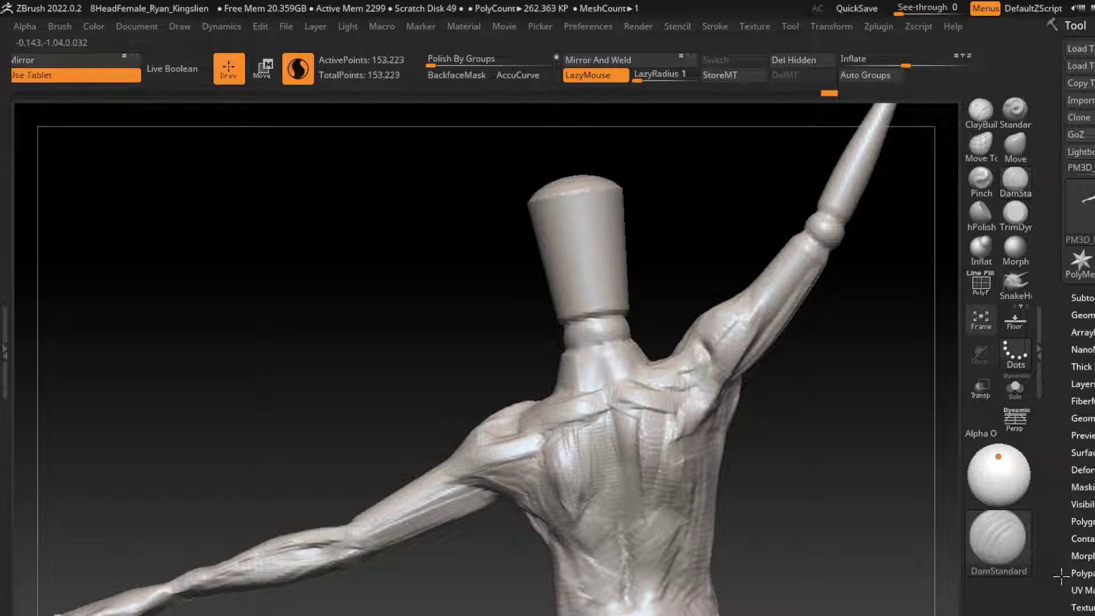
pyautogui.hotkey('ctrl', 'z')
pyautogui.hotkey('ctrl', 'z')
pyautogui.hotkey('ctrl', 'z')
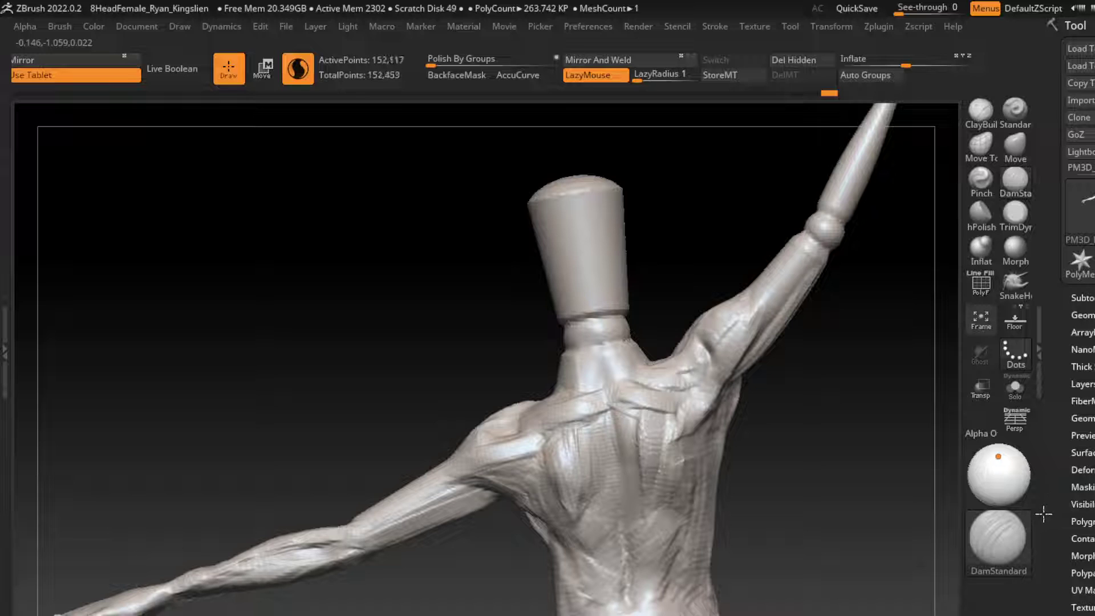
pyautogui.hotkey('ctrl', 'z')
pyautogui.hotkey('ctrl', 'z')
# Smooth the shoulder seam, build up the trapezius with ClayBuildup, and groove the neck base.
pyautogui.moveTo(485, 433); pyautogui.dragTo(533, 407)
pyautogui.press('b')
pyautogui.press('c')
pyautogui.press('b')
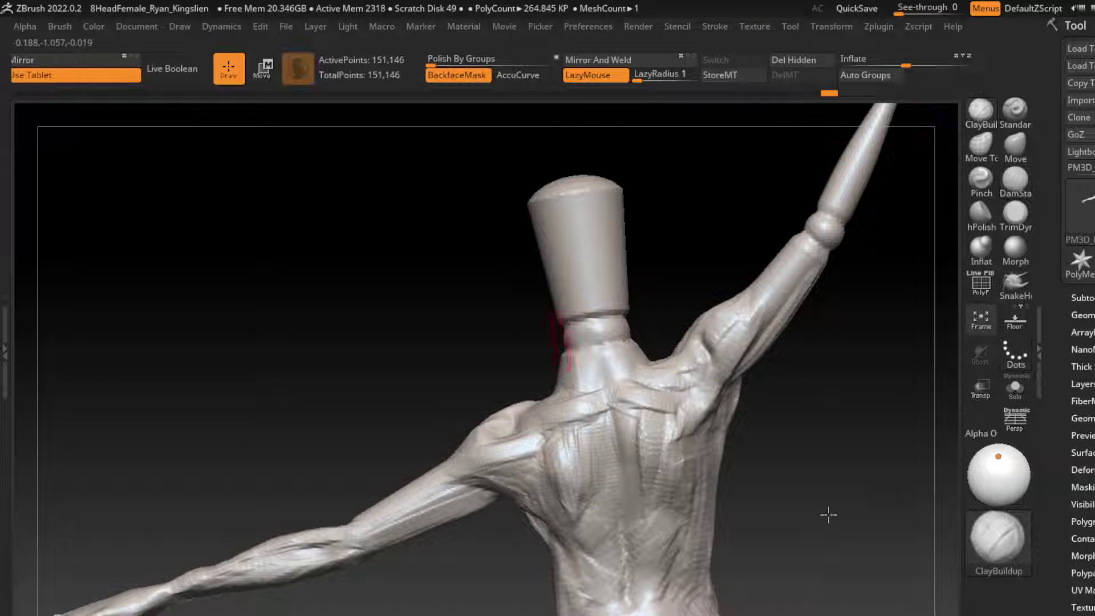
pyautogui.moveTo(595, 404)
pyautogui.mouseDown()
pyautogui.moveTo(678, 387)
pyautogui.moveTo(710, 356)
pyautogui.mouseUp()
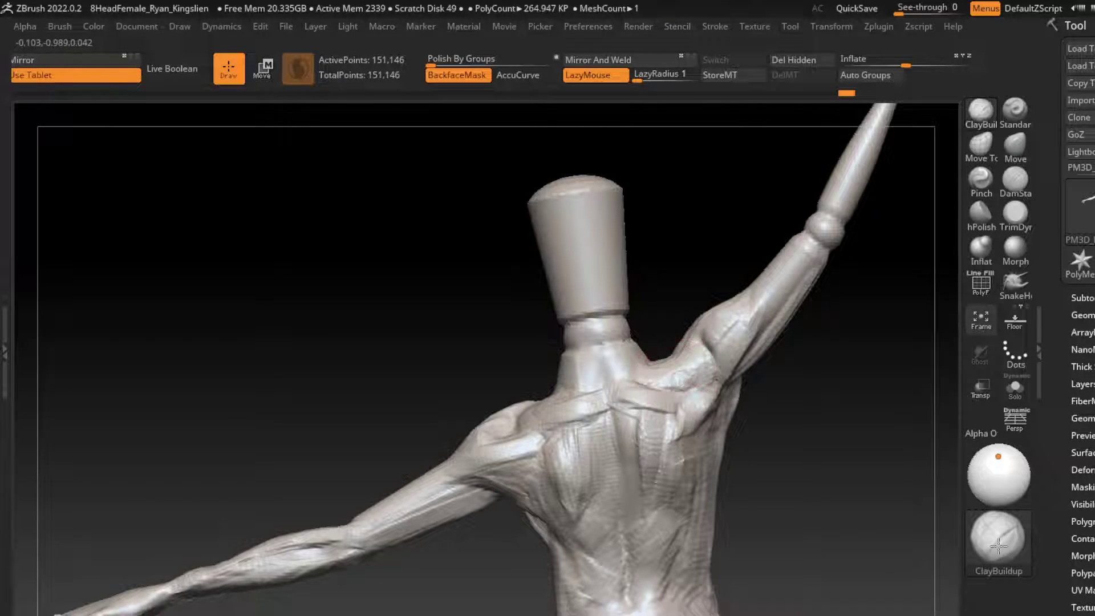
pyautogui.moveTo(651, 383)
pyautogui.mouseDown()
pyautogui.moveTo(695, 399)
pyautogui.moveTo(642, 366)
pyautogui.moveTo(525, 354)
pyautogui.moveTo(548, 399)
pyautogui.mouseUp()
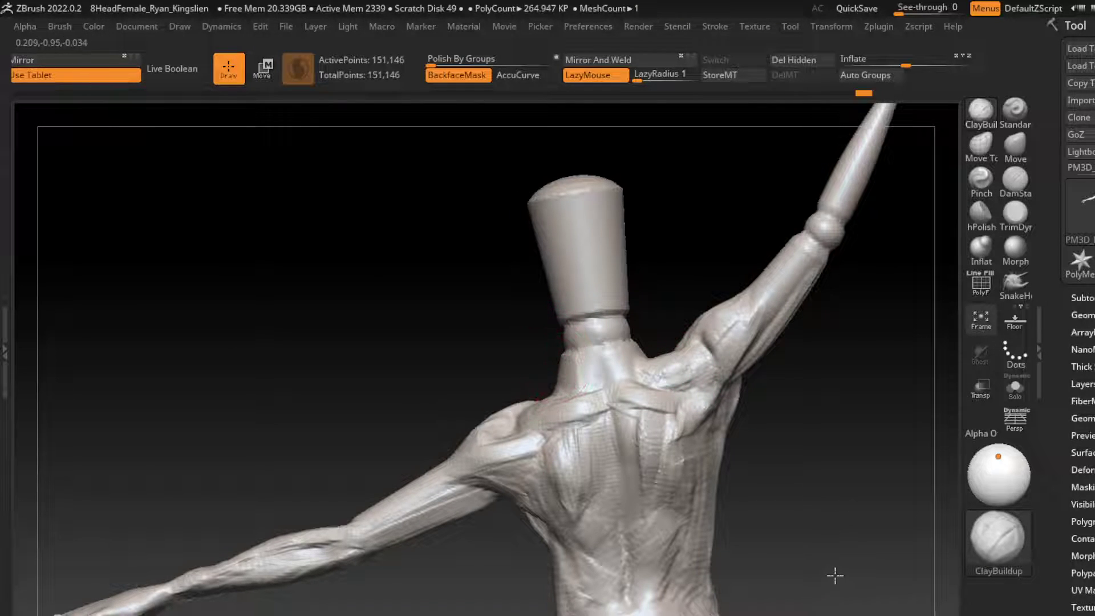
pyautogui.moveTo(561, 323); pyautogui.dragTo(570, 388)
pyautogui.moveTo(599, 299)
pyautogui.mouseDown()
pyautogui.moveTo(604, 393)
pyautogui.moveTo(570, 388)
pyautogui.mouseUp()
pyautogui.press('s')
pyautogui.moveTo(821, 420); pyautogui.dragTo(744, 522)
pyautogui.press('s')
pyautogui.moveTo(904, 518); pyautogui.dragTo(889, 490)
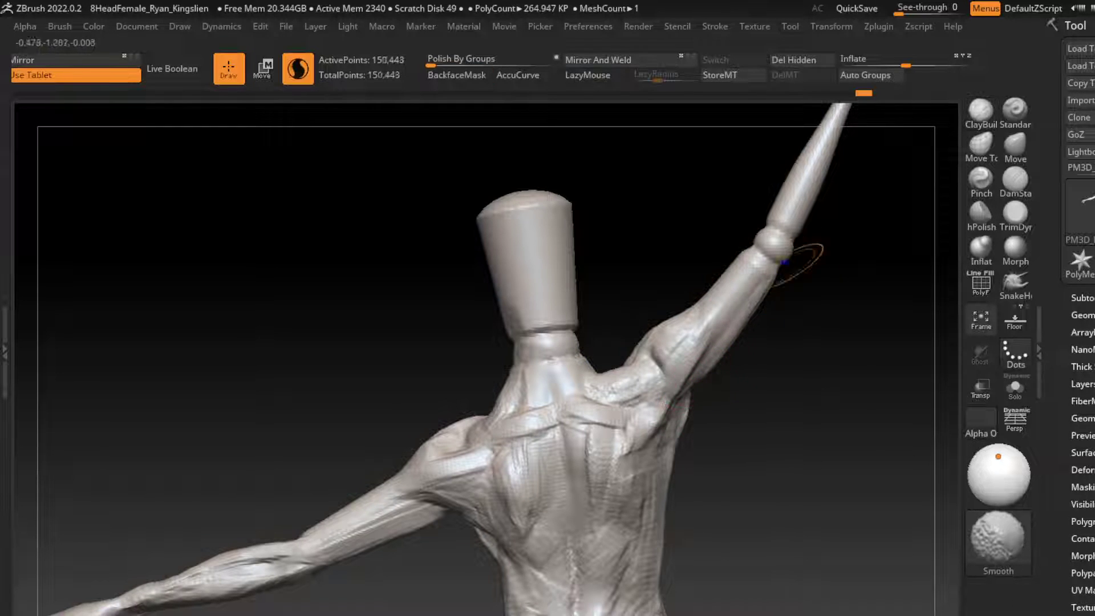
# Undo the recent neck-base strokes and enlarge the brush while viewing the raised arm.
pyautogui.hotkey('ctrl', 'z')
pyautogui.hotkey('ctrl', 'z')
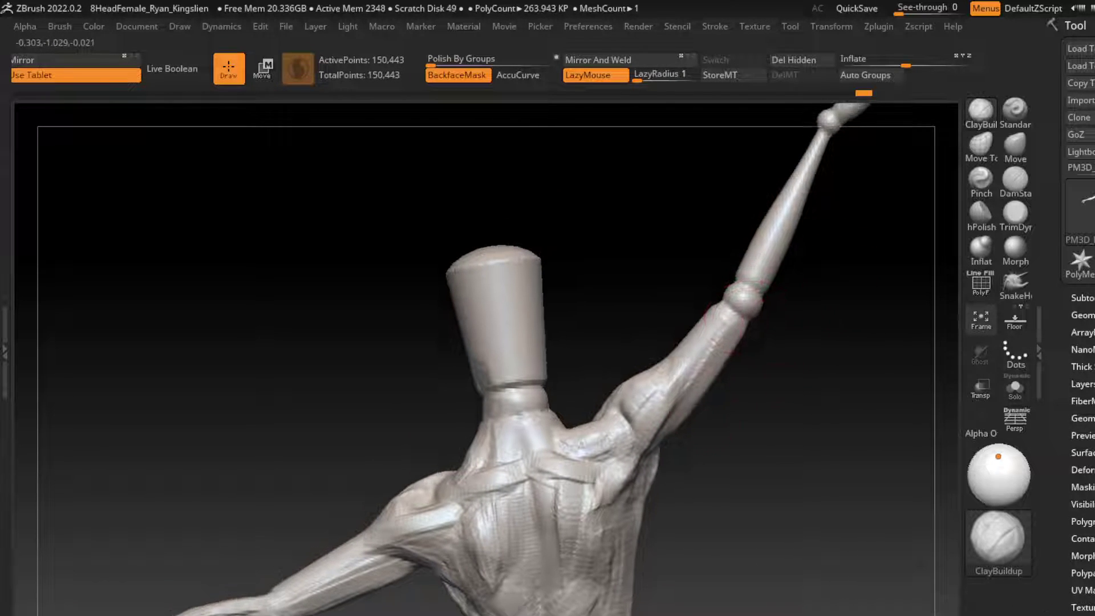
pyautogui.hotkey('ctrl', 'z')
pyautogui.press('s')
pyautogui.moveTo(719, 373); pyautogui.dragTo(752, 374)
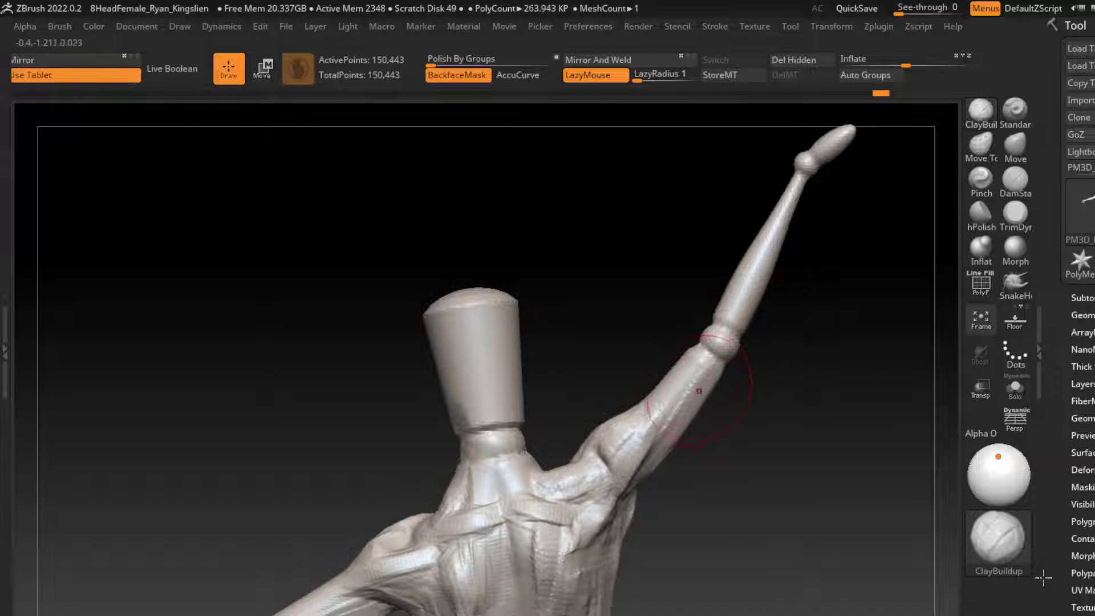
pyautogui.hotkey('ctrl', 'z')
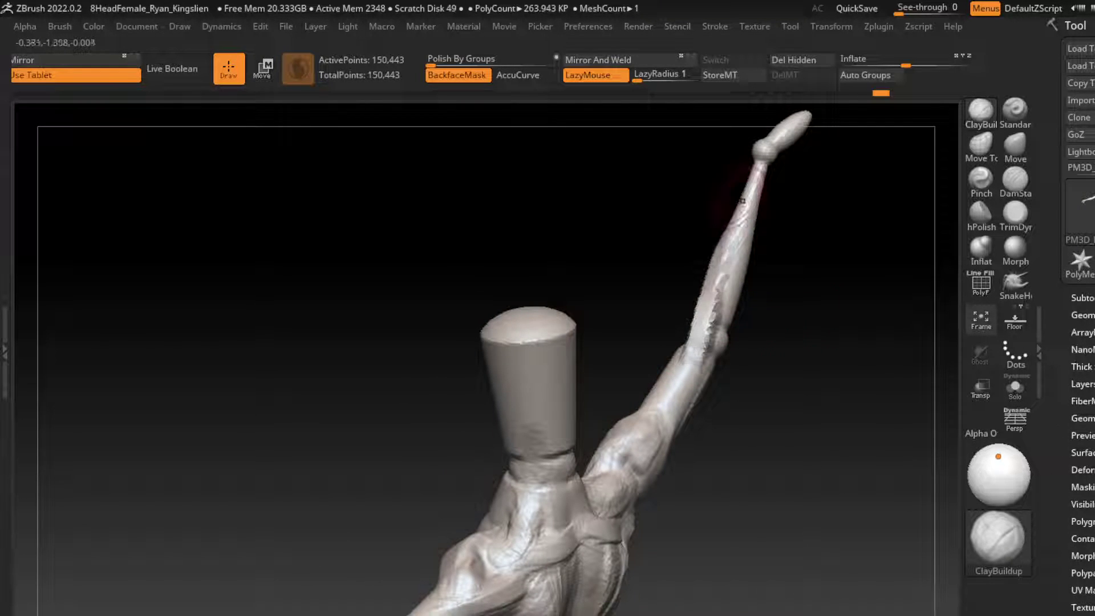
pyautogui.hotkey('ctrl', 'z')
pyautogui.press('shift')
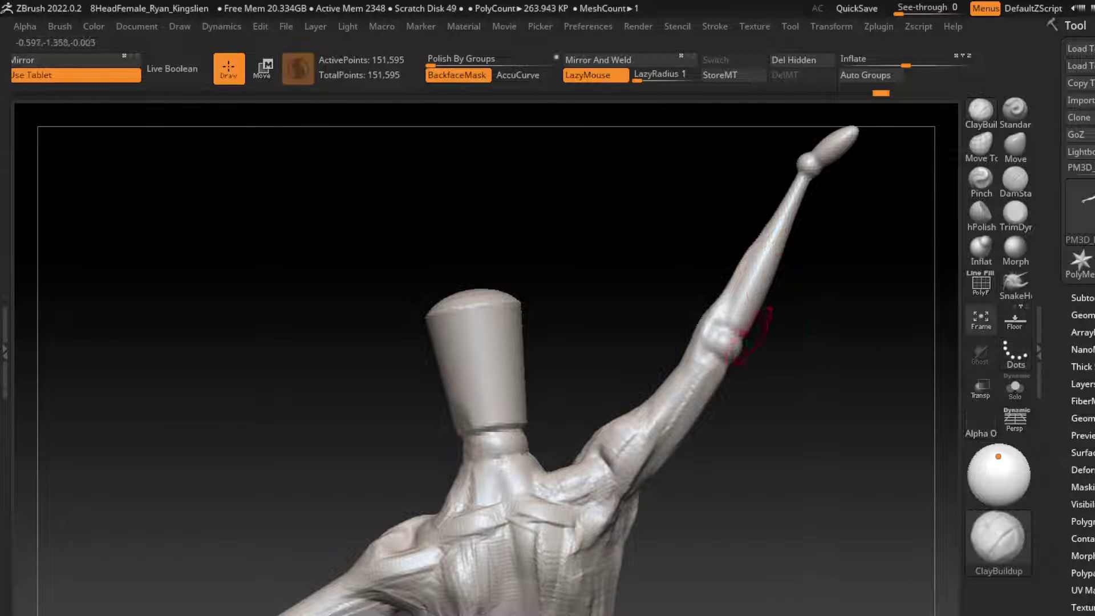
pyautogui.moveTo(790, 350); pyautogui.dragTo(1014, 554)
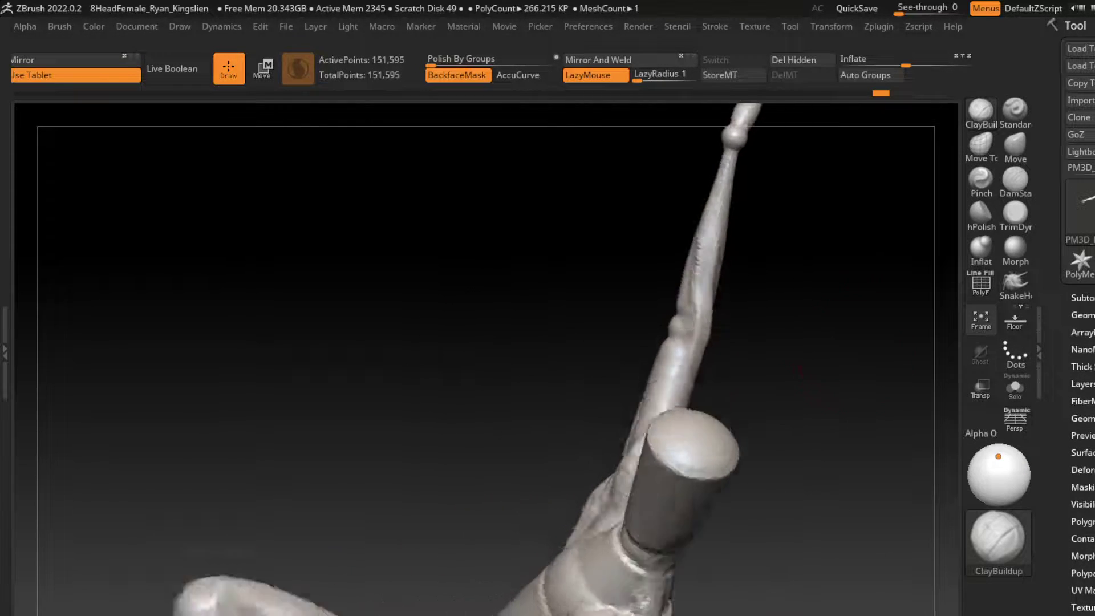
pyautogui.hotkey('ctrl', 'z')
pyautogui.hotkey('ctrl', 'z')
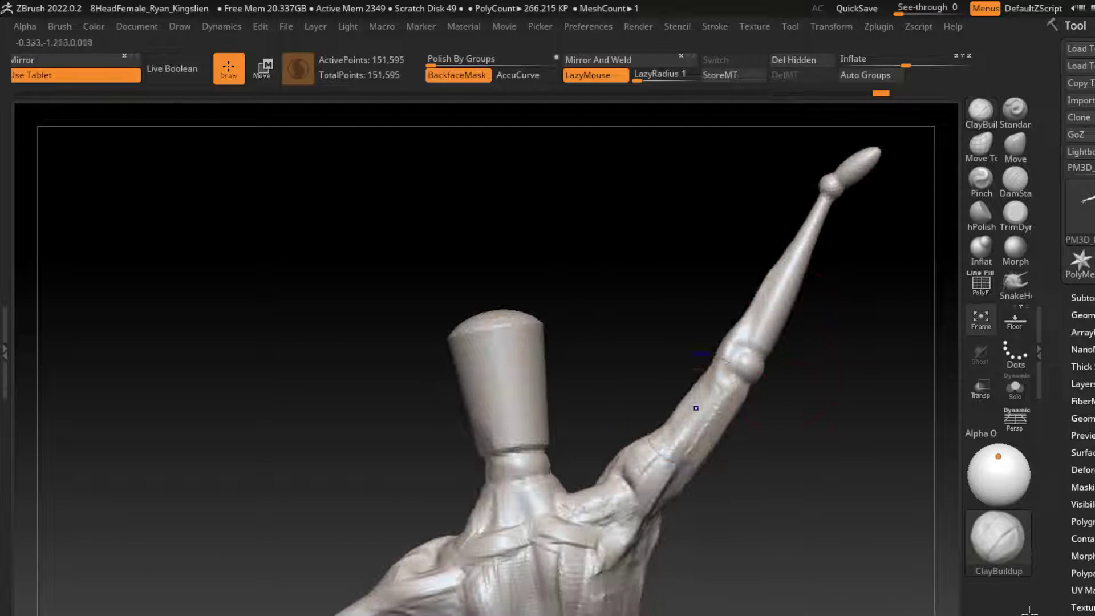
pyautogui.hotkey('ctrl', 'z')
pyautogui.hotkey('ctrl', 'z')
pyautogui.hotkey('ctrl', 'z')
pyautogui.press('s')
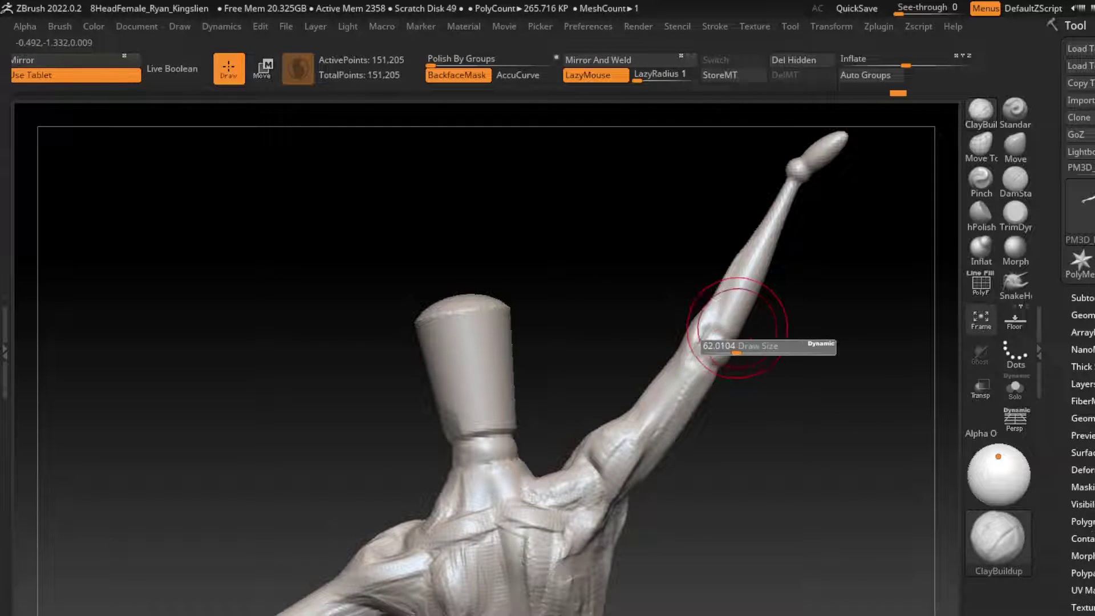
# Fill the elbow dent with ClayBuildup and build up forearm muscle, trying DamStandard creases.
pyautogui.moveTo(728, 351); pyautogui.dragTo(714, 349)
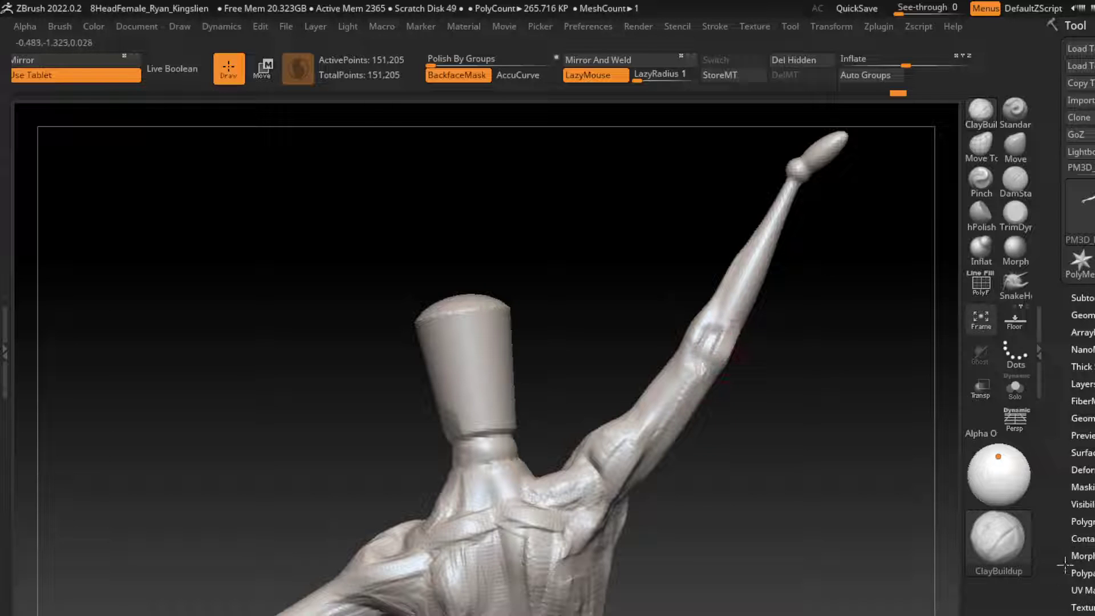
pyautogui.click(1015, 179)
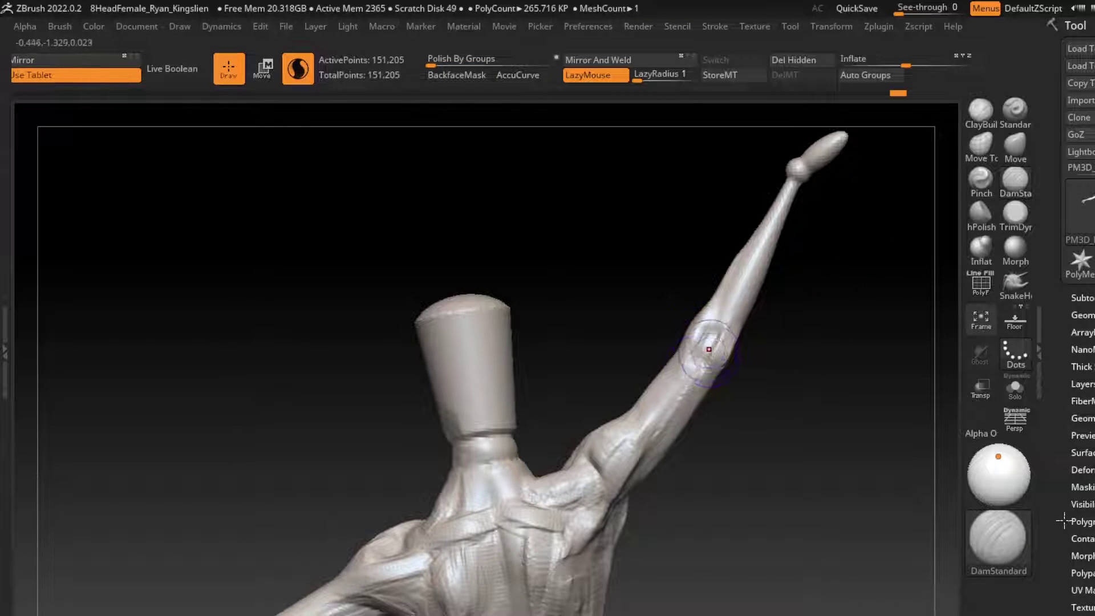
pyautogui.click(980, 111)
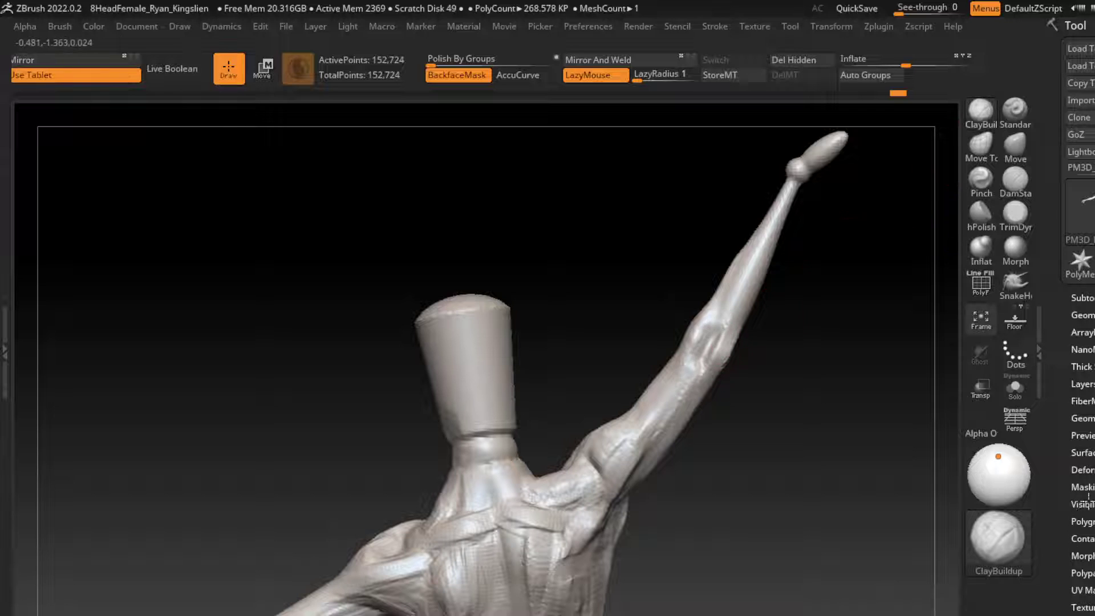
pyautogui.click(1015, 180)
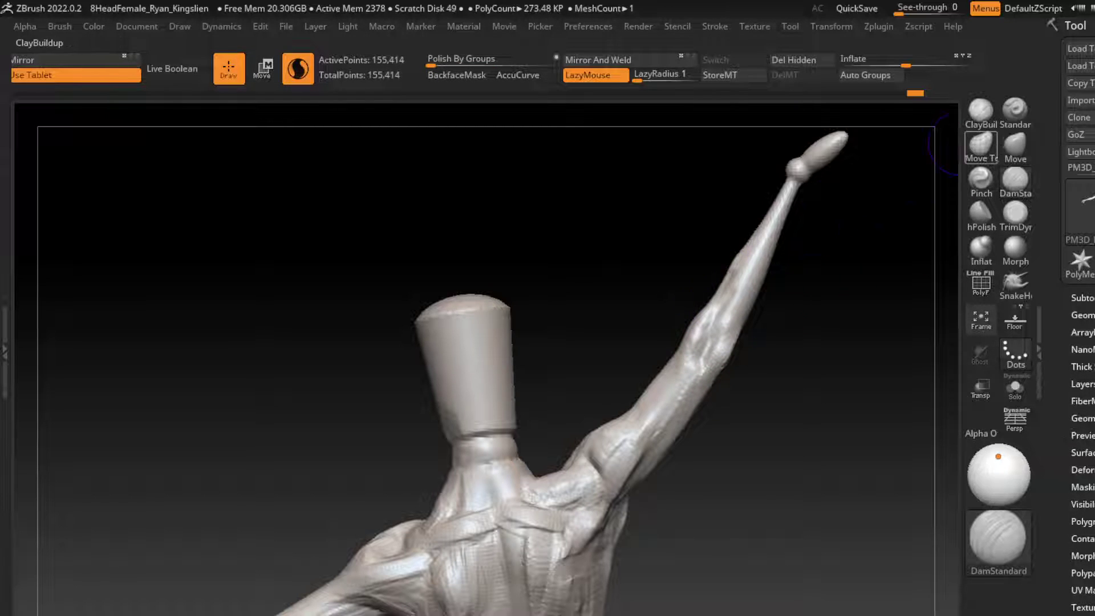
pyautogui.press('b')
pyautogui.press('c')
pyautogui.press('b')
pyautogui.moveTo(733, 282); pyautogui.dragTo(710, 311)
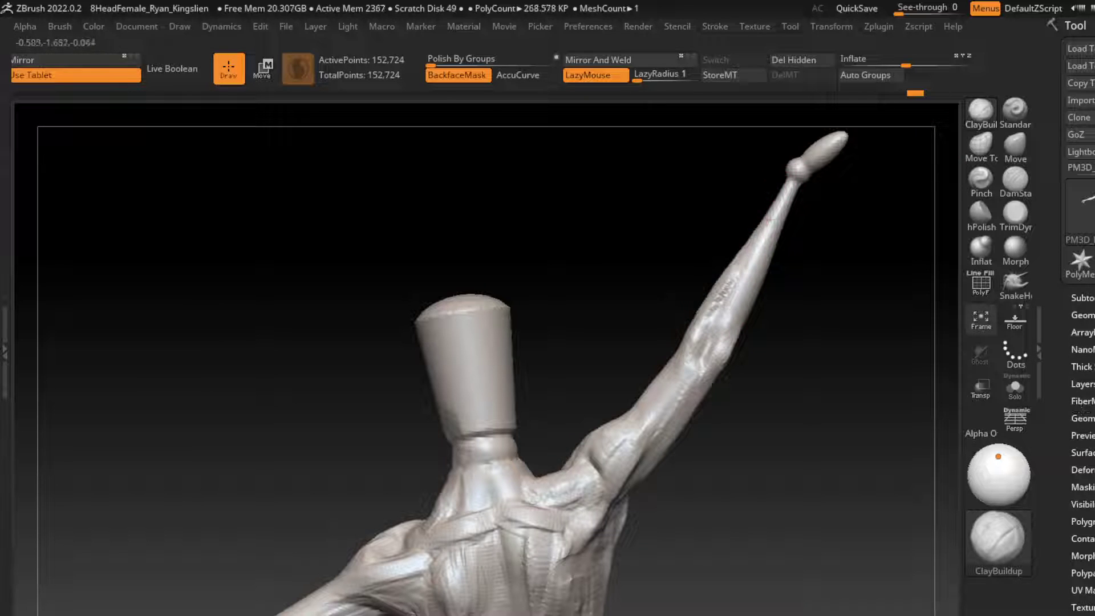
pyautogui.moveTo(735, 265); pyautogui.dragTo(722, 342)
pyautogui.moveTo(659, 425); pyautogui.dragTo(698, 365)
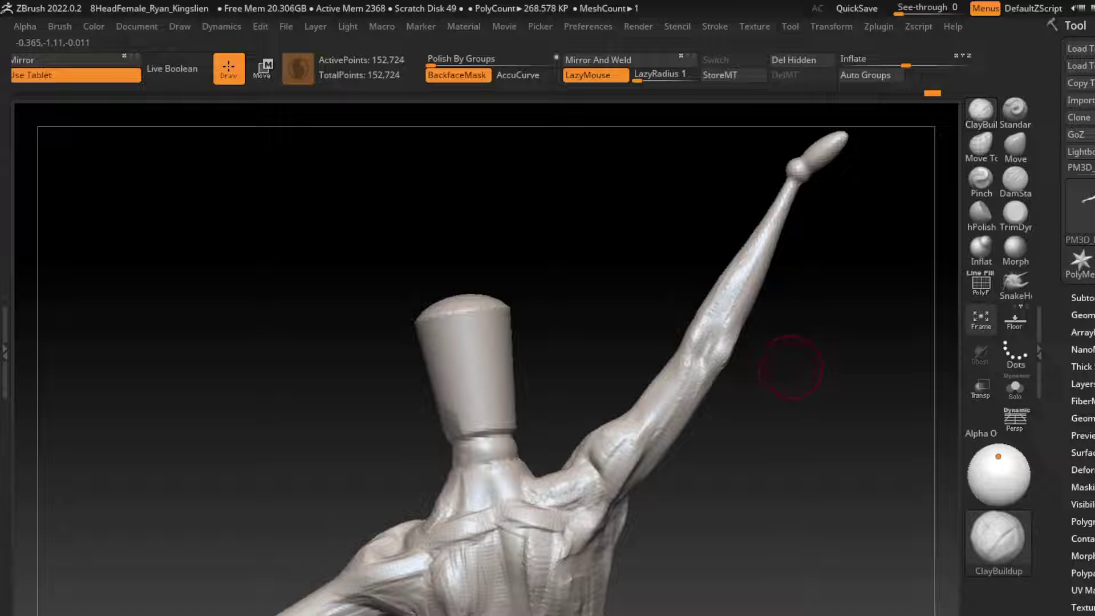
# Sculpt muscle detail near the wrist with the arm upright, then Shift-smooth the surface.
pyautogui.moveTo(799, 219); pyautogui.dragTo(806, 244)
pyautogui.moveTo(733, 244)
pyautogui.mouseDown()
pyautogui.moveTo(758, 257)
pyautogui.moveTo(725, 254)
pyautogui.moveTo(646, 361)
pyautogui.mouseUp()
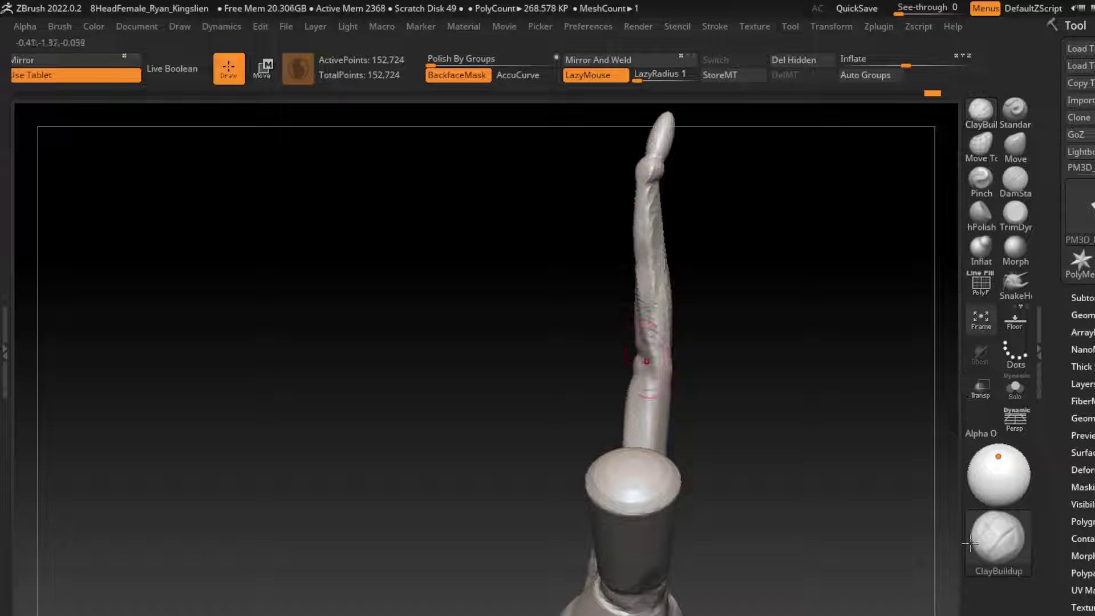
pyautogui.moveTo(795, 237); pyautogui.dragTo(610, 381)
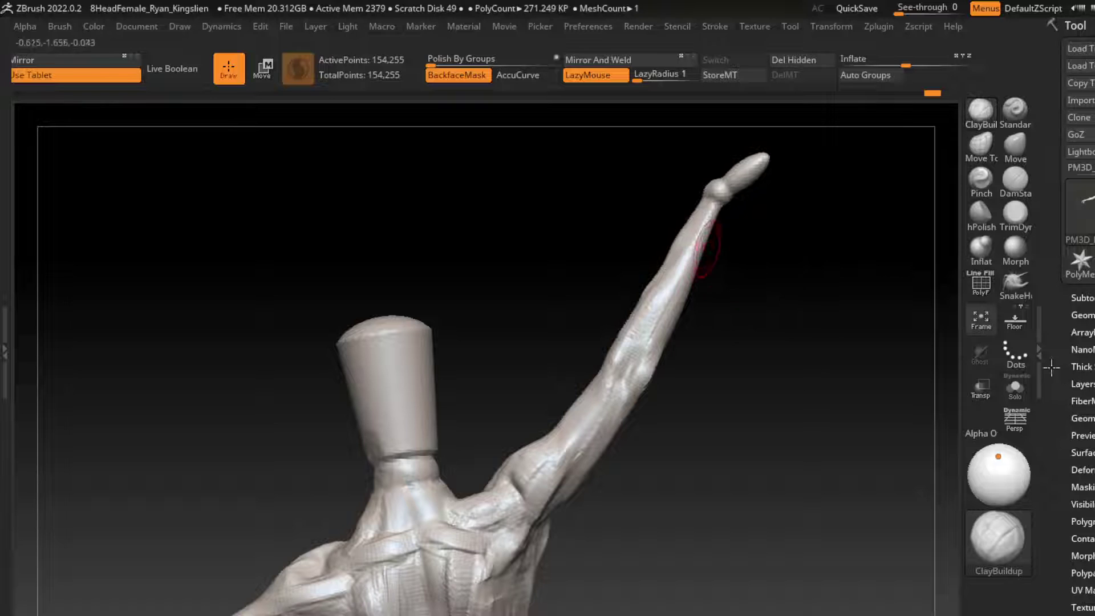
pyautogui.moveTo(705, 248); pyautogui.dragTo(656, 317)
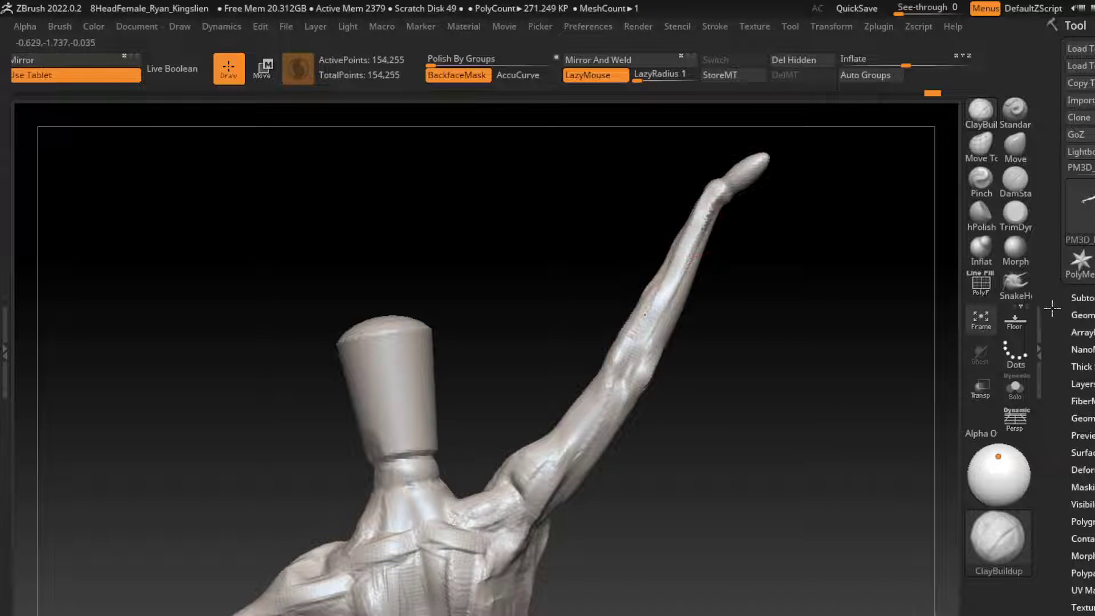
pyautogui.moveTo(707, 194)
pyautogui.mouseDown()
pyautogui.moveTo(678, 280)
pyautogui.moveTo(687, 294)
pyautogui.mouseUp()
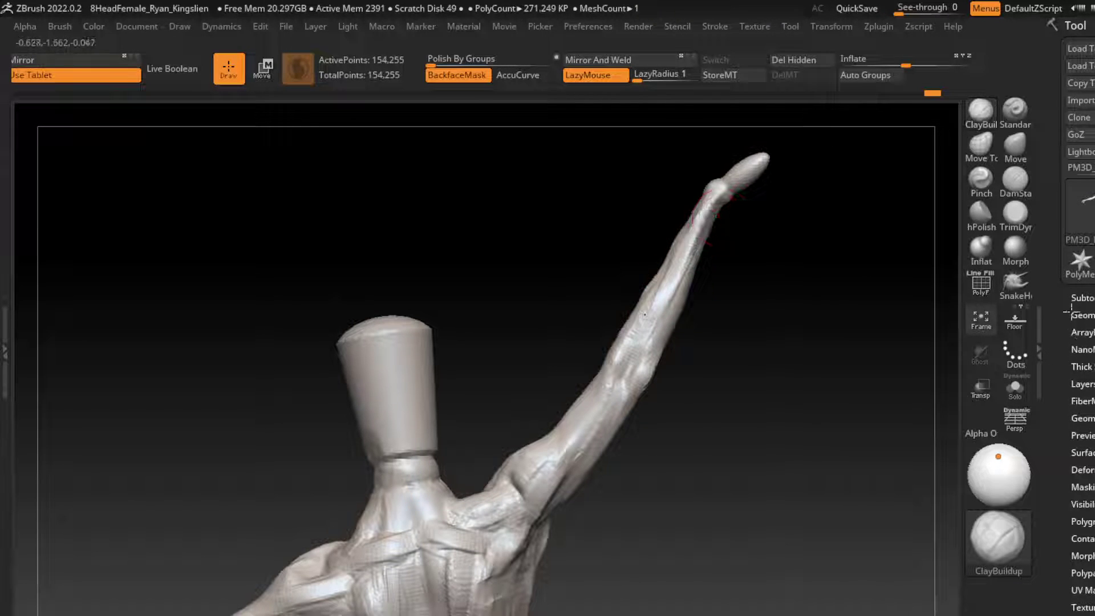
pyautogui.press('shift')
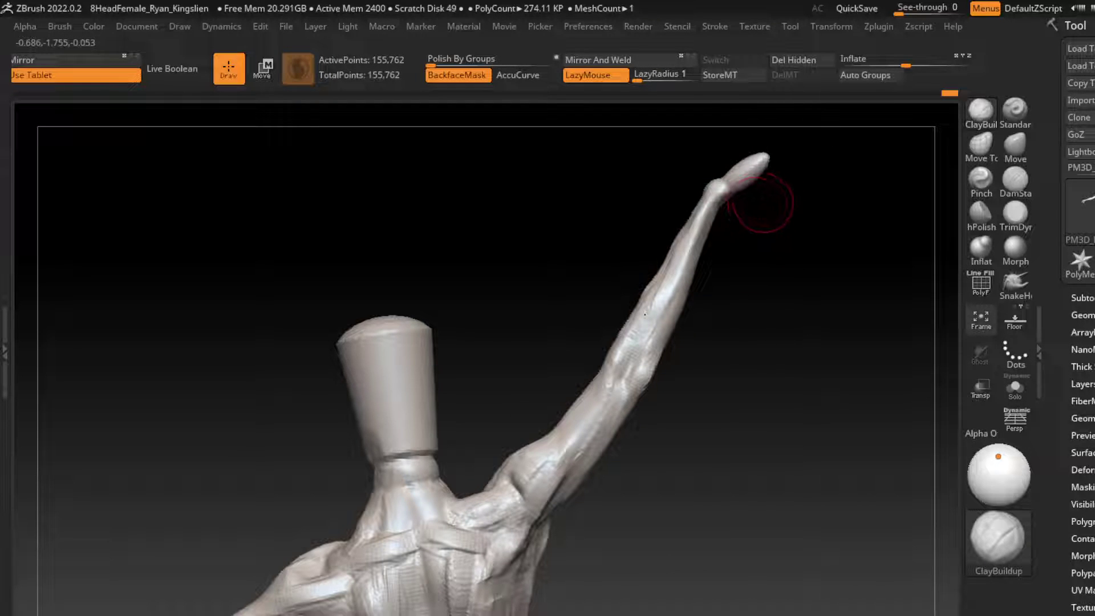
pyautogui.keyDown('alt'); pyautogui.moveTo(761, 191); pyautogui.dragTo(766, 335); pyautogui.keyUp('alt')
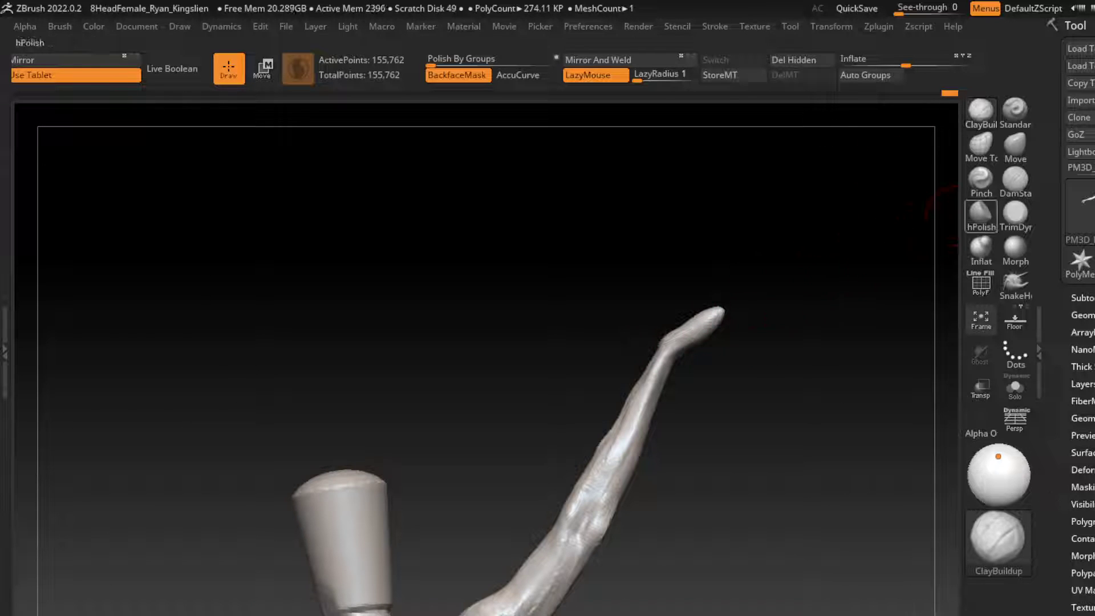
# Pull the arm tip into a curved fingertip with a smaller SnakeHook brush.
pyautogui.click(1015, 282)
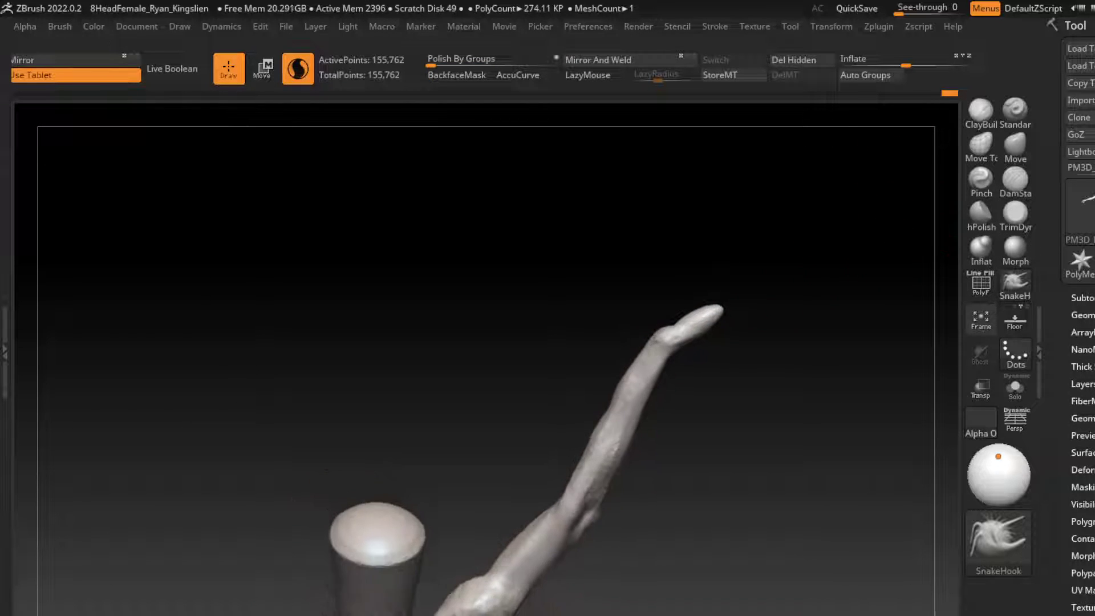
pyautogui.moveTo(710, 312)
pyautogui.mouseDown()
pyautogui.moveTo(682, 275)
pyautogui.moveTo(678, 303)
pyautogui.mouseUp()
pyautogui.moveTo(772, 366); pyautogui.dragTo(773, 272)
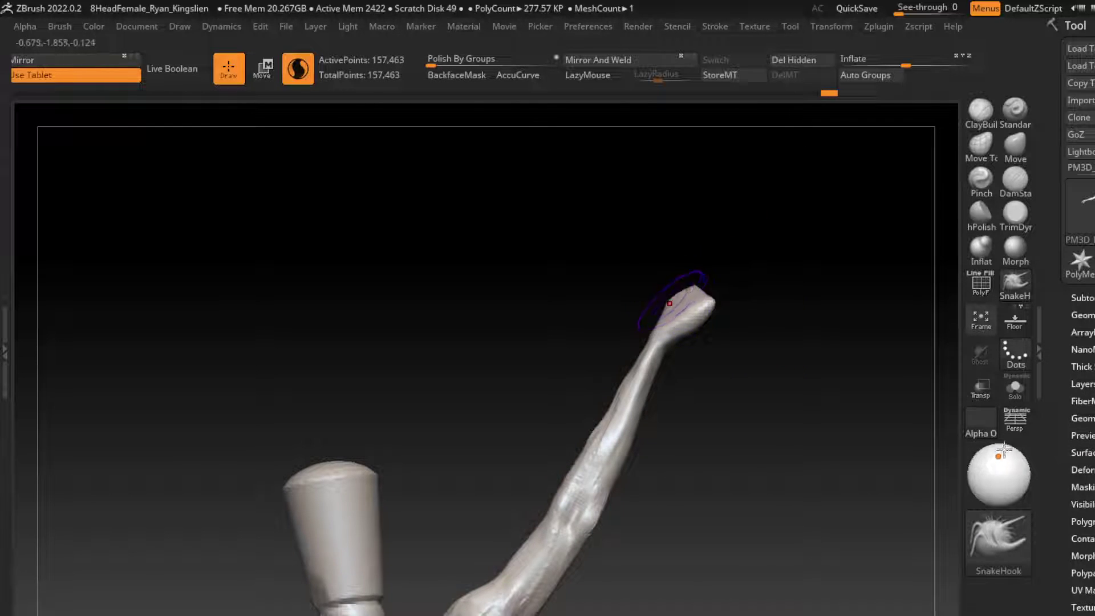
pyautogui.moveTo(734, 302)
pyautogui.mouseDown()
pyautogui.moveTo(741, 308)
pyautogui.moveTo(721, 313)
pyautogui.mouseUp()
pyautogui.press('s')
pyautogui.press('s')
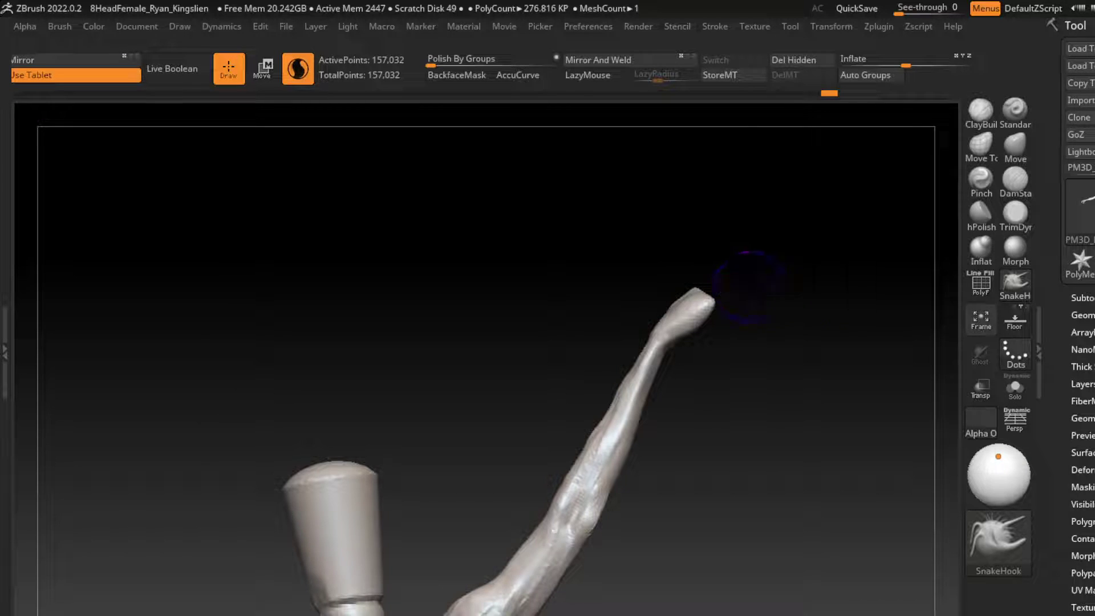
pyautogui.moveTo(742, 264); pyautogui.dragTo(737, 355)
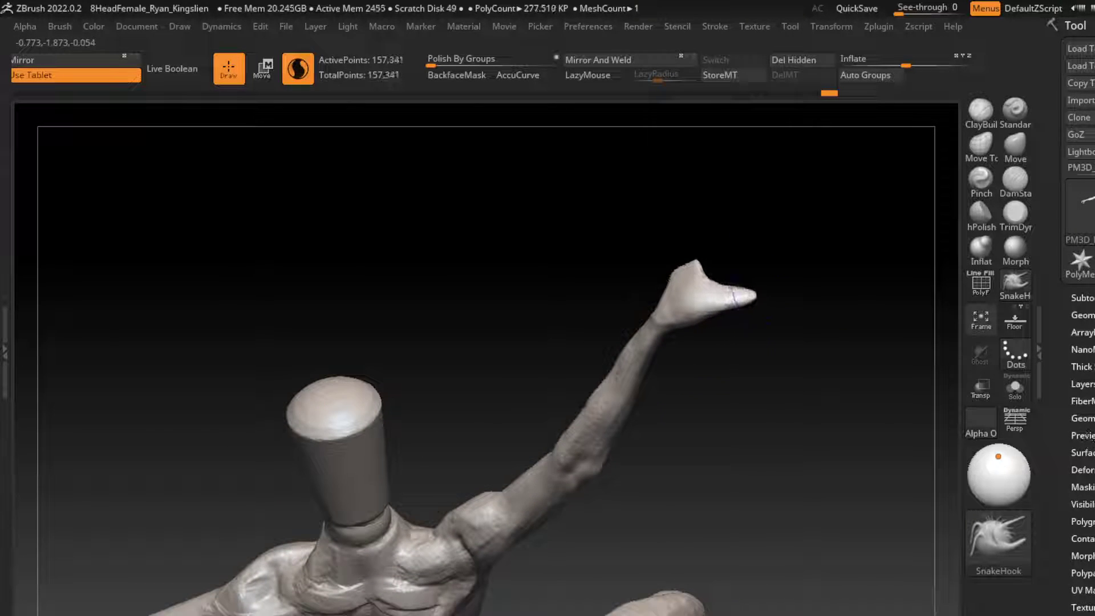
pyautogui.moveTo(734, 296)
pyautogui.mouseDown()
pyautogui.moveTo(766, 256)
pyautogui.moveTo(761, 274)
pyautogui.mouseUp()
pyautogui.moveTo(776, 320)
pyautogui.mouseDown()
pyautogui.moveTo(787, 214)
pyautogui.moveTo(941, 370)
pyautogui.mouseUp()
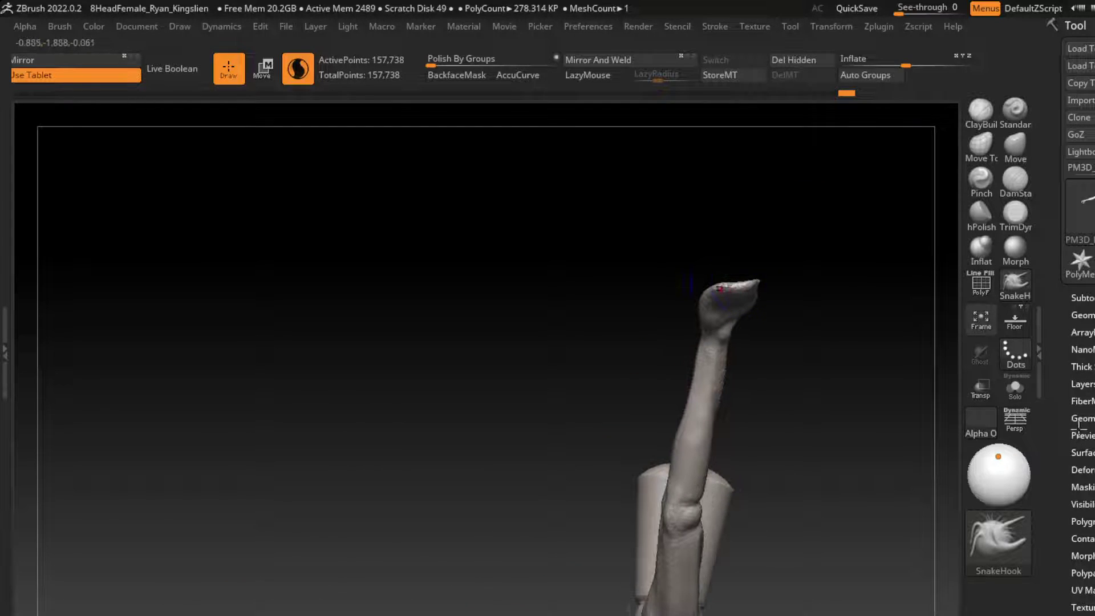
pyautogui.moveTo(727, 288); pyautogui.dragTo(709, 295)
# Grow the arm tip into a pointing hand with separated fingers, stretched upward.
pyautogui.moveTo(764, 255); pyautogui.dragTo(817, 269)
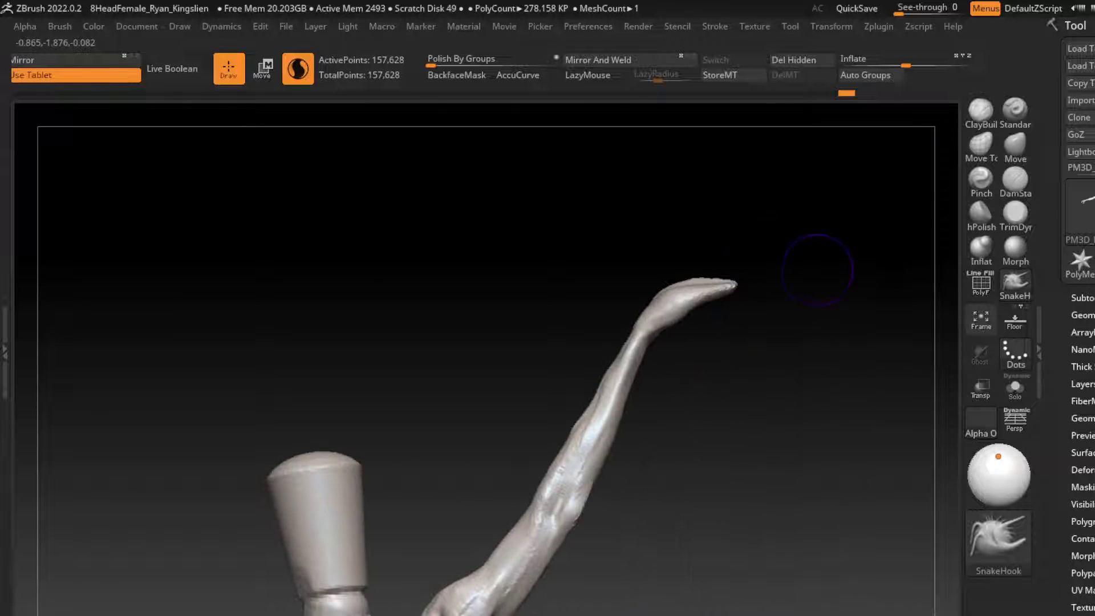
pyautogui.moveTo(784, 236); pyautogui.dragTo(761, 286)
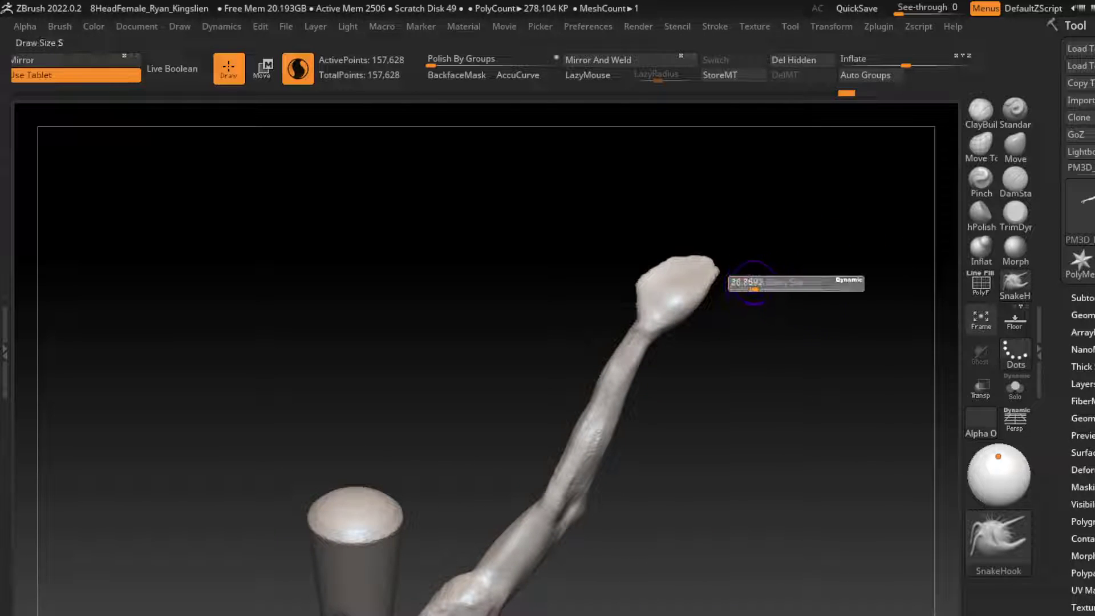
pyautogui.moveTo(670, 282); pyautogui.dragTo(690, 234)
pyautogui.moveTo(856, 331); pyautogui.dragTo(821, 343)
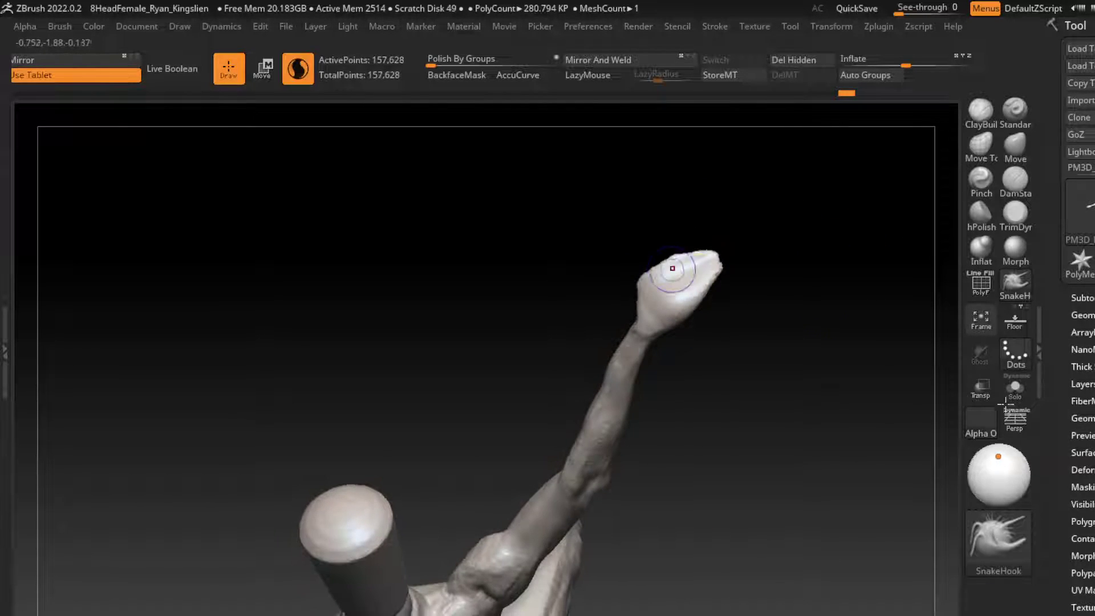
pyautogui.moveTo(679, 268); pyautogui.dragTo(699, 228)
pyautogui.moveTo(770, 171); pyautogui.dragTo(743, 159)
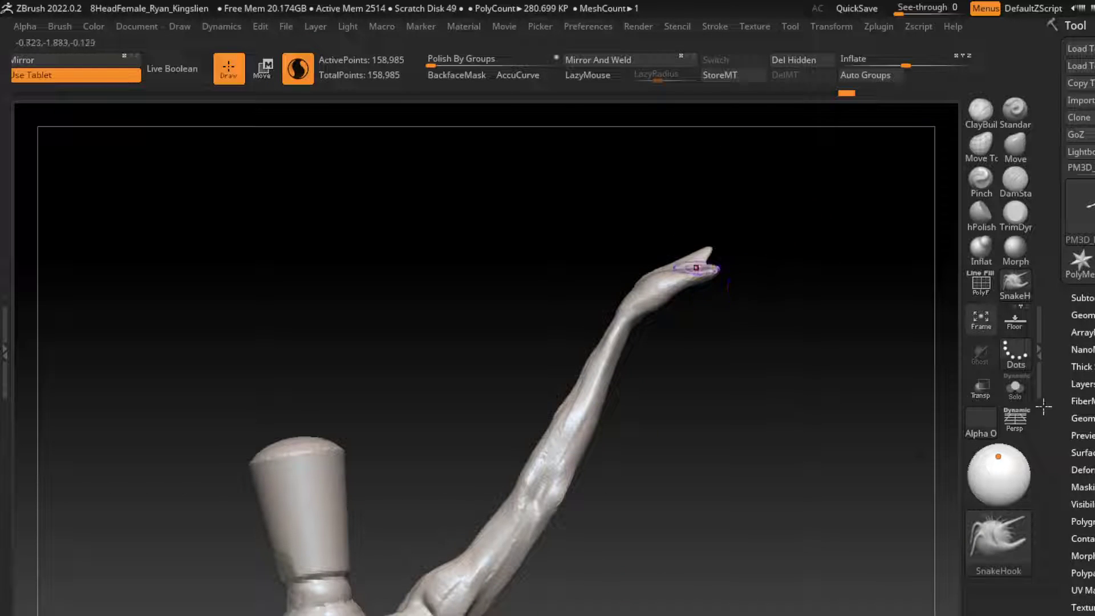
pyautogui.moveTo(1044, 406); pyautogui.dragTo(1044, 439)
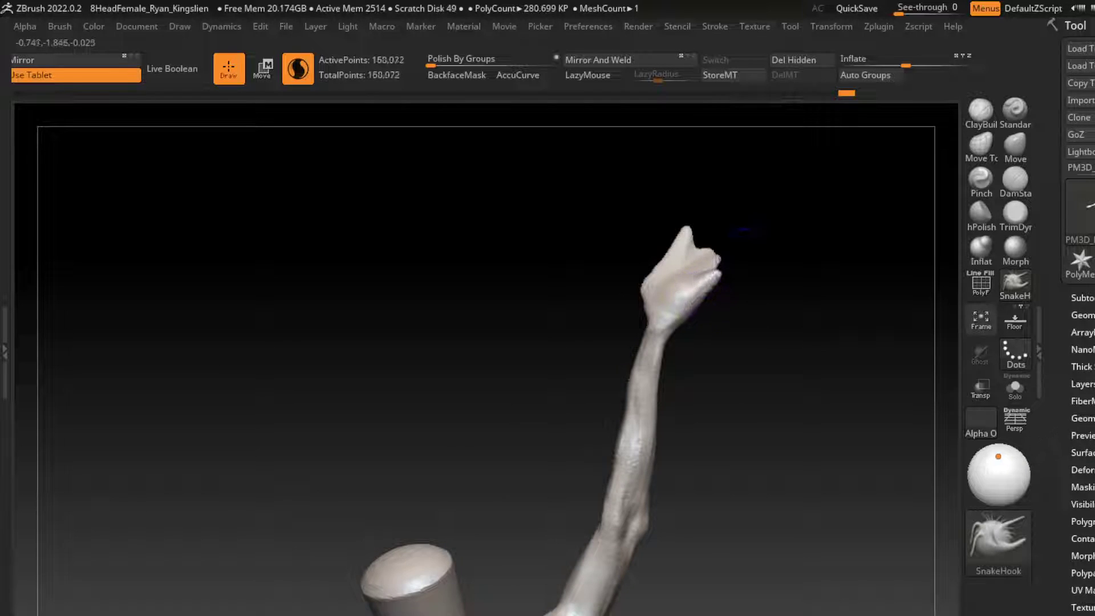
pyautogui.moveTo(741, 231)
pyautogui.mouseDown()
pyautogui.moveTo(747, 294)
pyautogui.moveTo(794, 166)
pyautogui.mouseUp()
pyautogui.moveTo(799, 217); pyautogui.dragTo(782, 263)
pyautogui.moveTo(811, 363); pyautogui.dragTo(709, 313)
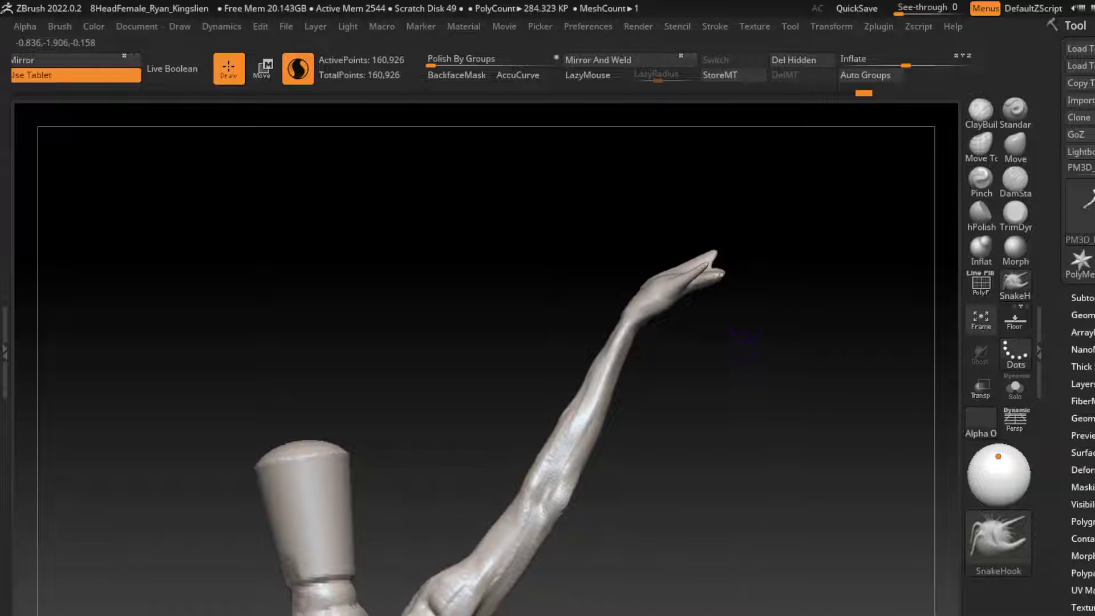
# Switch to the Move brush and shrink it to about half size along the raised arm.
pyautogui.click(980, 110)
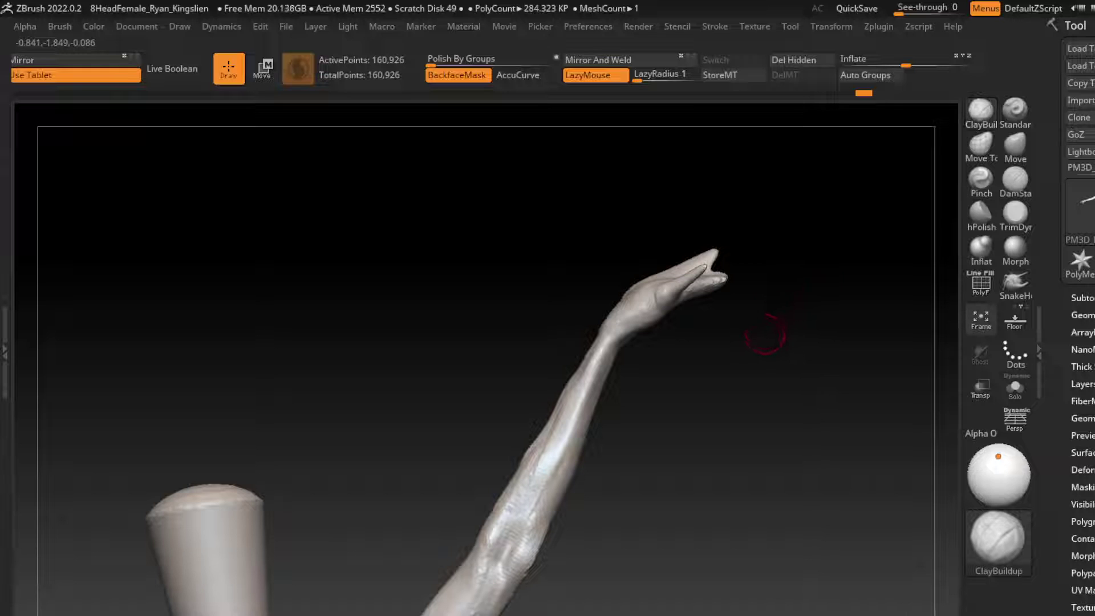
pyautogui.click(1015, 145)
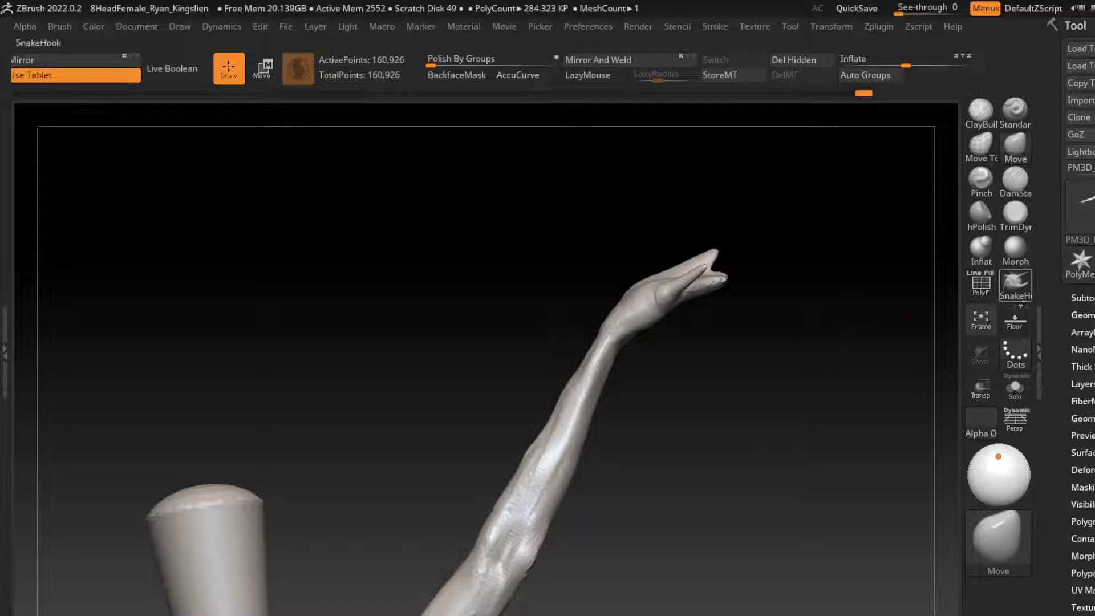
pyautogui.moveTo(818, 310); pyautogui.dragTo(721, 268)
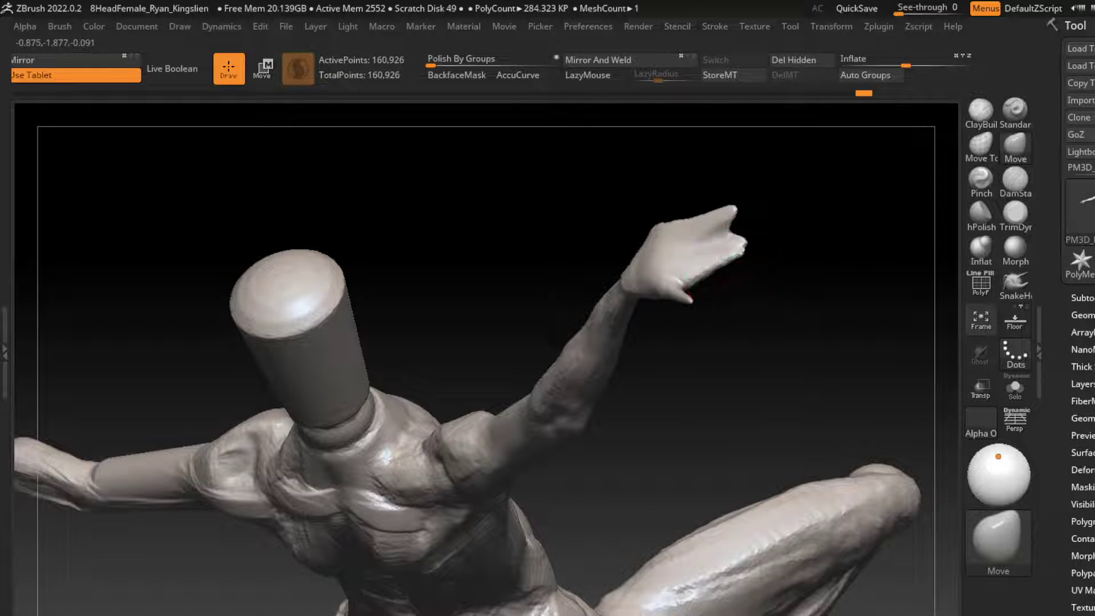
pyautogui.moveTo(786, 288); pyautogui.dragTo(758, 245)
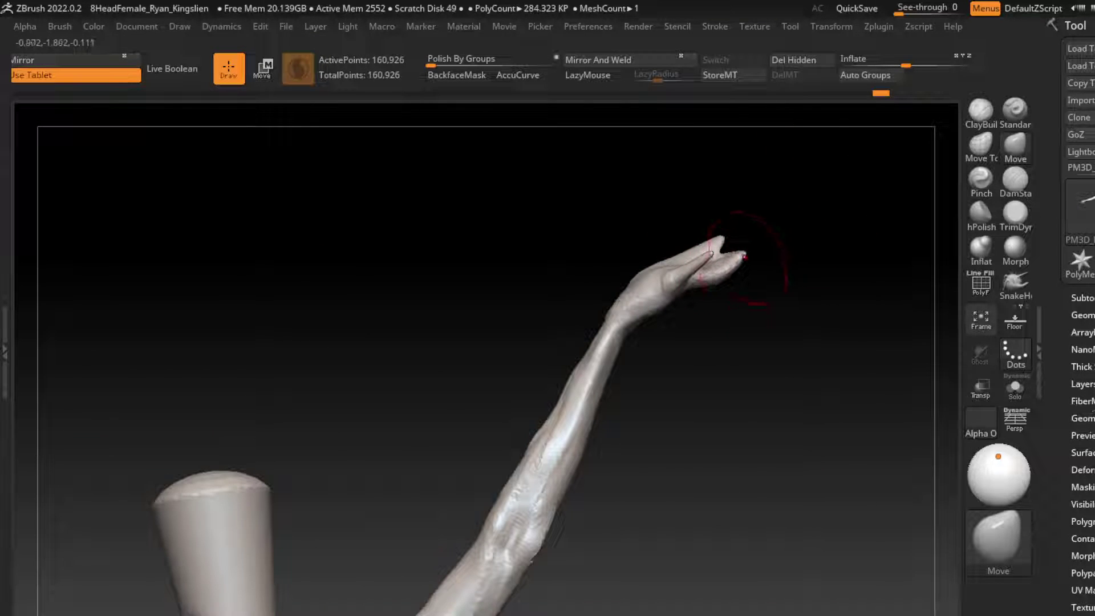
pyautogui.press('s')
pyautogui.moveTo(786, 291); pyautogui.dragTo(770, 297)
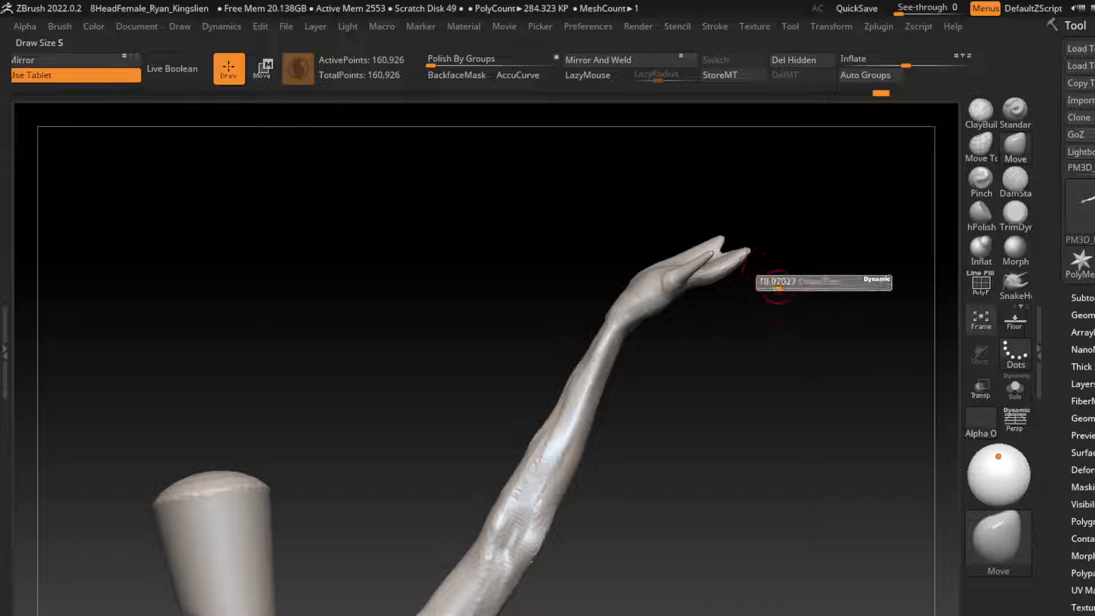
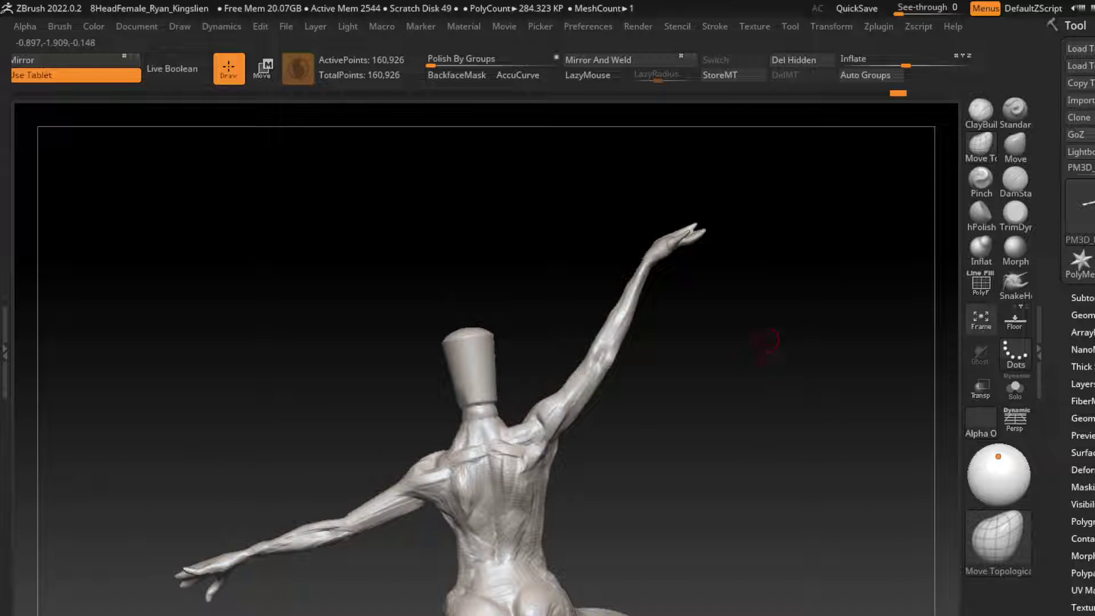
# With the ClayBuildup brush, carve a face and eye socket into the cylinder head.
pyautogui.moveTo(764, 340); pyautogui.dragTo(771, 369)
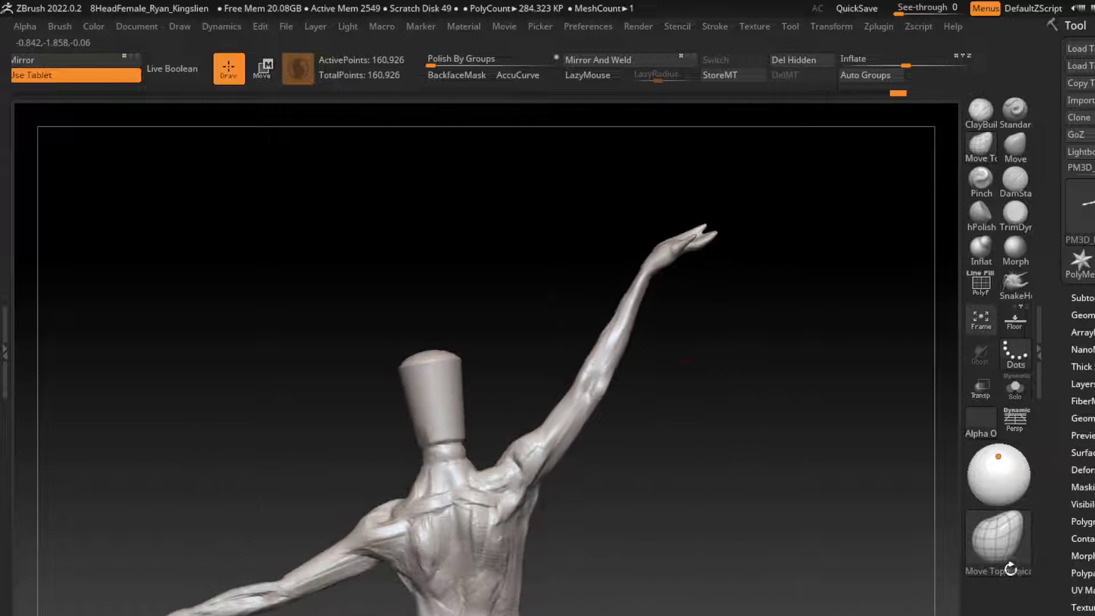
pyautogui.keyDown('alt'); pyautogui.moveTo(740, 281); pyautogui.dragTo(745, 304); pyautogui.keyUp('alt')
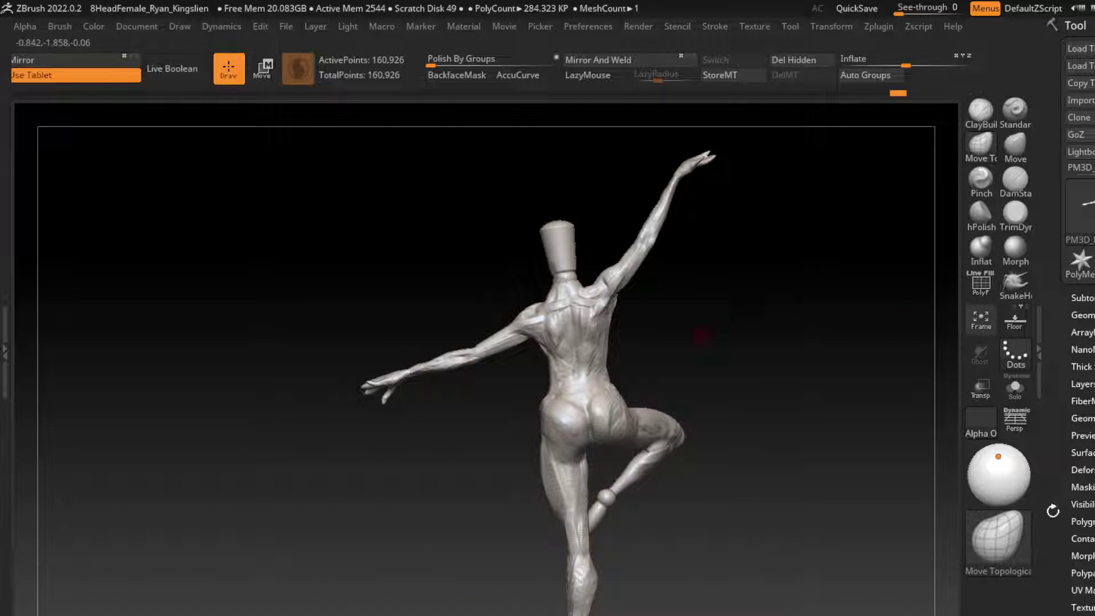
pyautogui.press('b')
pyautogui.press('c')
pyautogui.press('b')
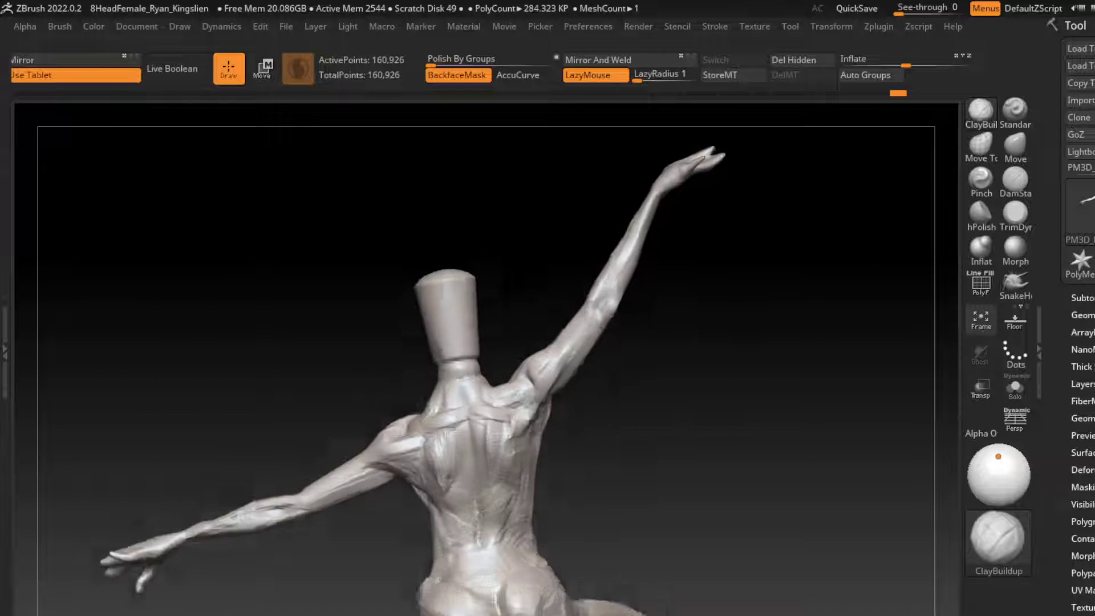
pyautogui.moveTo(444, 291); pyautogui.dragTo(442, 354)
pyautogui.moveTo(425, 308); pyautogui.dragTo(422, 348)
pyautogui.moveTo(457, 296)
pyautogui.mouseDown()
pyautogui.moveTo(448, 365)
pyautogui.moveTo(425, 345)
pyautogui.moveTo(456, 360)
pyautogui.moveTo(439, 308)
pyautogui.moveTo(419, 336)
pyautogui.mouseUp()
pyautogui.moveTo(411, 297)
pyautogui.mouseDown()
pyautogui.moveTo(434, 342)
pyautogui.moveTo(431, 317)
pyautogui.moveTo(402, 310)
pyautogui.mouseUp()
# Round off the top of the head, check it from front and back, and turn off BackfaceMask.
pyautogui.moveTo(676, 388); pyautogui.dragTo(587, 473)
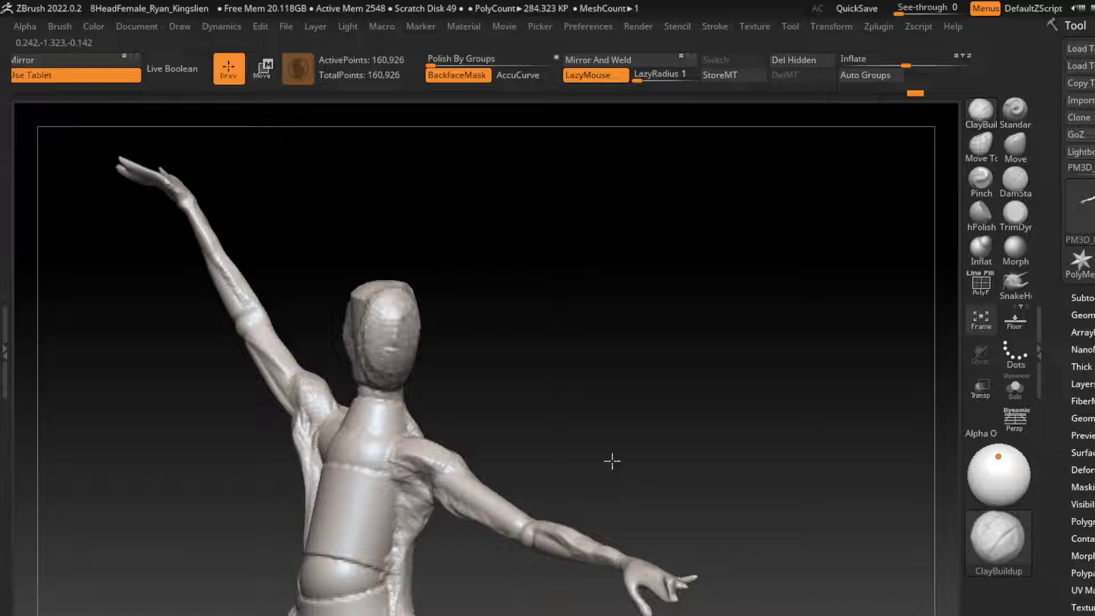
pyautogui.moveTo(587, 433)
pyautogui.mouseDown()
pyautogui.moveTo(717, 370)
pyautogui.moveTo(696, 322)
pyautogui.mouseUp()
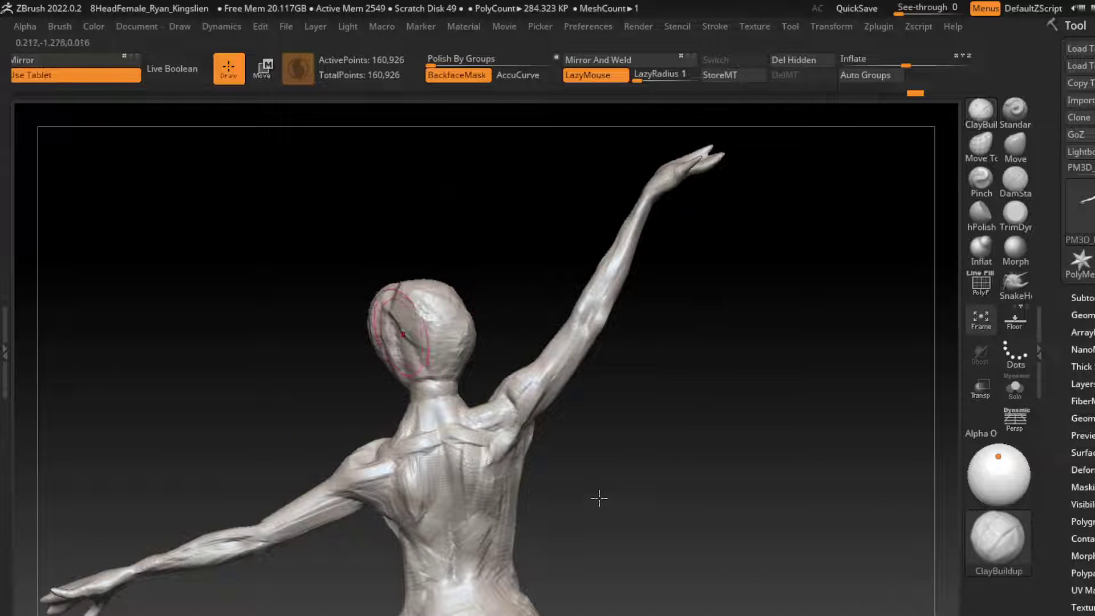
pyautogui.moveTo(422, 294); pyautogui.dragTo(373, 311)
pyautogui.moveTo(665, 364); pyautogui.dragTo(575, 449)
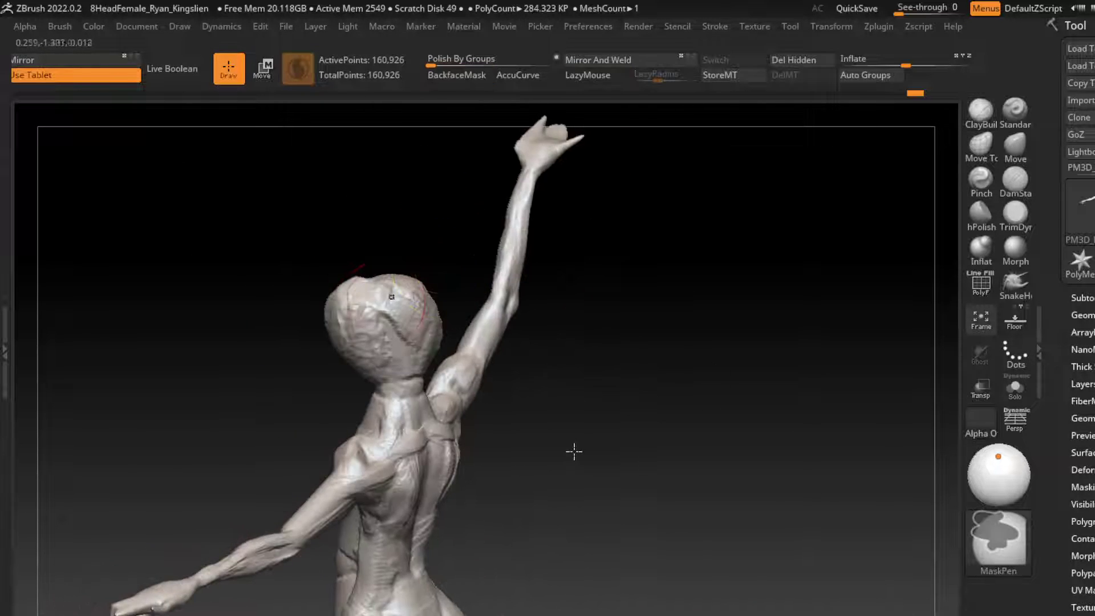
pyautogui.moveTo(806, 467); pyautogui.dragTo(557, 553)
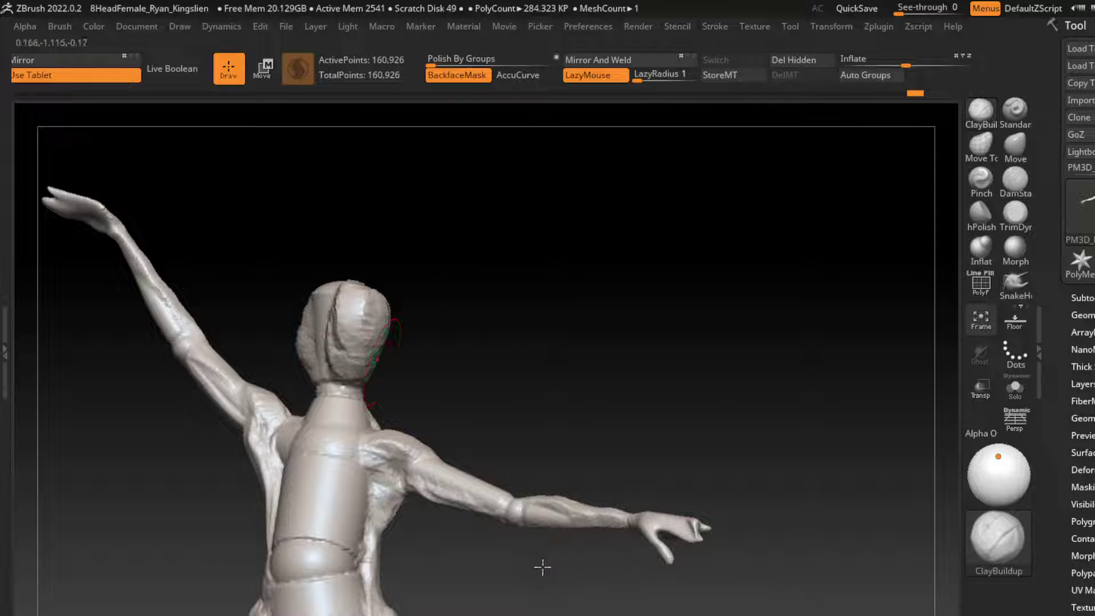
pyautogui.moveTo(855, 525)
pyautogui.mouseDown()
pyautogui.moveTo(739, 521)
pyautogui.moveTo(791, 550)
pyautogui.mouseUp()
pyautogui.click(457, 74)
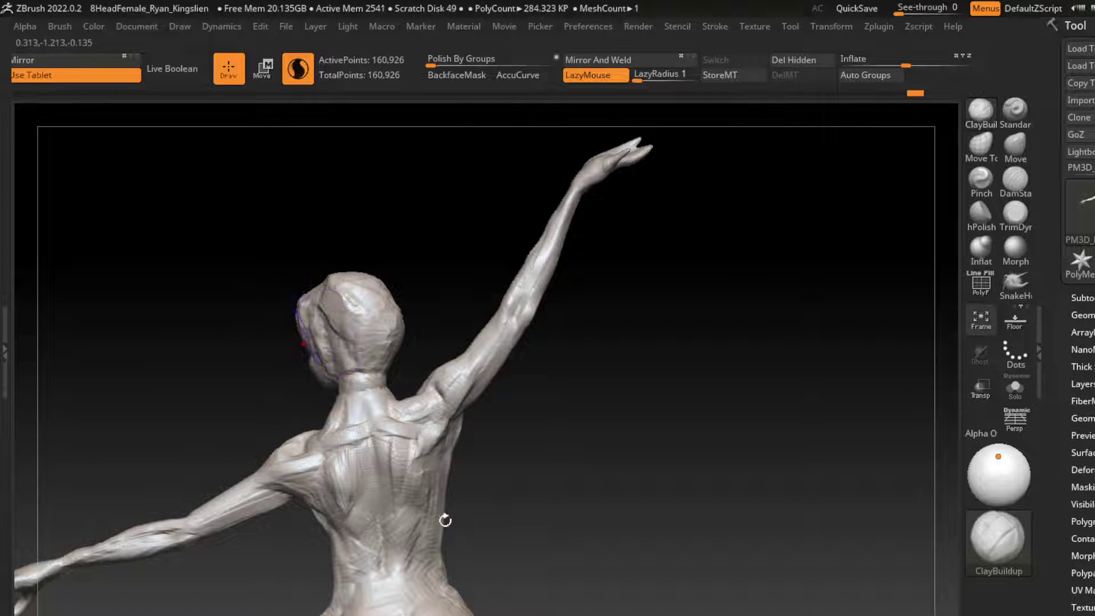
# Resculpt the top of the head and build up the neck and upper back.
pyautogui.moveTo(319, 365)
pyautogui.mouseDown()
pyautogui.moveTo(305, 318)
pyautogui.moveTo(319, 246)
pyautogui.moveTo(342, 321)
pyautogui.mouseUp()
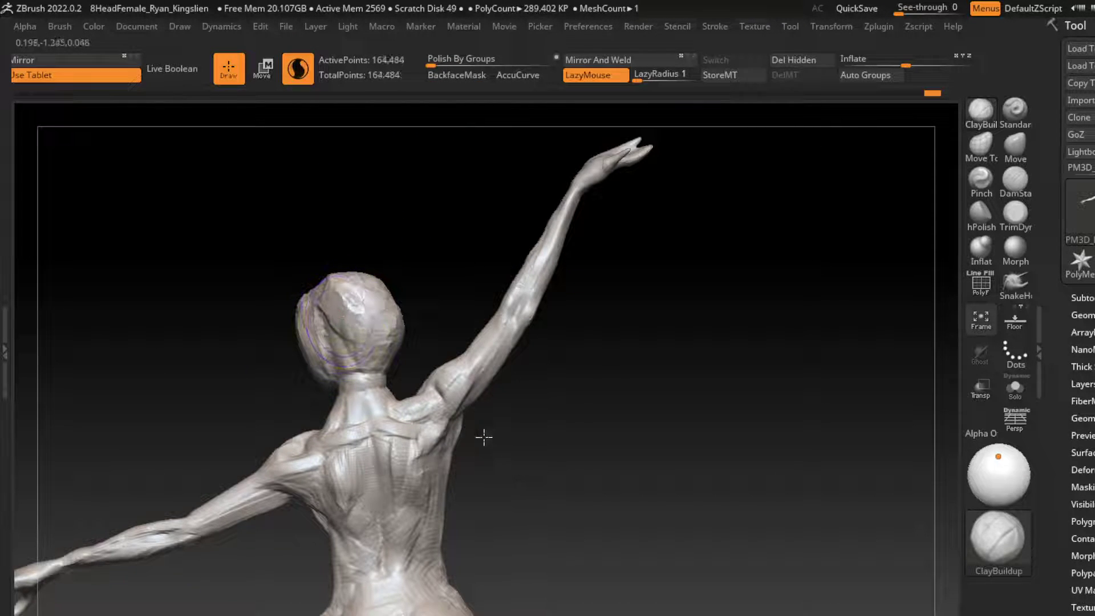
pyautogui.moveTo(484, 437)
pyautogui.mouseDown()
pyautogui.moveTo(525, 432)
pyautogui.moveTo(438, 393)
pyautogui.mouseUp()
pyautogui.moveTo(308, 285); pyautogui.dragTo(339, 274)
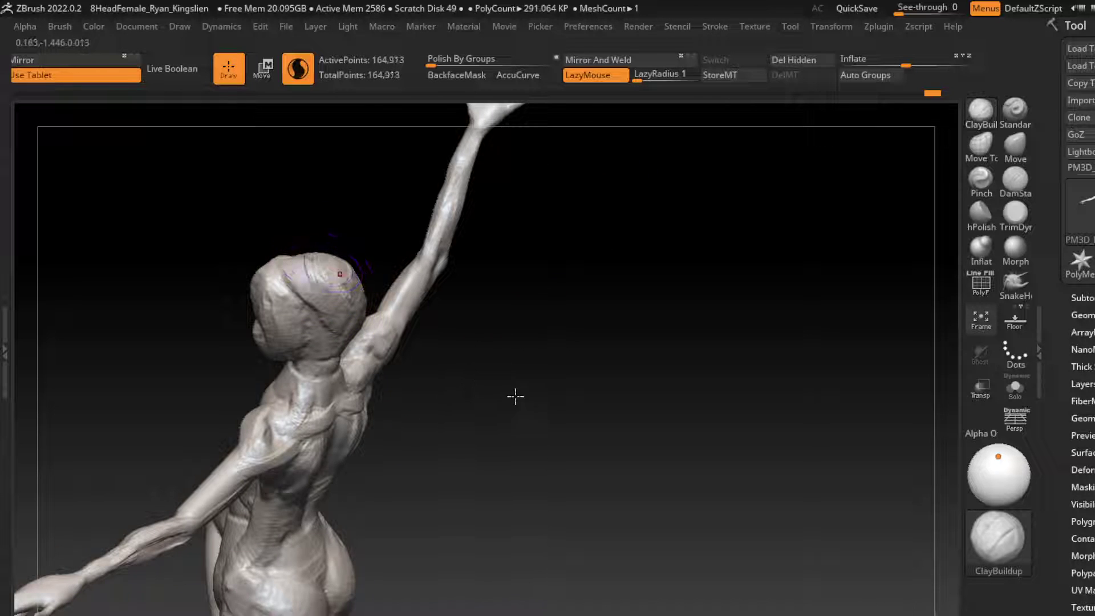
pyautogui.moveTo(515, 396); pyautogui.dragTo(562, 293)
pyautogui.moveTo(317, 279)
pyautogui.mouseDown()
pyautogui.moveTo(319, 342)
pyautogui.moveTo(343, 400)
pyautogui.mouseUp()
pyautogui.moveTo(311, 331); pyautogui.dragTo(365, 422)
pyautogui.moveTo(302, 342); pyautogui.dragTo(399, 411)
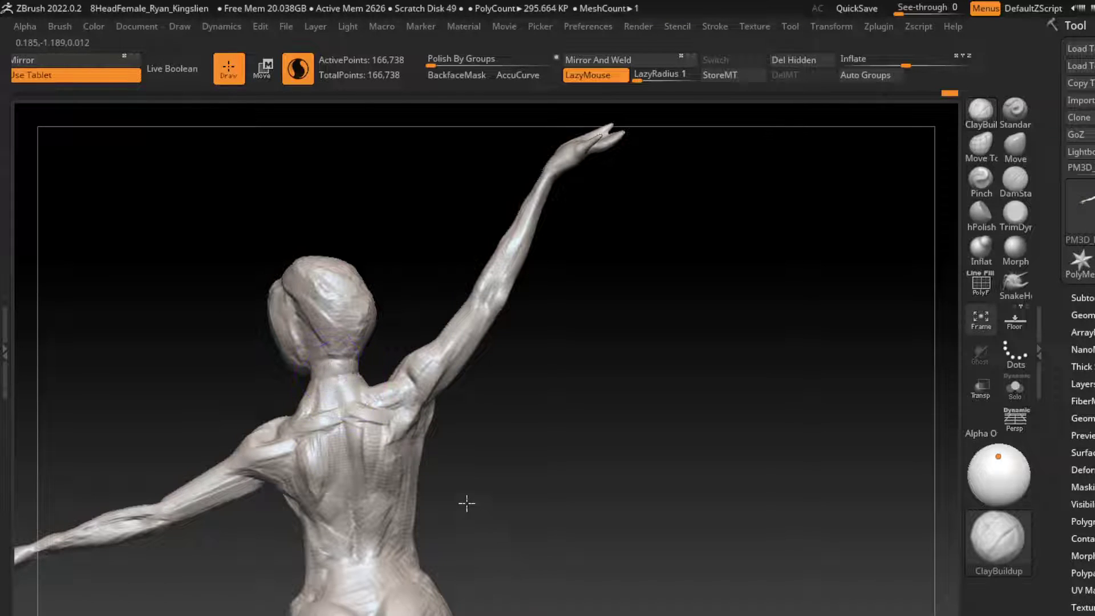
pyautogui.moveTo(320, 393); pyautogui.dragTo(387, 428)
pyautogui.moveTo(357, 367); pyautogui.dragTo(357, 363)
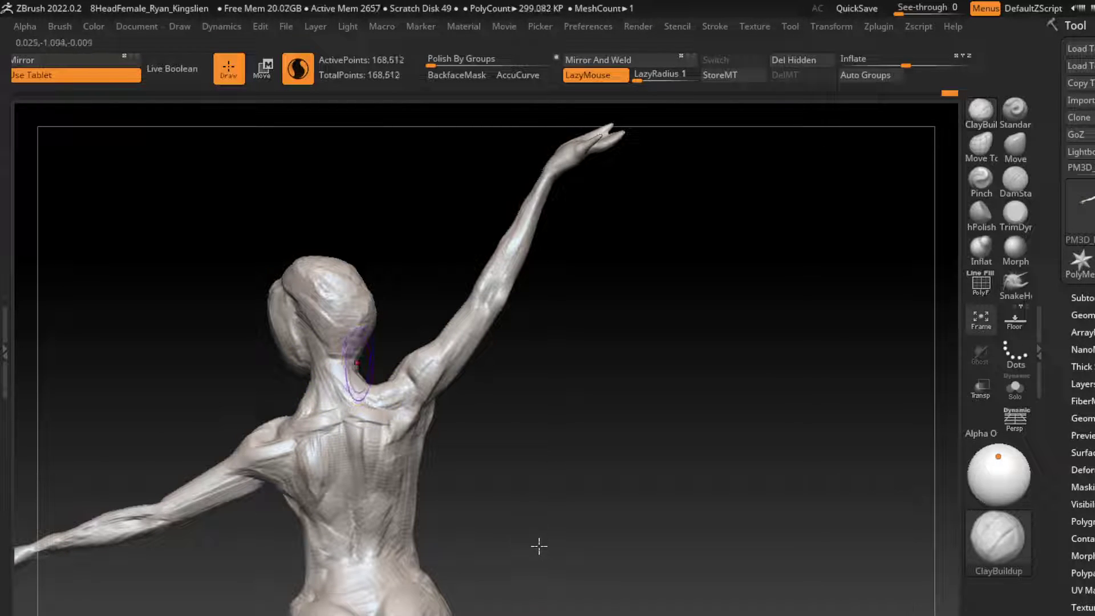
# Build a rounded hair bun on the back of the head and smooth behind the ear.
pyautogui.moveTo(342, 319); pyautogui.dragTo(402, 322)
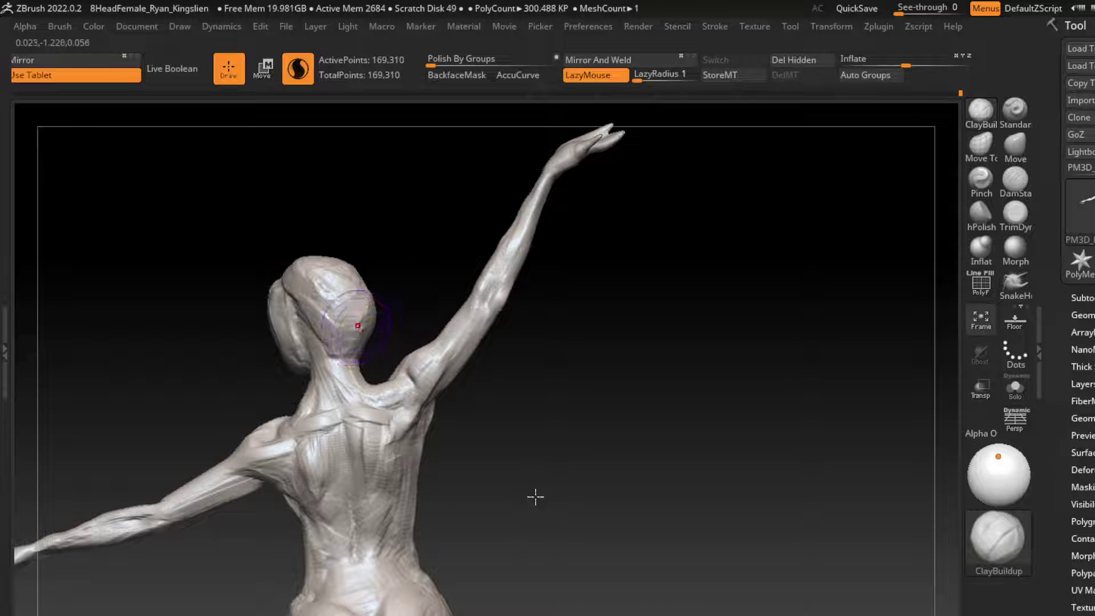
pyautogui.moveTo(342, 293); pyautogui.dragTo(439, 305)
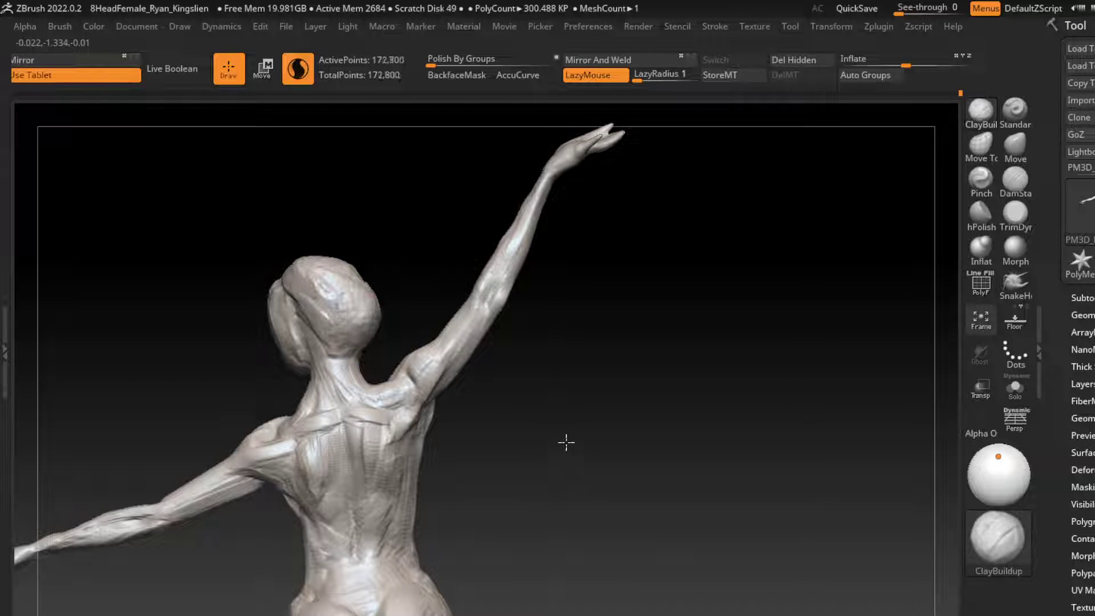
pyautogui.moveTo(331, 311)
pyautogui.mouseDown()
pyautogui.moveTo(380, 285)
pyautogui.moveTo(359, 268)
pyautogui.mouseUp()
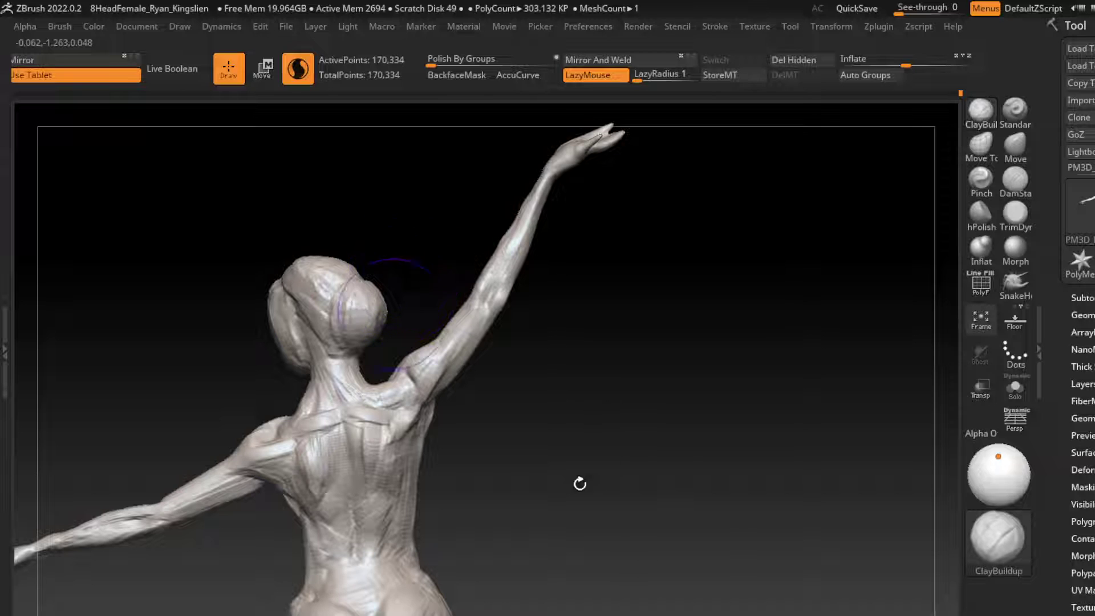
pyautogui.moveTo(393, 316); pyautogui.dragTo(365, 331)
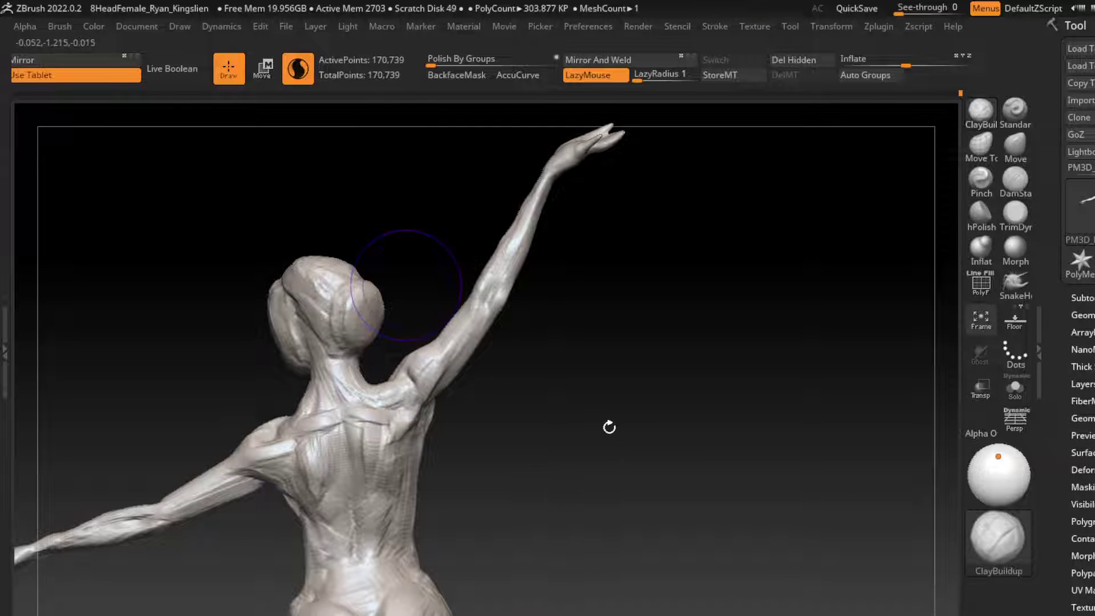
pyautogui.moveTo(558, 310)
pyautogui.keyDown('alt'); pyautogui.mouseDown()
pyautogui.moveTo(454, 502)
pyautogui.moveTo(584, 318)
pyautogui.moveTo(778, 332)
pyautogui.mouseUp(); pyautogui.keyUp('alt')
pyautogui.keyDown('shift'); pyautogui.moveTo(375, 377); pyautogui.dragTo(363, 326); pyautogui.keyUp('shift')
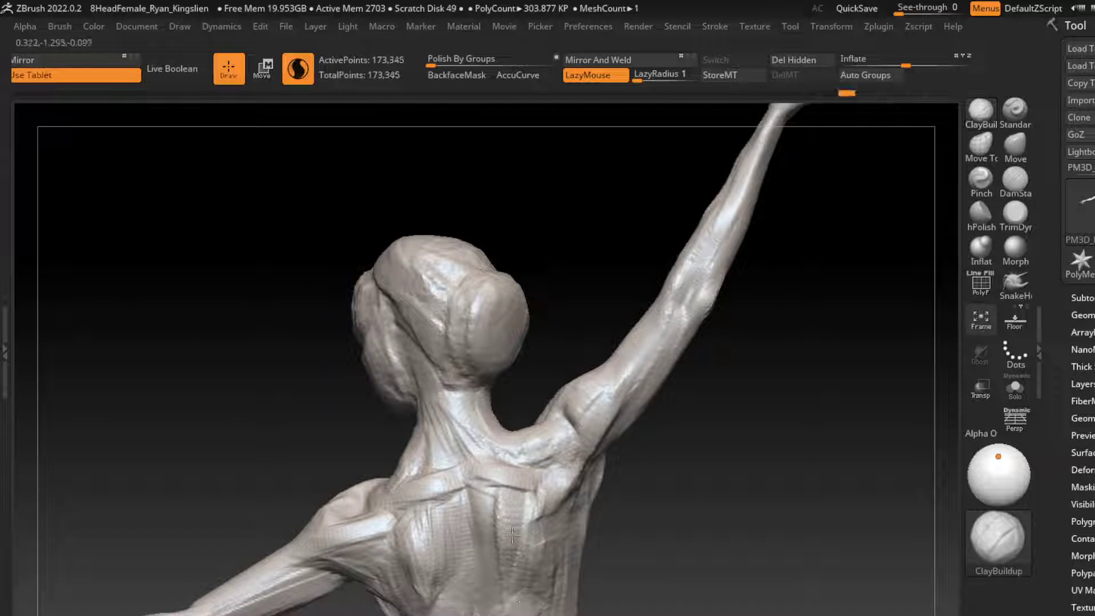
# Smooth the upper back, refine the neck from the side, and select DamStandard.
pyautogui.moveTo(541, 475)
pyautogui.keyDown('shift'); pyautogui.mouseDown()
pyautogui.moveTo(539, 558)
pyautogui.moveTo(545, 519)
pyautogui.mouseUp(); pyautogui.keyUp('shift')
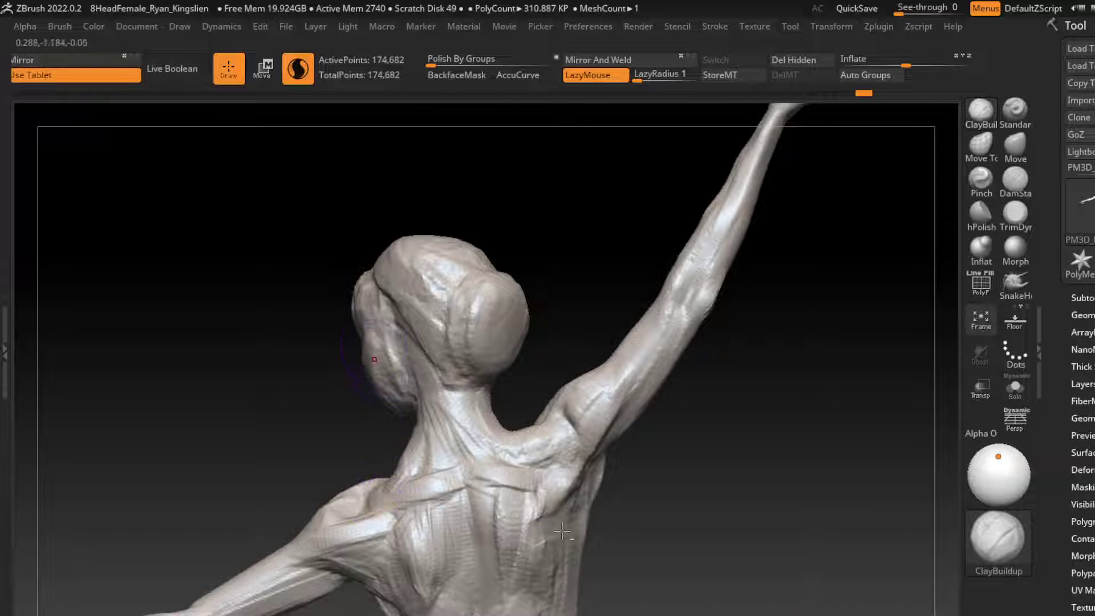
pyautogui.moveTo(400, 390); pyautogui.dragTo(434, 413)
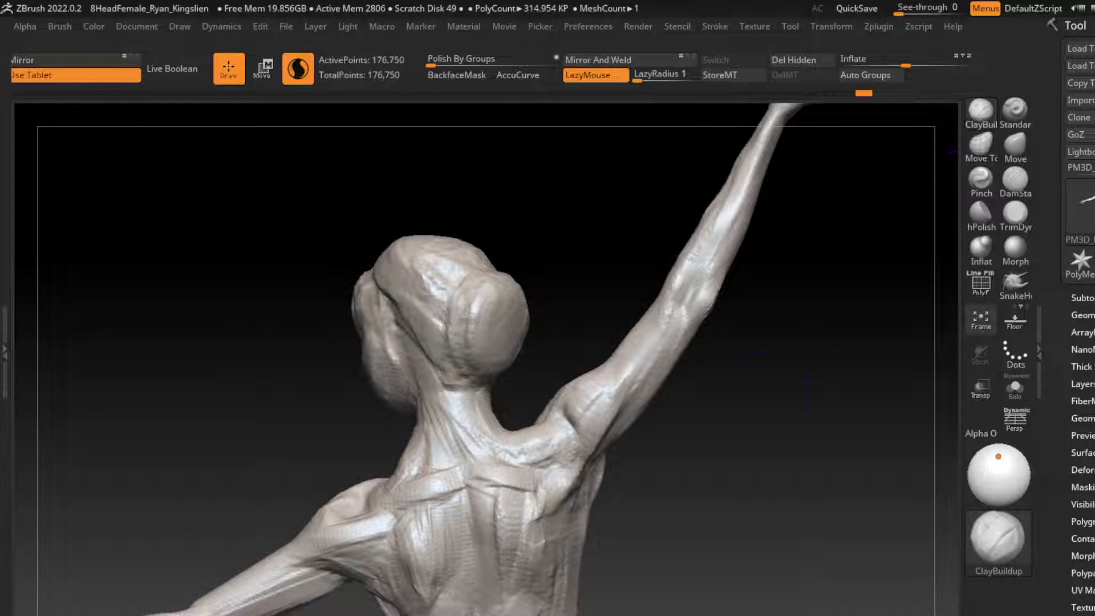
pyautogui.moveTo(776, 388); pyautogui.dragTo(791, 610)
pyautogui.moveTo(367, 409); pyautogui.dragTo(339, 411)
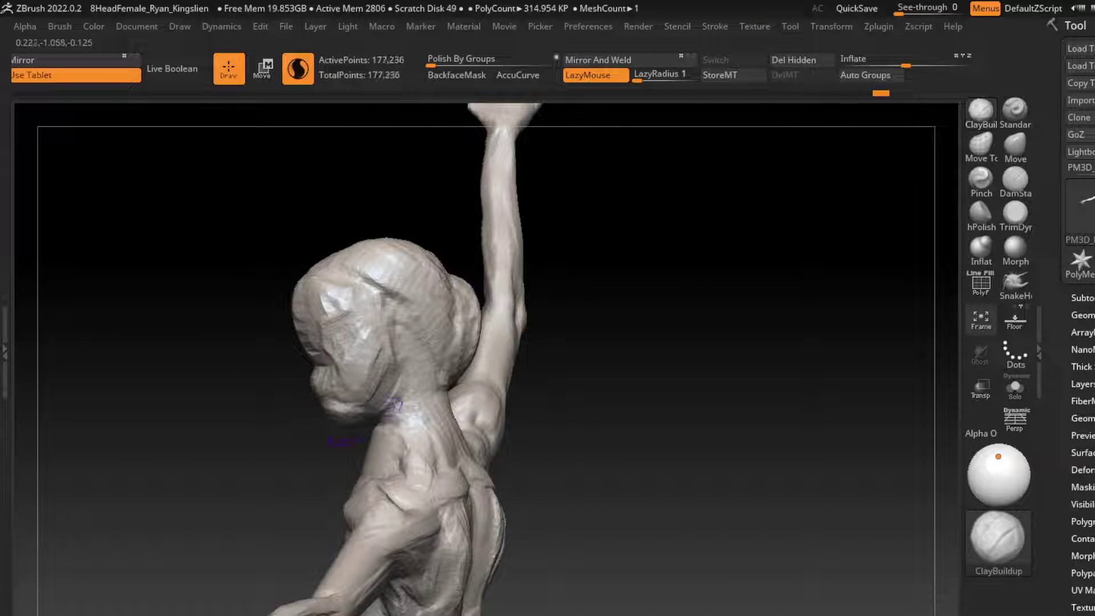
pyautogui.moveTo(810, 593); pyautogui.dragTo(936, 591)
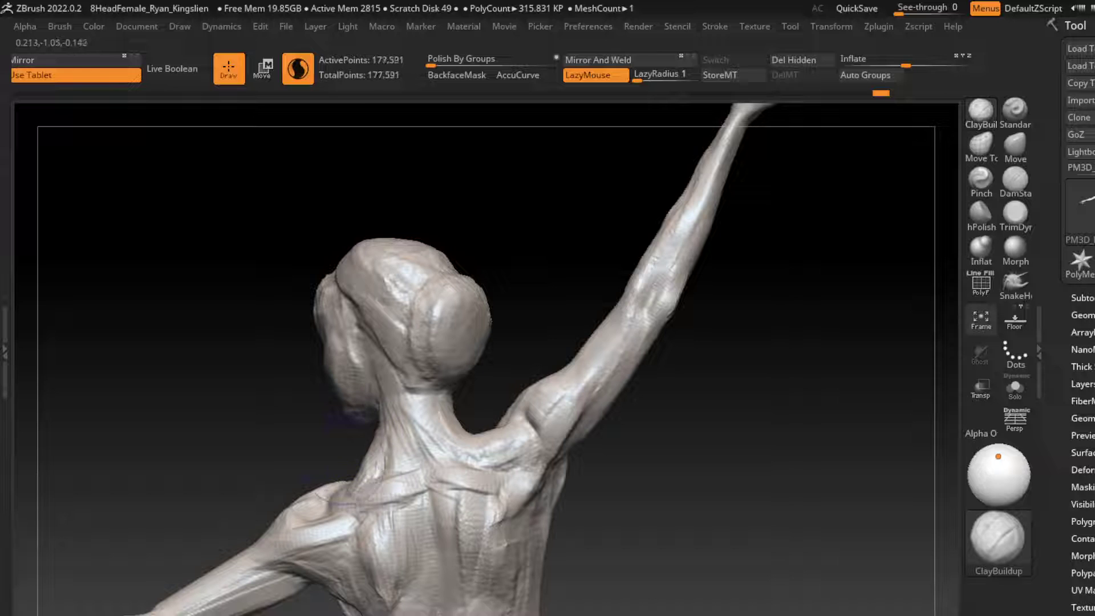
pyautogui.click(1015, 180)
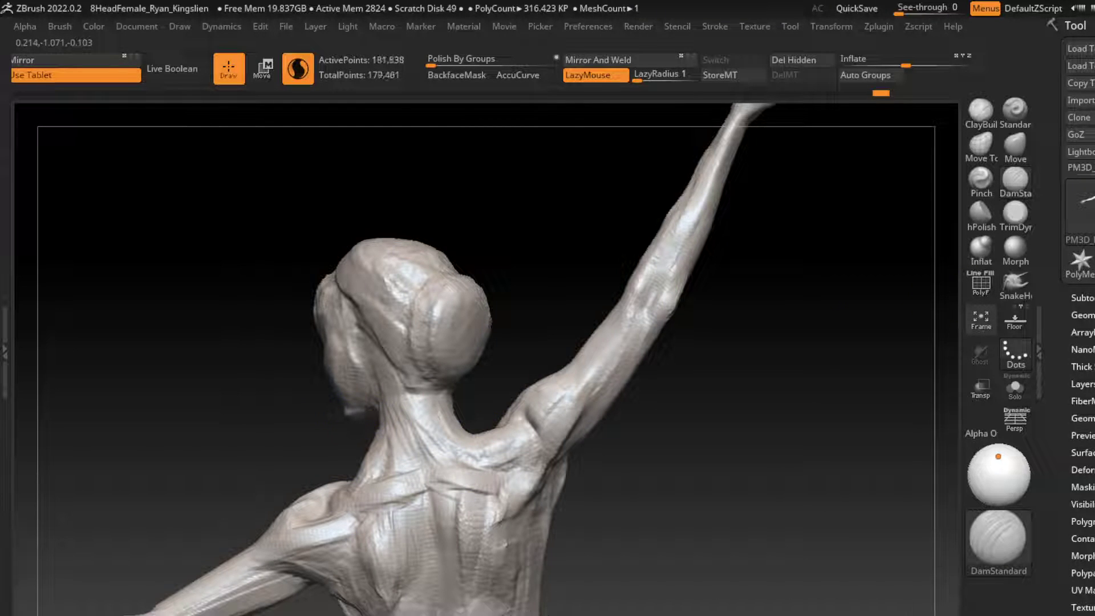
# Plane the side of the head and the hair bun flatter with TrimDynamic.
pyautogui.moveTo(305, 452); pyautogui.dragTo(362, 443)
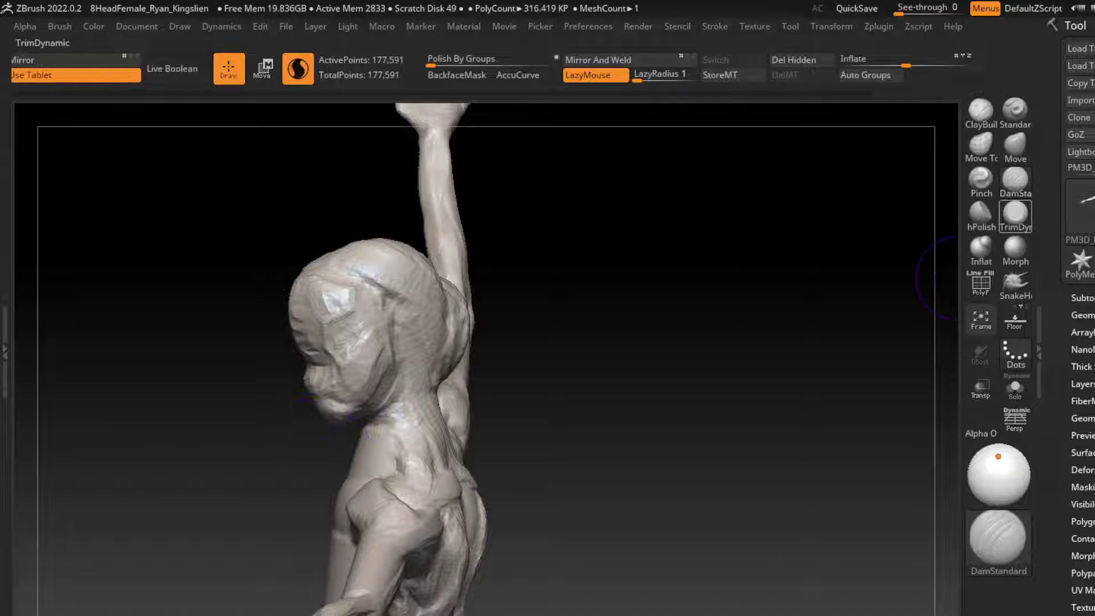
pyautogui.click(1015, 214)
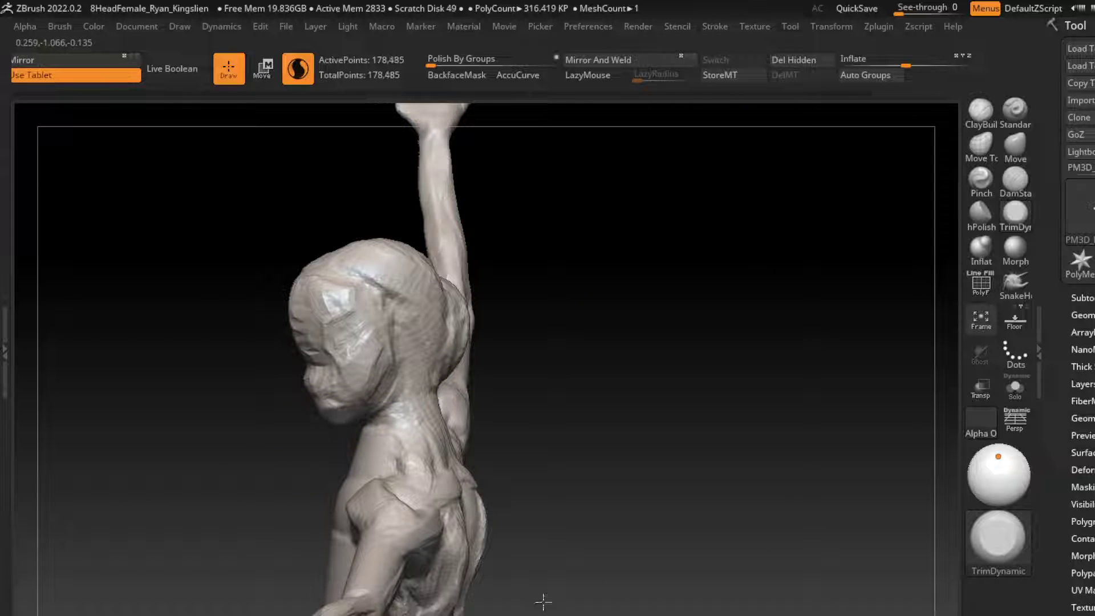
pyautogui.moveTo(539, 604); pyautogui.dragTo(354, 462)
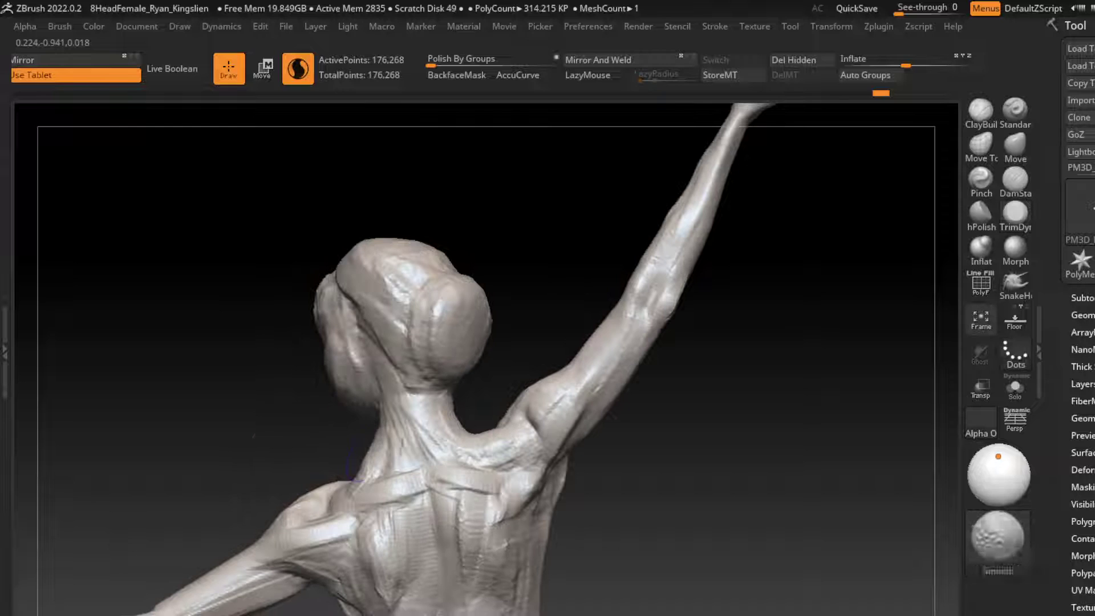
pyautogui.press('s')
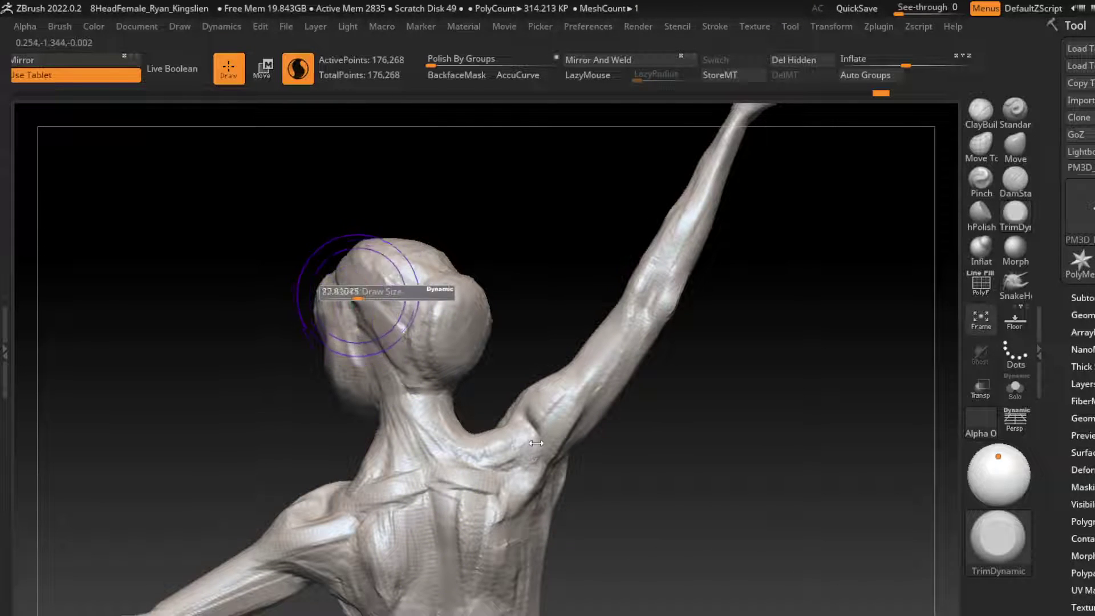
pyautogui.moveTo(536, 442); pyautogui.dragTo(727, 252)
pyautogui.moveTo(508, 325); pyautogui.dragTo(483, 466)
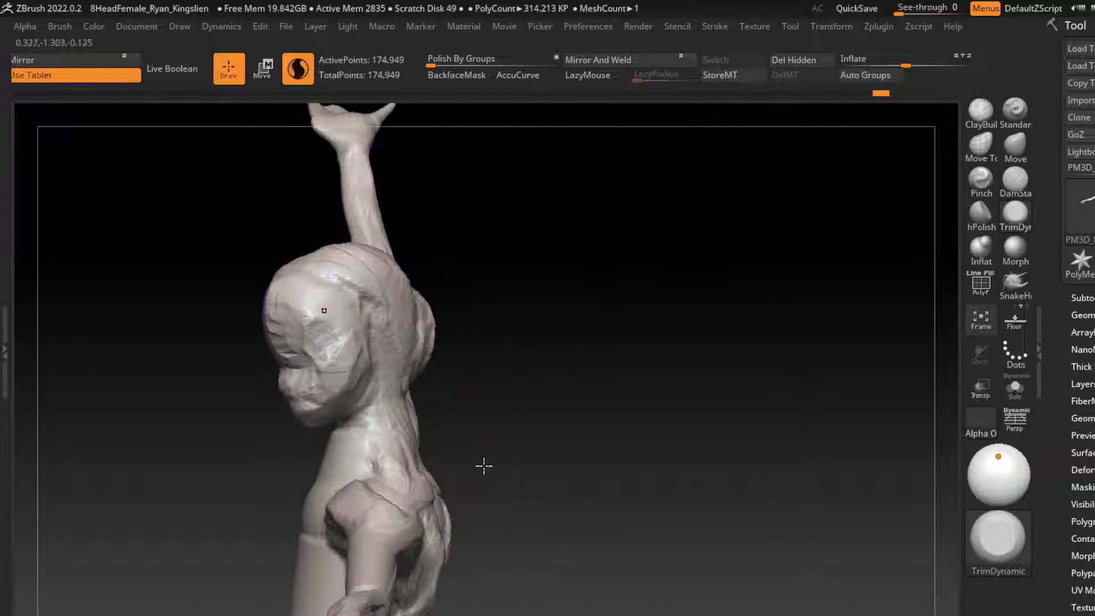
pyautogui.moveTo(308, 320); pyautogui.dragTo(351, 260)
pyautogui.moveTo(513, 399); pyautogui.dragTo(713, 379)
pyautogui.moveTo(359, 244); pyautogui.dragTo(402, 297)
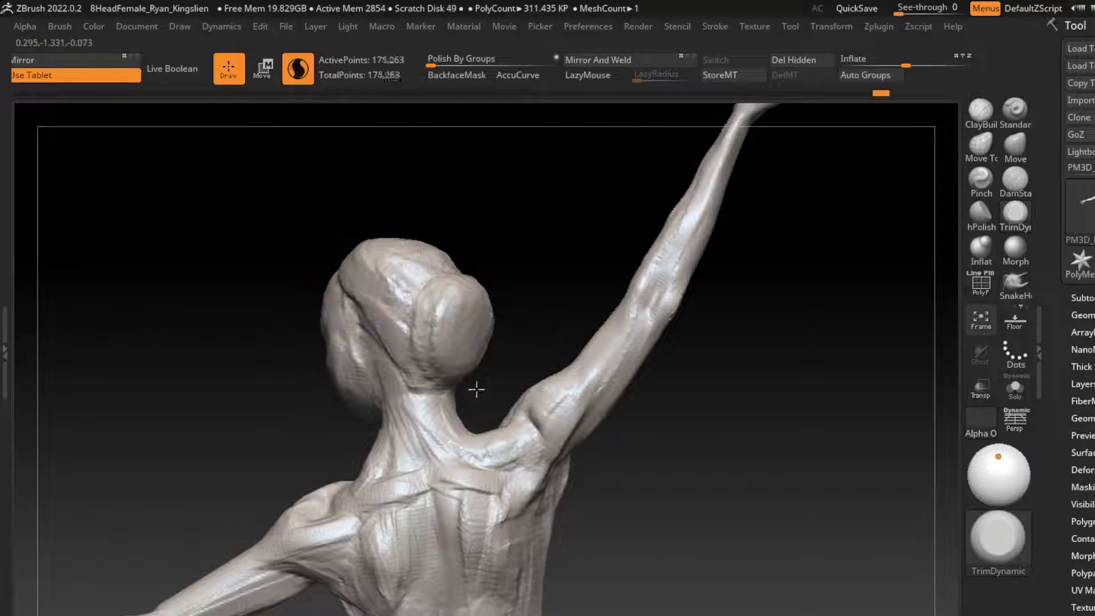
# Trim the neck and shoulder flatter, then select the Move brush (B, M, V).
pyautogui.moveTo(748, 342)
pyautogui.mouseDown()
pyautogui.moveTo(709, 340)
pyautogui.moveTo(640, 496)
pyautogui.mouseUp()
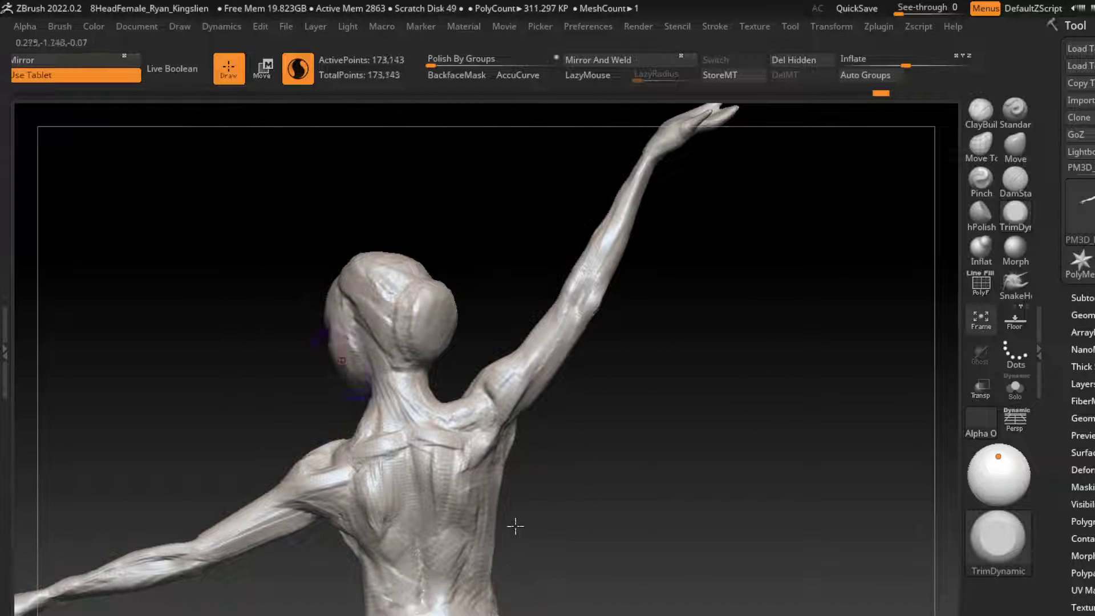
pyautogui.moveTo(354, 434); pyautogui.dragTo(336, 368)
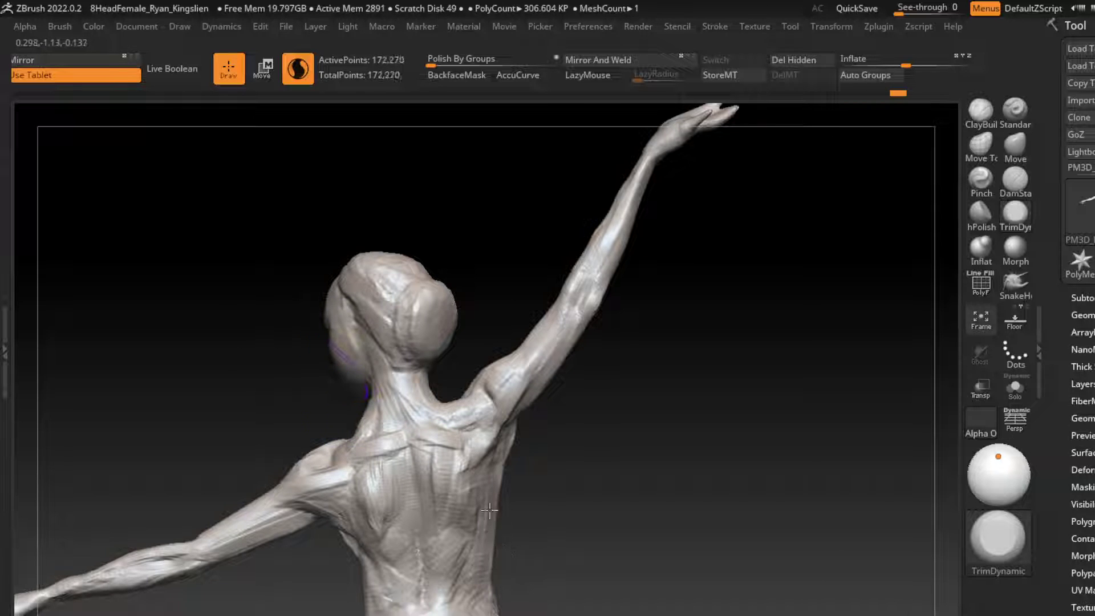
pyautogui.moveTo(356, 451); pyautogui.dragTo(343, 431)
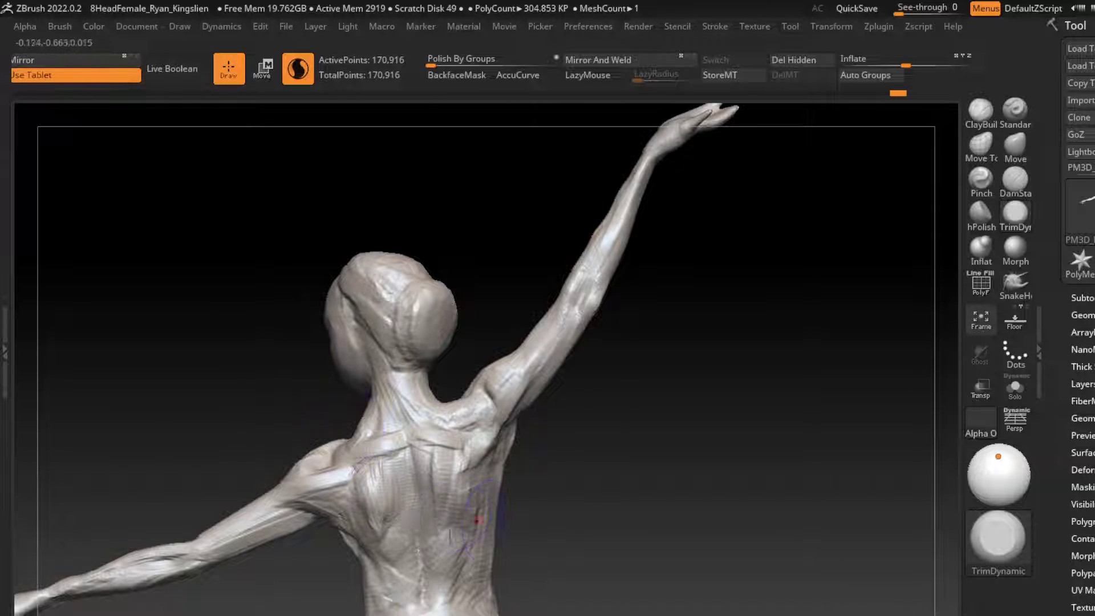
pyautogui.press('b')
pyautogui.press('m')
pyautogui.press('v')
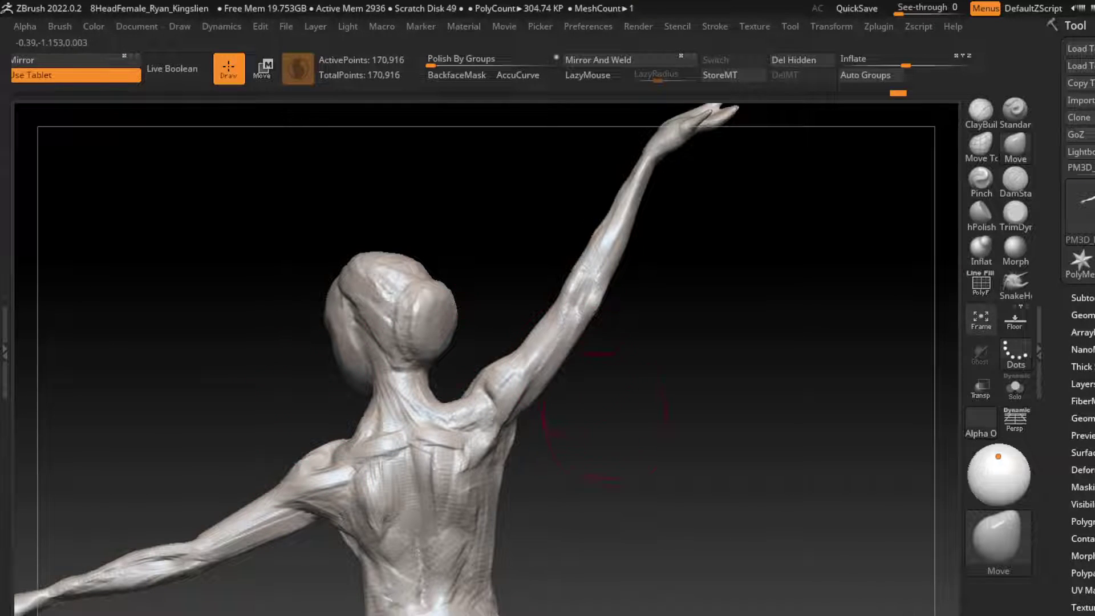
# Try a ClayBuildup stroke around the ear, then undo it.
pyautogui.moveTo(900, 582)
pyautogui.mouseDown()
pyautogui.moveTo(909, 592)
pyautogui.moveTo(503, 578)
pyautogui.mouseUp()
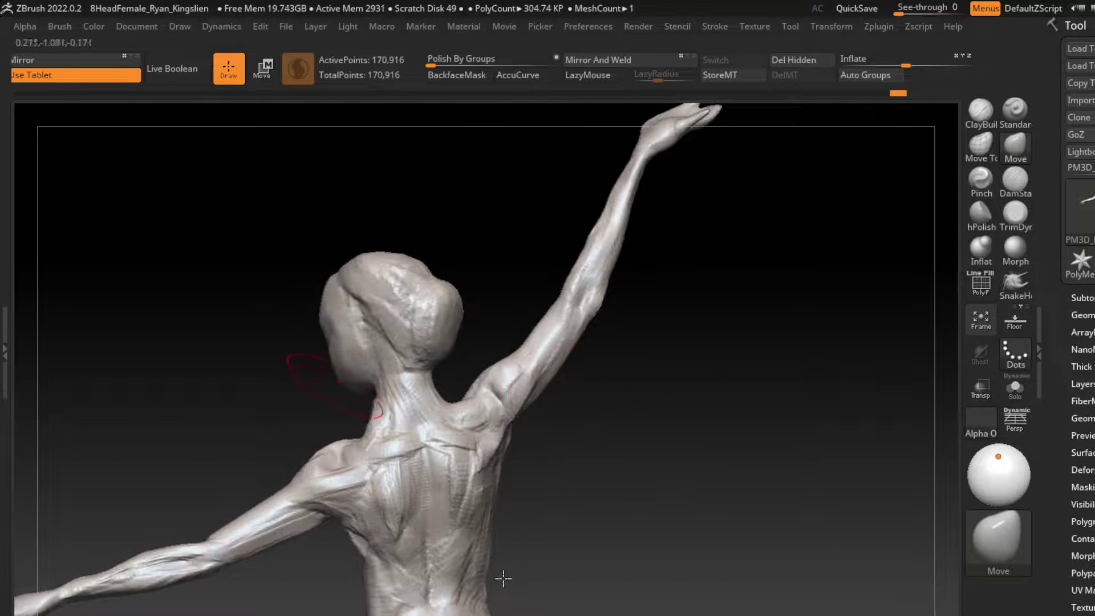
pyautogui.moveTo(548, 448); pyautogui.dragTo(587, 391)
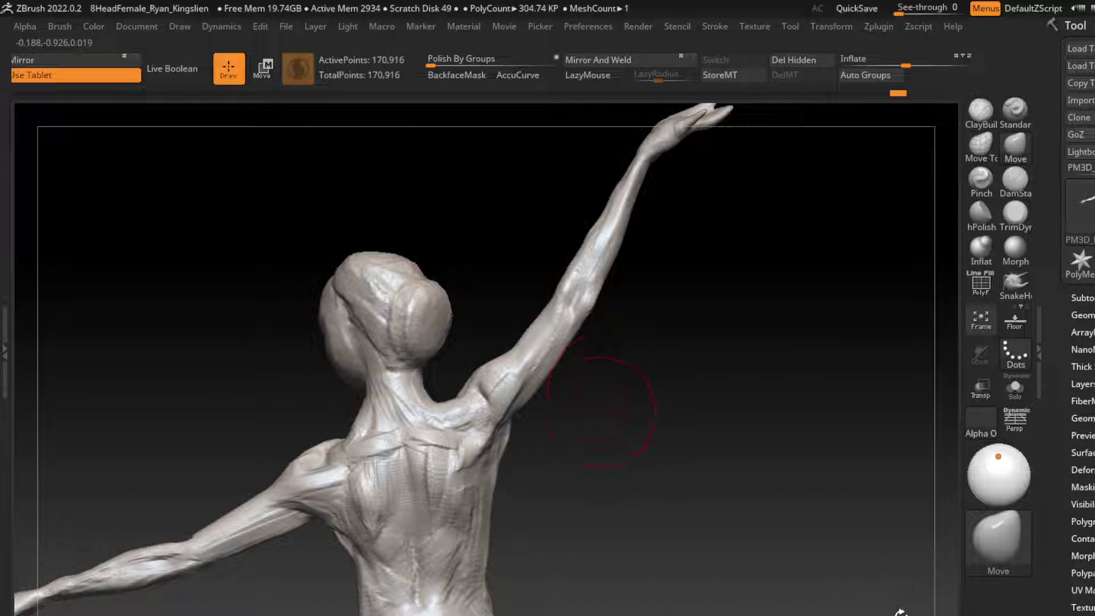
pyautogui.click(981, 111)
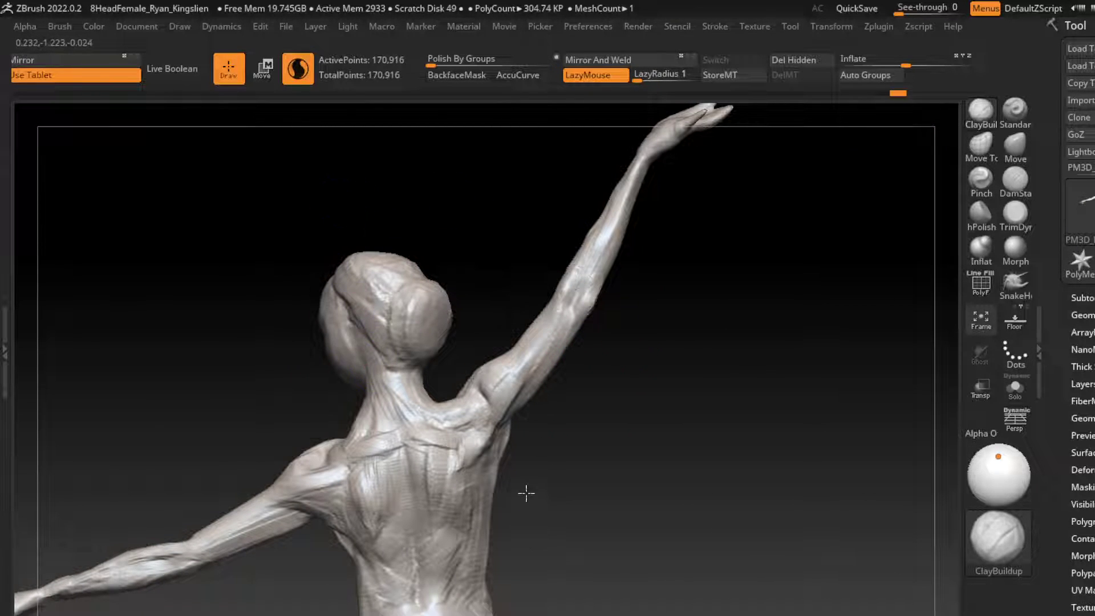
pyautogui.moveTo(349, 334); pyautogui.dragTo(354, 343)
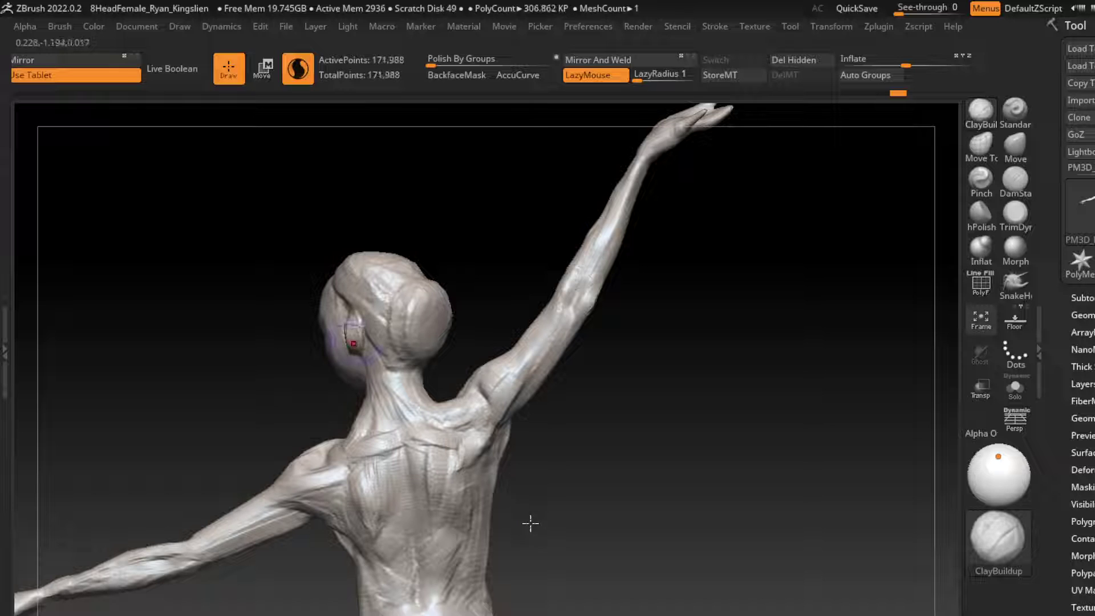
pyautogui.hotkey('ctrl', 'z')
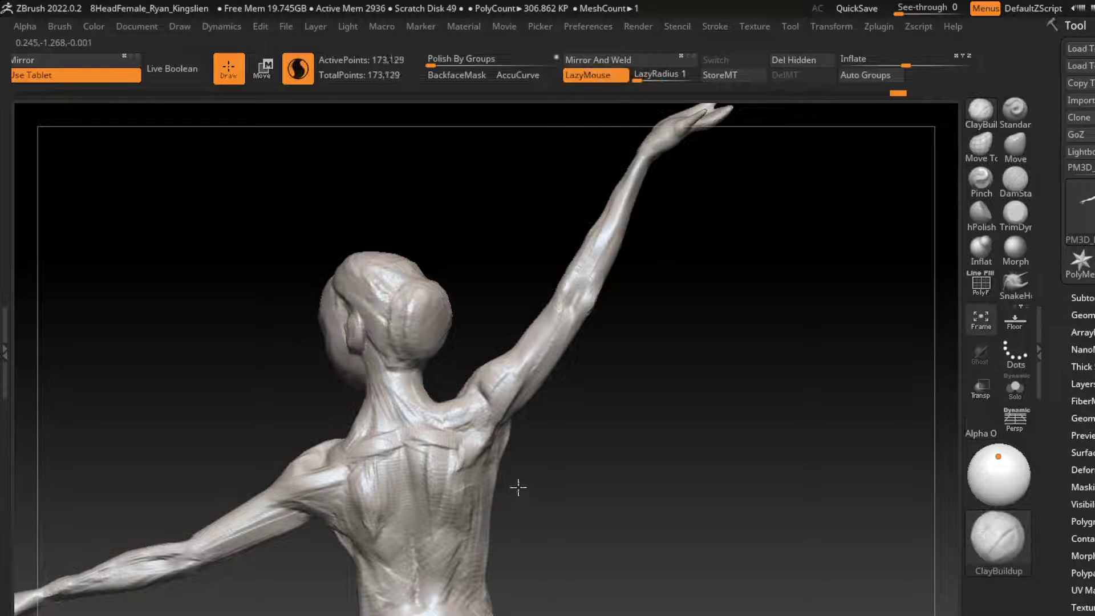
pyautogui.press('1')
pyautogui.press('1')
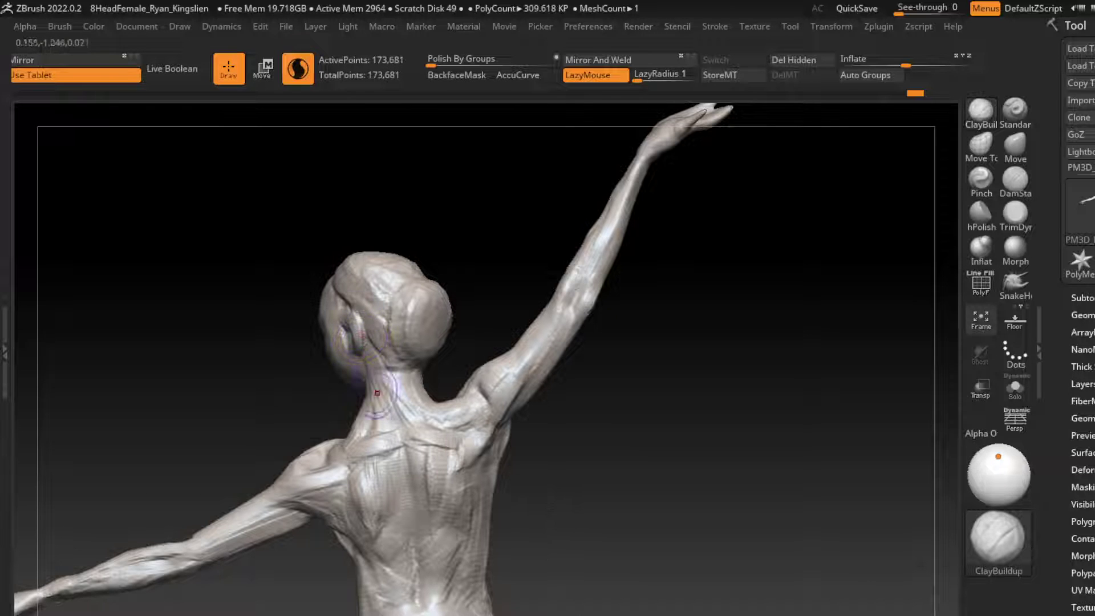
# Test a DamStandard crease on the upper back, undo it, and add ClayBuildup volume around the bun.
pyautogui.click(1015, 181)
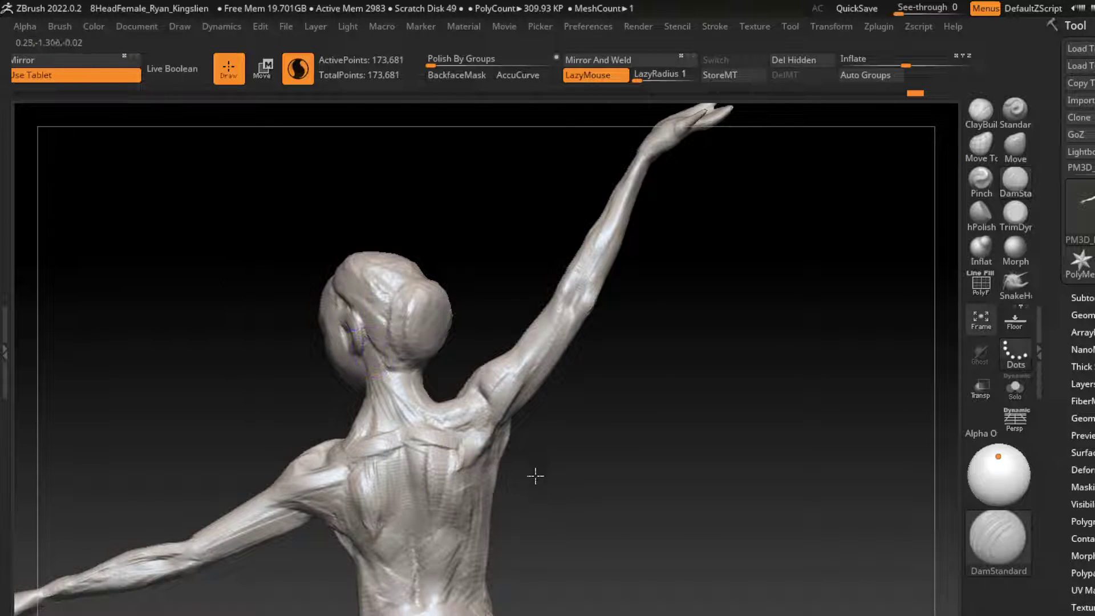
pyautogui.keyDown('ctrl'); pyautogui.moveTo(513, 456); pyautogui.dragTo(376, 463); pyautogui.keyUp('ctrl')
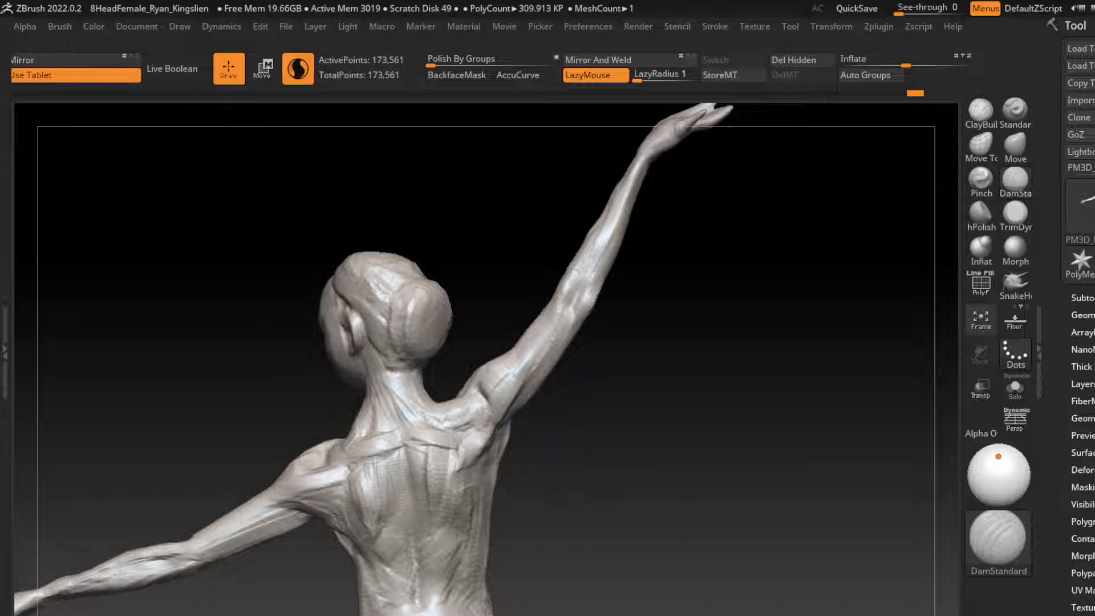
pyautogui.press('b')
pyautogui.press('Escape')
pyautogui.hotkey('ctrl', 'z')
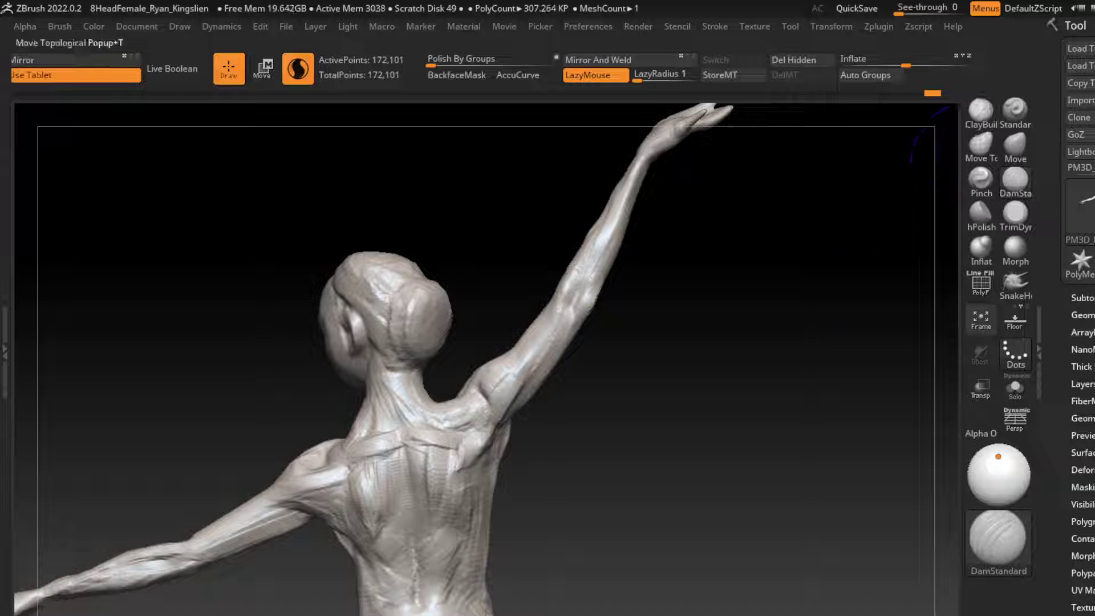
pyautogui.click(981, 111)
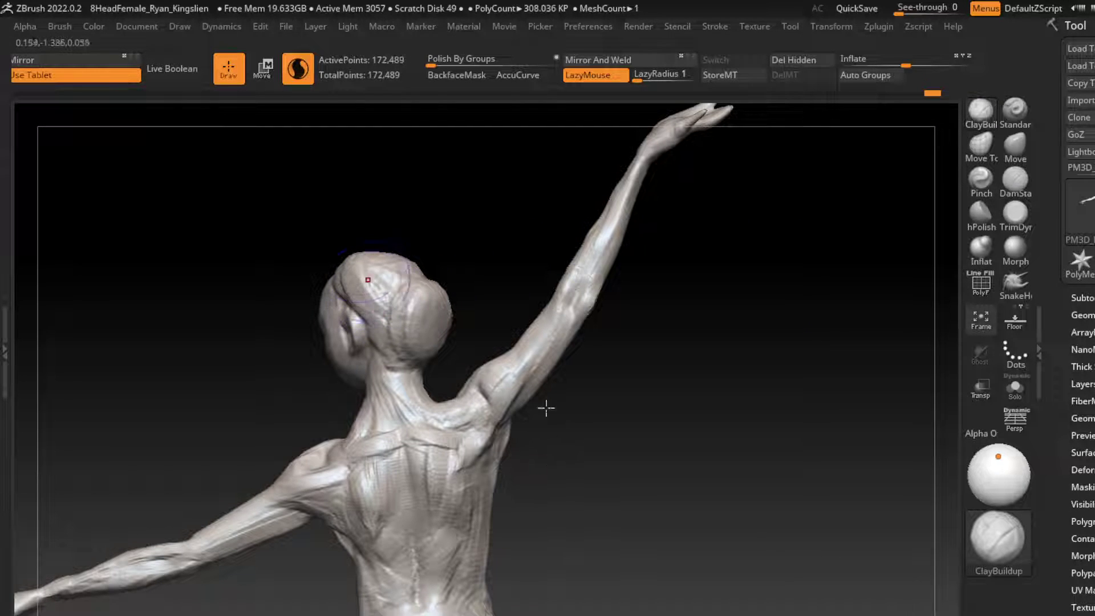
pyautogui.moveTo(370, 308); pyautogui.dragTo(416, 268)
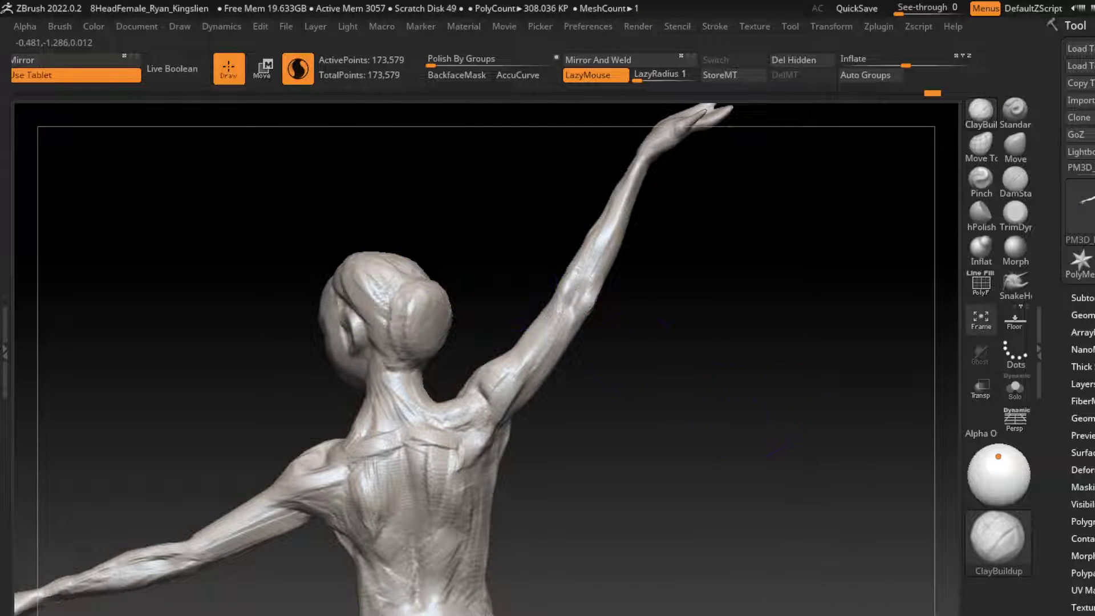
# Resize the brush, build up the neck surface, and undo that stroke.
pyautogui.moveTo(513, 457); pyautogui.dragTo(721, 460)
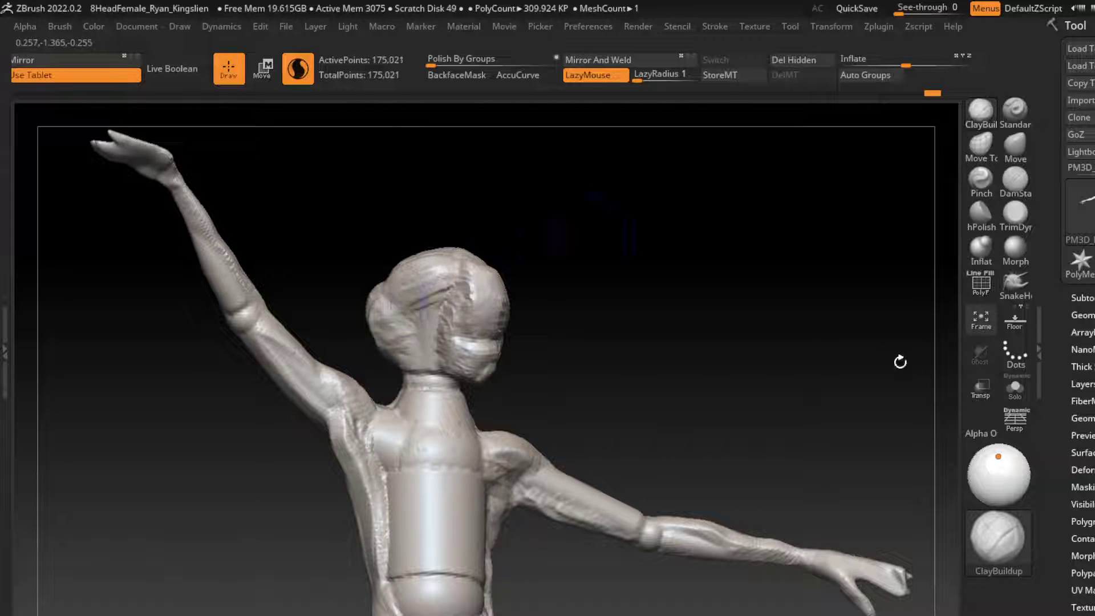
pyautogui.moveTo(900, 361); pyautogui.dragTo(684, 371)
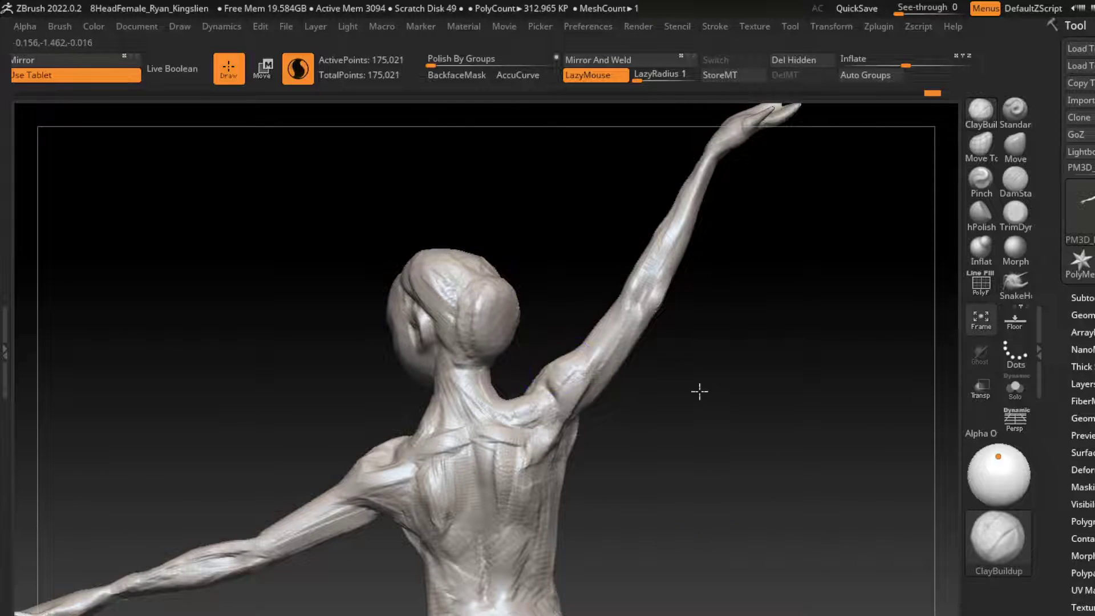
pyautogui.moveTo(836, 489); pyautogui.dragTo(772, 440)
pyautogui.press('s')
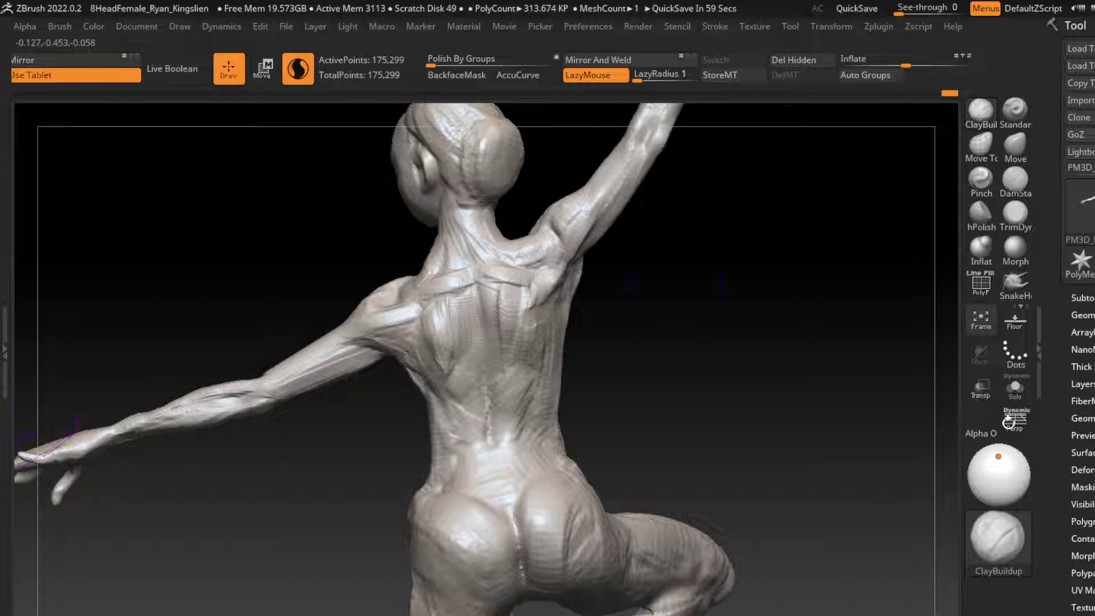
pyautogui.moveTo(451, 222); pyautogui.dragTo(485, 234)
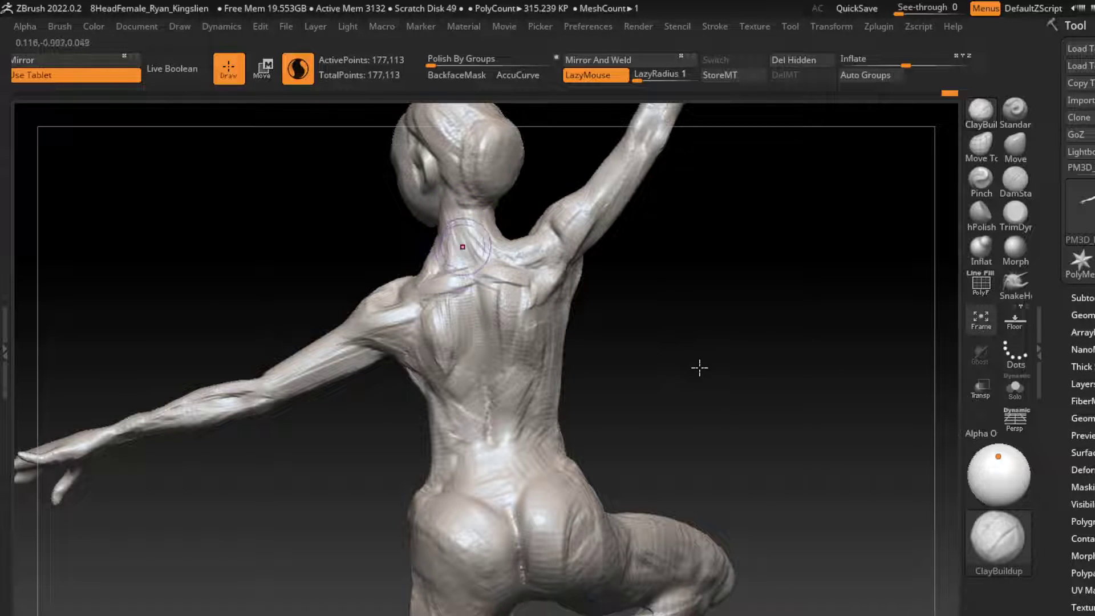
pyautogui.hotkey('ctrl', 'z')
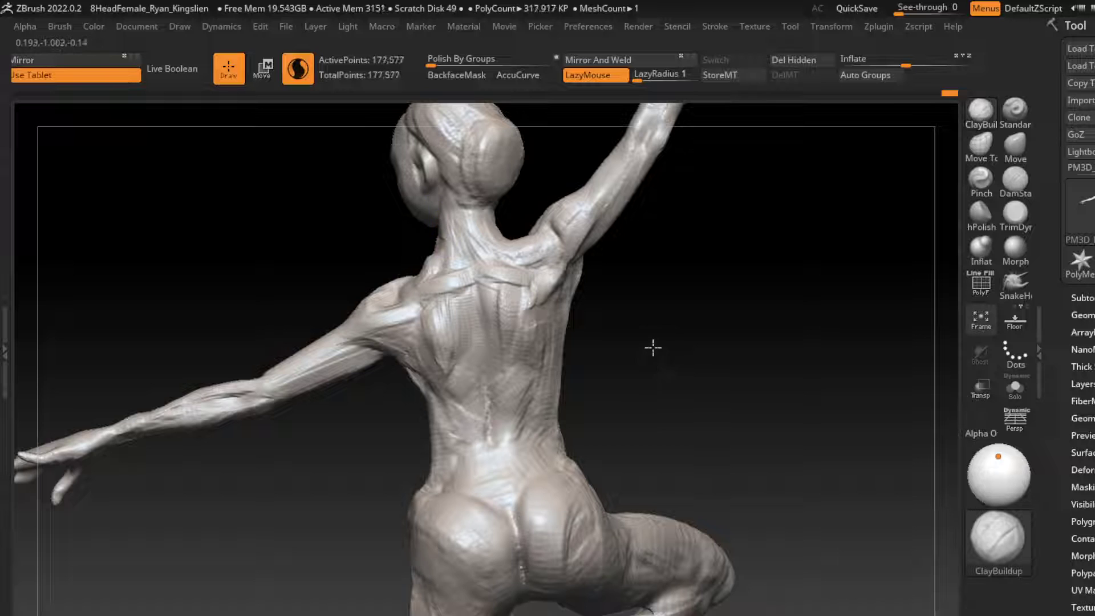
# Step back and forth through the neck stroke history with undo and redo.
pyautogui.moveTo(805, 289)
pyautogui.mouseDown()
pyautogui.moveTo(679, 355)
pyautogui.moveTo(936, 335)
pyautogui.moveTo(778, 291)
pyautogui.mouseUp()
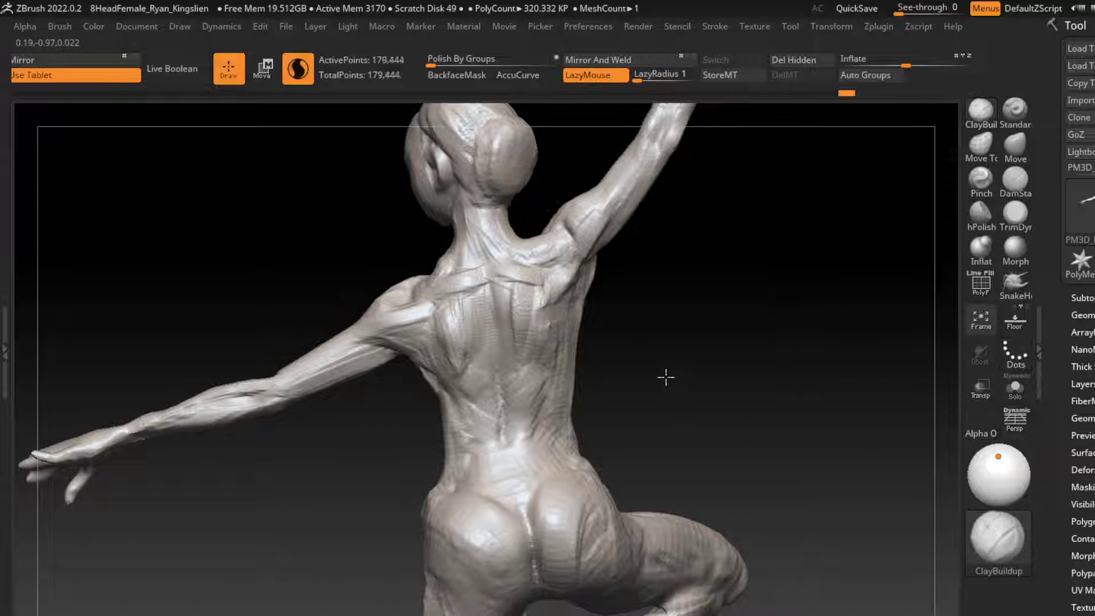
pyautogui.hotkey('ctrl', 'shift', 'z')
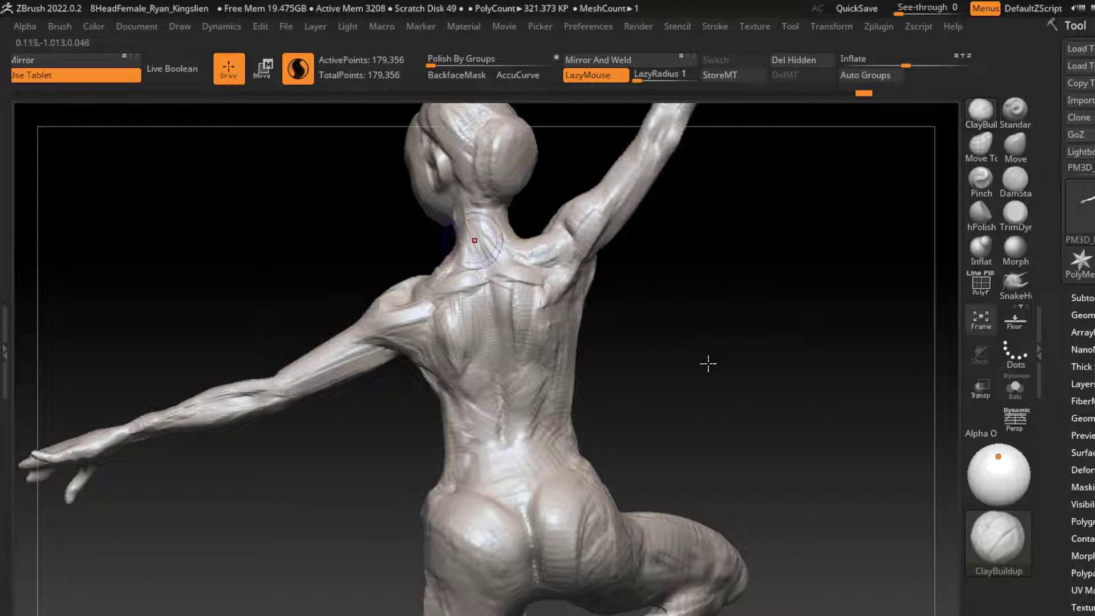
pyautogui.hotkey('ctrl', 'shift', 'z')
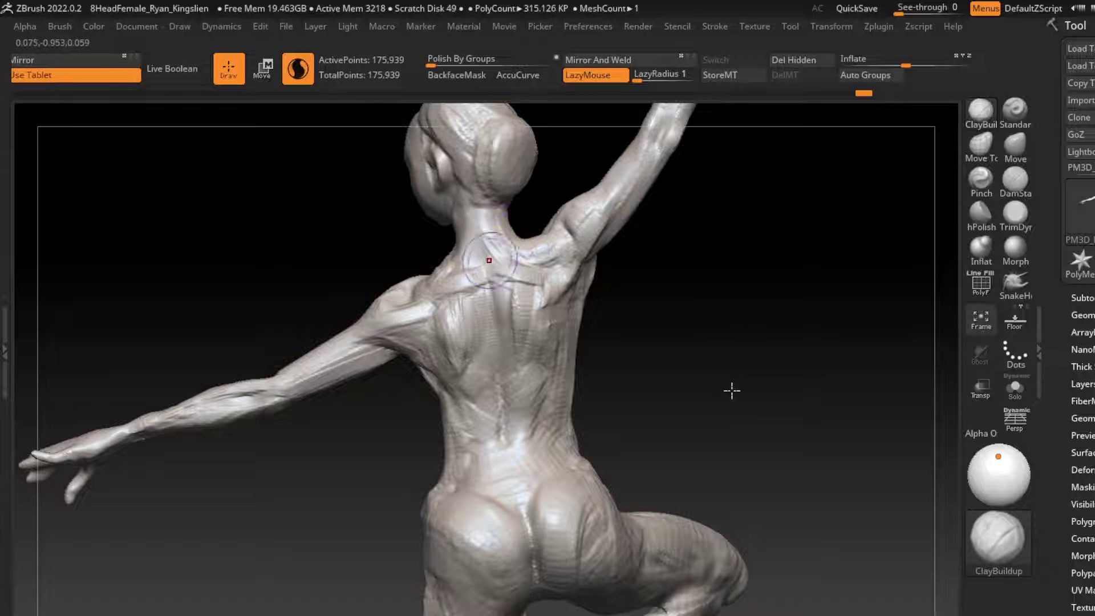
pyautogui.hotkey('ctrl', 'shift', 'z')
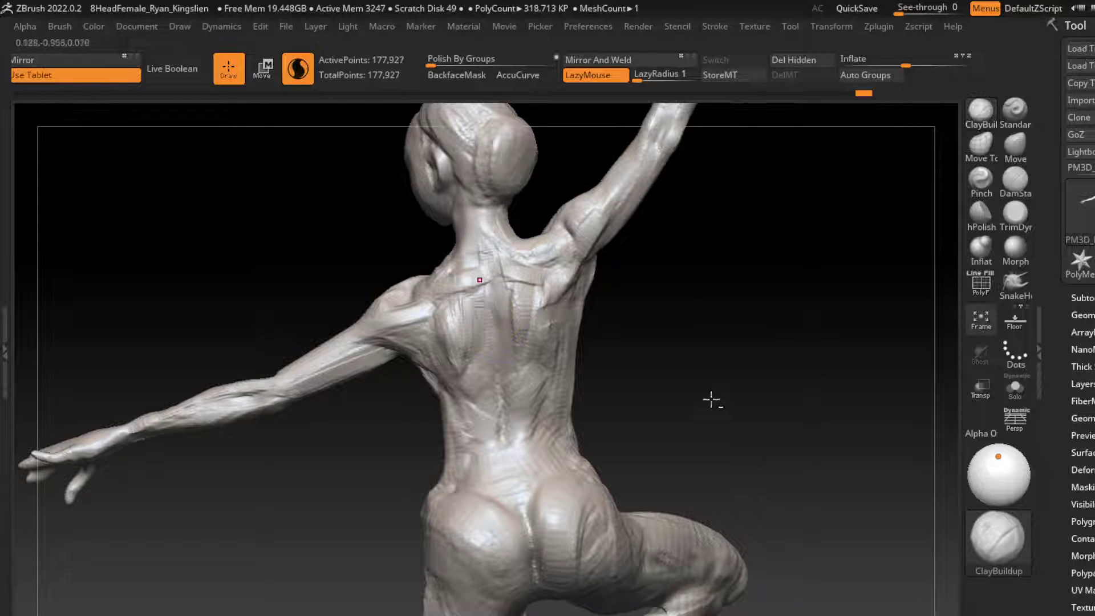
pyautogui.hotkey('ctrl', 'shift', 'z')
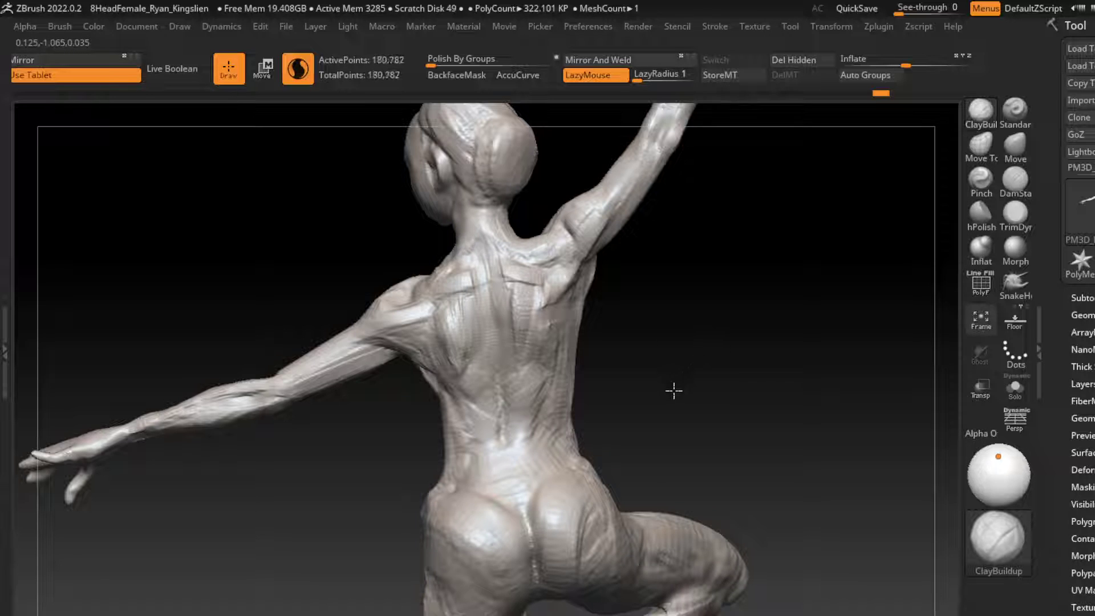
pyautogui.hotkey('ctrl', 'shift', 'z')
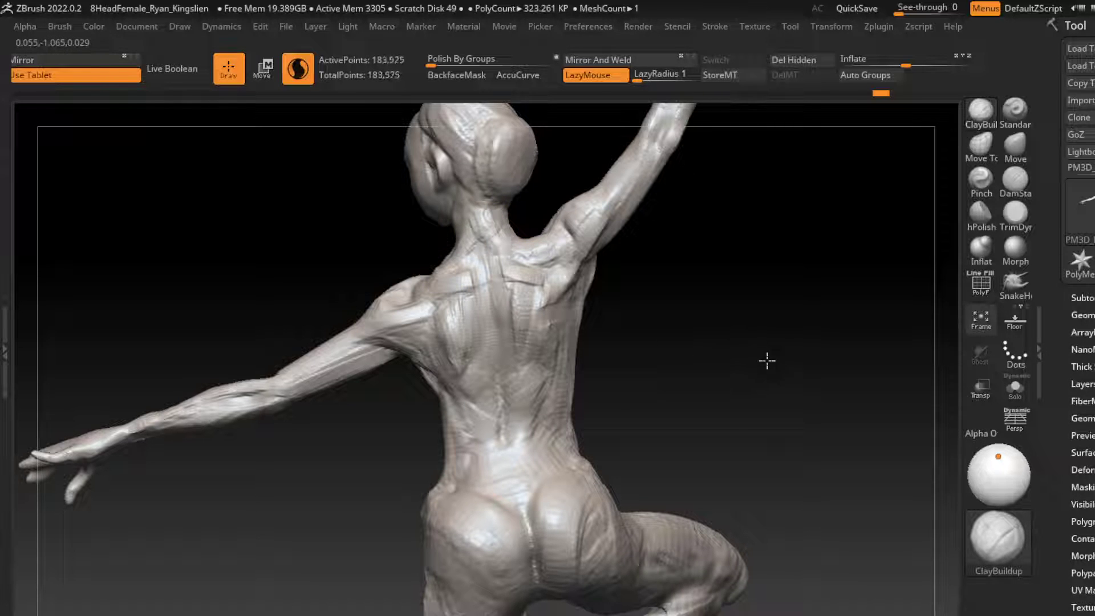
pyautogui.hotkey('ctrl', 'z')
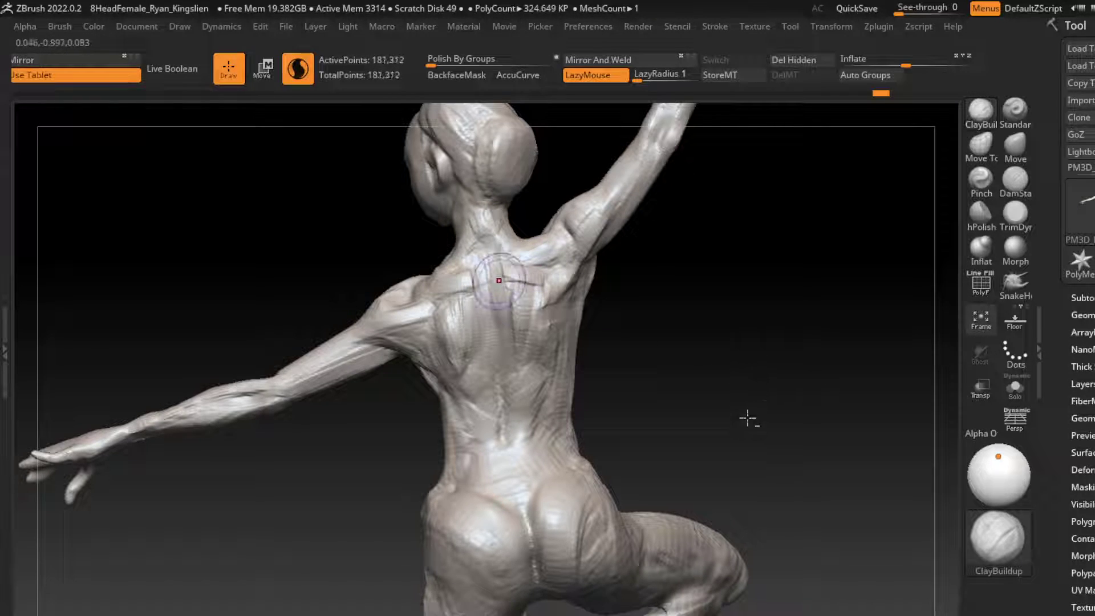
pyautogui.hotkey('ctrl', 'shift', 'z')
pyautogui.hotkey('ctrl', 'shift', 'z')
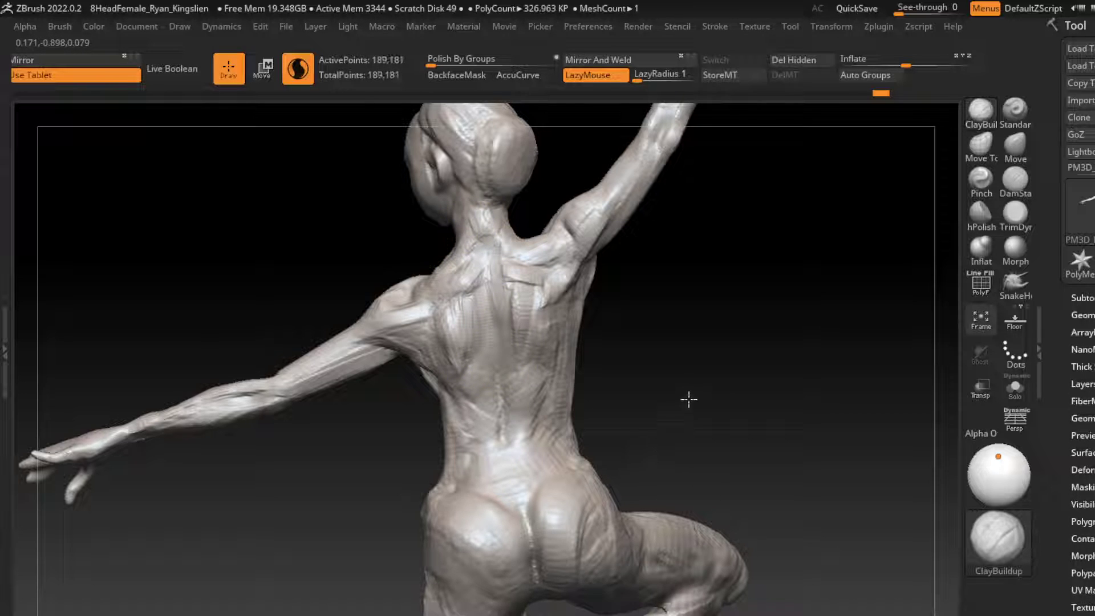
pyautogui.hotkey('ctrl', 'shift', 'z')
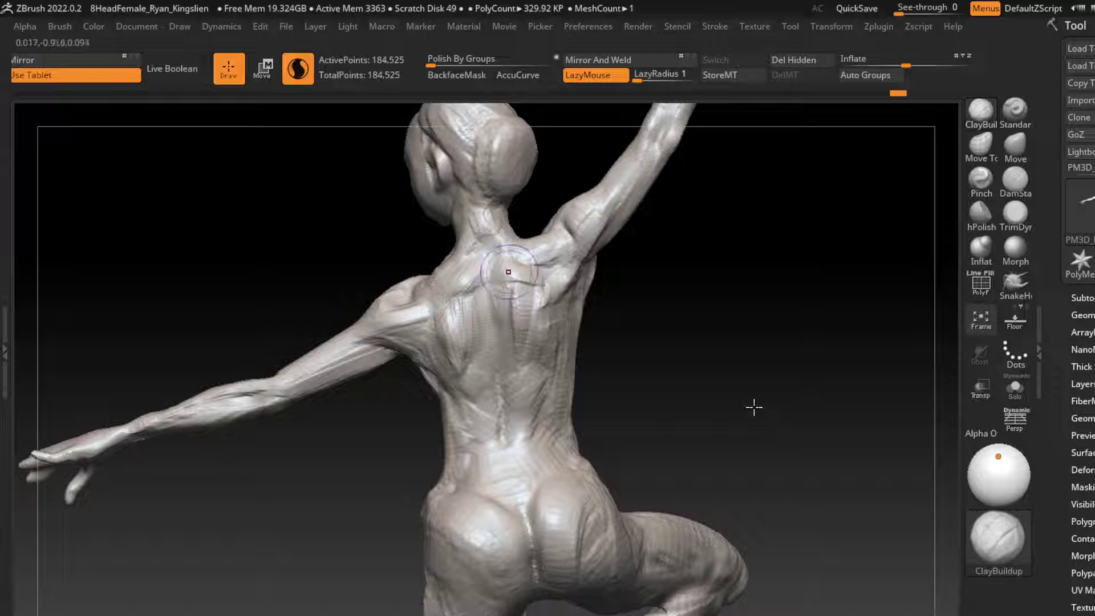
# Keep stepping through upper-back and shoulder history back to the early blocky torso.
pyautogui.hotkey('ctrl', 'shift', 'z')
pyautogui.hotkey('ctrl', 'shift', 'z')
pyautogui.hotkey('ctrl', 'shift', 'z')
pyautogui.hotkey('ctrl', 'shift', 'z')
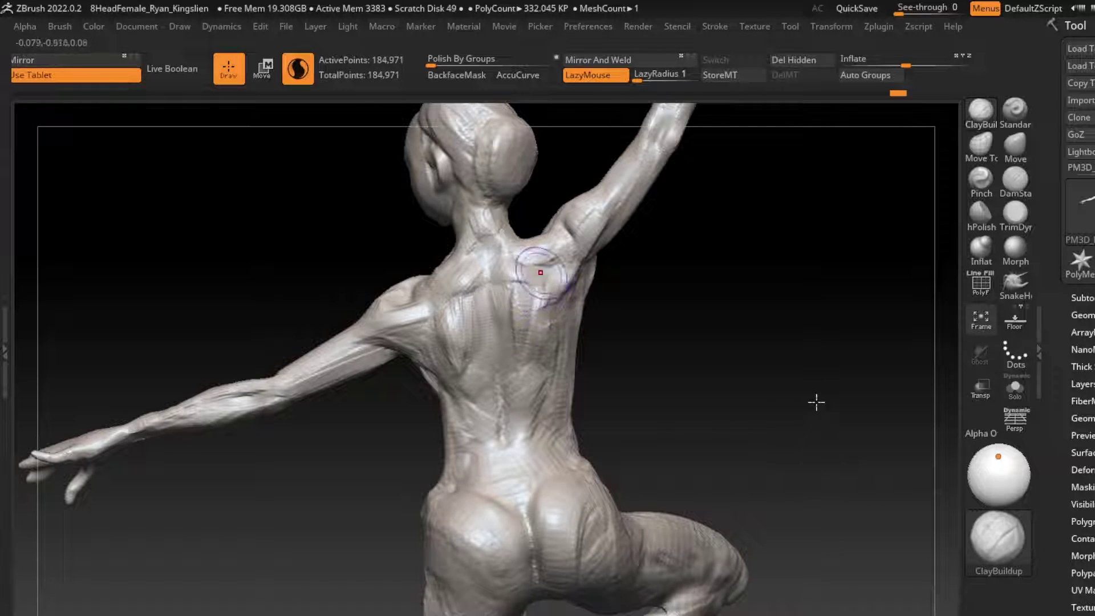
pyautogui.hotkey('ctrl', 'shift', 'z')
pyautogui.hotkey('ctrl', 'shift', 'z')
pyautogui.hotkey('ctrl', 'shift', 'z')
pyautogui.hotkey('ctrl', 'shift', 'z')
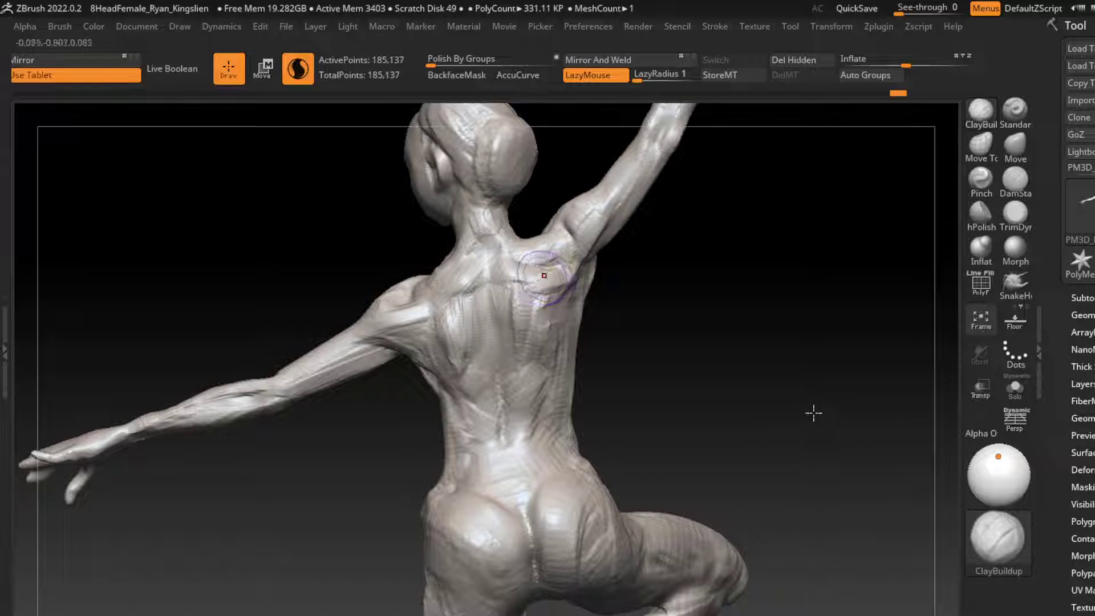
pyautogui.hotkey('ctrl', 'shift', 'z')
pyautogui.hotkey('ctrl', 'shift', 'z')
pyautogui.hotkey('ctrl', 'shift', 'z')
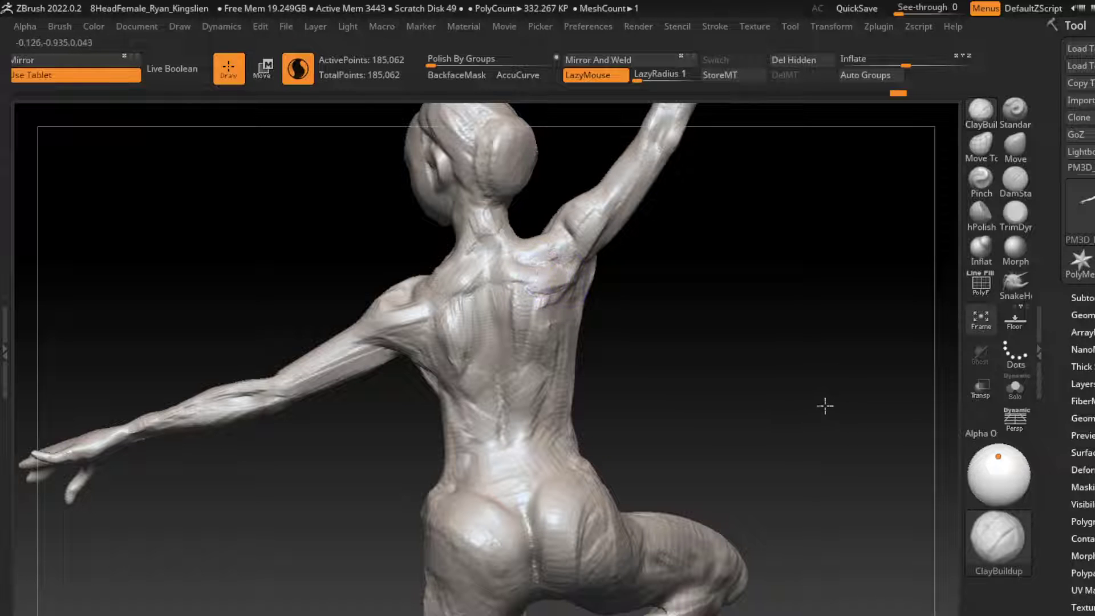
pyautogui.hotkey('ctrl', 'shift', 'z')
pyautogui.hotkey('ctrl', 'shift', 'z')
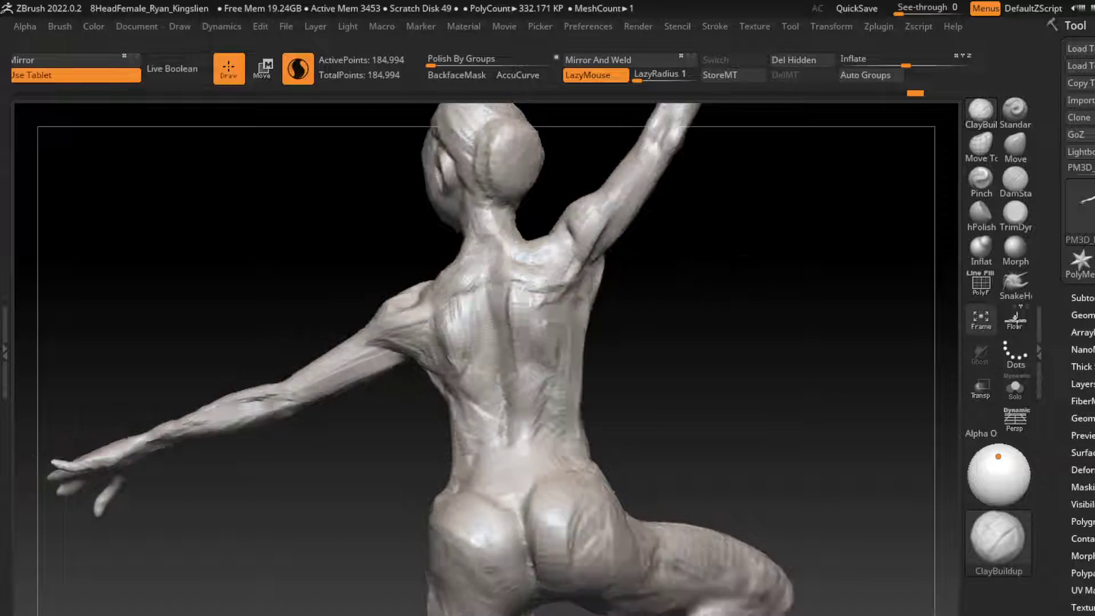
pyautogui.hotkey('ctrl', 'shift', 'z')
pyautogui.hotkey('ctrl', 'shift', 'z')
pyautogui.hotkey('ctrl', 'shift', 'z')
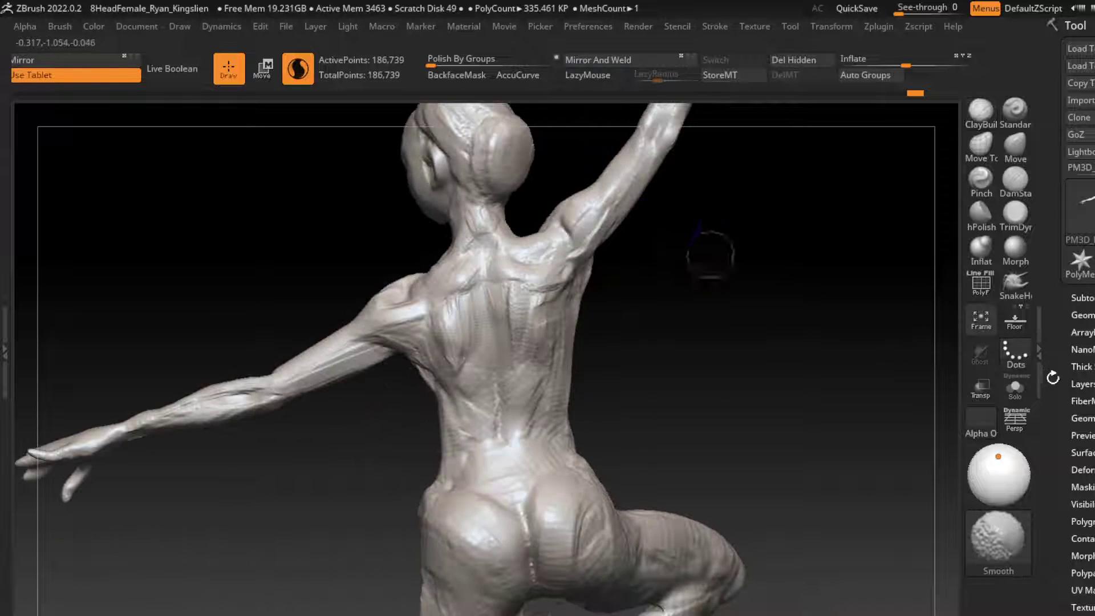
pyautogui.hotkey('ctrl', 'shift', 'z')
pyautogui.hotkey('ctrl', 'shift', 'z')
pyautogui.hotkey('ctrl', 'shift', 'z')
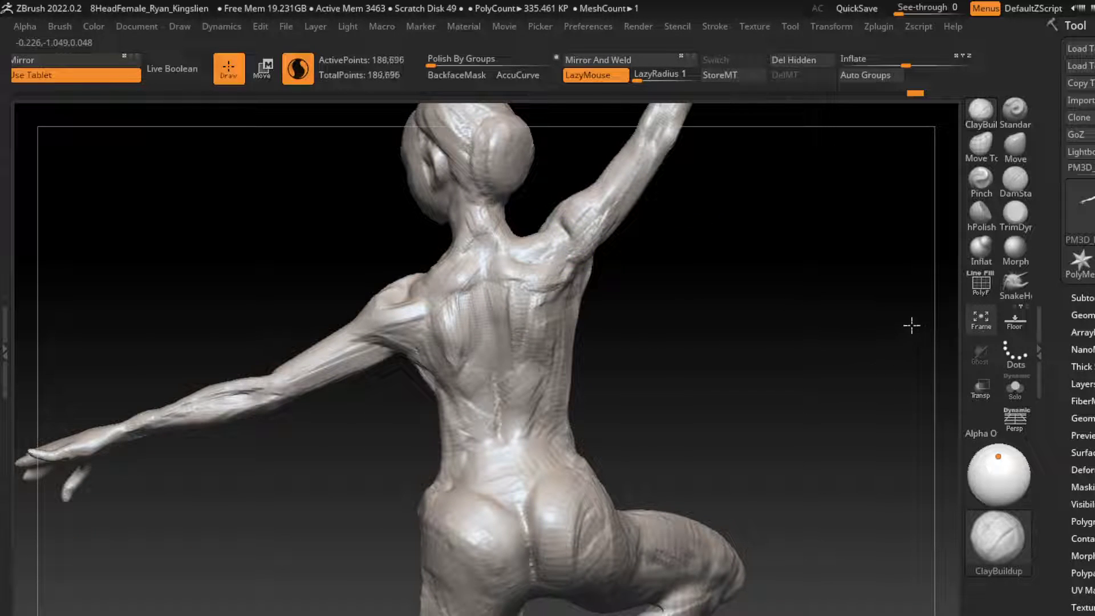
pyautogui.hotkey('ctrl', 'shift', 'z')
pyautogui.hotkey('ctrl', 'shift', 'z')
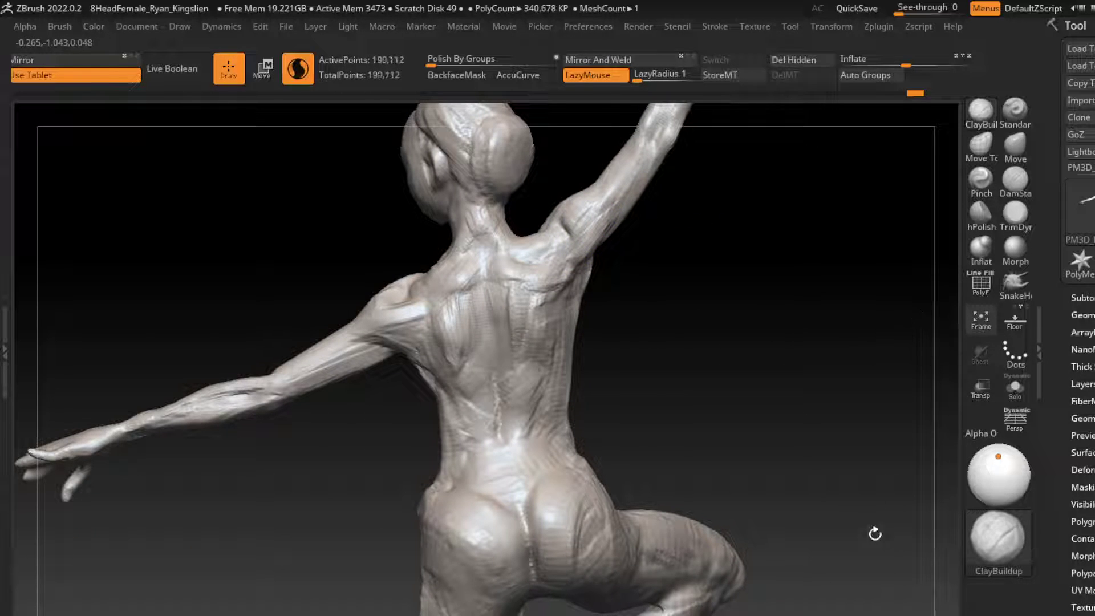
pyautogui.hotkey('ctrl', 'shift', 'z')
pyautogui.hotkey('ctrl', 'shift', 'z')
pyautogui.hotkey('ctrl', 'shift', 'z')
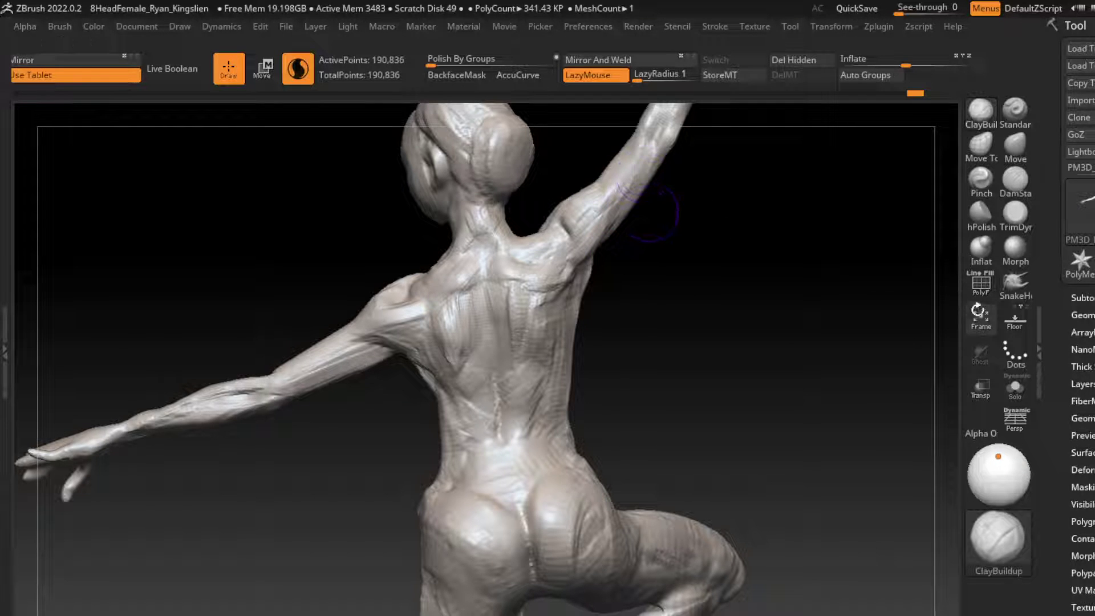
pyautogui.hotkey('ctrl', 'shift', 'z')
pyautogui.hotkey('ctrl', 'shift', 'z')
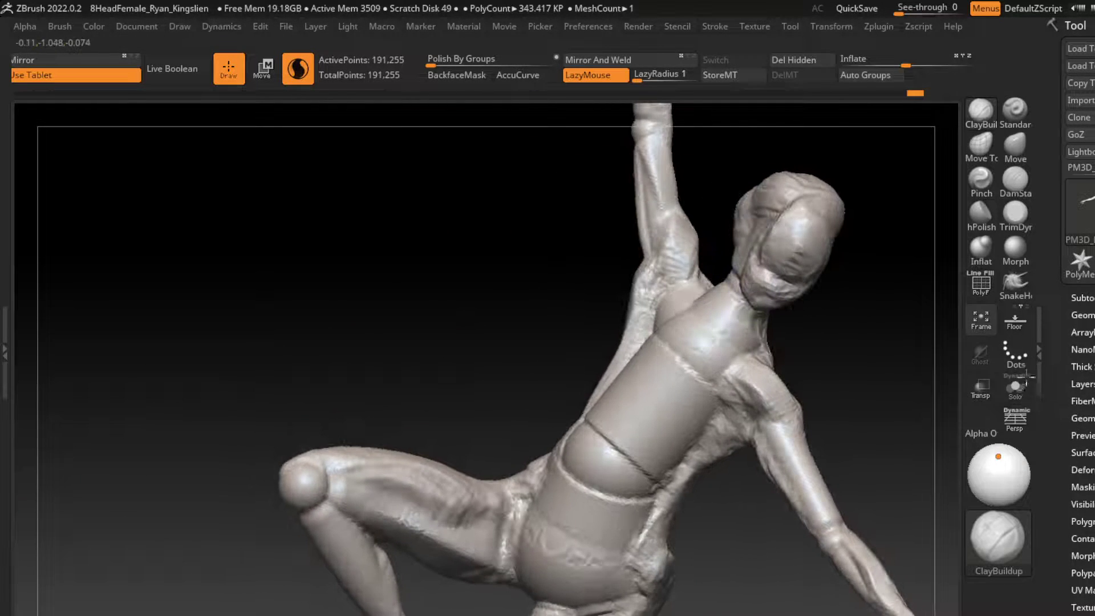
# Redo through the shoulder refinement history with Shift+Ctrl+Z.
pyautogui.hotkey('ctrl', 'shift', 'z')
pyautogui.hotkey('ctrl', 'shift', 'z')
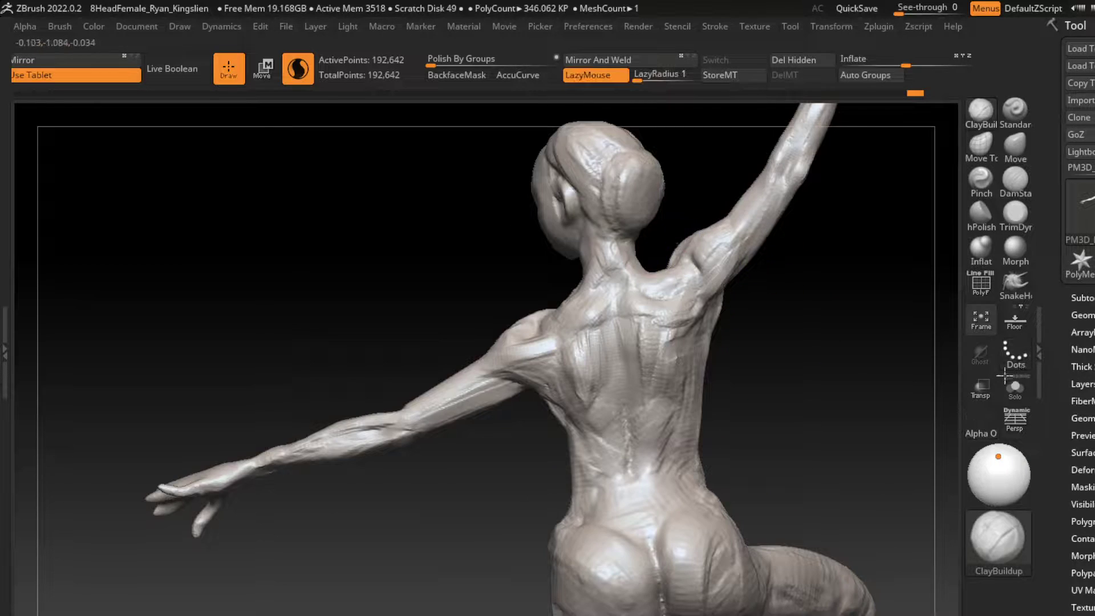
pyautogui.hotkey('ctrl', 'shift', 'z')
pyautogui.hotkey('ctrl', 'shift', 'z')
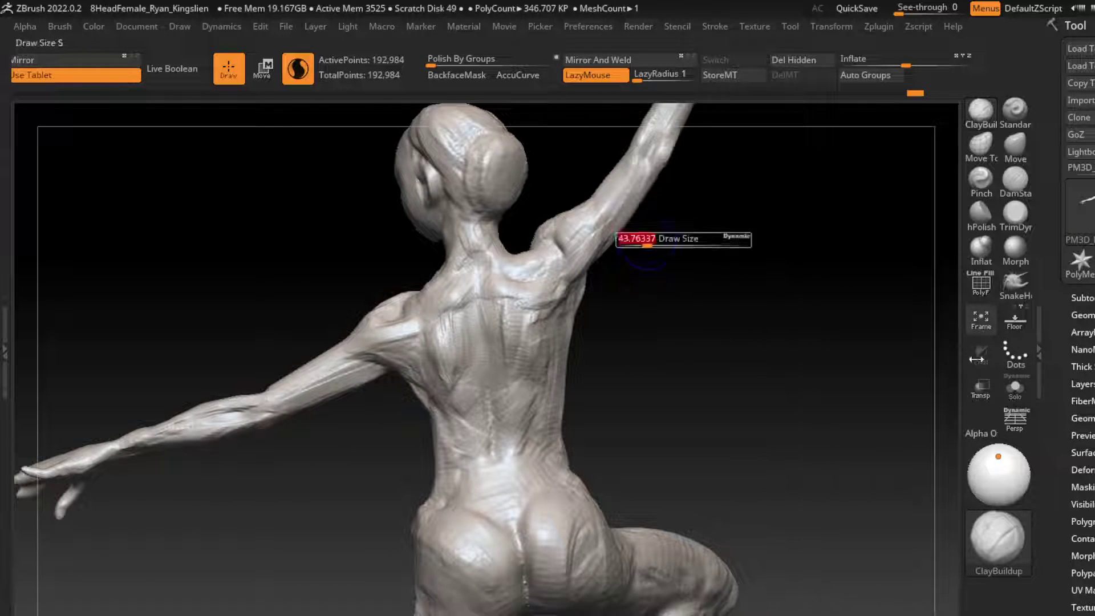
pyautogui.hotkey('ctrl', 'shift', 'z')
pyautogui.hotkey('ctrl', 'shift', 'z')
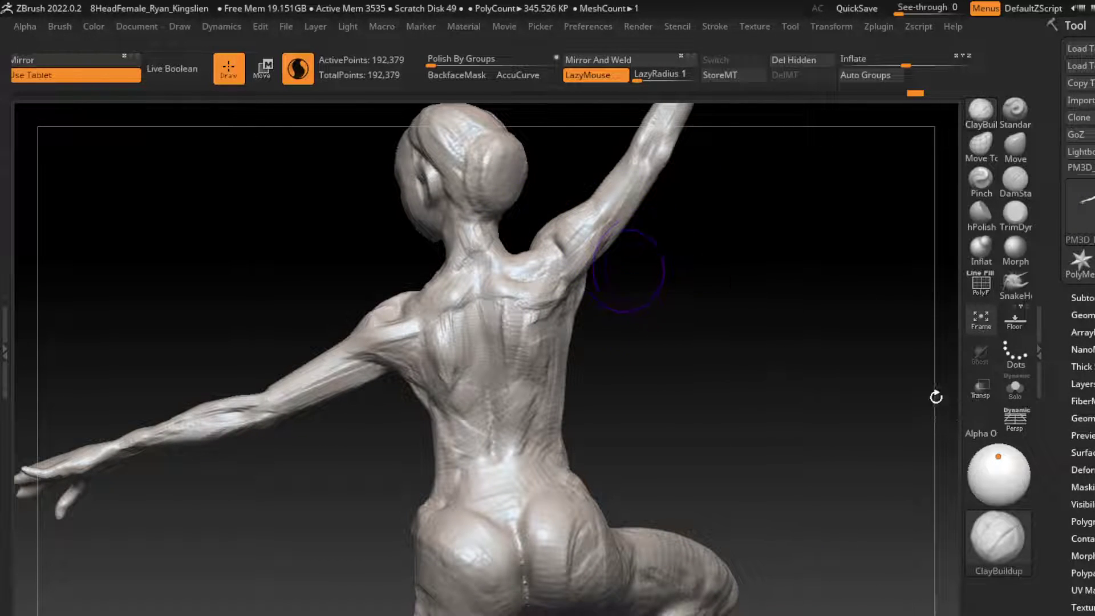
pyautogui.hotkey('ctrl', 'shift', 'z')
pyautogui.hotkey('ctrl', 'shift', 'z')
pyautogui.hotkey('ctrl', 'shift', 'z')
pyautogui.hotkey('ctrl', 'shift', 'z')
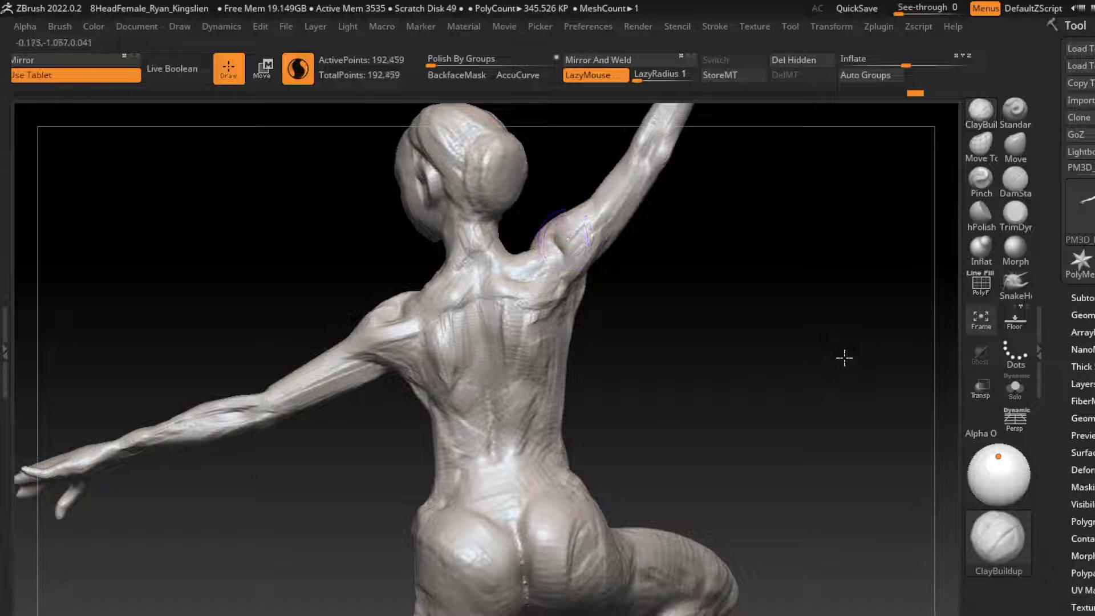
pyautogui.hotkey('ctrl', 'shift', 'z')
pyautogui.hotkey('ctrl', 'shift', 'z')
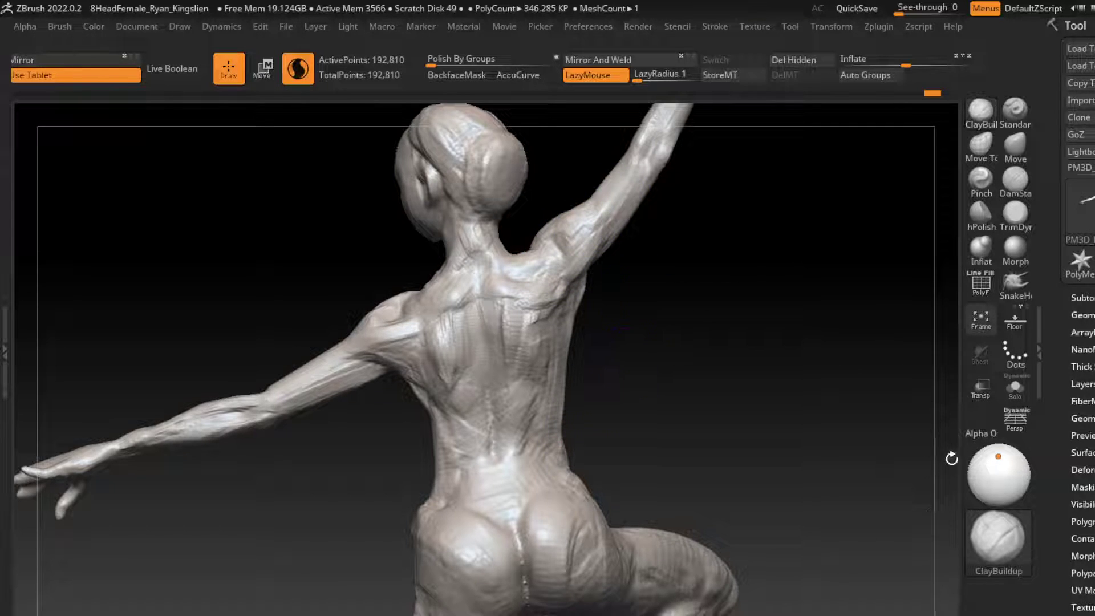
pyautogui.hotkey('ctrl', 'shift', 'z')
pyautogui.hotkey('ctrl', 'shift', 'z')
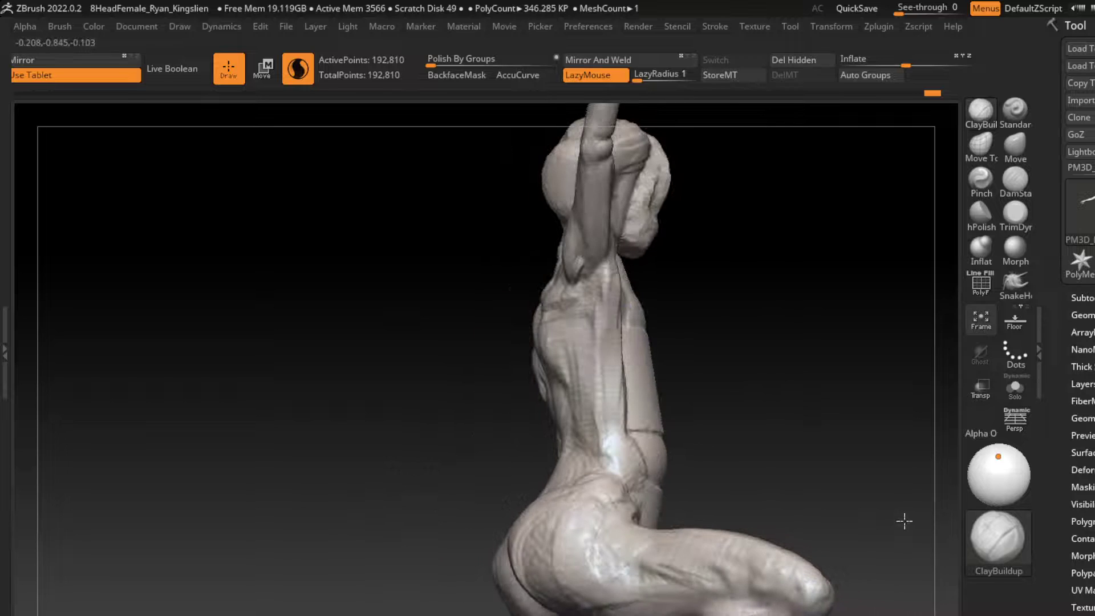
pyautogui.hotkey('ctrl', 'shift', 'z')
pyautogui.hotkey('ctrl', 'shift', 'z')
pyautogui.hotkey('ctrl', 'shift', 'z')
pyautogui.hotkey('ctrl', 'shift', 'z')
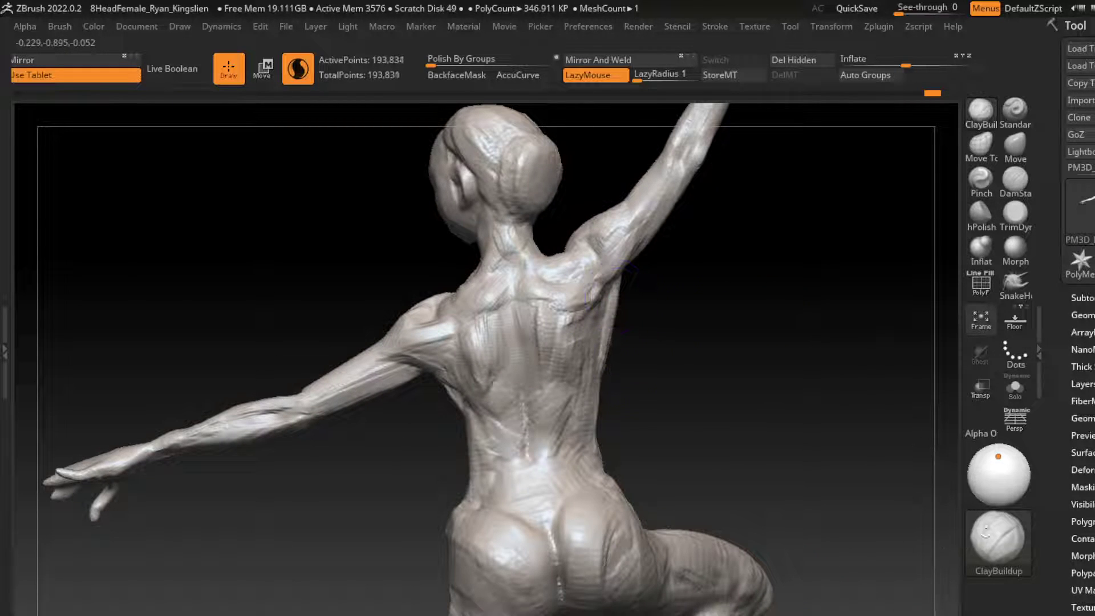
pyautogui.hotkey('ctrl', 'shift', 'z')
pyautogui.hotkey('ctrl', 'shift', 'z')
pyautogui.hotkey('ctrl', 'shift', 'z')
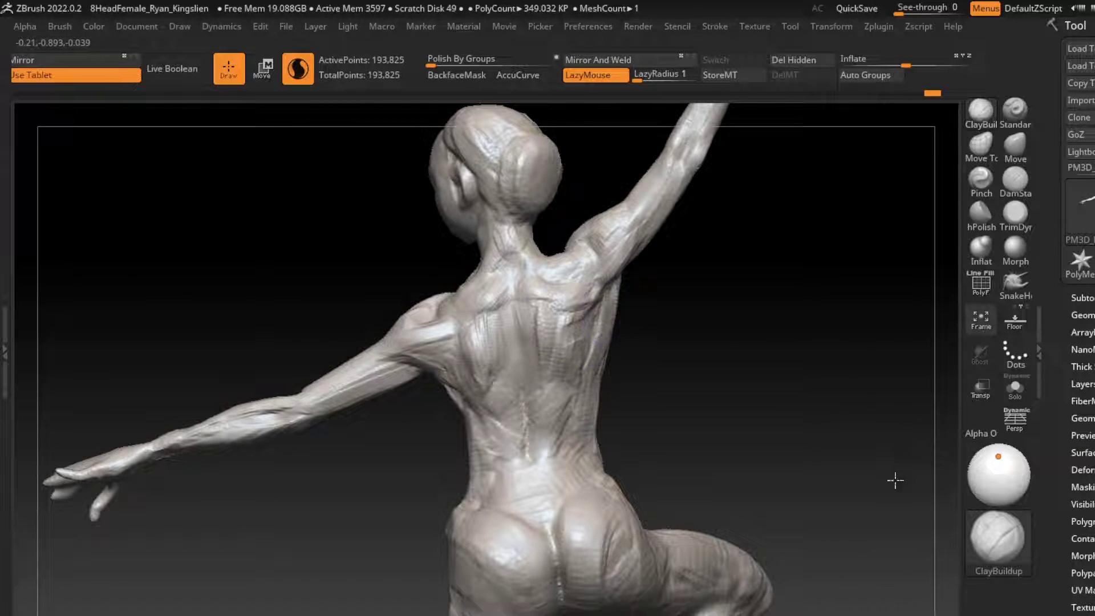
pyautogui.hotkey('ctrl', 'shift', 'z')
# Continue redoing the shoulder-blade and lower-back strokes up to 196,391 points.
pyautogui.hotkey('ctrl', 'shift', 'z')
pyautogui.hotkey('ctrl', 'shift', 'z')
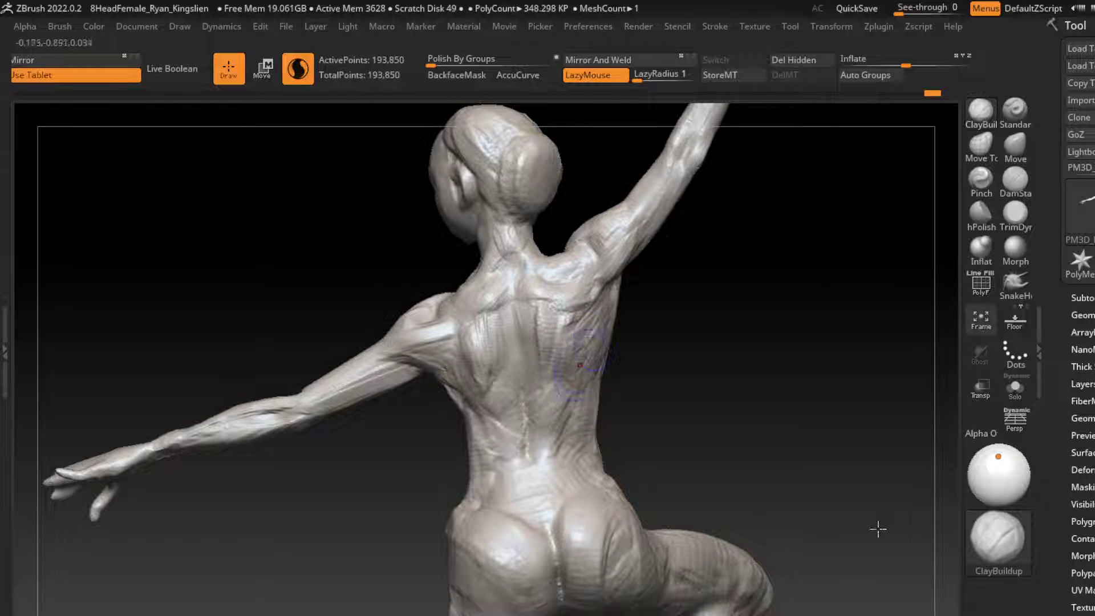
pyautogui.hotkey('ctrl', 'shift', 'z')
pyautogui.hotkey('ctrl', 'shift', 'z')
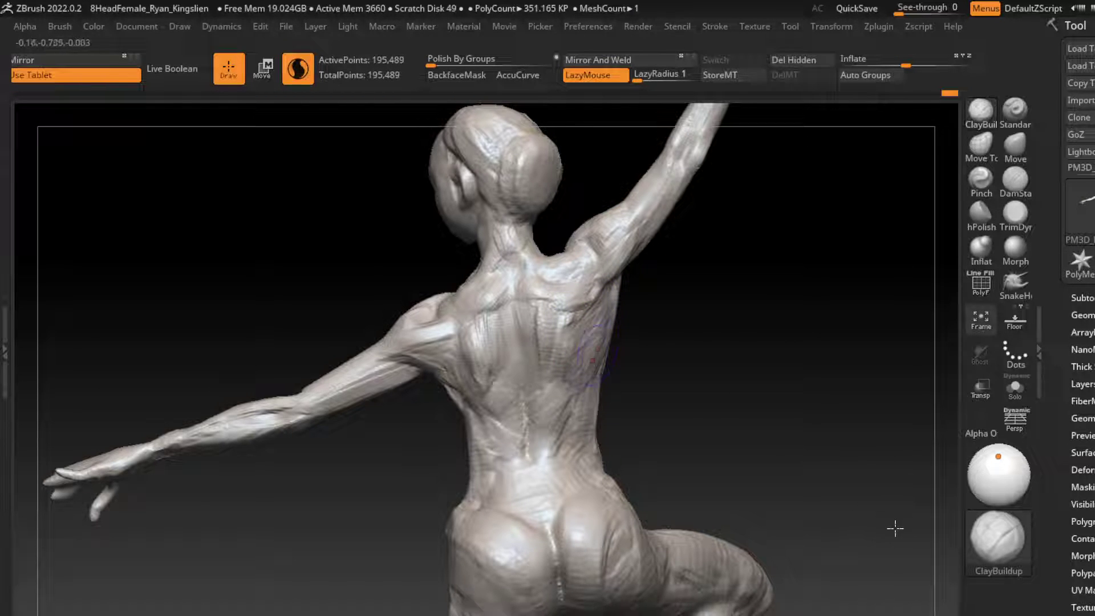
pyautogui.hotkey('ctrl', 'shift', 'z')
pyautogui.hotkey('ctrl', 'shift', 'z')
pyautogui.hotkey('ctrl', 'shift', 'z')
pyautogui.hotkey('ctrl', 'shift', 'z')
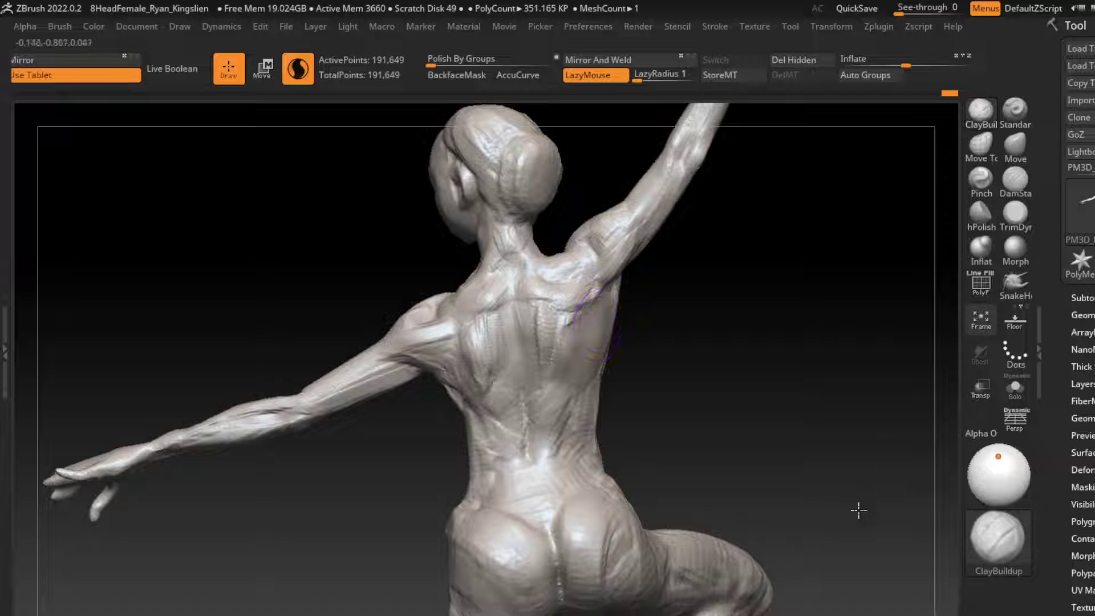
pyautogui.hotkey('ctrl', 'shift', 'z')
pyautogui.hotkey('ctrl', 'shift', 'z')
pyautogui.hotkey('ctrl', 'shift', 'z')
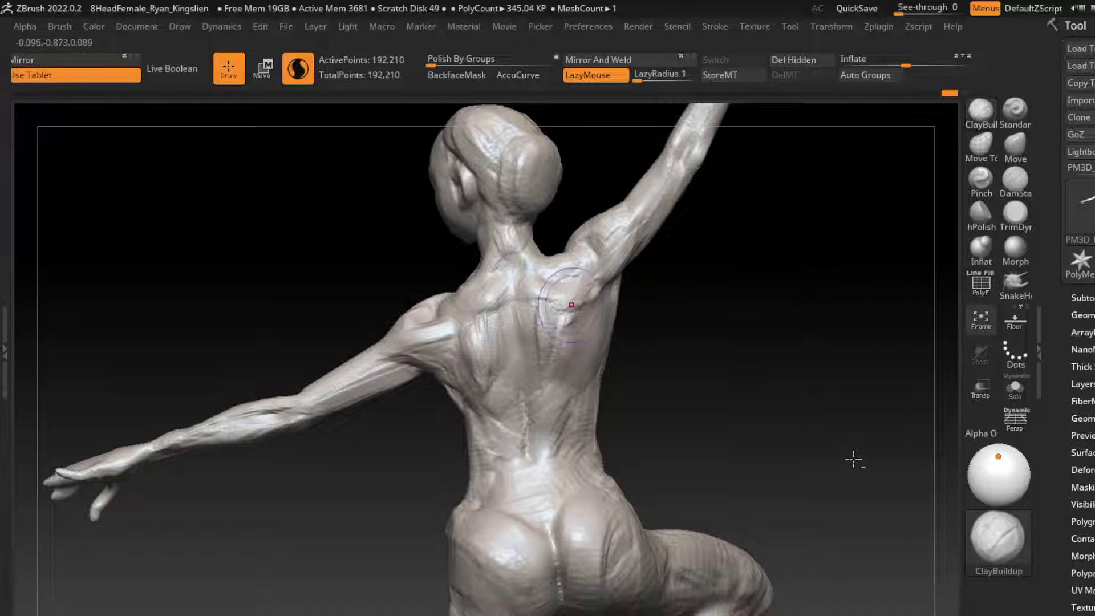
pyautogui.hotkey('ctrl', 'shift', 'z')
pyautogui.hotkey('ctrl', 'shift', 'z')
pyautogui.hotkey('ctrl', 'shift', 'z')
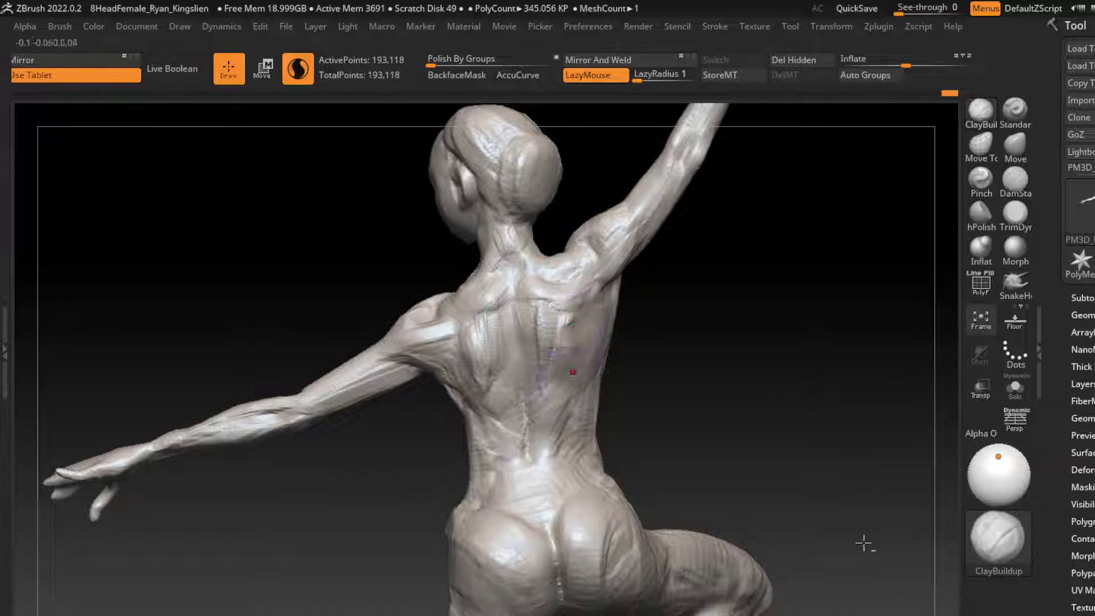
pyautogui.hotkey('ctrl', 'shift', 'z')
pyautogui.hotkey('ctrl', 'shift', 'z')
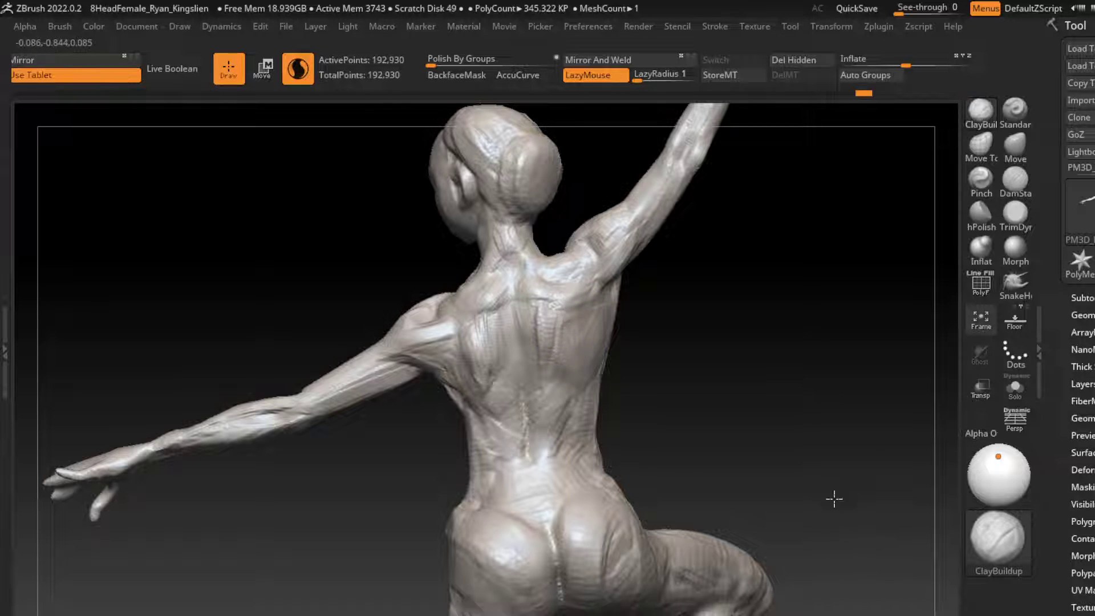
pyautogui.hotkey('ctrl', 'shift', 'z')
pyautogui.hotkey('ctrl', 'shift', 'z')
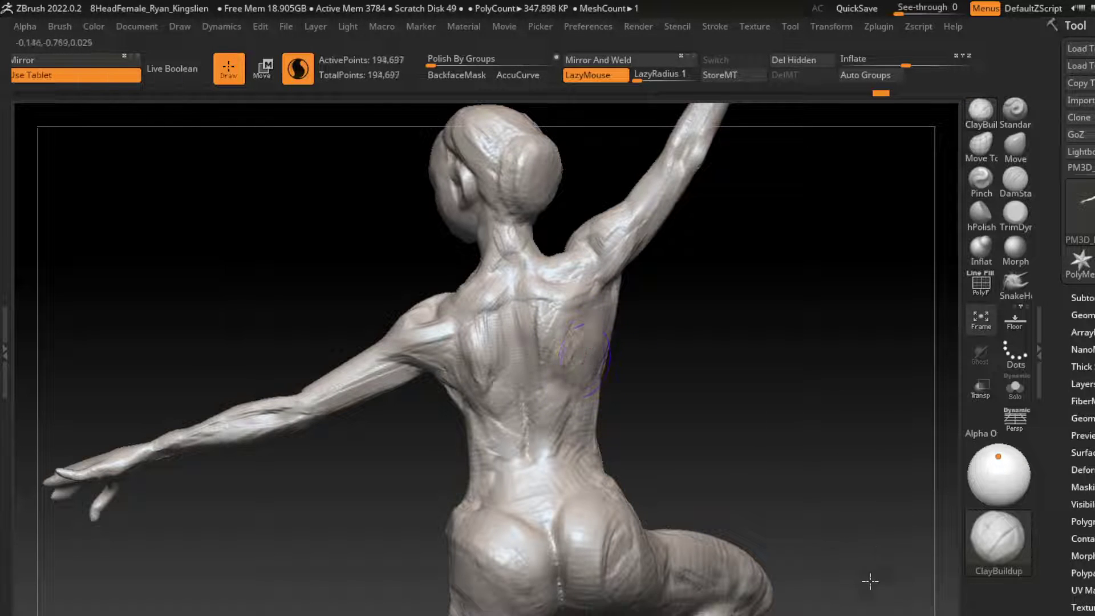
pyautogui.hotkey('ctrl', 'shift', 'z')
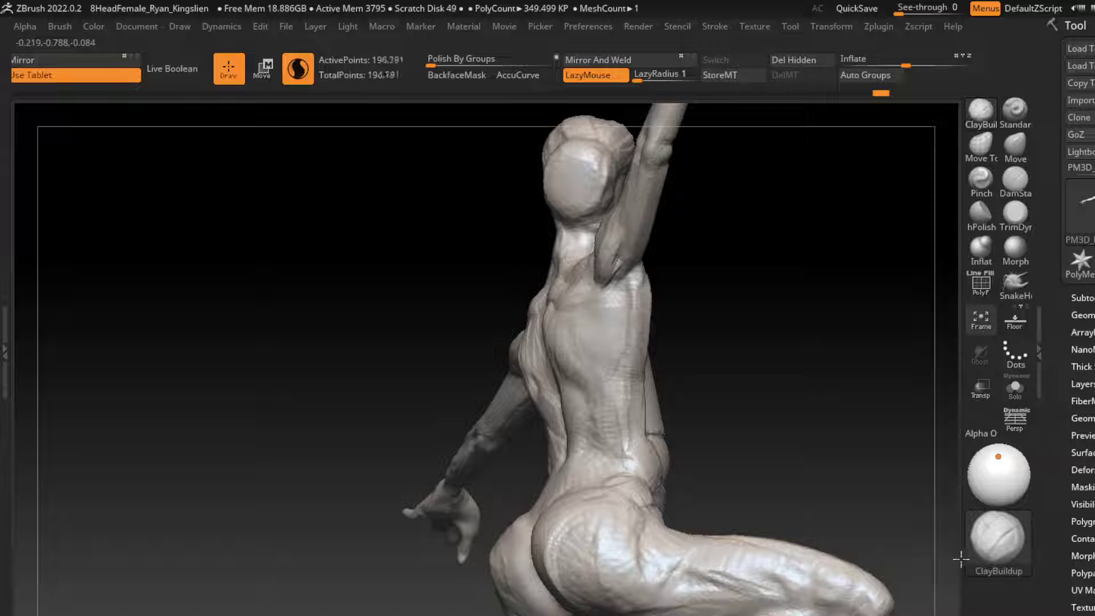
pyautogui.hotkey('ctrl', 'shift', 'z')
pyautogui.hotkey('ctrl', 'shift', 'z')
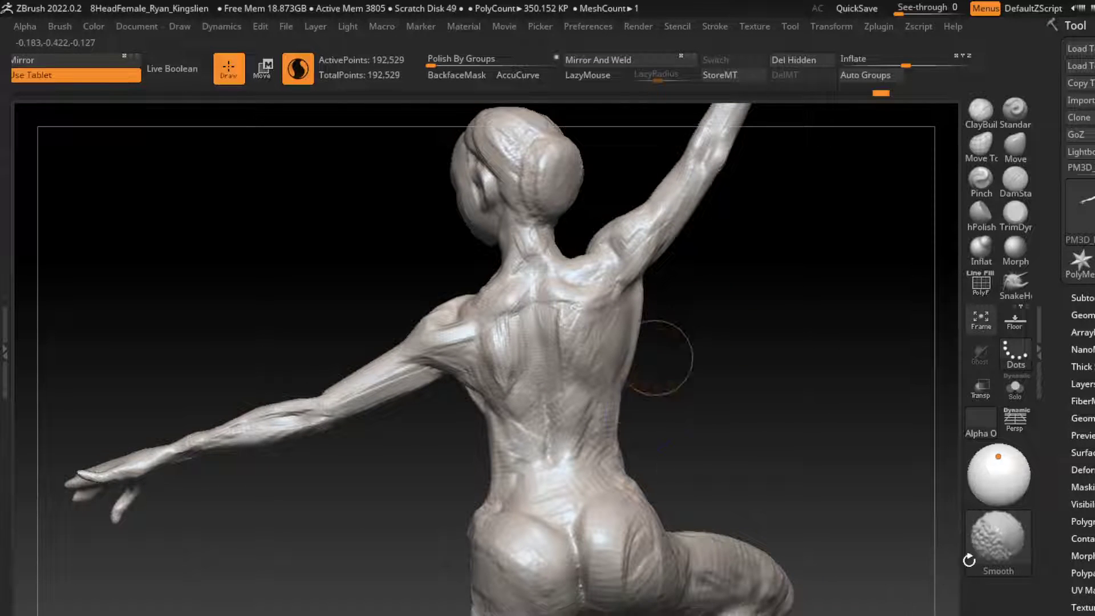
# Redo the right-side back strokes and build up clay on the lower back.
pyautogui.press('l')
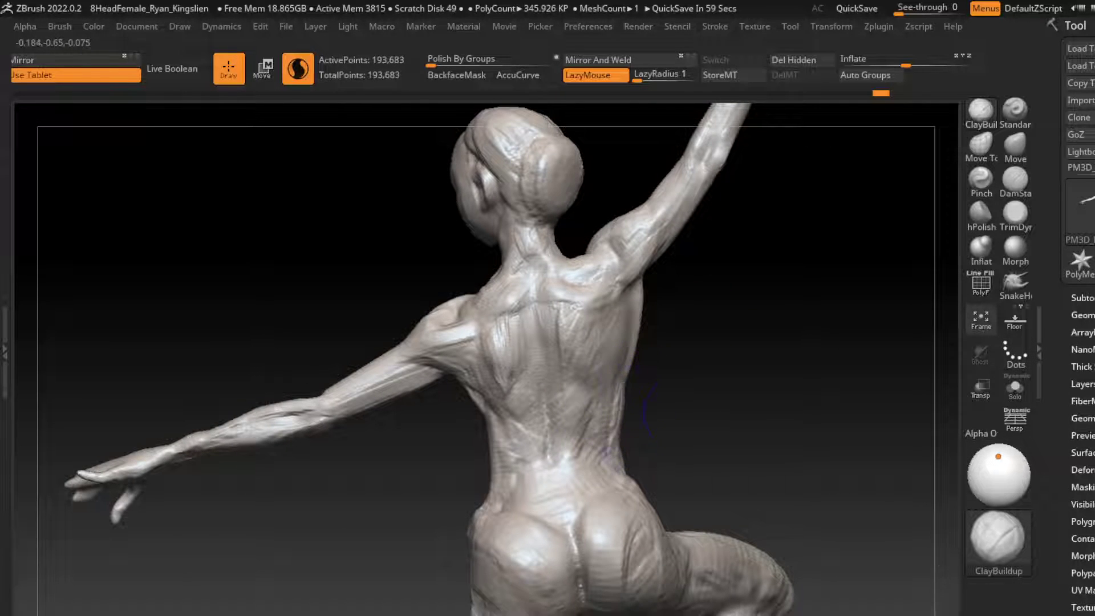
pyautogui.hotkey('ctrl', 'shift', 'z')
pyautogui.hotkey('ctrl', 'shift', 'z')
pyautogui.hotkey('ctrl', 'shift', 'z')
pyautogui.hotkey('ctrl', 'shift', 'z')
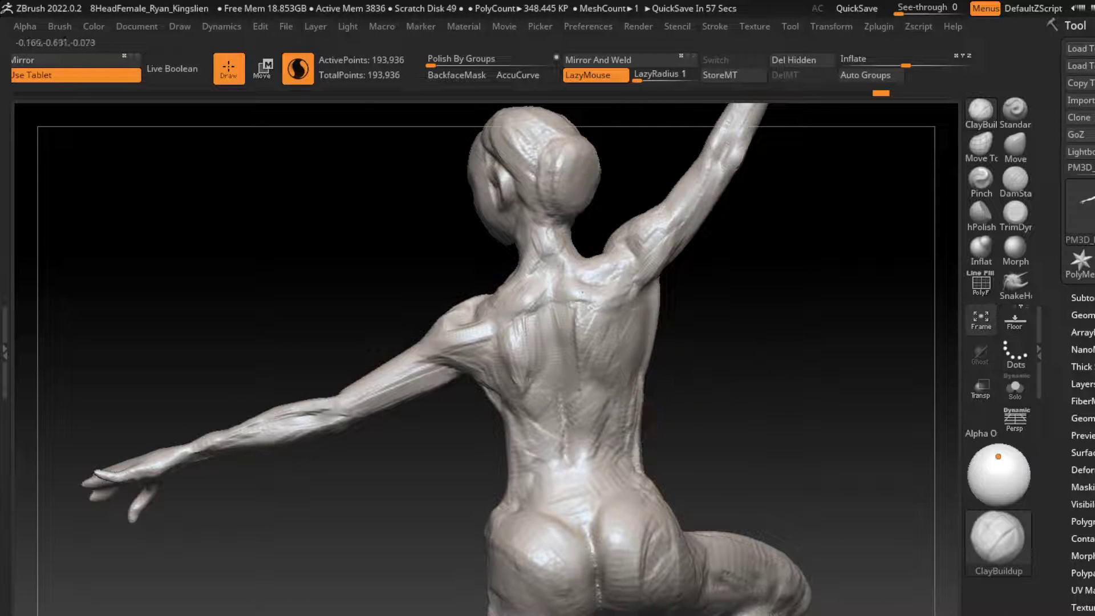
pyautogui.hotkey('ctrl', 'shift', 'z')
pyautogui.hotkey('ctrl', 'shift', 'z')
pyautogui.hotkey('ctrl', 'shift', 'z')
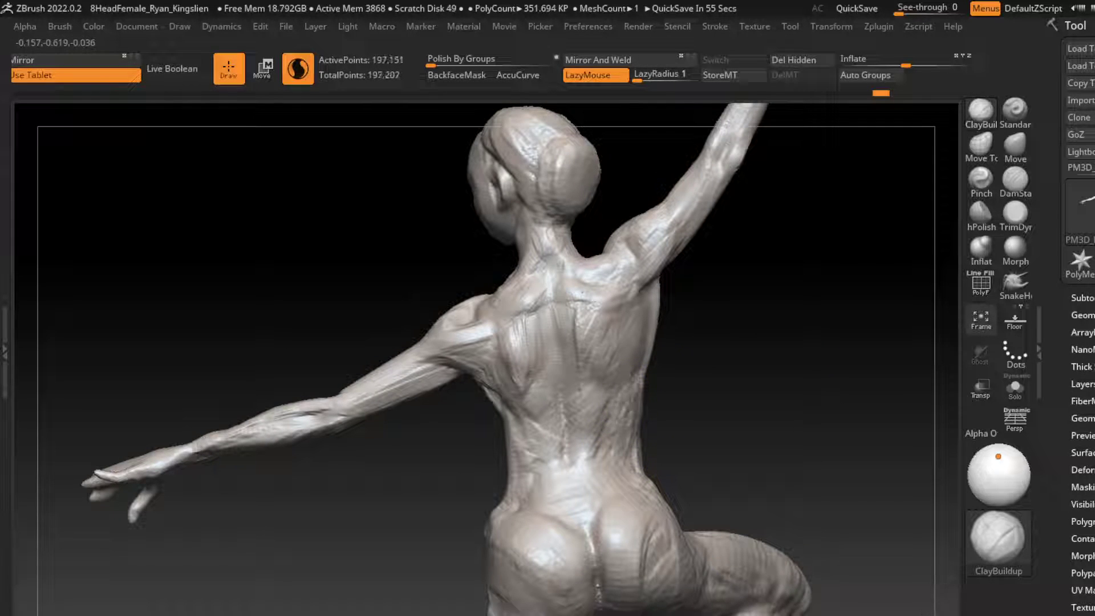
pyautogui.hotkey('ctrl', 'shift', 'z')
pyautogui.hotkey('ctrl', 'shift', 'z')
pyautogui.hotkey('ctrl', 'shift', 'z')
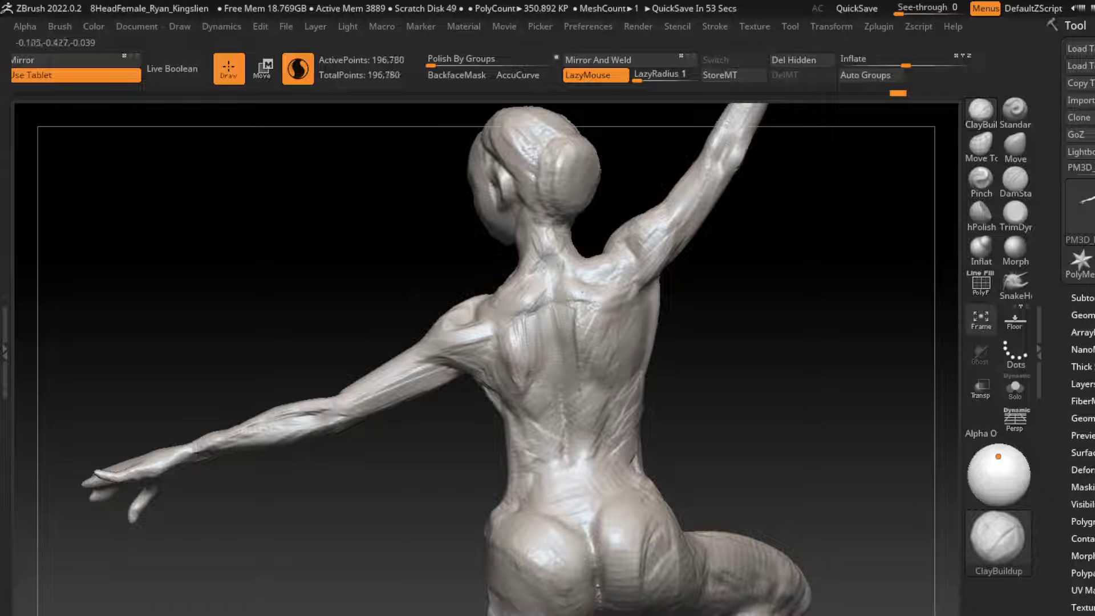
pyautogui.moveTo(597, 425); pyautogui.dragTo(590, 445)
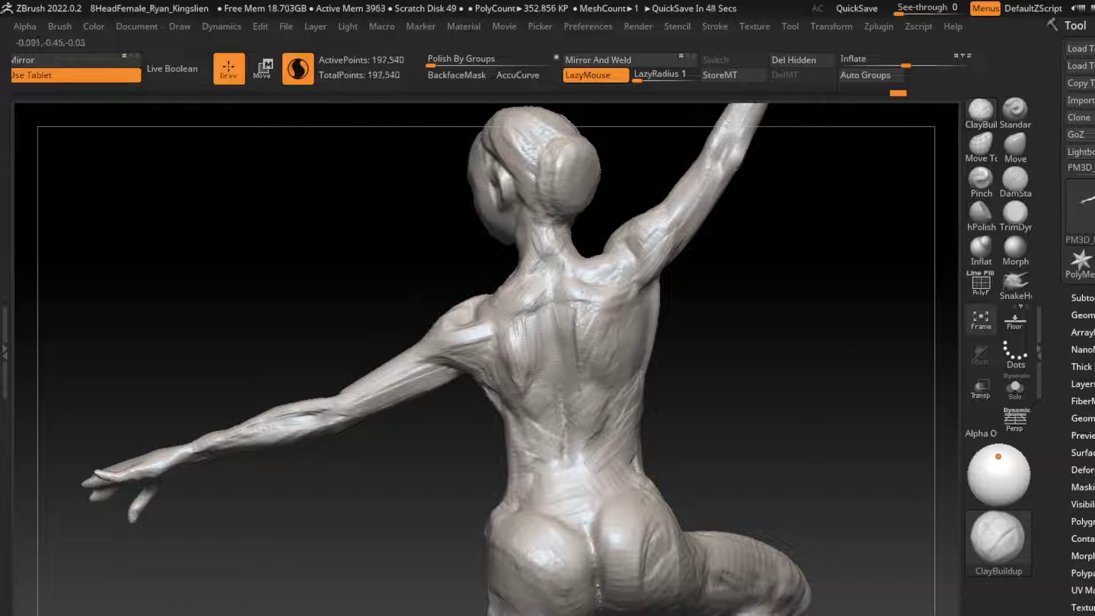
pyautogui.moveTo(596, 457)
pyautogui.mouseDown()
pyautogui.moveTo(607, 431)
pyautogui.moveTo(590, 402)
pyautogui.mouseUp()
# Add clay along the spine, upper back and left shoulder blade, reaching 202,538 points.
pyautogui.moveTo(570, 456)
pyautogui.mouseDown()
pyautogui.moveTo(565, 376)
pyautogui.moveTo(588, 348)
pyautogui.moveTo(576, 302)
pyautogui.mouseUp()
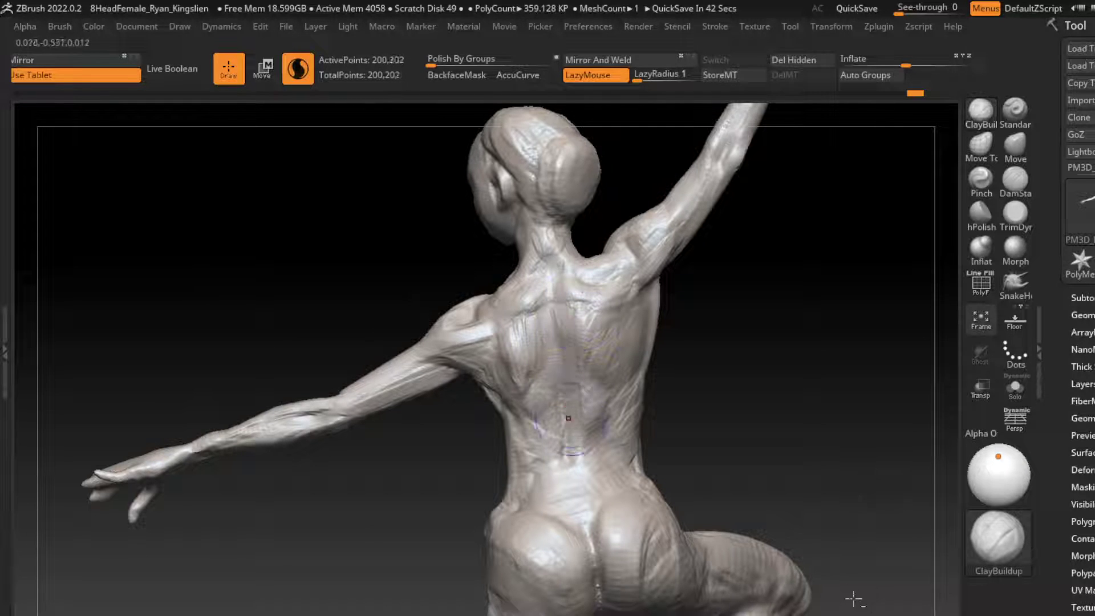
pyautogui.moveTo(571, 365)
pyautogui.mouseDown()
pyautogui.moveTo(593, 325)
pyautogui.moveTo(571, 325)
pyautogui.moveTo(547, 266)
pyautogui.mouseUp()
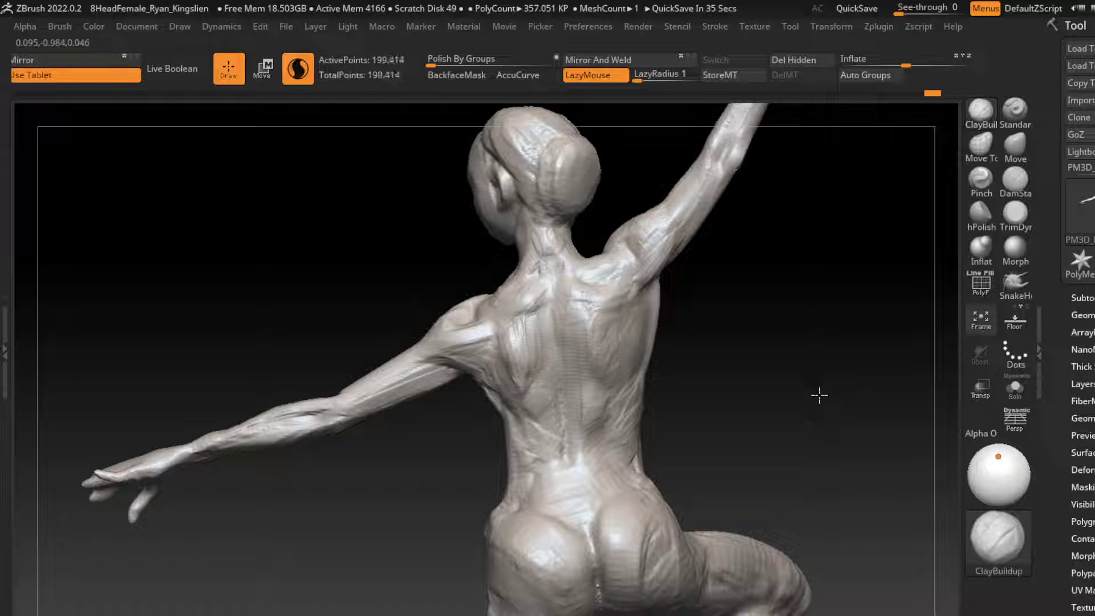
pyautogui.press('shift')
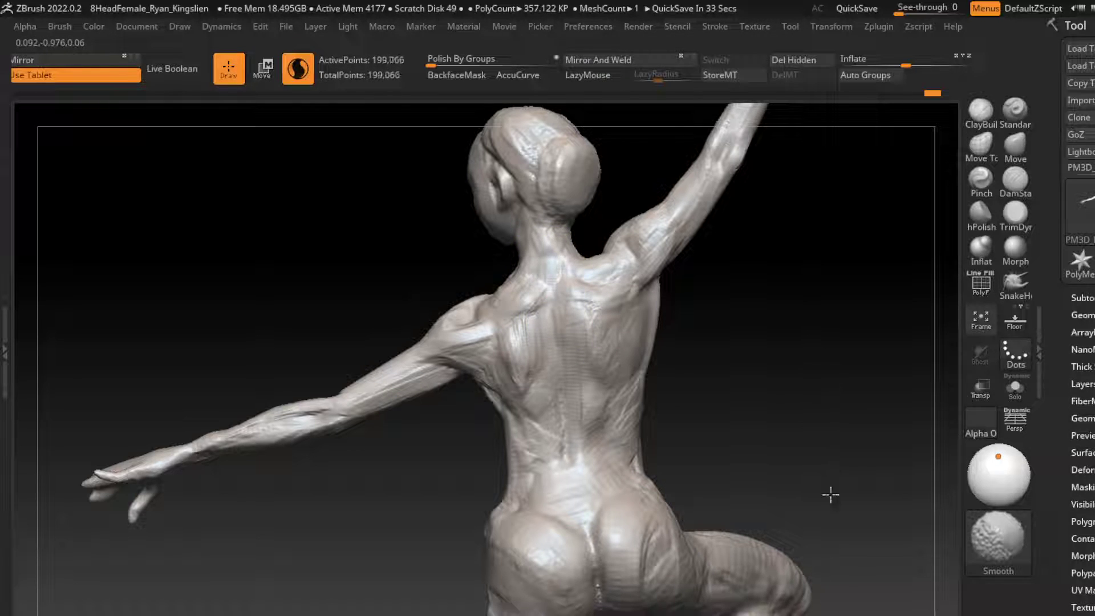
pyautogui.press('shift')
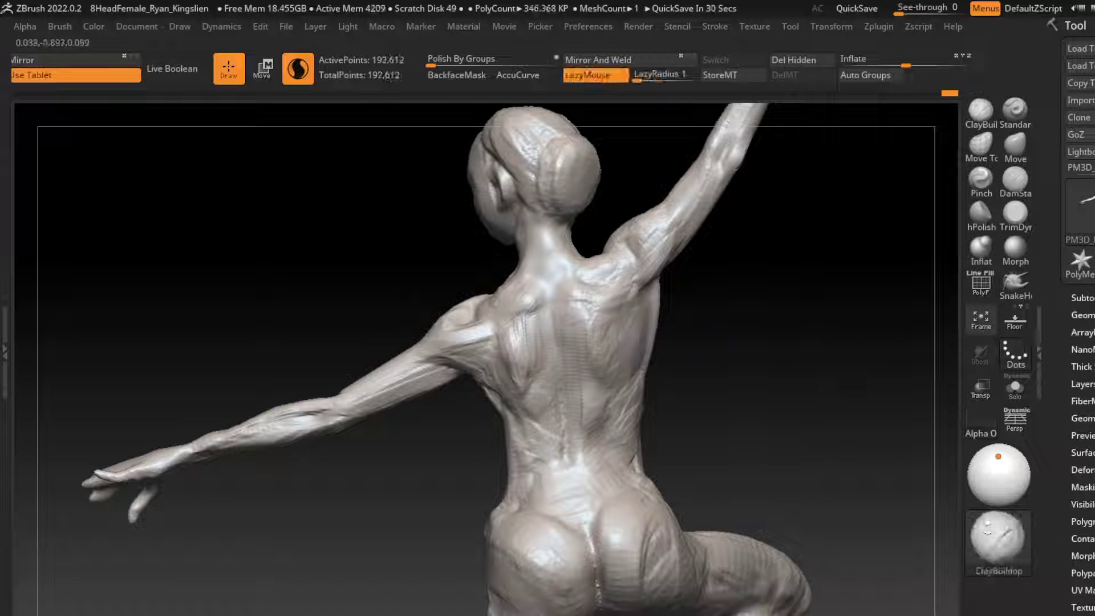
pyautogui.moveTo(542, 348)
pyautogui.mouseDown()
pyautogui.moveTo(513, 399)
pyautogui.moveTo(489, 381)
pyautogui.mouseUp()
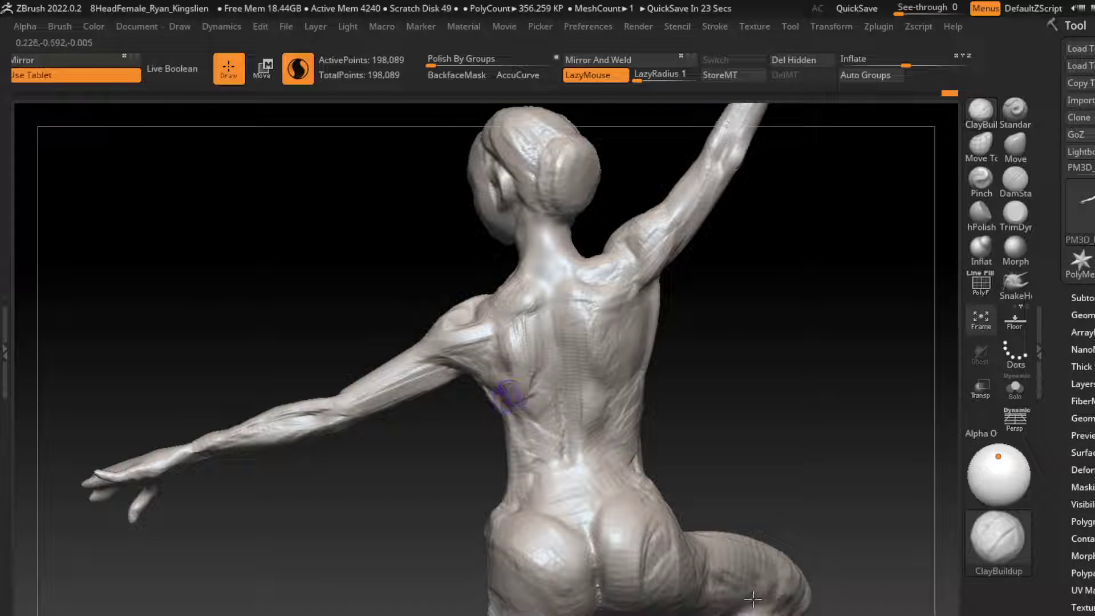
pyautogui.moveTo(508, 394)
pyautogui.mouseDown()
pyautogui.moveTo(516, 419)
pyautogui.moveTo(548, 351)
pyautogui.mouseUp()
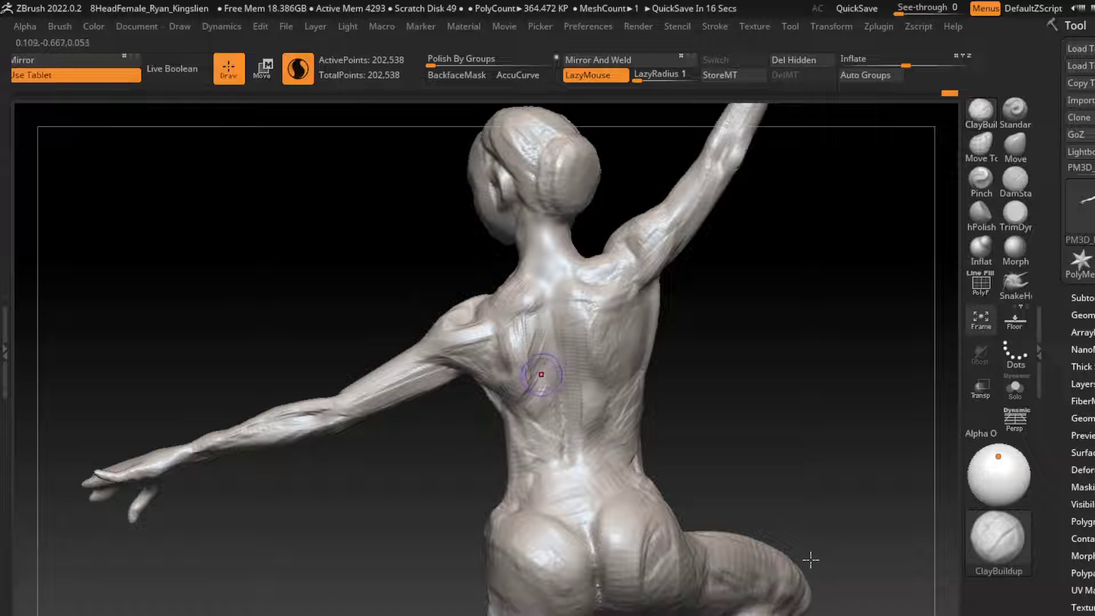
# Undo the last back stroke and resculpt the shoulder blade and deltoid with ClayBuildup.
pyautogui.hotkey('ctrl', 'z')
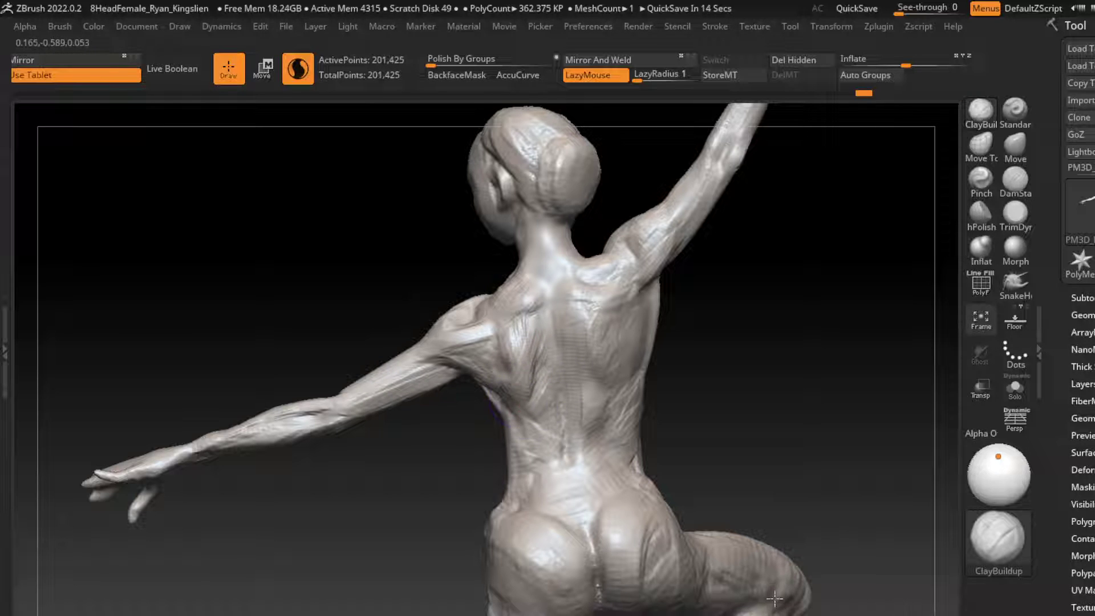
pyautogui.moveTo(504, 380); pyautogui.dragTo(513, 297)
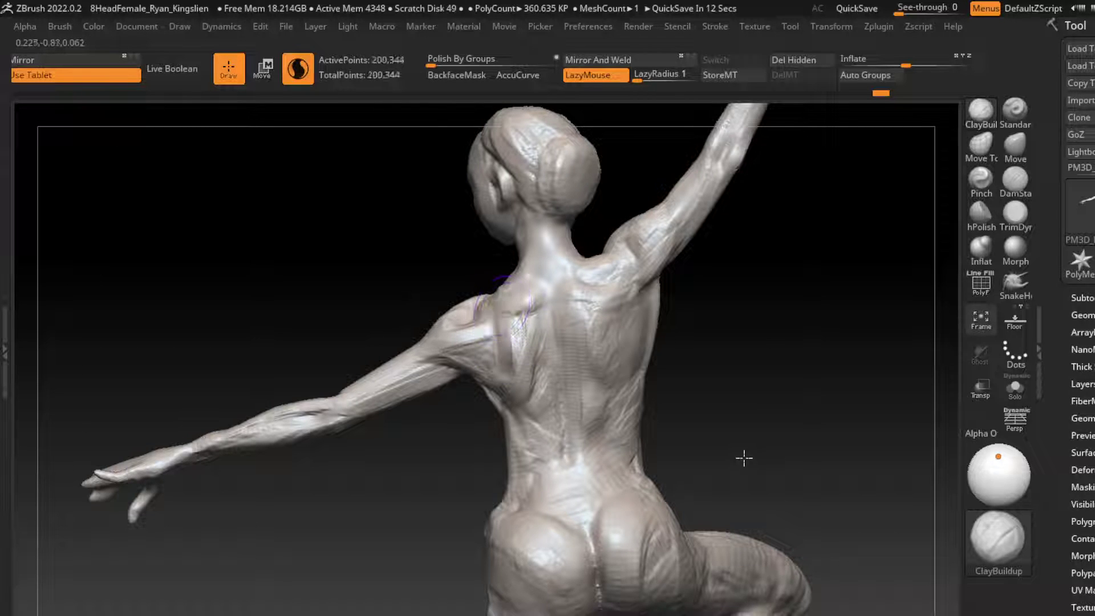
pyautogui.moveTo(513, 336)
pyautogui.mouseDown()
pyautogui.moveTo(513, 285)
pyautogui.moveTo(456, 325)
pyautogui.moveTo(484, 311)
pyautogui.moveTo(457, 331)
pyautogui.moveTo(468, 331)
pyautogui.moveTo(445, 337)
pyautogui.moveTo(490, 325)
pyautogui.moveTo(485, 342)
pyautogui.moveTo(496, 331)
pyautogui.mouseUp()
pyautogui.moveTo(399, 377)
pyautogui.mouseDown()
pyautogui.moveTo(433, 336)
pyautogui.moveTo(485, 334)
pyautogui.mouseUp()
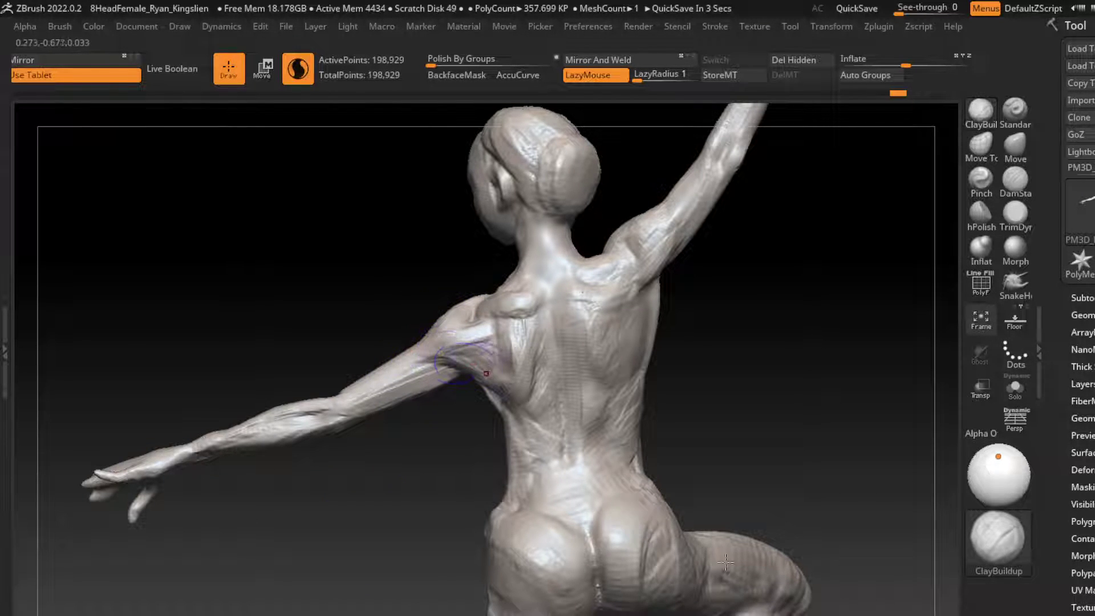
# Carve DamStandard creases on the deltoid and, with Sculptris Pro on, near the armpit.
pyautogui.click(1015, 180)
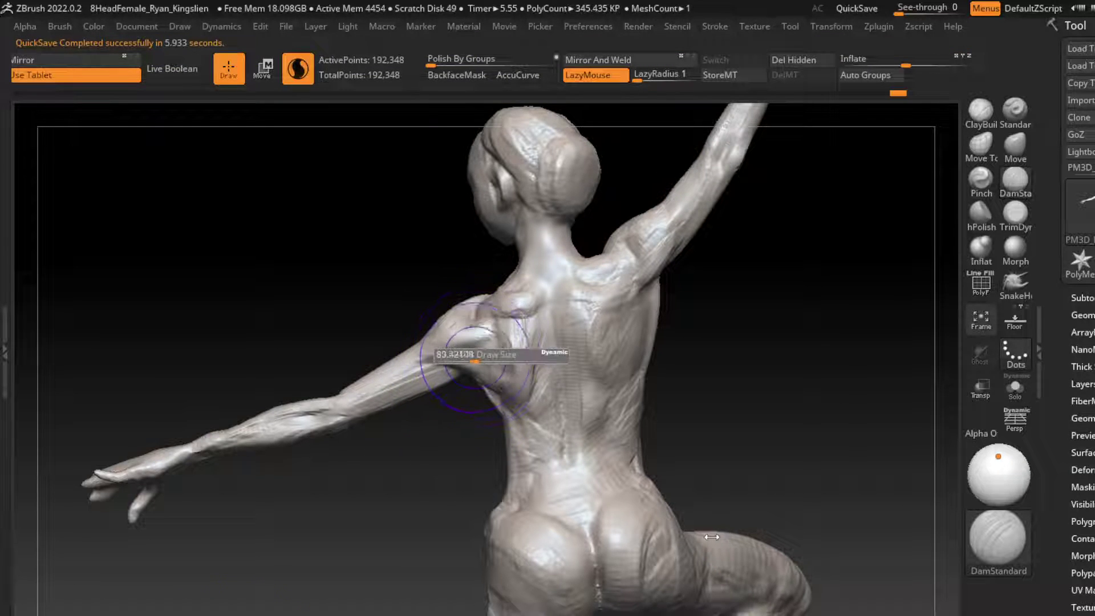
pyautogui.moveTo(450, 342); pyautogui.dragTo(473, 359)
pyautogui.hotkey('ctrl', 'z')
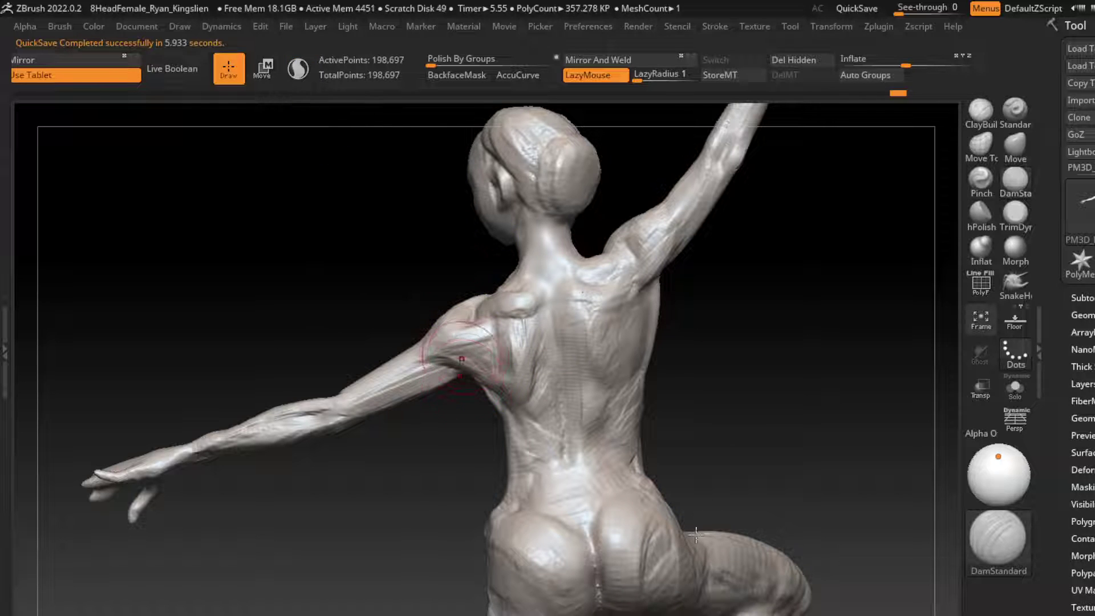
pyautogui.hotkey('ctrl', 'z')
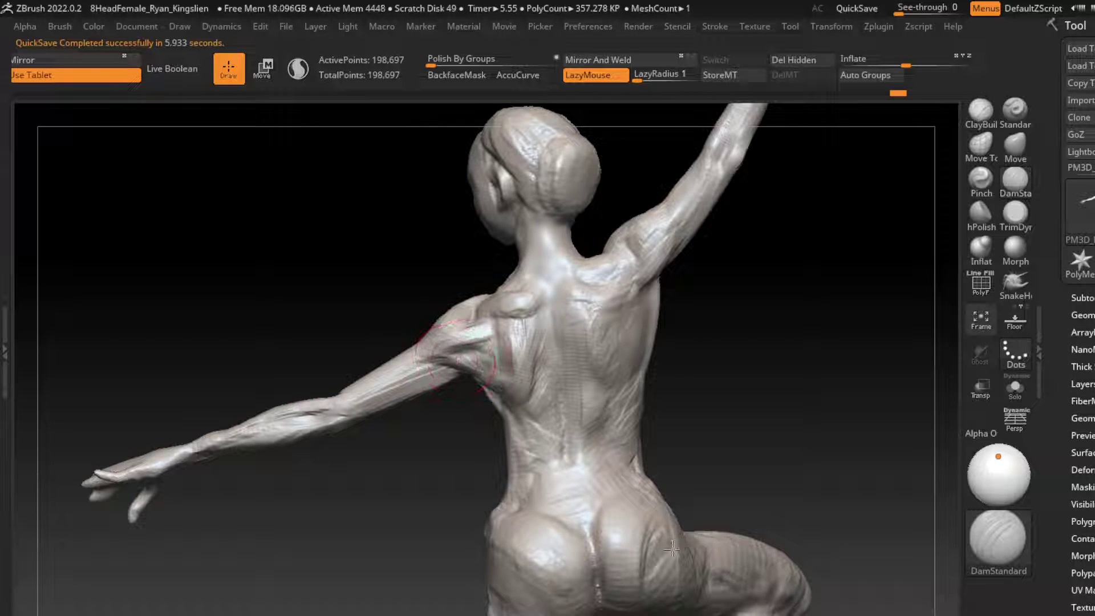
pyautogui.hotkey('ctrl', 'shift', 'z')
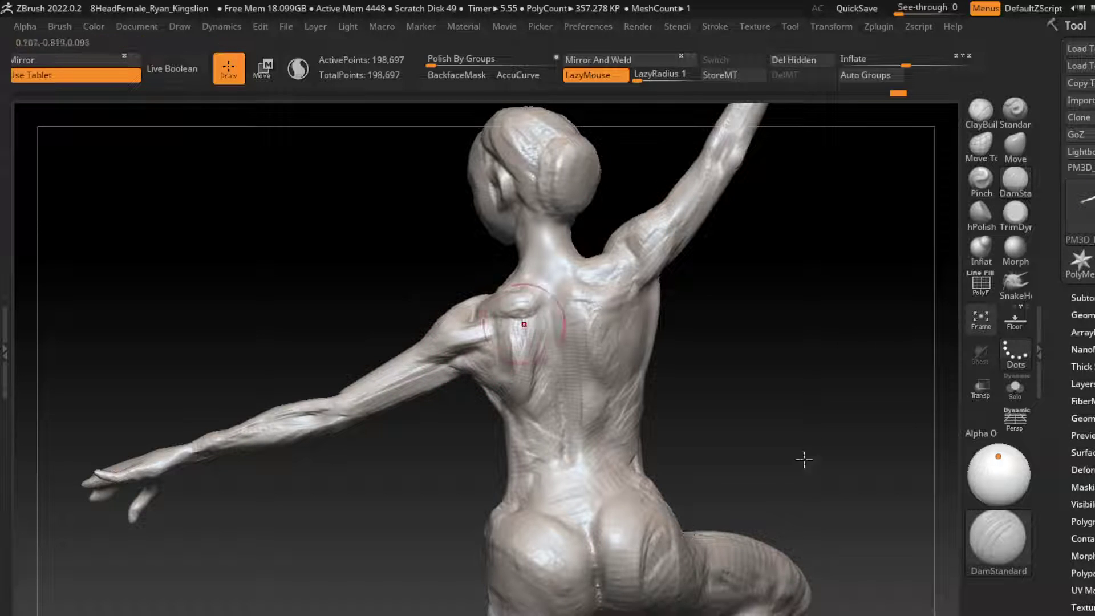
pyautogui.click(298, 69)
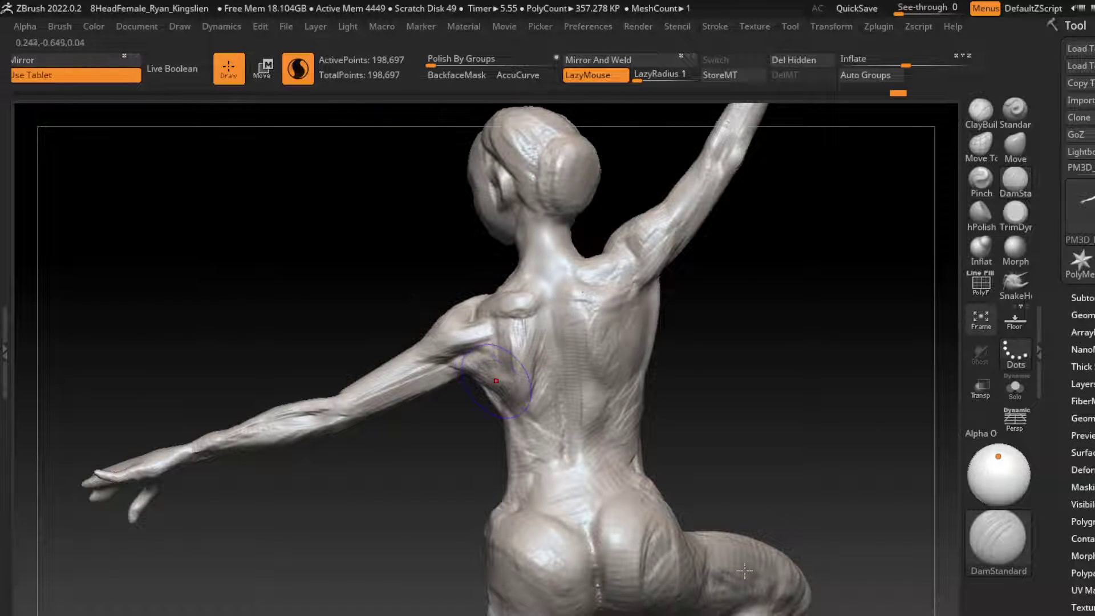
pyautogui.moveTo(496, 381); pyautogui.dragTo(490, 399)
# Carve a stroke on the lower back, then add ClayBuildup near the shoulder.
pyautogui.press('b')
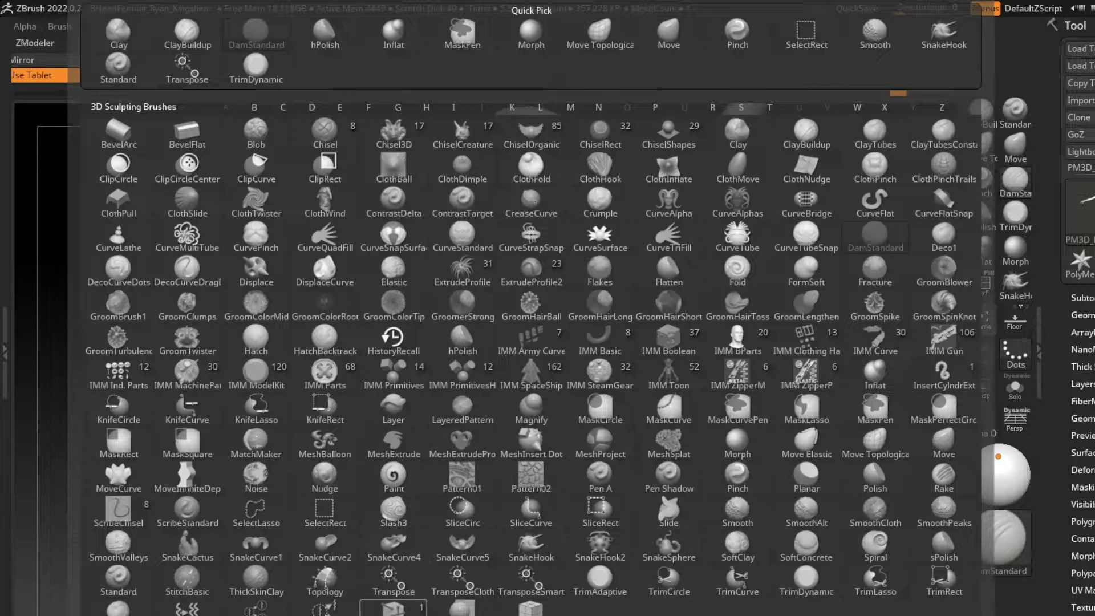
pyautogui.press('Escape')
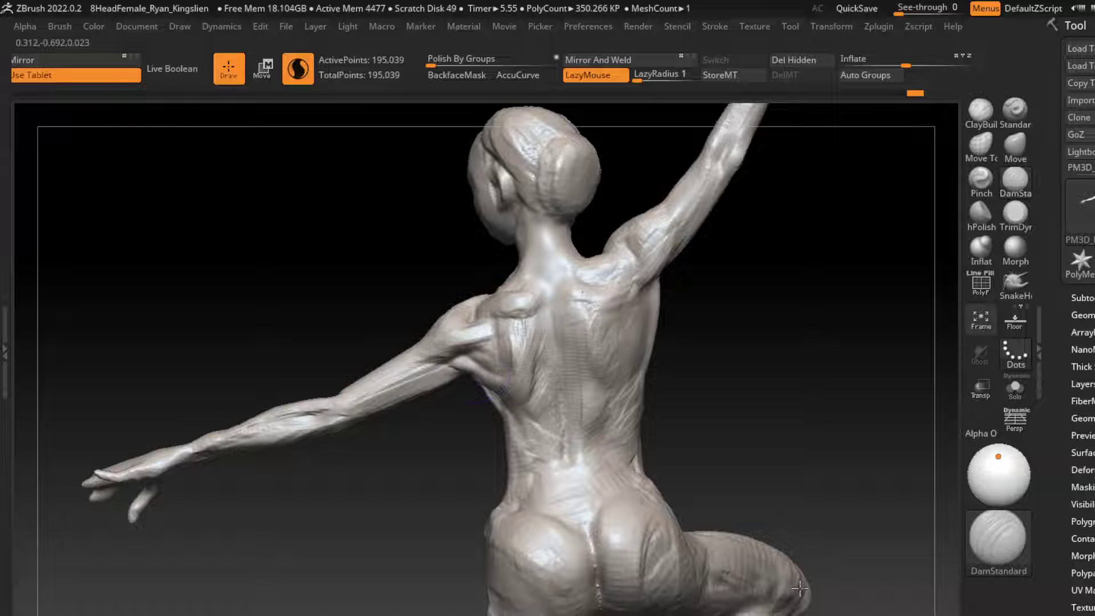
pyautogui.moveTo(573, 399); pyautogui.dragTo(556, 453)
pyautogui.click(981, 111)
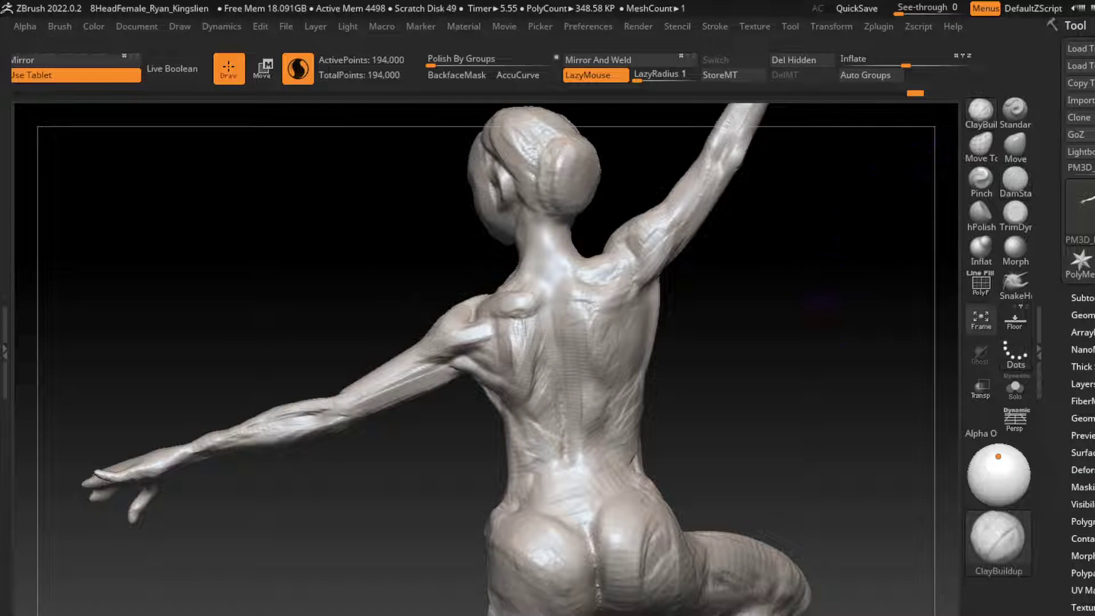
pyautogui.moveTo(827, 456); pyautogui.dragTo(741, 450)
pyautogui.moveTo(470, 376); pyautogui.dragTo(494, 406)
# Orbit to face the back squarely and add clay to the back and left waist edge.
pyautogui.moveTo(730, 609); pyautogui.dragTo(781, 597)
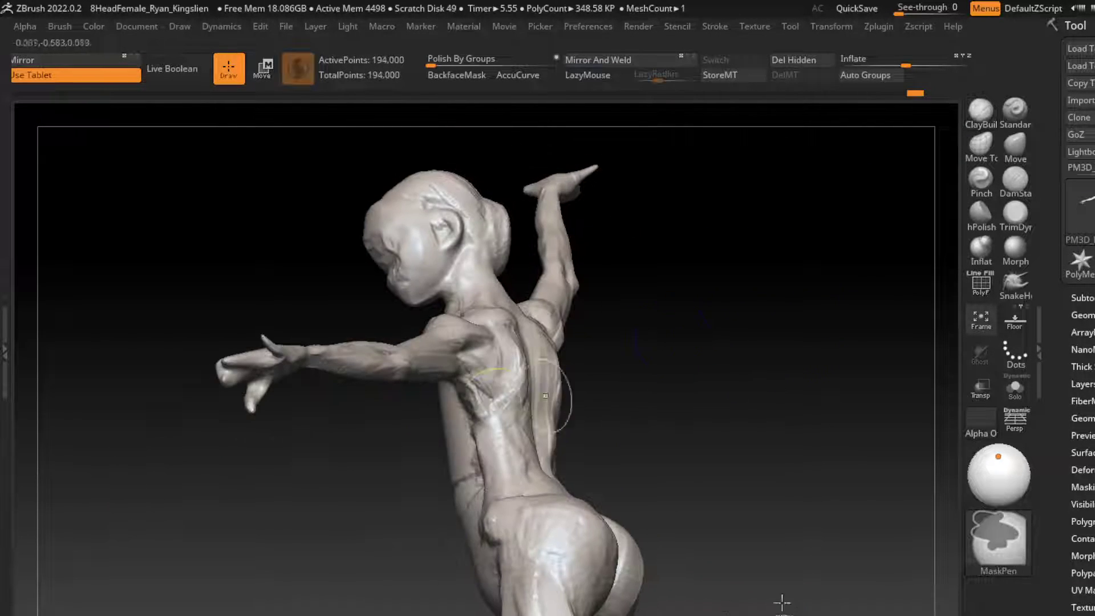
pyautogui.moveTo(459, 374); pyautogui.dragTo(517, 419)
pyautogui.moveTo(736, 604); pyautogui.dragTo(787, 596)
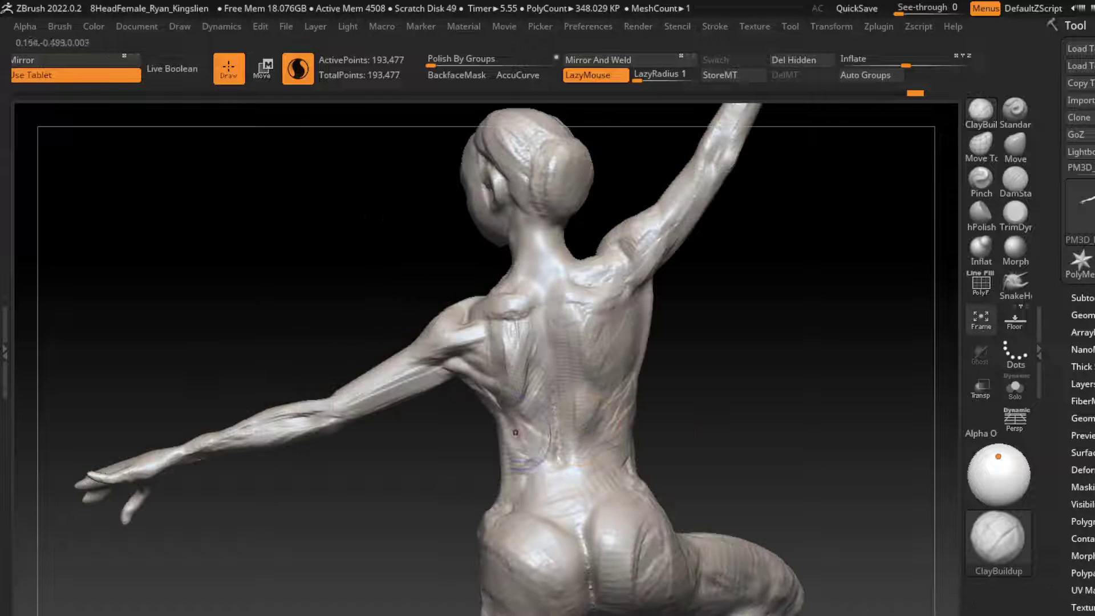
pyautogui.moveTo(467, 379); pyautogui.dragTo(493, 406)
pyautogui.moveTo(511, 506)
pyautogui.mouseDown()
pyautogui.moveTo(504, 434)
pyautogui.moveTo(544, 464)
pyautogui.mouseUp()
# Build up and refine the lower back and waist beside the spine with ClayBuildup.
pyautogui.moveTo(547, 508); pyautogui.dragTo(539, 428)
pyautogui.moveTo(570, 488)
pyautogui.mouseDown()
pyautogui.moveTo(519, 445)
pyautogui.moveTo(533, 399)
pyautogui.mouseUp()
pyautogui.moveTo(536, 456); pyautogui.dragTo(539, 422)
pyautogui.moveTo(533, 465); pyautogui.dragTo(574, 446)
pyautogui.moveTo(547, 502)
pyautogui.mouseDown()
pyautogui.moveTo(593, 468)
pyautogui.moveTo(616, 473)
pyautogui.mouseUp()
pyautogui.moveTo(598, 514); pyautogui.dragTo(662, 510)
# Carve a DamStandard groove along the lower spine, then build up the left hip.
pyautogui.click(1015, 179)
pyautogui.moveTo(541, 513); pyautogui.dragTo(557, 484)
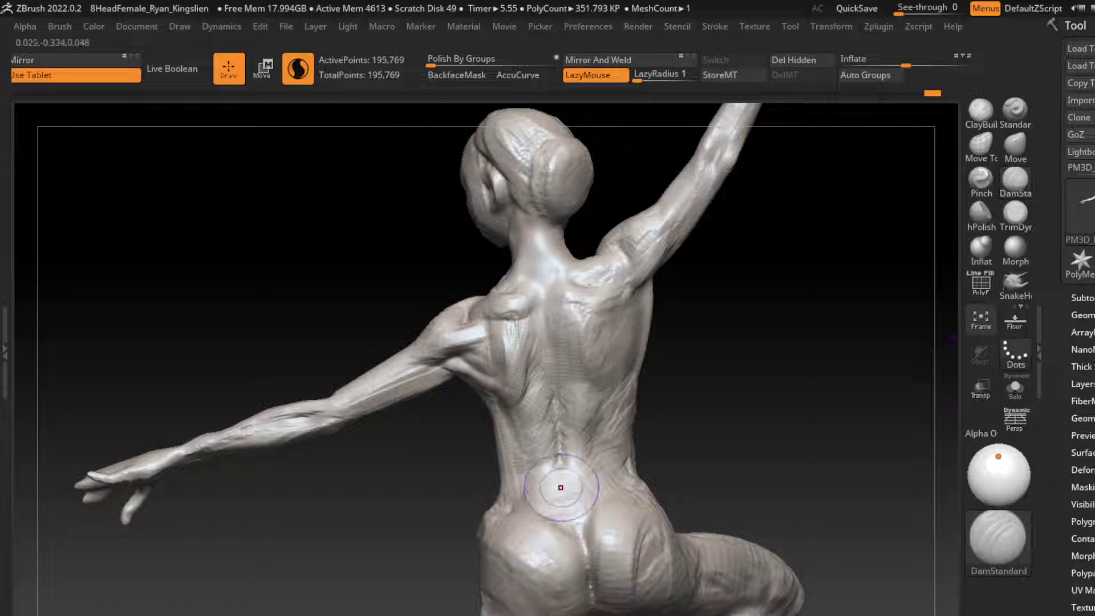
pyautogui.moveTo(550, 442); pyautogui.dragTo(590, 451)
pyautogui.click(980, 111)
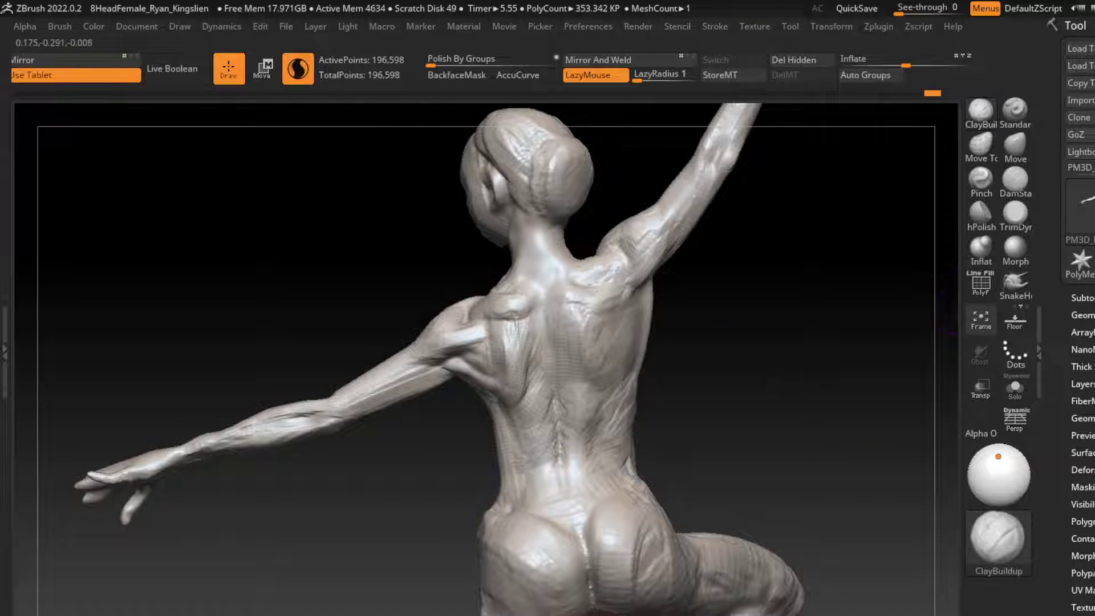
pyautogui.moveTo(510, 508)
pyautogui.mouseDown()
pyautogui.moveTo(519, 485)
pyautogui.moveTo(516, 539)
pyautogui.moveTo(538, 501)
pyautogui.moveTo(548, 513)
pyautogui.mouseUp()
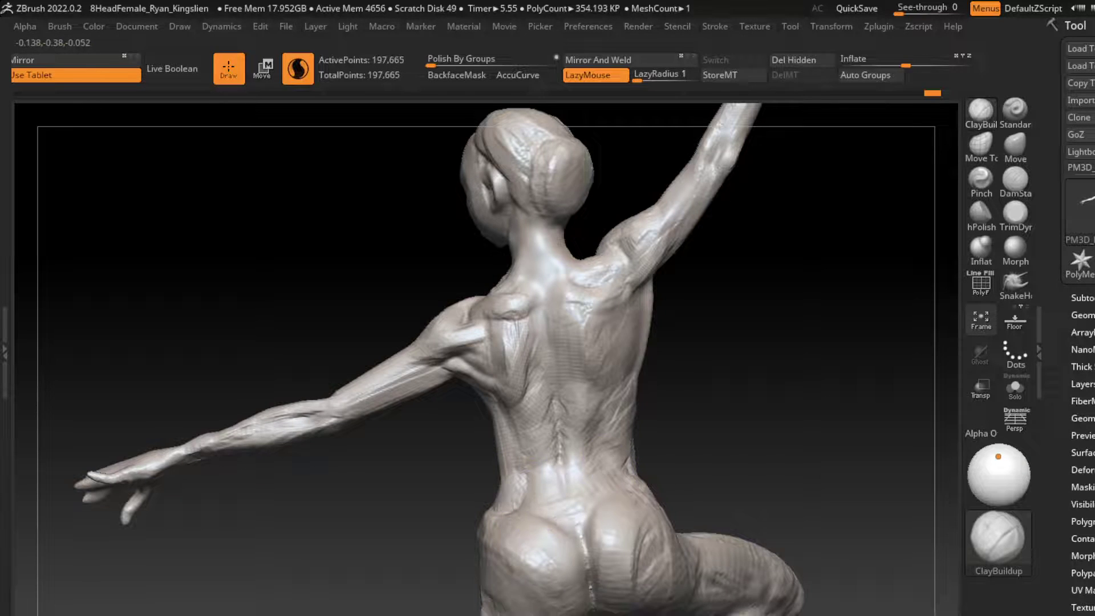
pyautogui.keyDown('alt'); pyautogui.moveTo(851, 369); pyautogui.dragTo(851, 312); pyautogui.keyUp('alt')
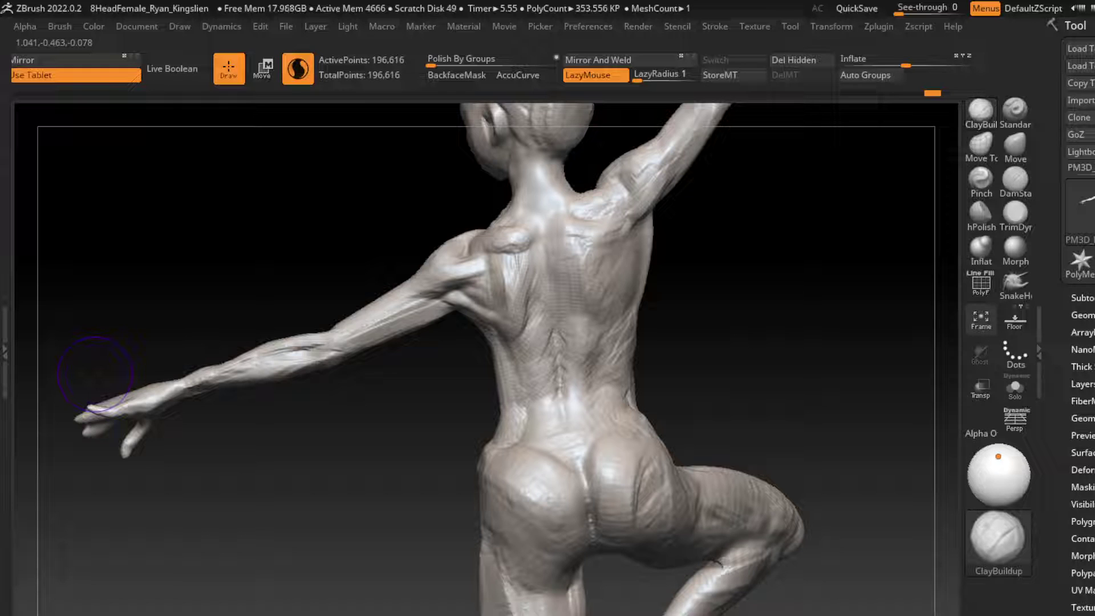
# Build up both buttocks and sharpen the crease between and beneath them.
pyautogui.moveTo(616, 427)
pyautogui.mouseDown()
pyautogui.moveTo(567, 455)
pyautogui.moveTo(604, 467)
pyautogui.moveTo(622, 445)
pyautogui.moveTo(593, 472)
pyautogui.moveTo(507, 442)
pyautogui.moveTo(604, 474)
pyautogui.moveTo(507, 476)
pyautogui.moveTo(565, 433)
pyautogui.moveTo(604, 451)
pyautogui.moveTo(496, 485)
pyautogui.mouseUp()
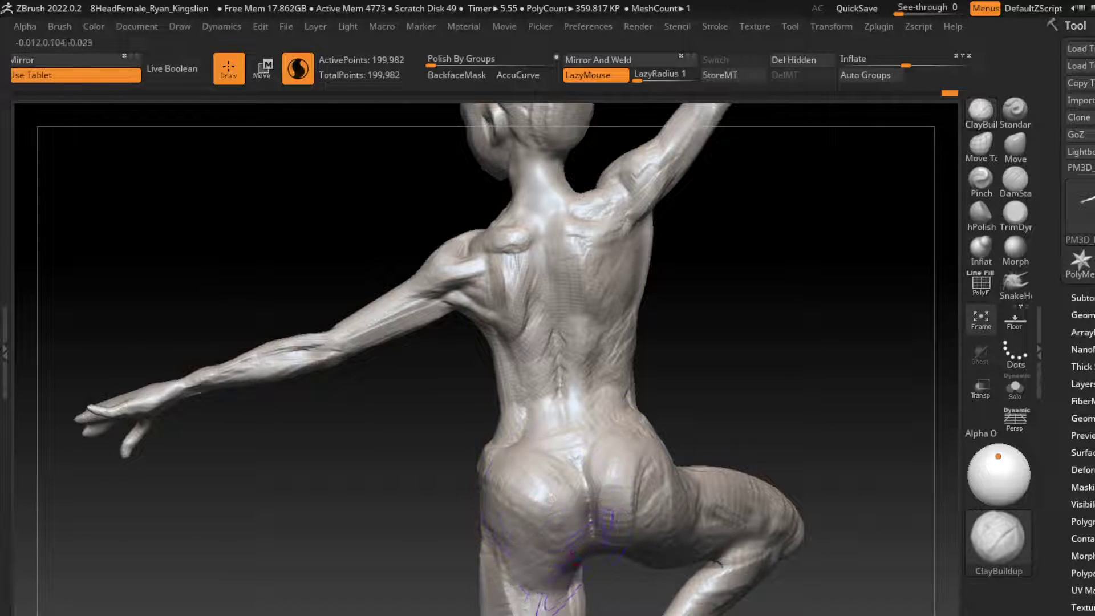
pyautogui.moveTo(513, 582)
pyautogui.mouseDown()
pyautogui.moveTo(559, 604)
pyautogui.moveTo(673, 576)
pyautogui.moveTo(547, 584)
pyautogui.mouseUp()
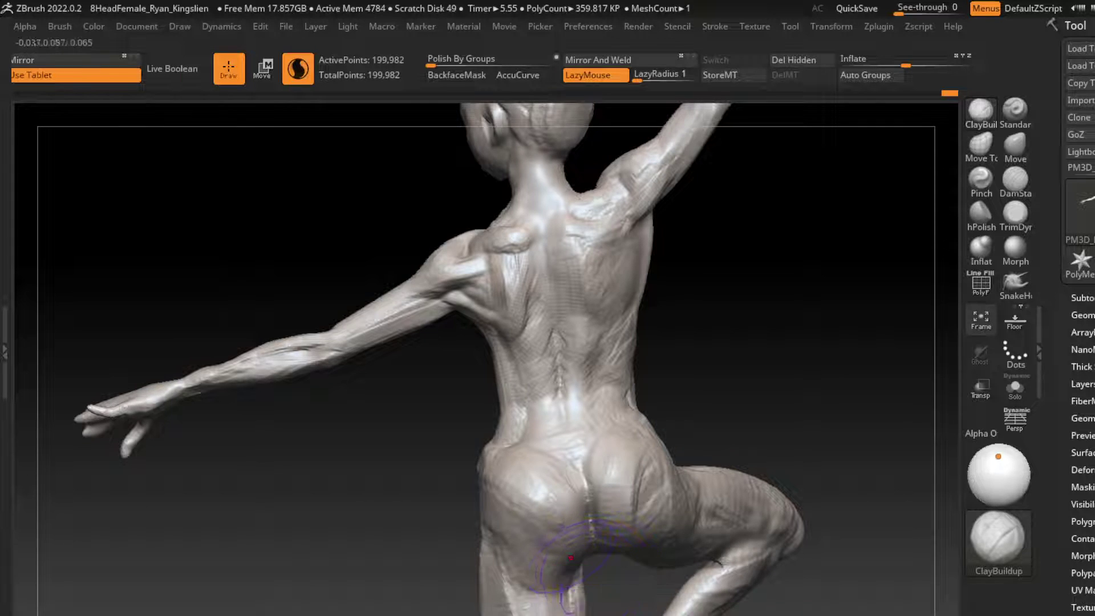
pyautogui.moveTo(565, 502); pyautogui.dragTo(573, 542)
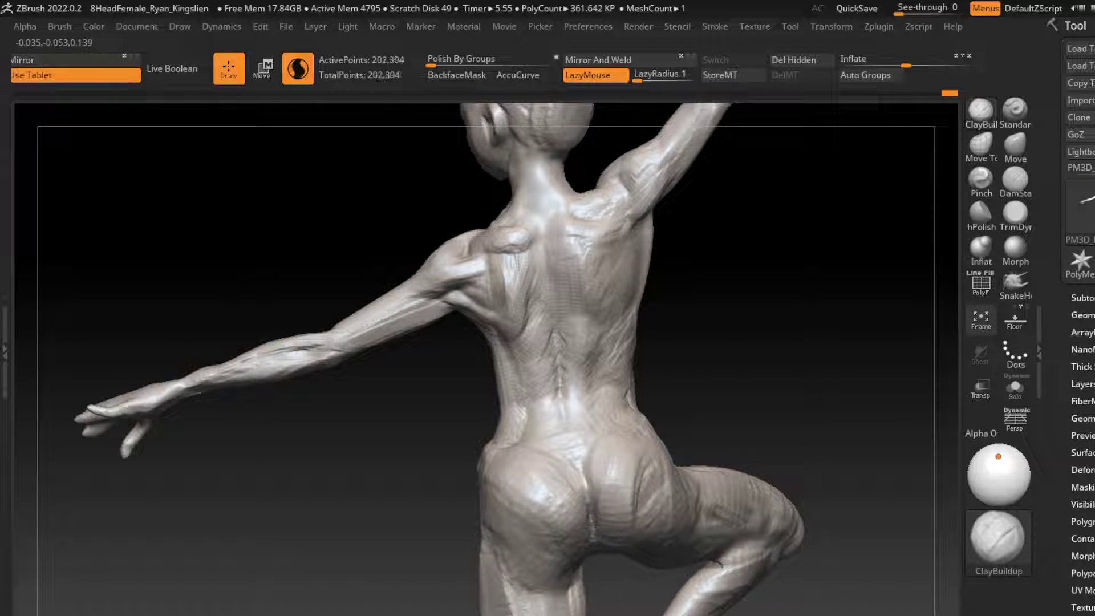
pyautogui.moveTo(562, 546); pyautogui.dragTo(581, 479)
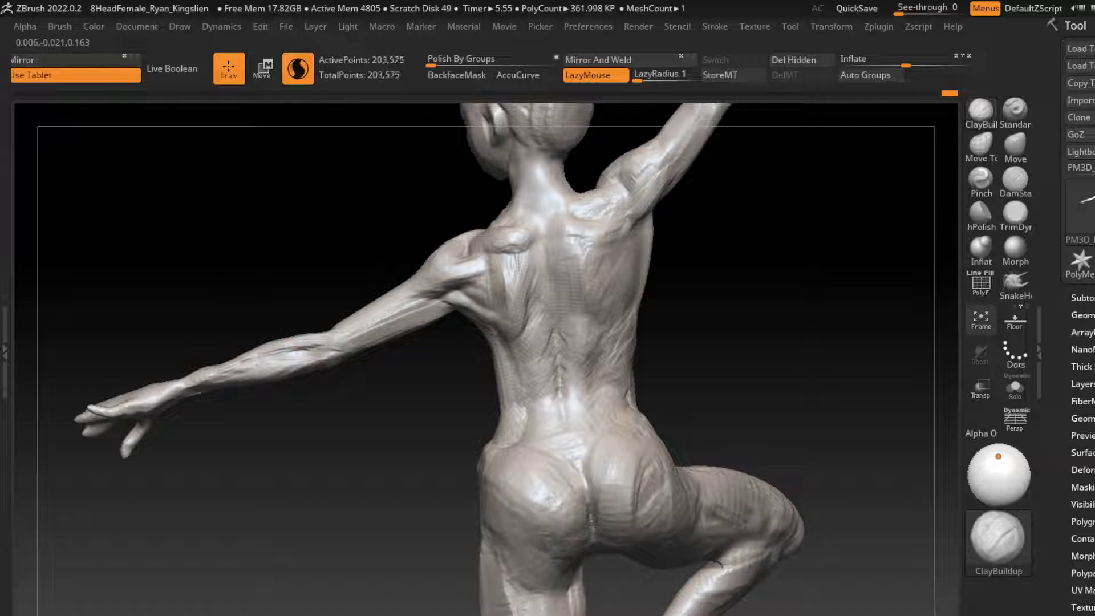
pyautogui.moveTo(531, 559); pyautogui.dragTo(548, 522)
pyautogui.moveTo(547, 451); pyautogui.dragTo(556, 513)
pyautogui.moveTo(513, 565); pyautogui.dragTo(542, 528)
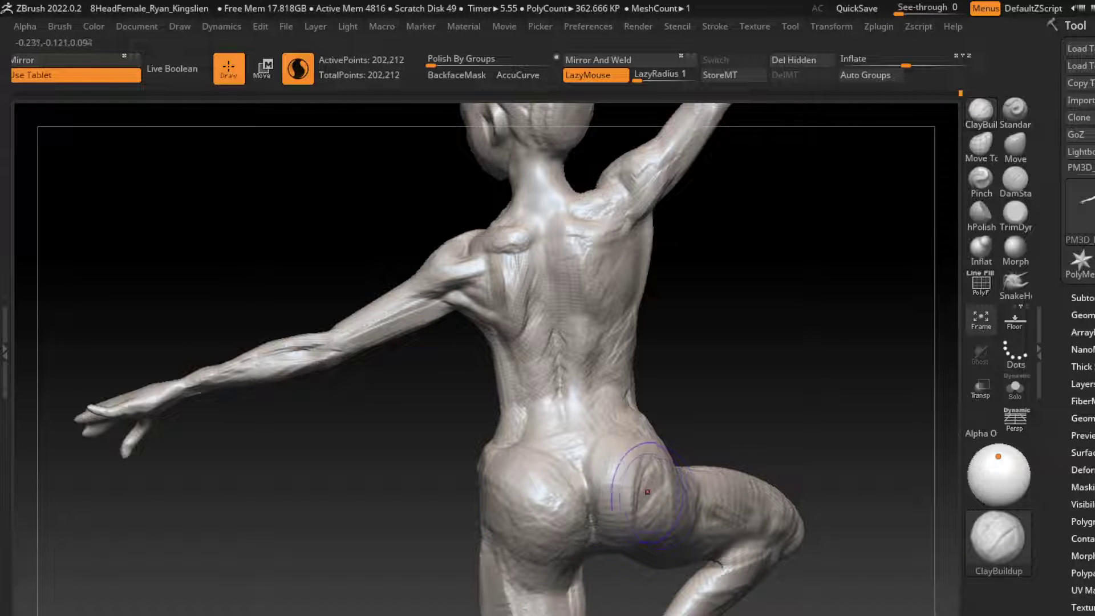
pyautogui.moveTo(647, 491)
pyautogui.mouseDown()
pyautogui.moveTo(644, 468)
pyautogui.moveTo(652, 516)
pyautogui.moveTo(638, 442)
pyautogui.moveTo(636, 510)
pyautogui.mouseUp()
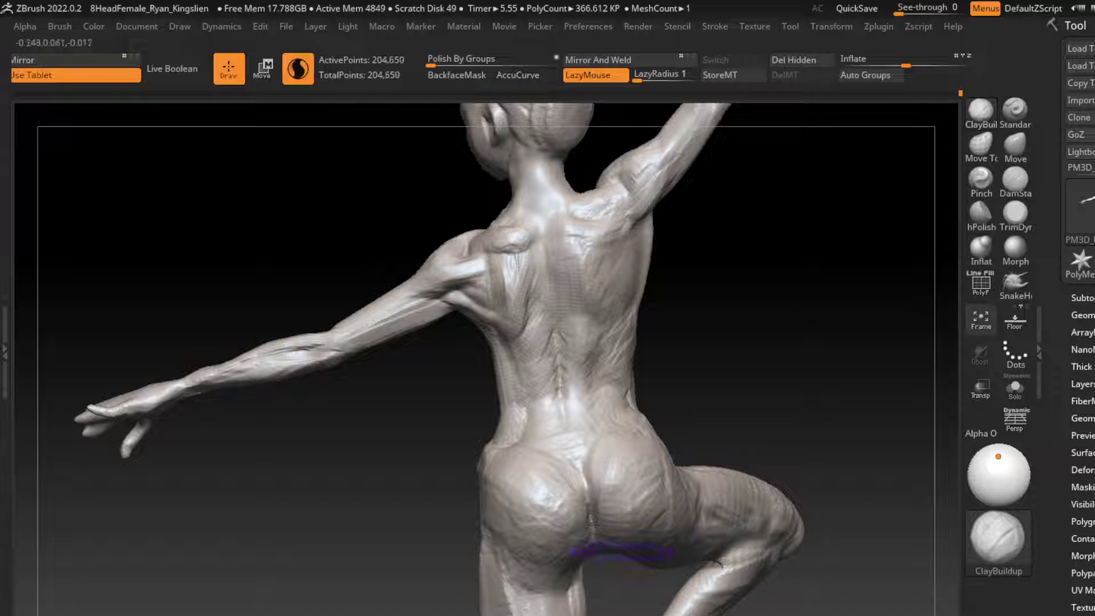
# Orbit around the hips to reshape the buttock where it meets the raised thigh.
pyautogui.moveTo(513, 513); pyautogui.dragTo(593, 570, button='right')
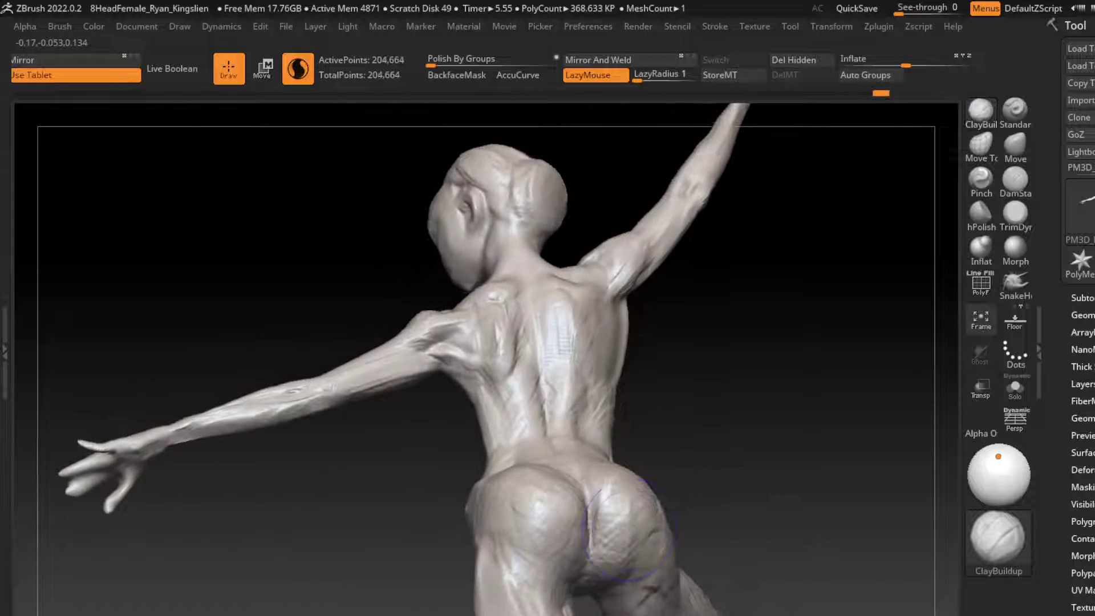
pyautogui.moveTo(593, 559); pyautogui.dragTo(616, 593)
pyautogui.moveTo(604, 587); pyautogui.dragTo(577, 587, button='right')
pyautogui.moveTo(577, 587); pyautogui.dragTo(593, 562)
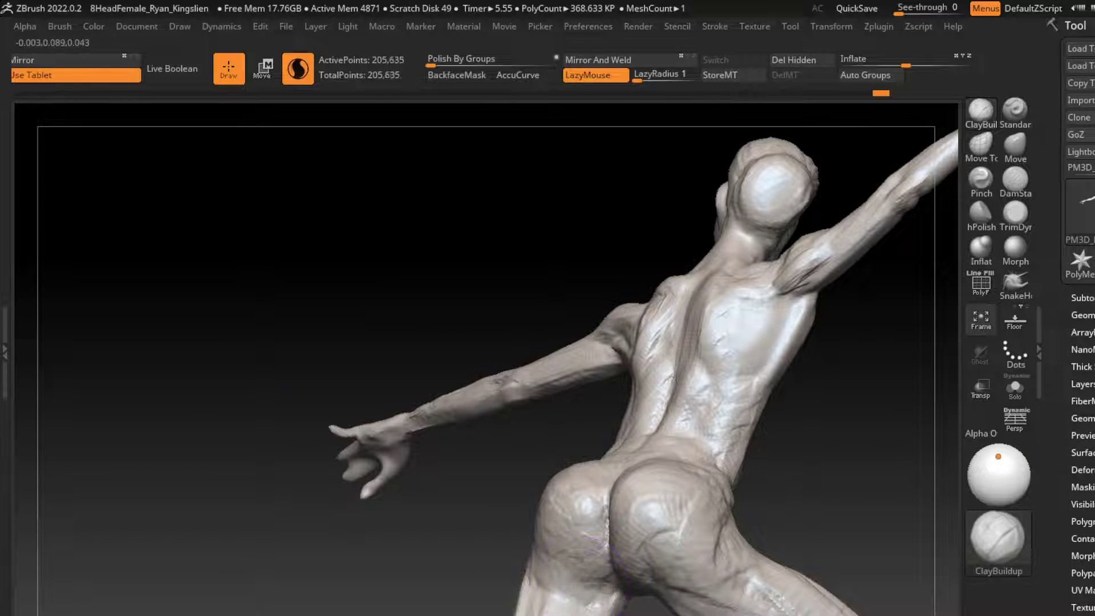
pyautogui.moveTo(593, 565); pyautogui.dragTo(649, 579, button='right')
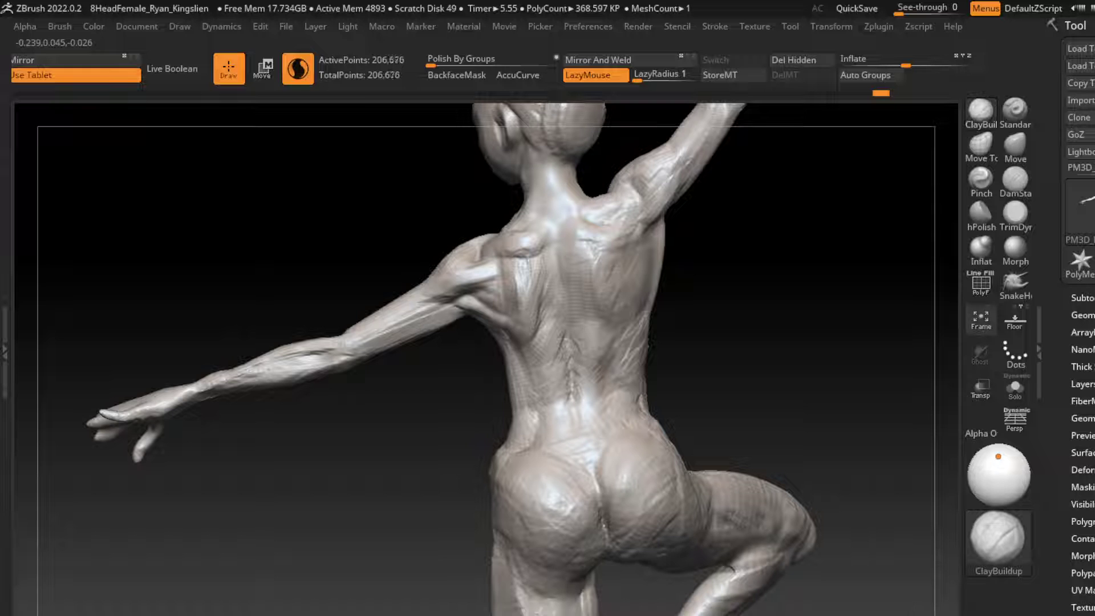
pyautogui.moveTo(661, 549); pyautogui.dragTo(662, 521)
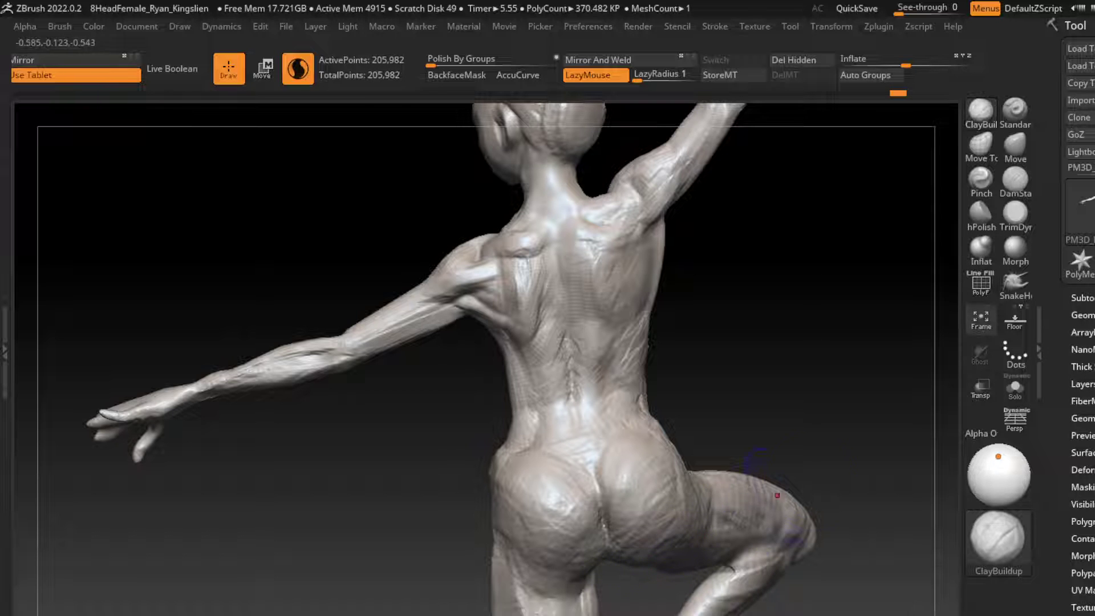
pyautogui.moveTo(777, 495); pyautogui.dragTo(801, 368, button='right')
pyautogui.moveTo(781, 482); pyautogui.dragTo(712, 371, button='right')
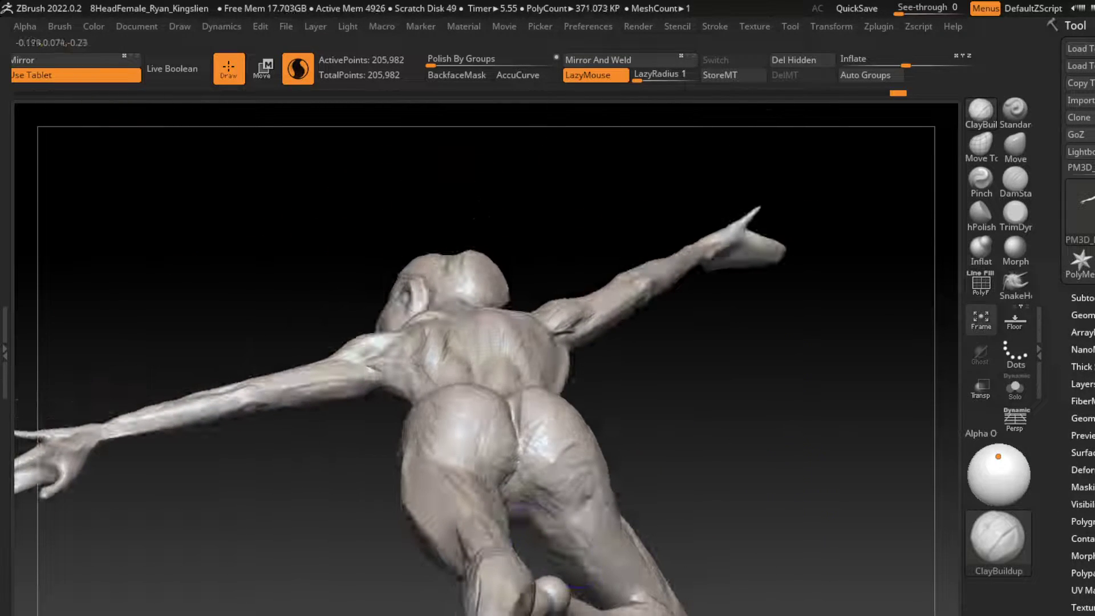
# Undo a stray stroke near the buttocks and carve the back-of-knee crease with DamStandard.
pyautogui.moveTo(522, 493); pyautogui.dragTo(578, 568)
pyautogui.hotkey('ctrl', 'z')
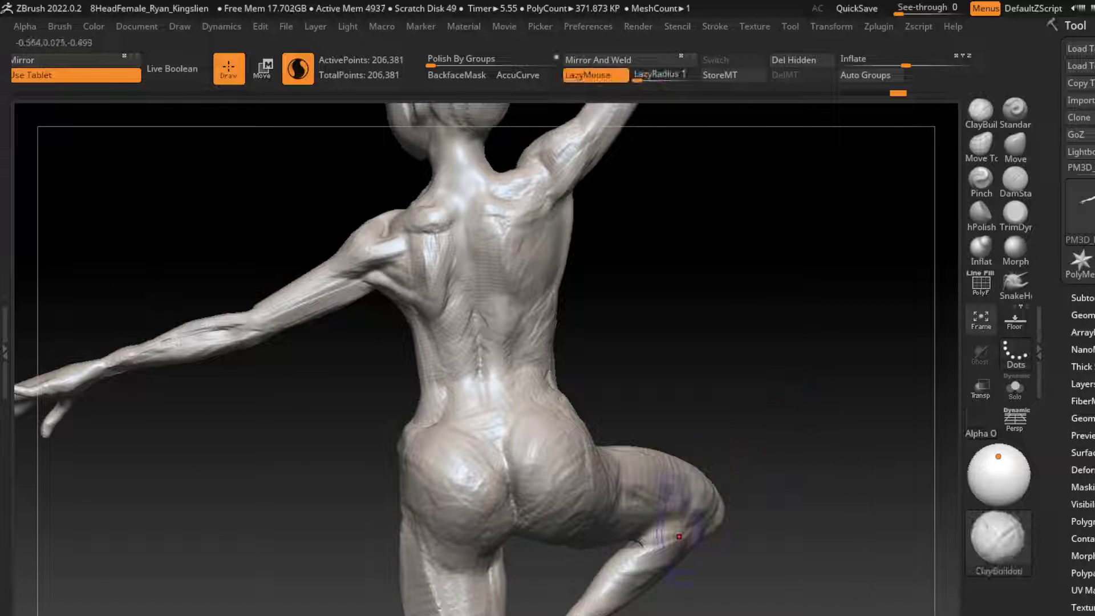
pyautogui.press('s')
pyautogui.click(1015, 179)
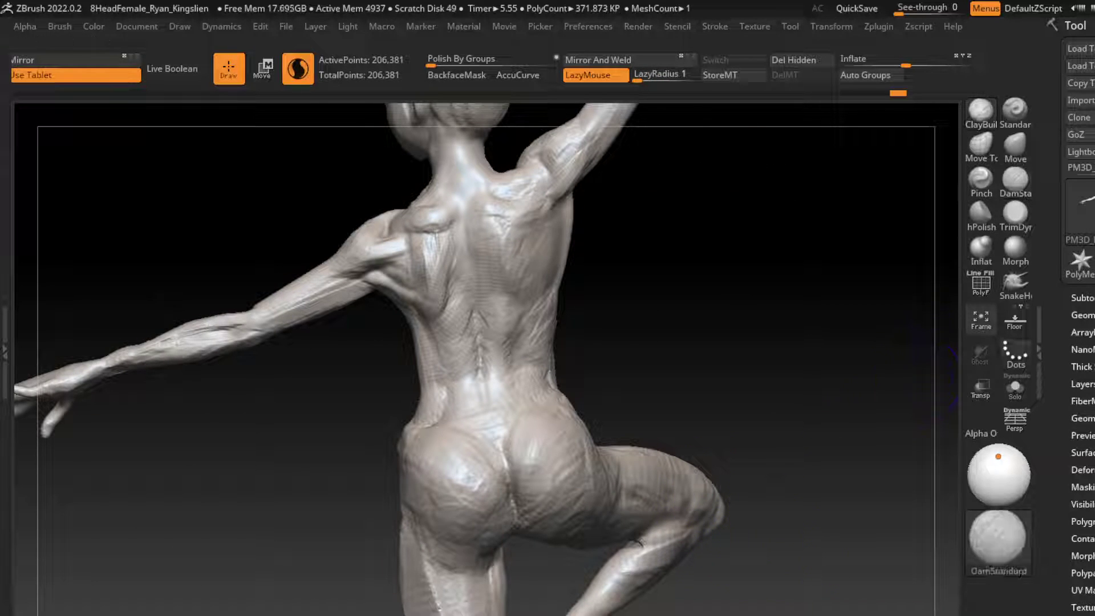
pyautogui.moveTo(657, 534); pyautogui.dragTo(636, 546)
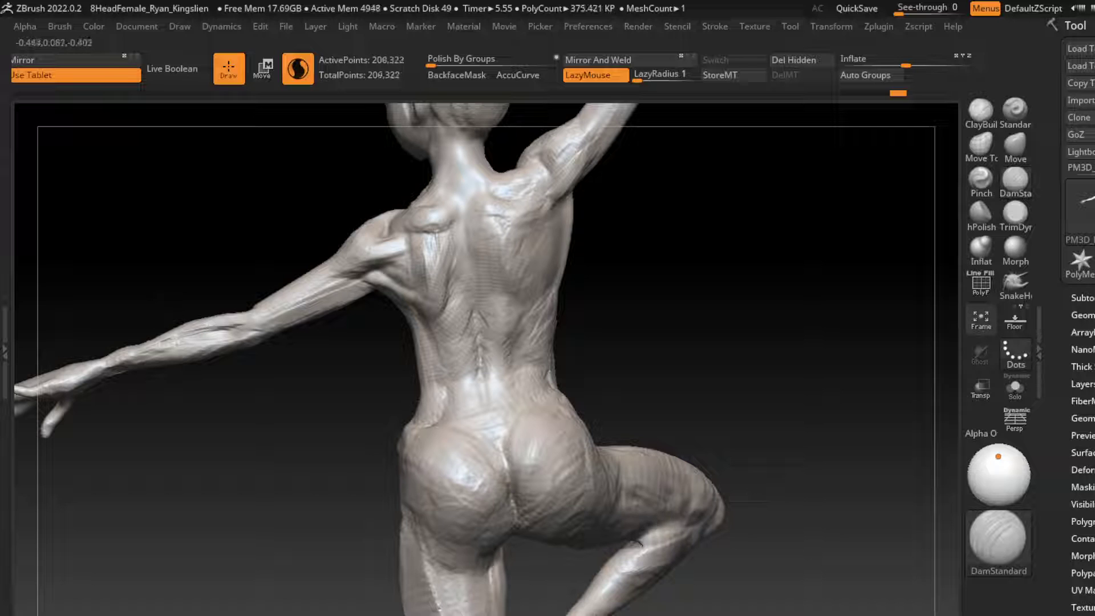
# Build up the back of the thigh with ClayBuildup, then undo the strokes near the knee.
pyautogui.click(980, 110)
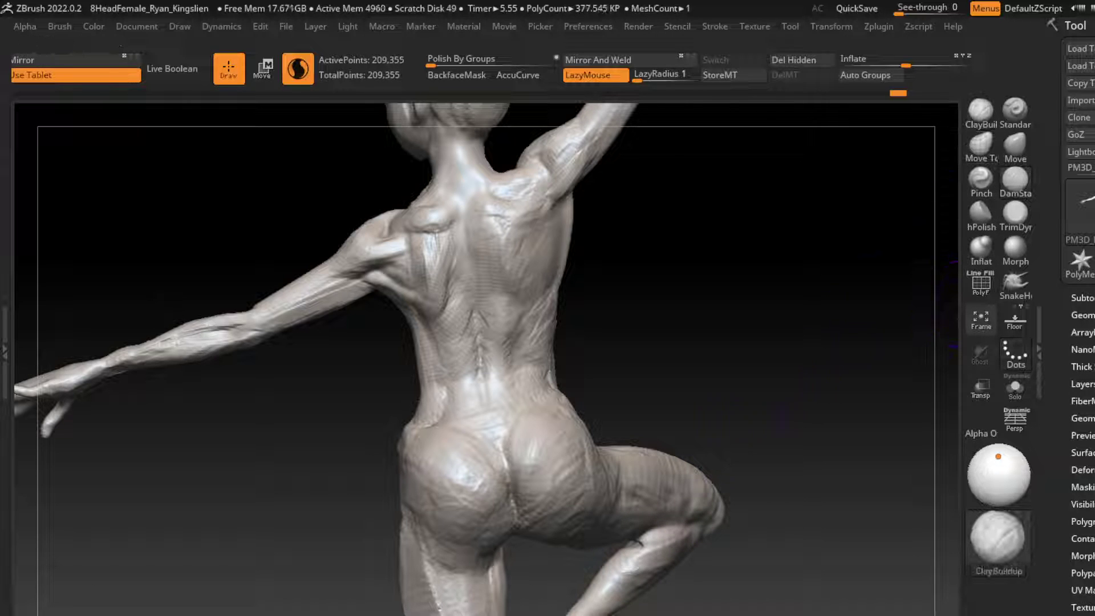
pyautogui.moveTo(699, 516)
pyautogui.mouseDown()
pyautogui.moveTo(670, 485)
pyautogui.moveTo(652, 501)
pyautogui.mouseUp()
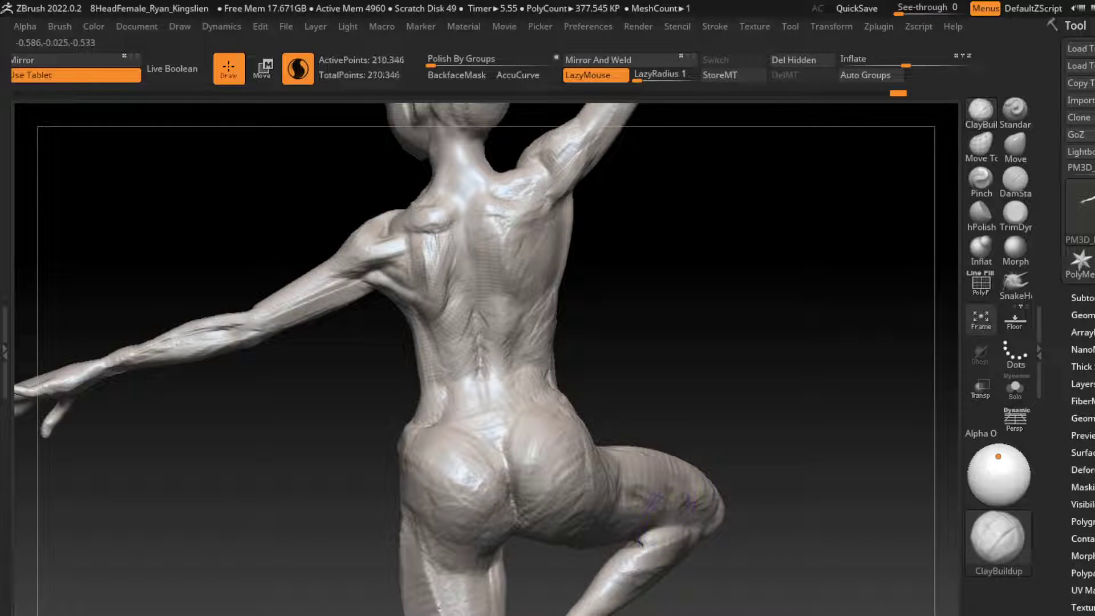
pyautogui.hotkey('ctrl', 'z')
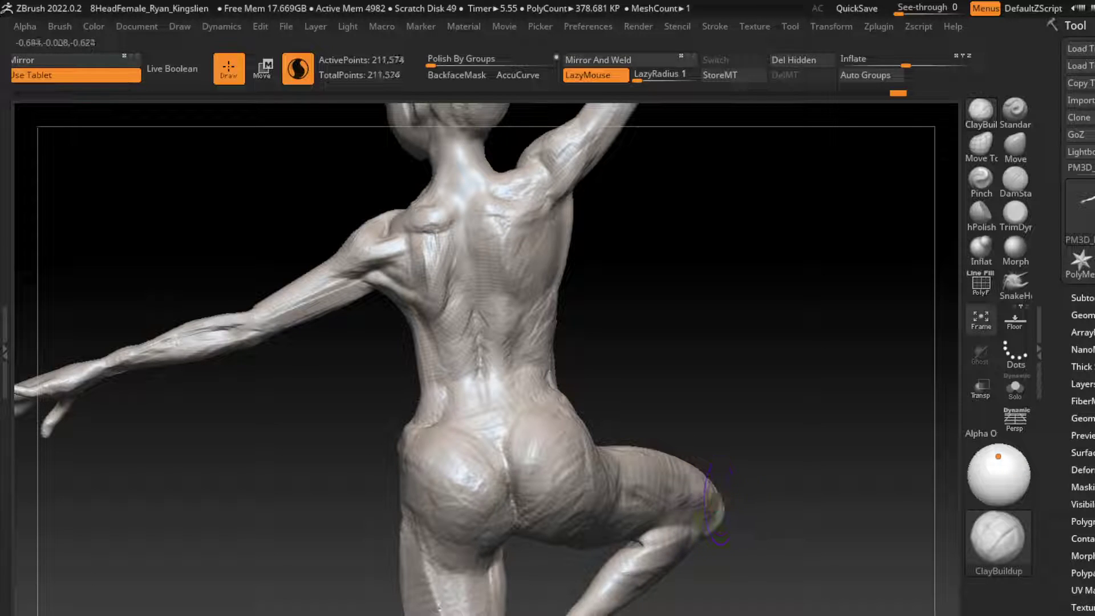
pyautogui.hotkey('ctrl', 'z')
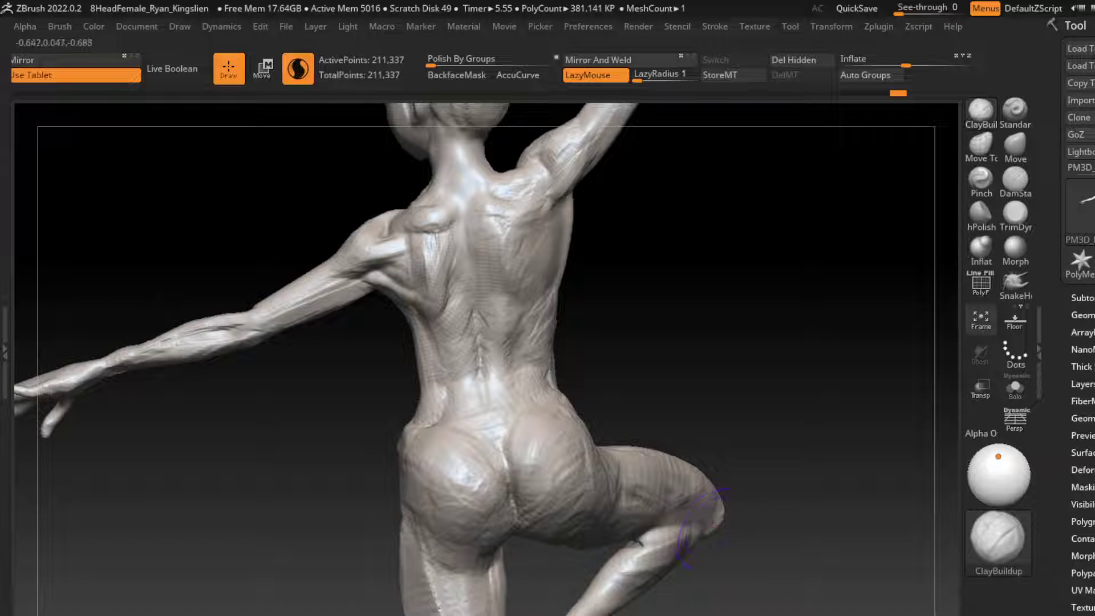
pyautogui.hotkey('ctrl', 'z')
pyautogui.hotkey('ctrl', 'z')
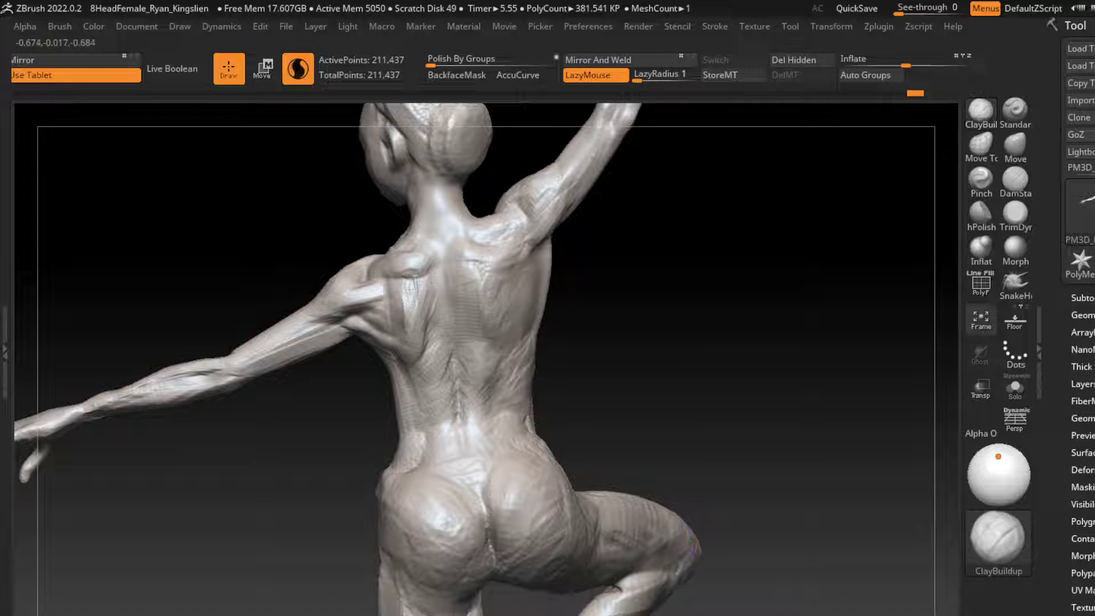
pyautogui.hotkey('ctrl', 'z')
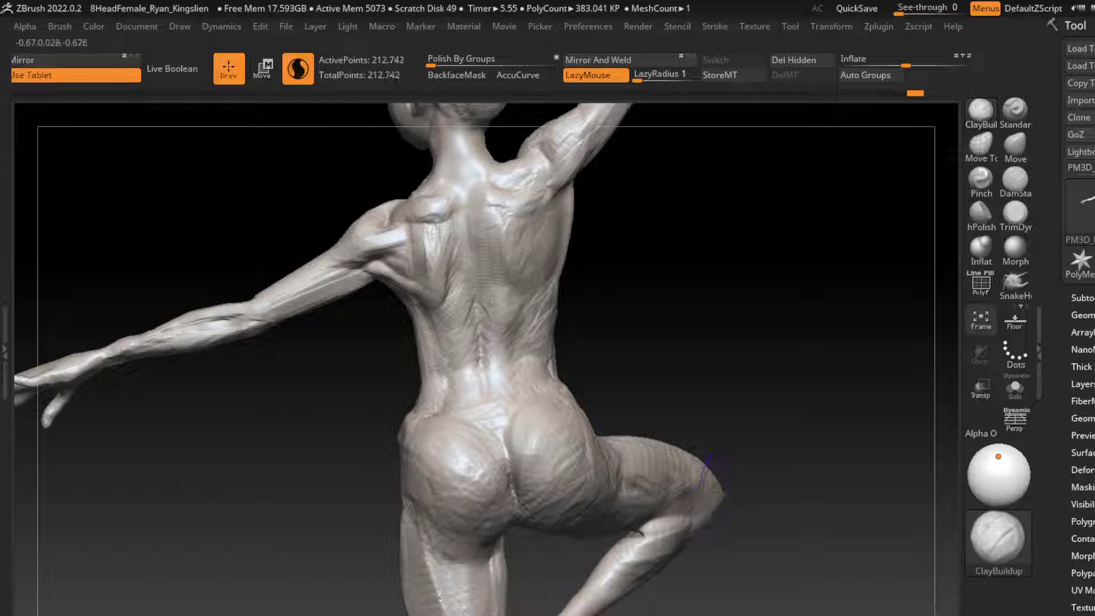
# Try the TrimDynamic brush, undoing and redoing strokes on the thigh.
pyautogui.hotkey('ctrl', 'z')
pyautogui.hotkey('ctrl', 'z')
pyautogui.press('b')
pyautogui.press('t')
pyautogui.press('d')
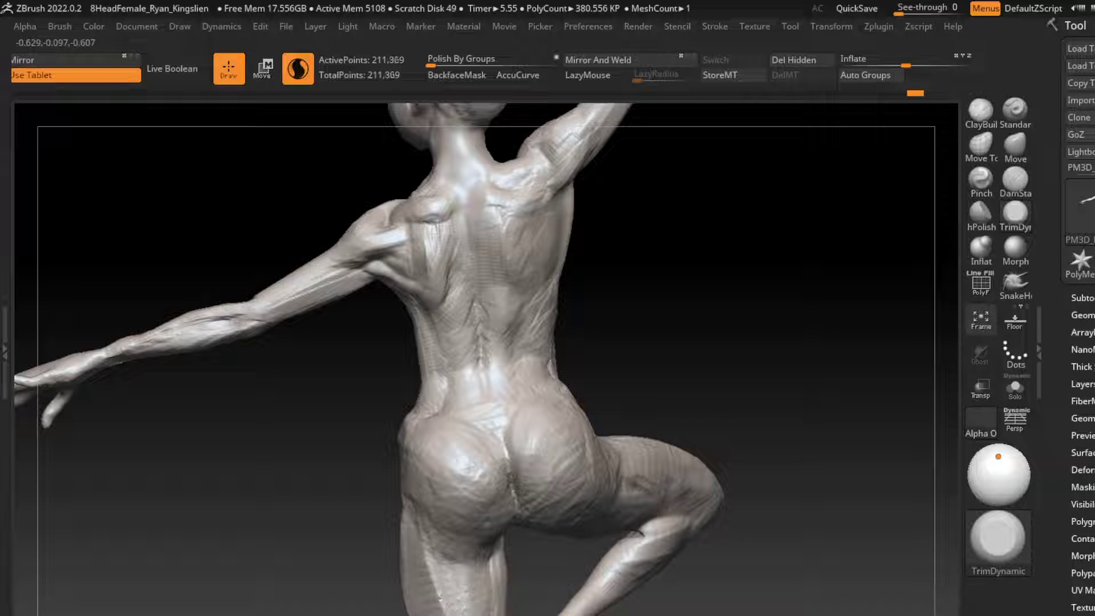
pyautogui.hotkey('ctrl', 'z')
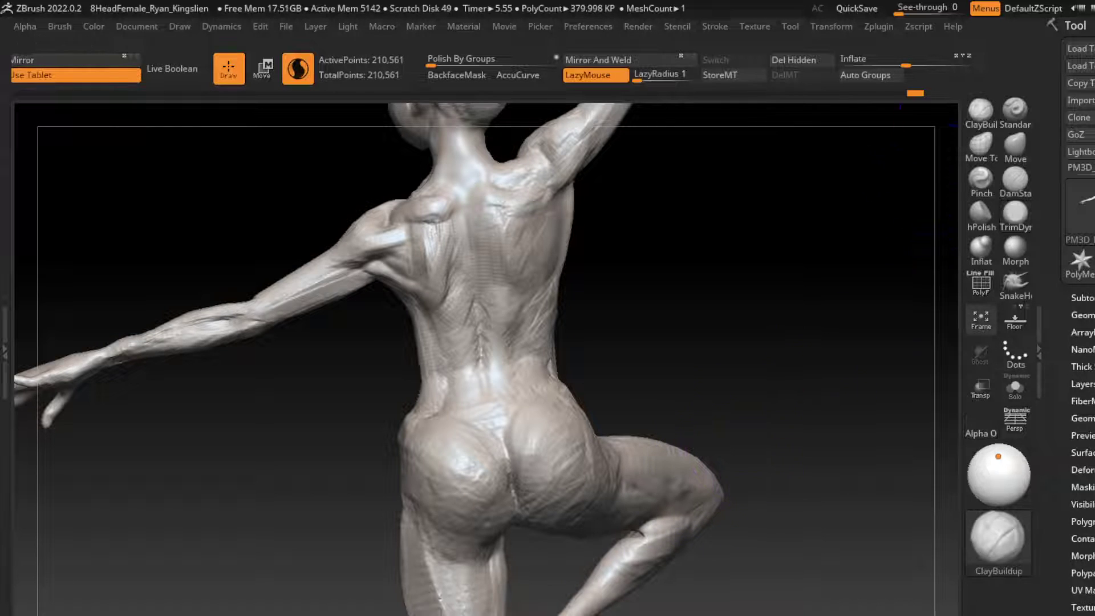
pyautogui.press('b')
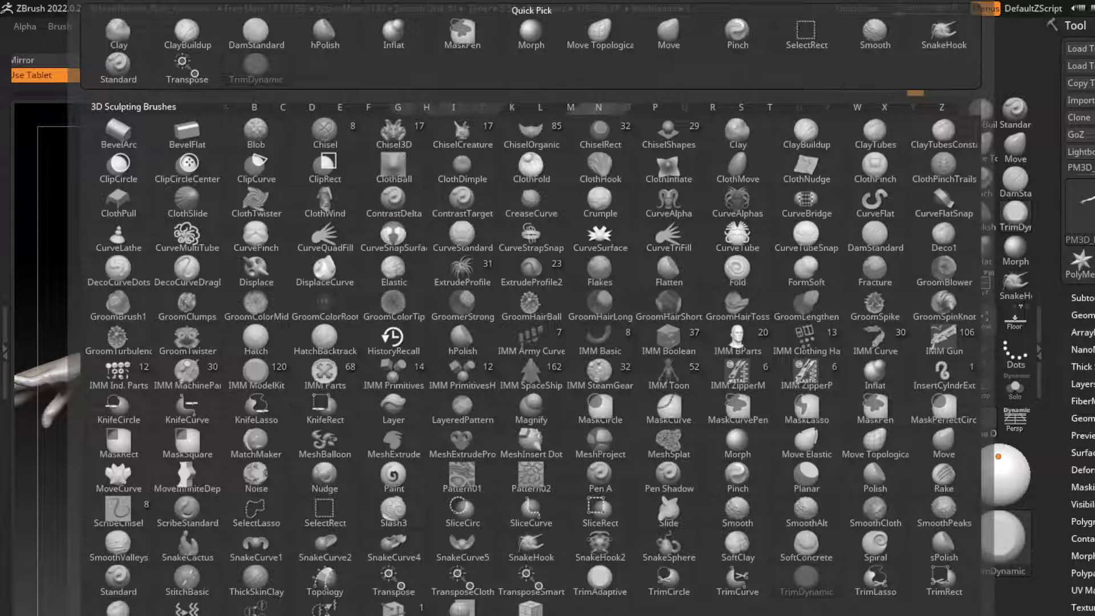
pyautogui.press('t')
pyautogui.press('d')
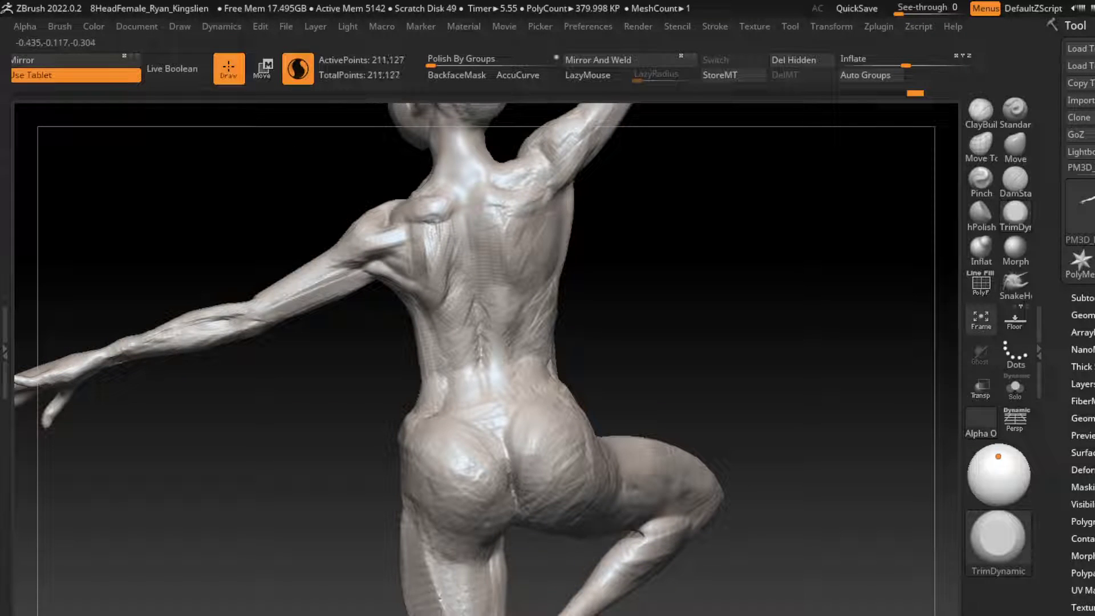
pyautogui.hotkey('ctrl', 'z')
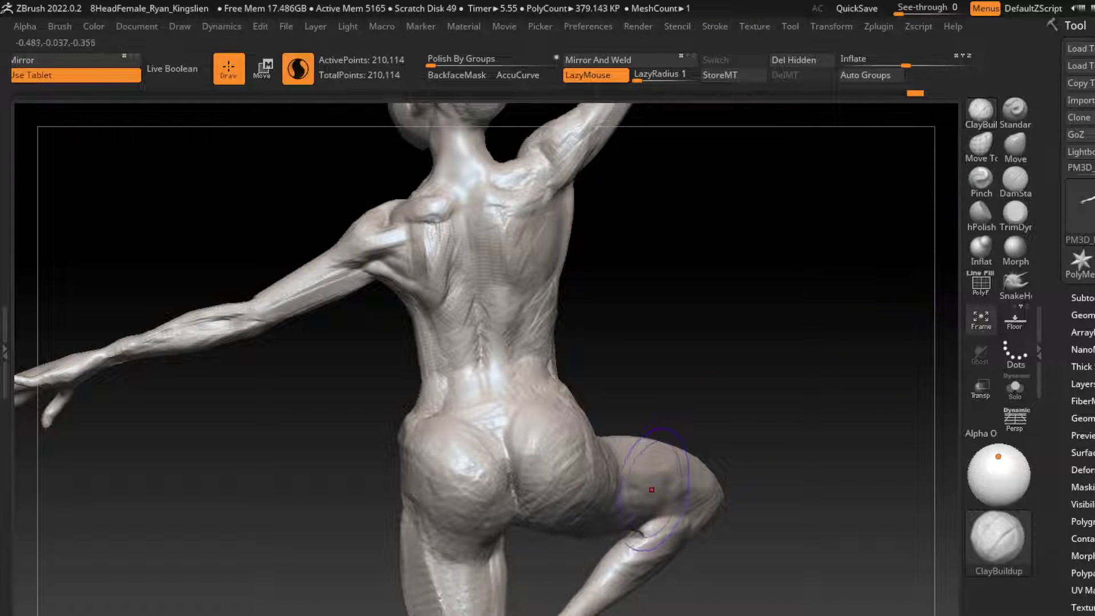
pyautogui.hotkey('ctrl', 'shift', 'z')
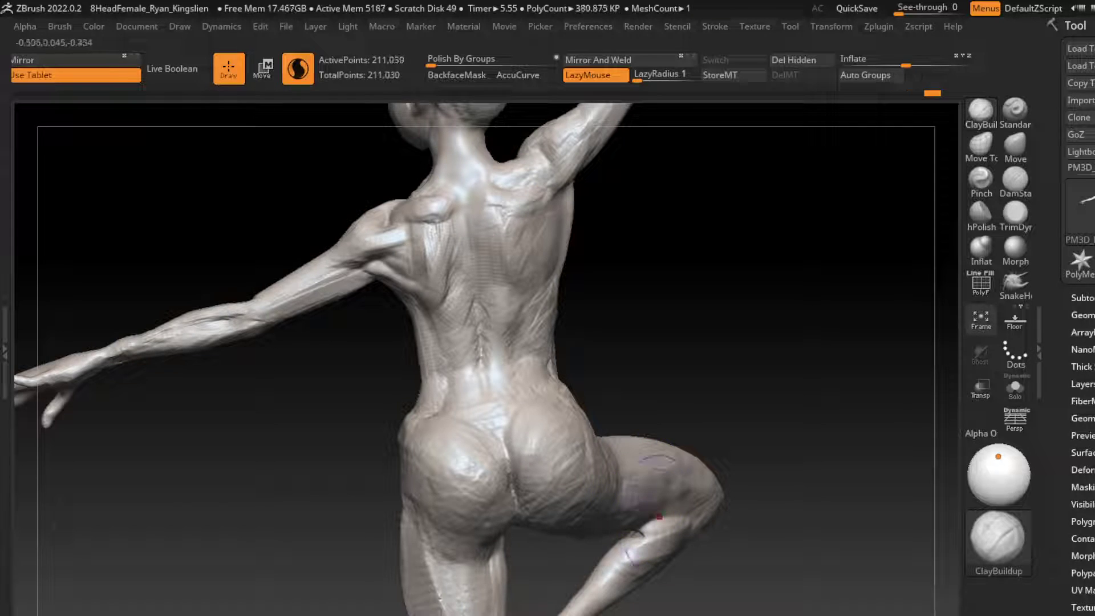
pyautogui.press('s')
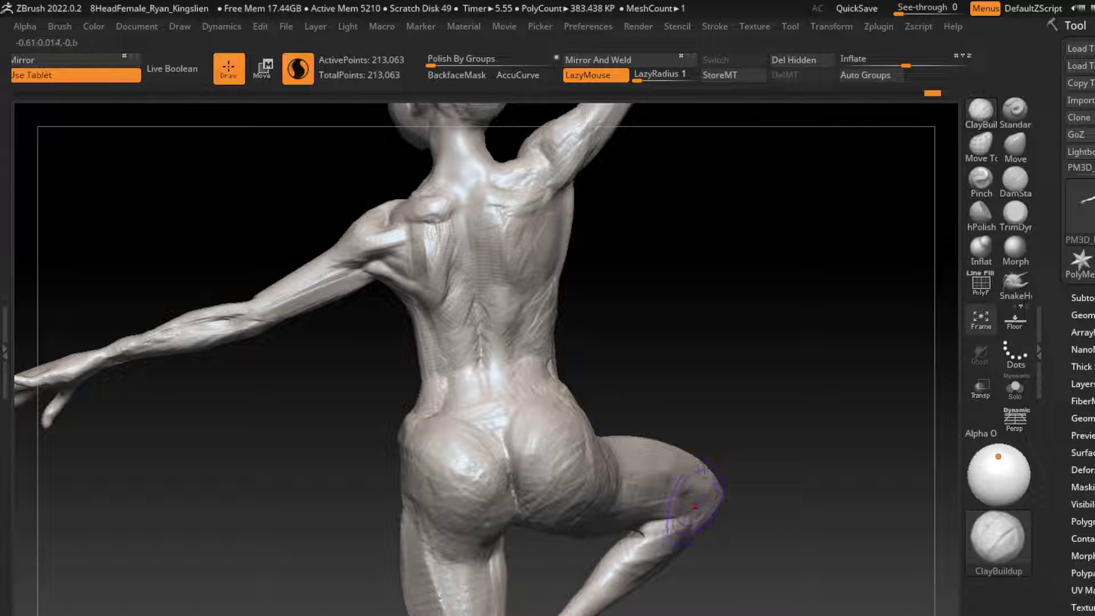
# Shrink the brush and cycle through the Move and DamStandard brushes.
pyautogui.press('s')
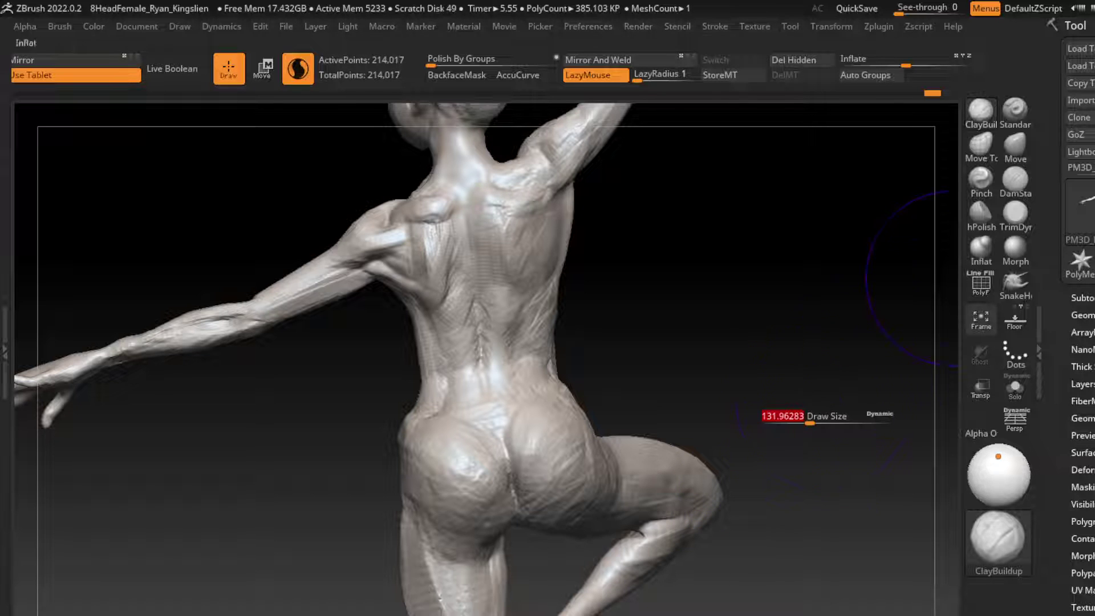
pyautogui.press('b')
pyautogui.press('m')
pyautogui.press('v')
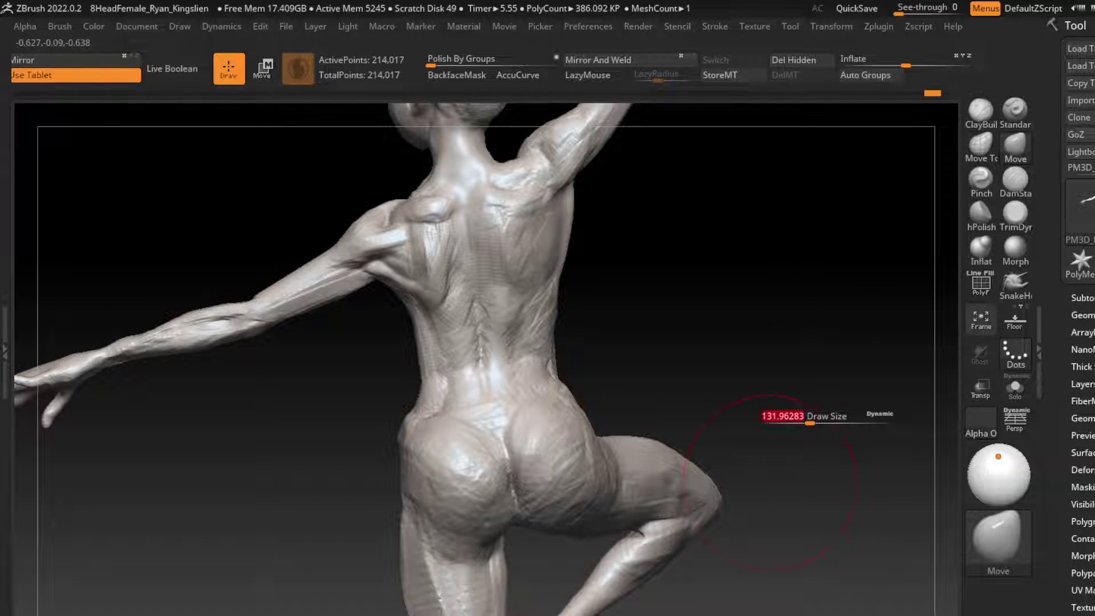
pyautogui.moveTo(741, 496)
pyautogui.mouseDown()
pyautogui.moveTo(790, 510)
pyautogui.moveTo(781, 507)
pyautogui.mouseUp()
pyautogui.press('s')
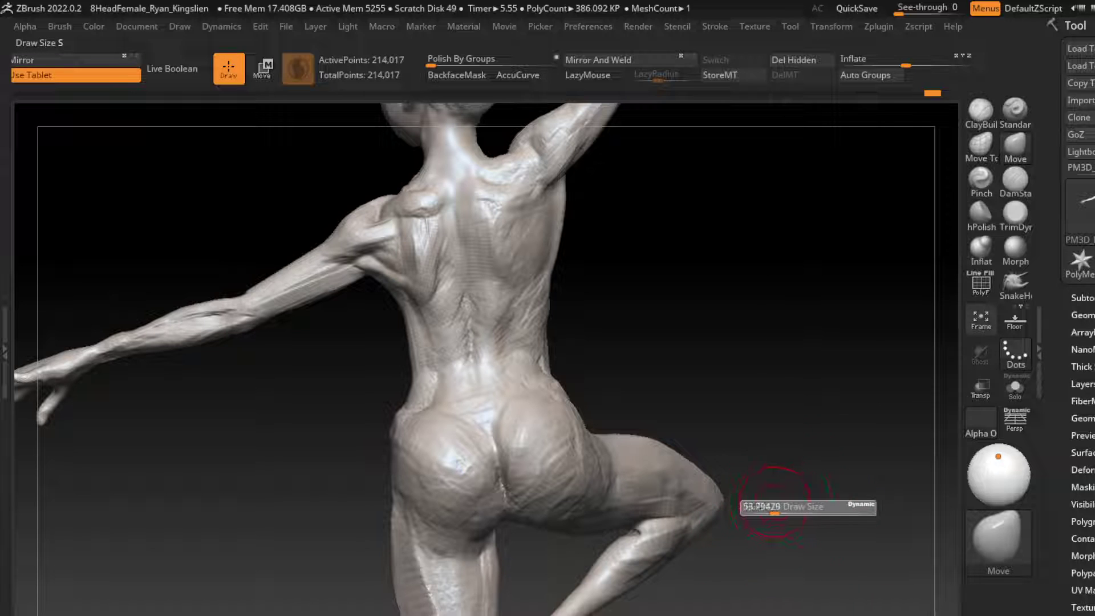
pyautogui.press('b')
pyautogui.press('d')
pyautogui.press('s')
pyautogui.press('l')
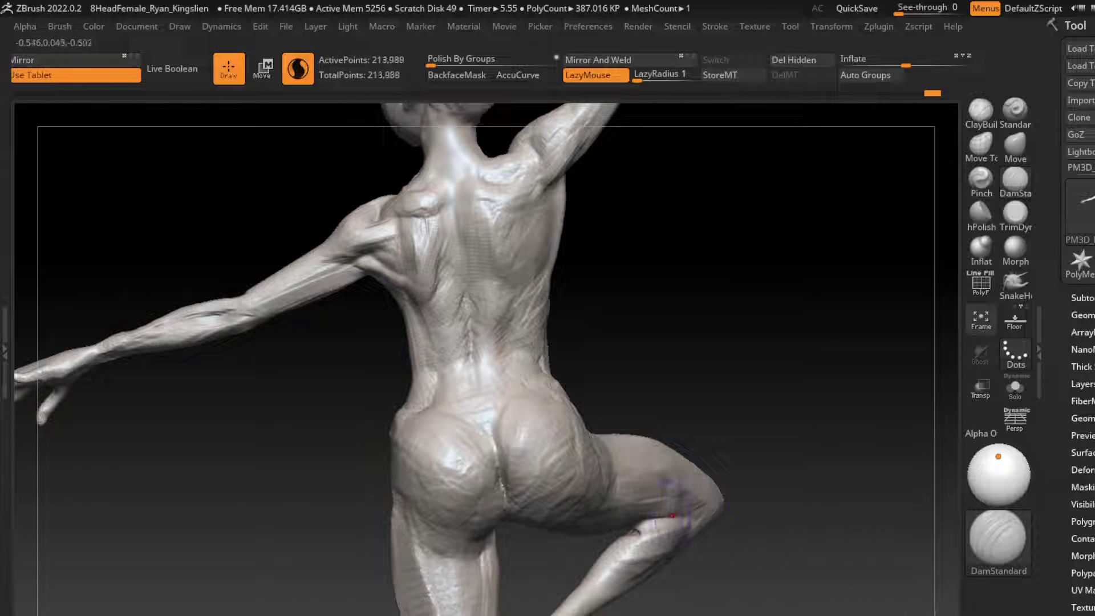
# Rebuild the lower-leg crease and surface near the ankle with ClayBuildup.
pyautogui.click(980, 109)
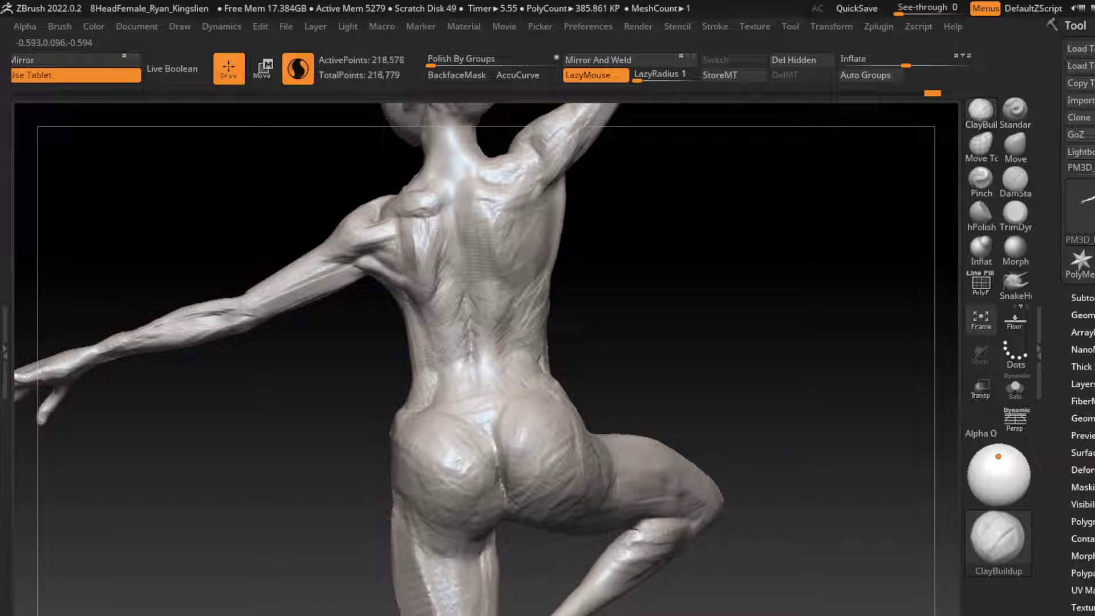
pyautogui.moveTo(633, 533)
pyautogui.mouseDown()
pyautogui.moveTo(634, 546)
pyautogui.moveTo(564, 606)
pyautogui.moveTo(619, 562)
pyautogui.moveTo(635, 528)
pyautogui.mouseUp()
pyautogui.moveTo(610, 590)
pyautogui.mouseDown()
pyautogui.moveTo(656, 536)
pyautogui.moveTo(668, 539)
pyautogui.moveTo(656, 556)
pyautogui.mouseUp()
pyautogui.moveTo(619, 590)
pyautogui.mouseDown()
pyautogui.moveTo(651, 569)
pyautogui.moveTo(672, 528)
pyautogui.mouseUp()
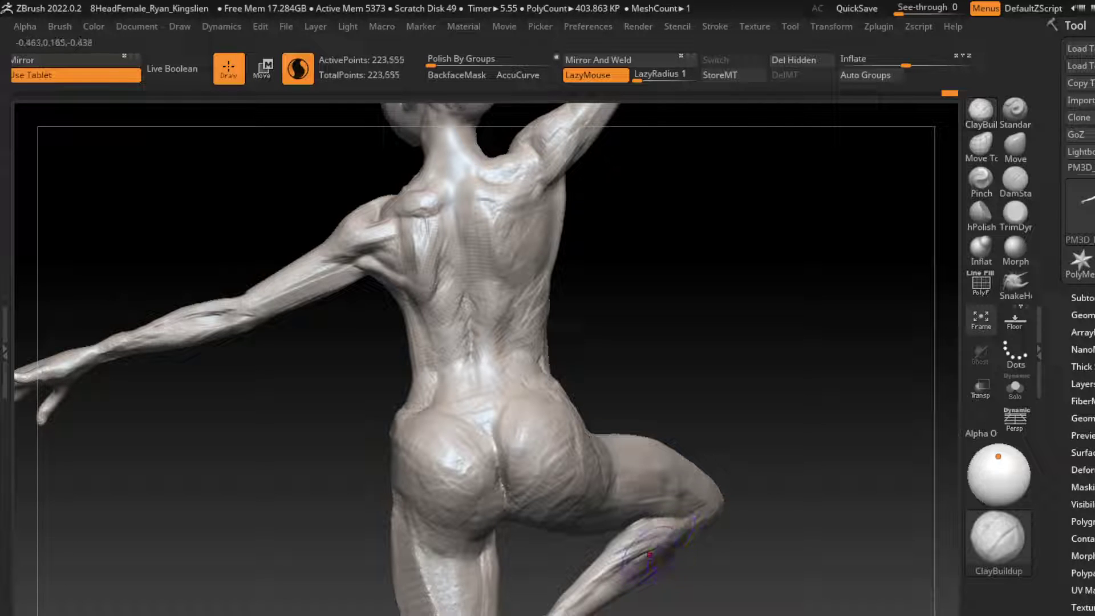
pyautogui.moveTo(610, 587)
pyautogui.mouseDown()
pyautogui.moveTo(673, 524)
pyautogui.moveTo(564, 600)
pyautogui.moveTo(624, 564)
pyautogui.mouseUp()
pyautogui.moveTo(582, 599)
pyautogui.mouseDown()
pyautogui.moveTo(624, 565)
pyautogui.moveTo(586, 613)
pyautogui.moveTo(610, 596)
pyautogui.moveTo(556, 596)
pyautogui.mouseUp()
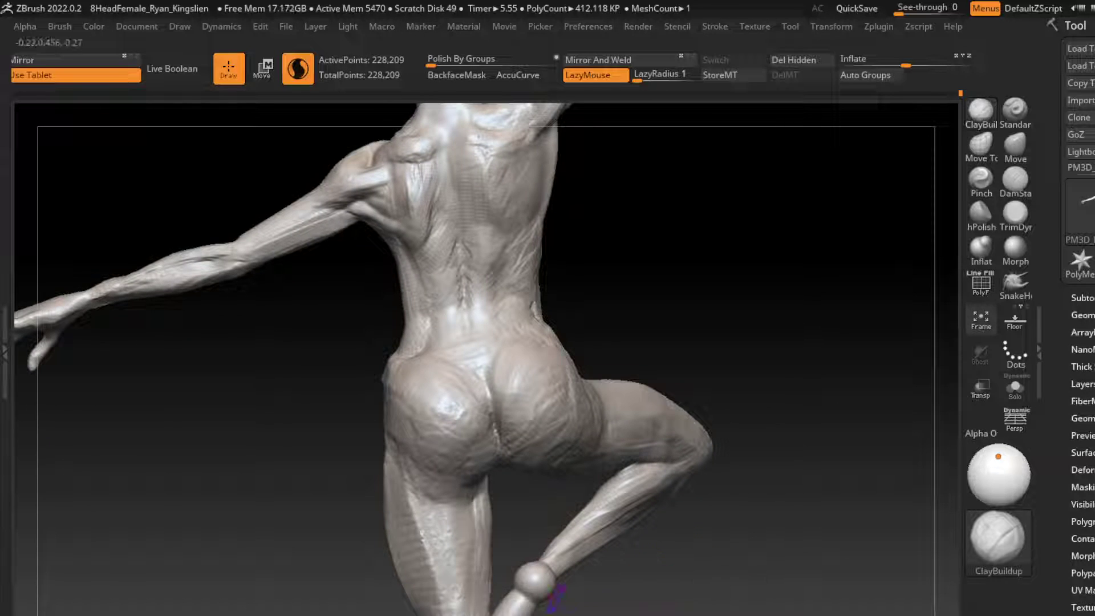
pyautogui.moveTo(655, 570)
pyautogui.mouseDown()
pyautogui.moveTo(502, 579)
pyautogui.moveTo(528, 593)
pyautogui.mouseUp()
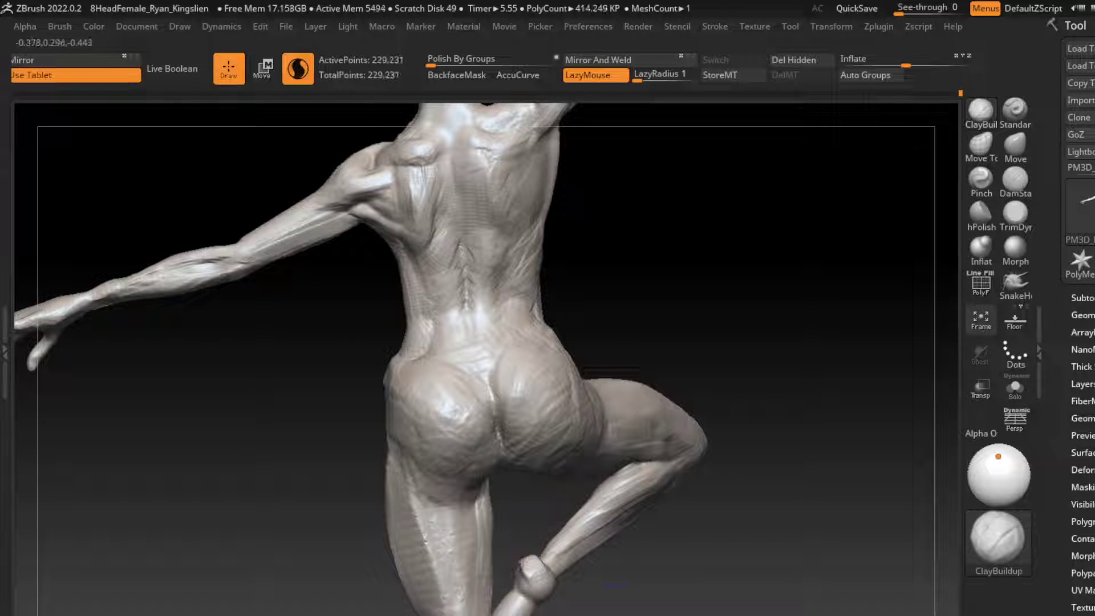
pyautogui.press('b')
pyautogui.press('m')
pyautogui.press('v')
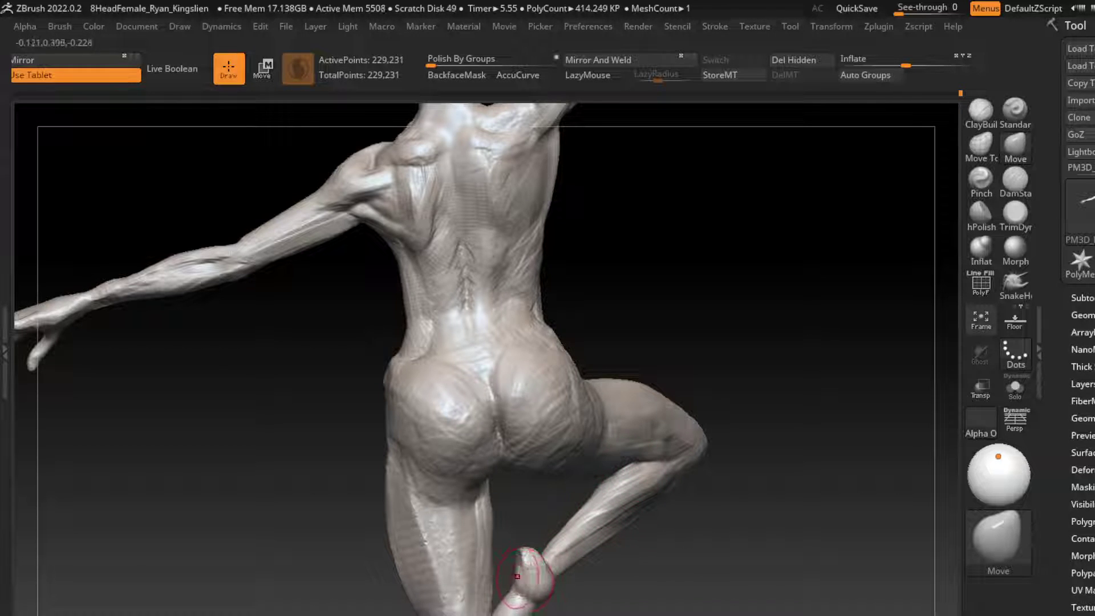
pyautogui.press('b')
pyautogui.press('m')
pyautogui.press('t')
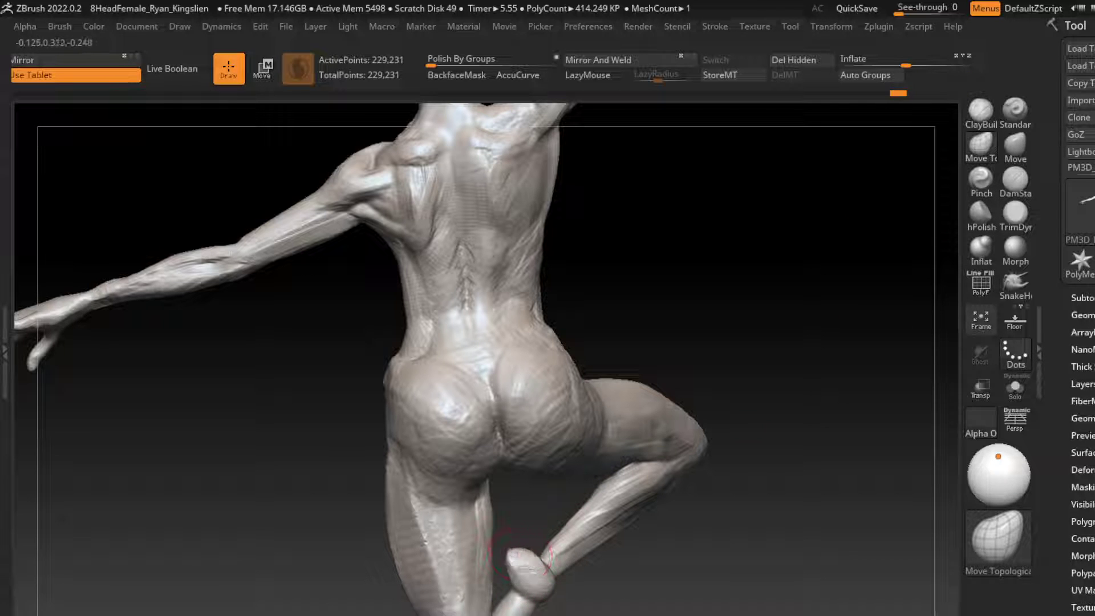
pyautogui.moveTo(506, 548); pyautogui.dragTo(514, 562, button='right')
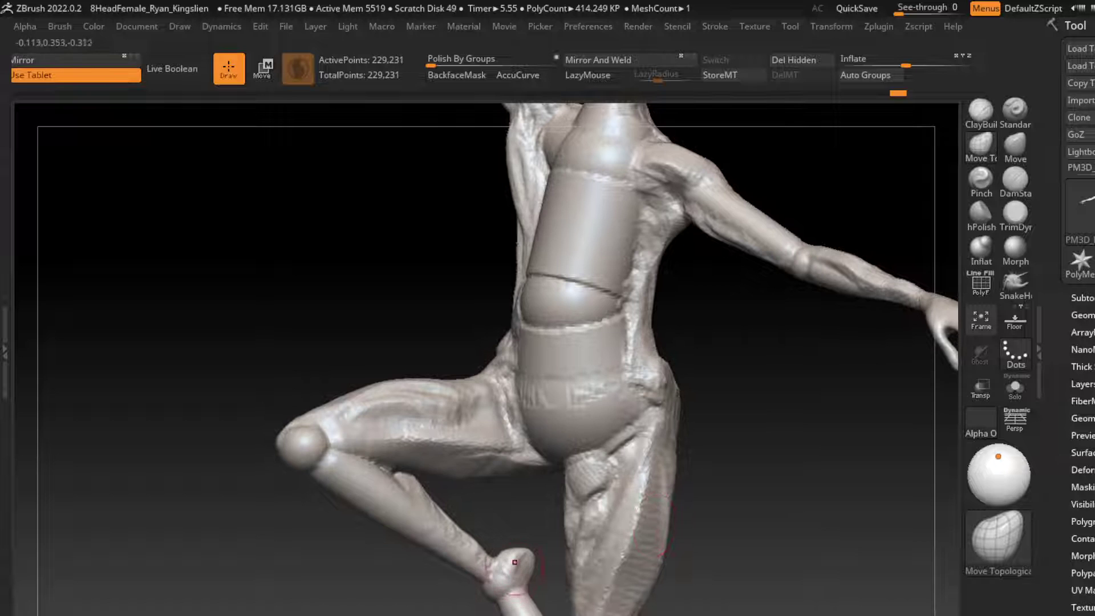
pyautogui.moveTo(684, 506); pyautogui.dragTo(721, 576)
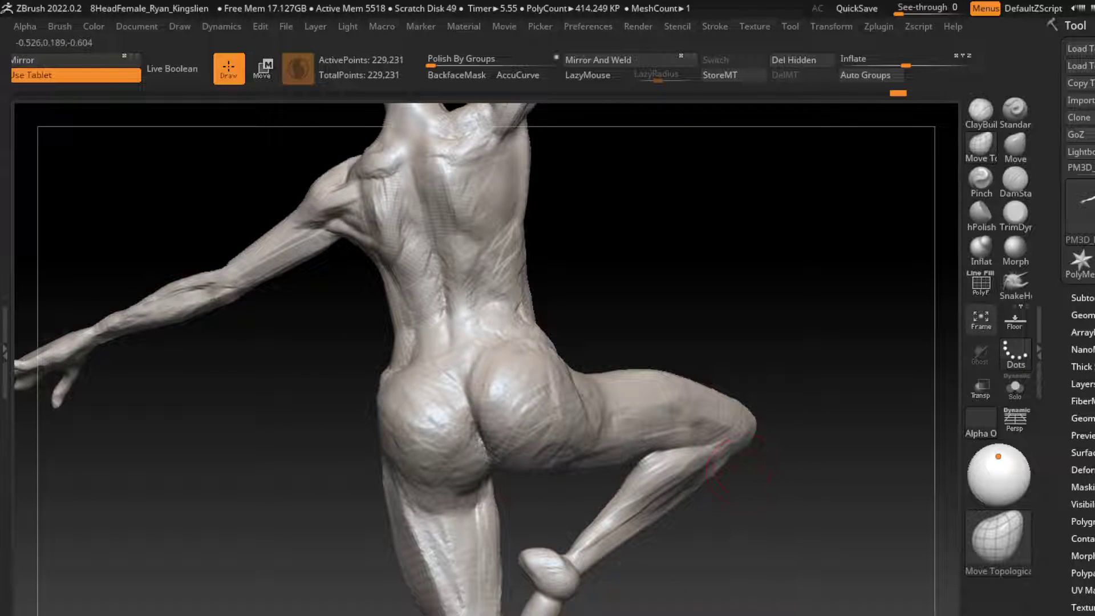
# Build up the raised foot's ankle and heel, orbiting between side and back views.
pyautogui.click(981, 111)
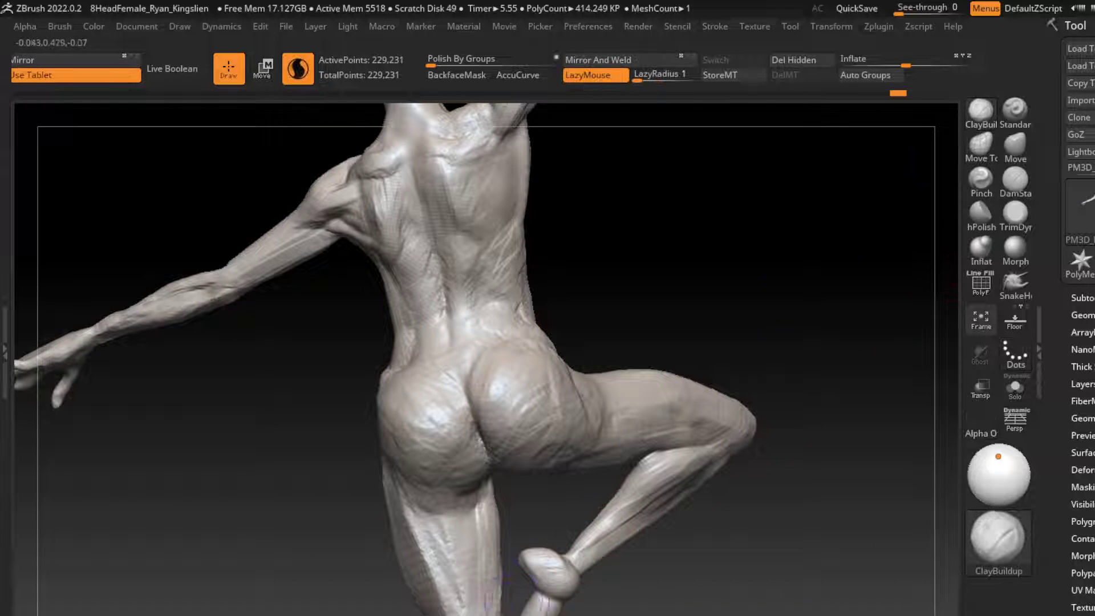
pyautogui.moveTo(536, 593)
pyautogui.mouseDown()
pyautogui.moveTo(615, 530)
pyautogui.moveTo(547, 571)
pyautogui.mouseUp()
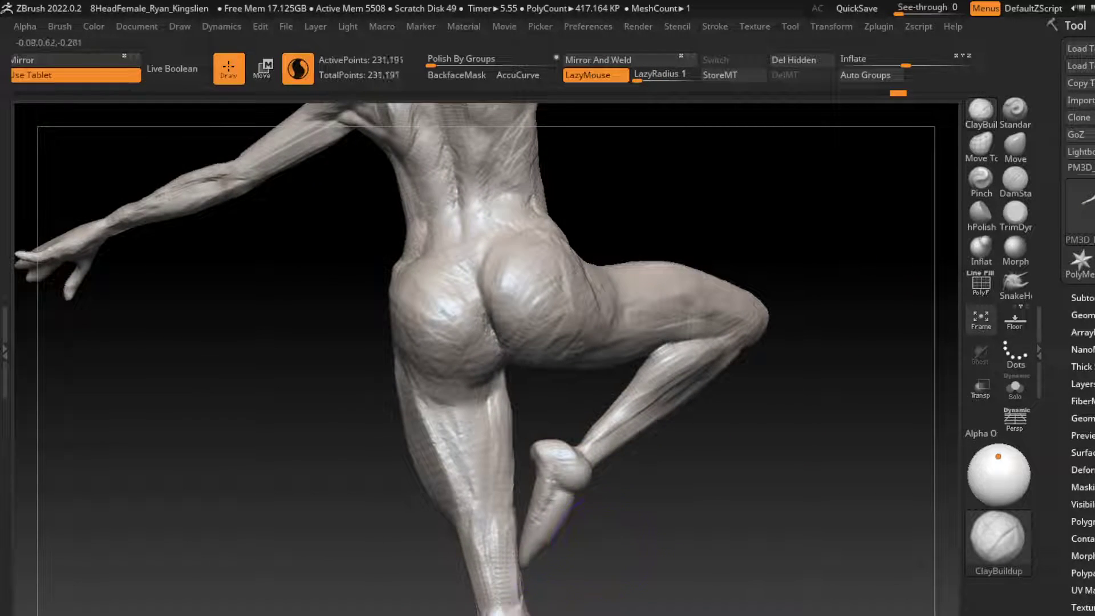
pyautogui.moveTo(582, 520)
pyautogui.mouseDown()
pyautogui.moveTo(590, 485)
pyautogui.moveTo(576, 482)
pyautogui.mouseUp()
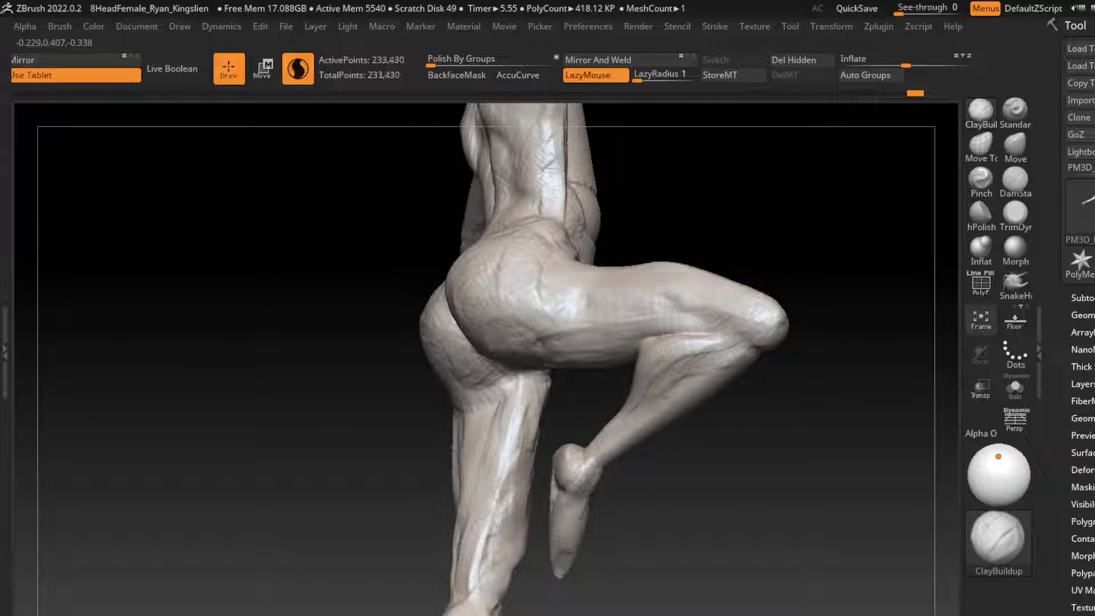
pyautogui.moveTo(673, 519)
pyautogui.mouseDown()
pyautogui.moveTo(570, 481)
pyautogui.moveTo(599, 451)
pyautogui.moveTo(588, 436)
pyautogui.moveTo(696, 439)
pyautogui.mouseUp()
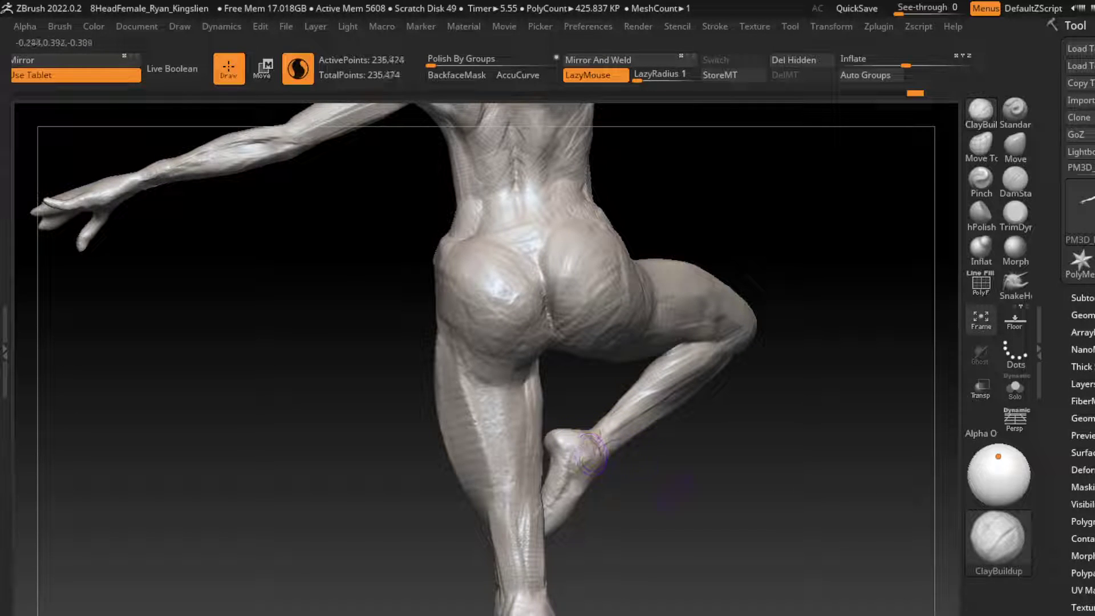
pyautogui.moveTo(592, 453); pyautogui.dragTo(664, 461)
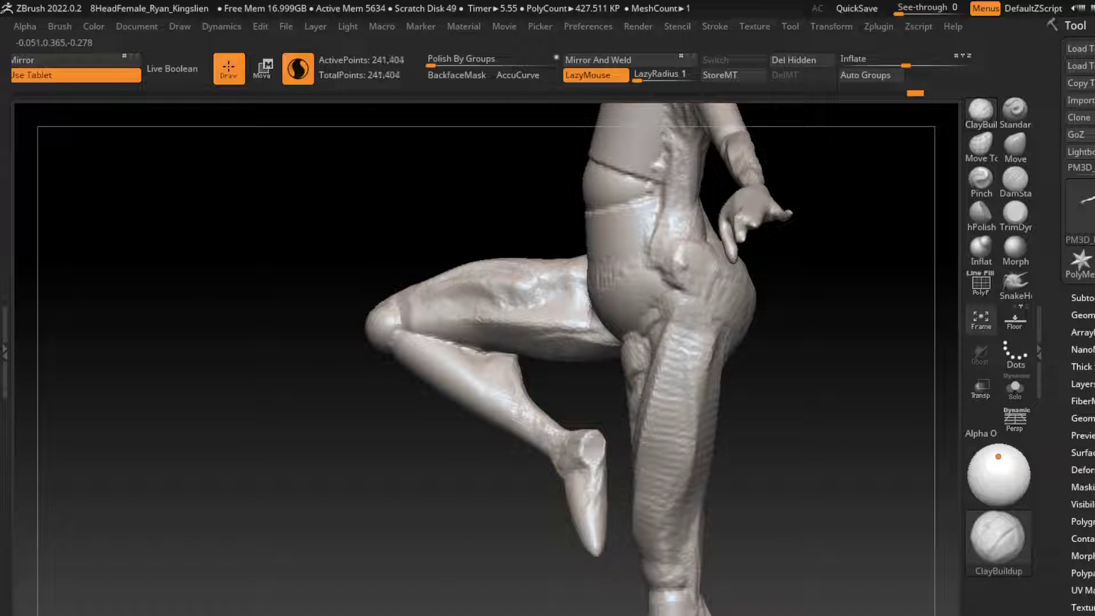
pyautogui.moveTo(741, 467); pyautogui.dragTo(651, 467)
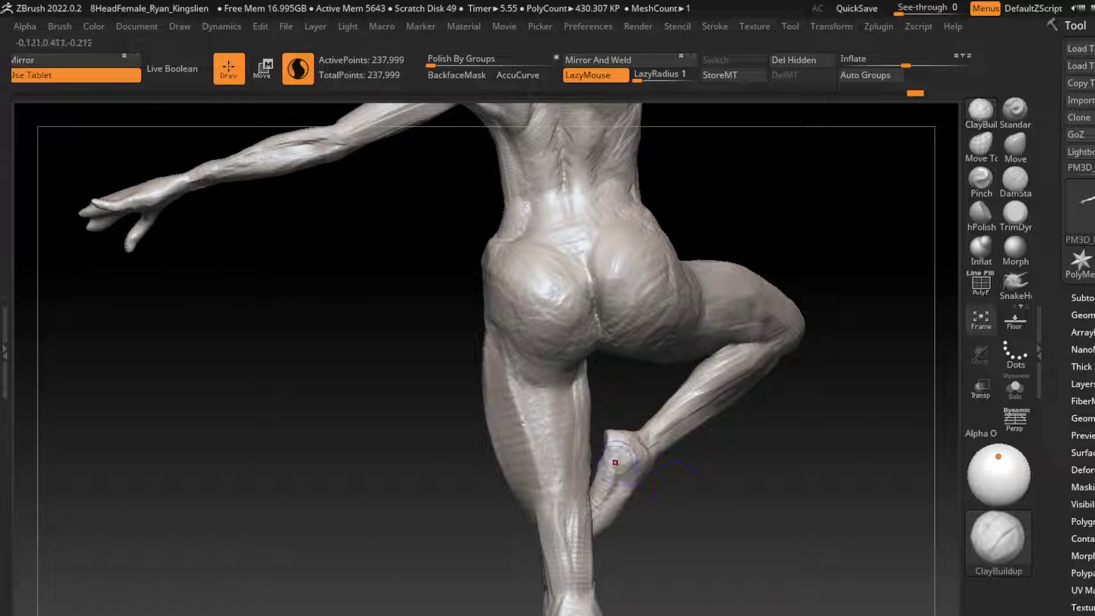
pyautogui.moveTo(635, 456); pyautogui.dragTo(712, 462)
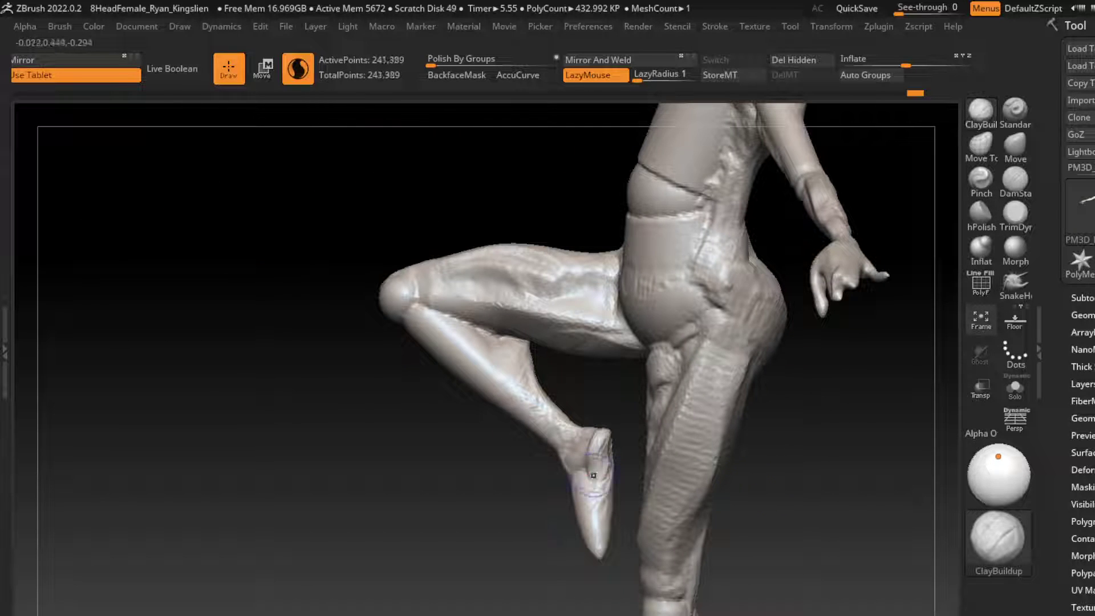
pyautogui.moveTo(593, 475); pyautogui.dragTo(789, 447)
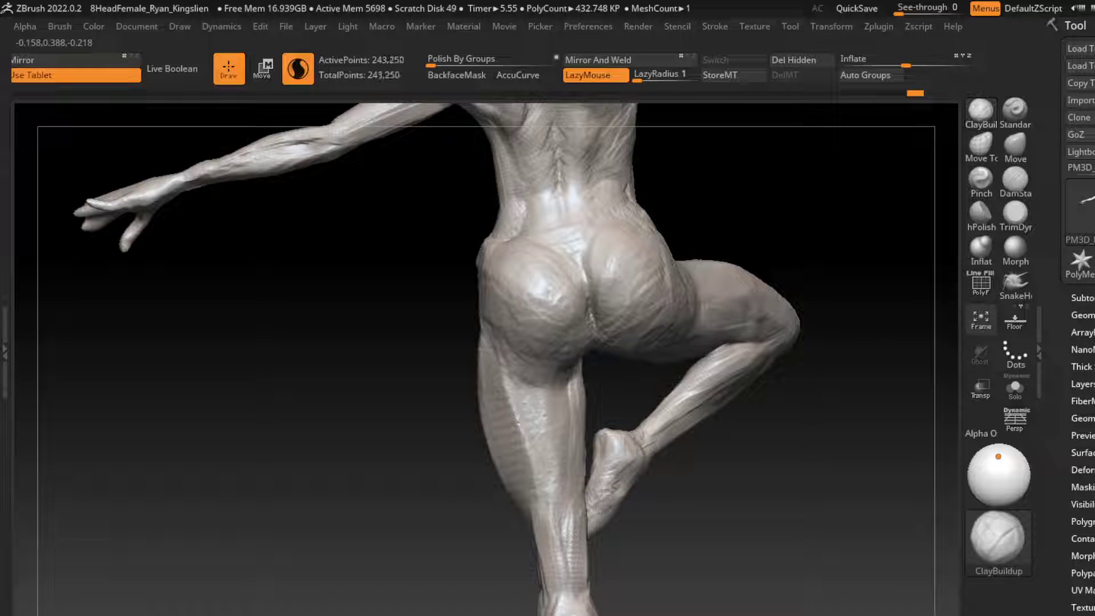
# Add clay to the lower leg, the tucked foot's ankle and the shin.
pyautogui.moveTo(604, 502)
pyautogui.mouseDown()
pyautogui.moveTo(609, 513)
pyautogui.moveTo(596, 522)
pyautogui.mouseUp()
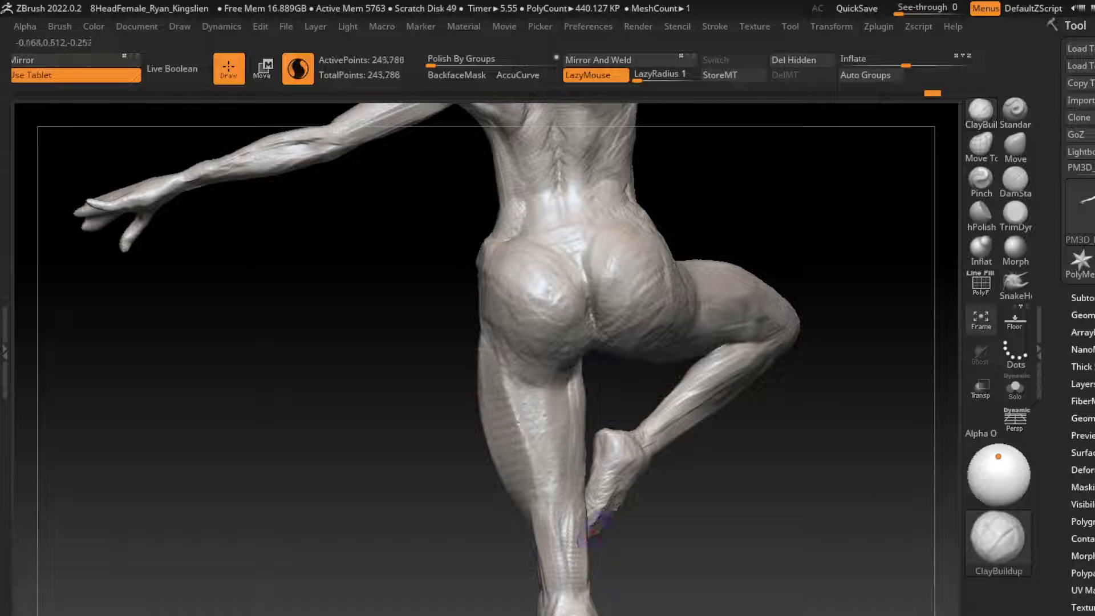
pyautogui.moveTo(628, 491); pyautogui.dragTo(655, 478)
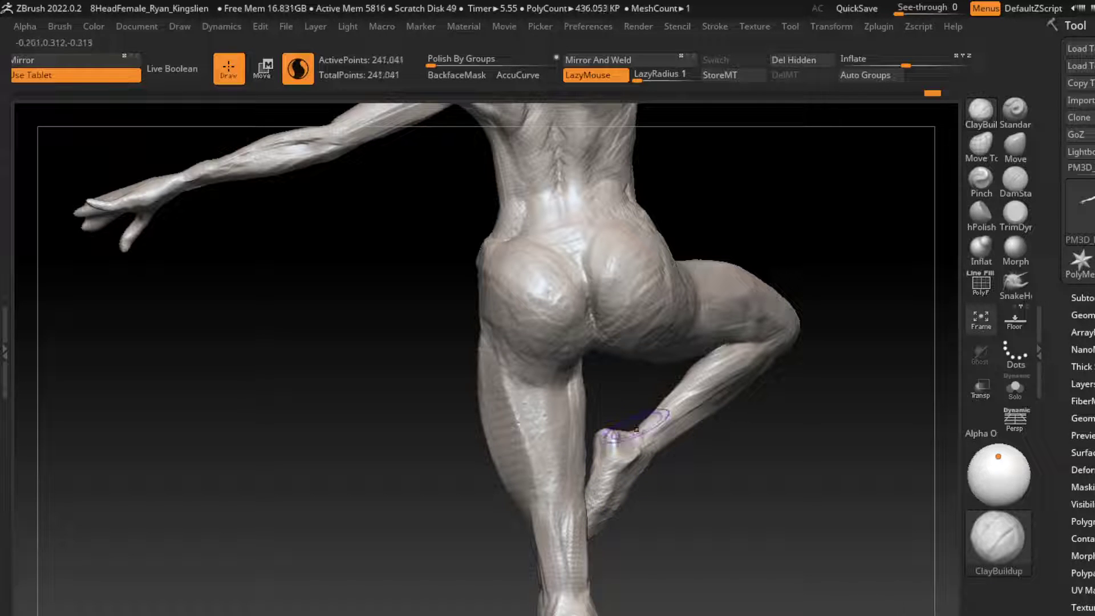
pyautogui.moveTo(665, 413); pyautogui.dragTo(633, 433)
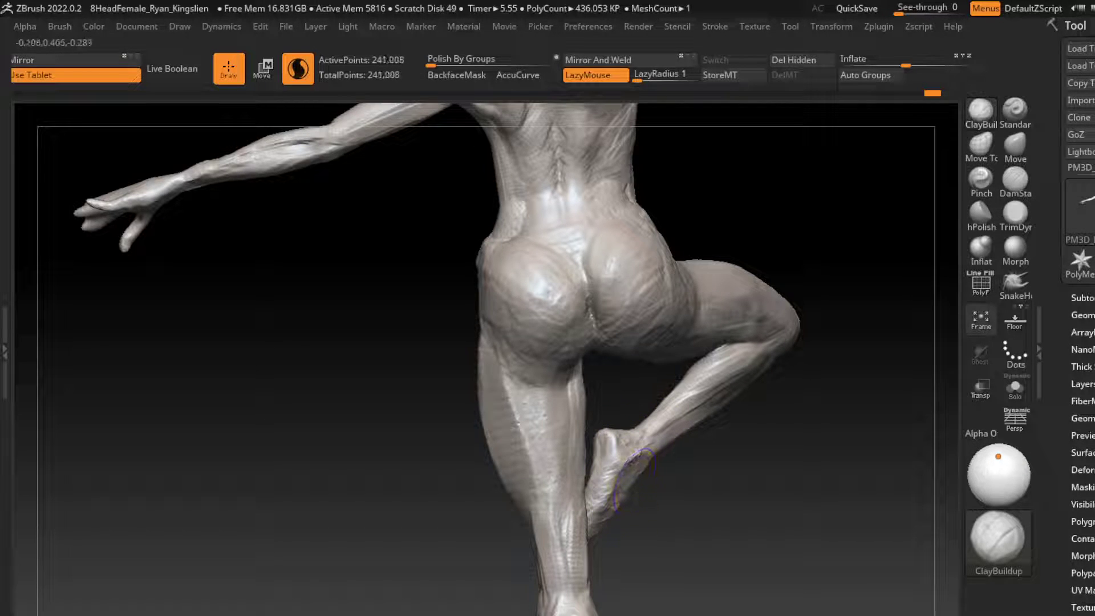
pyautogui.moveTo(633, 479)
pyautogui.mouseDown()
pyautogui.moveTo(631, 463)
pyautogui.moveTo(650, 463)
pyautogui.mouseUp()
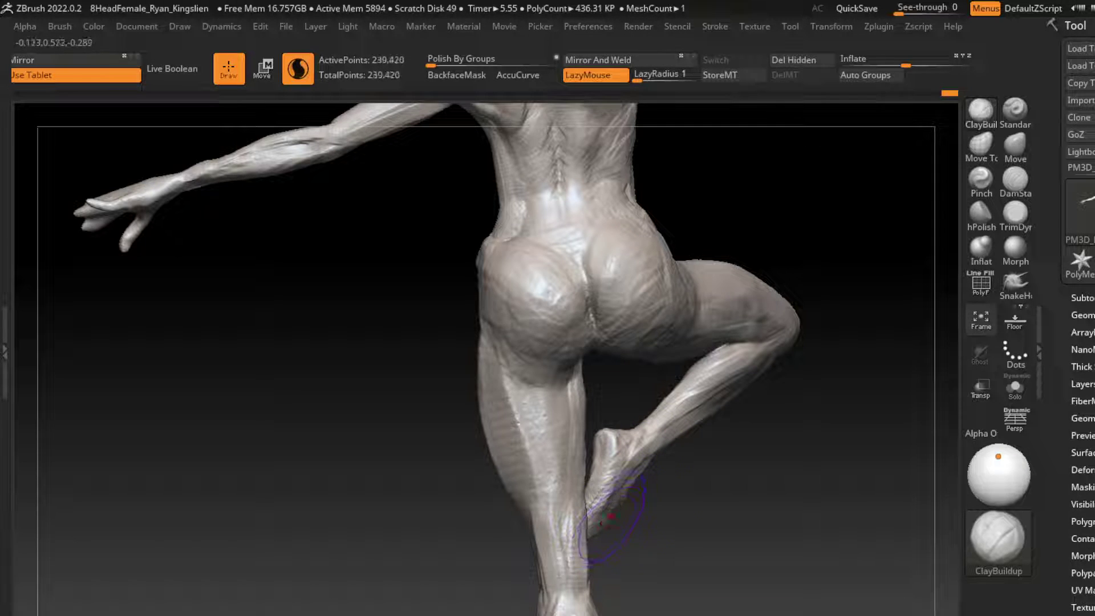
pyautogui.moveTo(604, 502); pyautogui.dragTo(685, 396)
pyautogui.moveTo(228, 399); pyautogui.dragTo(296, 393)
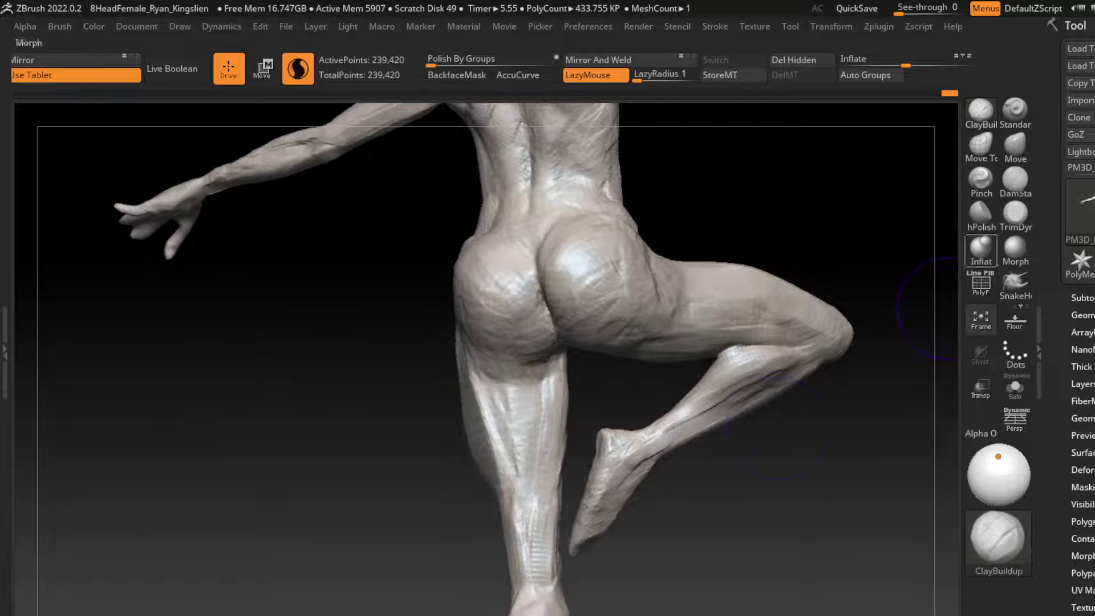
# Pull the tucked foot's tip slightly left and up with Move Topological.
pyautogui.press('b')
pyautogui.press('m')
pyautogui.press('v')
pyautogui.press('b')
pyautogui.press('m')
pyautogui.press('t')
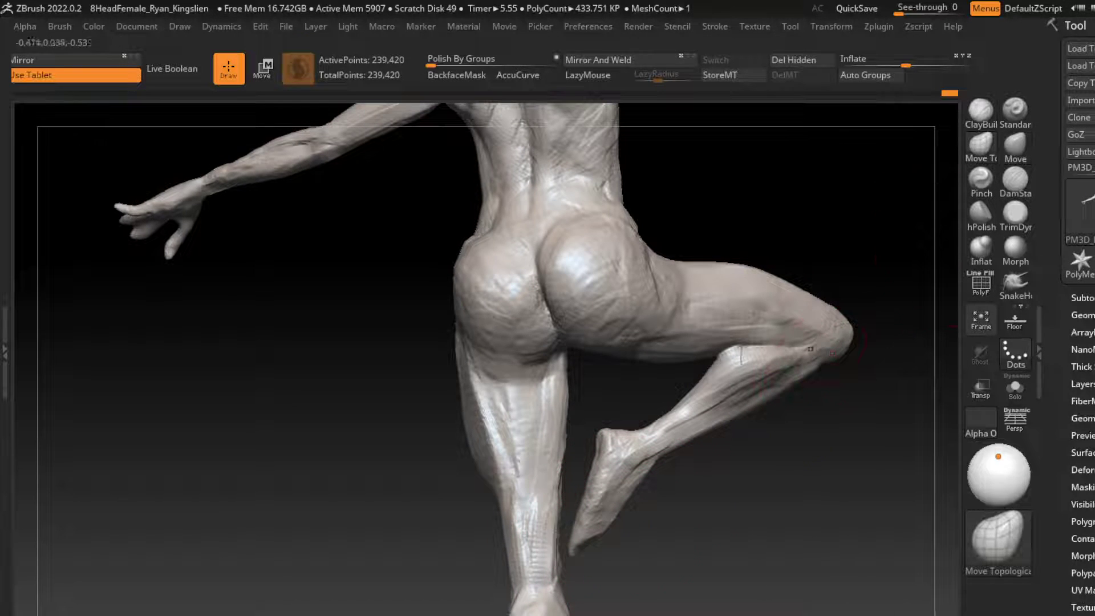
pyautogui.moveTo(593, 531); pyautogui.dragTo(584, 519)
pyautogui.moveTo(634, 548); pyautogui.dragTo(697, 561)
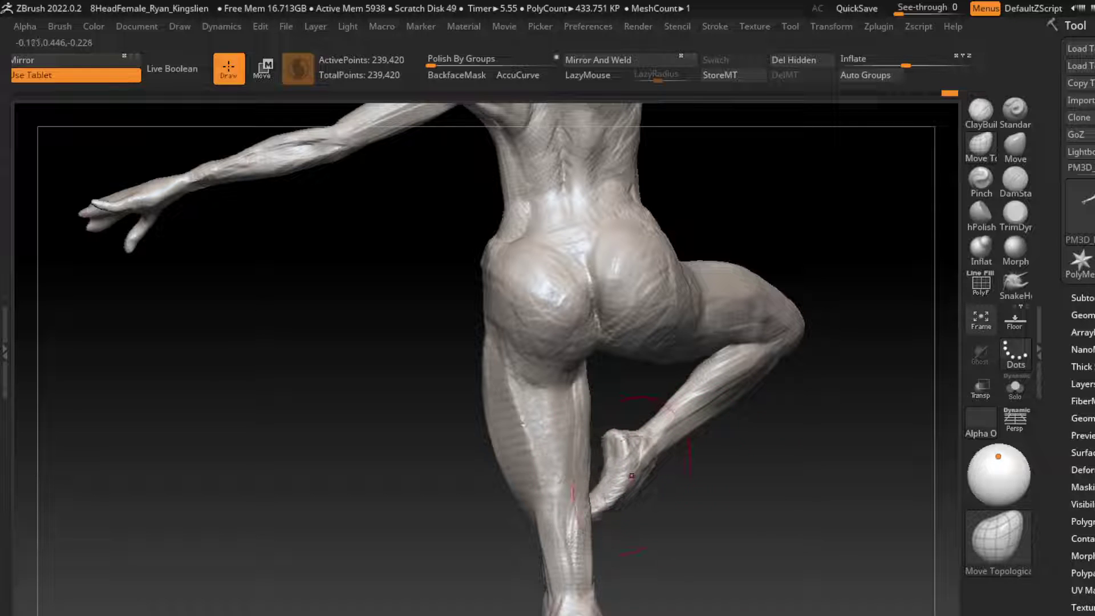
# Enlarge the brush to about 54 and build up the back of the thigh and calf with ClayBuildup.
pyautogui.press('s')
pyautogui.moveTo(683, 496); pyautogui.dragTo(691, 468)
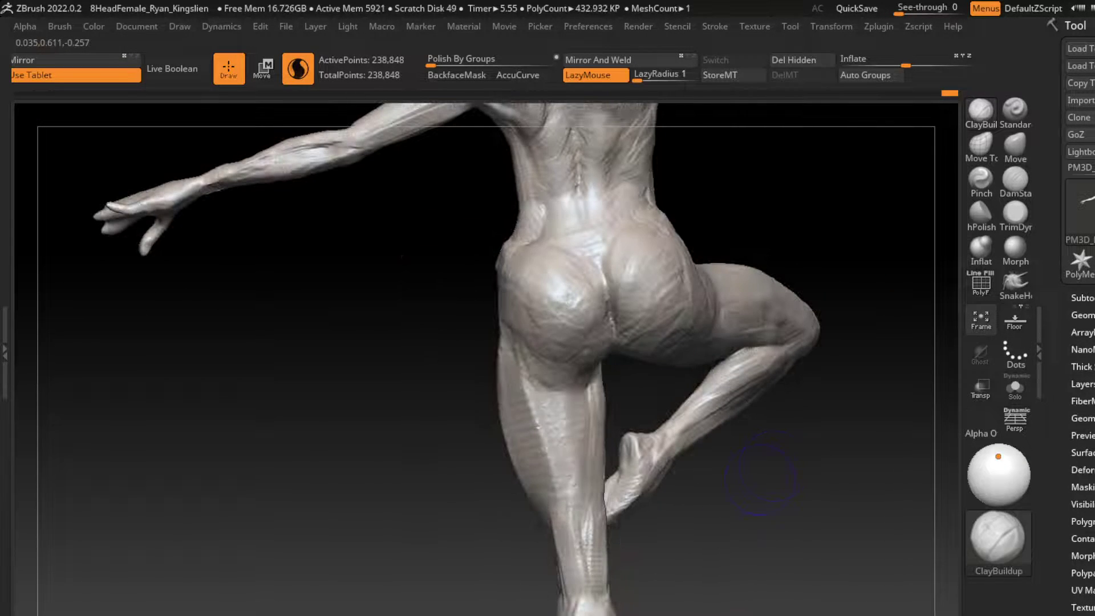
pyautogui.press('b')
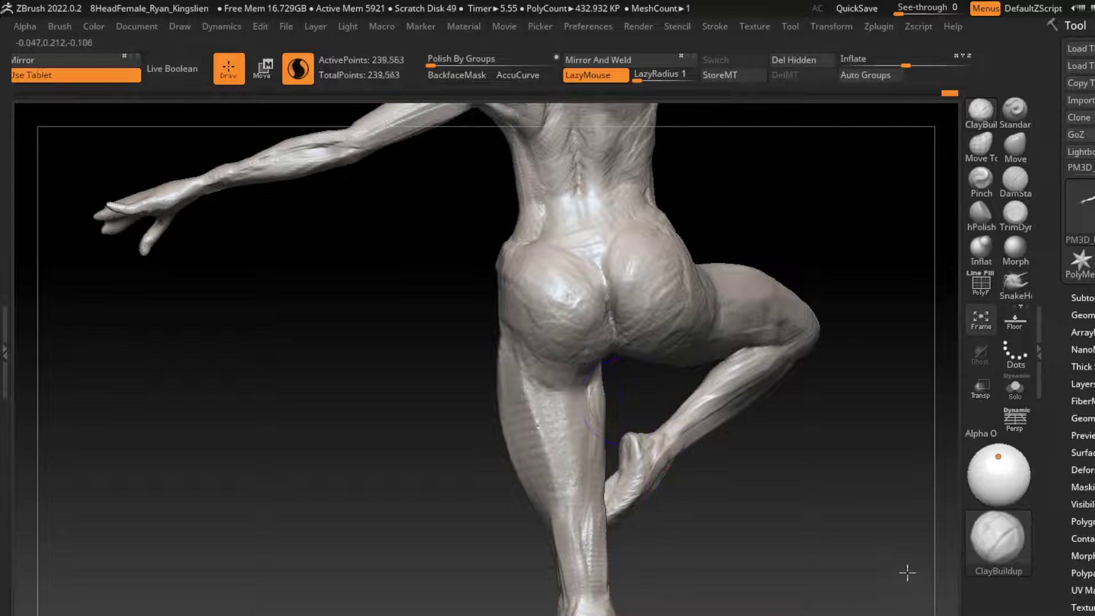
pyautogui.moveTo(606, 399)
pyautogui.mouseDown()
pyautogui.moveTo(587, 400)
pyautogui.moveTo(587, 451)
pyautogui.mouseUp()
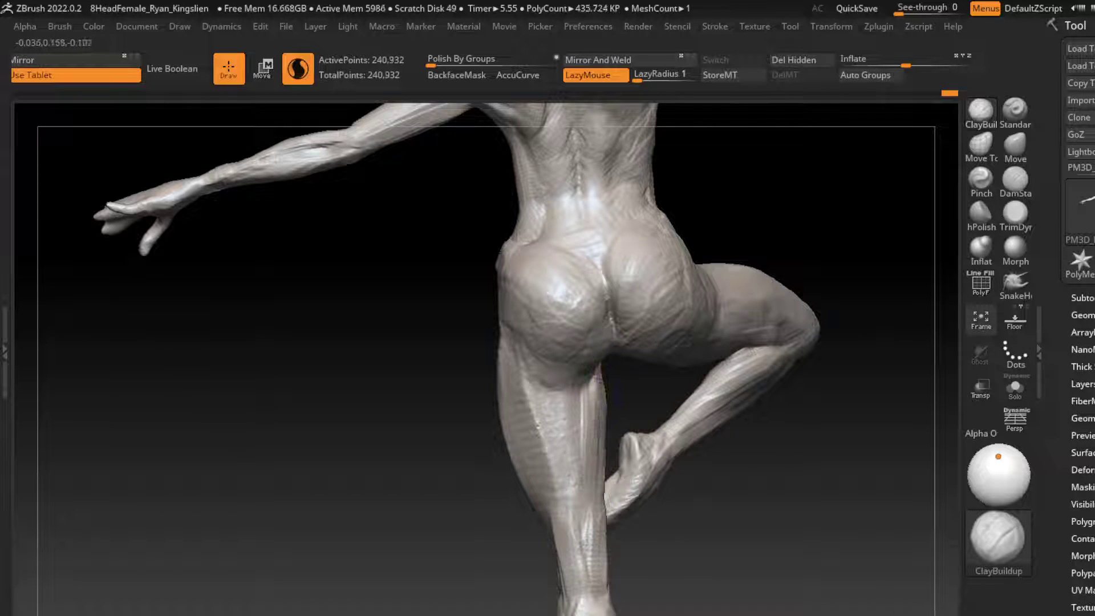
pyautogui.moveTo(593, 379); pyautogui.dragTo(596, 453)
pyautogui.moveTo(695, 504)
pyautogui.mouseDown()
pyautogui.moveTo(934, 559)
pyautogui.moveTo(739, 394)
pyautogui.mouseUp()
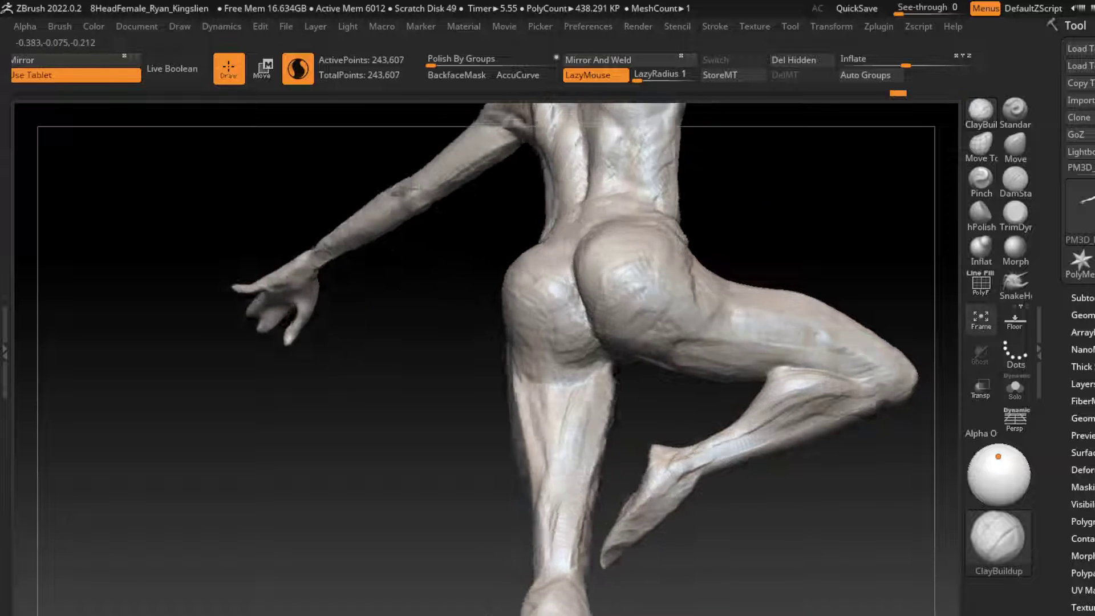
# From a rear view, add ClayBuildup strokes down the thigh, lower thigh and calf.
pyautogui.moveTo(699, 445); pyautogui.dragTo(755, 469)
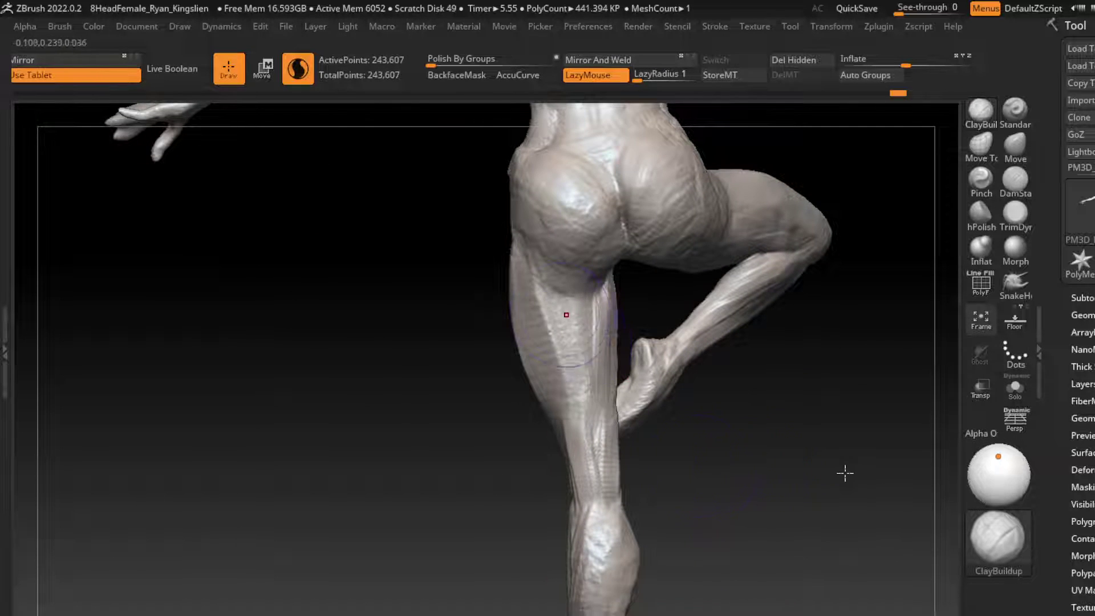
pyautogui.moveTo(565, 316); pyautogui.dragTo(548, 376)
pyautogui.moveTo(533, 286); pyautogui.dragTo(550, 368)
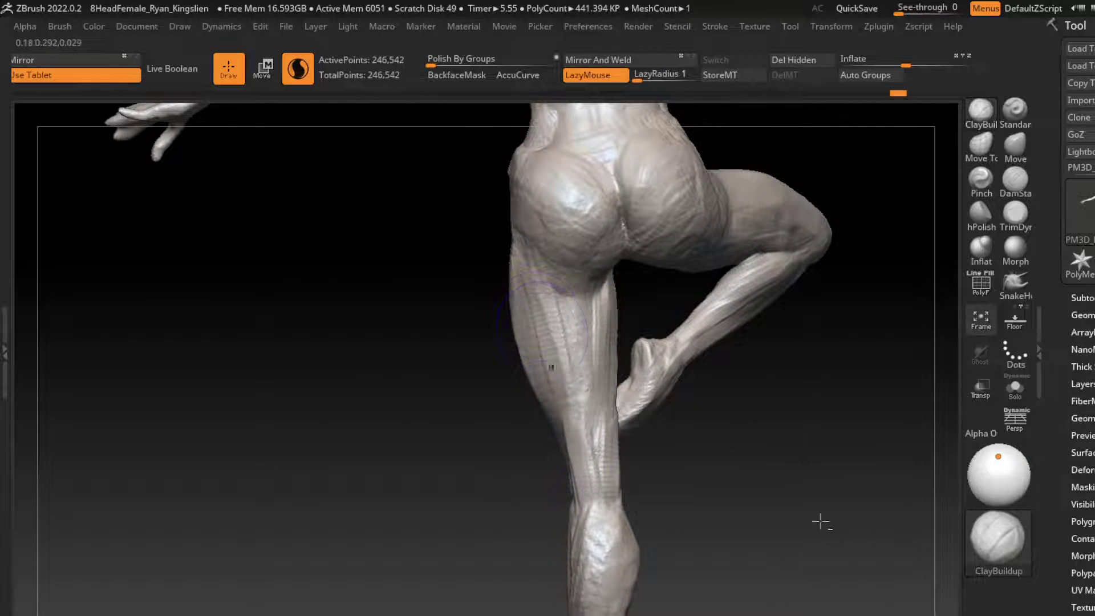
pyautogui.moveTo(542, 320); pyautogui.dragTo(576, 411)
pyautogui.moveTo(547, 342); pyautogui.dragTo(573, 371)
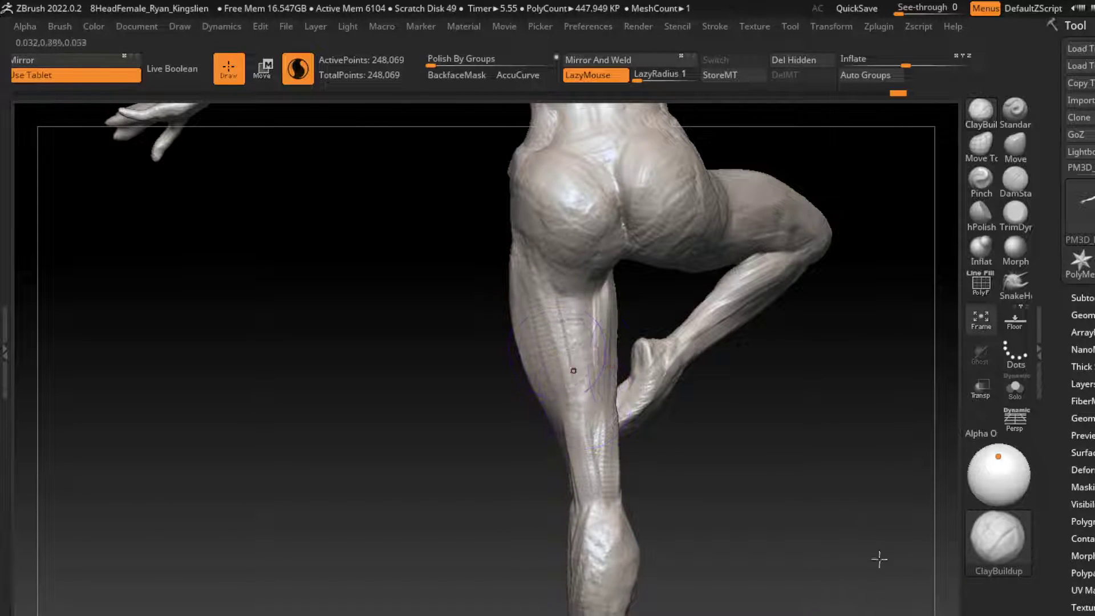
pyautogui.click(1015, 179)
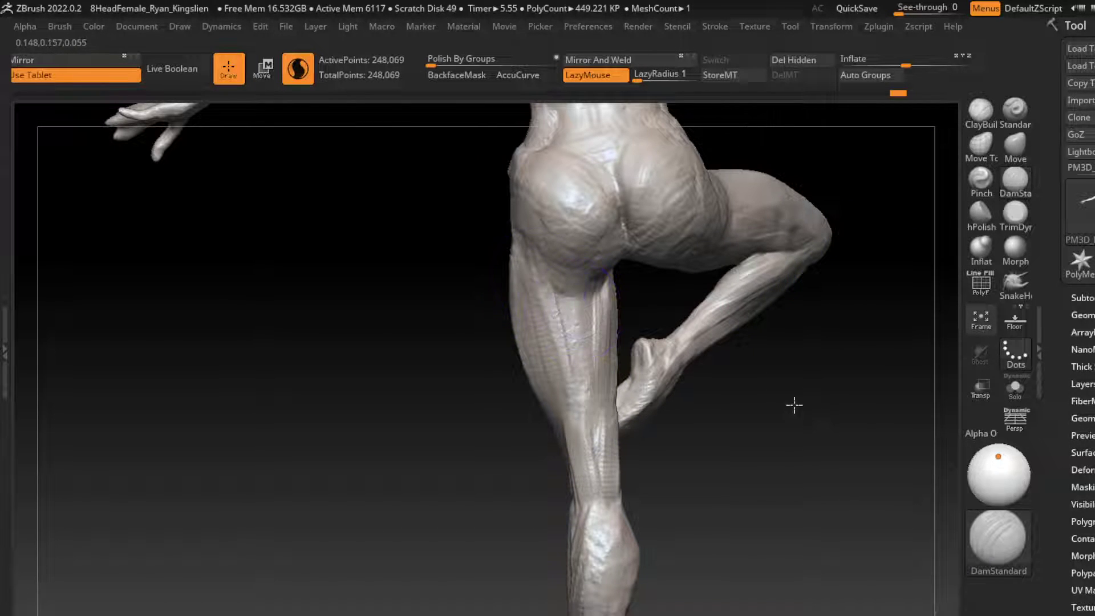
pyautogui.click(980, 110)
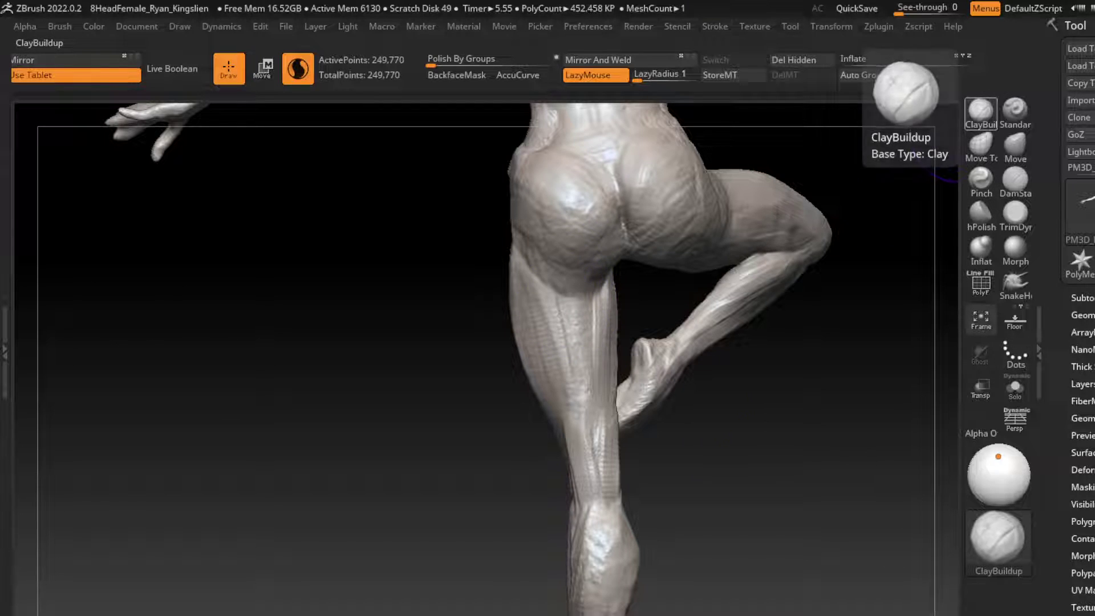
pyautogui.moveTo(498, 268); pyautogui.dragTo(505, 308)
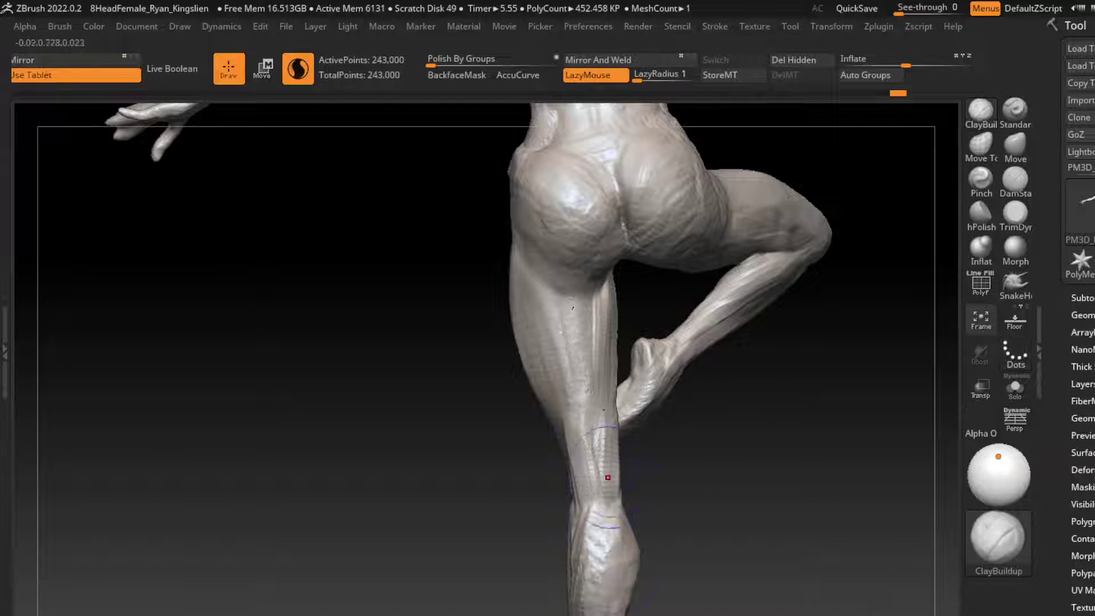
# Smooth the shin, then build clay along the shin and lower shin.
pyautogui.moveTo(607, 477); pyautogui.dragTo(605, 445)
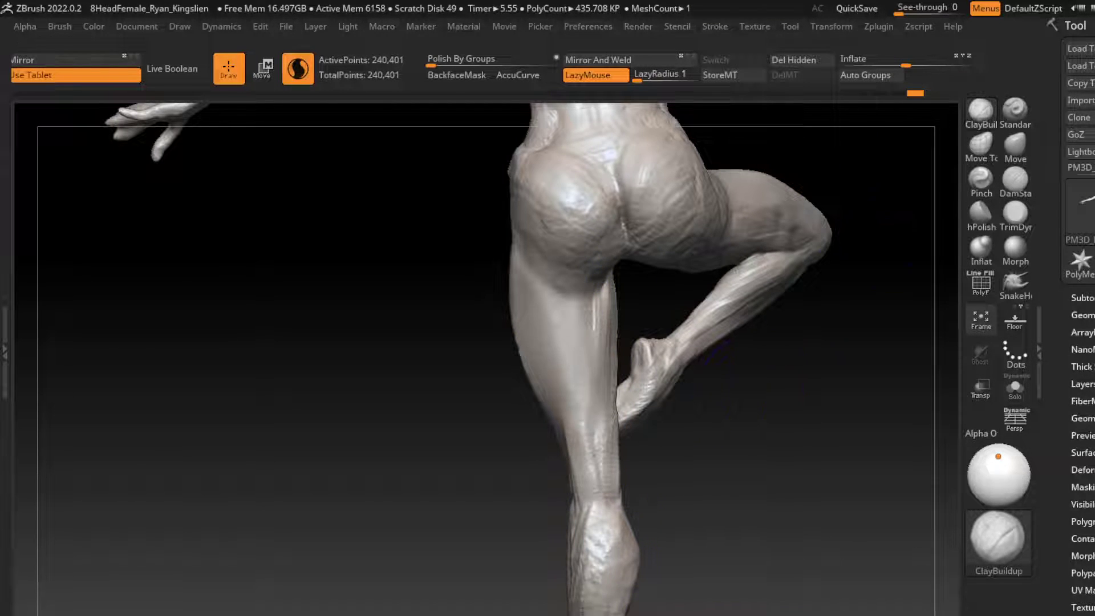
pyautogui.press('shift')
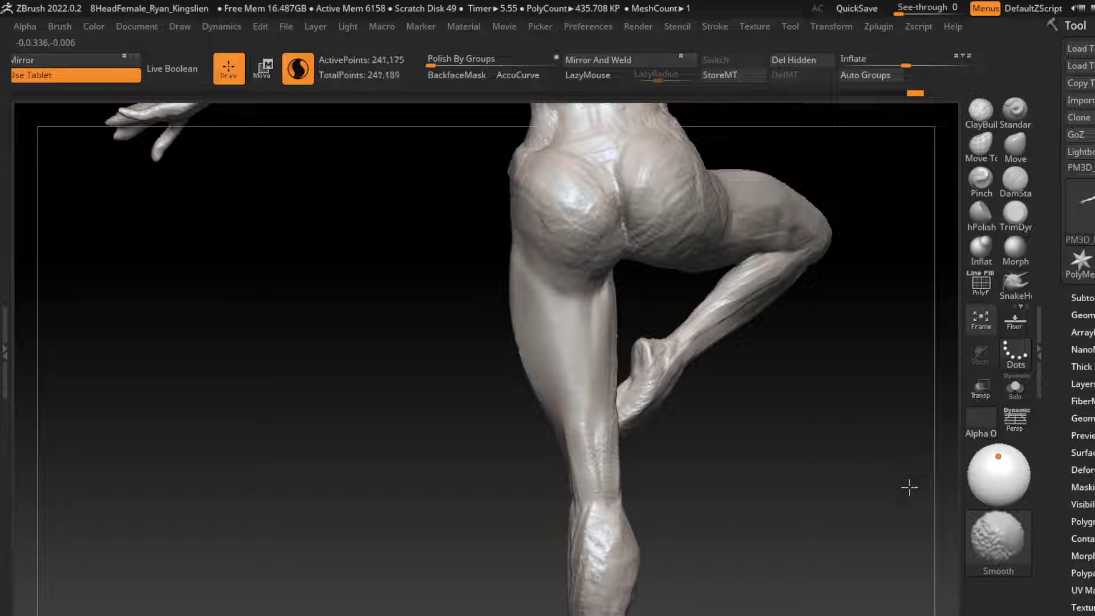
pyautogui.press('b')
pyautogui.press('Escape')
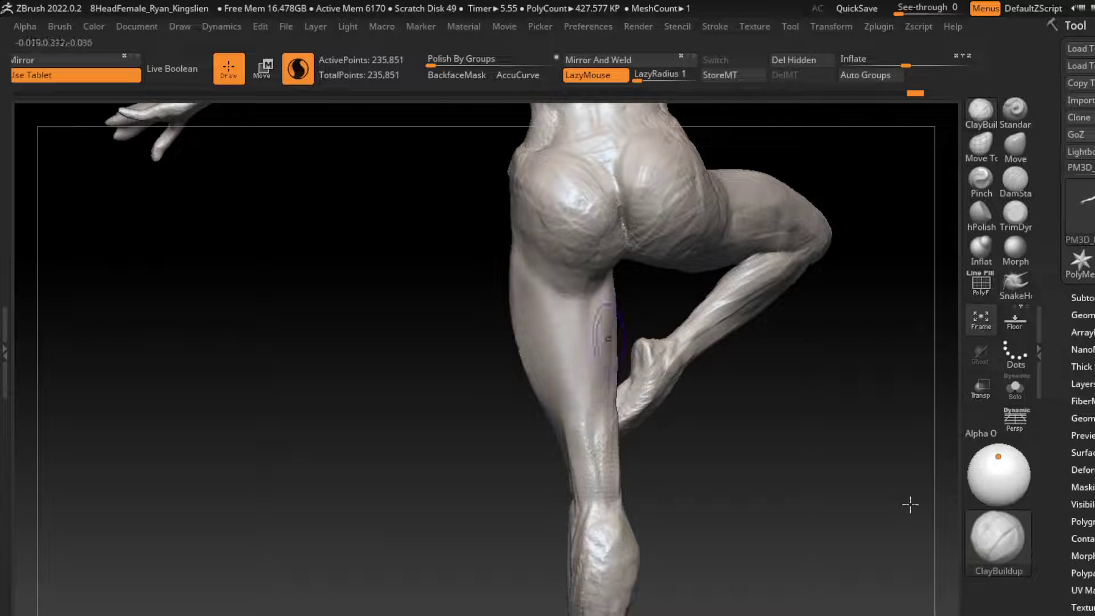
pyautogui.moveTo(607, 339); pyautogui.dragTo(604, 354)
pyautogui.press('s')
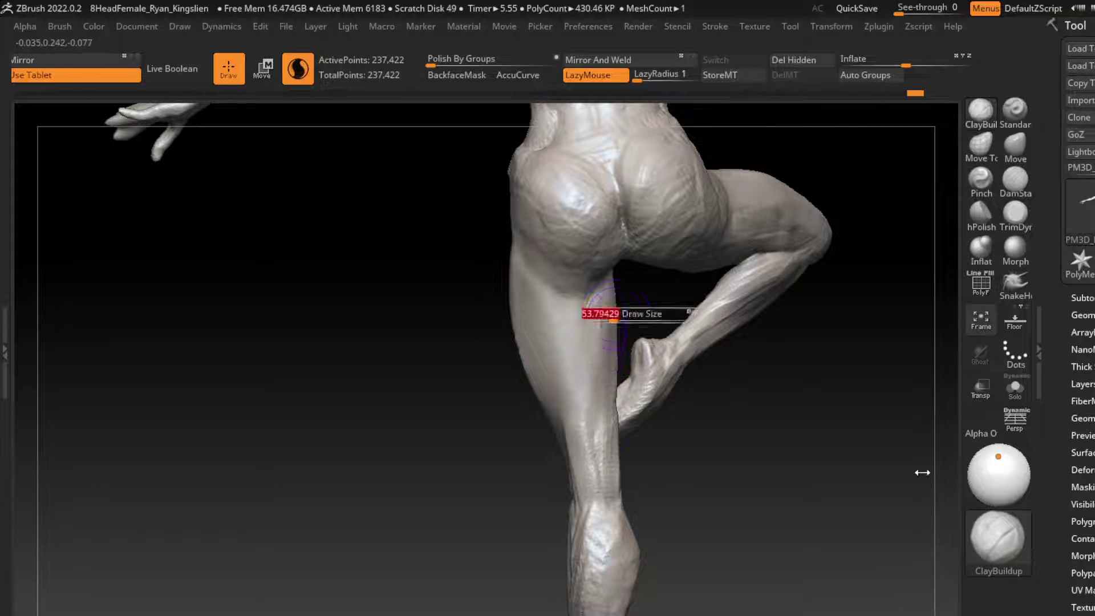
pyautogui.moveTo(585, 469); pyautogui.dragTo(613, 466)
pyautogui.moveTo(593, 550); pyautogui.dragTo(620, 556)
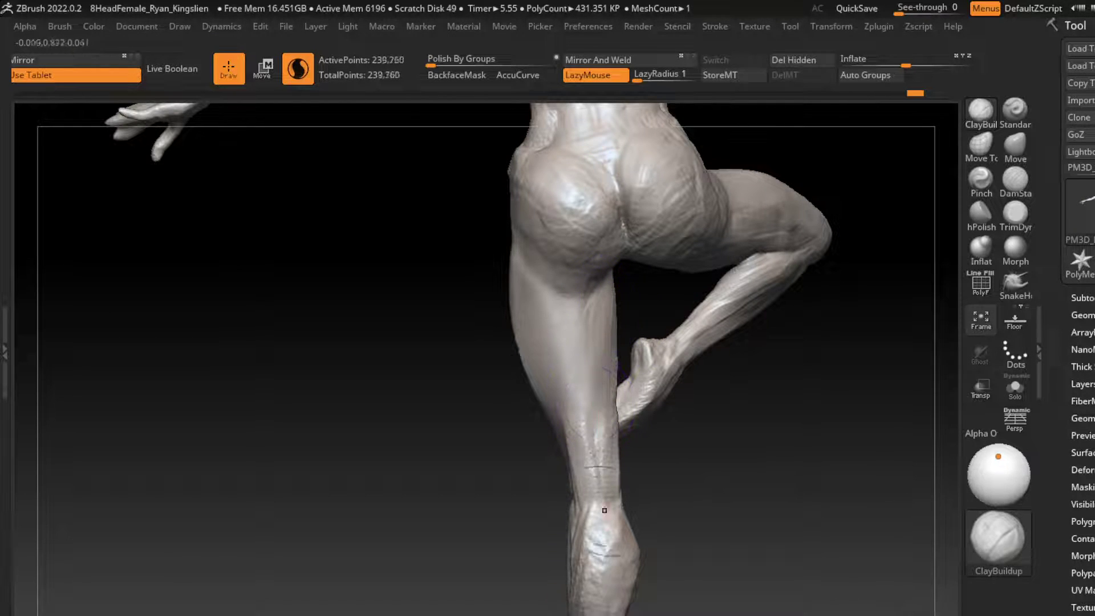
# Sculpt the knee and upper shin, then smooth the shin surface.
pyautogui.keyDown('alt'); pyautogui.moveTo(638, 508); pyautogui.dragTo(638, 439); pyautogui.keyUp('alt')
pyautogui.press('s')
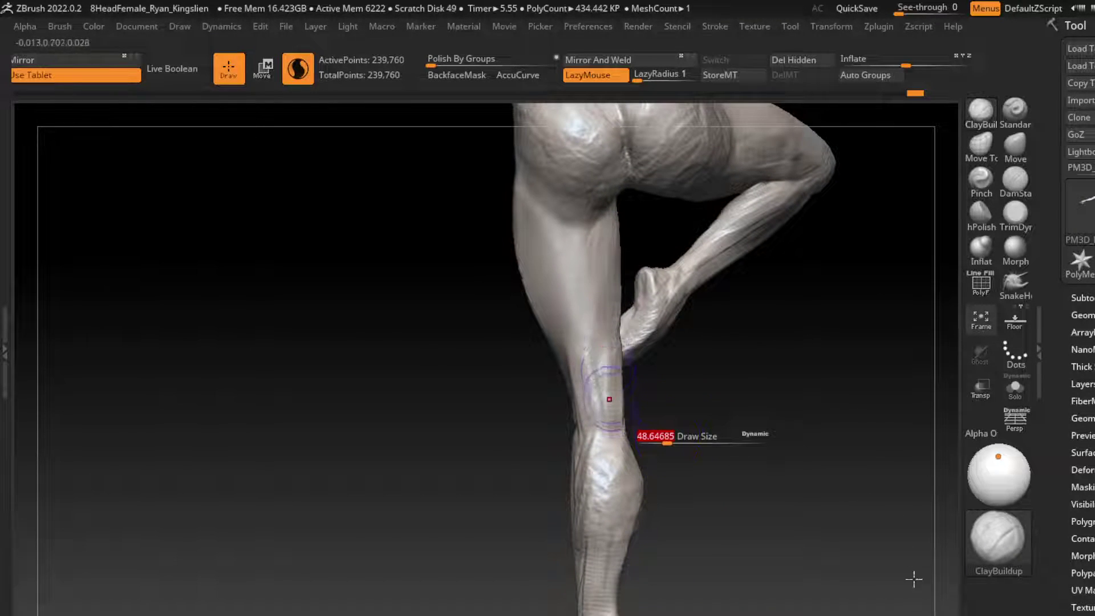
pyautogui.moveTo(609, 399)
pyautogui.mouseDown()
pyautogui.moveTo(606, 449)
pyautogui.moveTo(613, 407)
pyautogui.mouseUp()
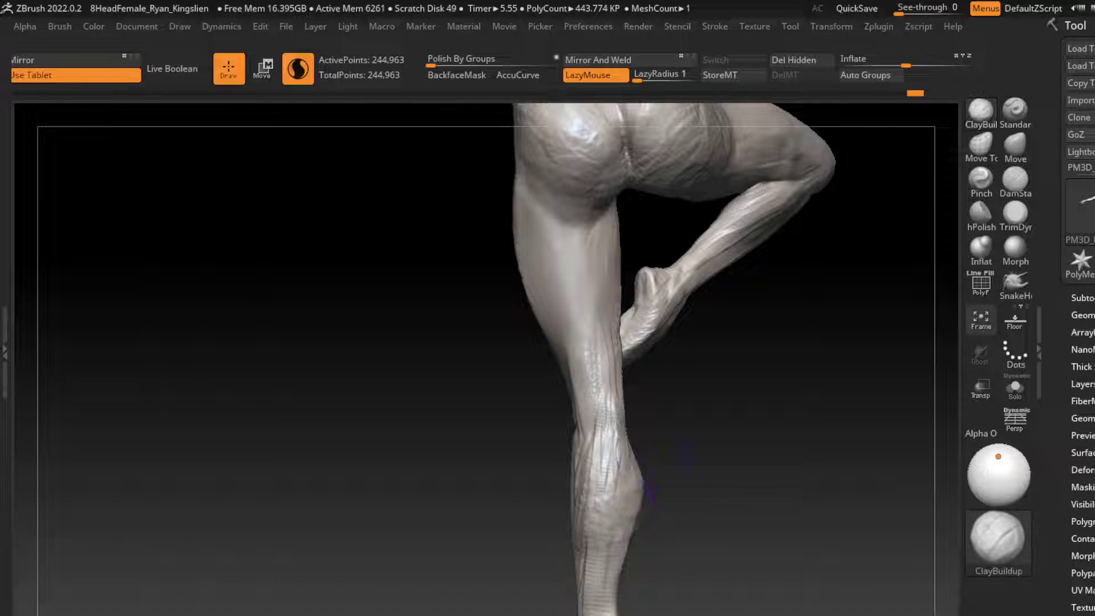
pyautogui.moveTo(613, 459); pyautogui.dragTo(604, 388)
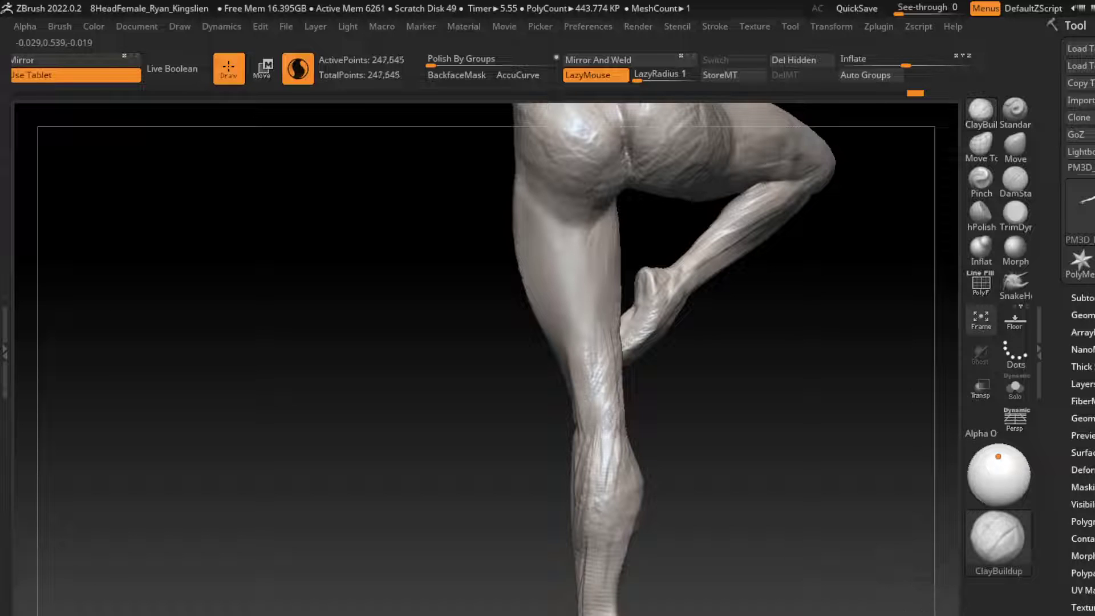
pyautogui.moveTo(613, 433); pyautogui.dragTo(627, 496)
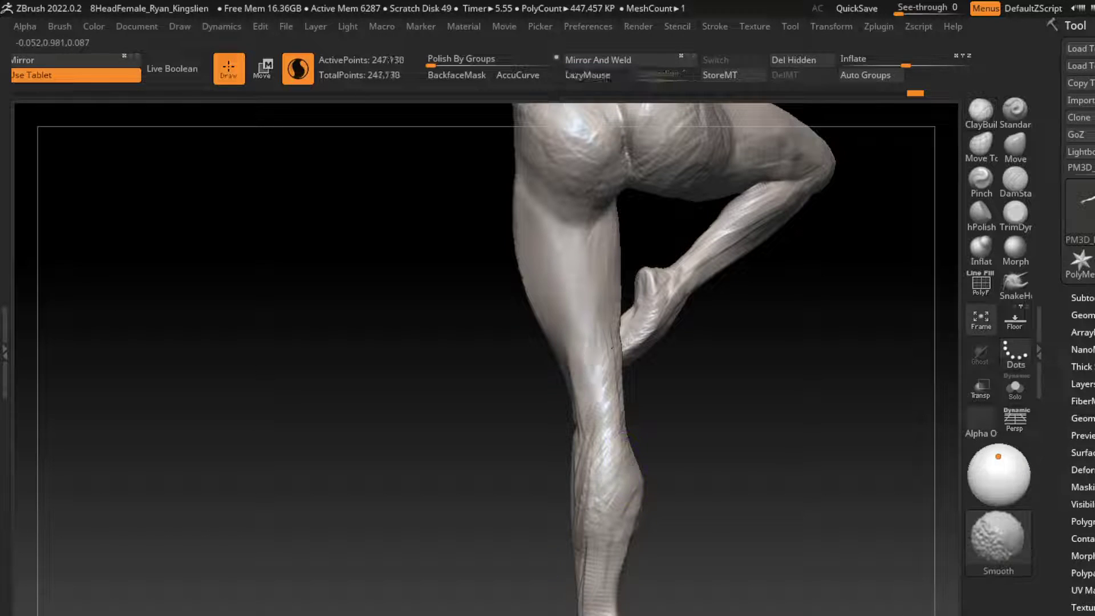
pyautogui.moveTo(610, 459); pyautogui.dragTo(596, 451)
pyautogui.press('l')
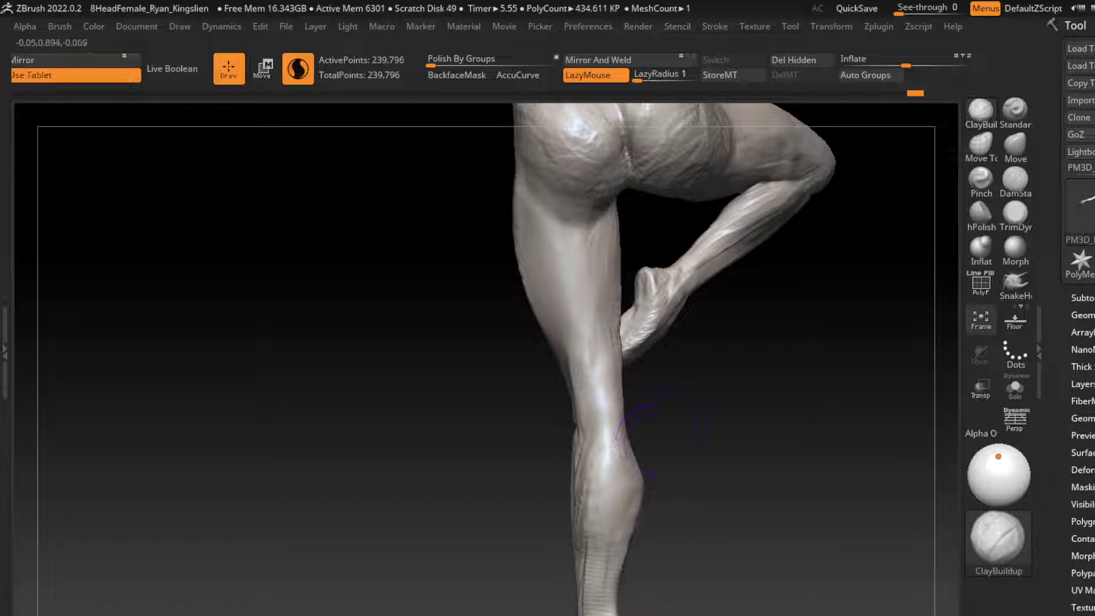
# Carve a DamStandard crease into the leg and build clay over the shin and calf.
pyautogui.click(1015, 179)
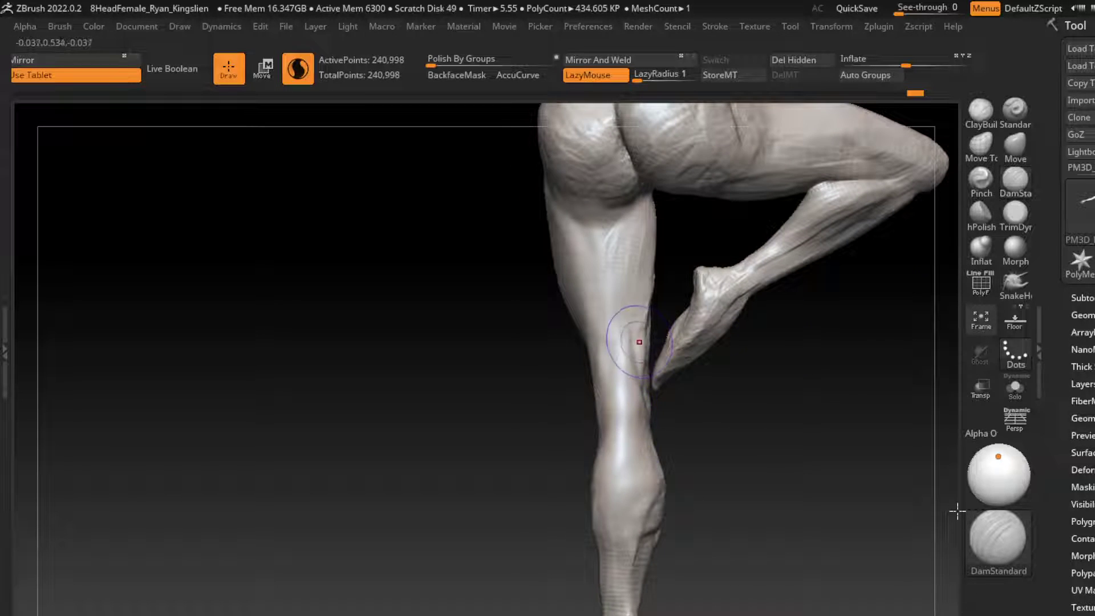
pyautogui.moveTo(912, 542); pyautogui.dragTo(765, 521)
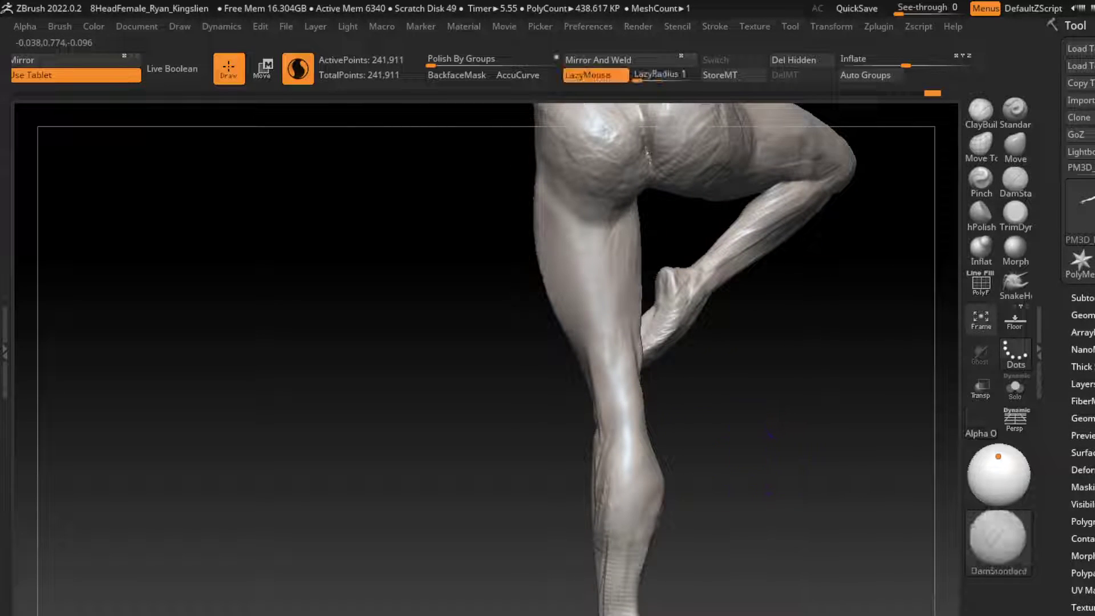
pyautogui.click(980, 110)
pyautogui.moveTo(856, 513); pyautogui.dragTo(742, 502)
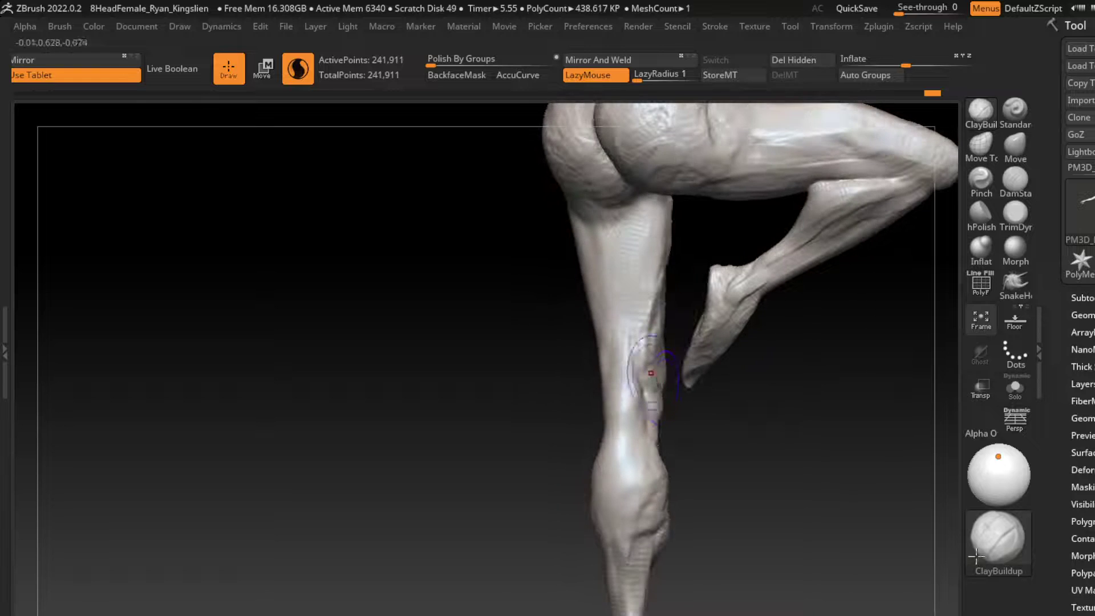
pyautogui.moveTo(642, 339)
pyautogui.mouseDown()
pyautogui.moveTo(650, 393)
pyautogui.moveTo(646, 333)
pyautogui.moveTo(653, 370)
pyautogui.mouseUp()
pyautogui.moveTo(639, 422); pyautogui.dragTo(650, 479)
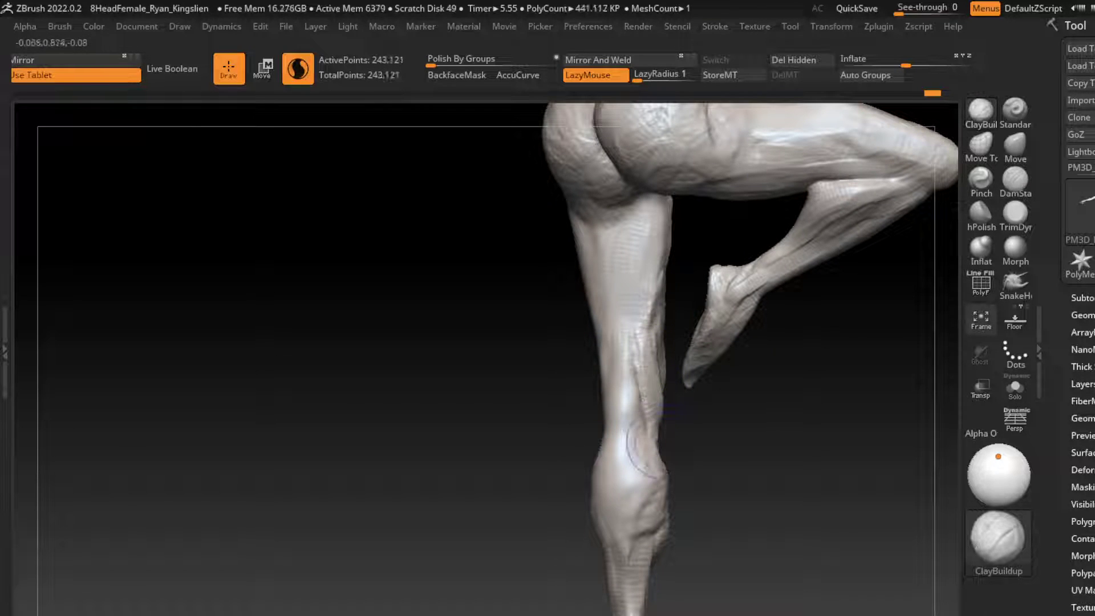
pyautogui.moveTo(653, 405); pyautogui.dragTo(642, 468)
pyautogui.moveTo(827, 513); pyautogui.dragTo(969, 577)
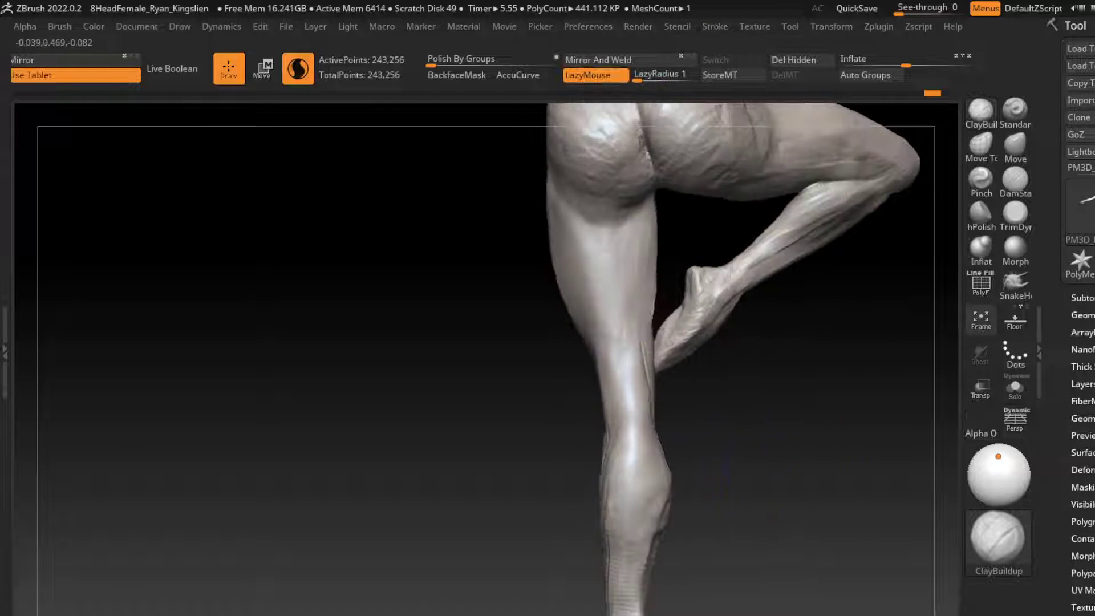
# Carve a crease below the knee and build clay along the shin.
pyautogui.moveTo(639, 406)
pyautogui.mouseDown()
pyautogui.moveTo(643, 473)
pyautogui.moveTo(634, 342)
pyautogui.mouseUp()
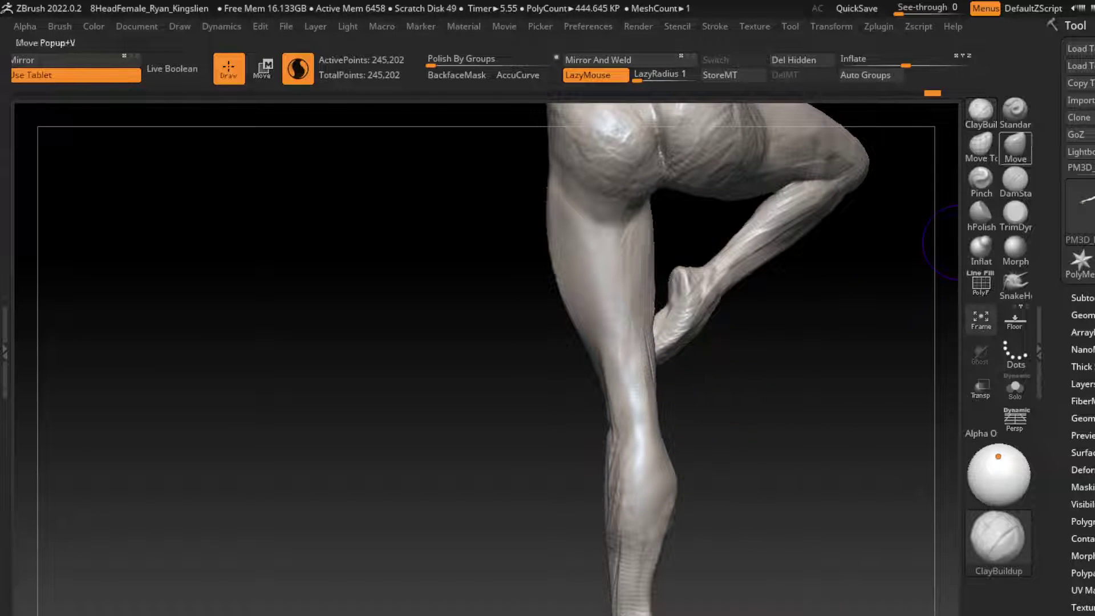
pyautogui.click(1015, 183)
pyautogui.moveTo(633, 417)
pyautogui.mouseDown()
pyautogui.moveTo(630, 336)
pyautogui.moveTo(623, 481)
pyautogui.moveTo(610, 350)
pyautogui.mouseUp()
pyautogui.click(981, 111)
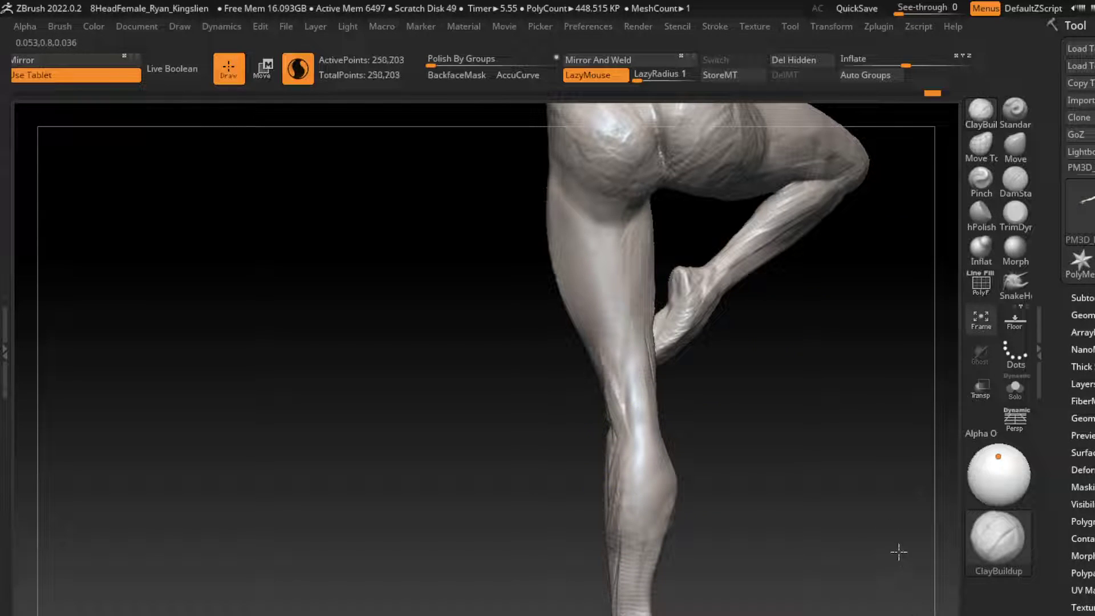
pyautogui.moveTo(610, 399); pyautogui.dragTo(596, 339)
pyautogui.moveTo(619, 419)
pyautogui.mouseDown()
pyautogui.moveTo(598, 313)
pyautogui.moveTo(602, 354)
pyautogui.mouseUp()
pyautogui.moveTo(624, 525); pyautogui.dragTo(602, 371)
# Smooth the new shin strokes, then build up and smooth the calf and lower shin.
pyautogui.moveTo(638, 491); pyautogui.dragTo(626, 553)
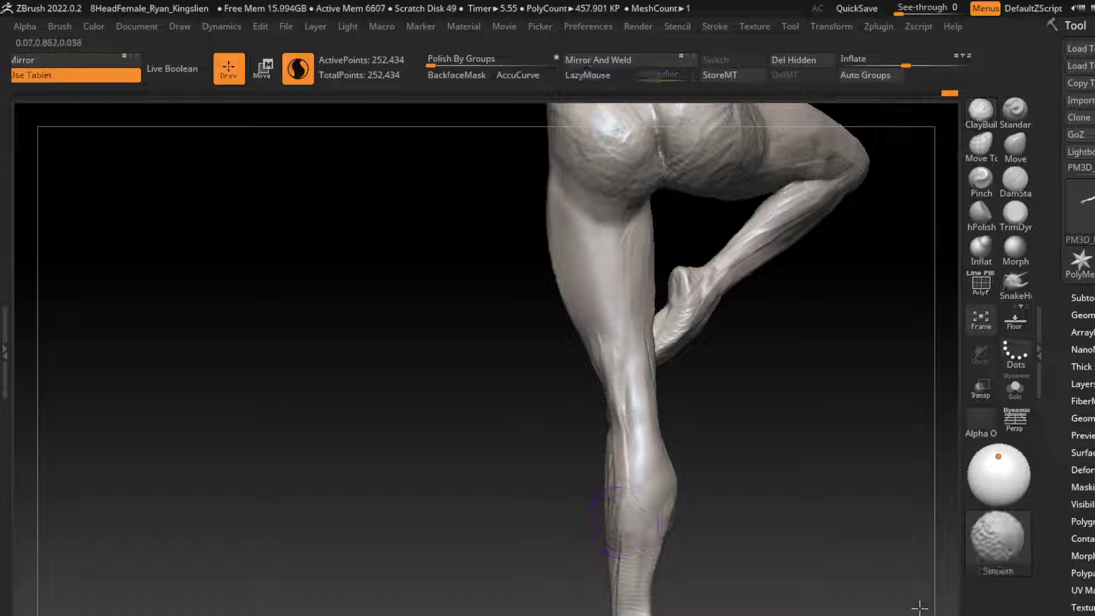
pyautogui.keyDown('shift'); pyautogui.moveTo(622, 473); pyautogui.dragTo(607, 393); pyautogui.keyUp('shift')
pyautogui.press('l')
pyautogui.keyDown('alt'); pyautogui.moveTo(743, 498); pyautogui.dragTo(754, 424); pyautogui.keyUp('alt')
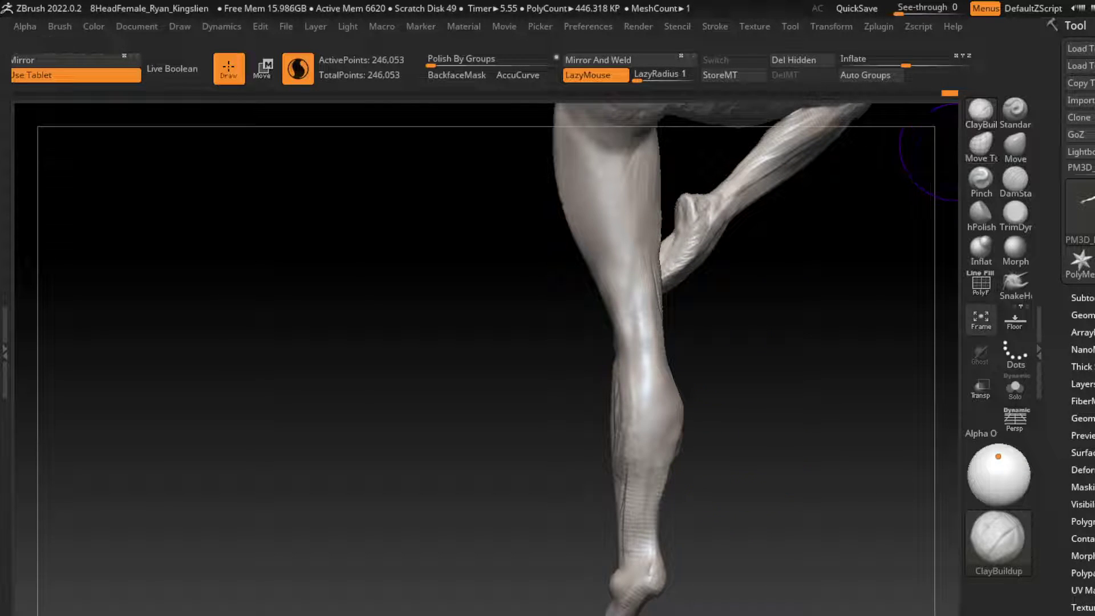
pyautogui.moveTo(656, 433); pyautogui.dragTo(645, 485)
pyautogui.moveTo(770, 428)
pyautogui.mouseDown()
pyautogui.moveTo(684, 443)
pyautogui.moveTo(678, 484)
pyautogui.mouseUp()
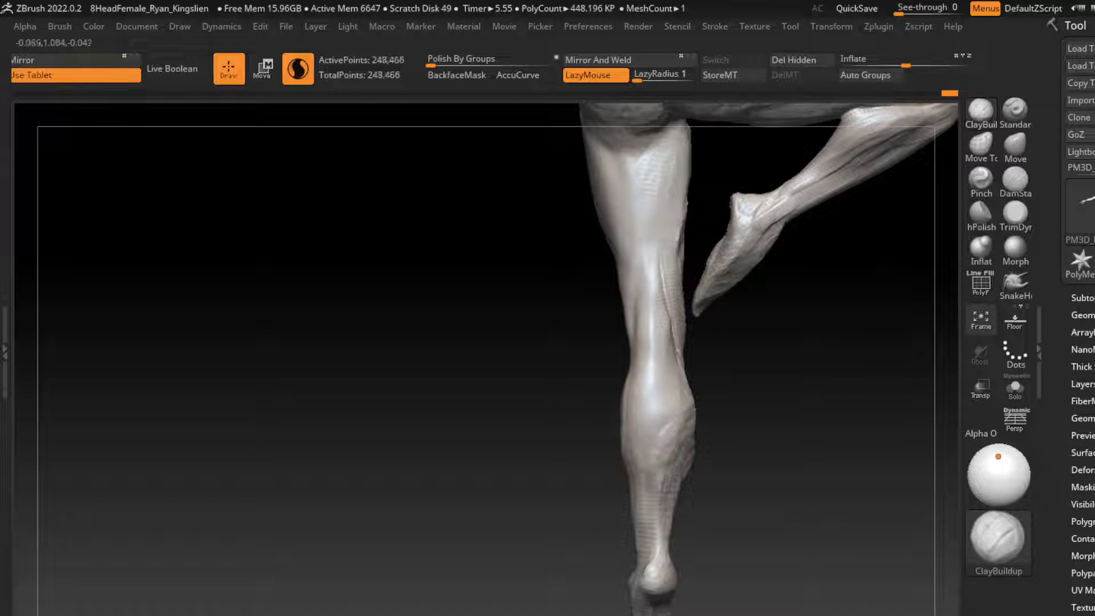
pyautogui.moveTo(798, 456); pyautogui.dragTo(742, 456)
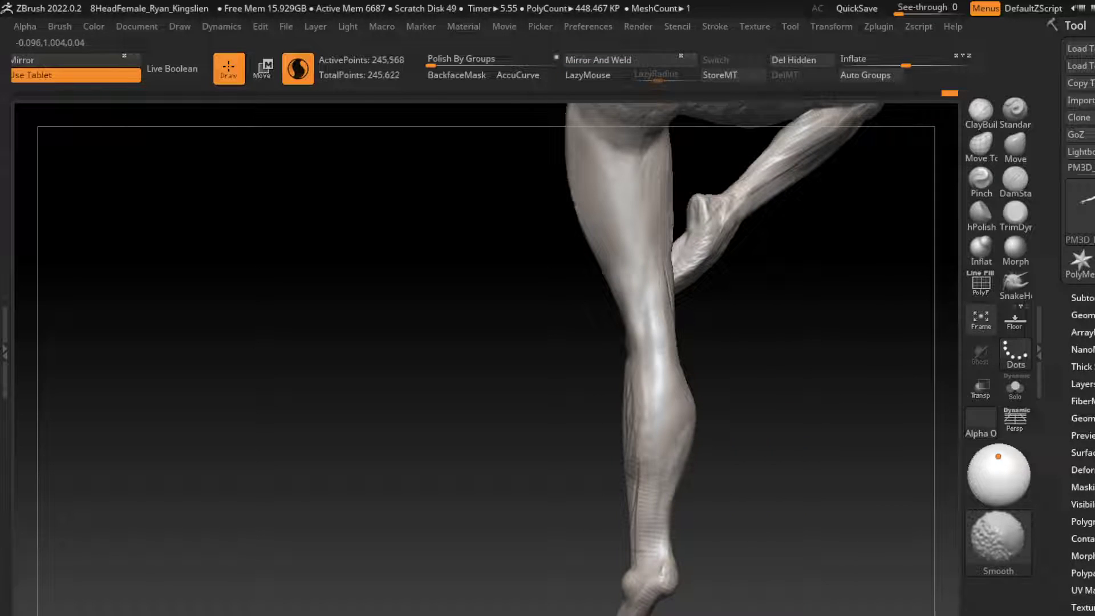
pyautogui.keyDown('shift'); pyautogui.moveTo(671, 482); pyautogui.dragTo(672, 499); pyautogui.keyUp('shift')
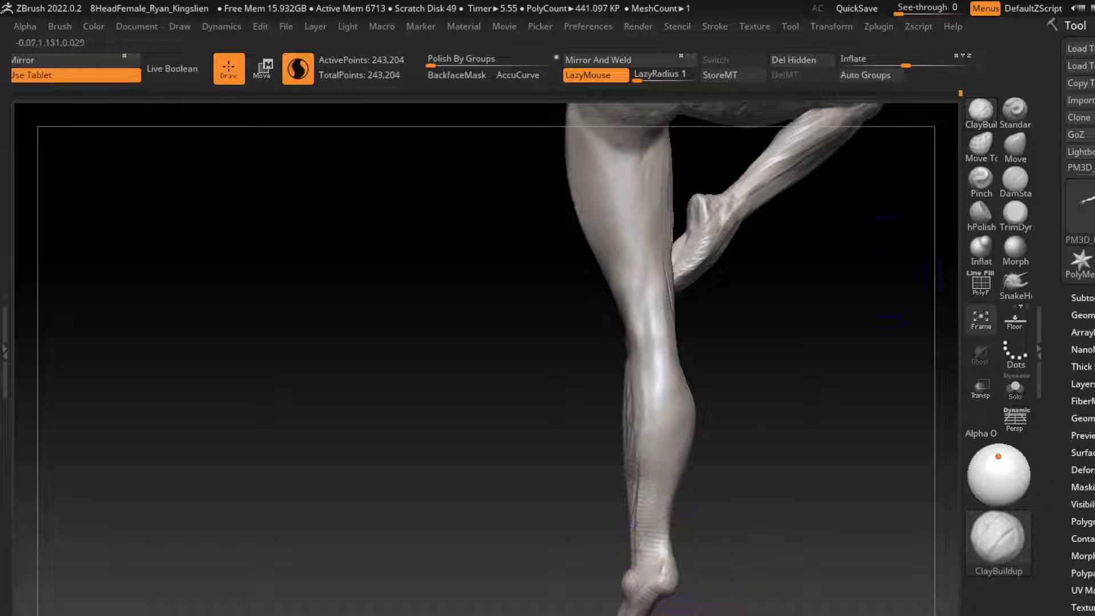
# Add two long ClayBuildup strokes down the shin after briefly trying the Move brush.
pyautogui.press('b')
pyautogui.press('m')
pyautogui.press('v')
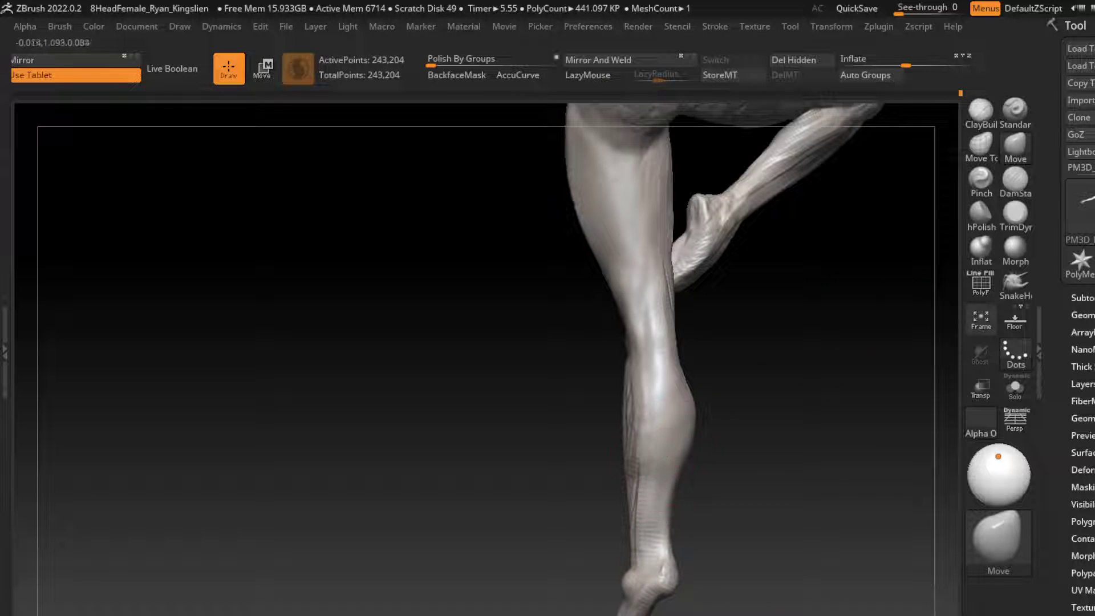
pyautogui.press('b')
pyautogui.press('c')
pyautogui.press('b')
pyautogui.moveTo(656, 399); pyautogui.dragTo(650, 484)
pyautogui.moveTo(650, 425); pyautogui.dragTo(647, 545)
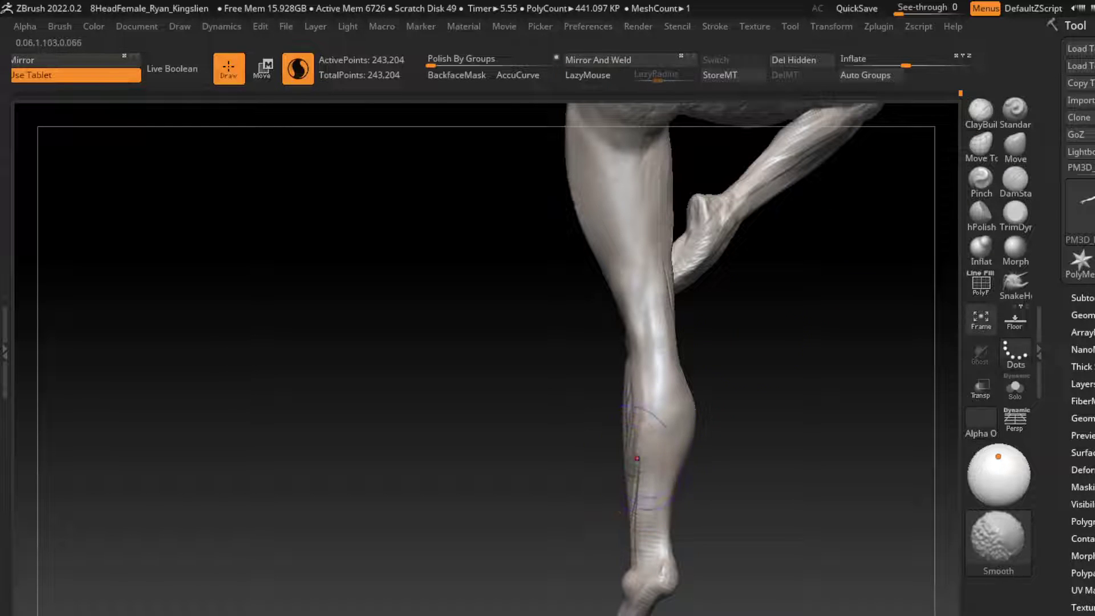
pyautogui.press('b')
# Flatten and even out the shin surface with TrimDynamic.
pyautogui.press('t')
pyautogui.press('d')
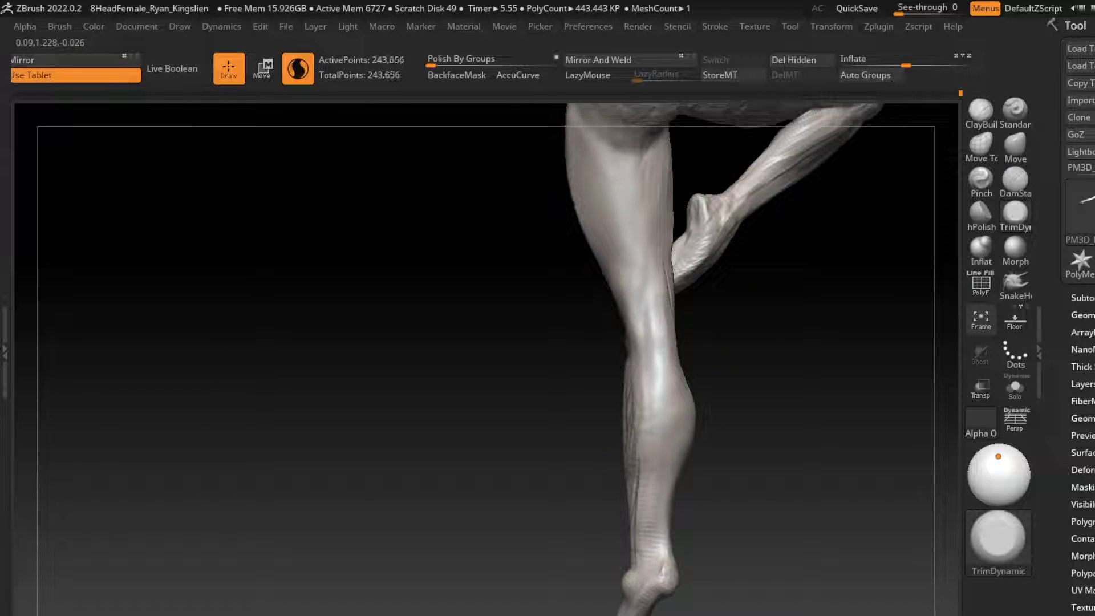
pyautogui.moveTo(631, 448); pyautogui.dragTo(630, 527)
pyautogui.moveTo(646, 403); pyautogui.dragTo(637, 497)
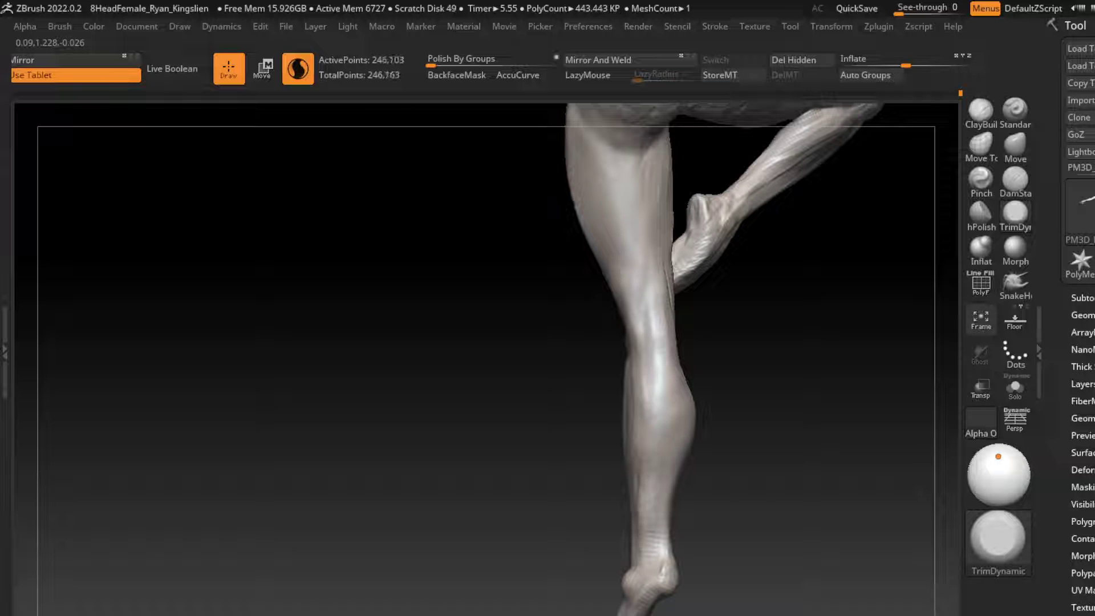
pyautogui.press('b')
pyautogui.press('c')
pyautogui.press('b')
# Build and smooth a final shin stroke, then orbit to frame the standing foot.
pyautogui.moveTo(713, 513)
pyautogui.mouseDown()
pyautogui.moveTo(613, 527)
pyautogui.moveTo(622, 439)
pyautogui.mouseUp()
pyautogui.moveTo(613, 542); pyautogui.dragTo(607, 422)
pyautogui.moveTo(798, 456); pyautogui.dragTo(733, 420)
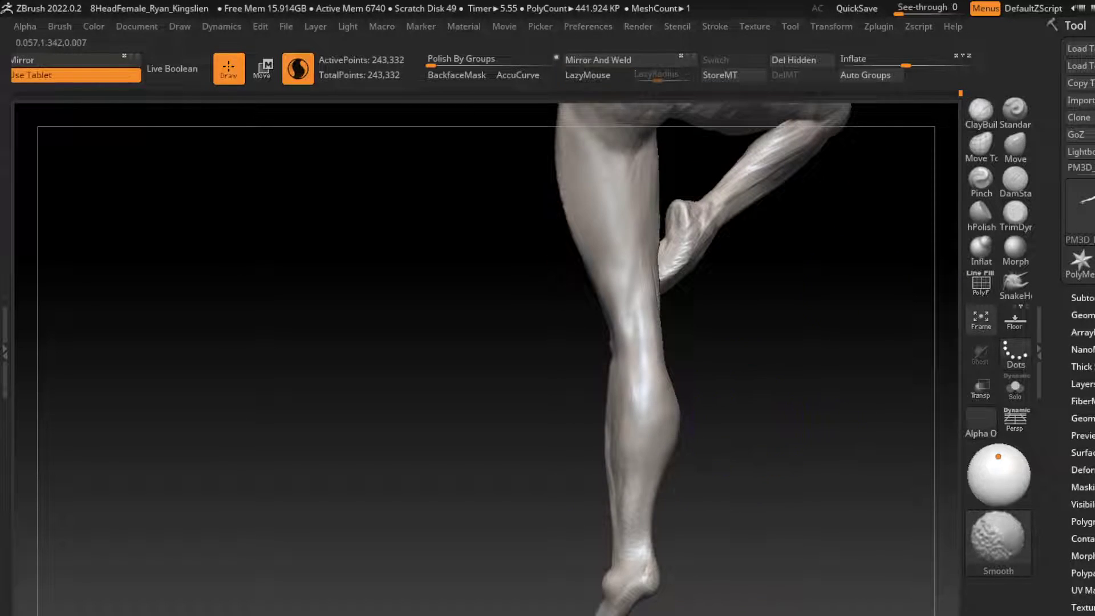
pyautogui.moveTo(713, 513); pyautogui.dragTo(730, 519)
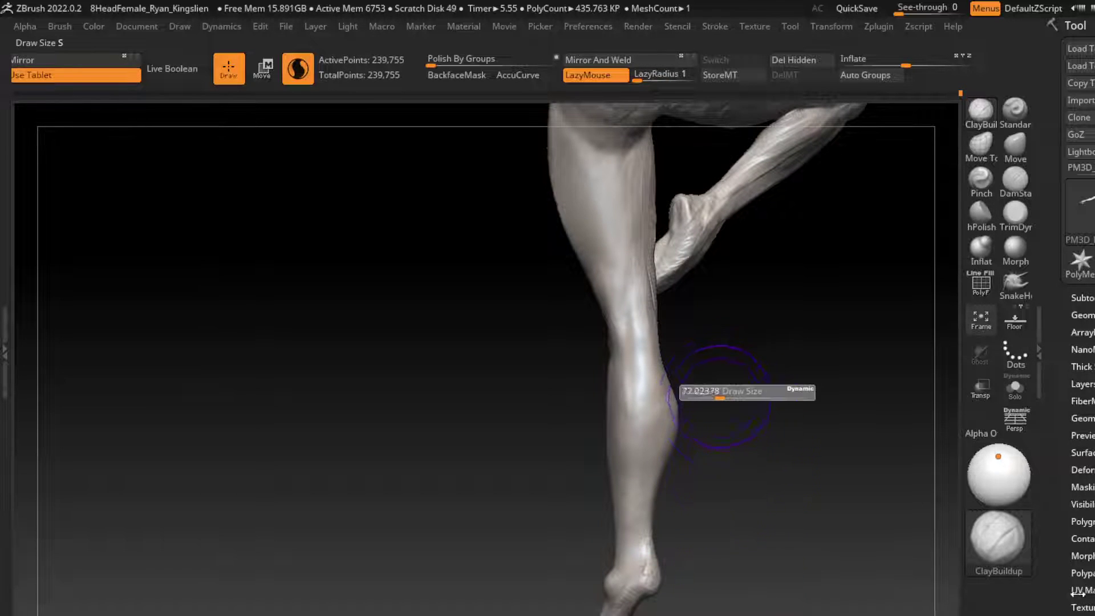
pyautogui.moveTo(713, 456); pyautogui.dragTo(881, 502)
pyautogui.moveTo(863, 559)
pyautogui.mouseDown()
pyautogui.moveTo(773, 365)
pyautogui.moveTo(810, 371)
pyautogui.mouseUp()
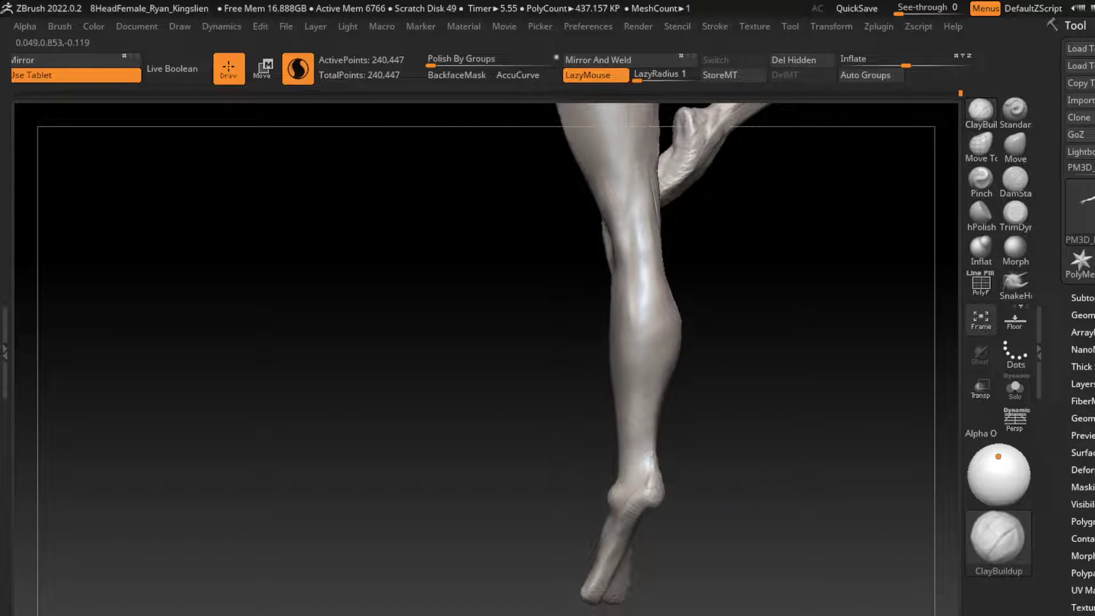
# Round out the back of the heel with the Move brush.
pyautogui.click(1014, 147)
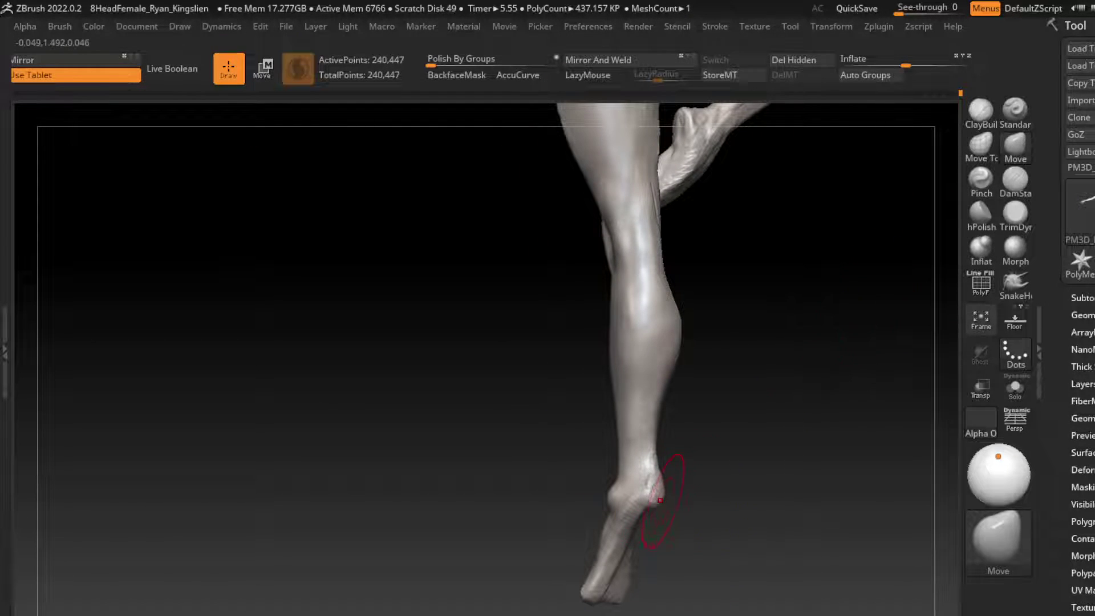
pyautogui.moveTo(660, 491); pyautogui.dragTo(668, 492)
pyautogui.moveTo(649, 543); pyautogui.dragTo(670, 496)
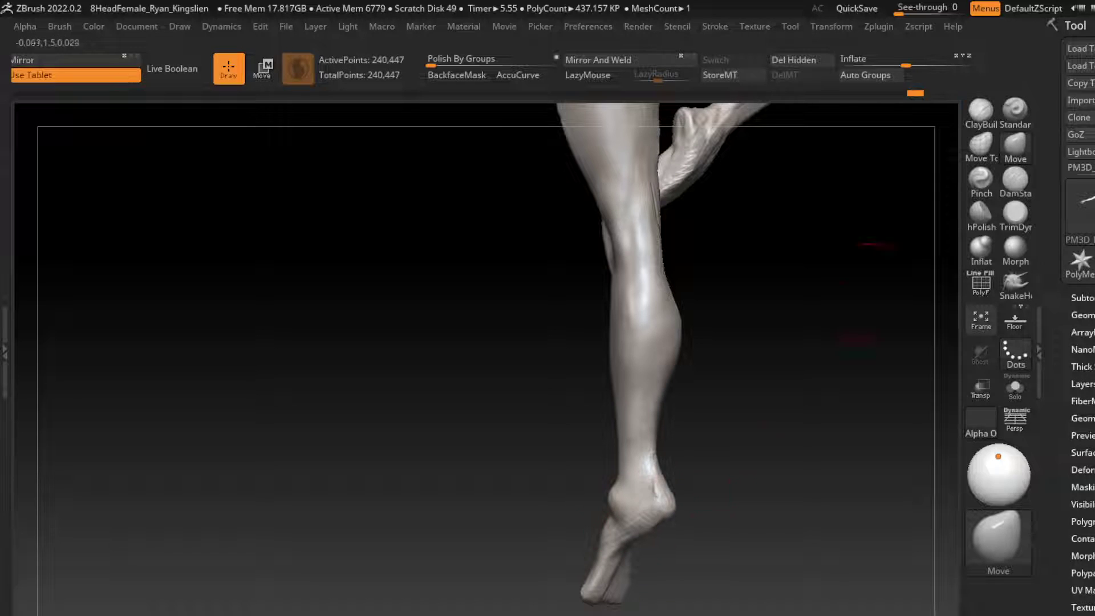
# Sculpt the heel, ankle and Achilles tendon with ClayBuildup strokes.
pyautogui.click(1015, 213)
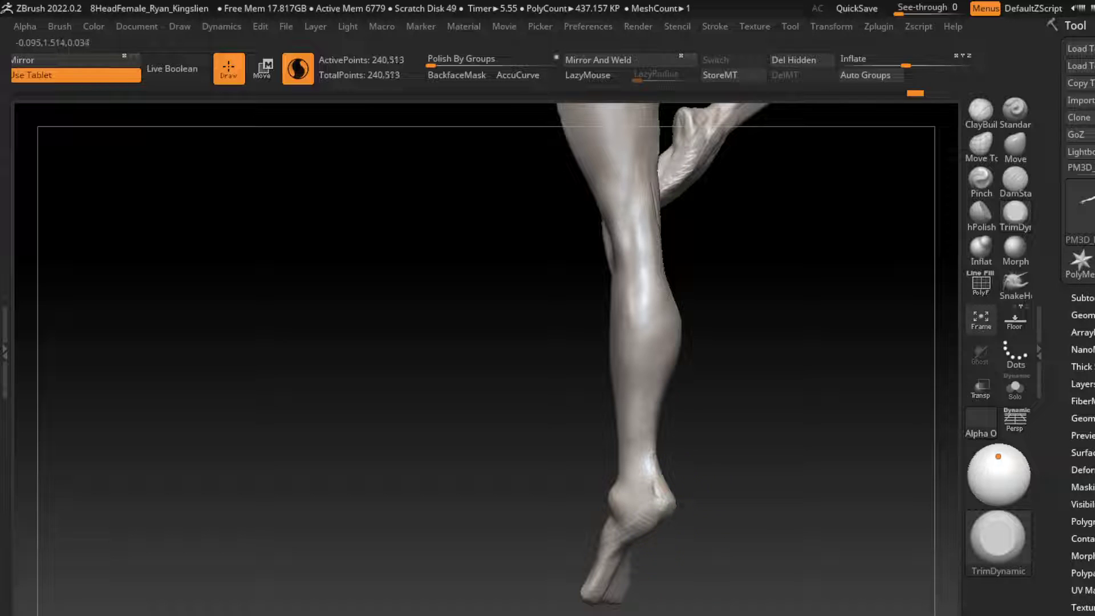
pyautogui.press('b')
pyautogui.press('c')
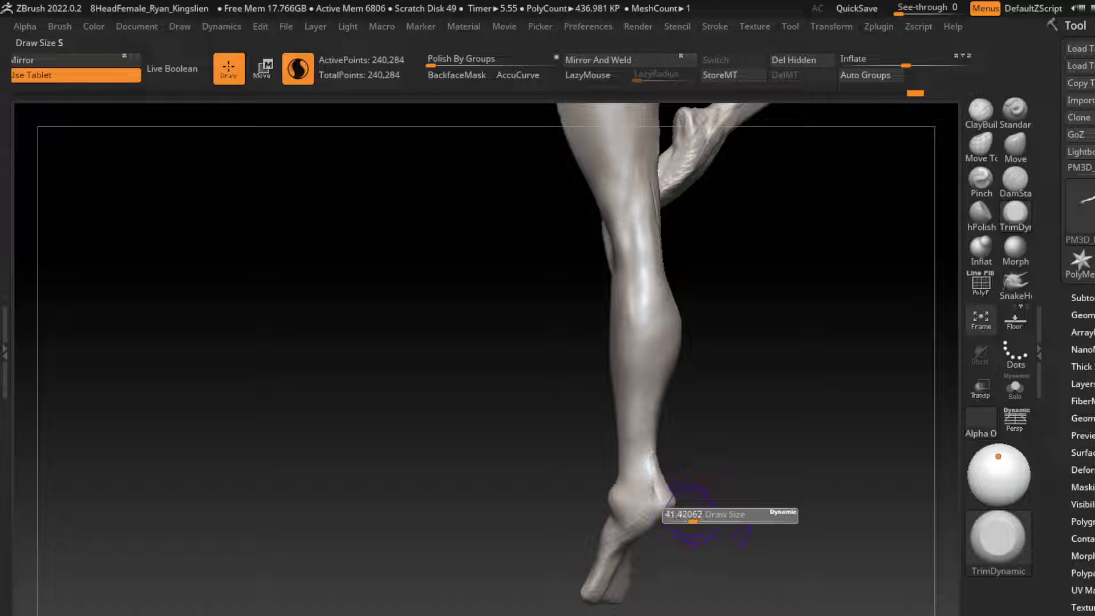
pyautogui.press('b')
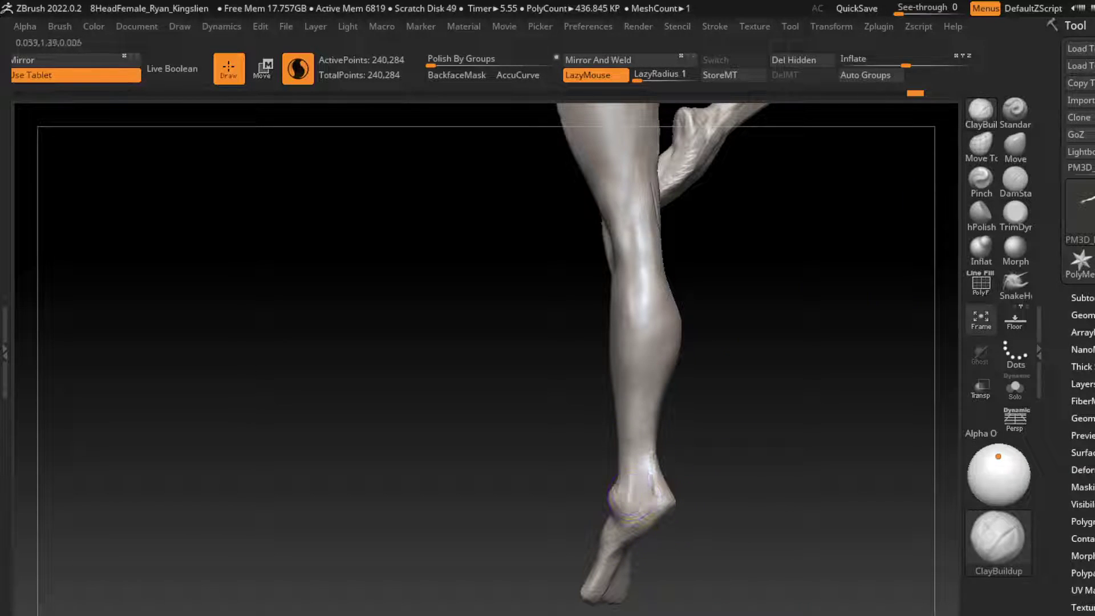
pyautogui.moveTo(633, 502)
pyautogui.mouseDown()
pyautogui.moveTo(619, 490)
pyautogui.moveTo(620, 544)
pyautogui.mouseUp()
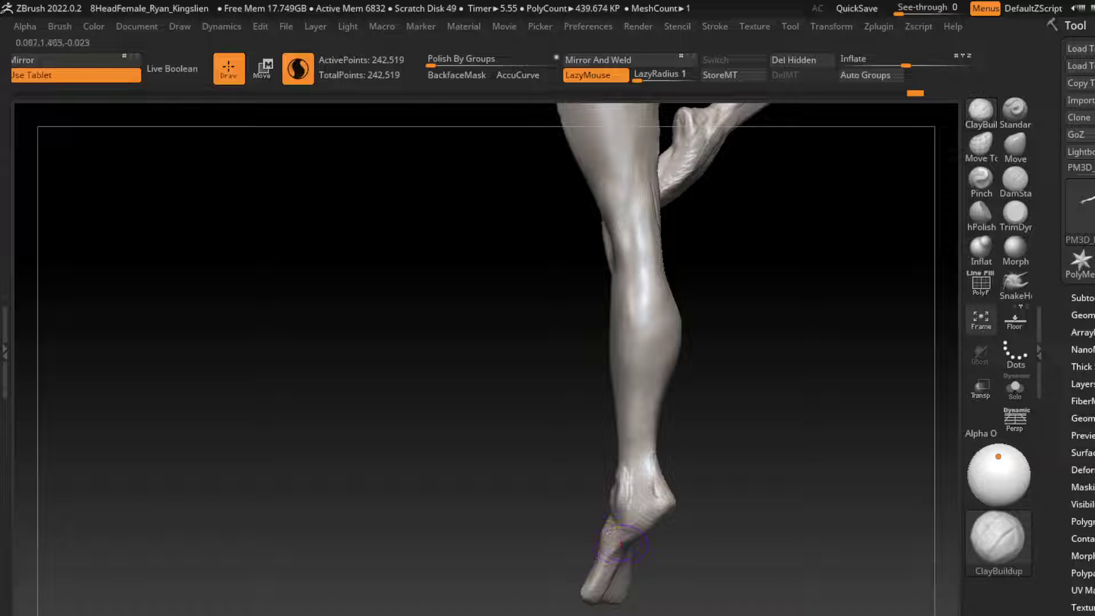
pyautogui.moveTo(625, 490); pyautogui.dragTo(636, 439)
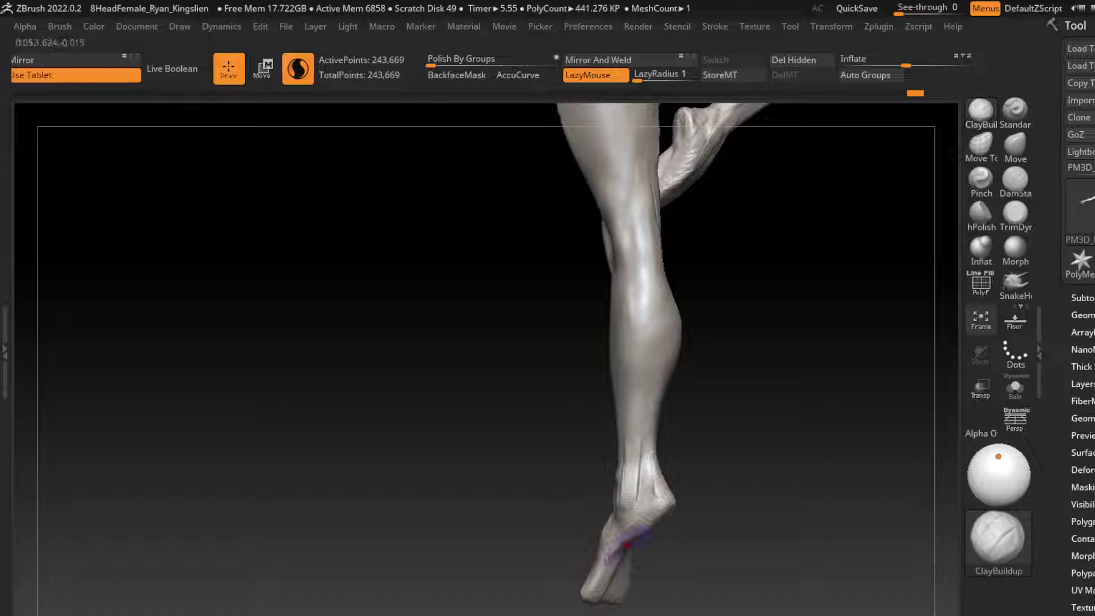
pyautogui.moveTo(648, 498); pyautogui.dragTo(648, 445)
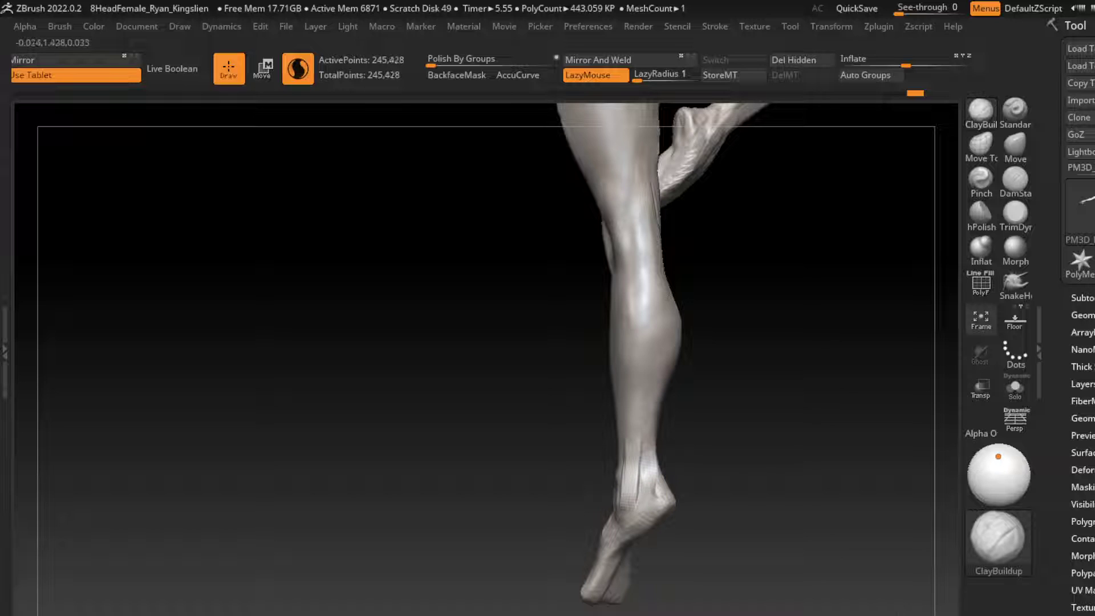
pyautogui.moveTo(650, 483); pyautogui.dragTo(626, 473)
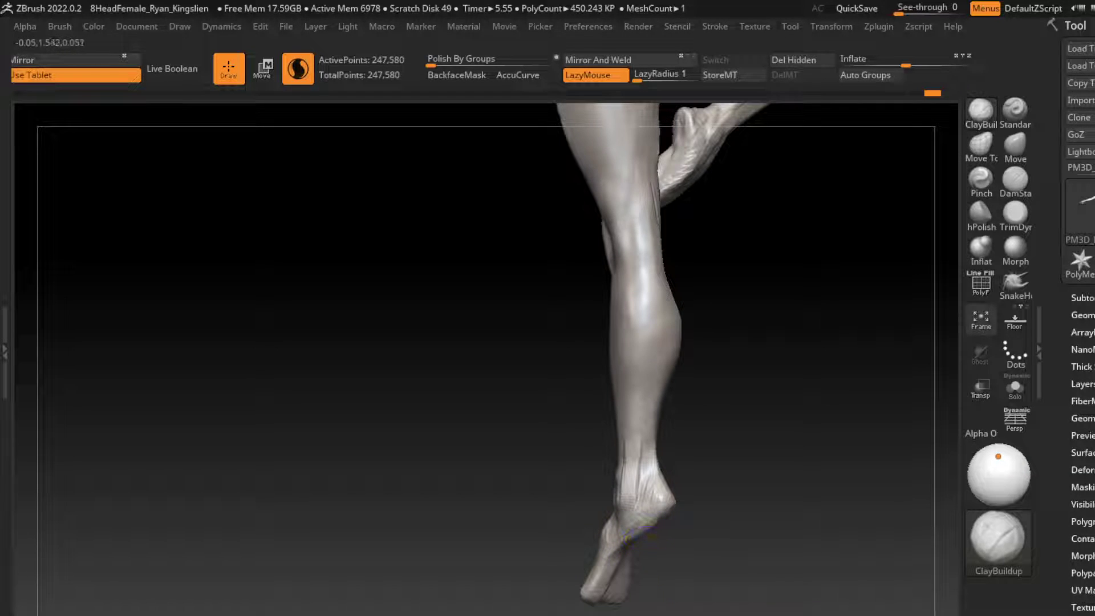
# Add heel detail, smooth the toes, and orbit to a side view of the foot.
pyautogui.moveTo(637, 528); pyautogui.dragTo(607, 567)
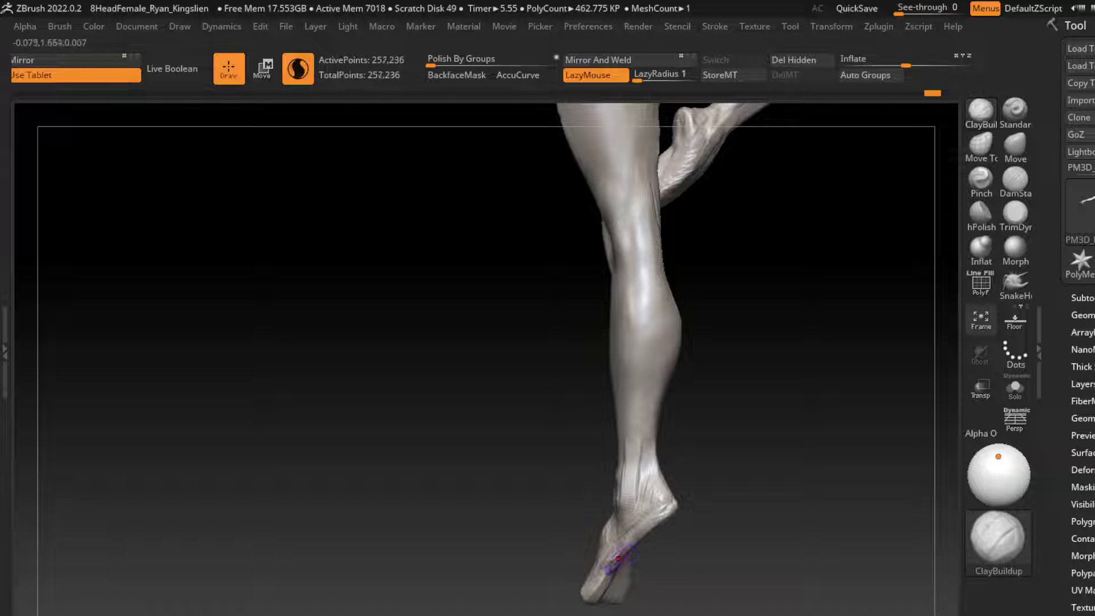
pyautogui.moveTo(619, 557)
pyautogui.keyDown('shift'); pyautogui.mouseDown()
pyautogui.moveTo(701, 576)
pyautogui.moveTo(696, 536)
pyautogui.mouseUp(); pyautogui.keyUp('shift')
pyautogui.press('s')
pyautogui.keyDown('shift'); pyautogui.moveTo(758, 548); pyautogui.dragTo(855, 548); pyautogui.keyUp('shift')
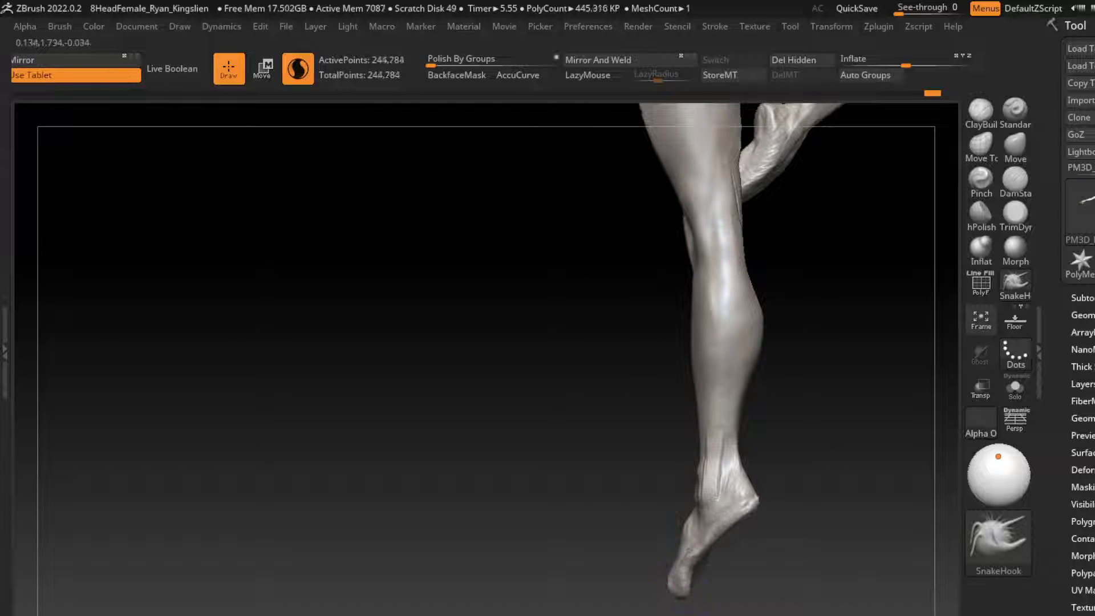
# Pull the toe tip down, smooth the ankle, and build clay on the standing ankle.
pyautogui.moveTo(681, 590); pyautogui.dragTo(676, 597)
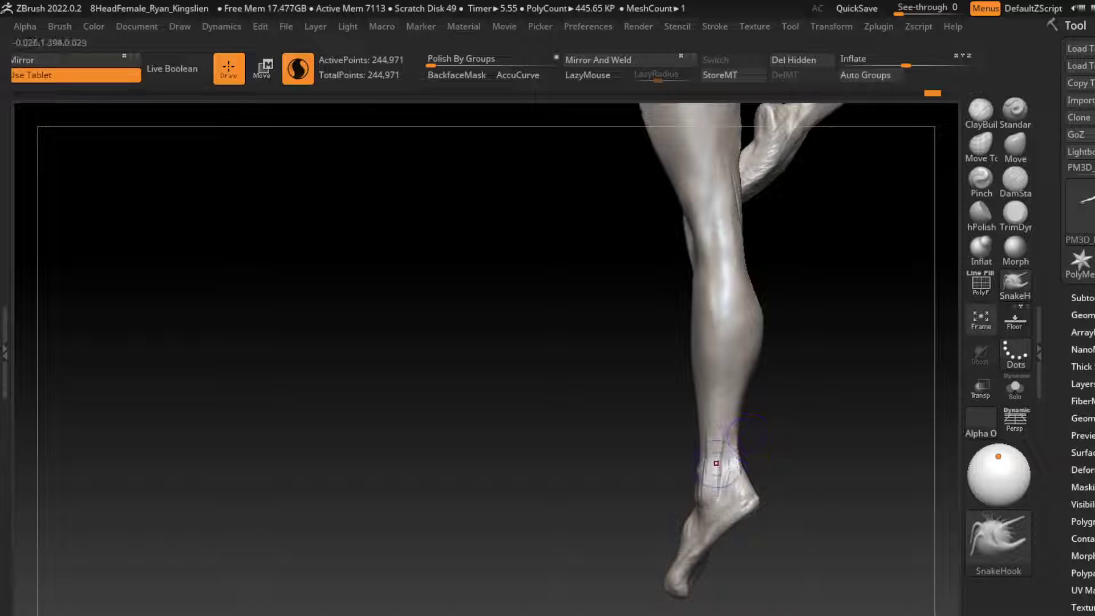
pyautogui.keyDown('shift'); pyautogui.moveTo(716, 463); pyautogui.dragTo(700, 472); pyautogui.keyUp('shift')
pyautogui.press('l')
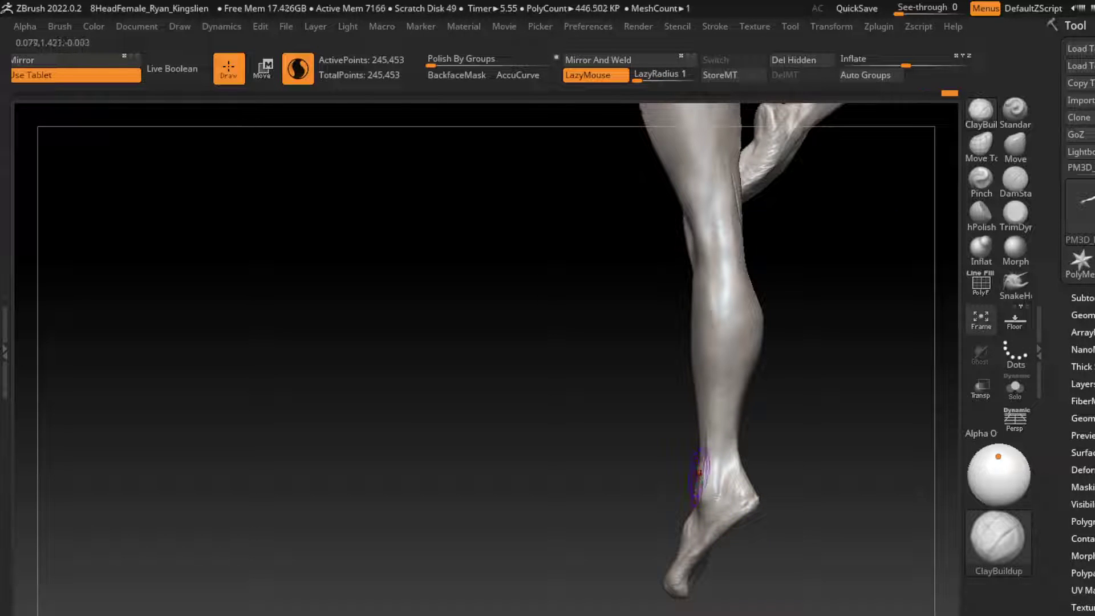
pyautogui.moveTo(827, 370)
pyautogui.mouseDown()
pyautogui.moveTo(697, 493)
pyautogui.moveTo(687, 485)
pyautogui.mouseUp()
pyautogui.moveTo(839, 464); pyautogui.dragTo(807, 471)
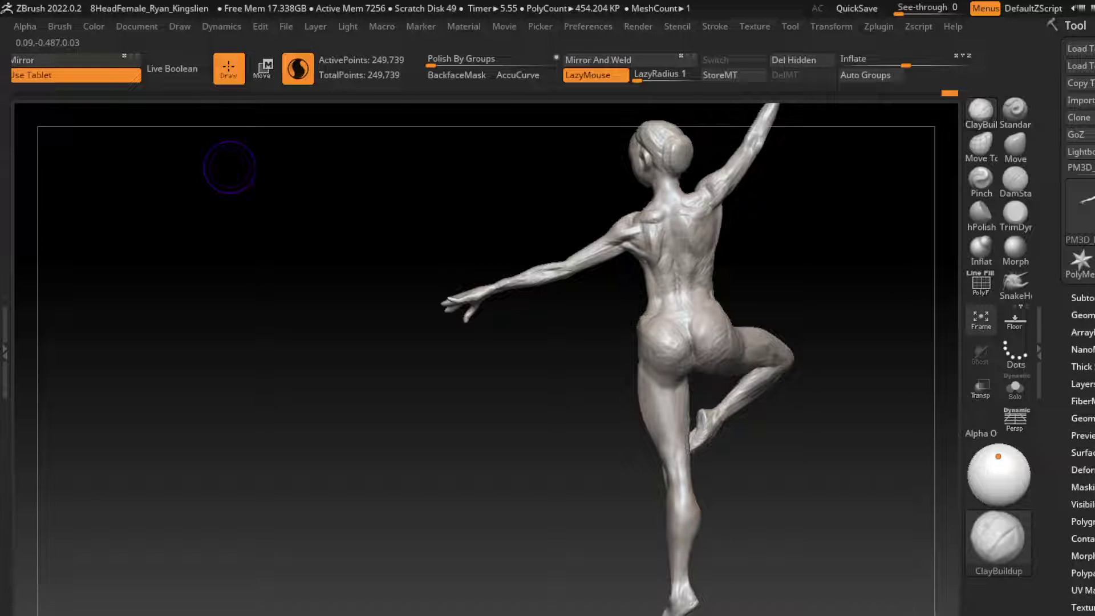
# Smooth the shoulder, build the rib side with LazyMouse, and carve a left-buttock crease.
pyautogui.moveTo(641, 236); pyautogui.dragTo(650, 245)
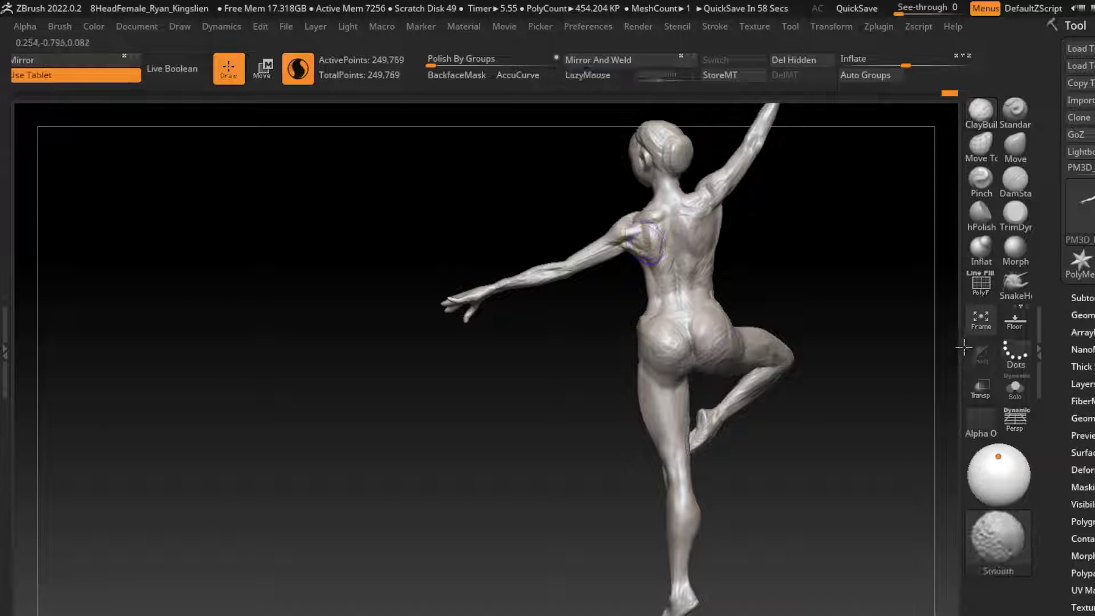
pyautogui.press('l')
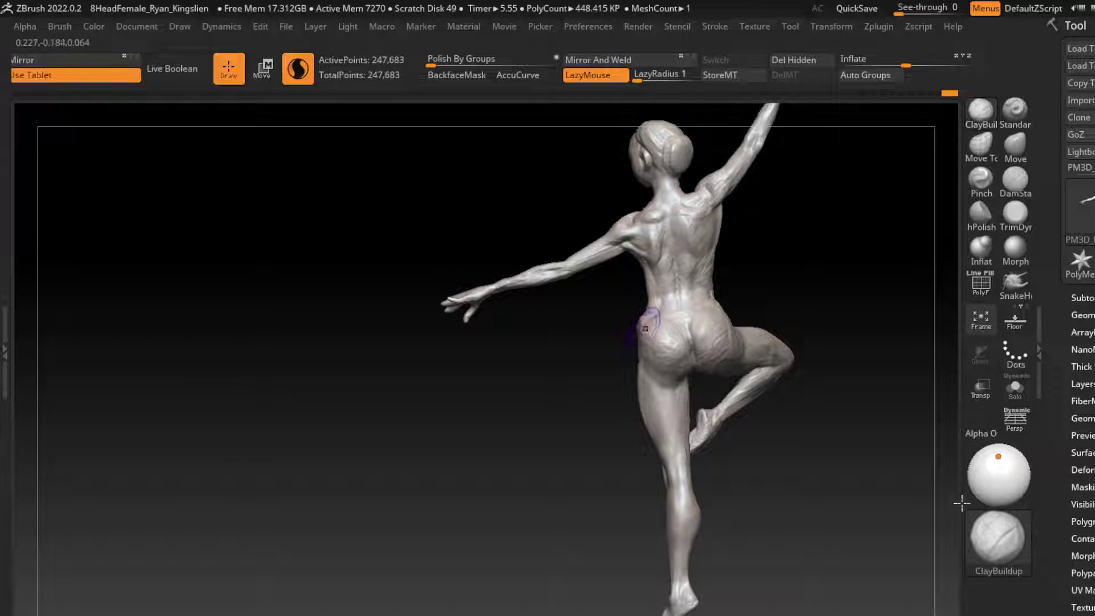
pyautogui.moveTo(645, 328)
pyautogui.mouseDown()
pyautogui.moveTo(628, 232)
pyautogui.moveTo(624, 243)
pyautogui.mouseUp()
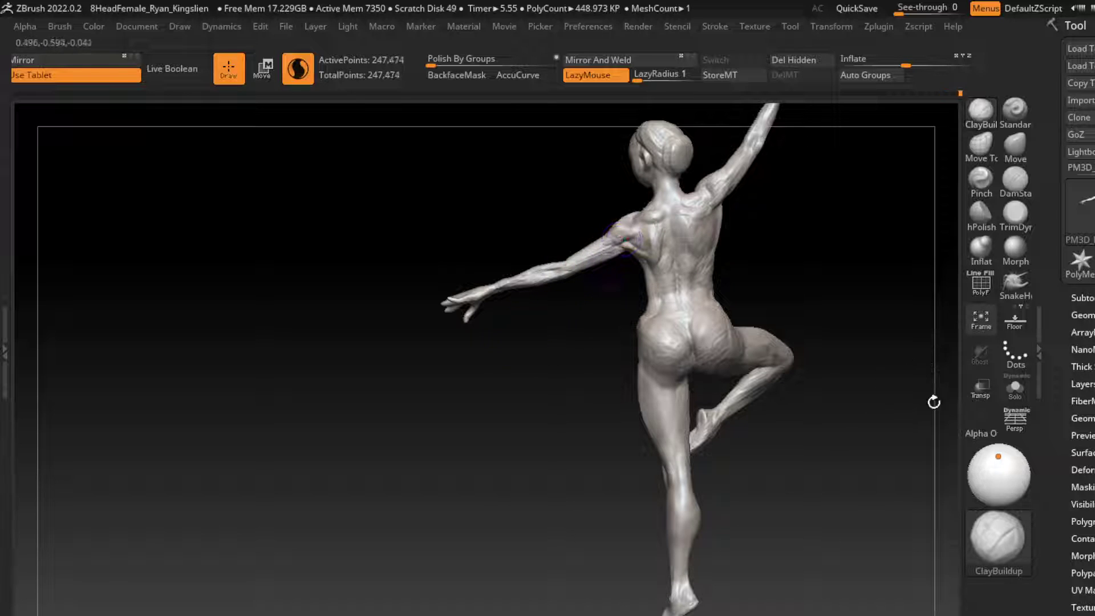
pyautogui.press('b')
pyautogui.press('d')
pyautogui.press('s')
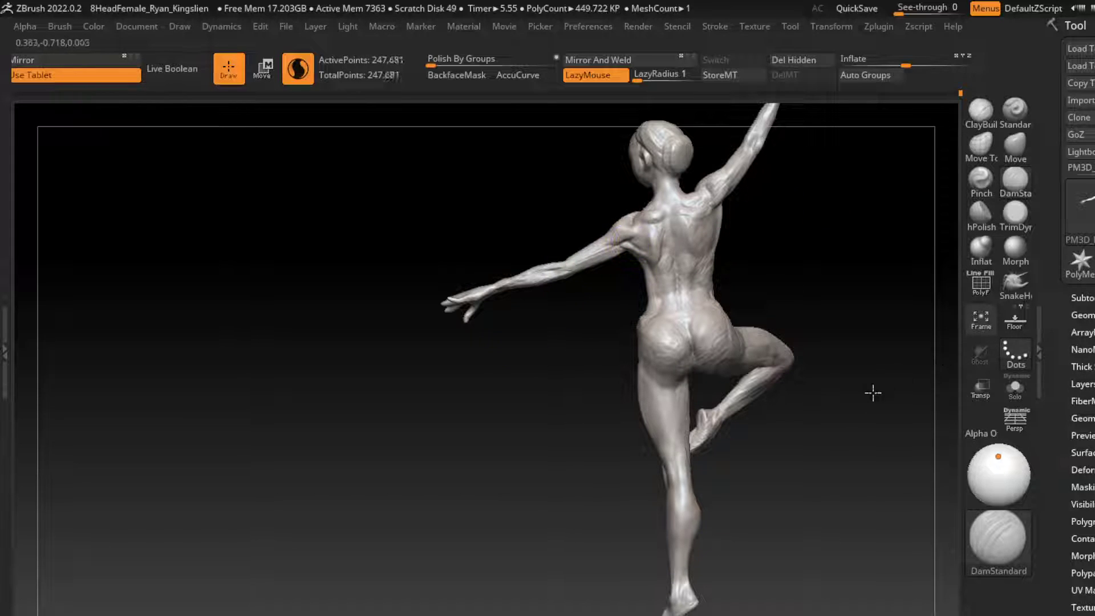
pyautogui.moveTo(676, 322); pyautogui.dragTo(665, 342)
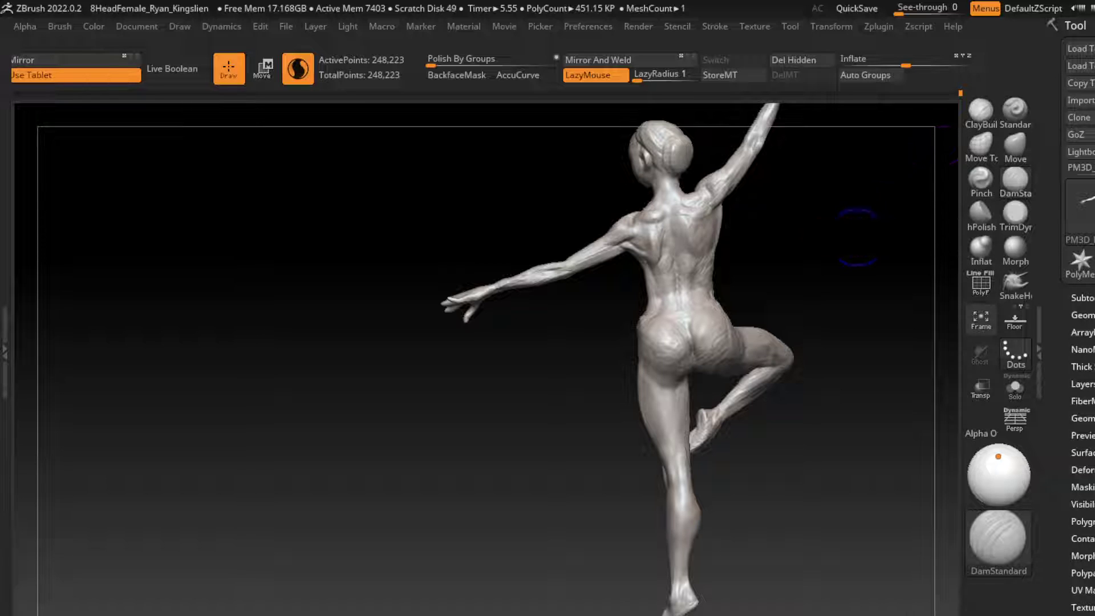
pyautogui.moveTo(661, 197)
pyautogui.keyDown('shift'); pyautogui.mouseDown()
pyautogui.moveTo(687, 205)
pyautogui.moveTo(646, 217)
pyautogui.moveTo(682, 197)
pyautogui.moveTo(656, 216)
pyautogui.mouseUp(); pyautogui.keyUp('shift')
# Build clay on the lower back and shoulder blade, then zoom onto the back and arm.
pyautogui.click(980, 111)
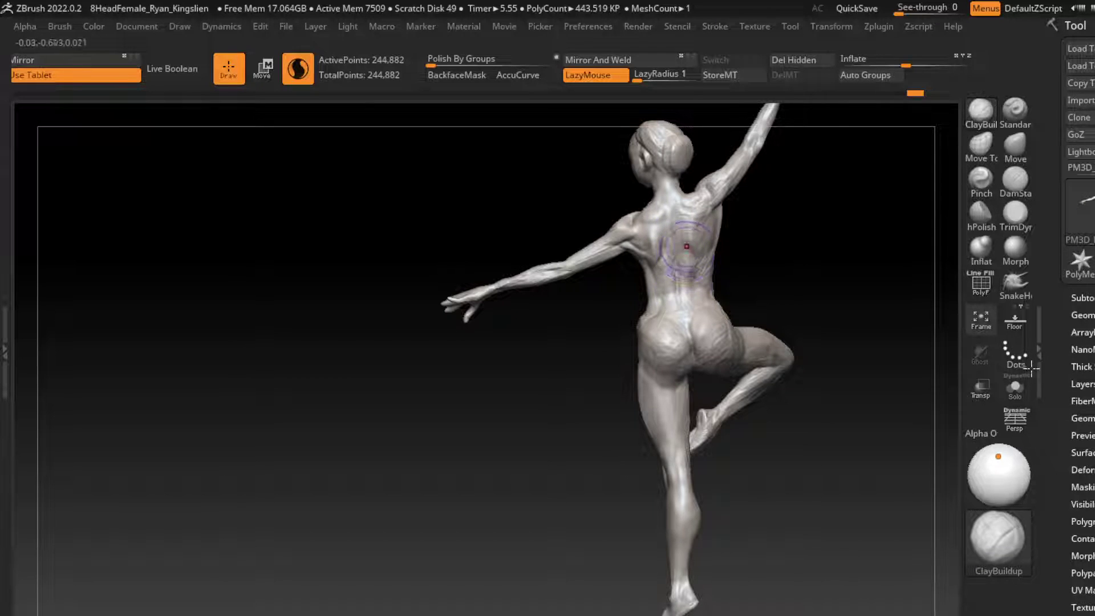
pyautogui.moveTo(686, 246)
pyautogui.mouseDown()
pyautogui.moveTo(705, 285)
pyautogui.moveTo(710, 219)
pyautogui.mouseUp()
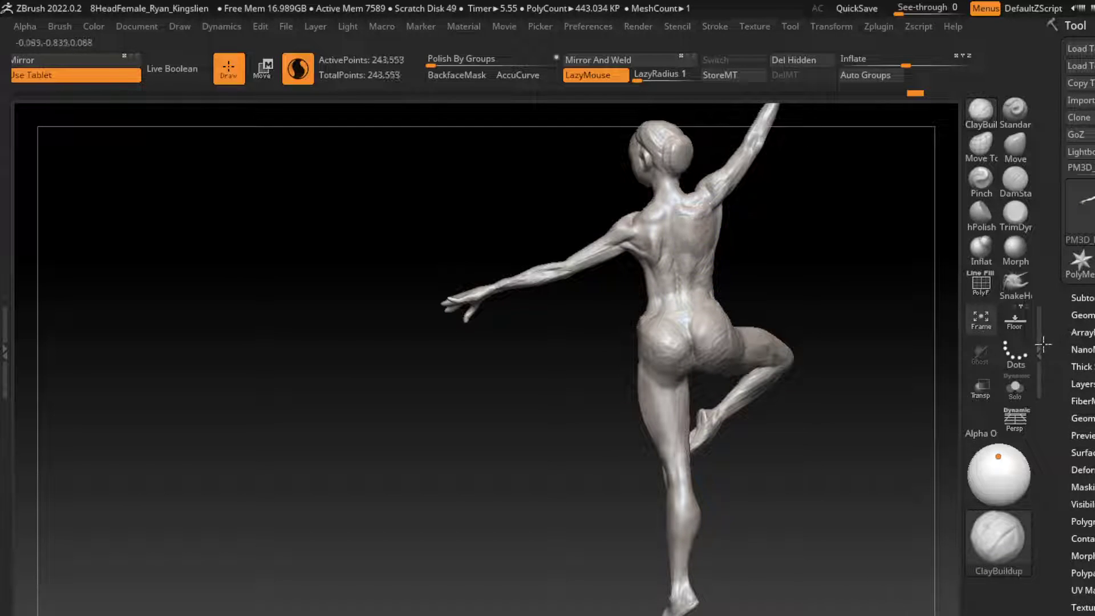
pyautogui.moveTo(673, 297); pyautogui.dragTo(701, 214)
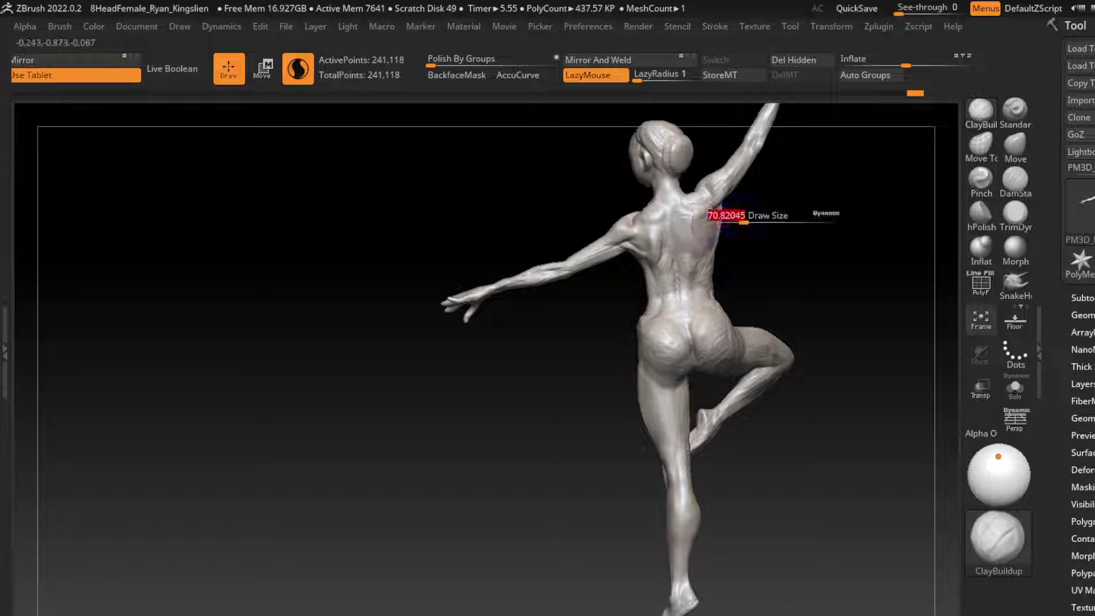
pyautogui.moveTo(719, 217)
pyautogui.mouseDown()
pyautogui.moveTo(890, 223)
pyautogui.moveTo(674, 194)
pyautogui.mouseUp()
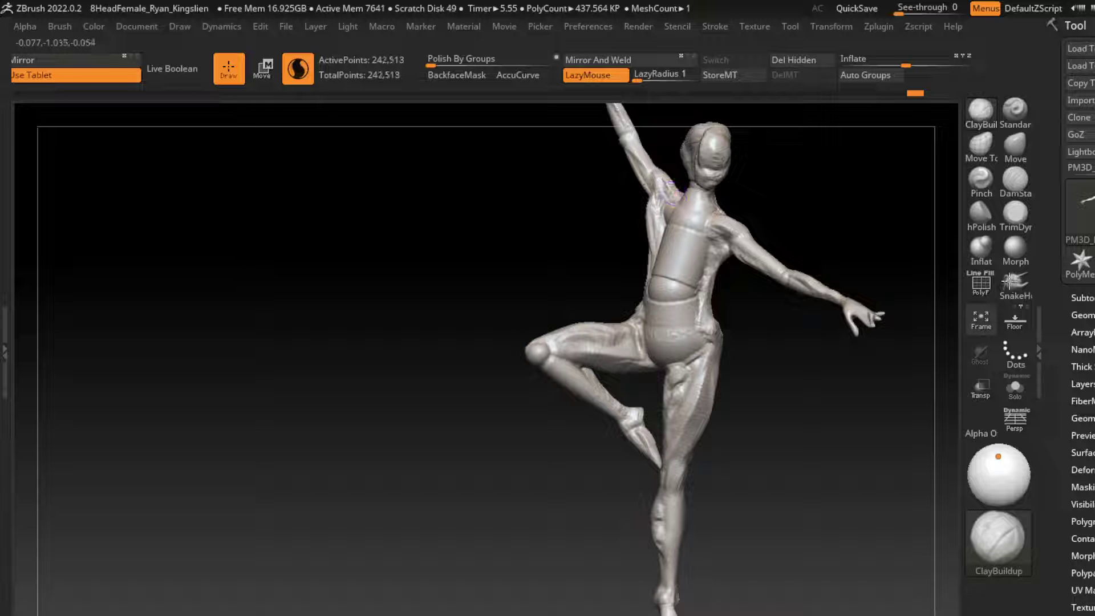
pyautogui.moveTo(887, 219); pyautogui.dragTo(814, 232)
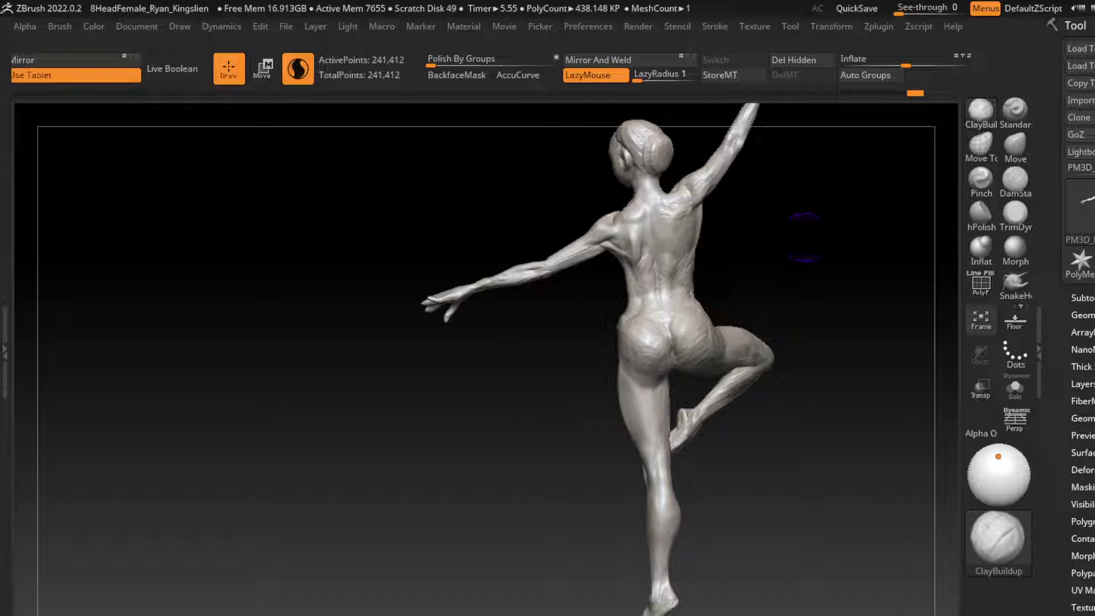
pyautogui.moveTo(694, 558); pyautogui.dragTo(787, 593)
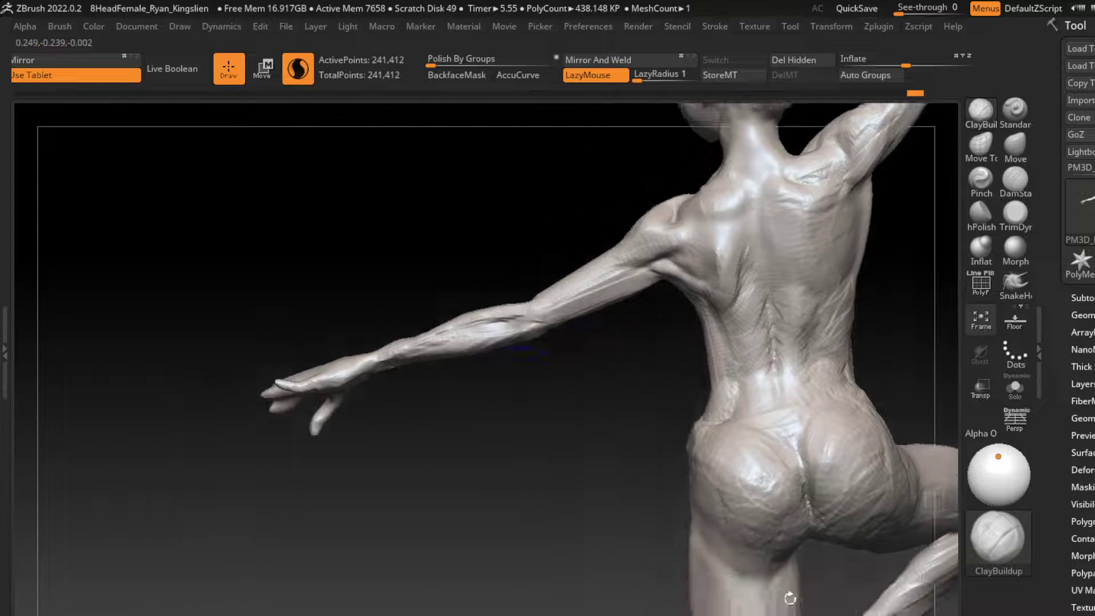
# Add muscle strokes along the outstretched forearm and upper arm, orbiting over the shoulders.
pyautogui.press('s')
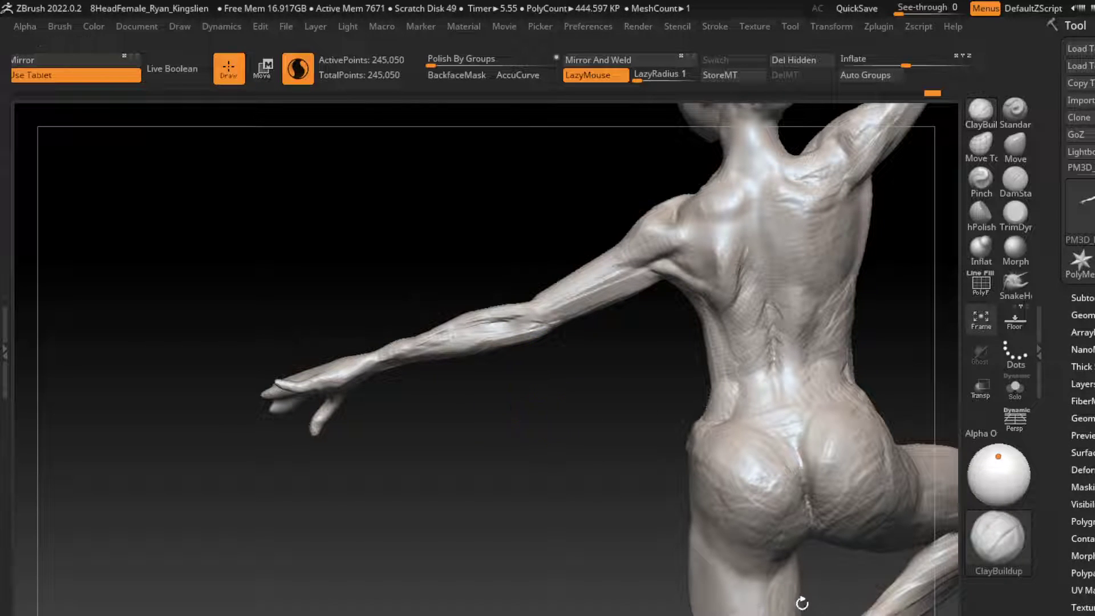
pyautogui.moveTo(443, 327); pyautogui.dragTo(393, 345)
pyautogui.moveTo(445, 399); pyautogui.dragTo(435, 433)
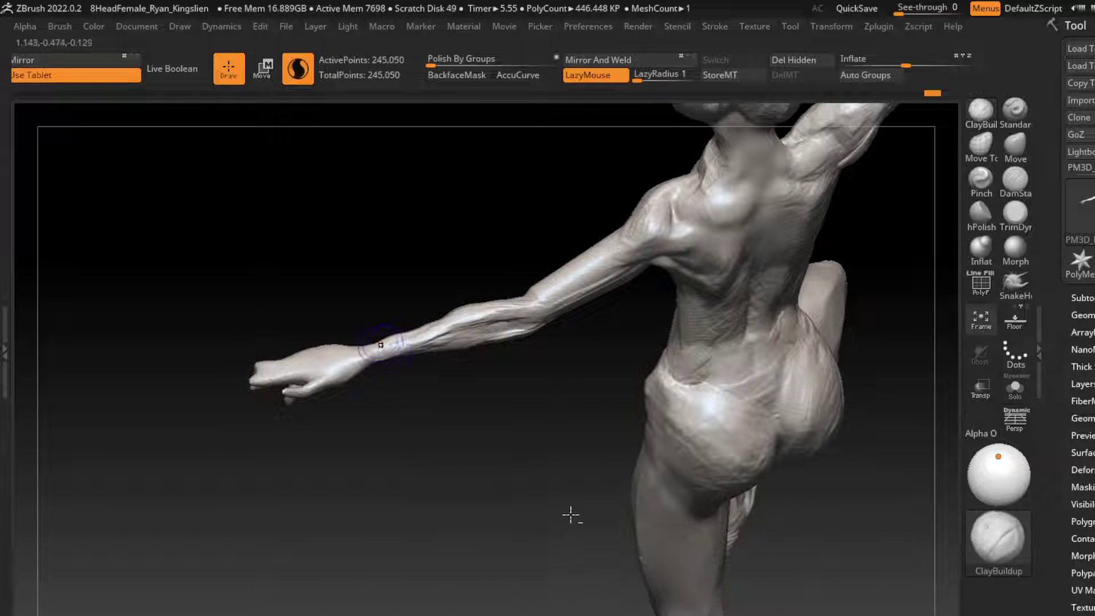
pyautogui.moveTo(433, 376); pyautogui.dragTo(481, 416)
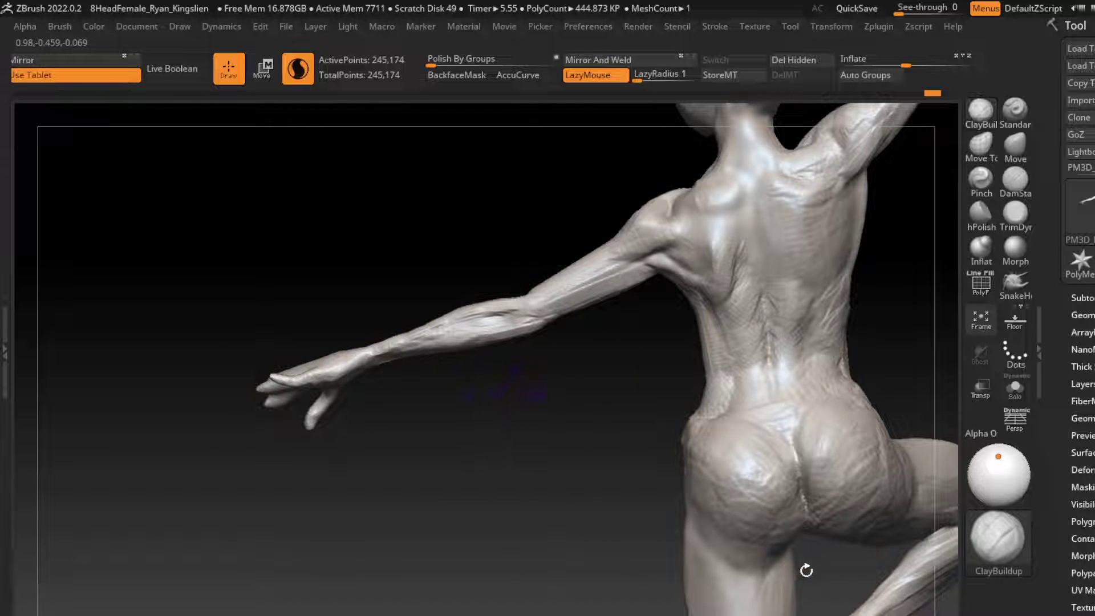
pyautogui.moveTo(806, 570); pyautogui.dragTo(719, 494)
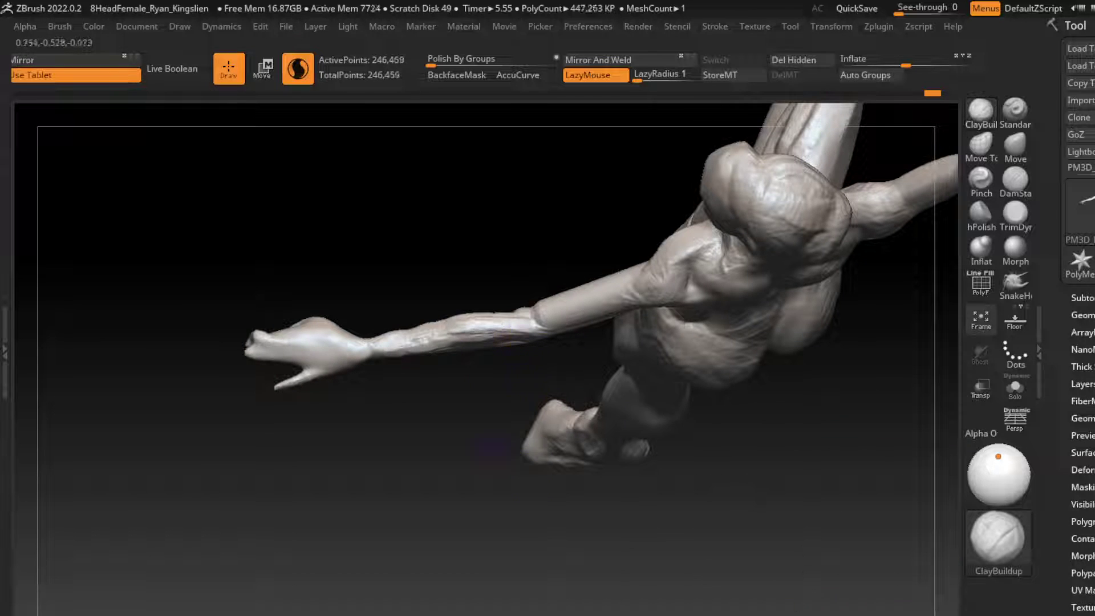
pyautogui.moveTo(493, 451); pyautogui.dragTo(573, 467)
pyautogui.moveTo(838, 561); pyautogui.dragTo(802, 468)
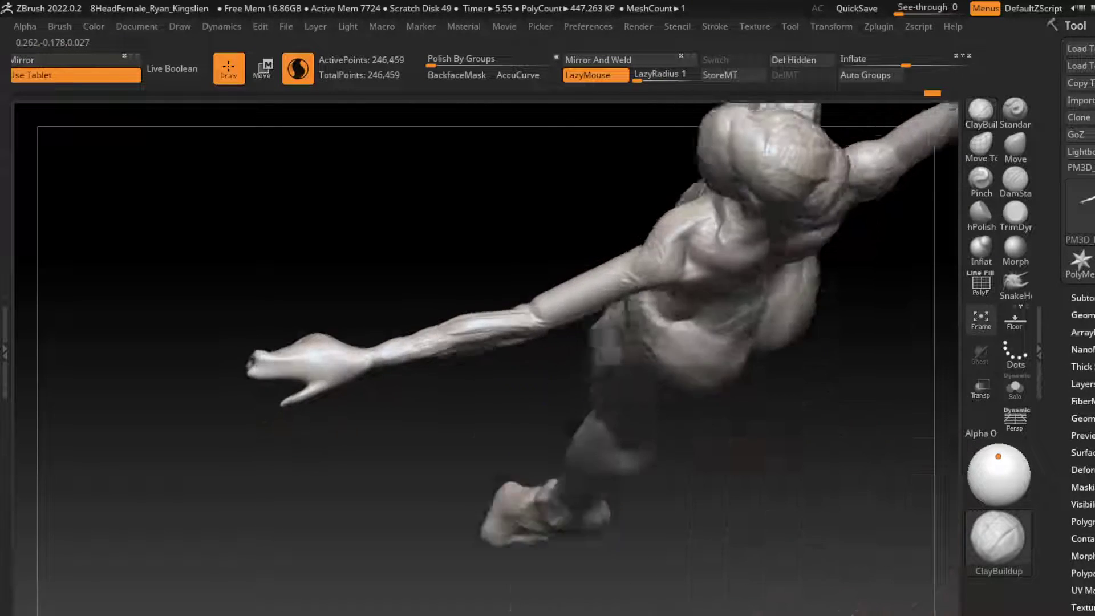
pyautogui.moveTo(527, 306); pyautogui.dragTo(564, 286)
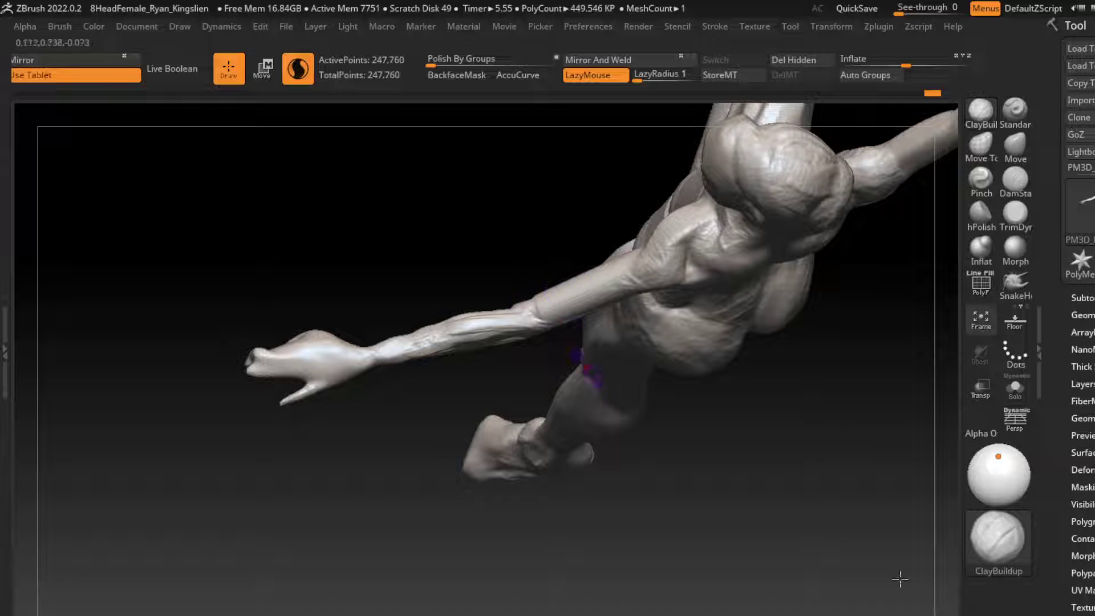
pyautogui.moveTo(900, 579)
pyautogui.mouseDown()
pyautogui.moveTo(786, 376)
pyautogui.moveTo(798, 269)
pyautogui.mouseUp()
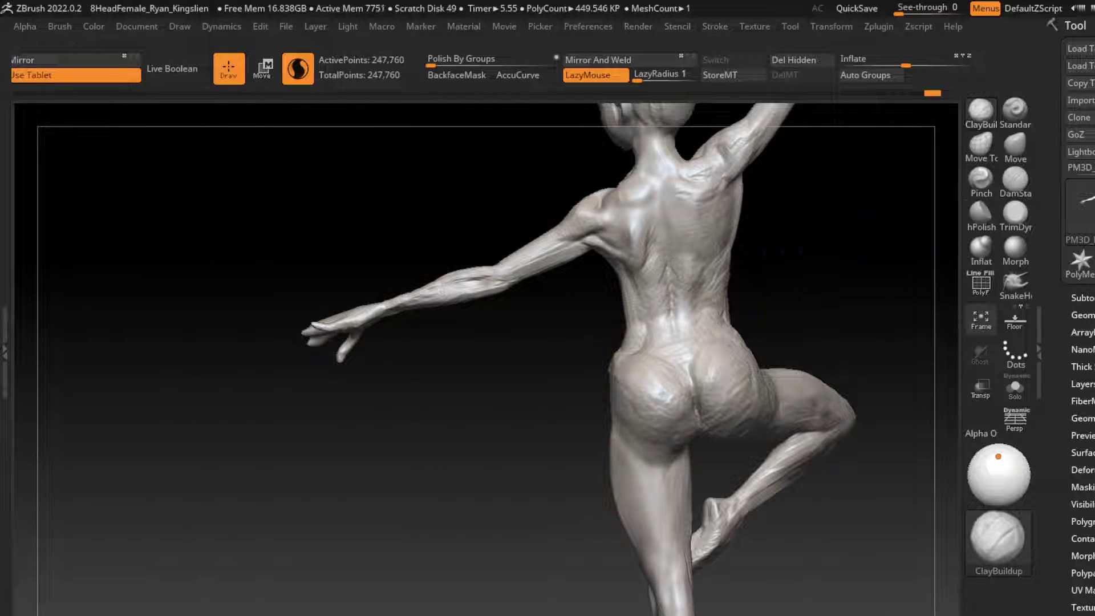
# Switch to DamStandard and reframe the view on the back and hips.
pyautogui.press('b')
pyautogui.press('d')
pyautogui.press('s')
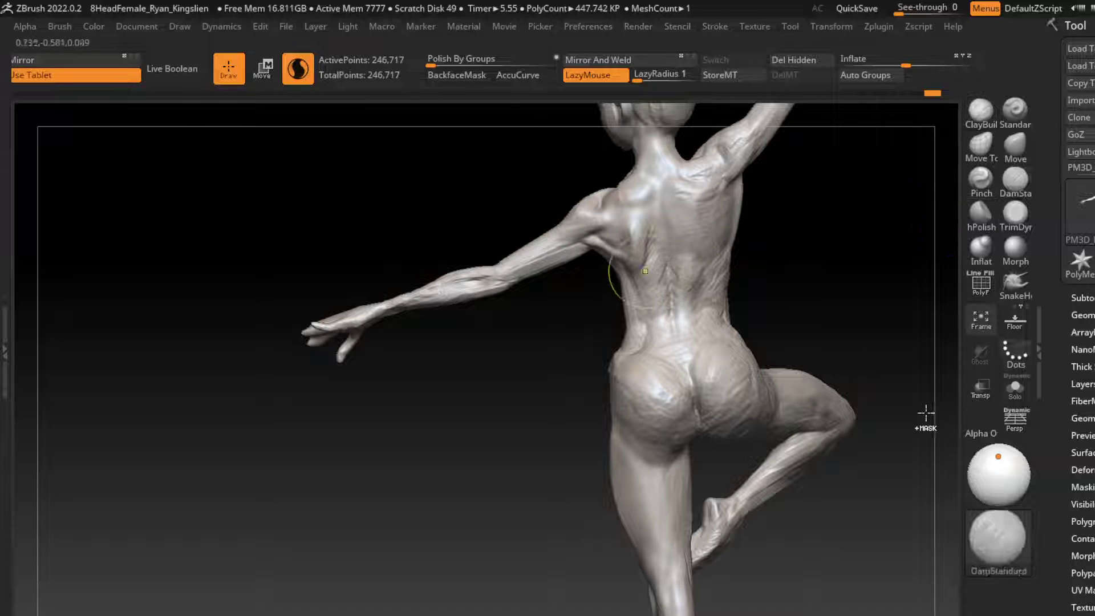
pyautogui.press('ctrl')
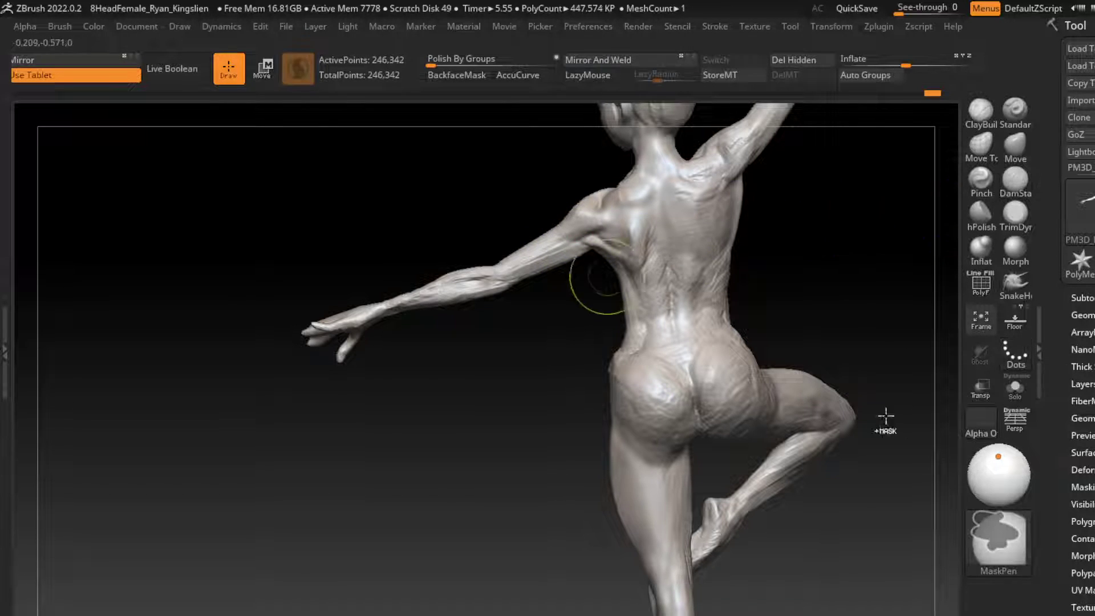
pyautogui.keyDown('alt'); pyautogui.moveTo(846, 382); pyautogui.dragTo(840, 241); pyautogui.keyUp('alt')
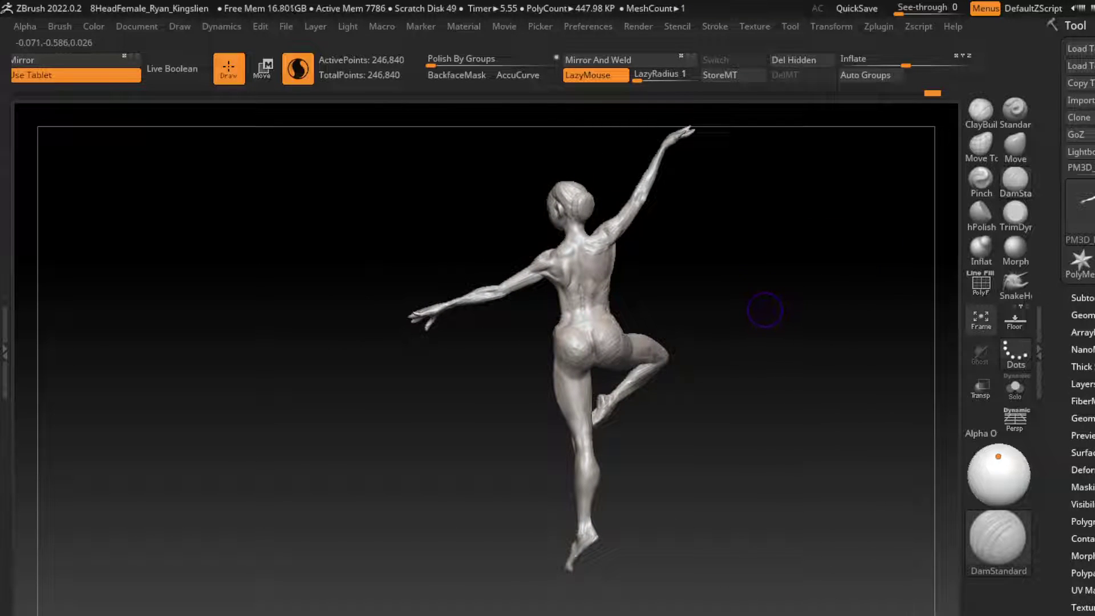
pyautogui.keyDown('alt'); pyautogui.moveTo(758, 322); pyautogui.dragTo(609, 411); pyautogui.keyUp('alt')
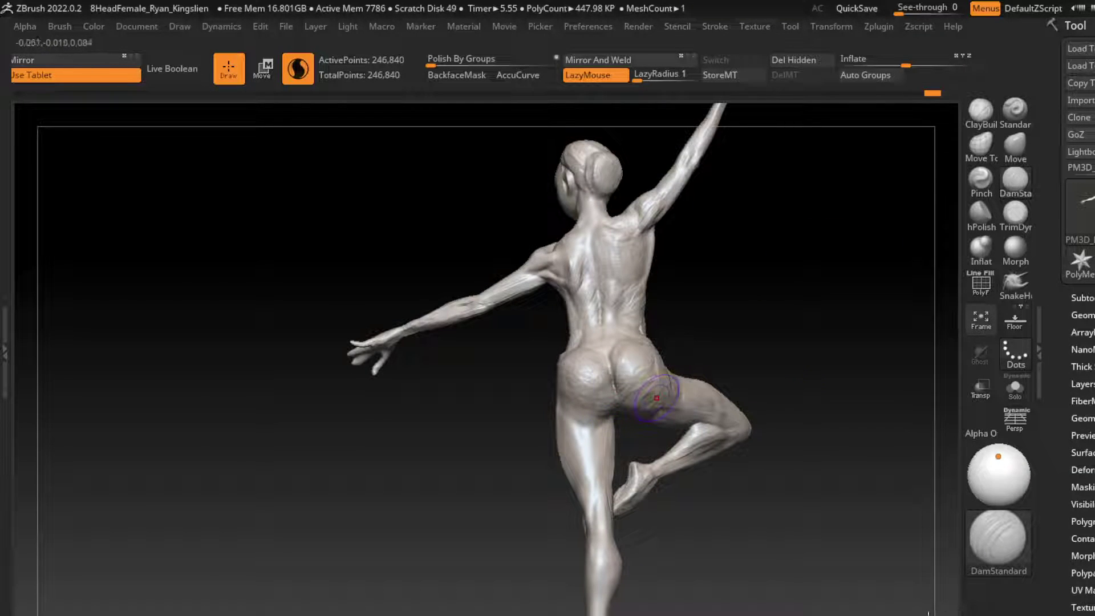
pyautogui.moveTo(748, 325); pyautogui.dragTo(750, 363)
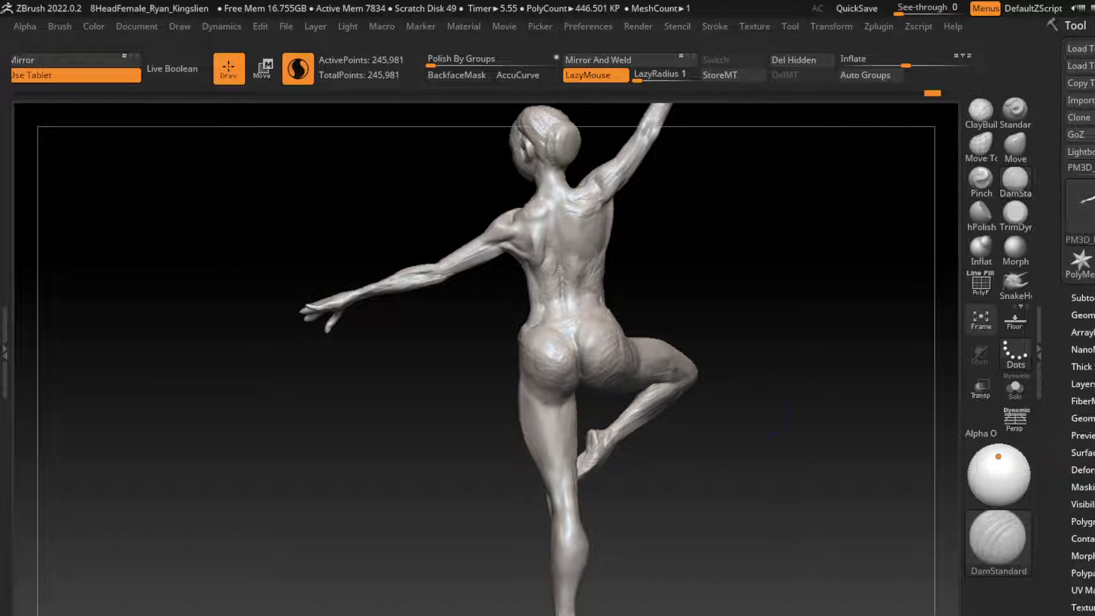
# Stroke the raised leg's calf with ClayBuildup, then undo the stroke.
pyautogui.moveTo(759, 402)
pyautogui.mouseDown()
pyautogui.moveTo(792, 393)
pyautogui.moveTo(840, 318)
pyautogui.mouseUp()
pyautogui.press('b')
pyautogui.press('c')
pyautogui.press('b')
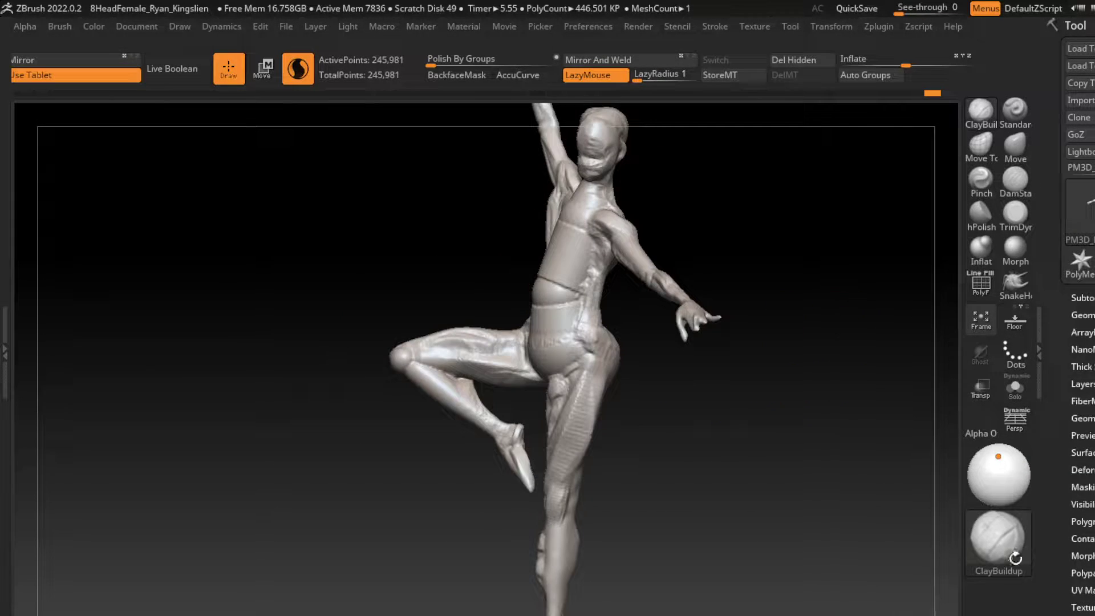
pyautogui.moveTo(427, 393); pyautogui.dragTo(468, 379)
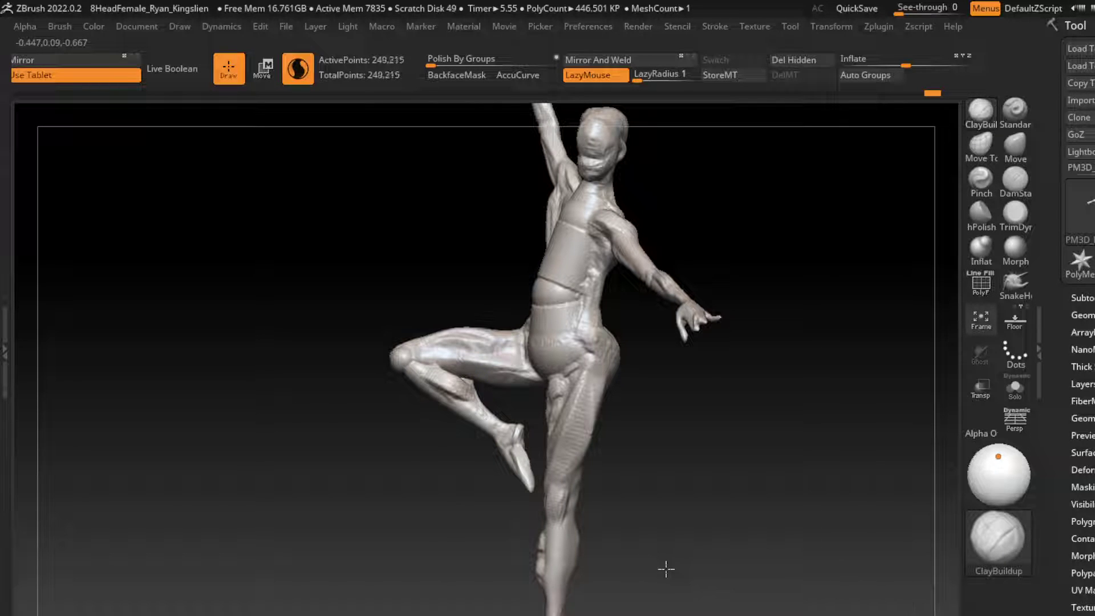
pyautogui.hotkey('ctrl', 'z')
pyautogui.hotkey('ctrl', 'z')
pyautogui.moveTo(627, 551)
pyautogui.mouseDown()
pyautogui.moveTo(680, 435)
pyautogui.moveTo(676, 464)
pyautogui.mouseUp()
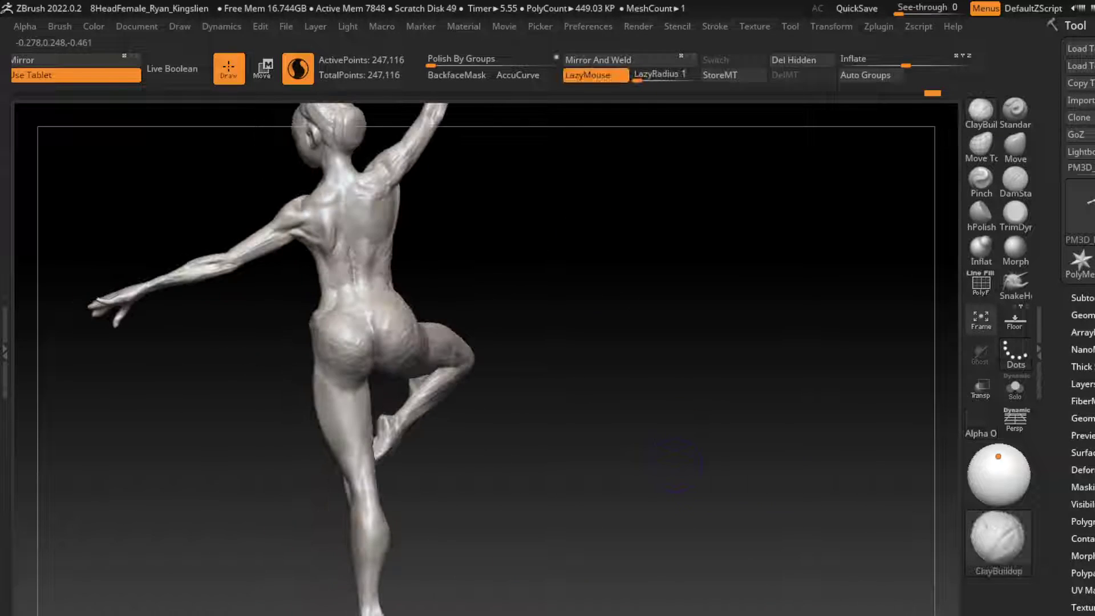
pyautogui.hotkey('ctrl', 'z')
# Retry clay strokes on the raised calf from side views, undoing each attempt.
pyautogui.moveTo(872, 573); pyautogui.dragTo(927, 577)
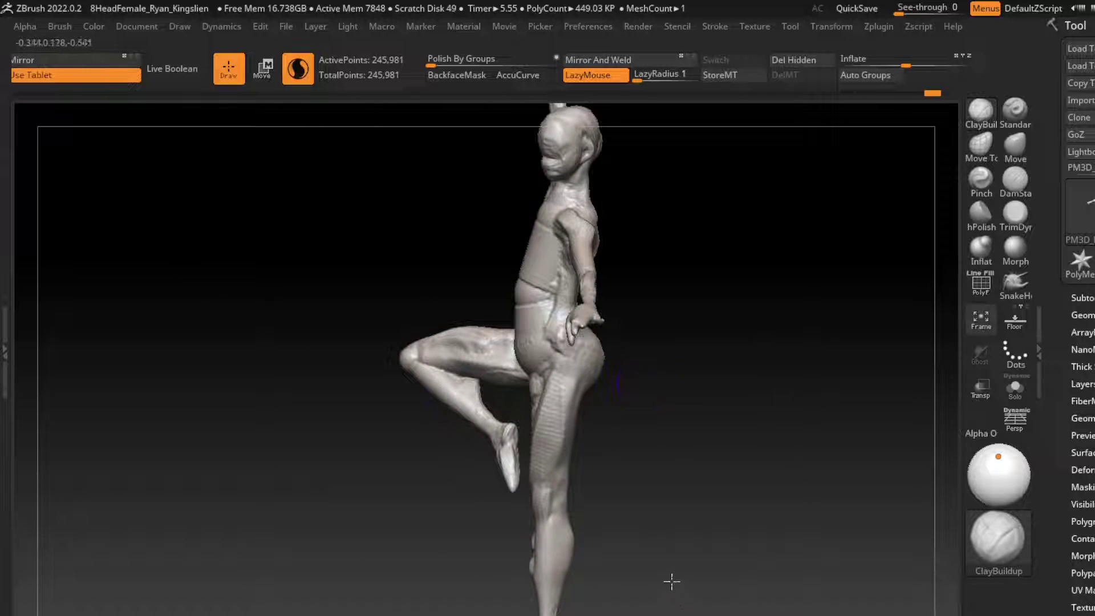
pyautogui.moveTo(422, 393); pyautogui.dragTo(459, 371)
pyautogui.moveTo(684, 570); pyautogui.dragTo(627, 570)
pyautogui.moveTo(712, 587); pyautogui.dragTo(808, 607)
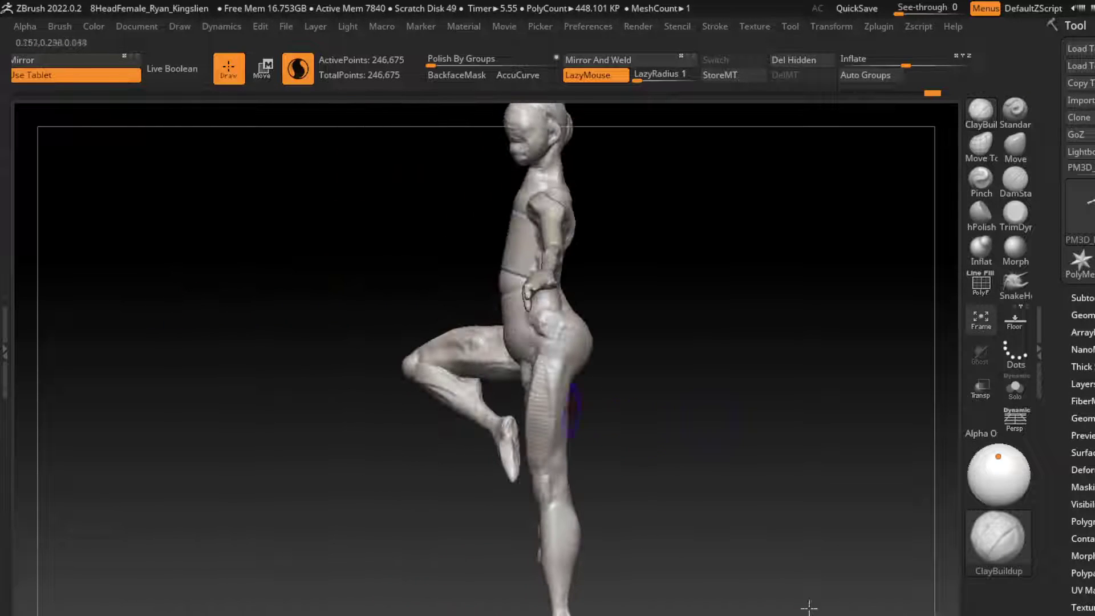
pyautogui.moveTo(430, 388); pyautogui.dragTo(468, 371)
pyautogui.moveTo(692, 590); pyautogui.dragTo(637, 439)
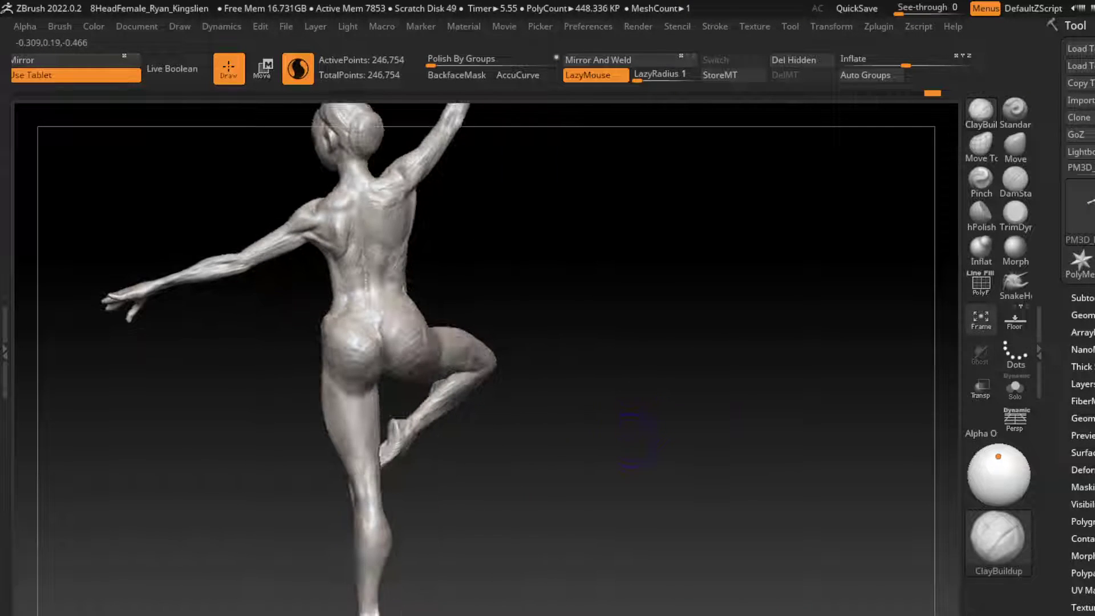
pyautogui.hotkey('ctrl', 'z')
pyautogui.moveTo(865, 549); pyautogui.dragTo(915, 570)
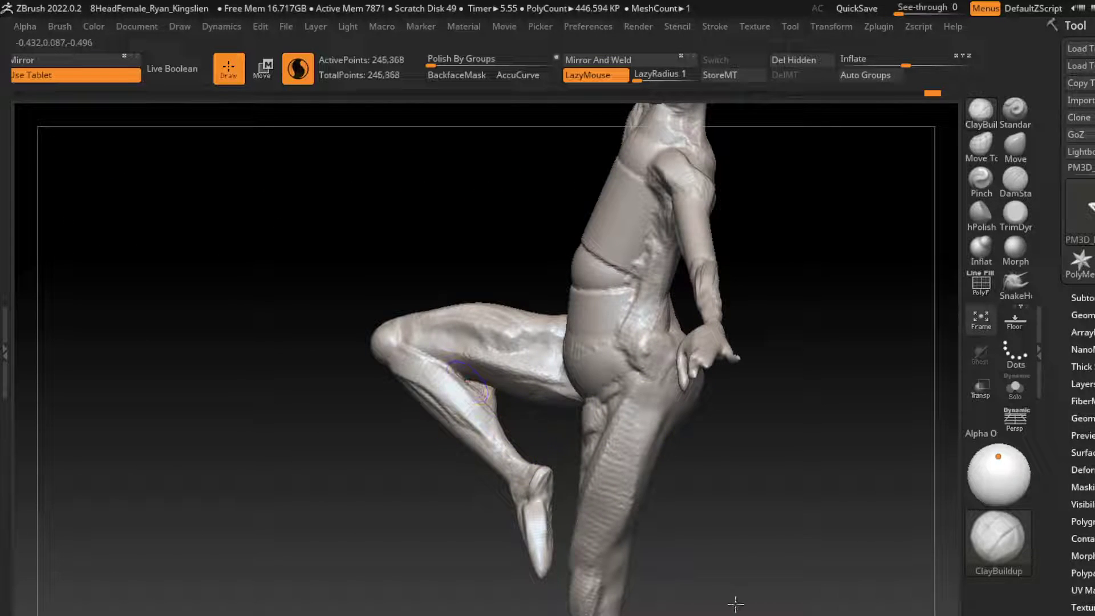
pyautogui.moveTo(465, 383); pyautogui.dragTo(489, 389)
pyautogui.hotkey('ctrl', 'z')
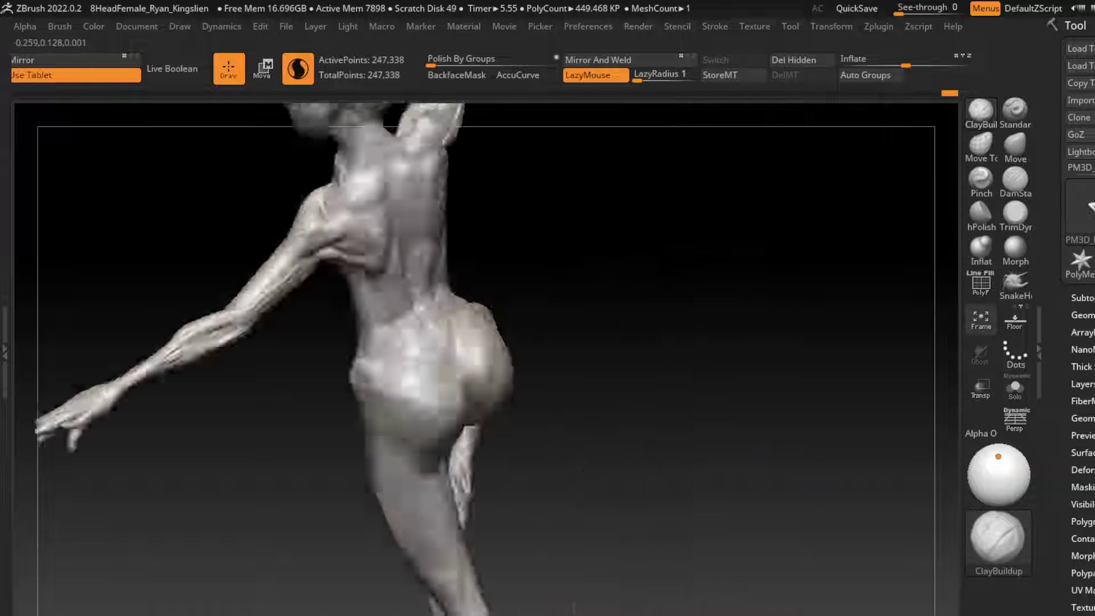
# Zoom onto the bent leg, add a ClayBuildup calf stroke, and Shift-smooth around the knee.
pyautogui.moveTo(605, 389); pyautogui.dragTo(647, 394)
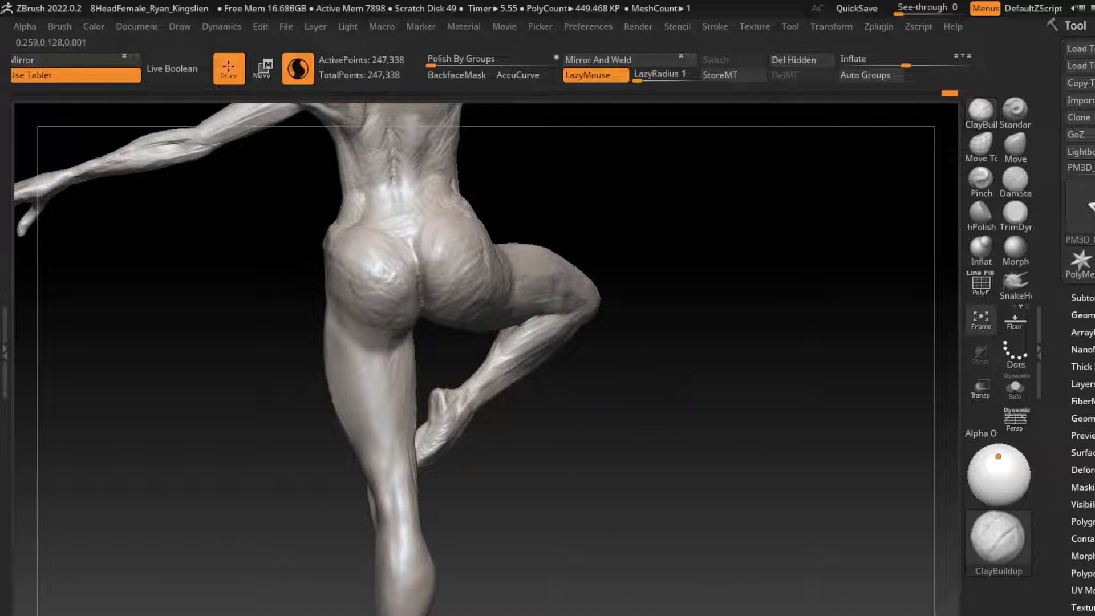
pyautogui.moveTo(816, 564); pyautogui.dragTo(855, 605)
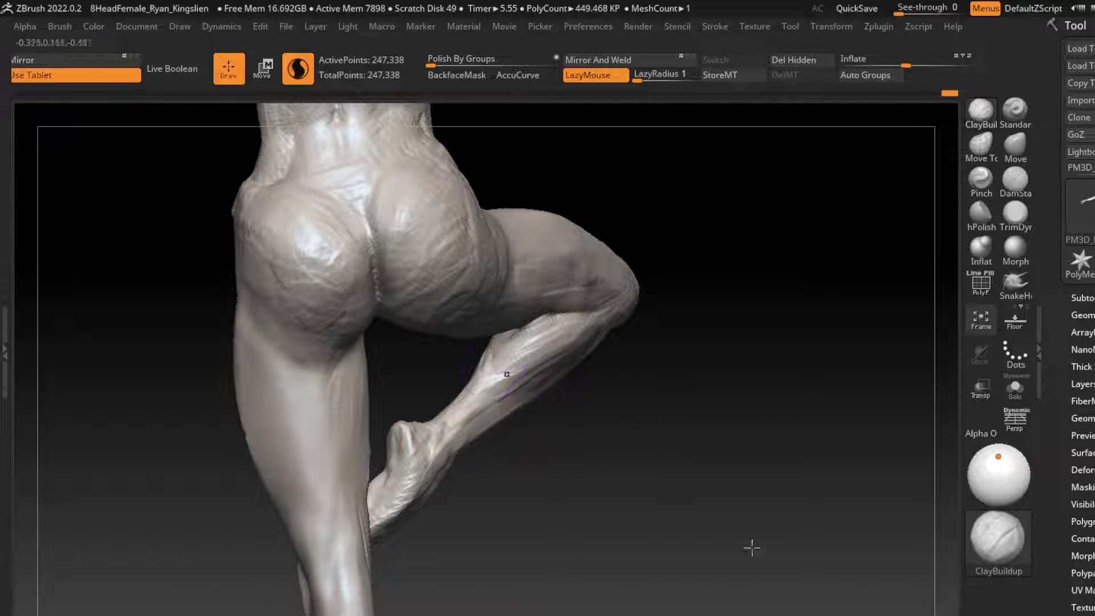
pyautogui.moveTo(568, 320)
pyautogui.mouseDown()
pyautogui.moveTo(451, 409)
pyautogui.moveTo(485, 411)
pyautogui.mouseUp()
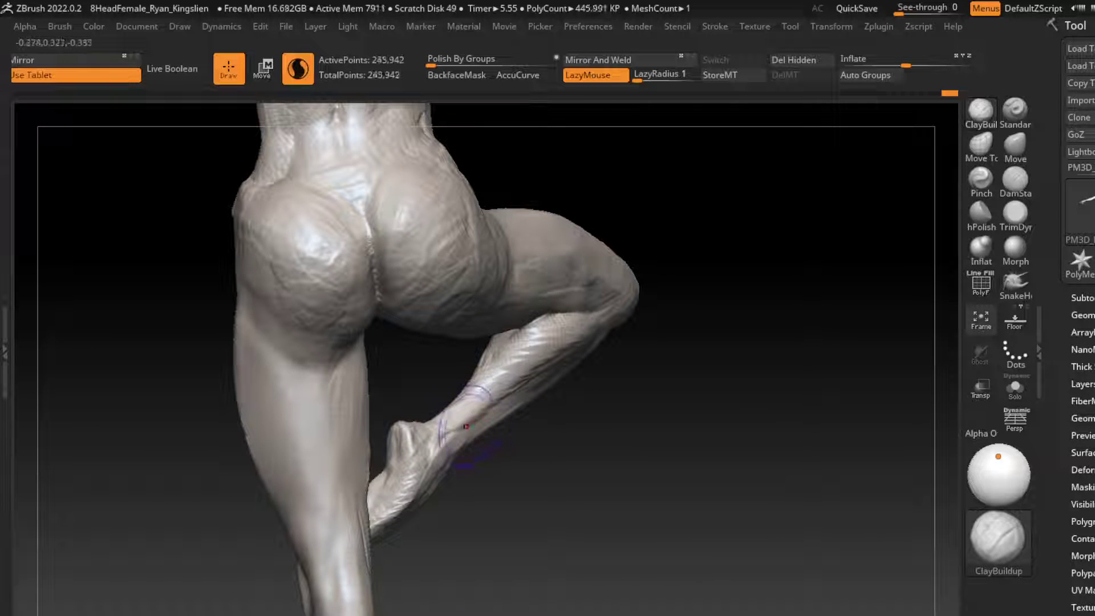
pyautogui.press('shift')
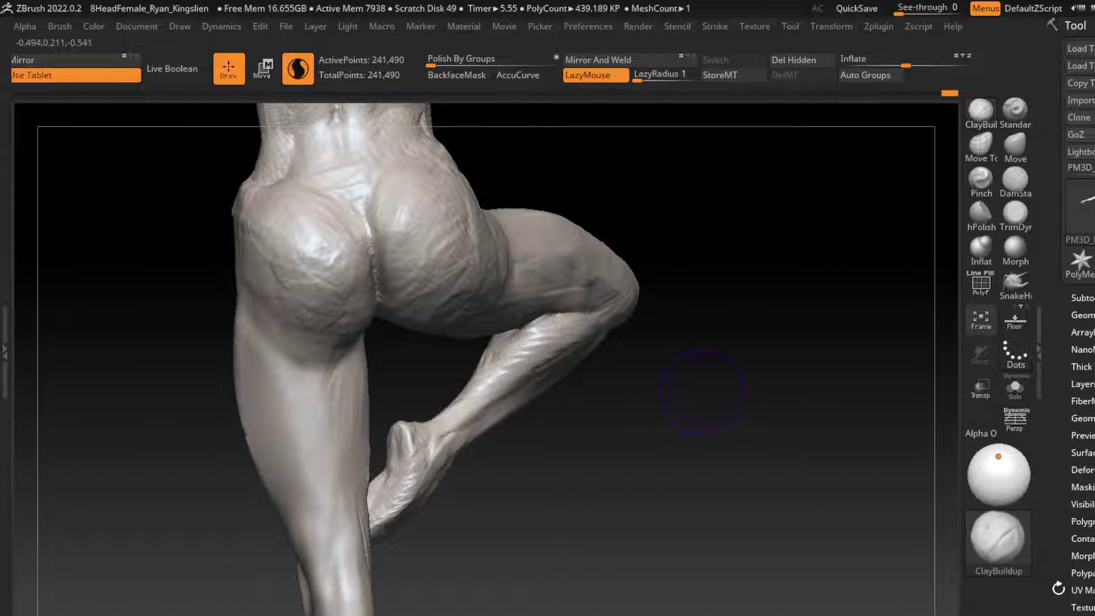
pyautogui.moveTo(718, 342)
pyautogui.mouseDown()
pyautogui.moveTo(656, 342)
pyautogui.moveTo(690, 370)
pyautogui.moveTo(744, 509)
pyautogui.moveTo(713, 408)
pyautogui.mouseUp()
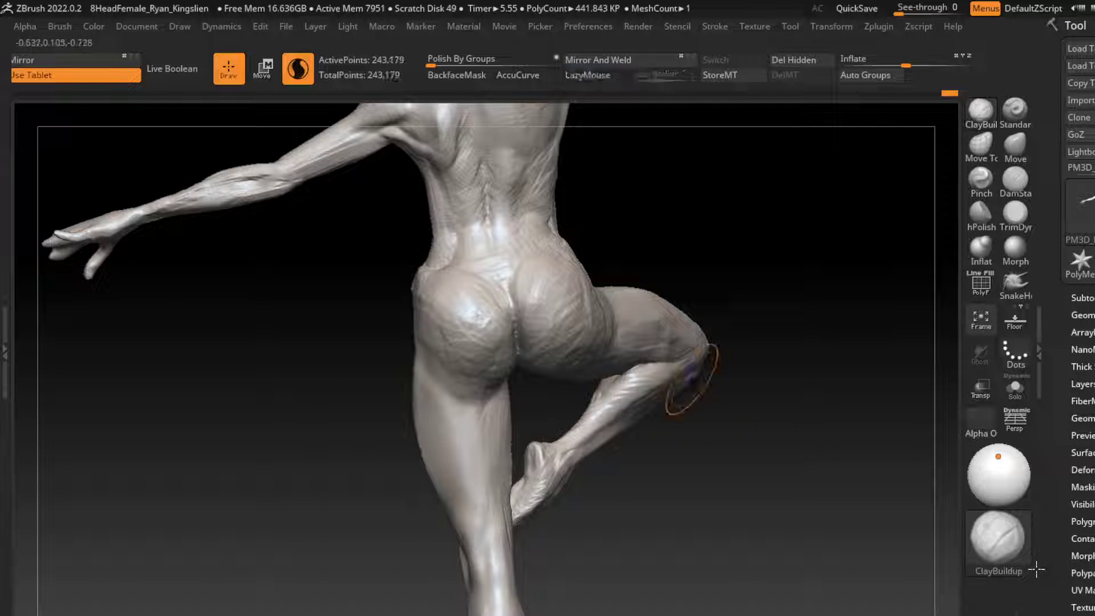
pyautogui.keyDown('shift'); pyautogui.moveTo(701, 365); pyautogui.dragTo(678, 405); pyautogui.keyUp('shift')
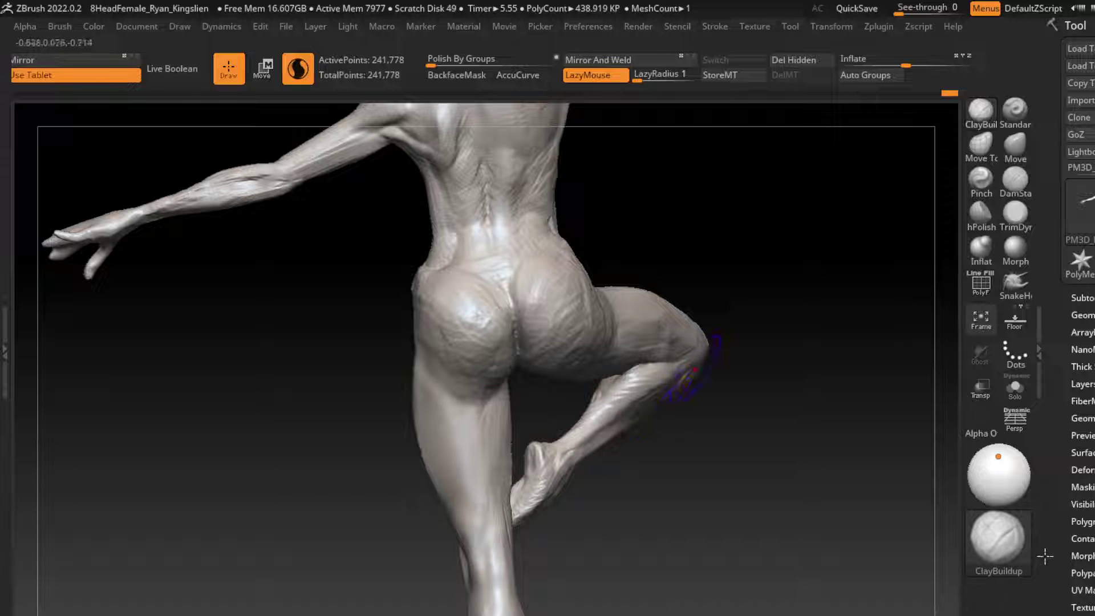
# Reshape the back of the raised thigh below the buttock with the Move brush.
pyautogui.click(1015, 145)
pyautogui.moveTo(924, 228); pyautogui.dragTo(877, 249)
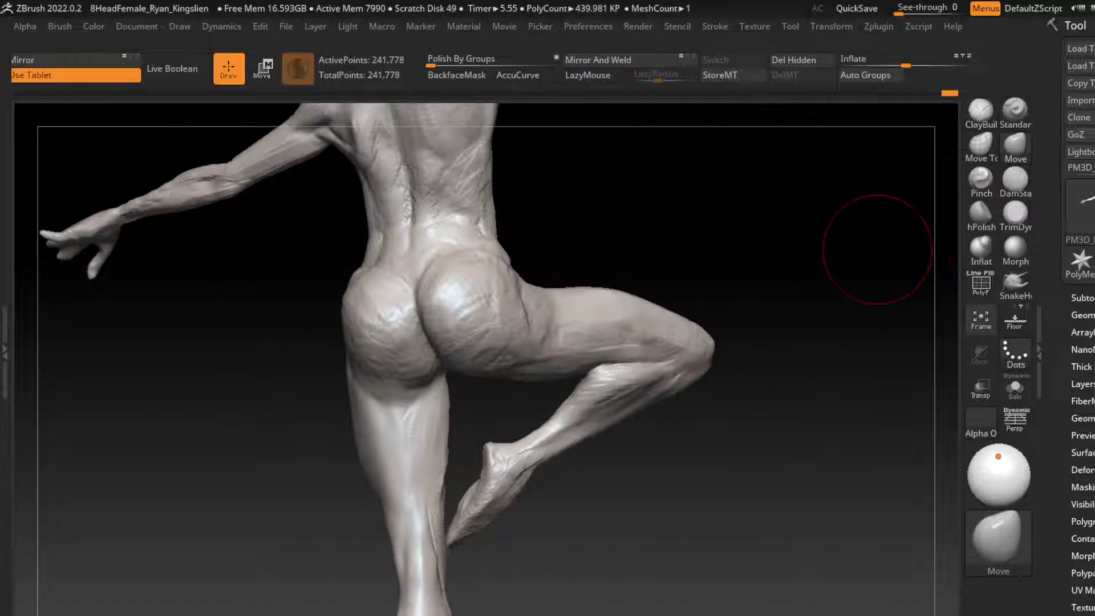
pyautogui.moveTo(562, 322); pyautogui.dragTo(521, 366)
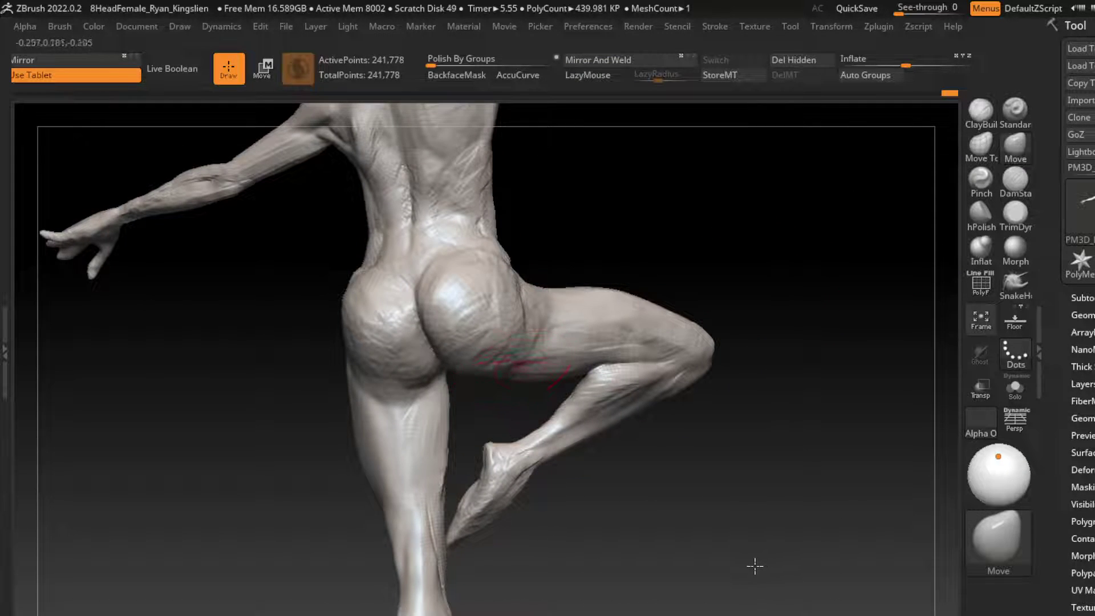
pyautogui.moveTo(696, 232); pyautogui.dragTo(720, 333)
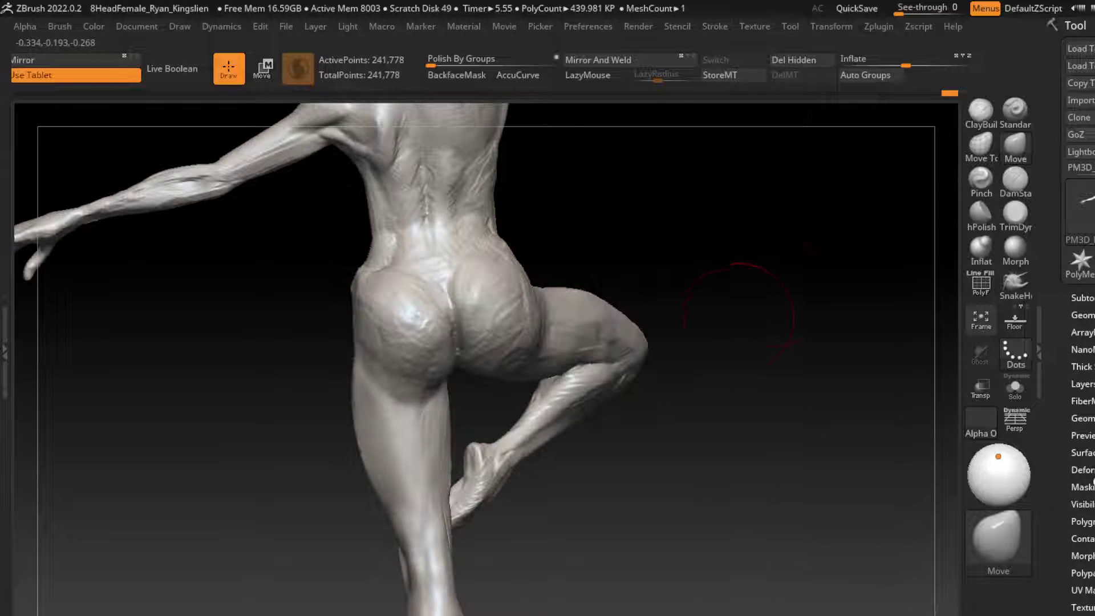
pyautogui.press('s')
pyautogui.moveTo(726, 215); pyautogui.dragTo(685, 239)
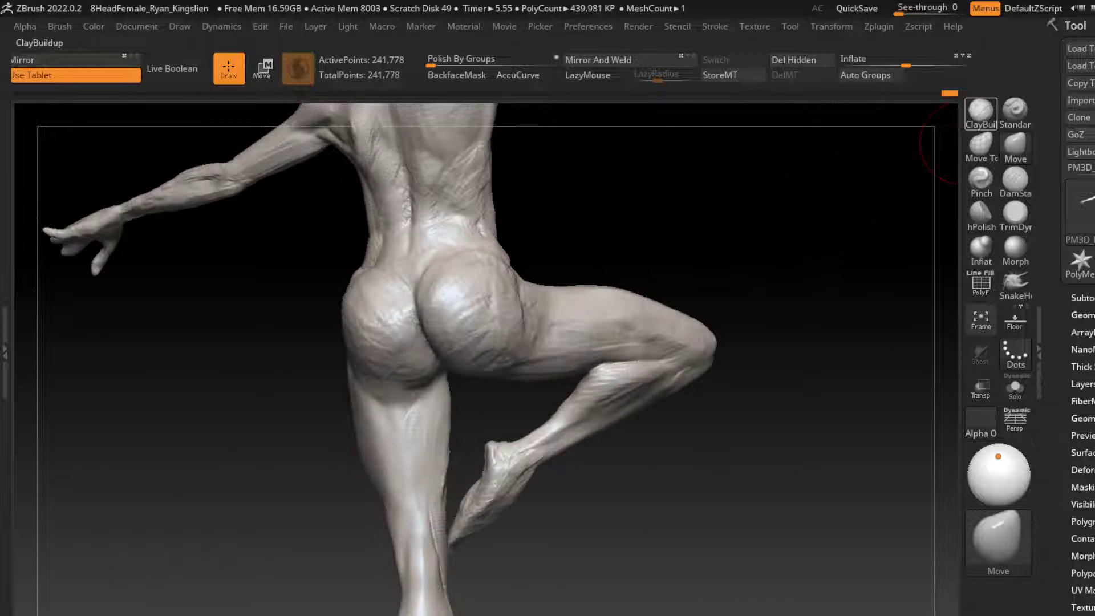
# Add ClayBuildup strokes to the dancer's lower back beside the spine.
pyautogui.press('b')
pyautogui.press('c')
pyautogui.press('b')
pyautogui.moveTo(841, 486)
pyautogui.mouseDown()
pyautogui.moveTo(746, 208)
pyautogui.moveTo(804, 399)
pyautogui.moveTo(717, 414)
pyautogui.mouseUp()
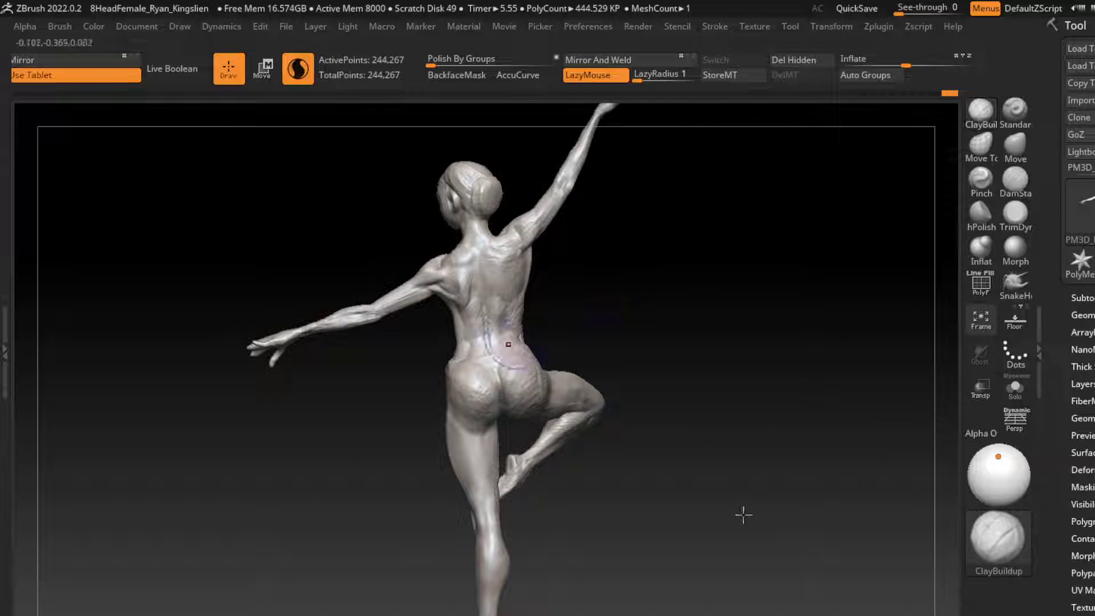
pyautogui.moveTo(473, 325); pyautogui.dragTo(490, 360)
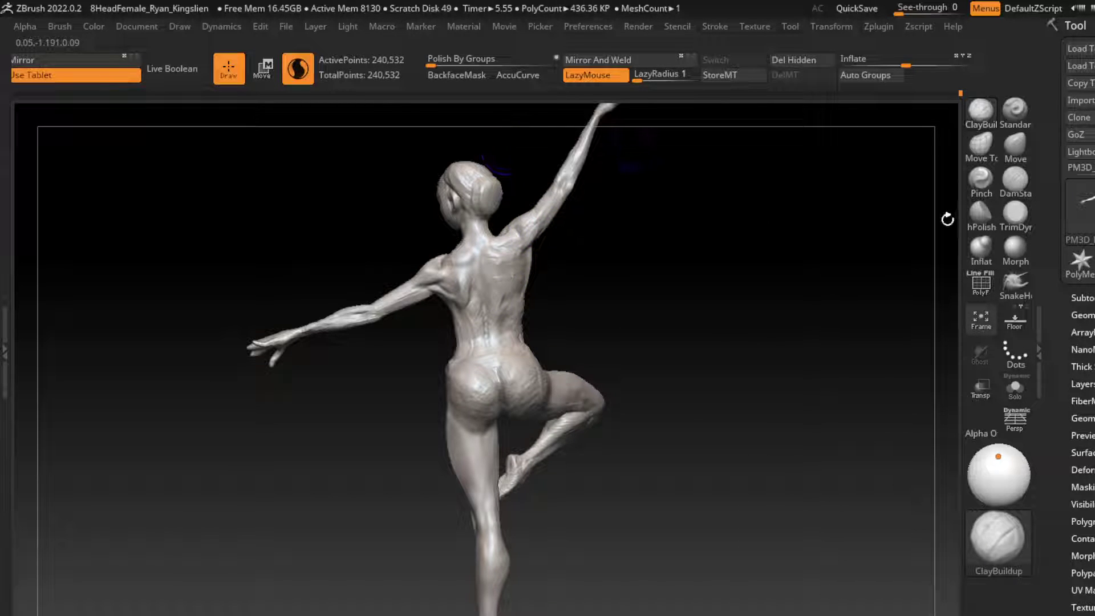
# Zoom onto the raised arm and build up forearm muscle with ClayBuildup.
pyautogui.moveTo(947, 218); pyautogui.dragTo(667, 264)
pyautogui.press('s')
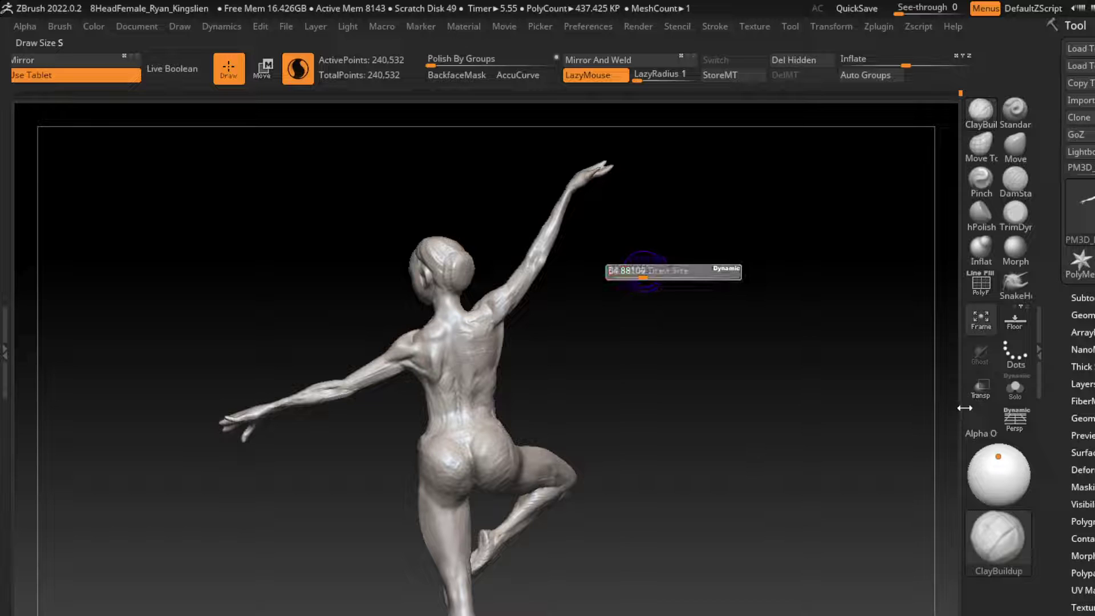
pyautogui.moveTo(964, 407); pyautogui.dragTo(728, 215)
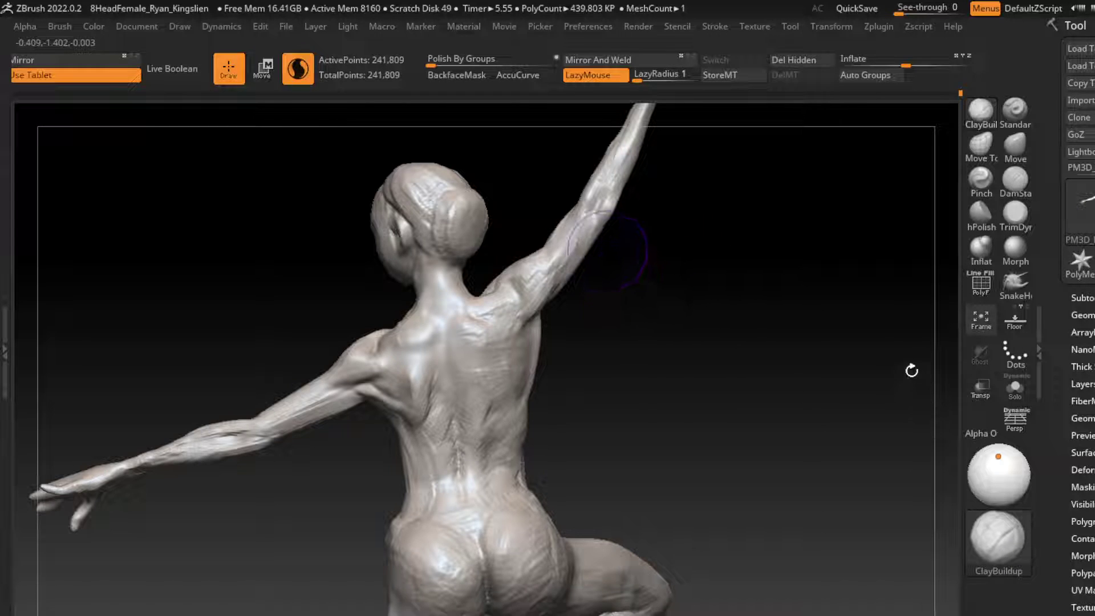
pyautogui.keyDown('alt'); pyautogui.moveTo(911, 371); pyautogui.dragTo(922, 289); pyautogui.keyUp('alt')
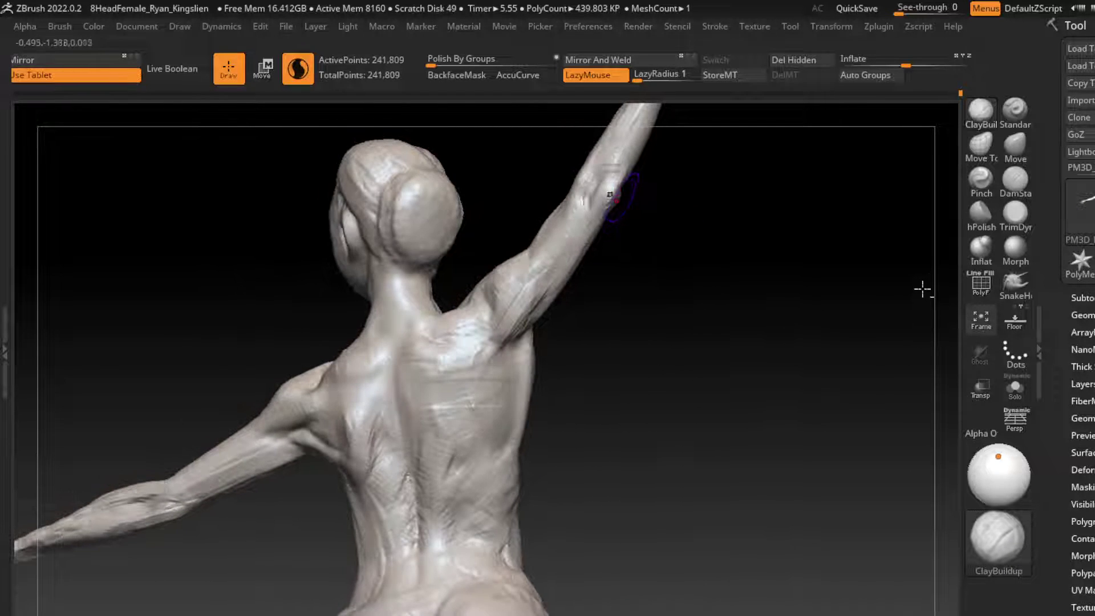
pyautogui.moveTo(617, 197); pyautogui.dragTo(579, 251)
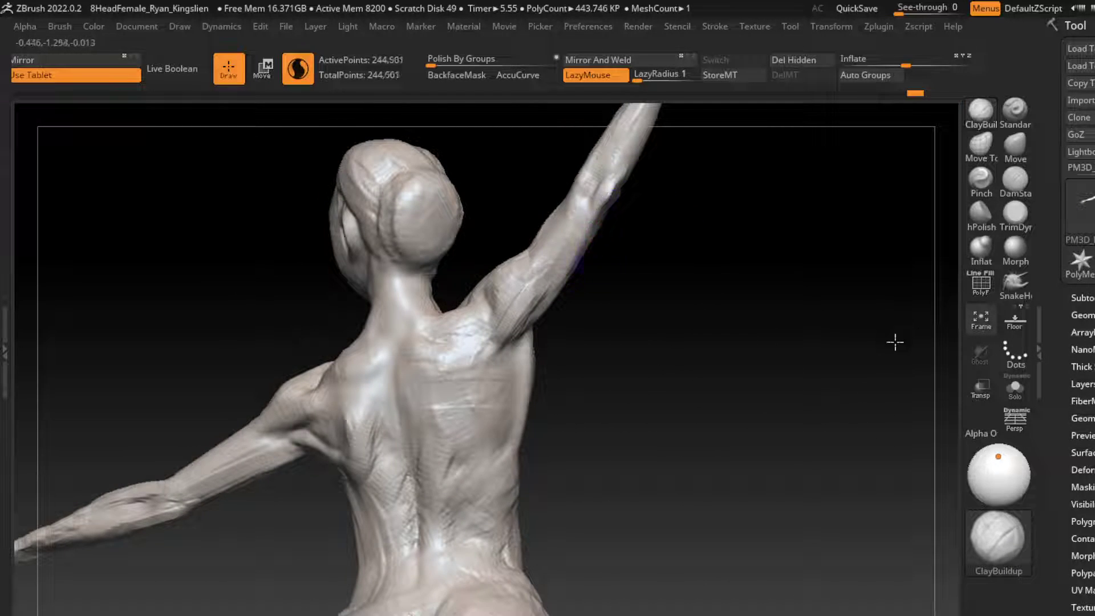
# Smooth the raised arm, then rotate around to view the back and head.
pyautogui.moveTo(895, 342); pyautogui.dragTo(910, 312)
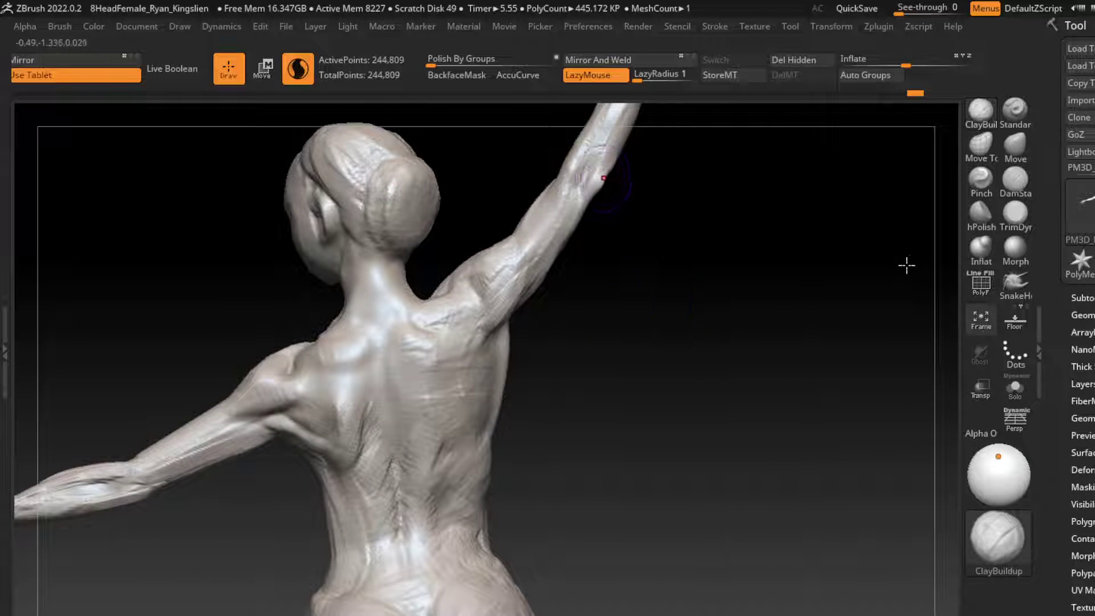
pyautogui.keyDown('shift'); pyautogui.moveTo(603, 178); pyautogui.dragTo(573, 231); pyautogui.keyUp('shift')
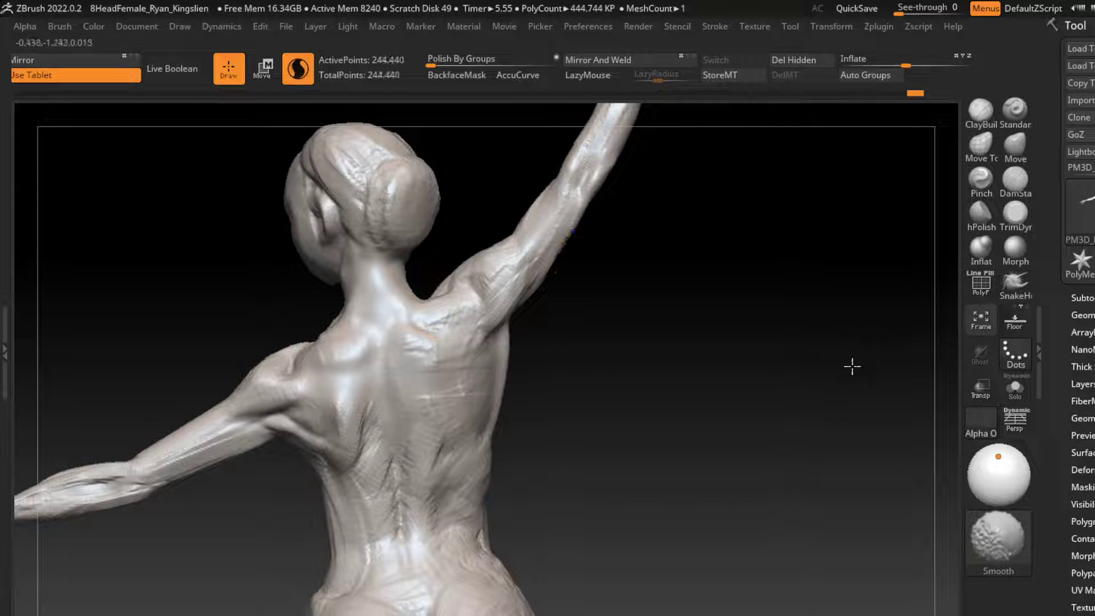
pyautogui.press('l')
pyautogui.moveTo(814, 412); pyautogui.dragTo(840, 386)
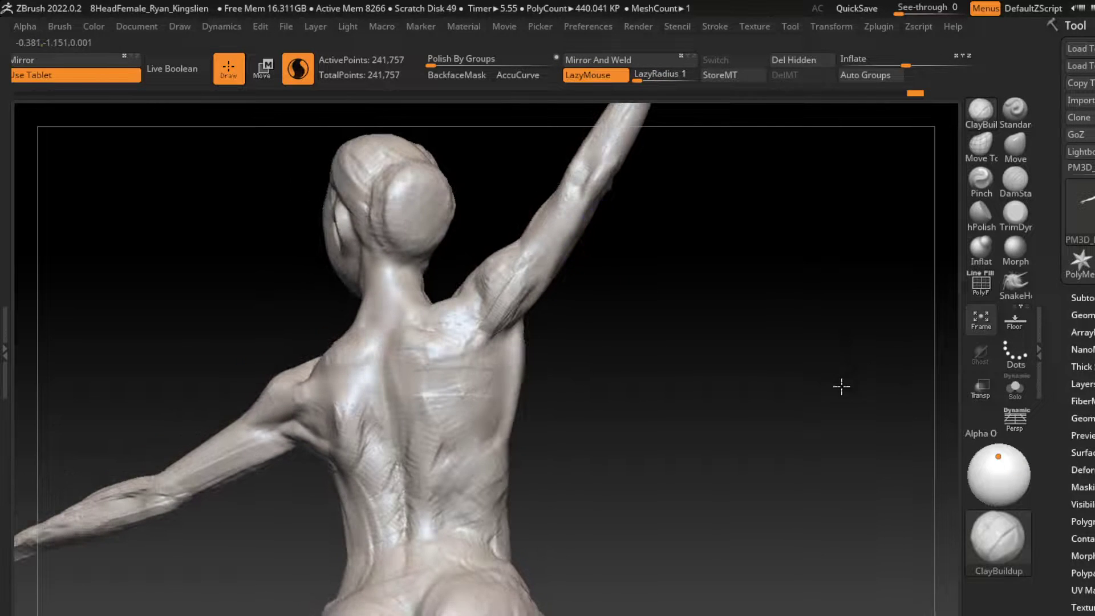
pyautogui.moveTo(833, 454)
pyautogui.mouseDown()
pyautogui.moveTo(667, 321)
pyautogui.moveTo(891, 426)
pyautogui.mouseUp()
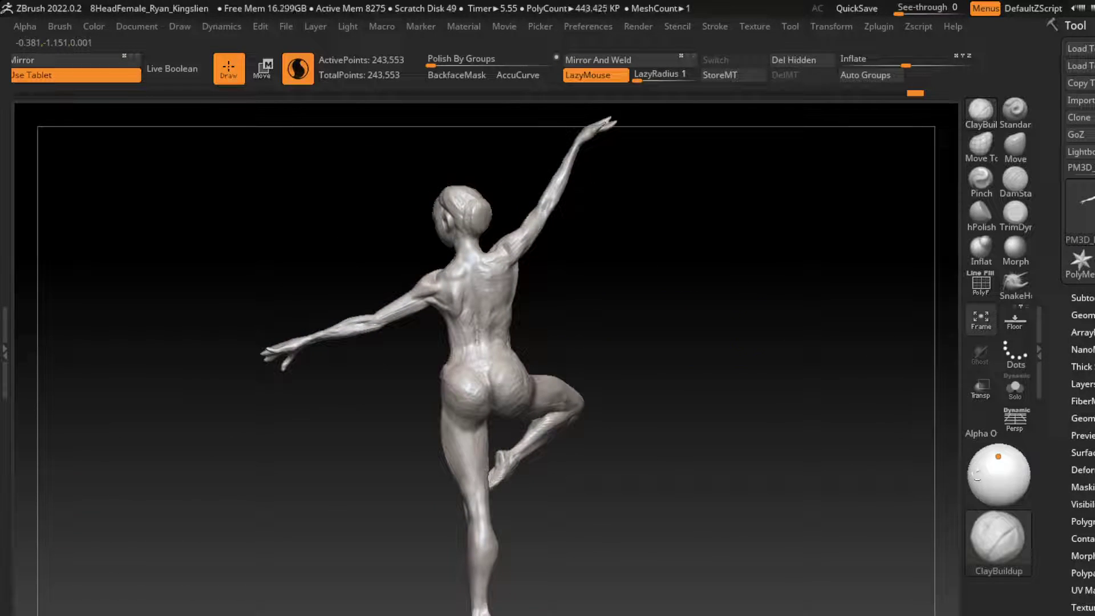
pyautogui.moveTo(654, 318); pyautogui.dragTo(661, 326)
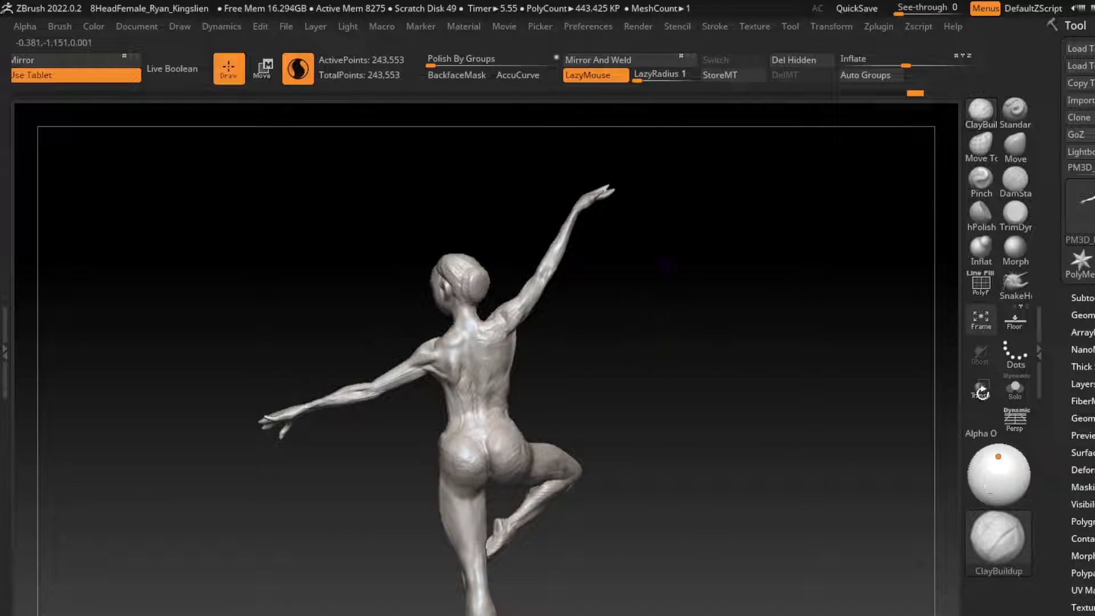
pyautogui.keyDown('alt'); pyautogui.moveTo(668, 252); pyautogui.dragTo(756, 268); pyautogui.keyUp('alt')
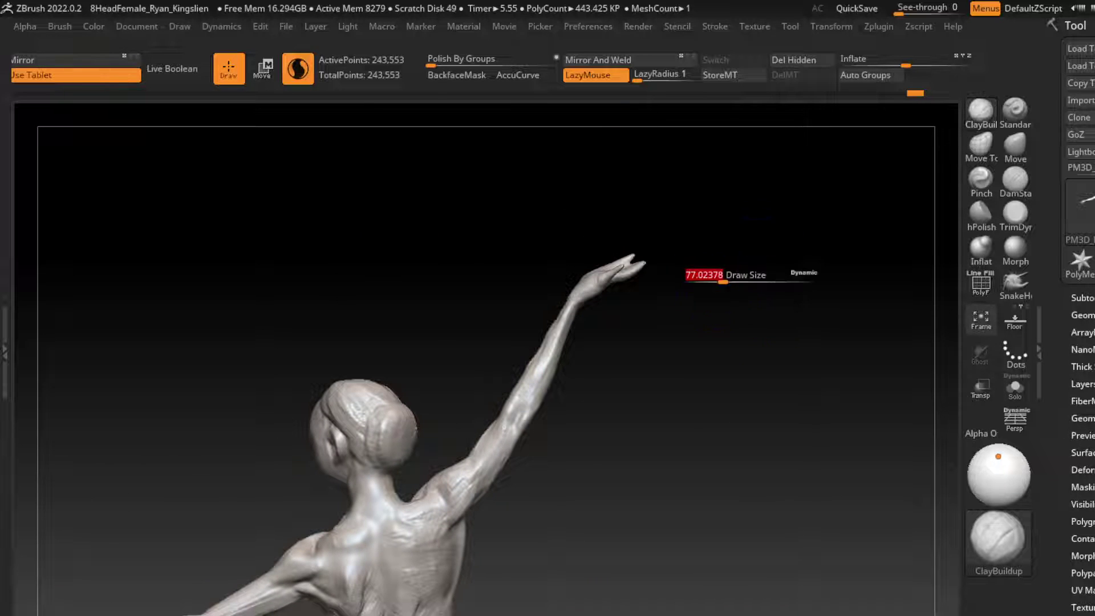
# Pull the outstretched hand's fingertips slightly down with the Move brush.
pyautogui.click(1015, 147)
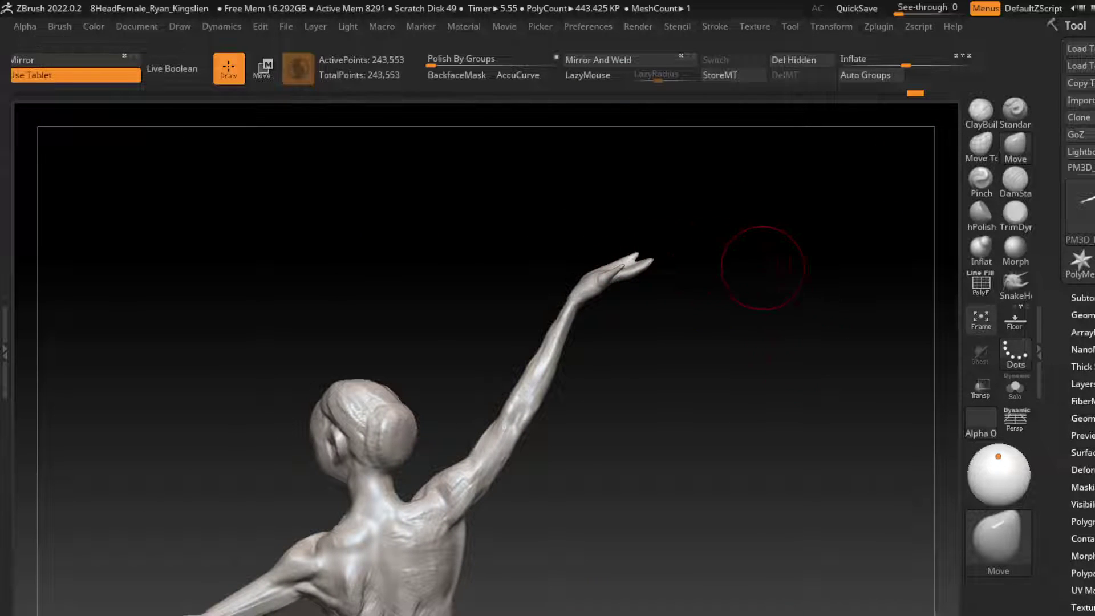
pyautogui.keyDown('alt'); pyautogui.moveTo(758, 269); pyautogui.dragTo(690, 393); pyautogui.keyUp('alt')
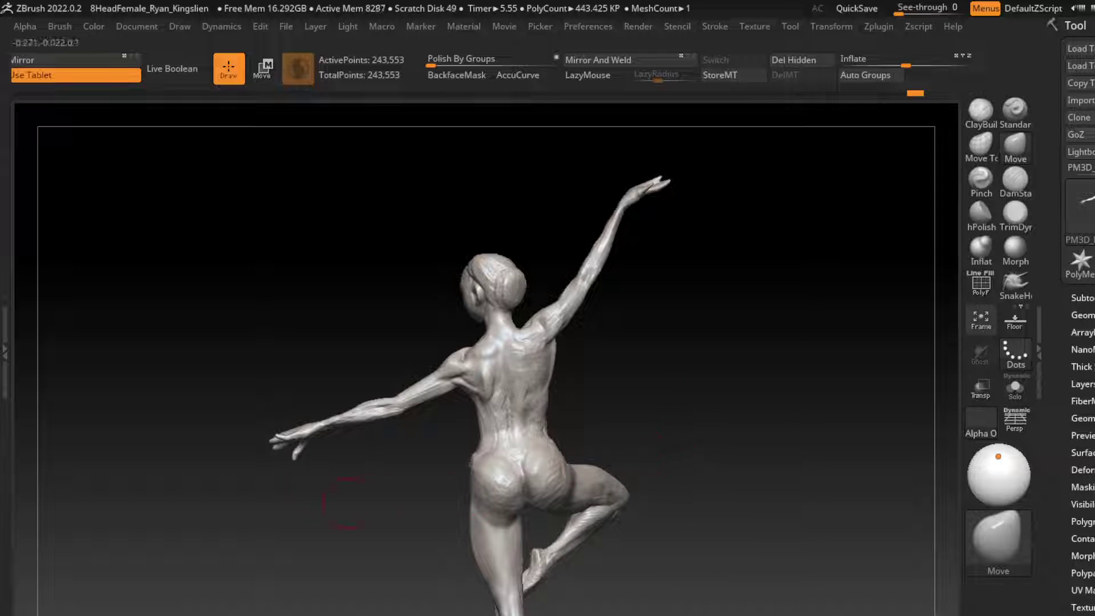
pyautogui.moveTo(287, 448); pyautogui.dragTo(280, 445)
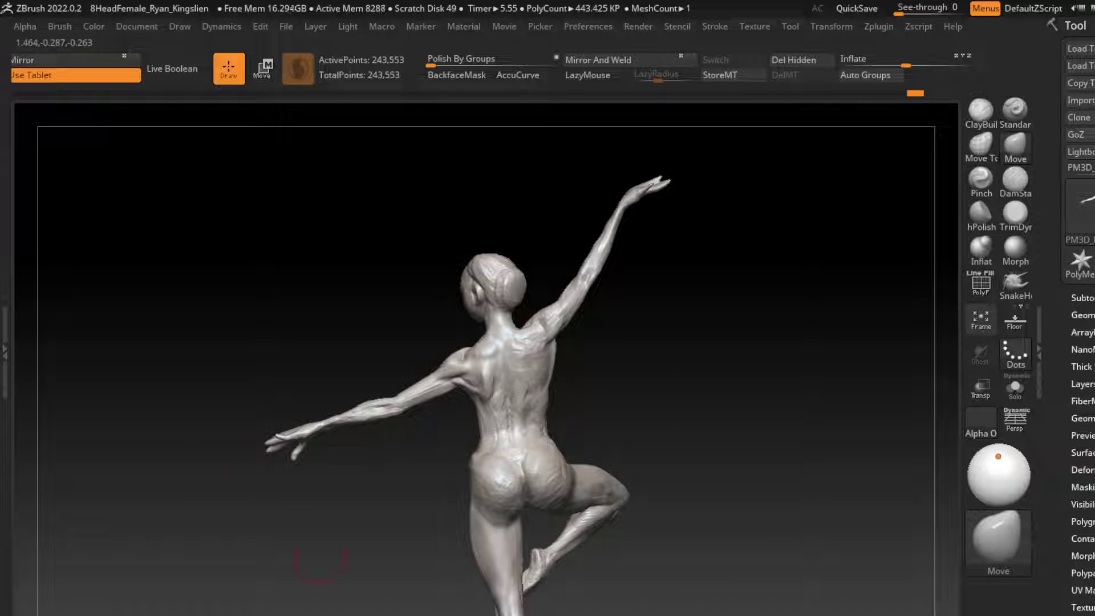
# Frame the whole dancer in view and move her up on screen.
pyautogui.scroll(3, 293, 439)
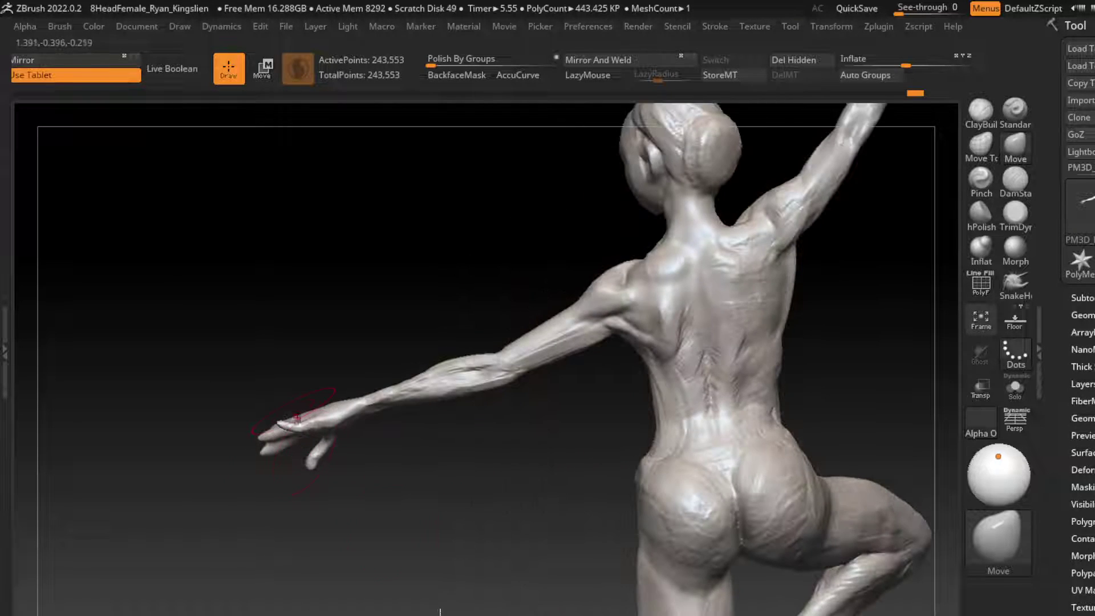
pyautogui.moveTo(296, 419)
pyautogui.mouseDown(button='right')
pyautogui.moveTo(293, 395)
pyautogui.moveTo(293, 414)
pyautogui.mouseUp(button='right')
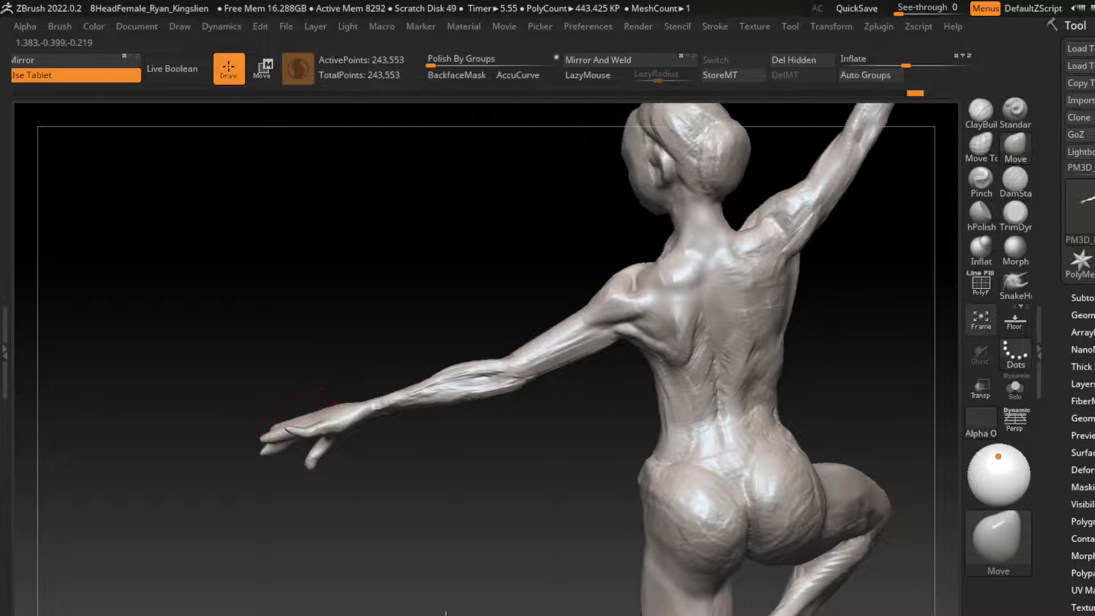
pyautogui.press('f')
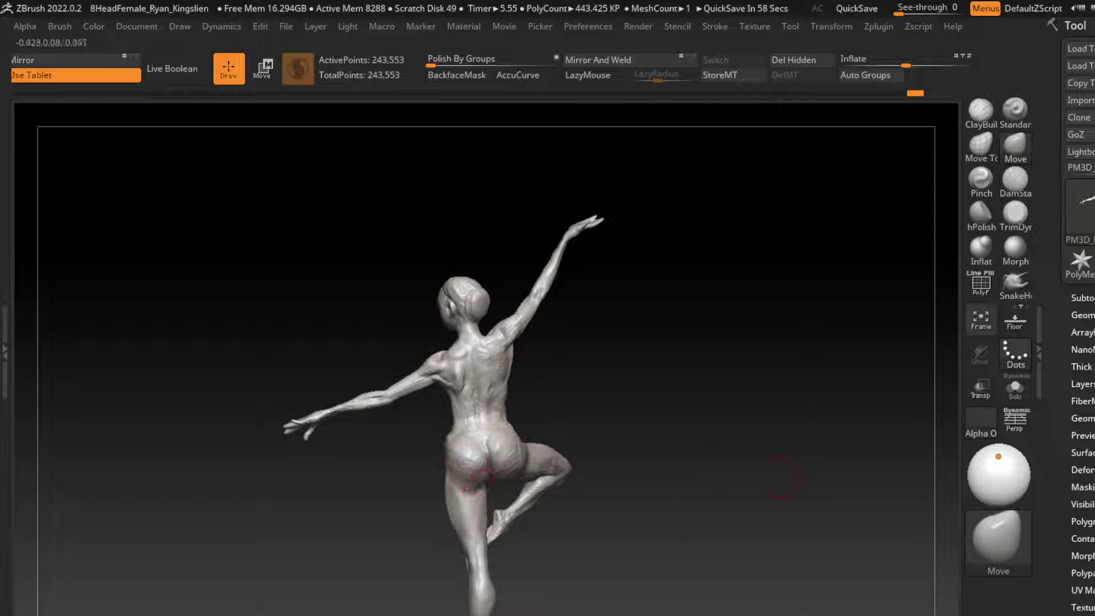
pyautogui.keyDown('alt'); pyautogui.moveTo(735, 502); pyautogui.dragTo(758, 437); pyautogui.keyUp('alt')
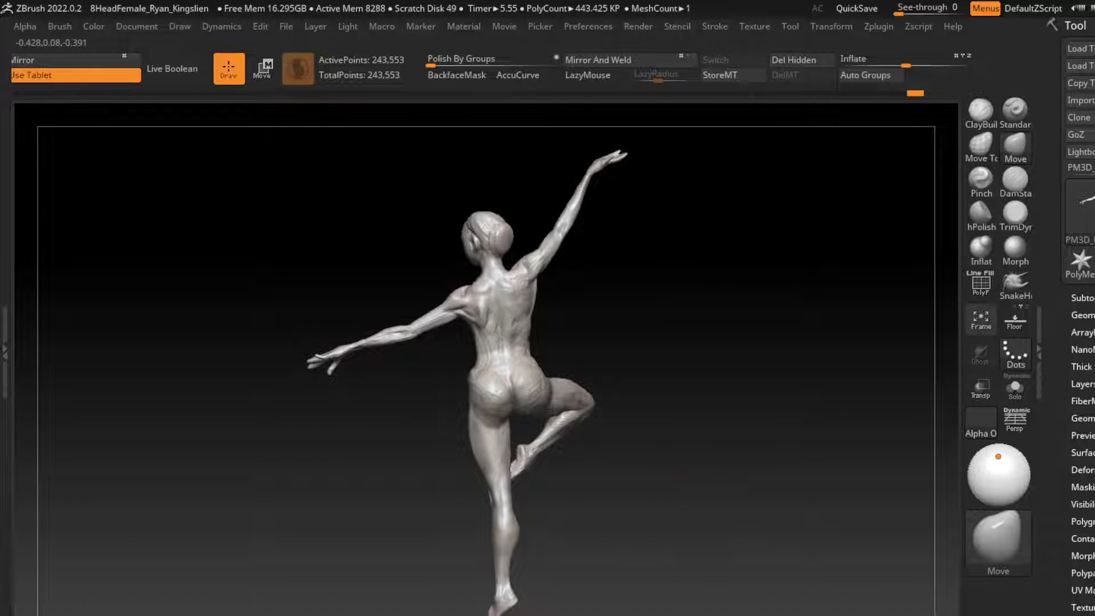